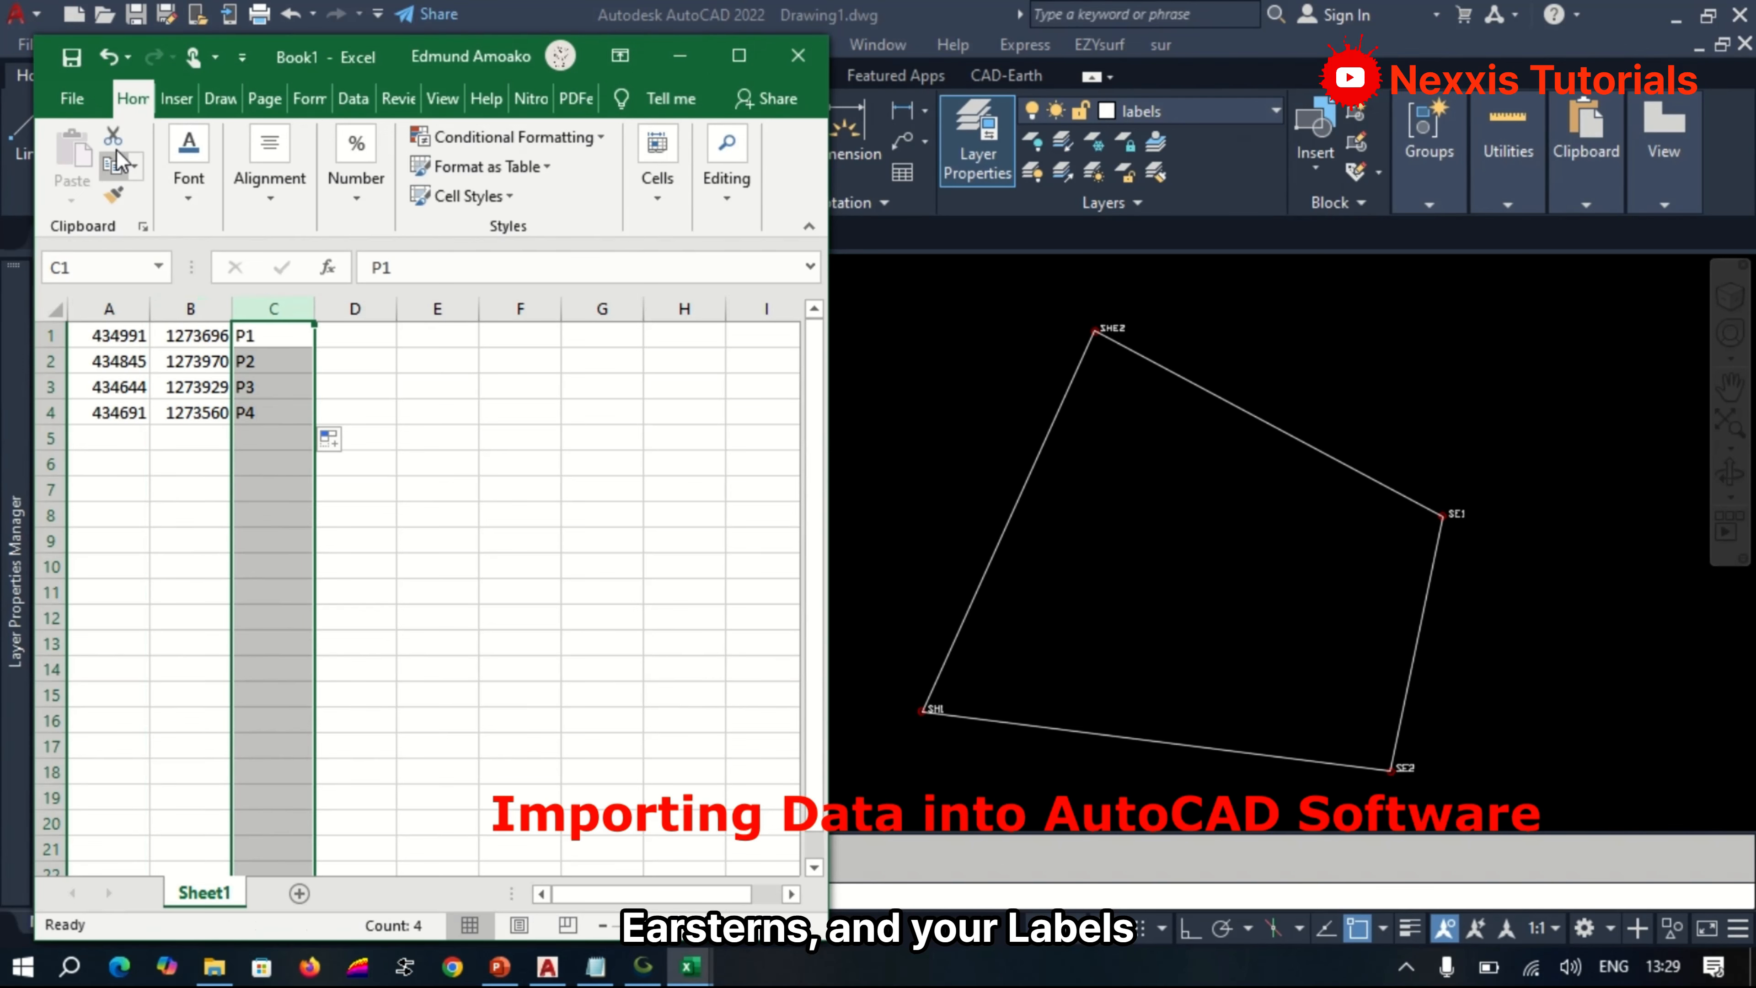
# Save the coordinate workbook as the comma-delimited CSV file SHAIN1 in the Shai Hills project folder.
pyautogui.click(72, 98)
pyautogui.click(131, 443)
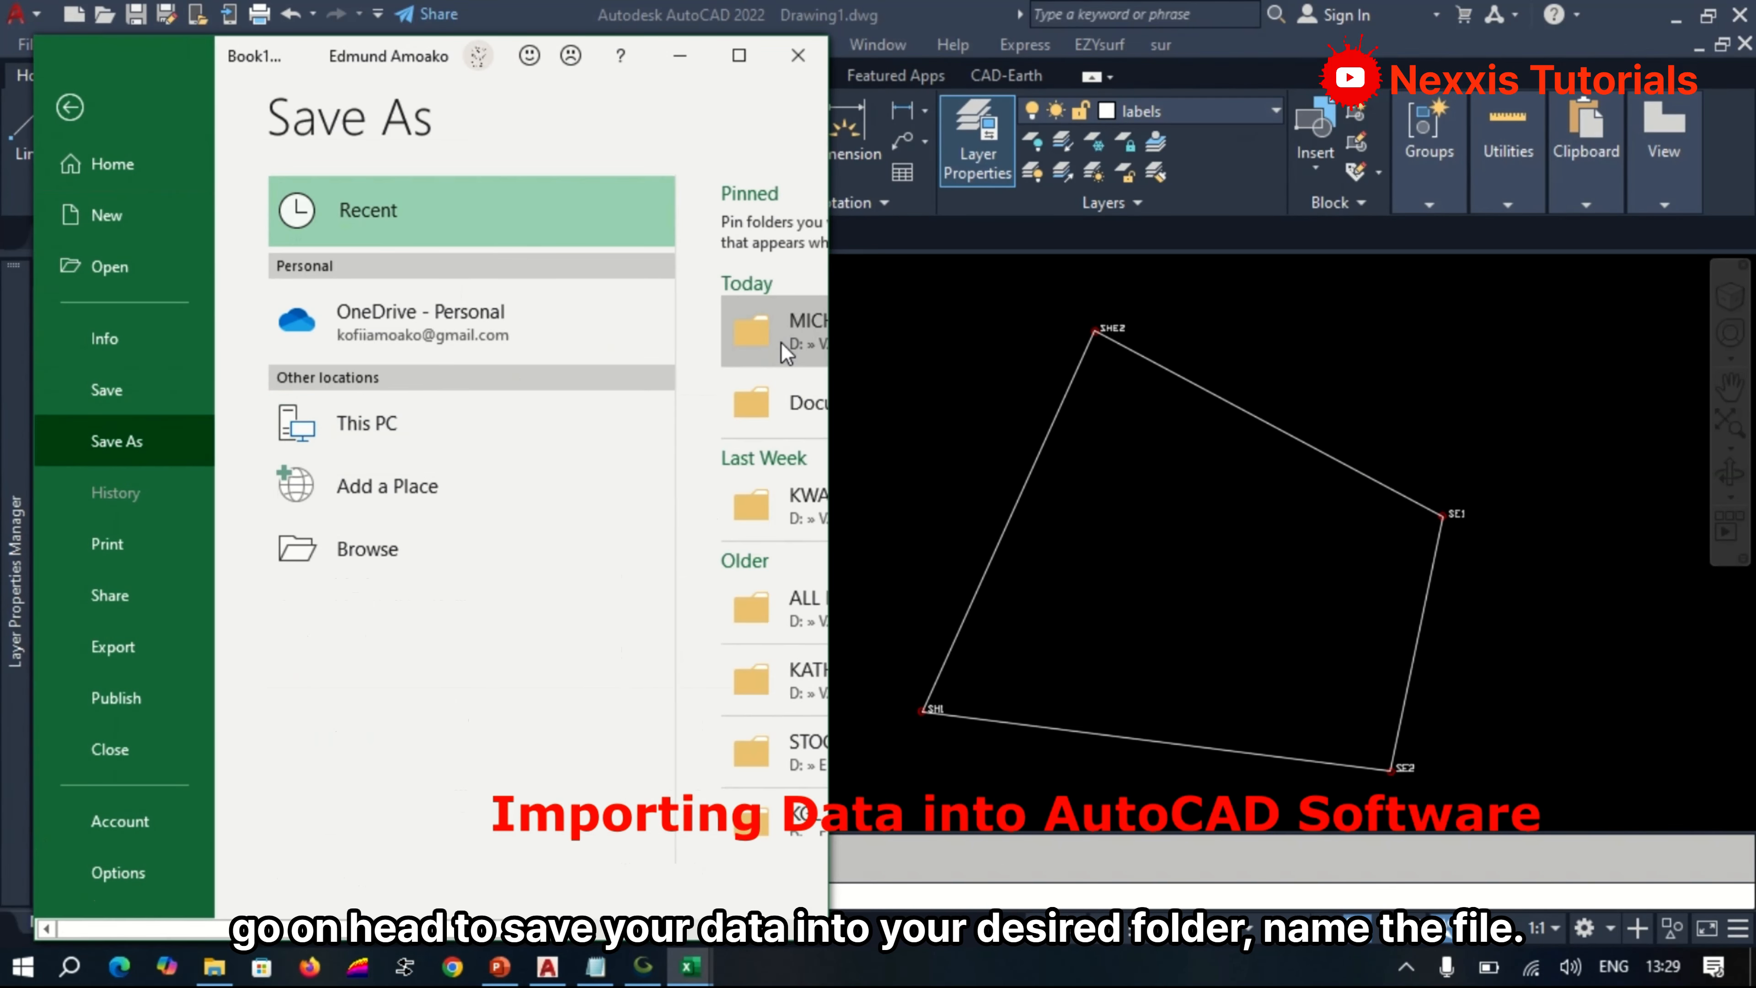
pyautogui.click(786, 356)
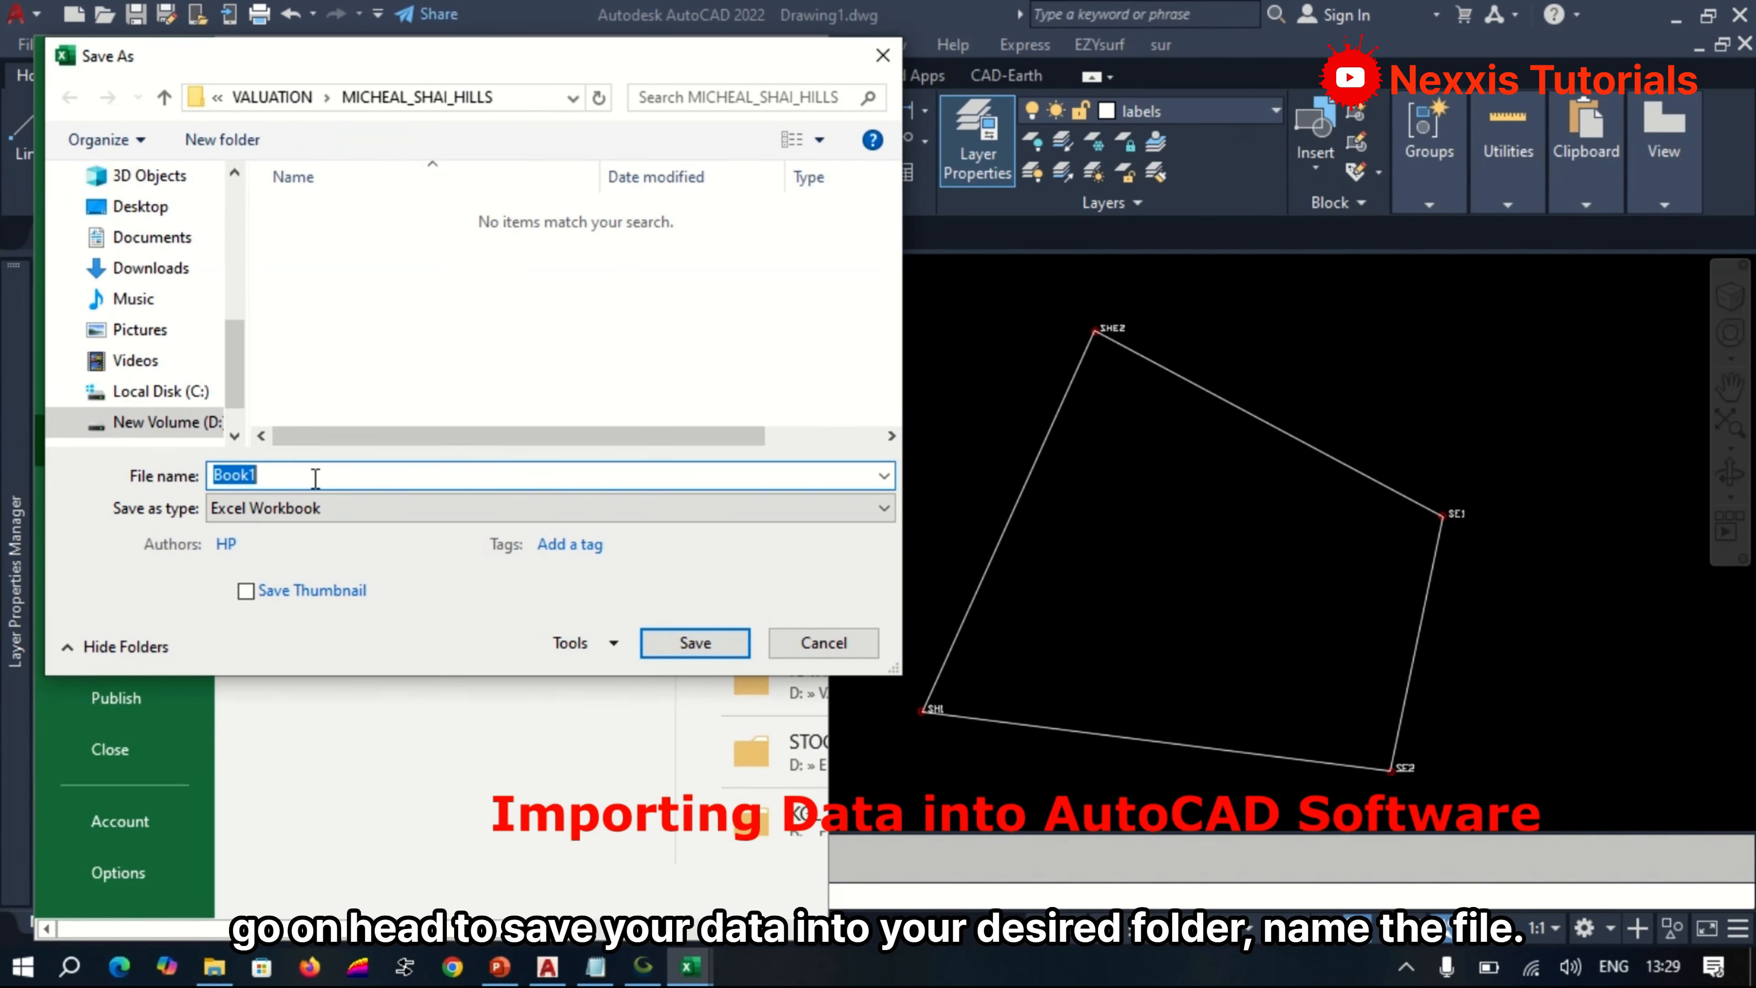
pyautogui.write('SHAI')
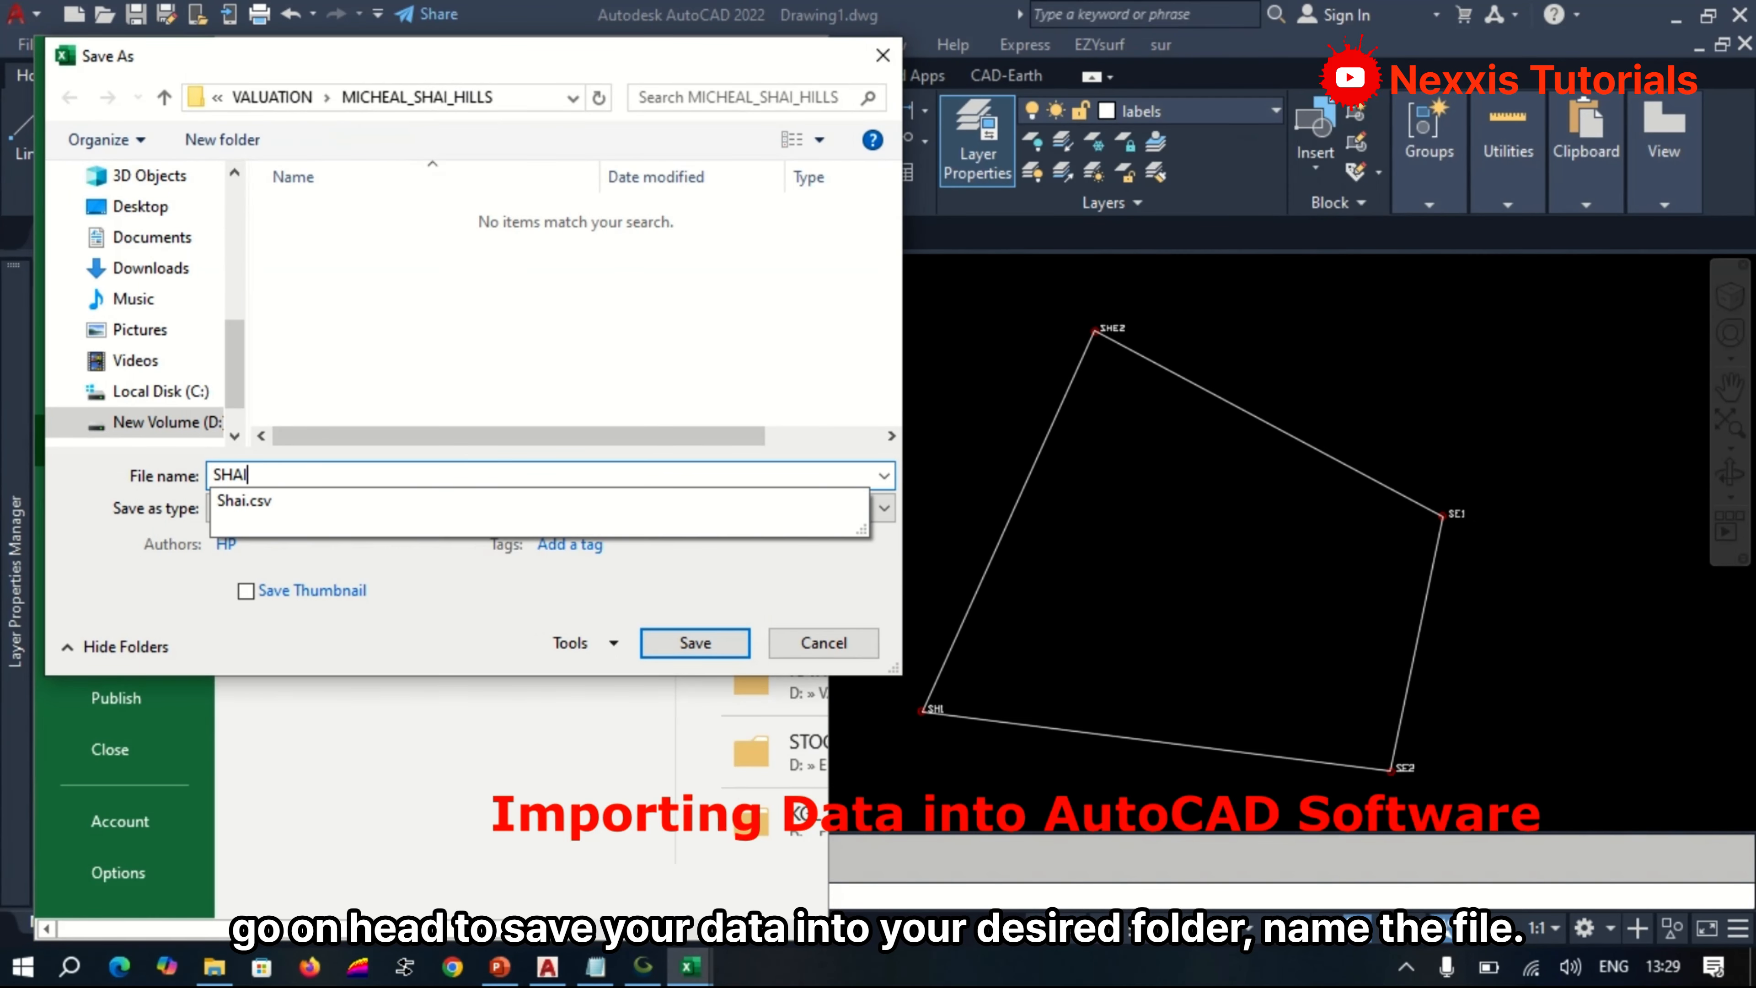
pyautogui.write('N1')
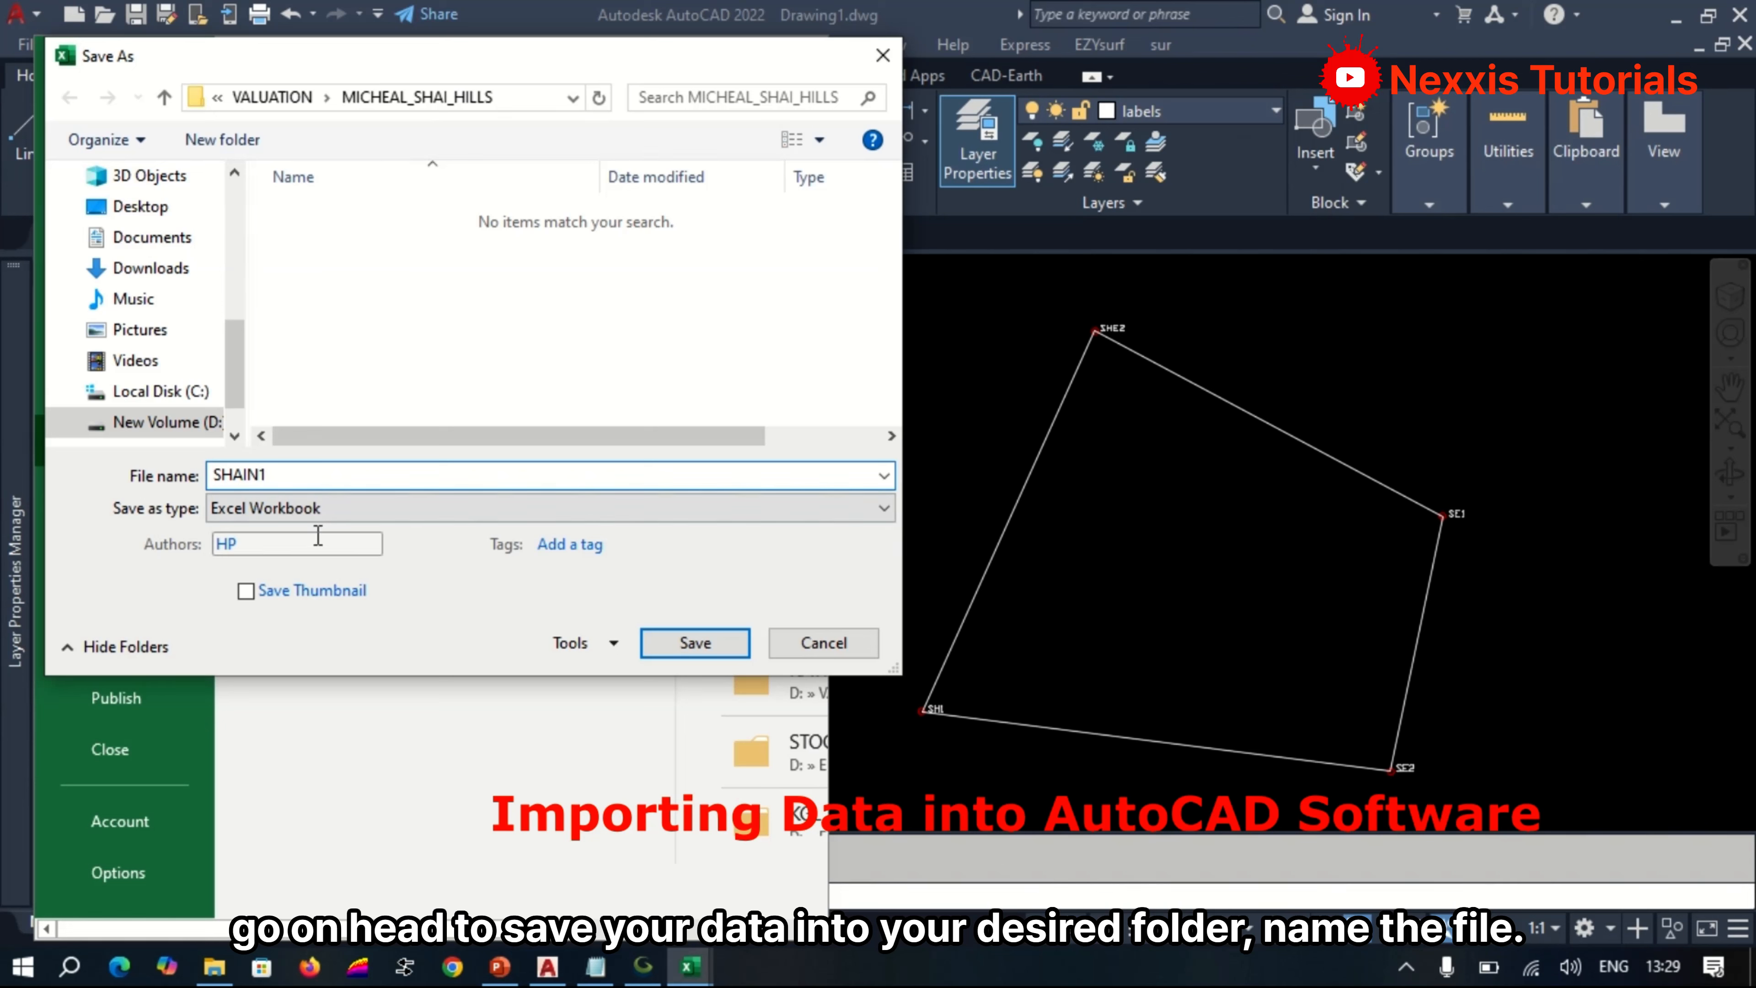
pyautogui.click(315, 508)
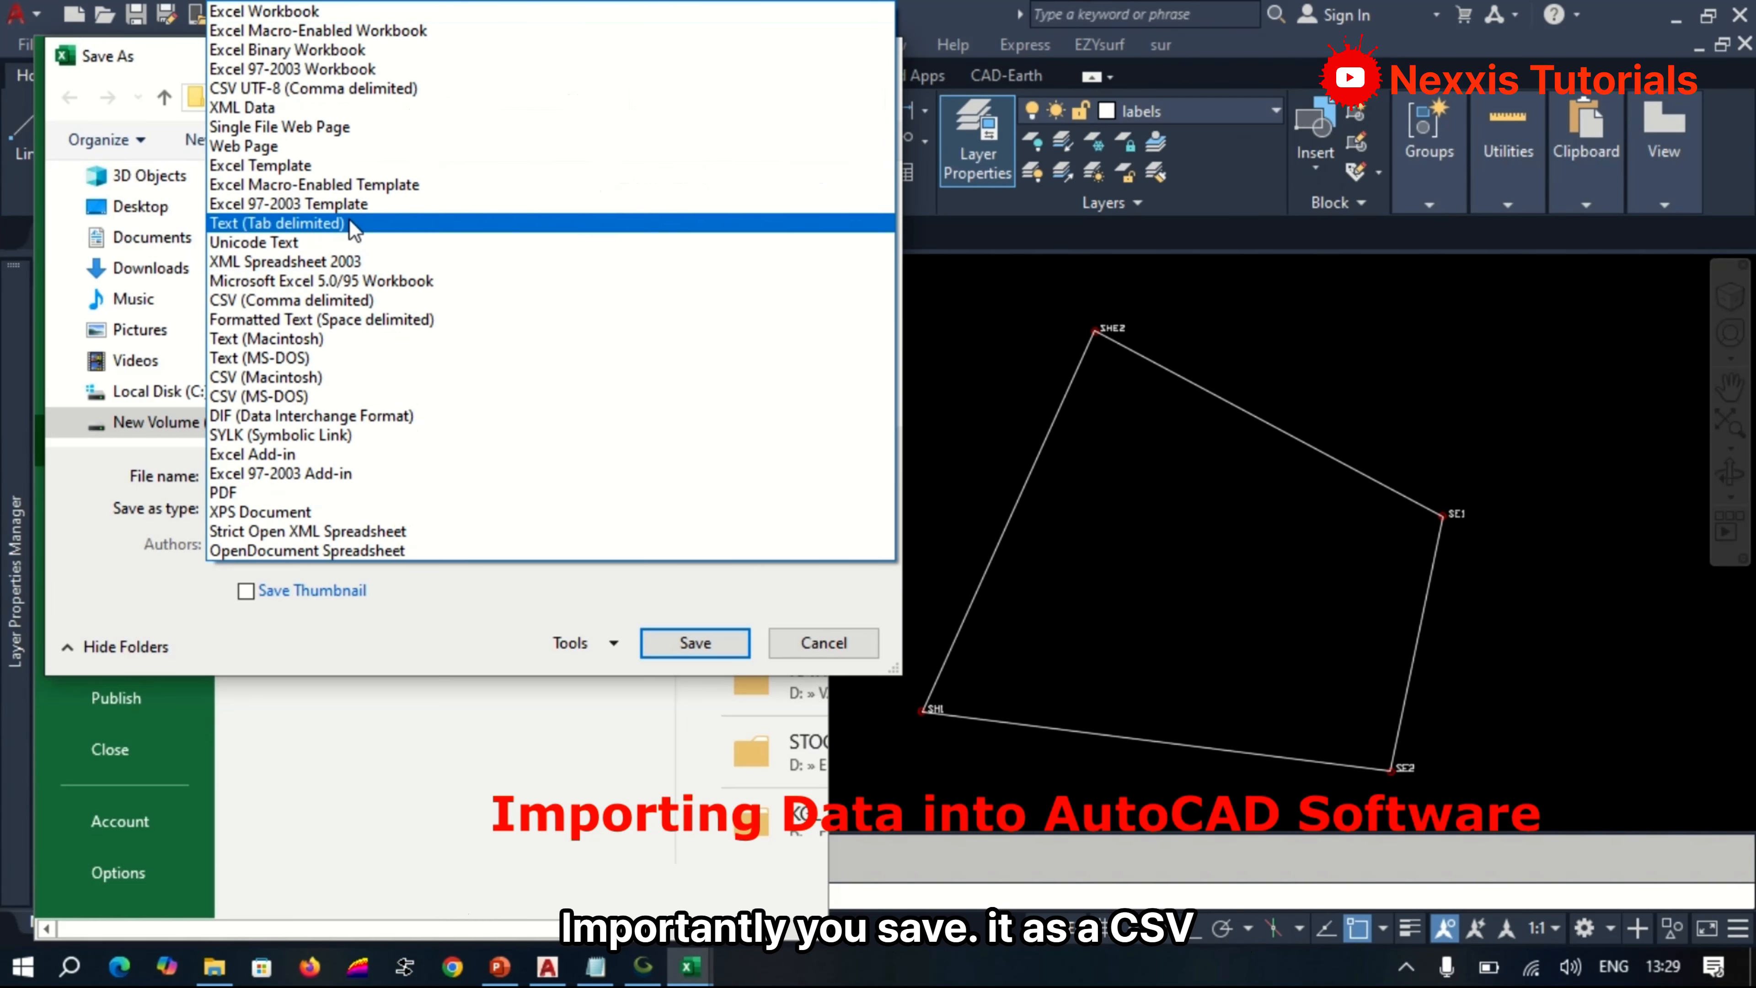
pyautogui.click(337, 302)
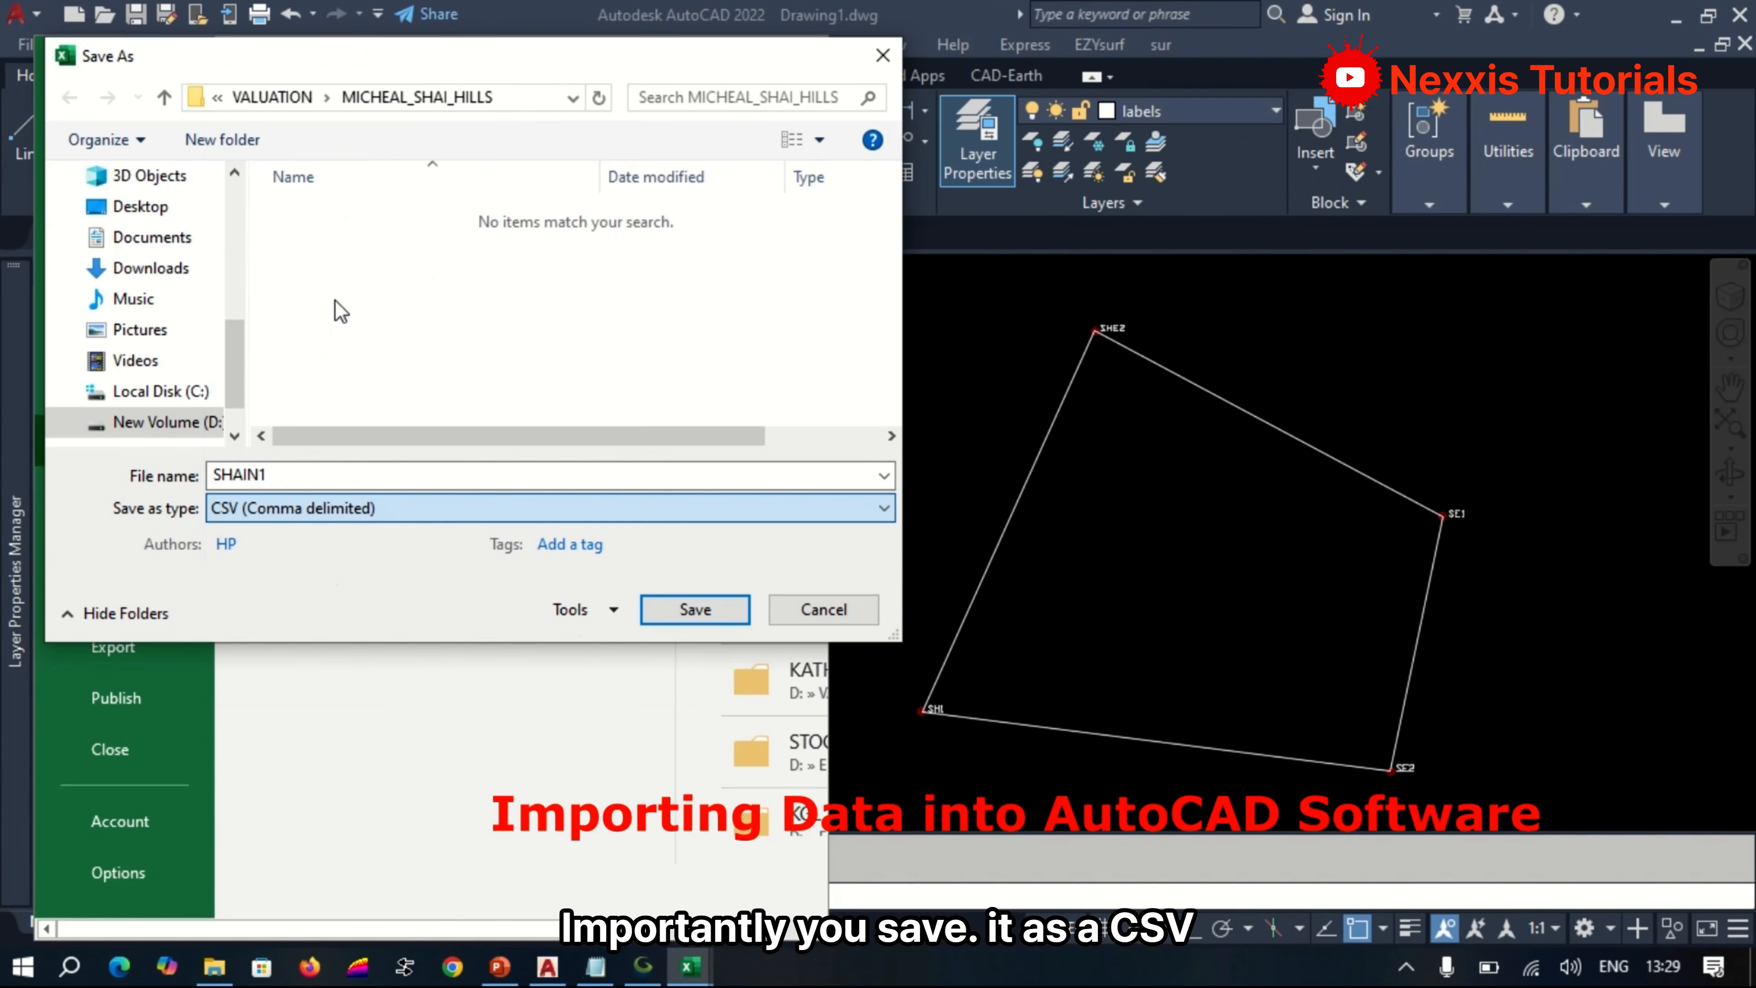
pyautogui.click(695, 610)
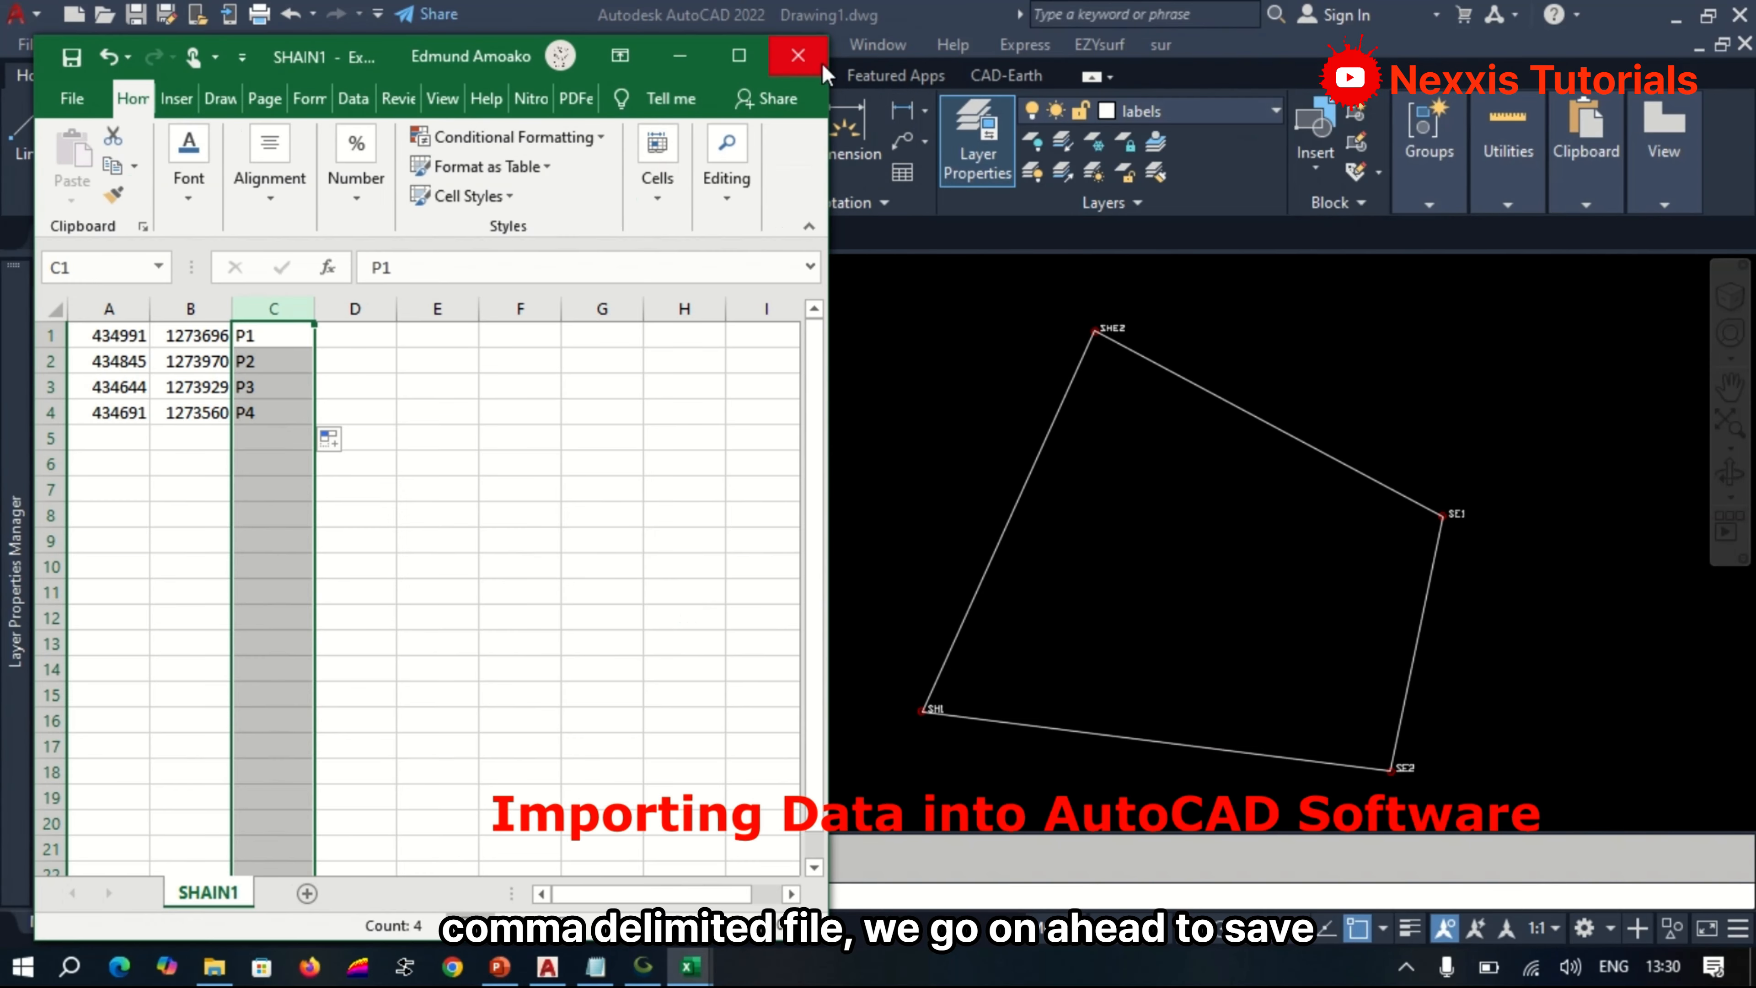
# Switch to AutoCAD, start the sur Point Plotting routine in Drawing2 and confirm its password prompt.
pyautogui.click(823, 71)
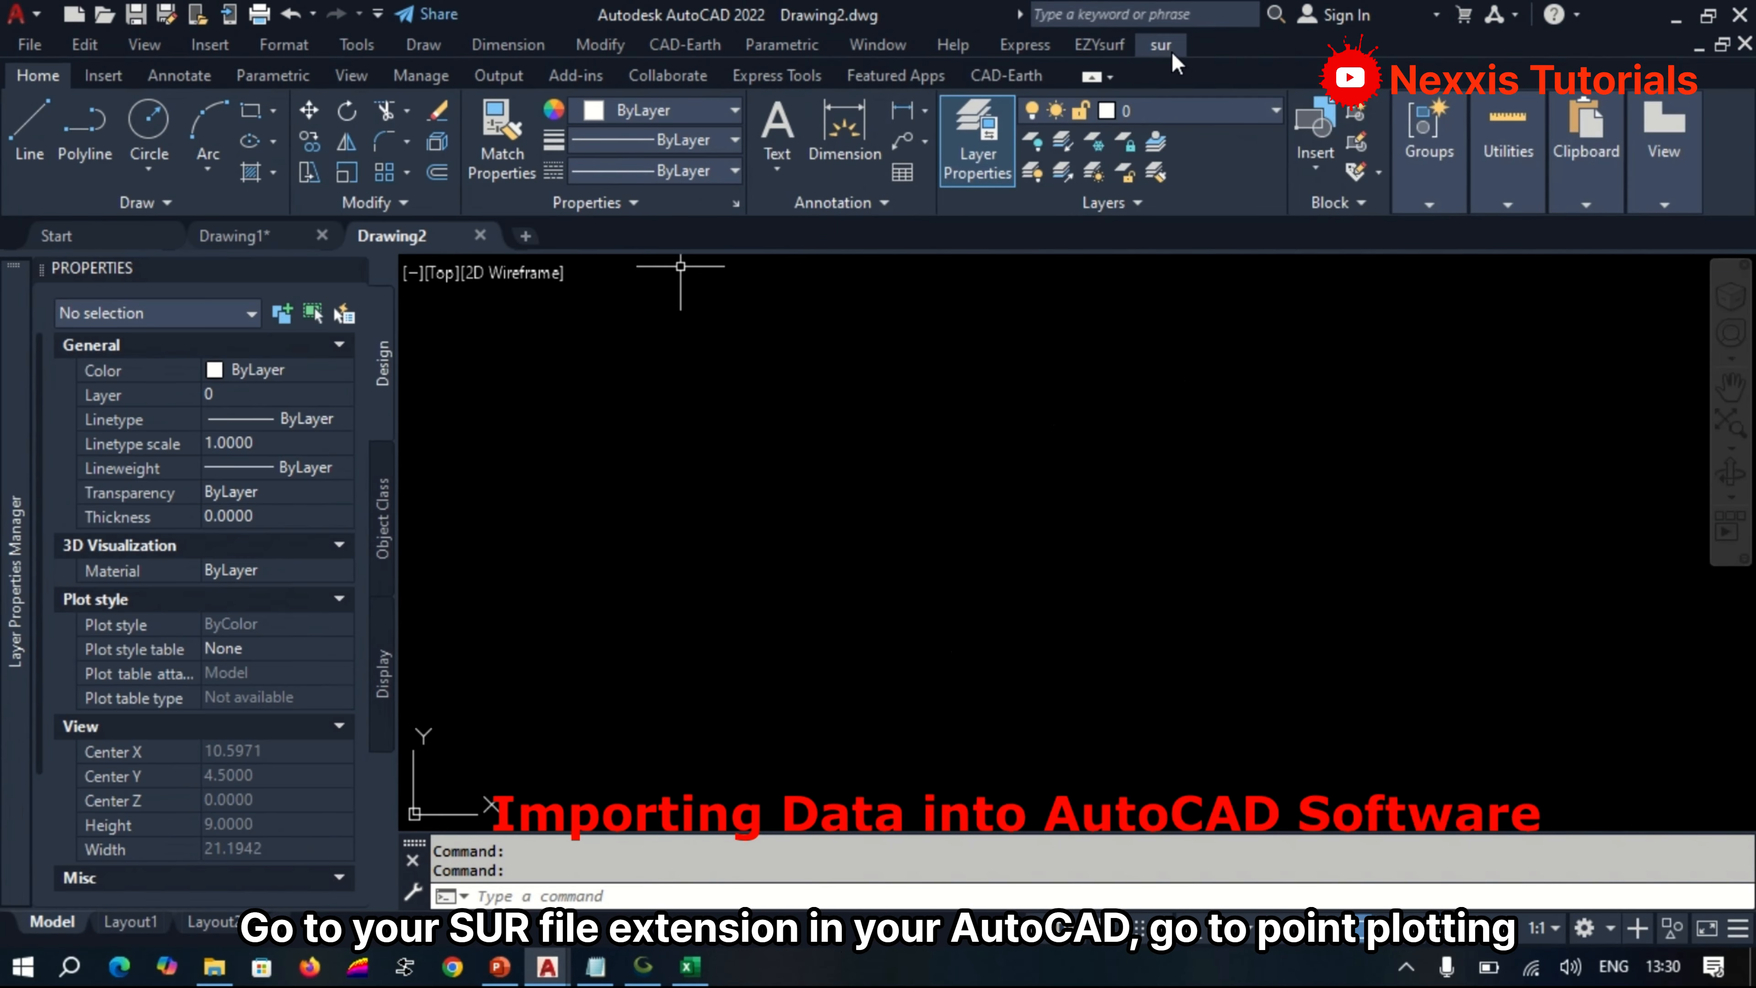
pyautogui.click(1167, 47)
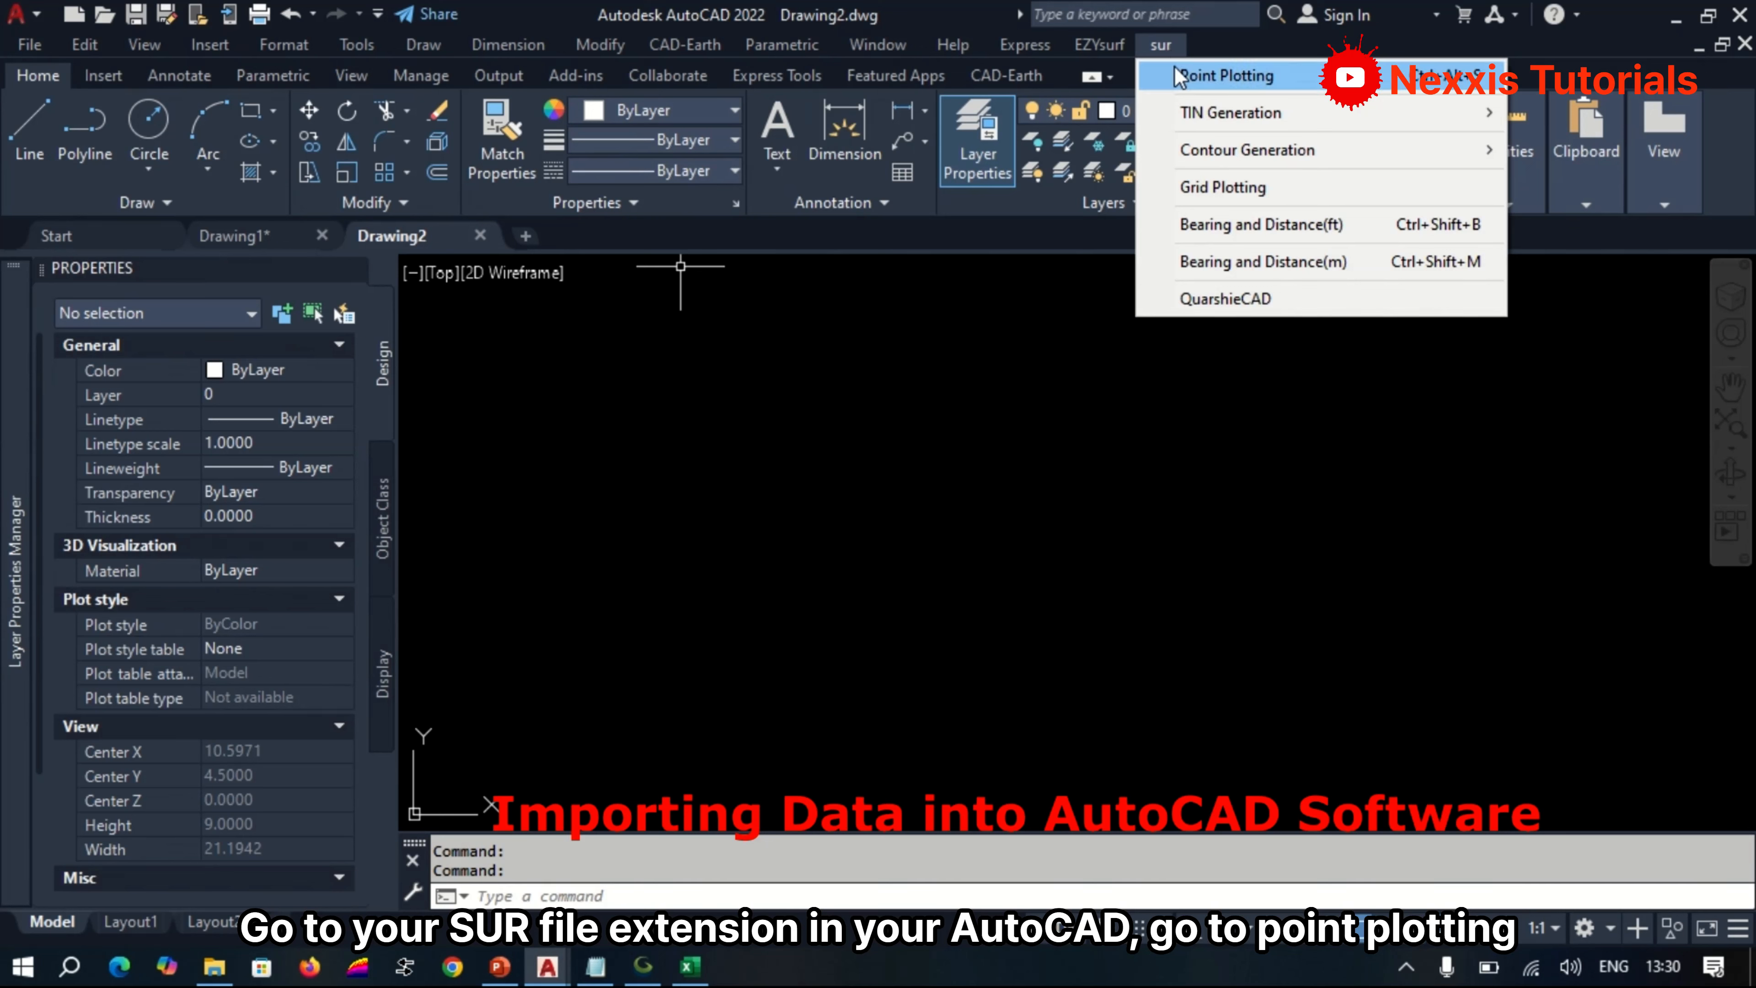
pyautogui.click(1180, 78)
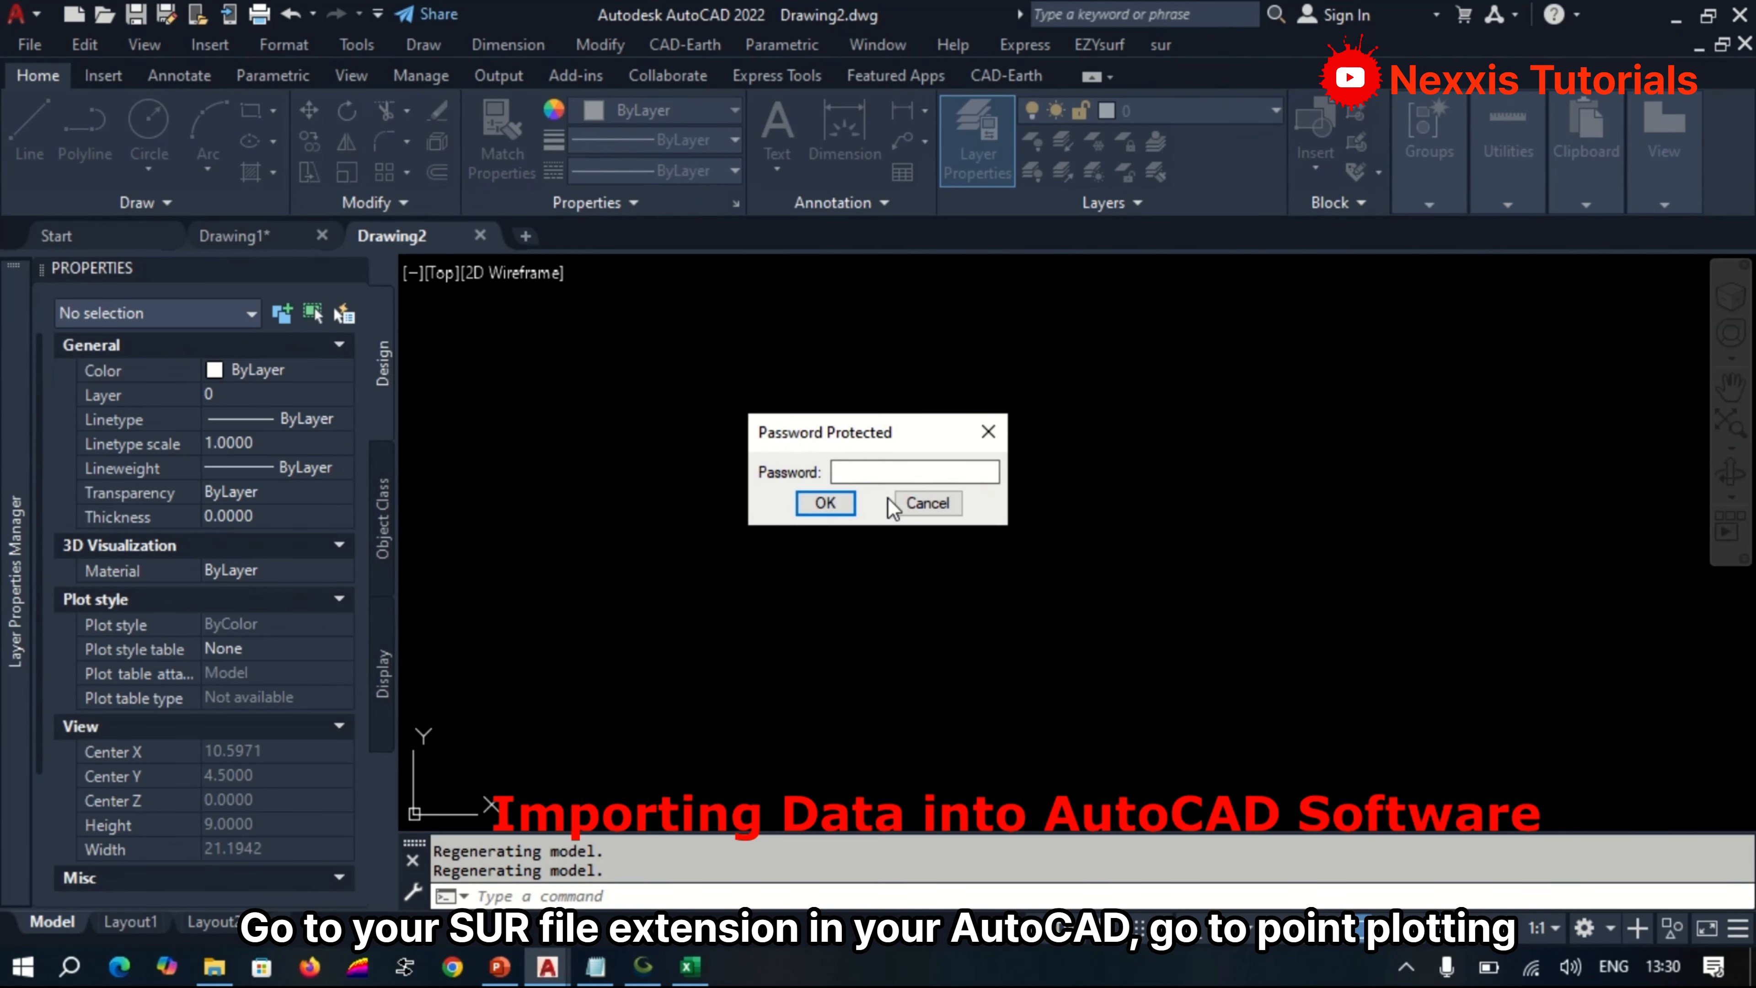
pyautogui.click(825, 504)
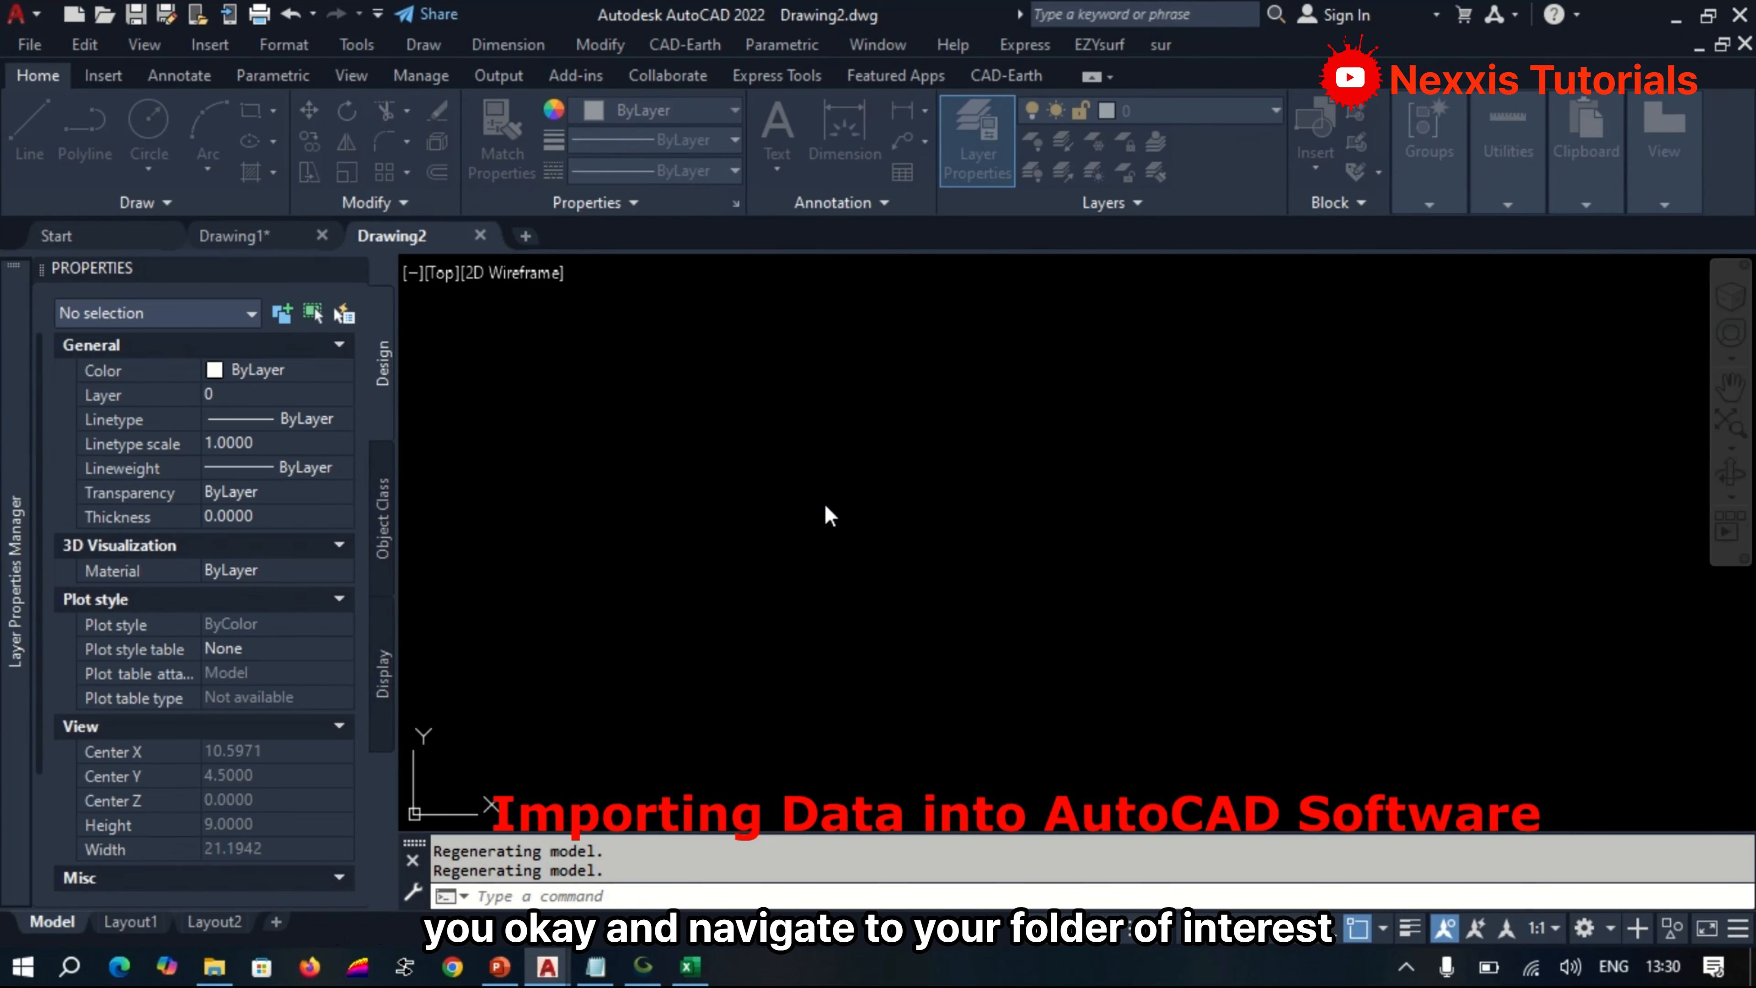
# Load SHAIN1 from the Shai Hills folder inside VALUATION on drive D and minimise its text preview.
pyautogui.click(1018, 378)
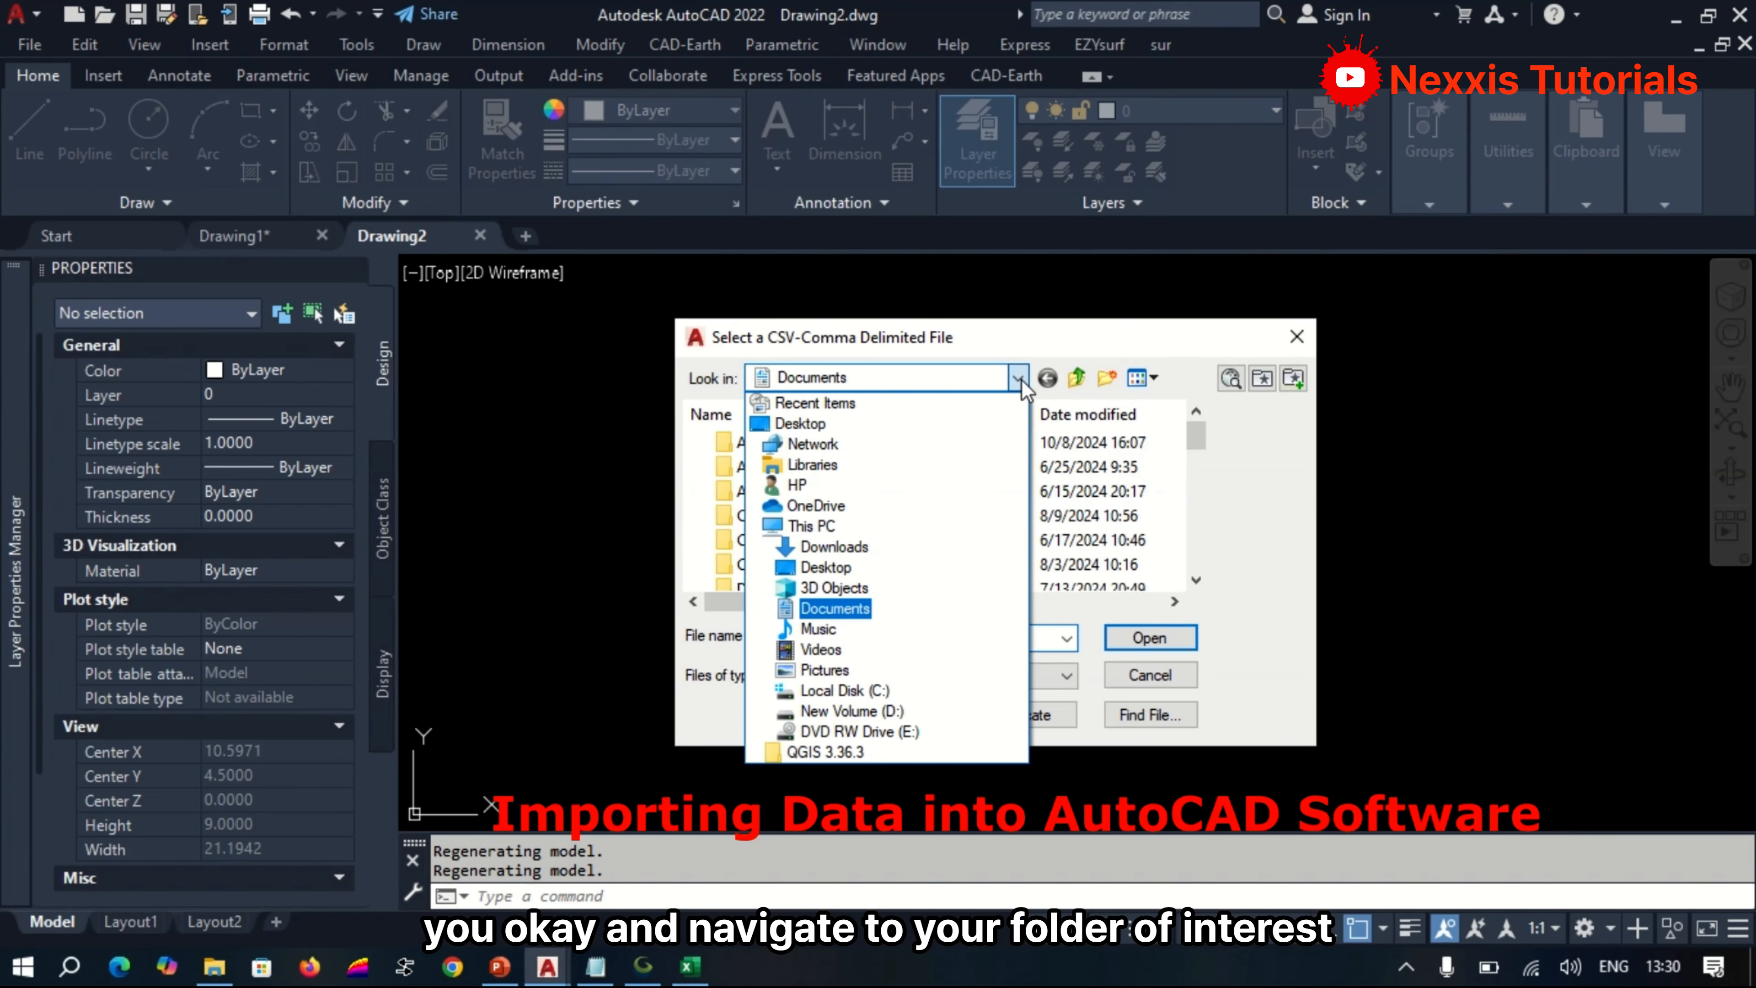
pyautogui.click(861, 719)
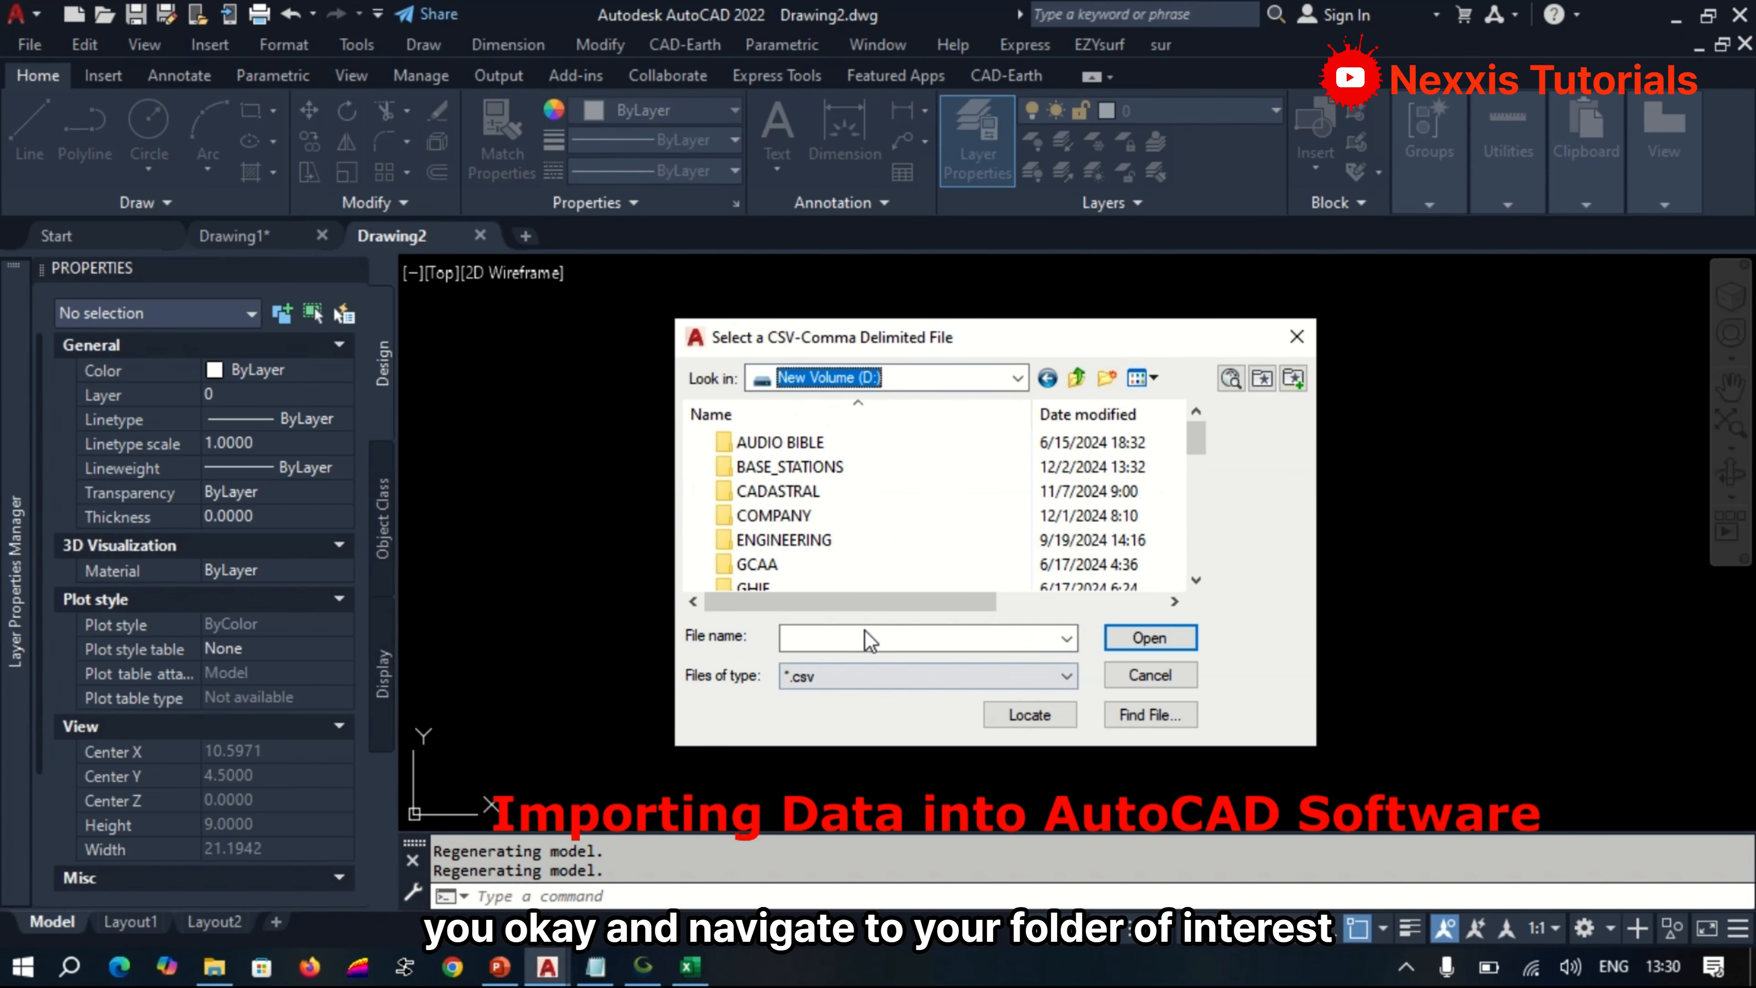
pyautogui.click(834, 529)
pyautogui.scroll(-8, 834, 528)
pyautogui.click(830, 520)
pyautogui.doubleClick(830, 515)
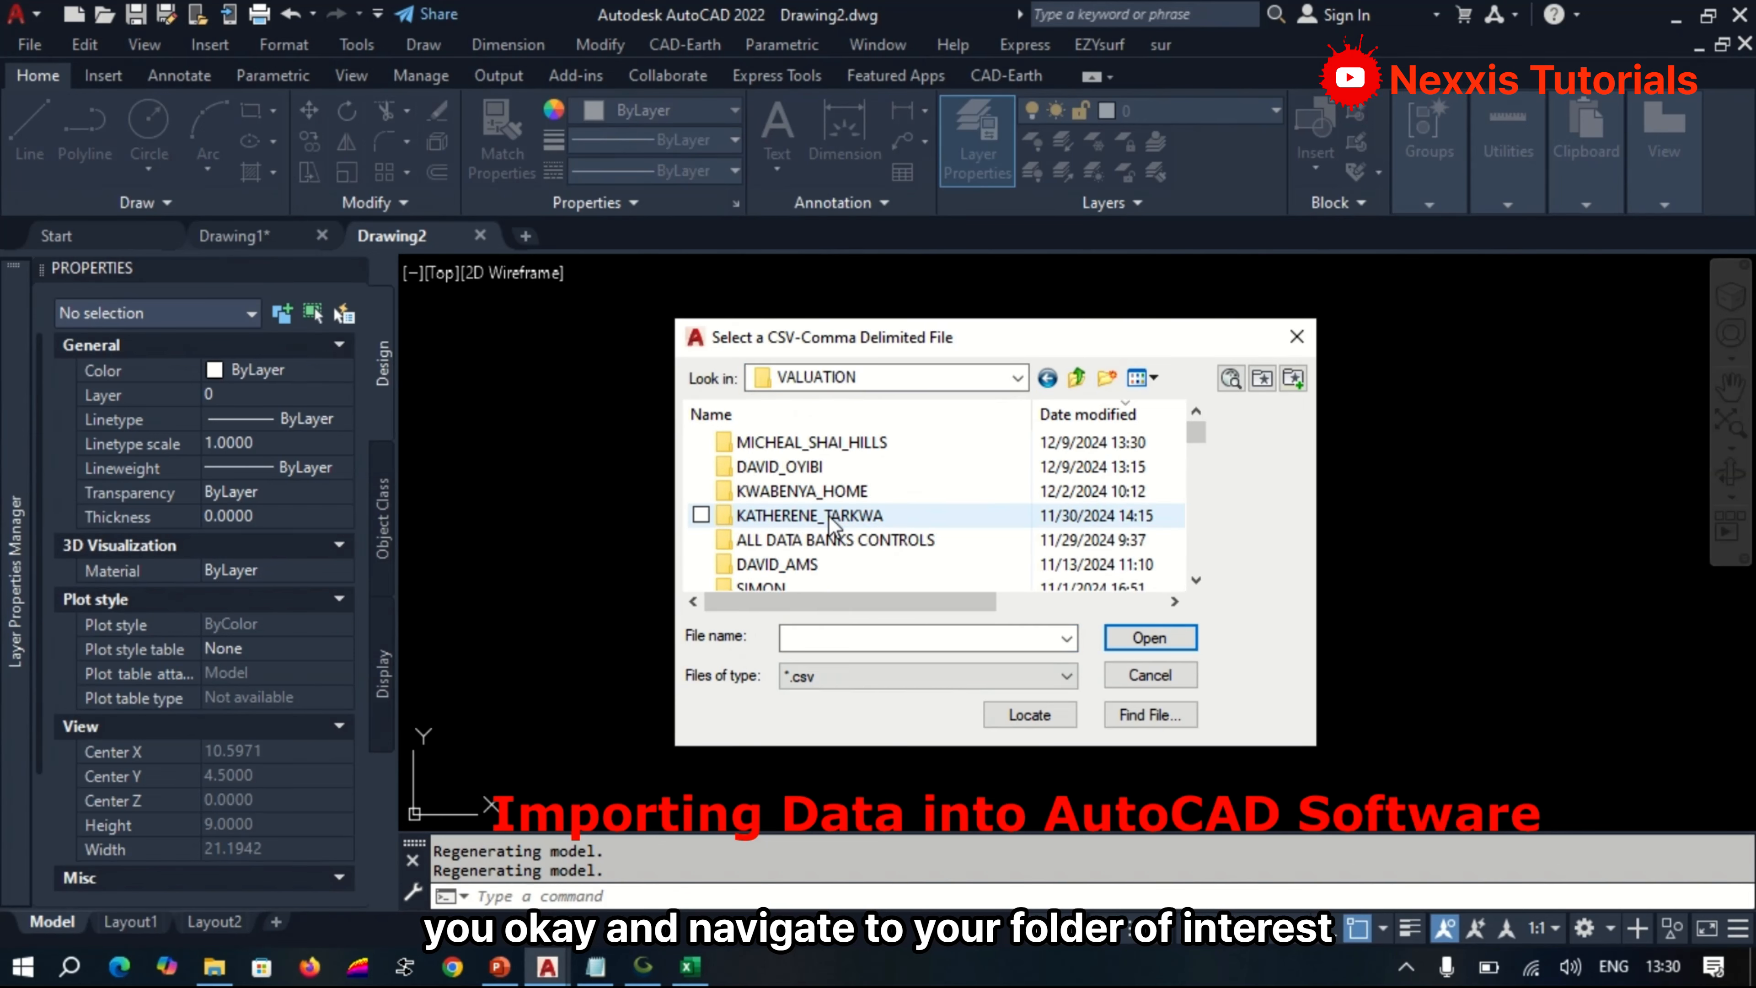
pyautogui.doubleClick(836, 441)
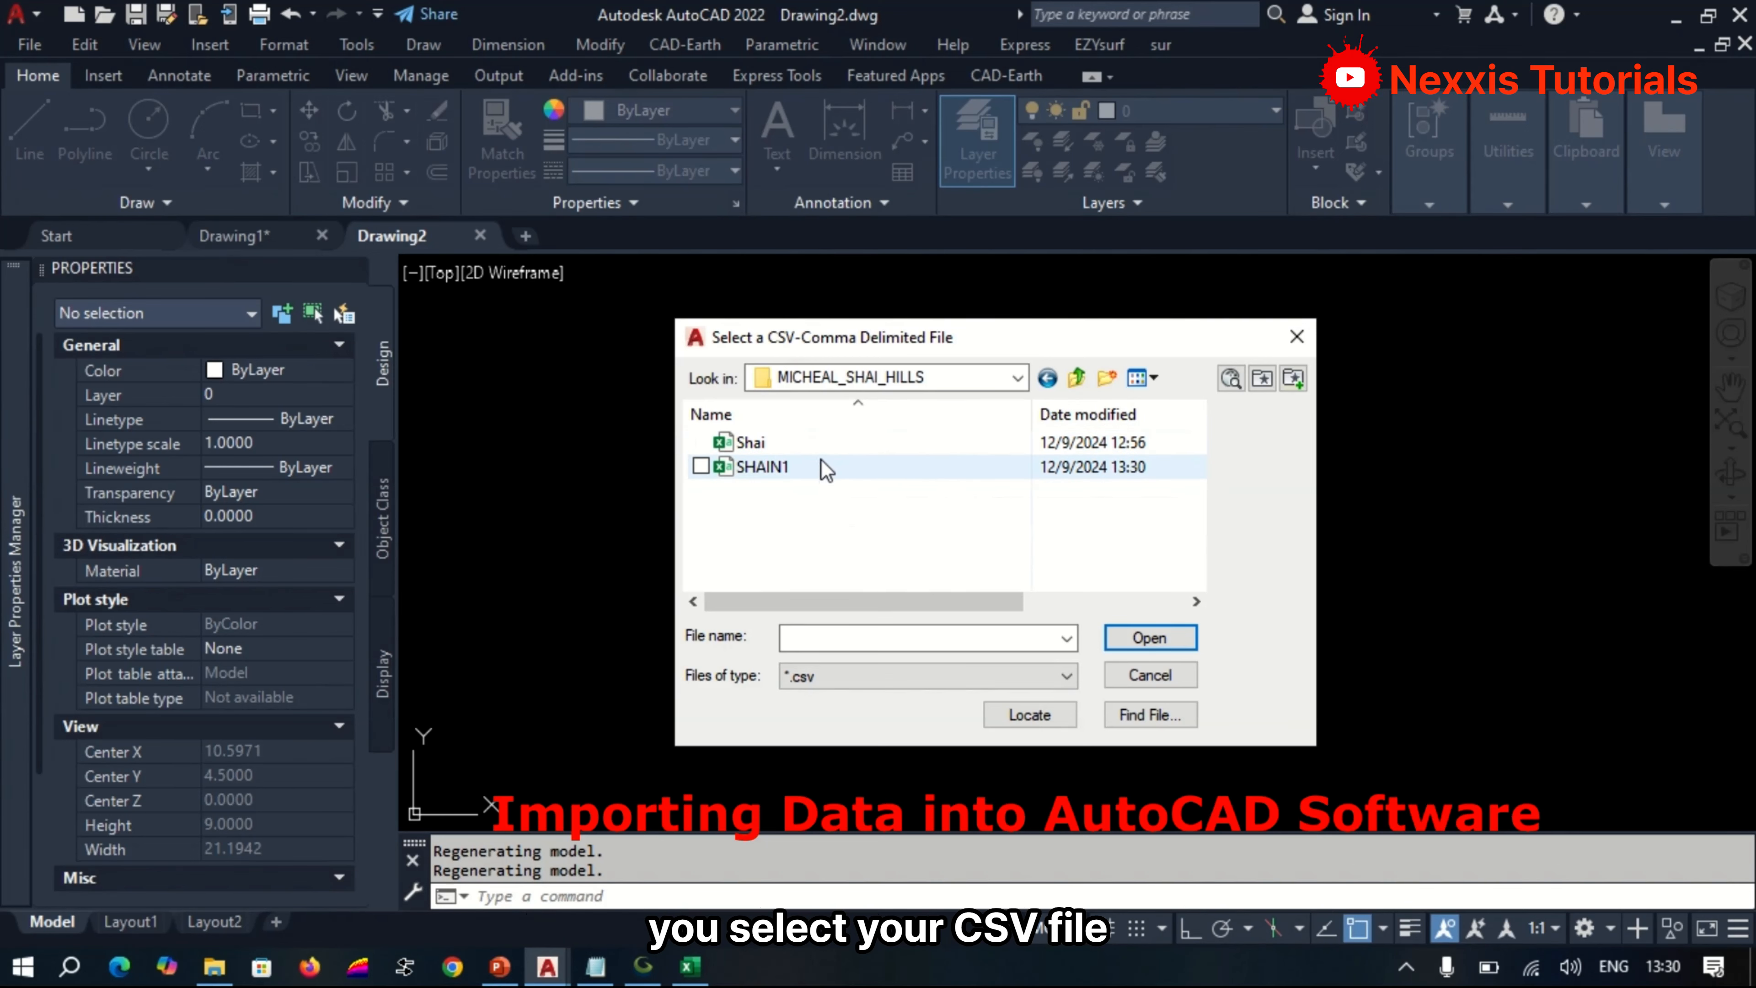
pyautogui.click(827, 475)
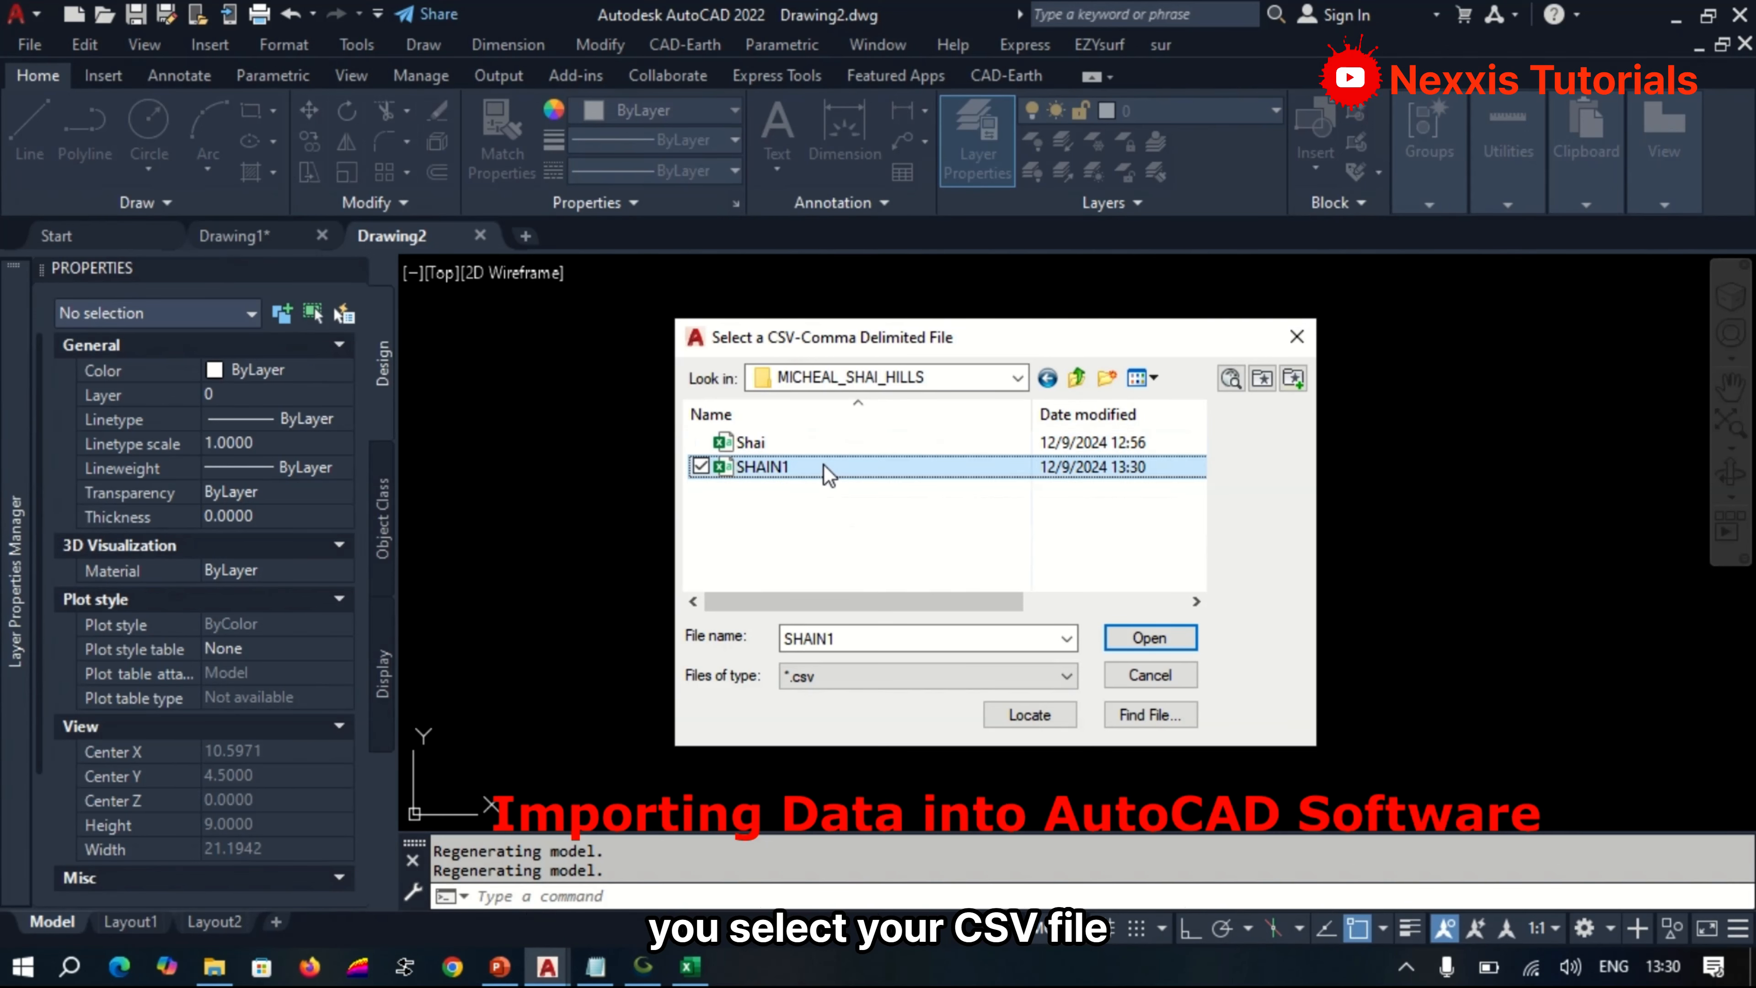
pyautogui.click(1168, 637)
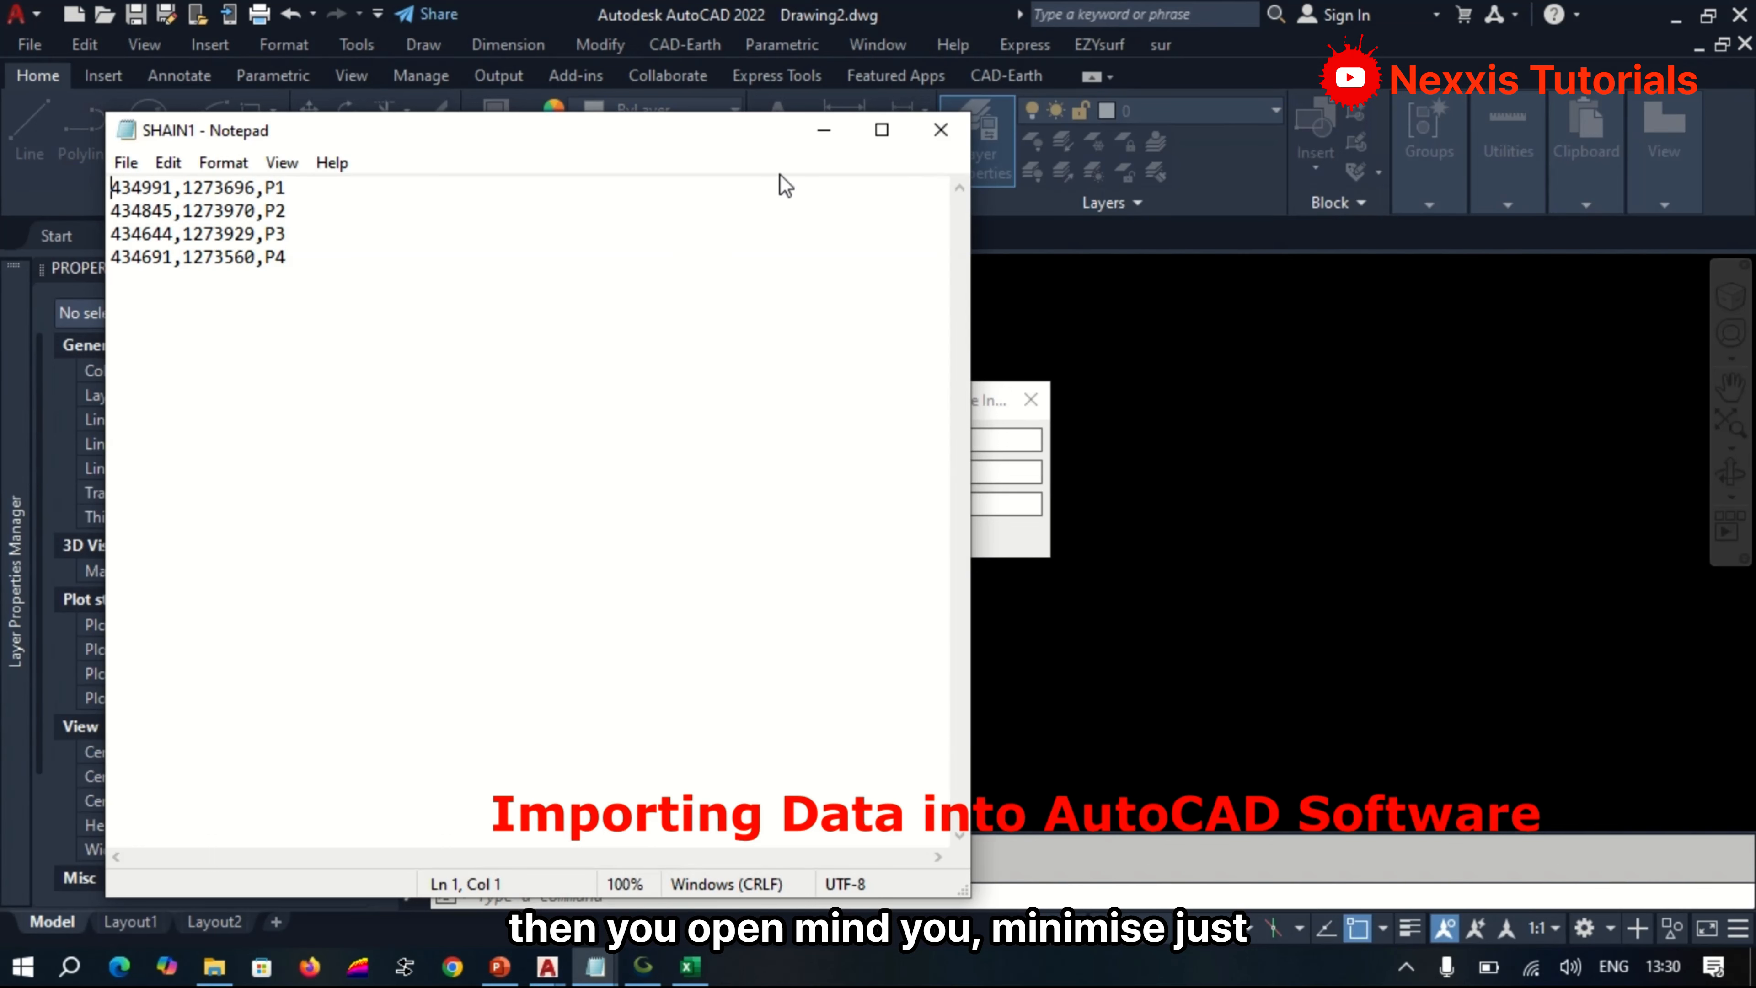
pyautogui.click(834, 137)
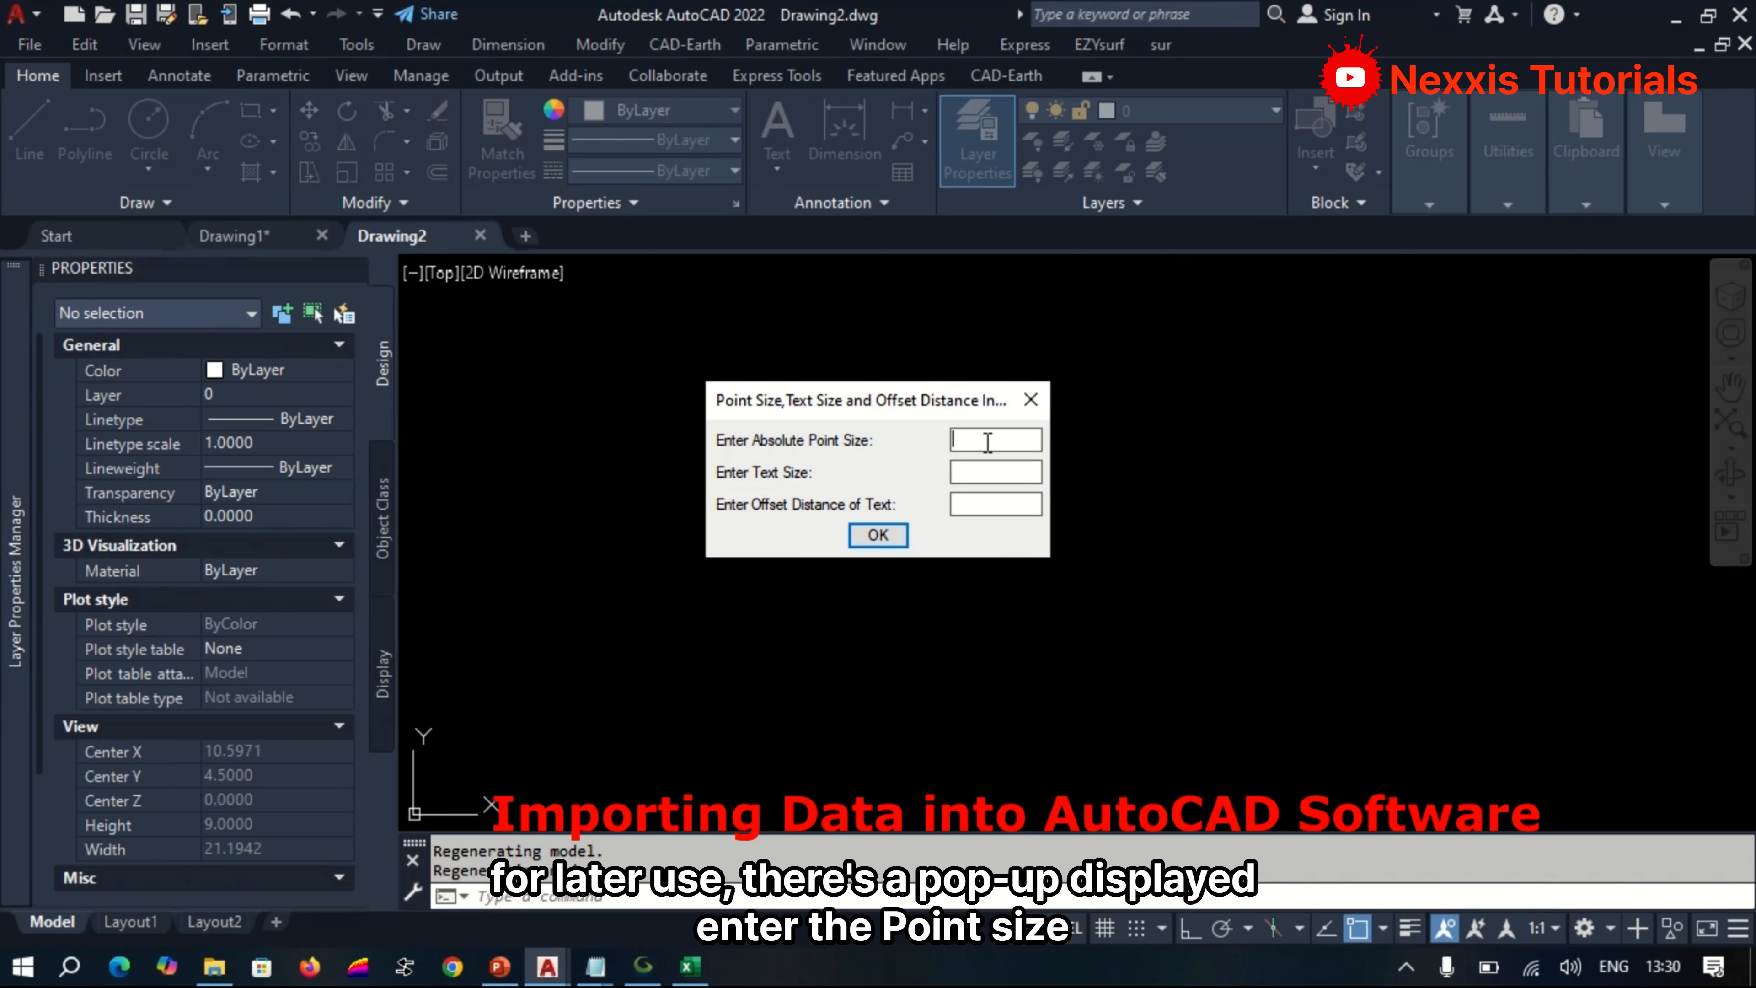
# Plot the imported points in N,E,L format with point size 10, text size 10 and a text offset distance.
pyautogui.write('5')
pyautogui.doubleClick(973, 444)
pyautogui.write('10')
pyautogui.press('Tab')
pyautogui.write('1')
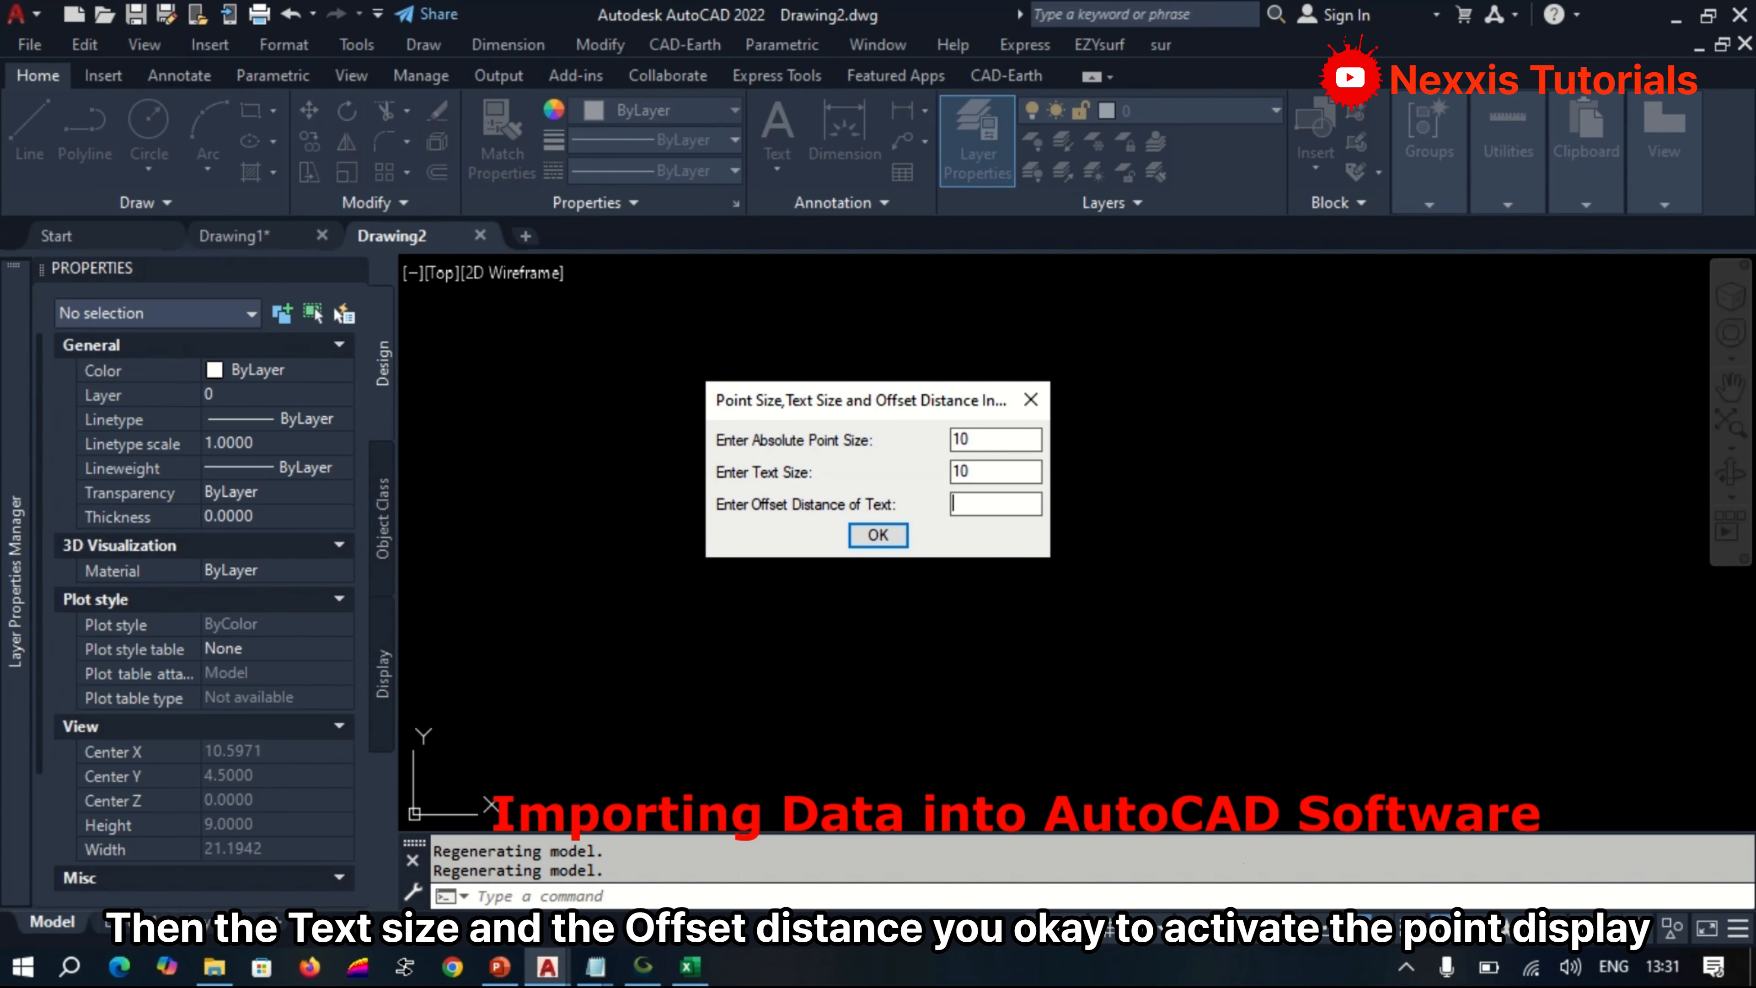
pyautogui.write('10')
pyautogui.click(883, 530)
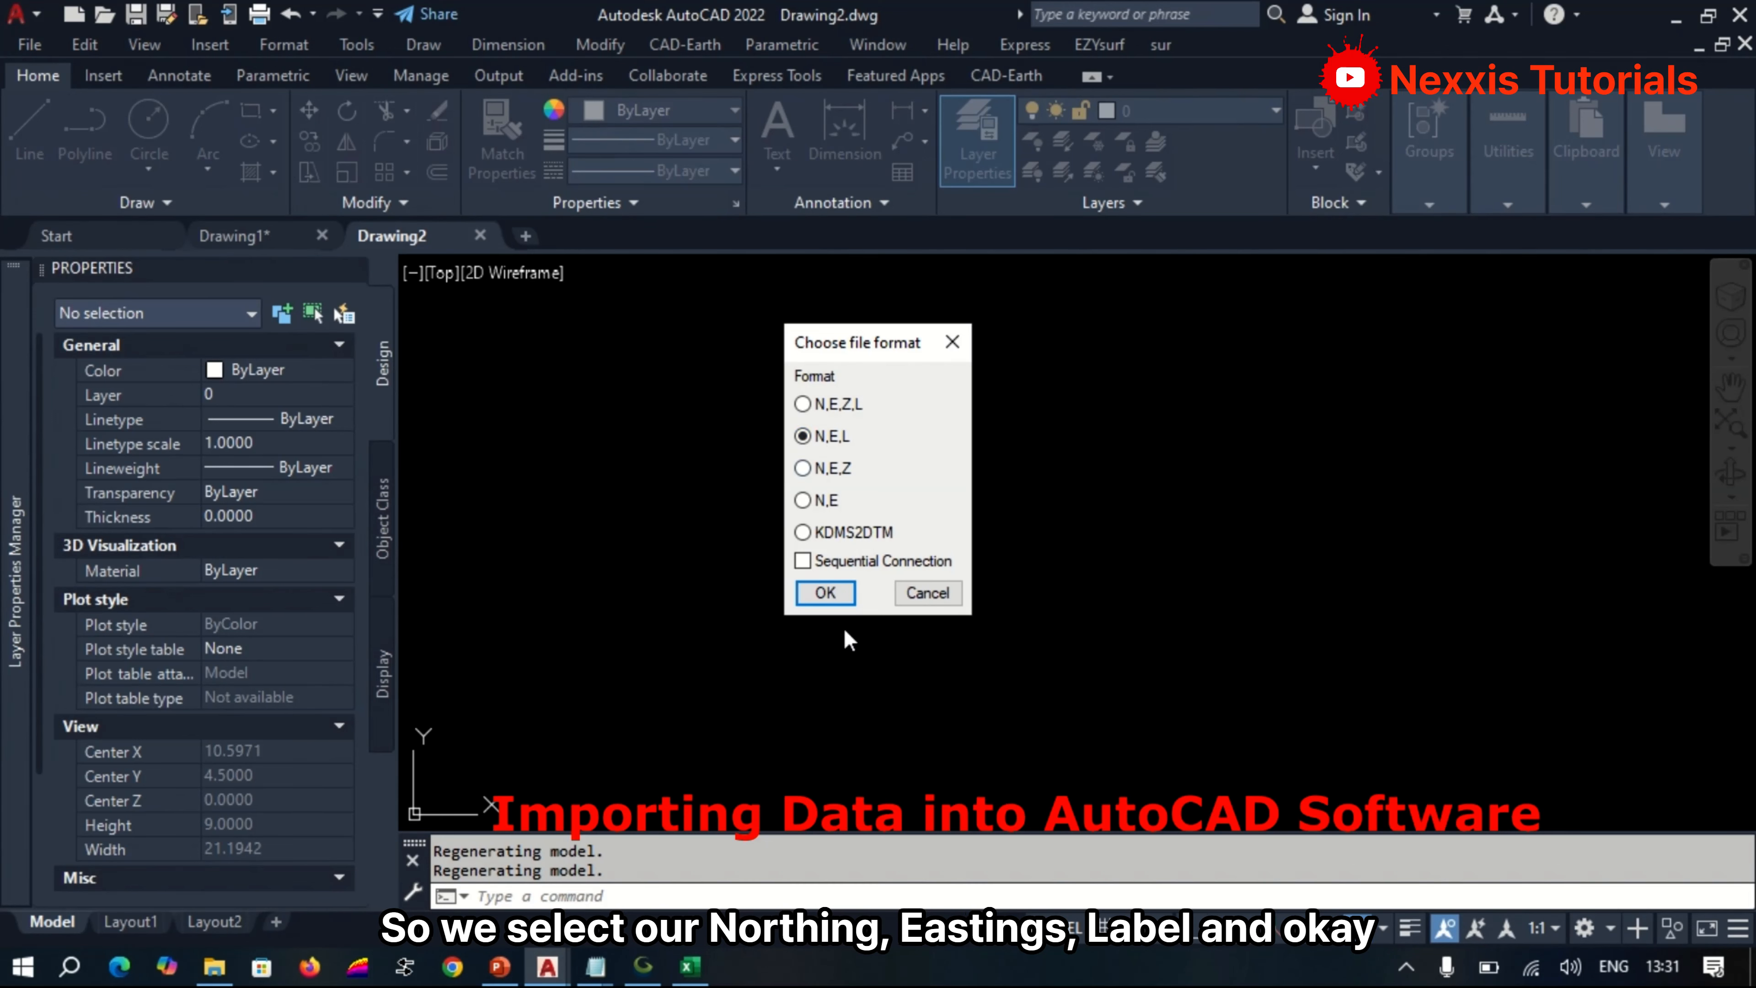
pyautogui.click(820, 596)
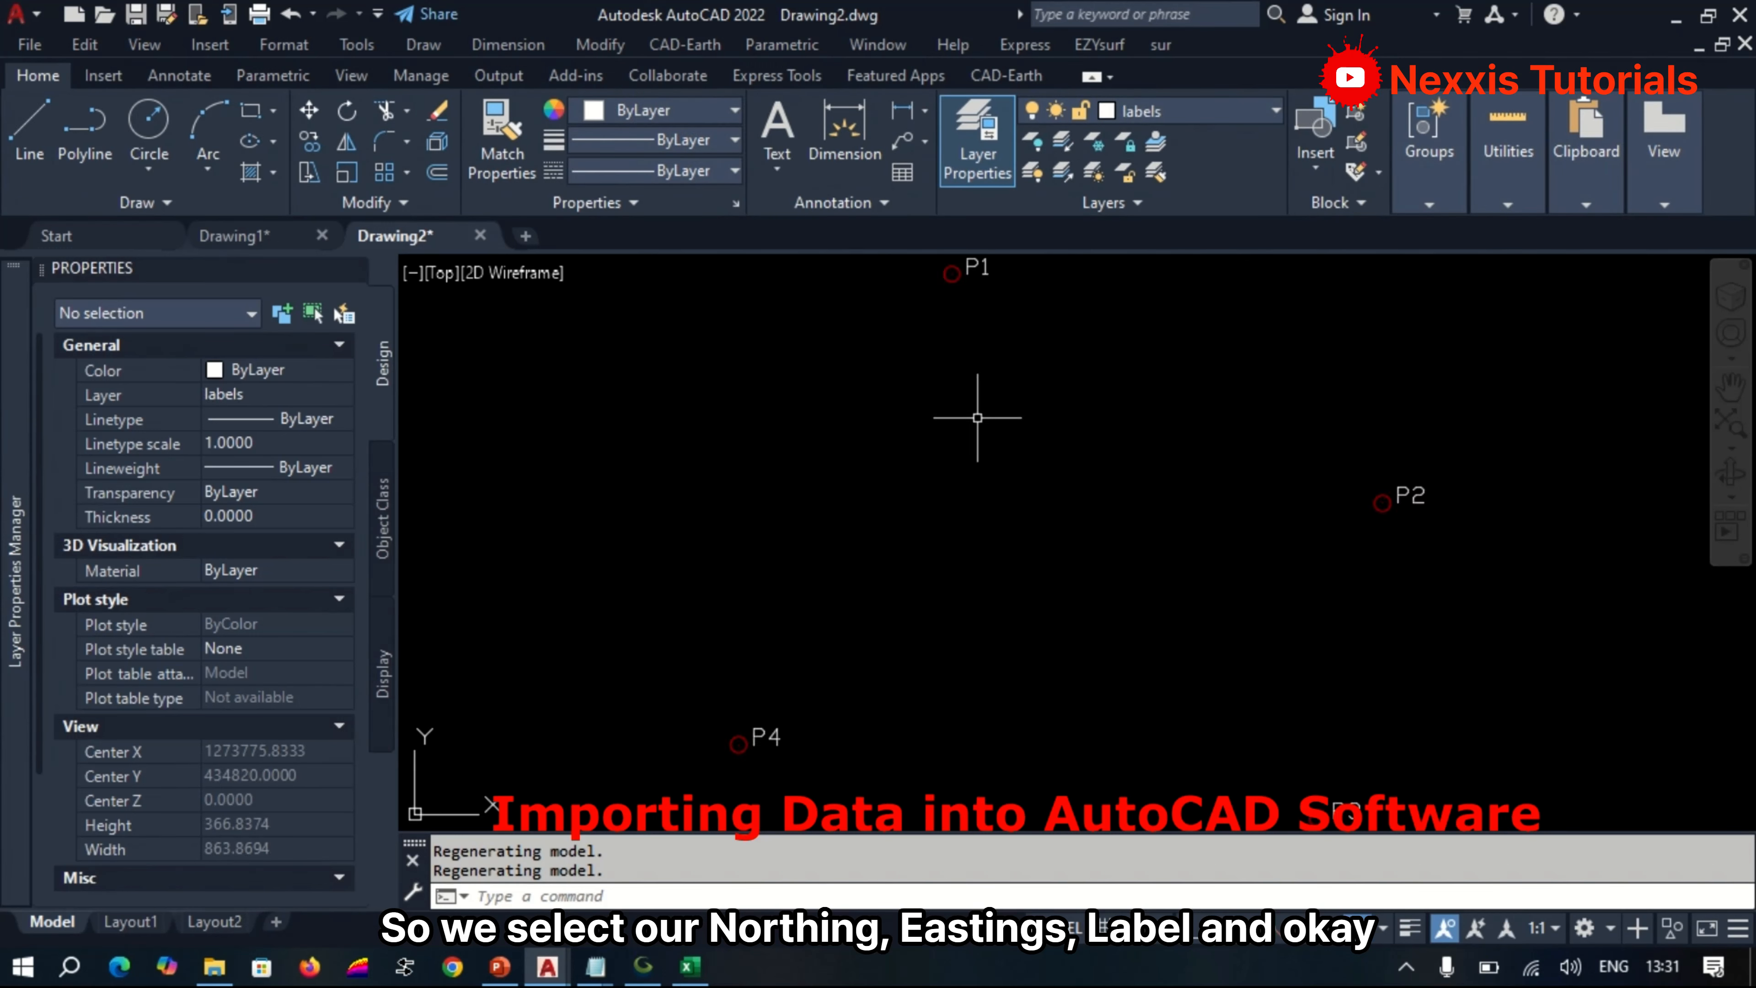
pyautogui.scroll(-2, 985, 422)
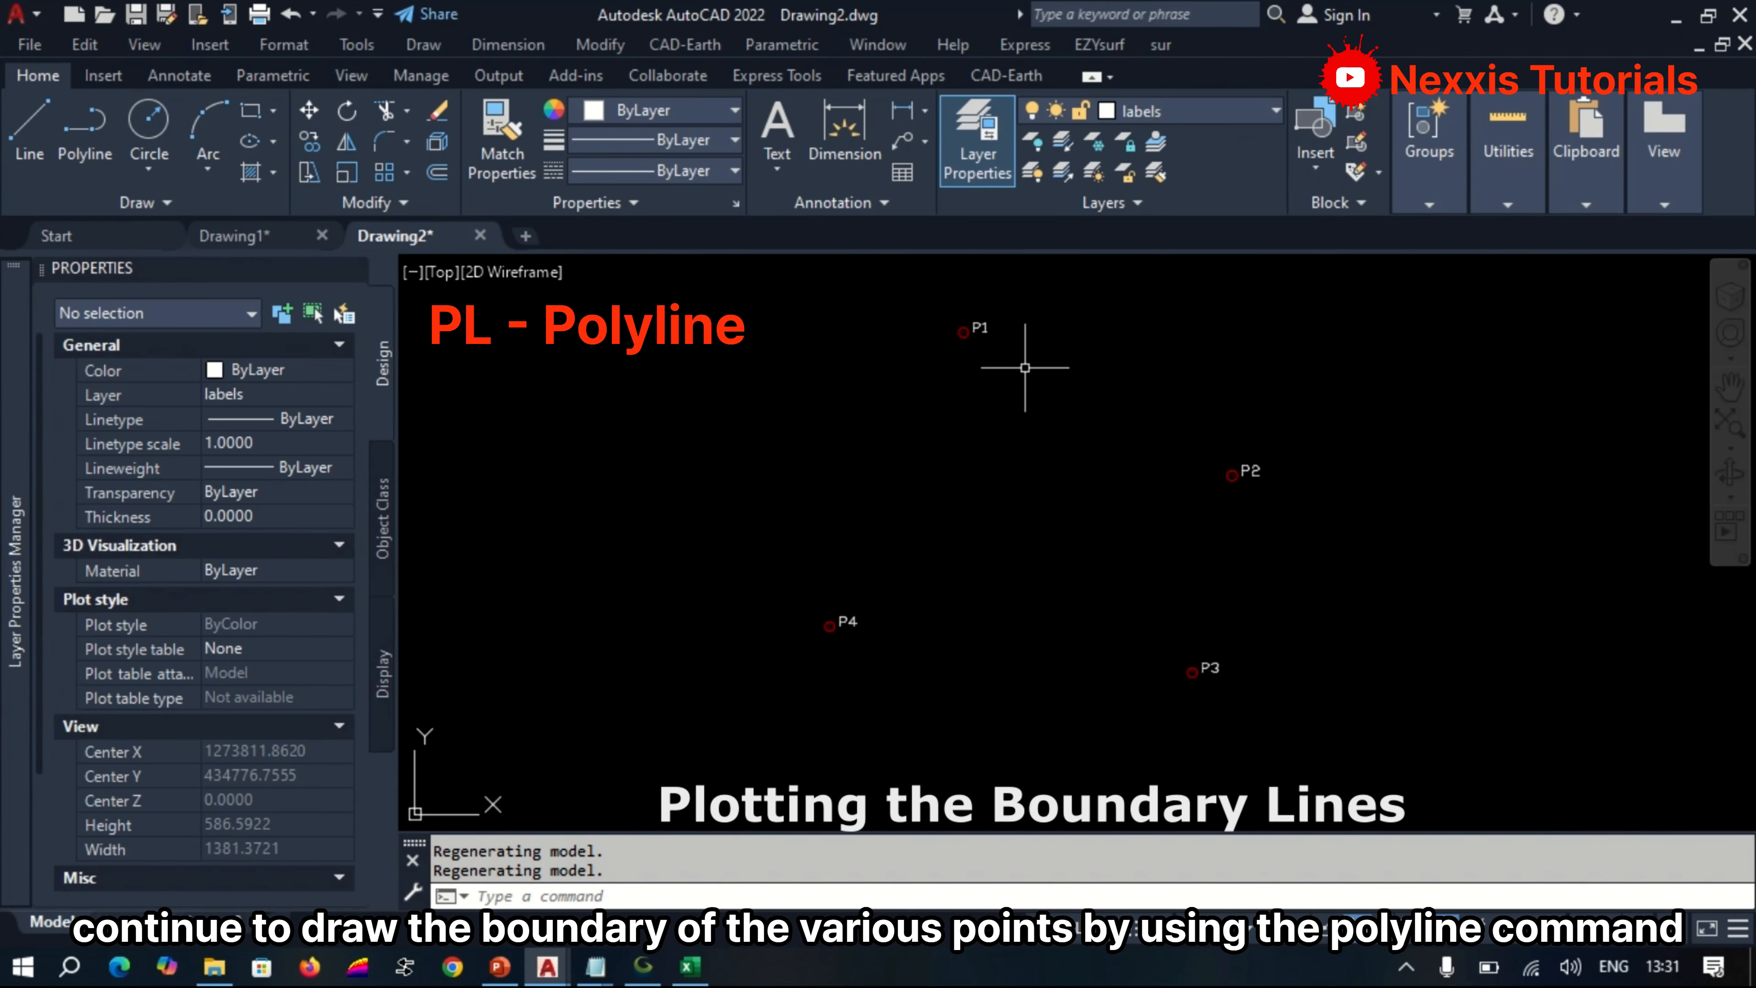
pyautogui.write('P')
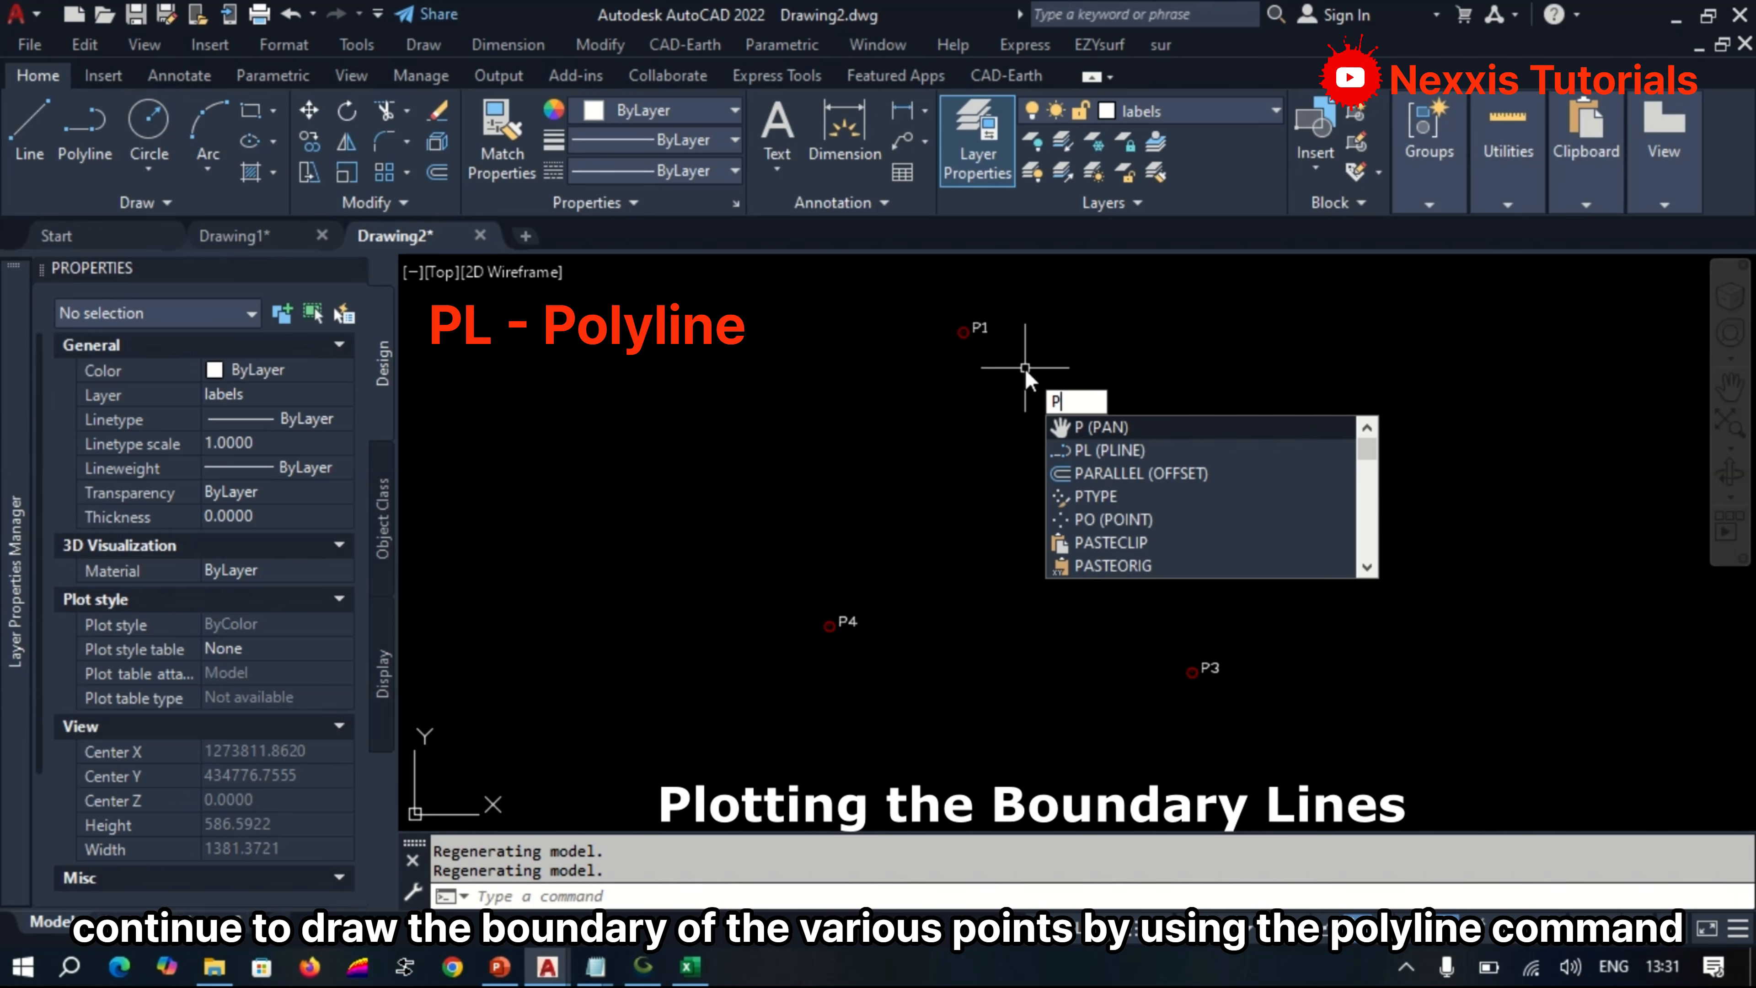
pyautogui.write('L')
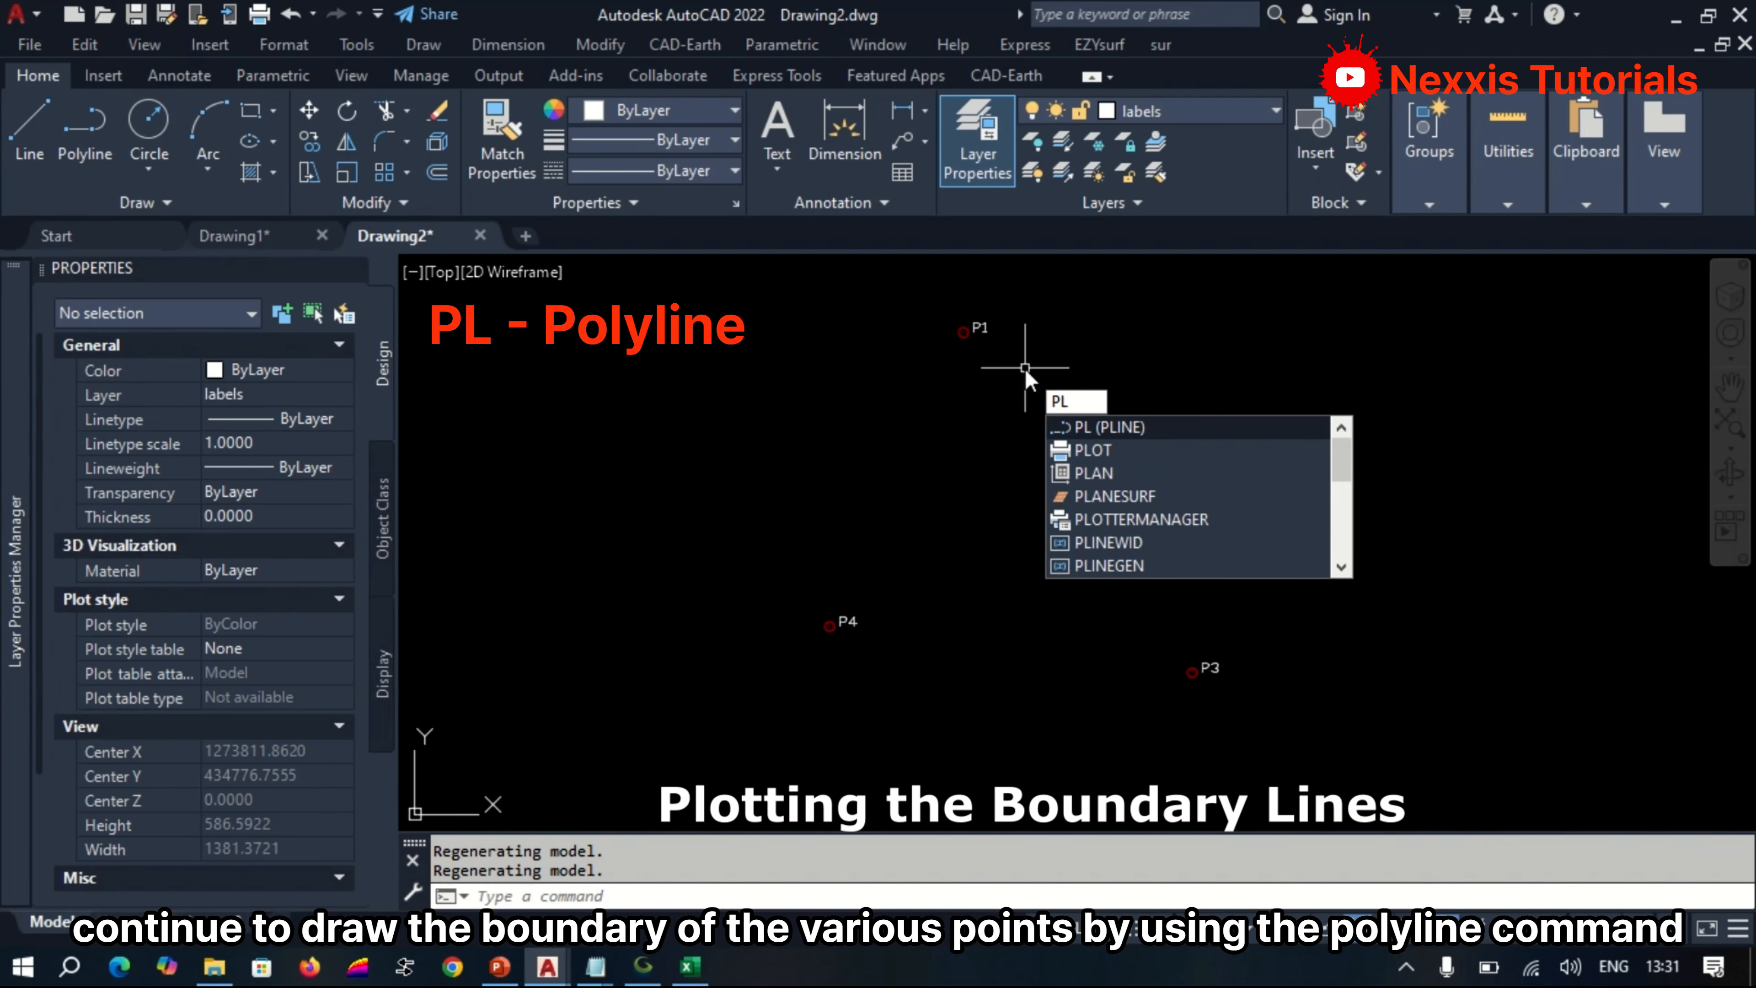
pyautogui.press('Return')
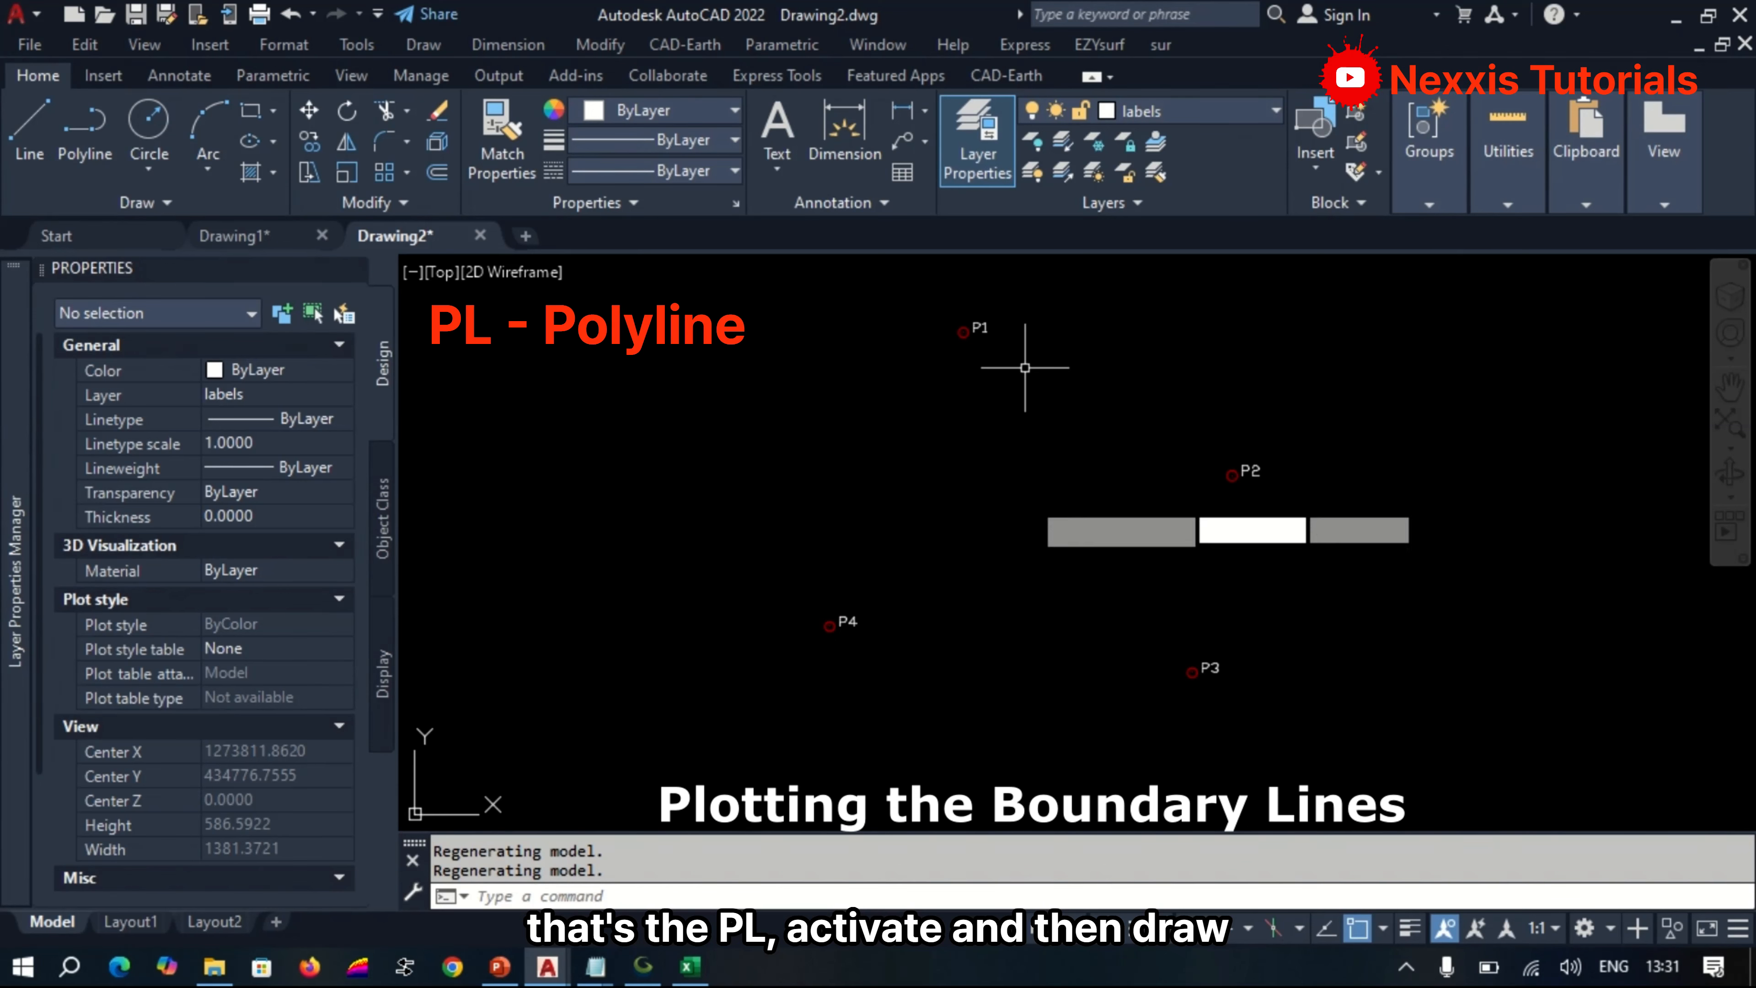
pyautogui.click(830, 626)
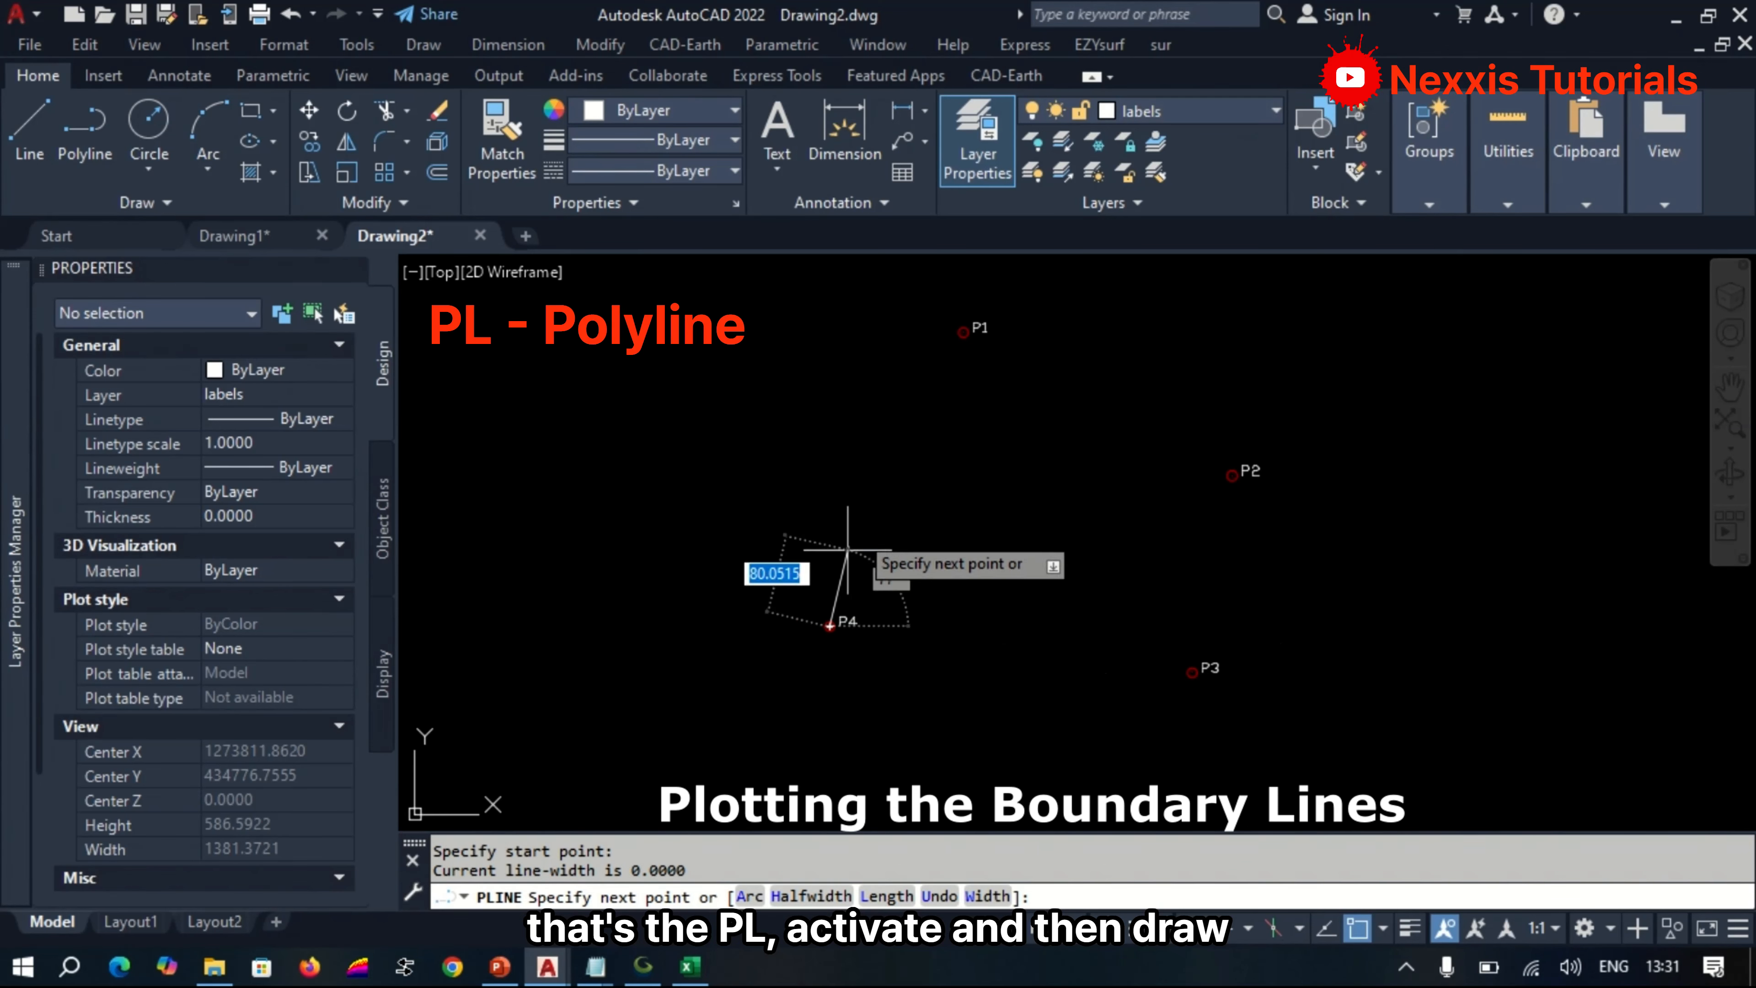
pyautogui.click(963, 332)
pyautogui.click(963, 331)
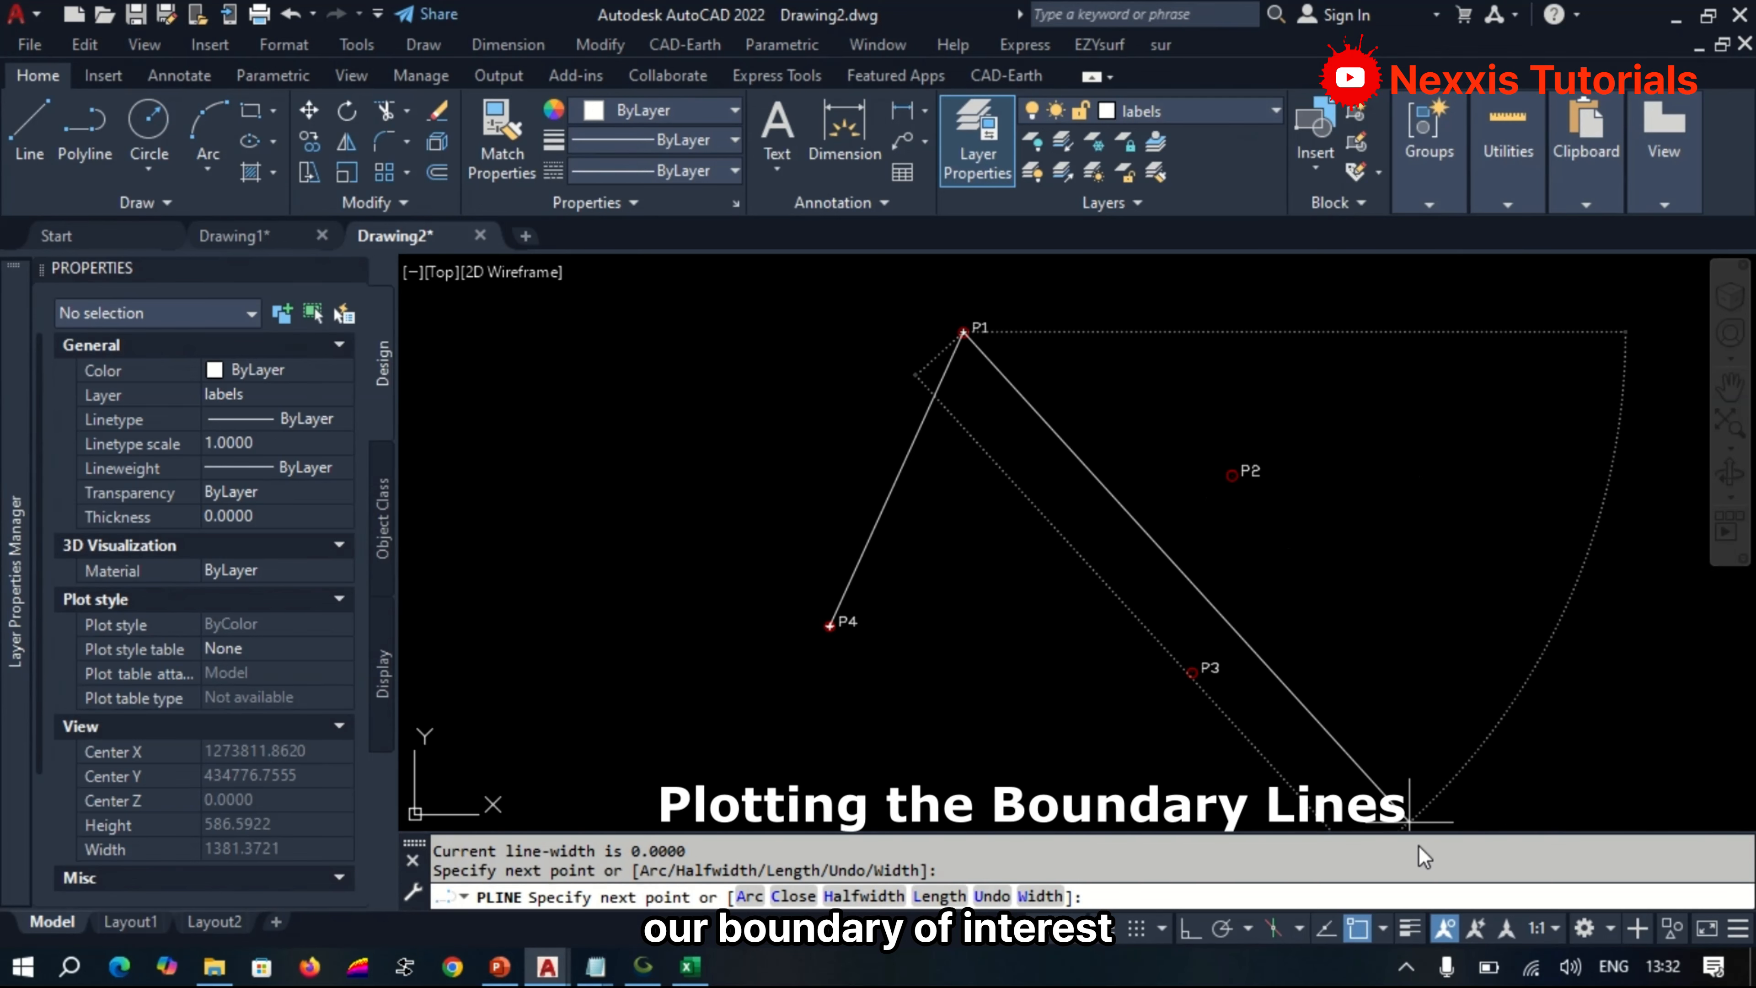
pyautogui.click(1444, 927)
pyautogui.click(927, 403)
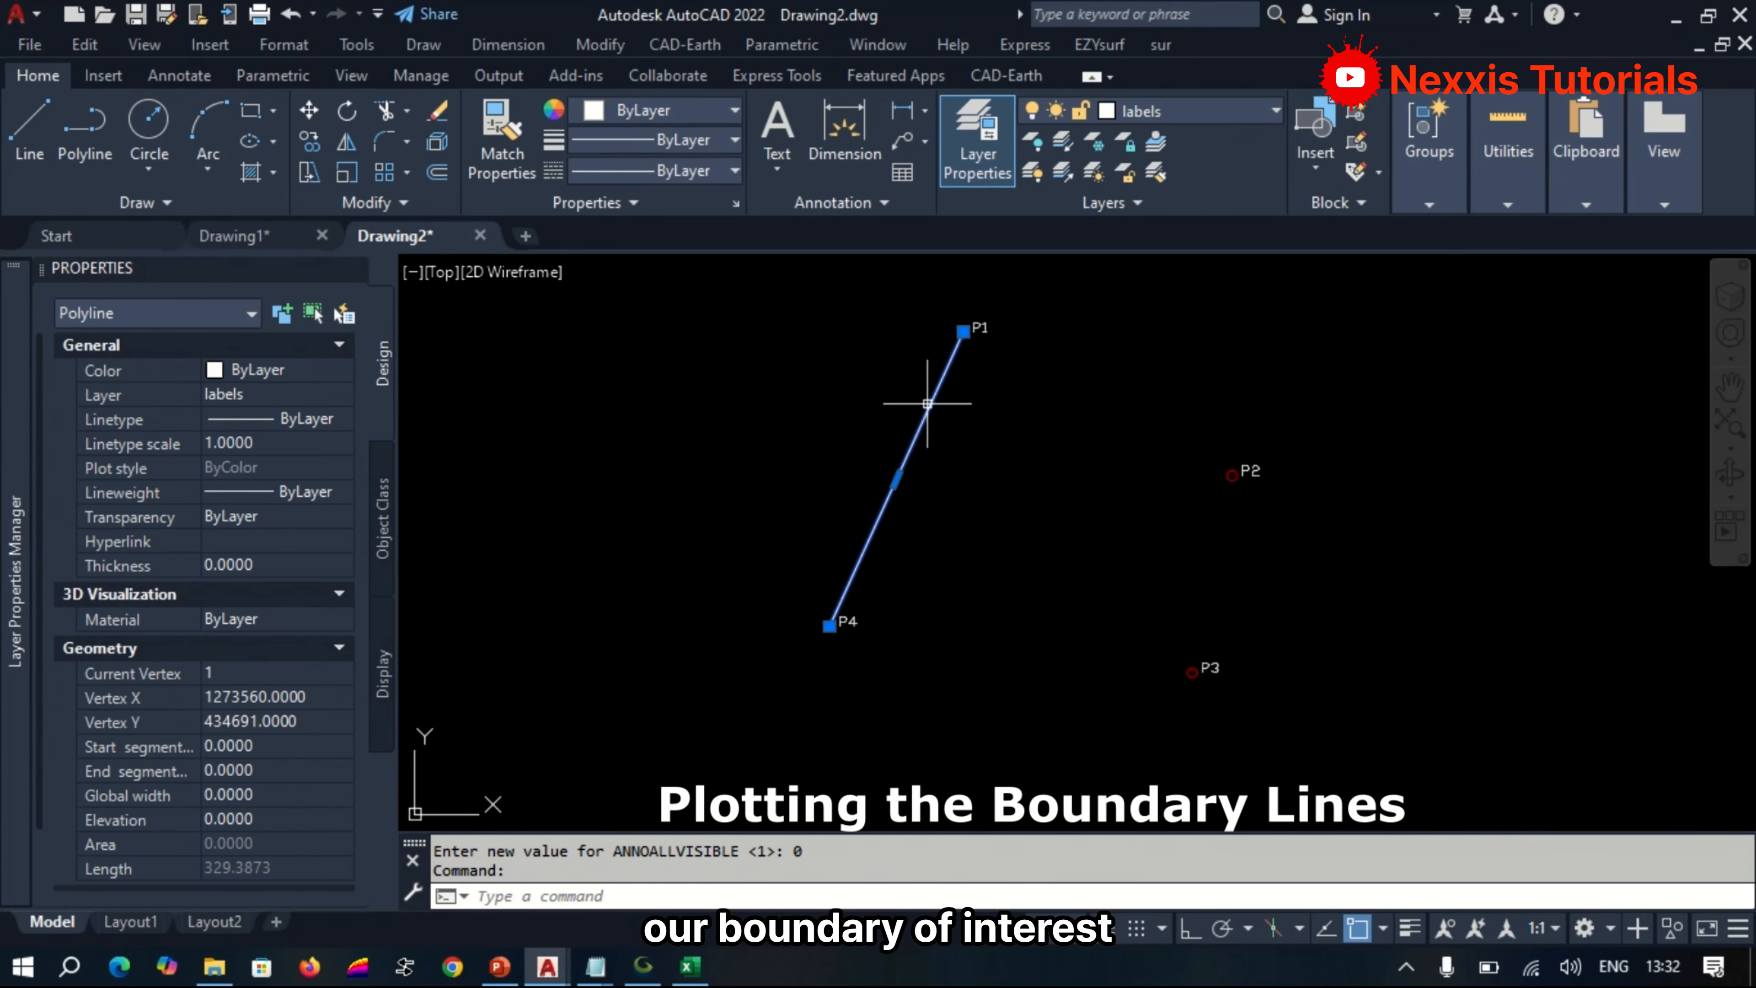
pyautogui.press('Delete')
# Draw the boundary polyline from P4 through P1, P2 and P3 back to P4.
pyautogui.write('pl')
pyautogui.press('Return')
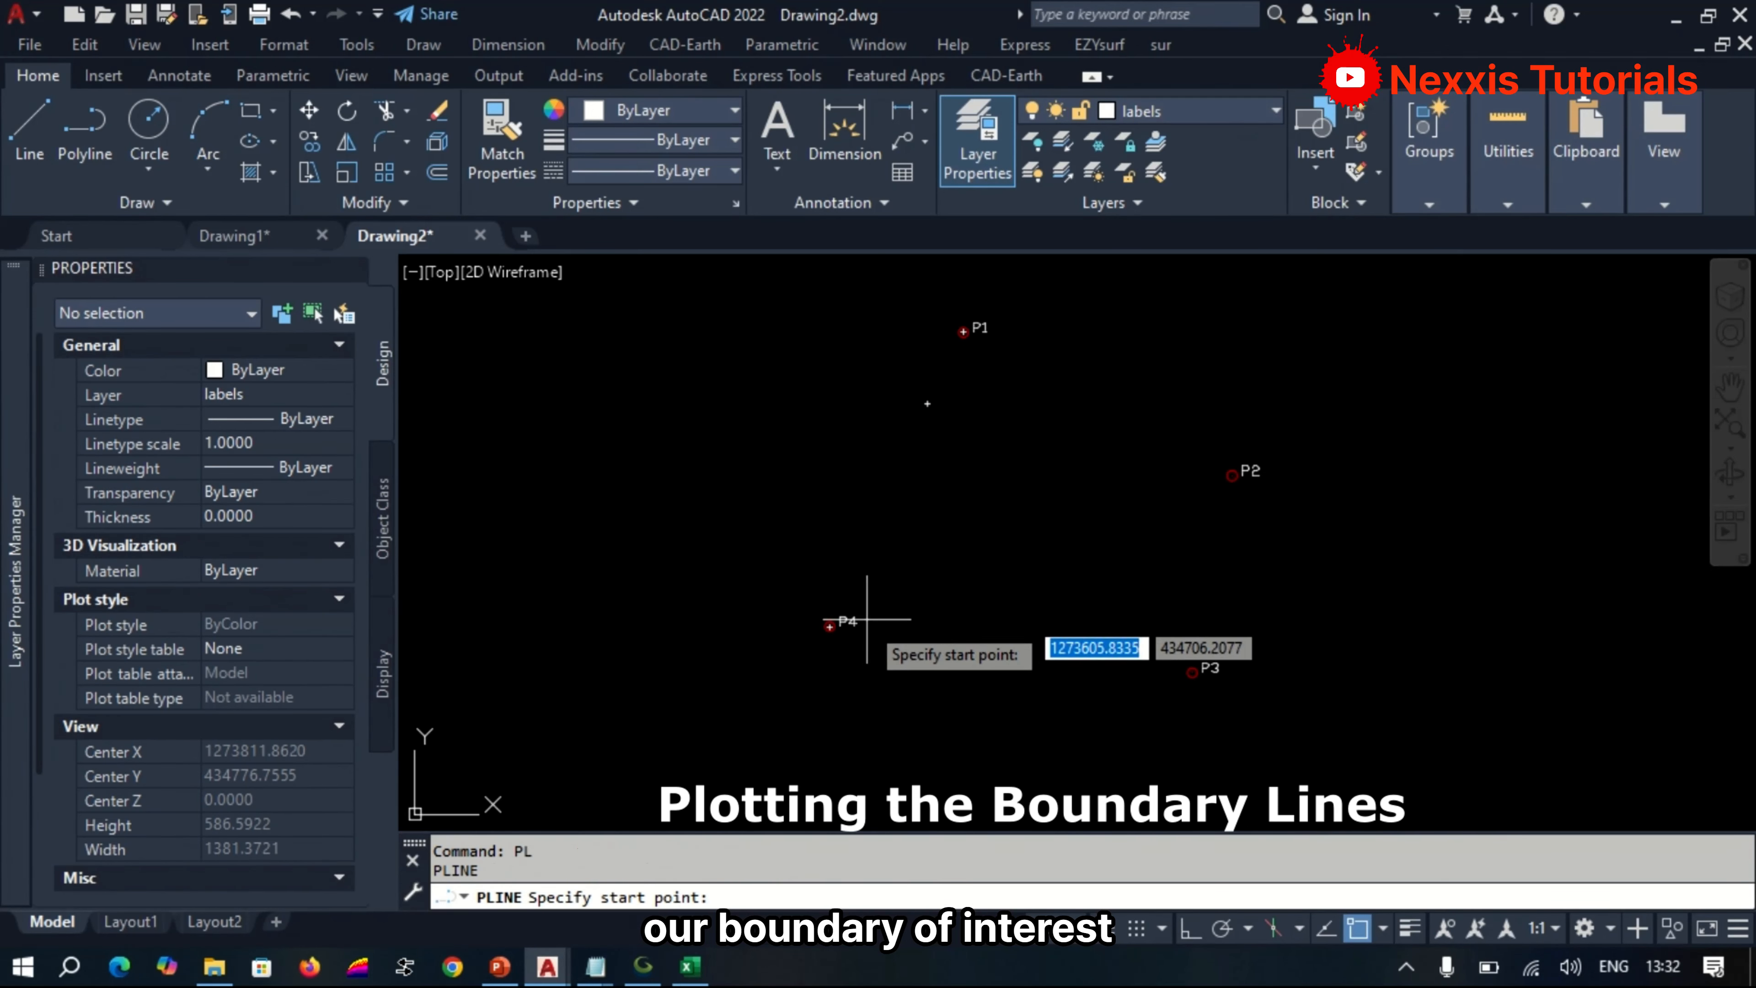
pyautogui.click(829, 625)
pyautogui.click(963, 332)
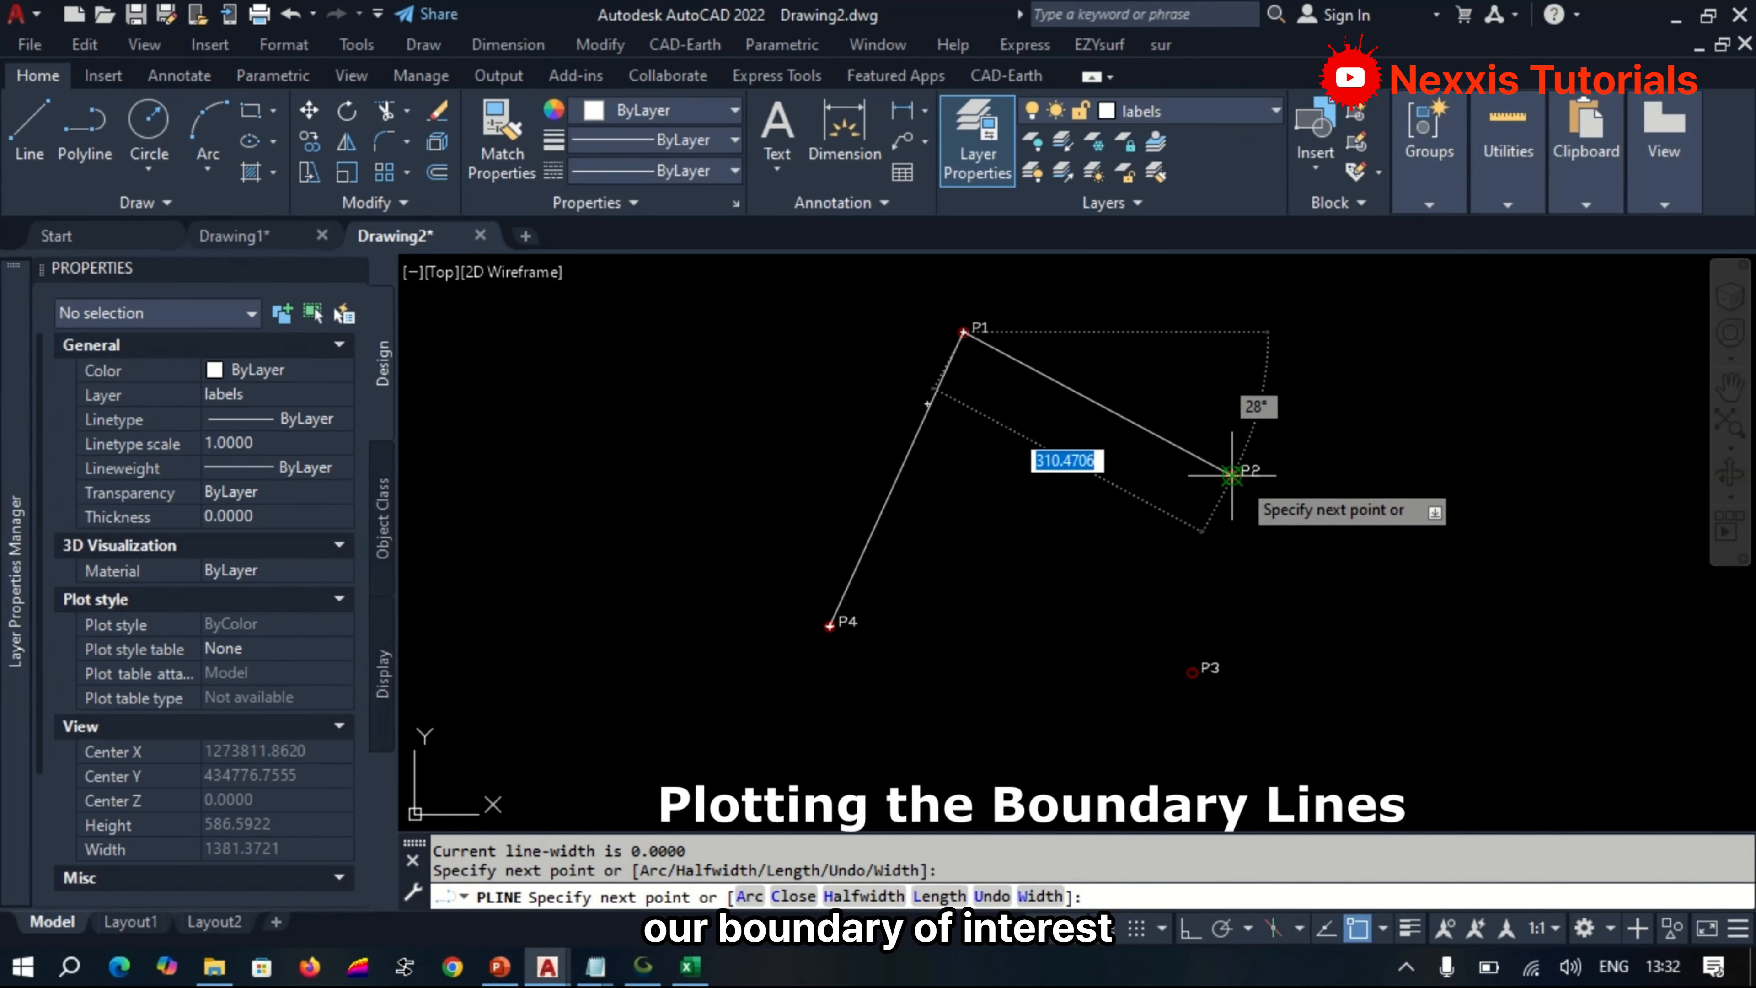
pyautogui.click(1231, 475)
pyautogui.click(1191, 671)
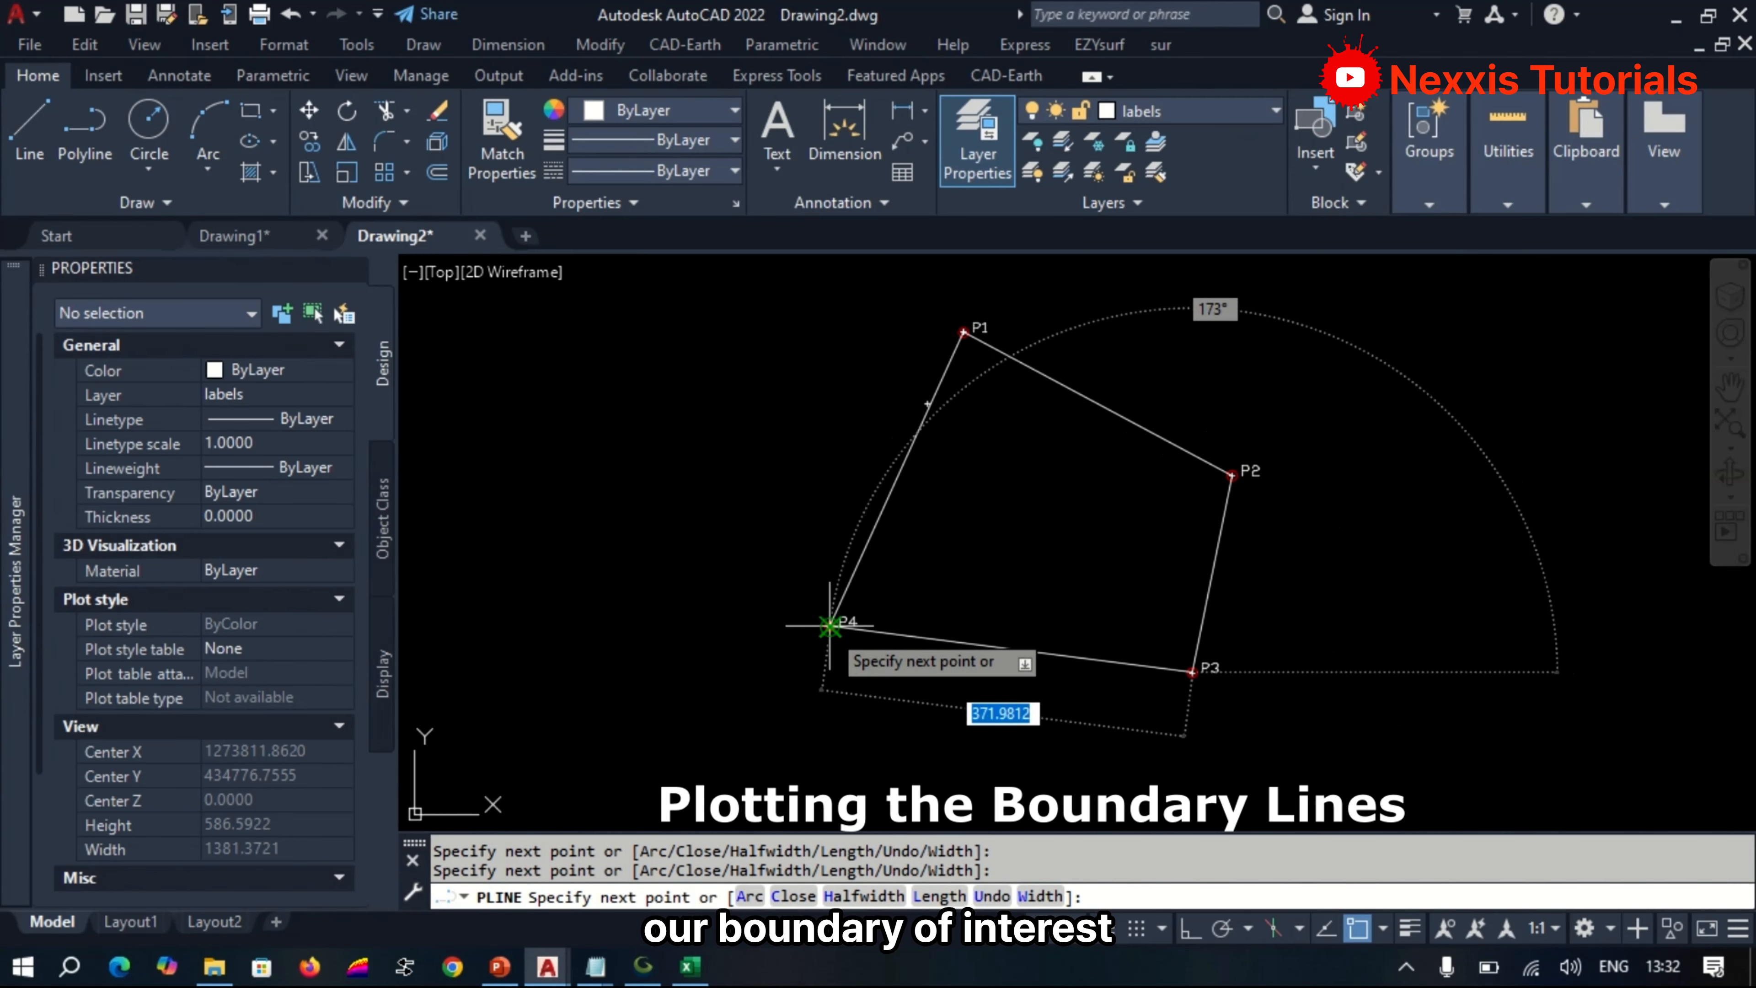
pyautogui.click(830, 625)
pyautogui.press('Return')
pyautogui.scroll(-4, 985, 495)
pyautogui.scroll(2, 1009, 456)
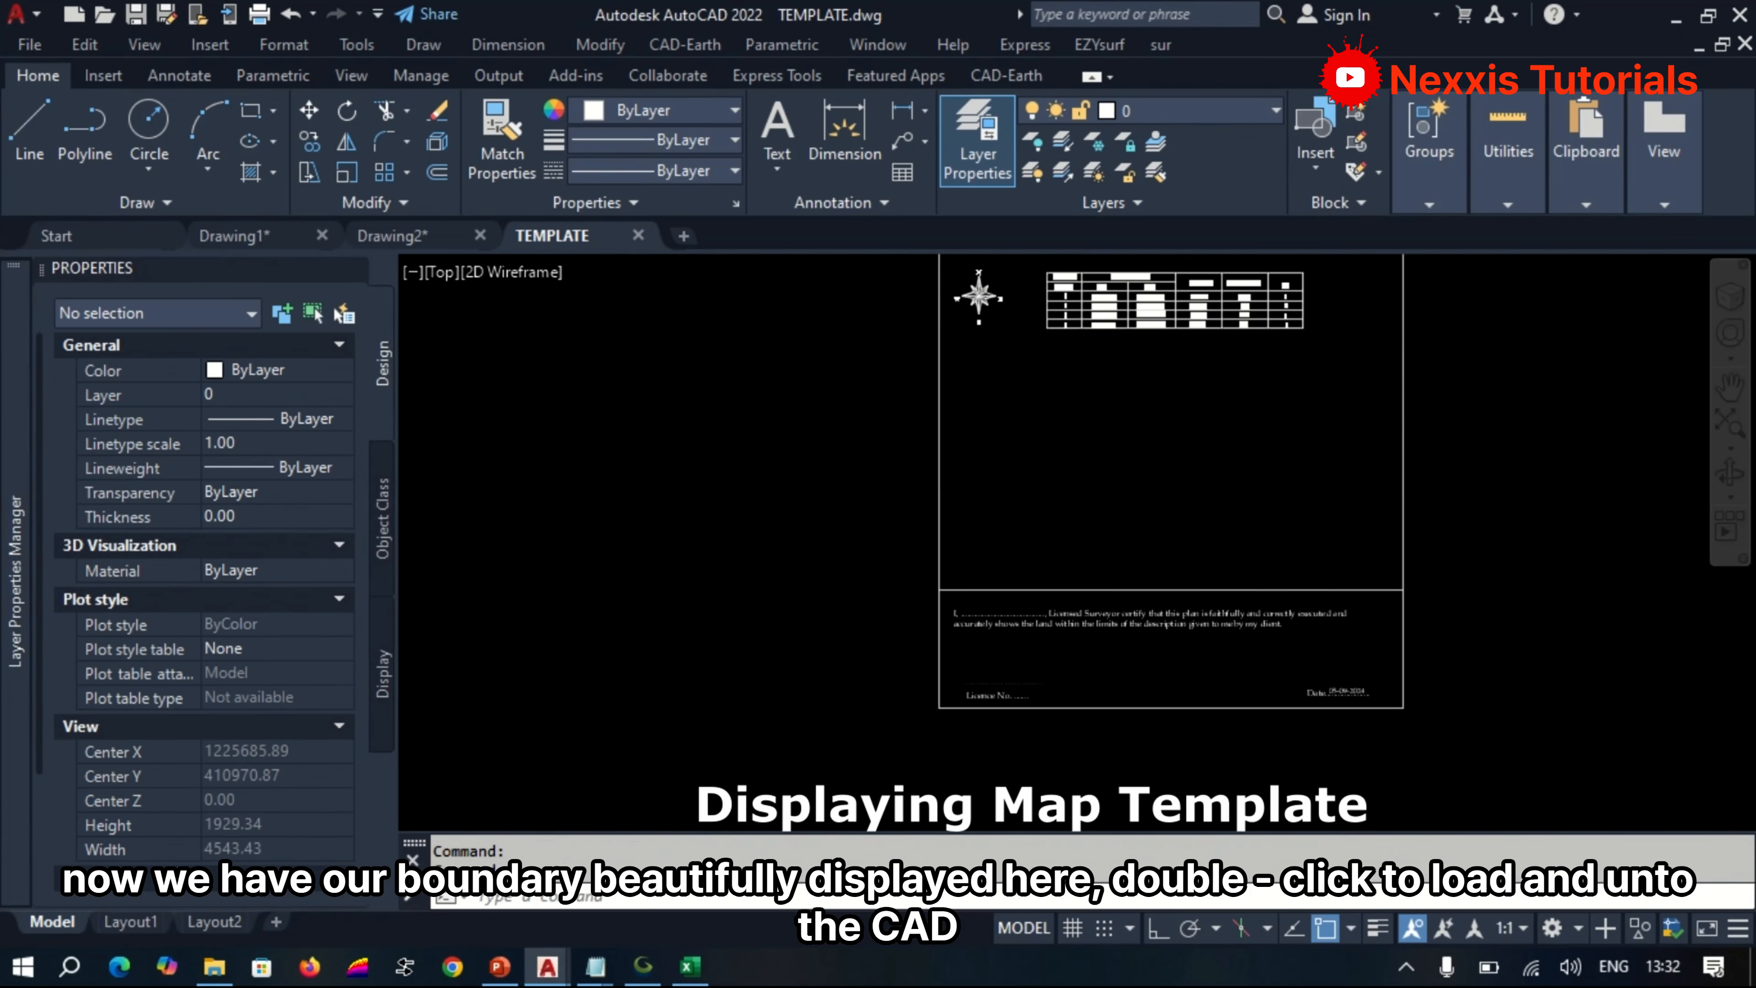
pyautogui.scroll(-6, 1133, 560)
pyautogui.scroll(6, 1205, 453)
pyautogui.scroll(-4, 1205, 452)
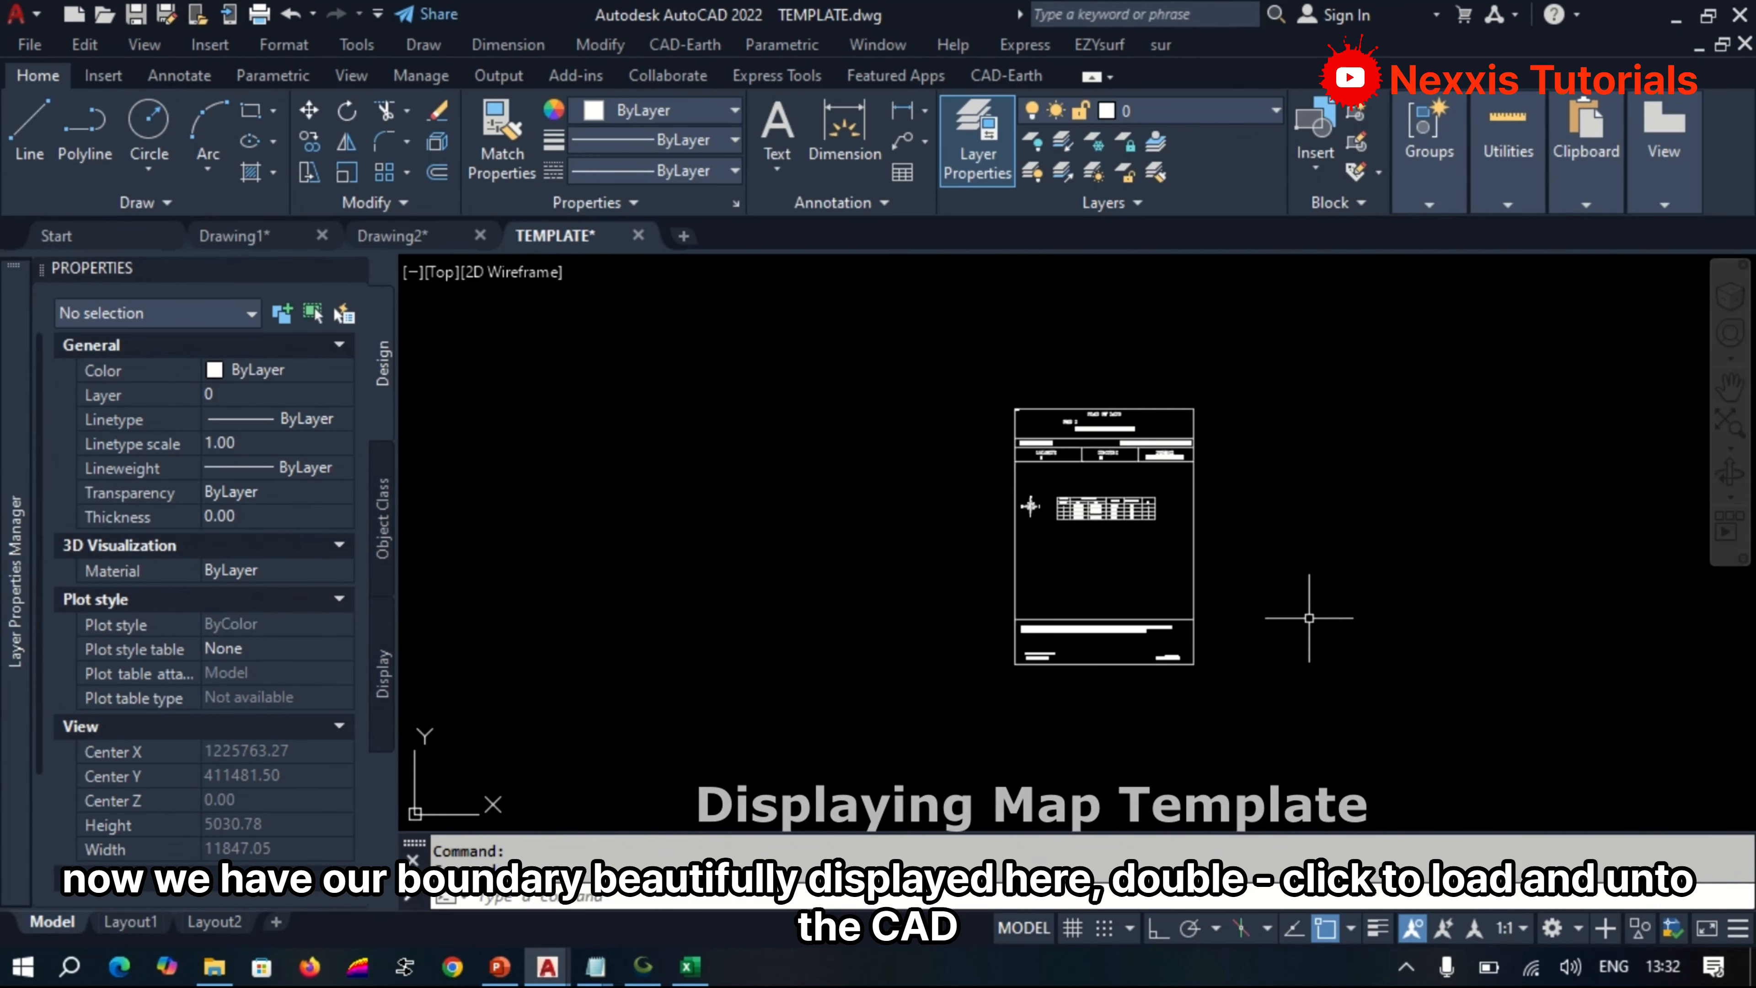
# Switch to Drawing2, start the sur Grid Plotting routine and mark out a grid area around the boundary.
pyautogui.click(414, 236)
pyautogui.scroll(-5, 803, 627)
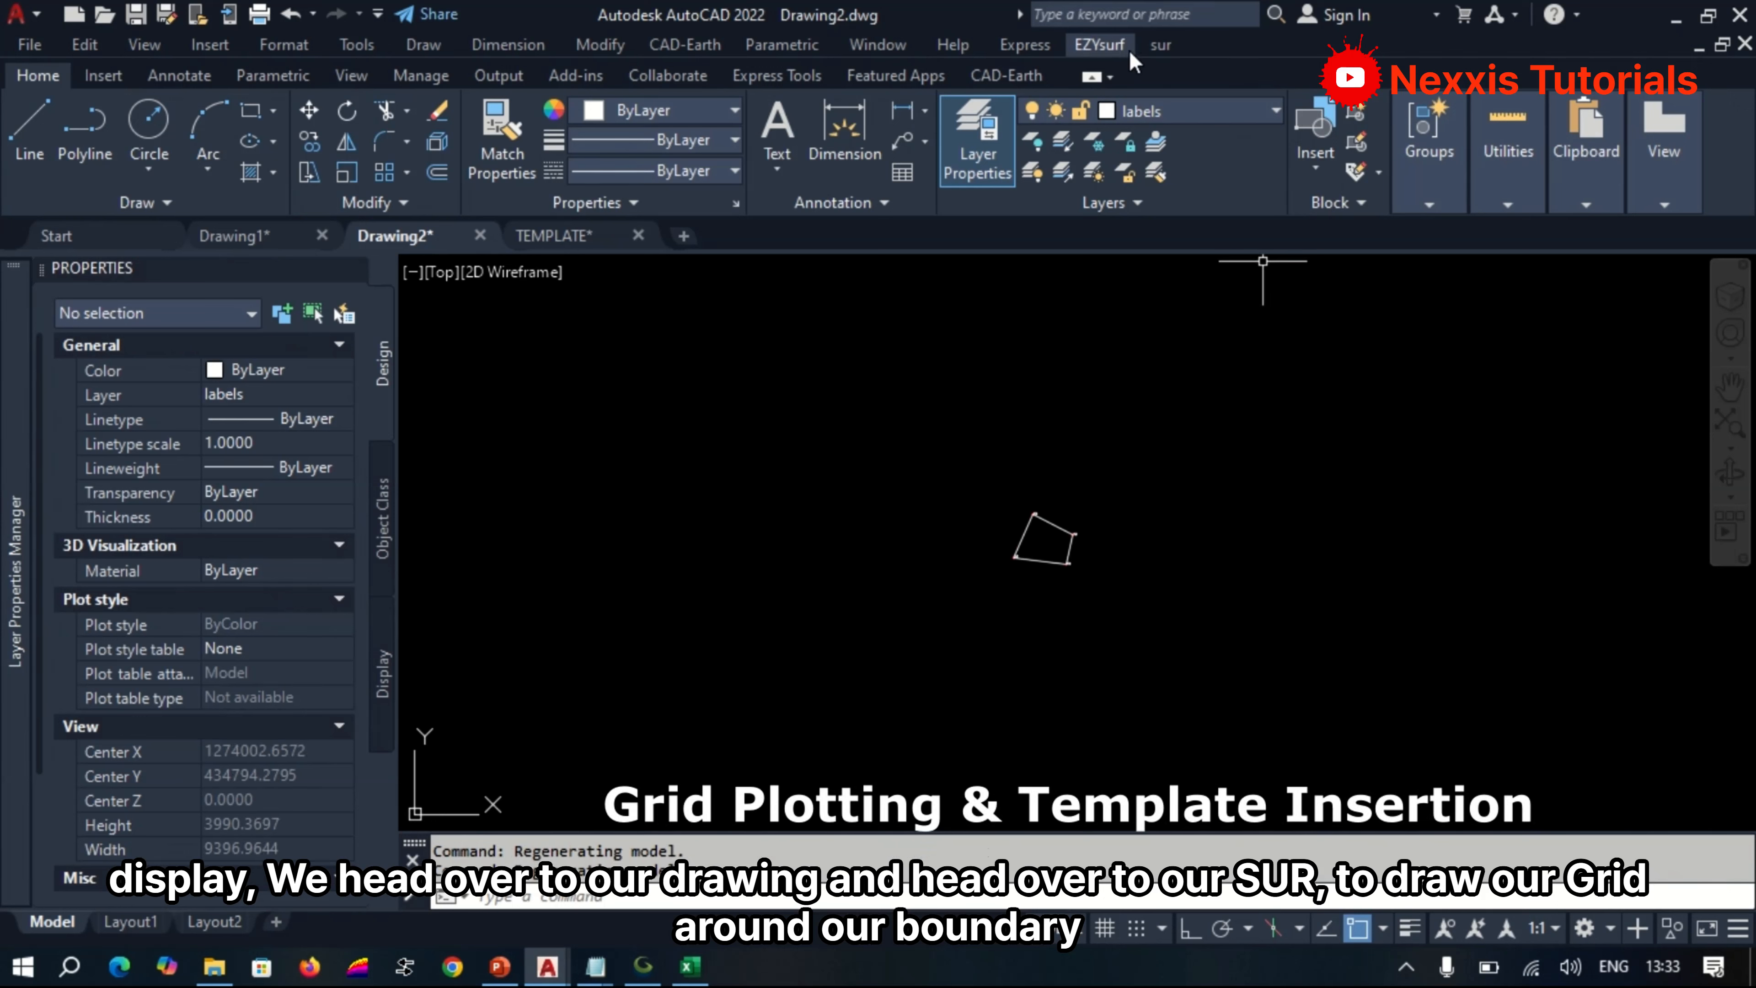
pyautogui.click(1160, 46)
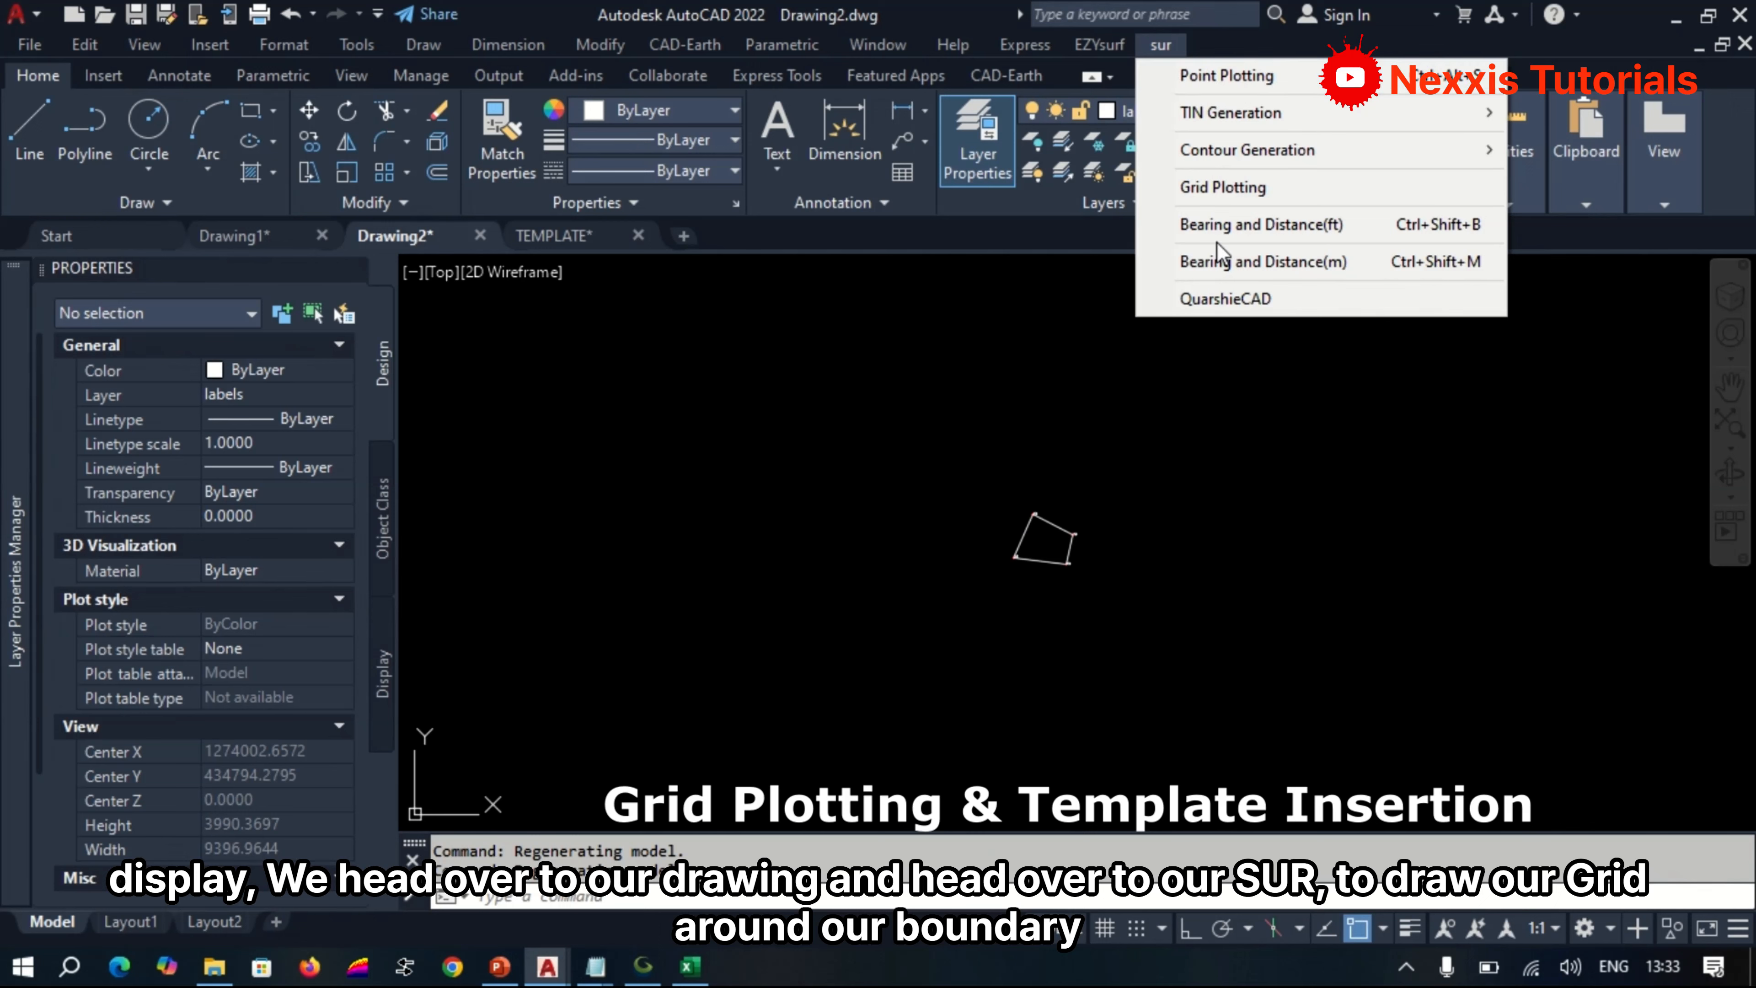
pyautogui.click(1227, 192)
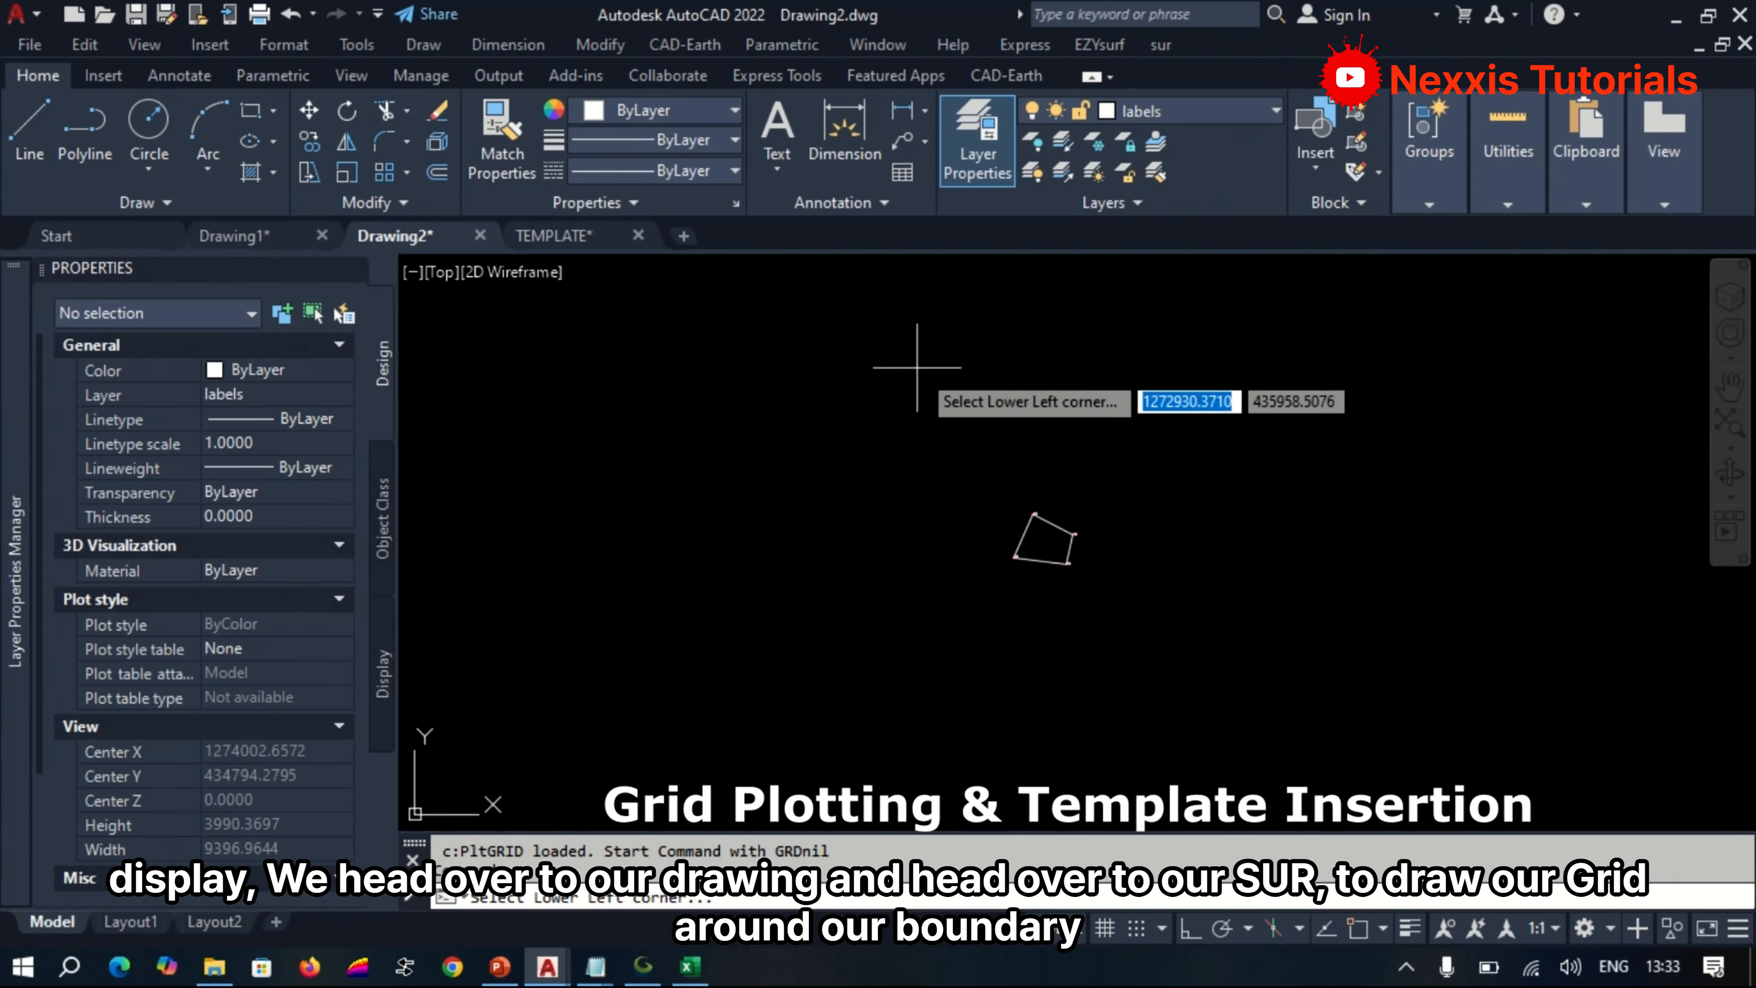
pyautogui.click(879, 371)
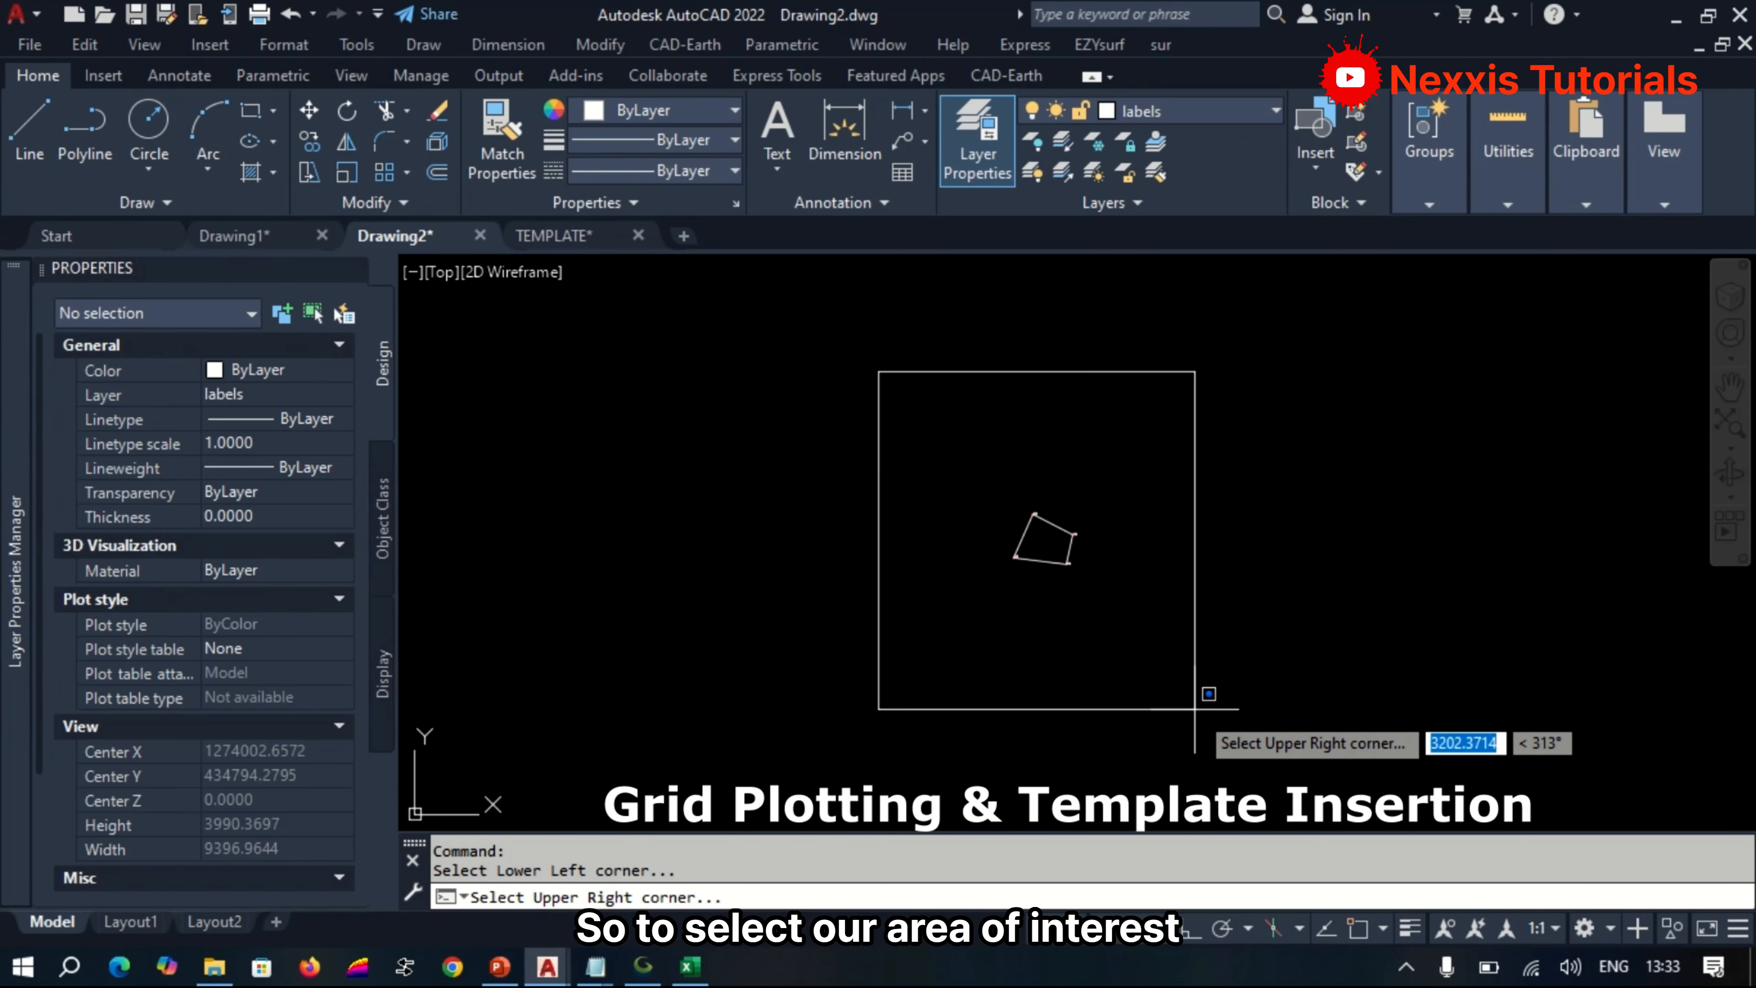
pyautogui.click(1208, 711)
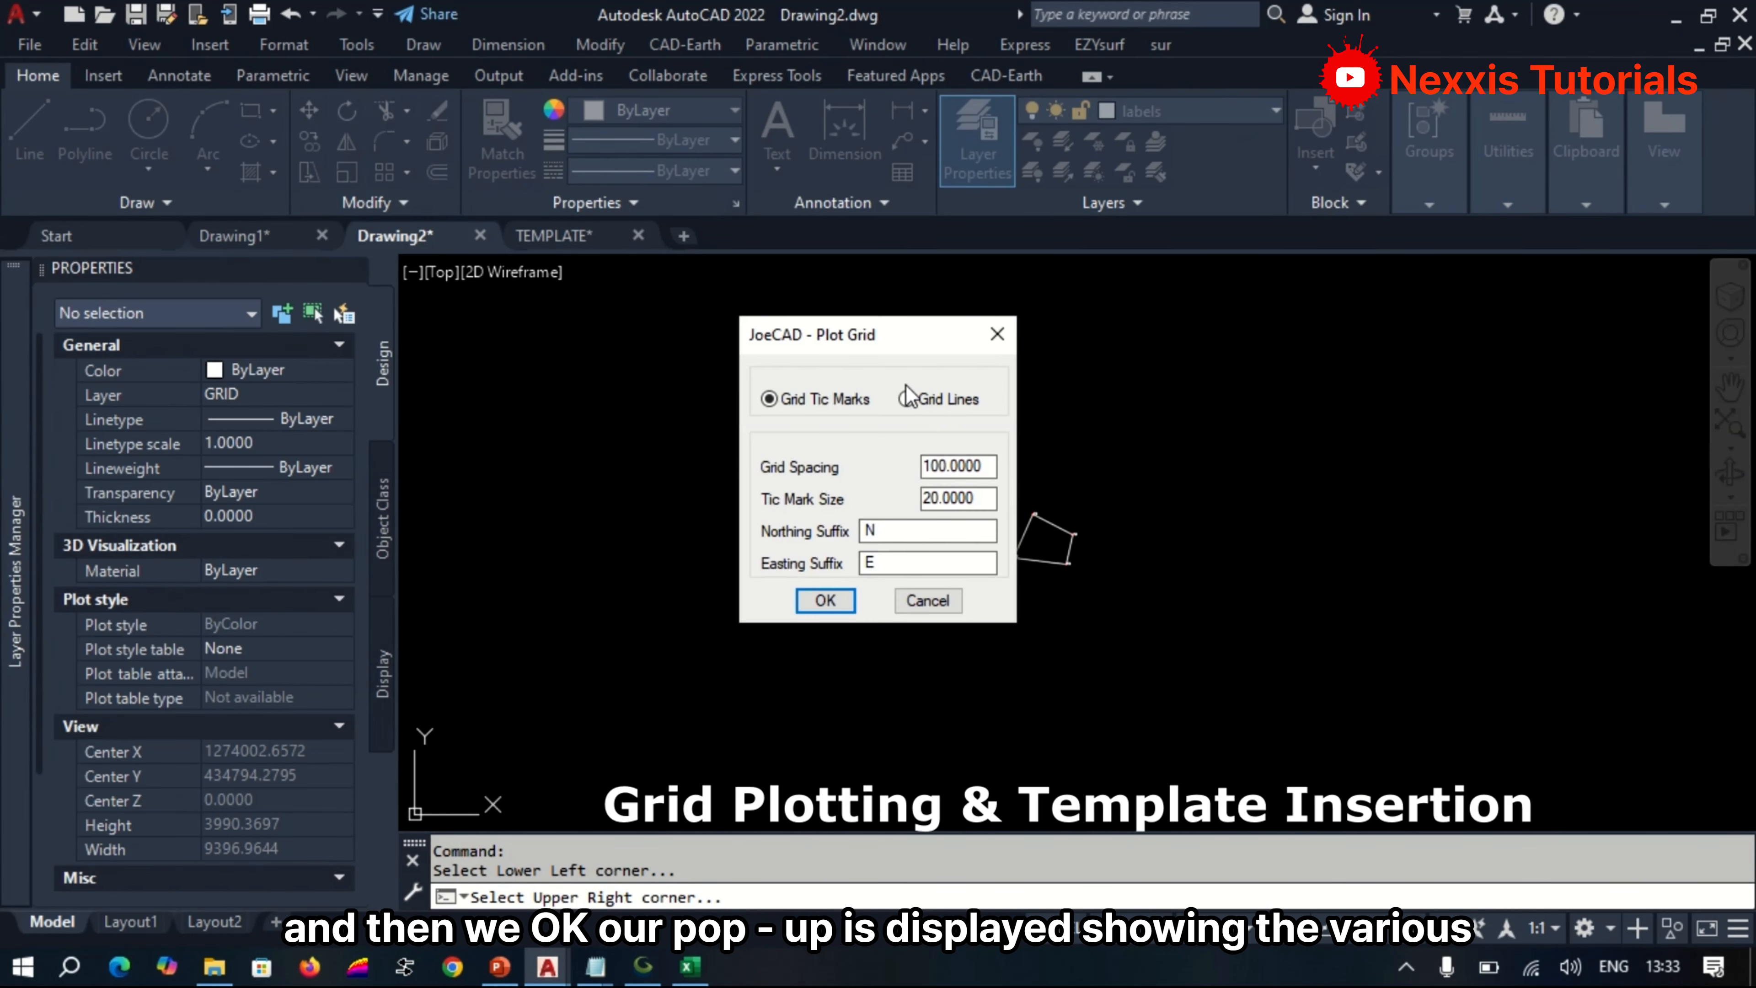
# Set the grid to Grid Lines with 500 spacing and blank northing and easting suffixes.
pyautogui.click(878, 397)
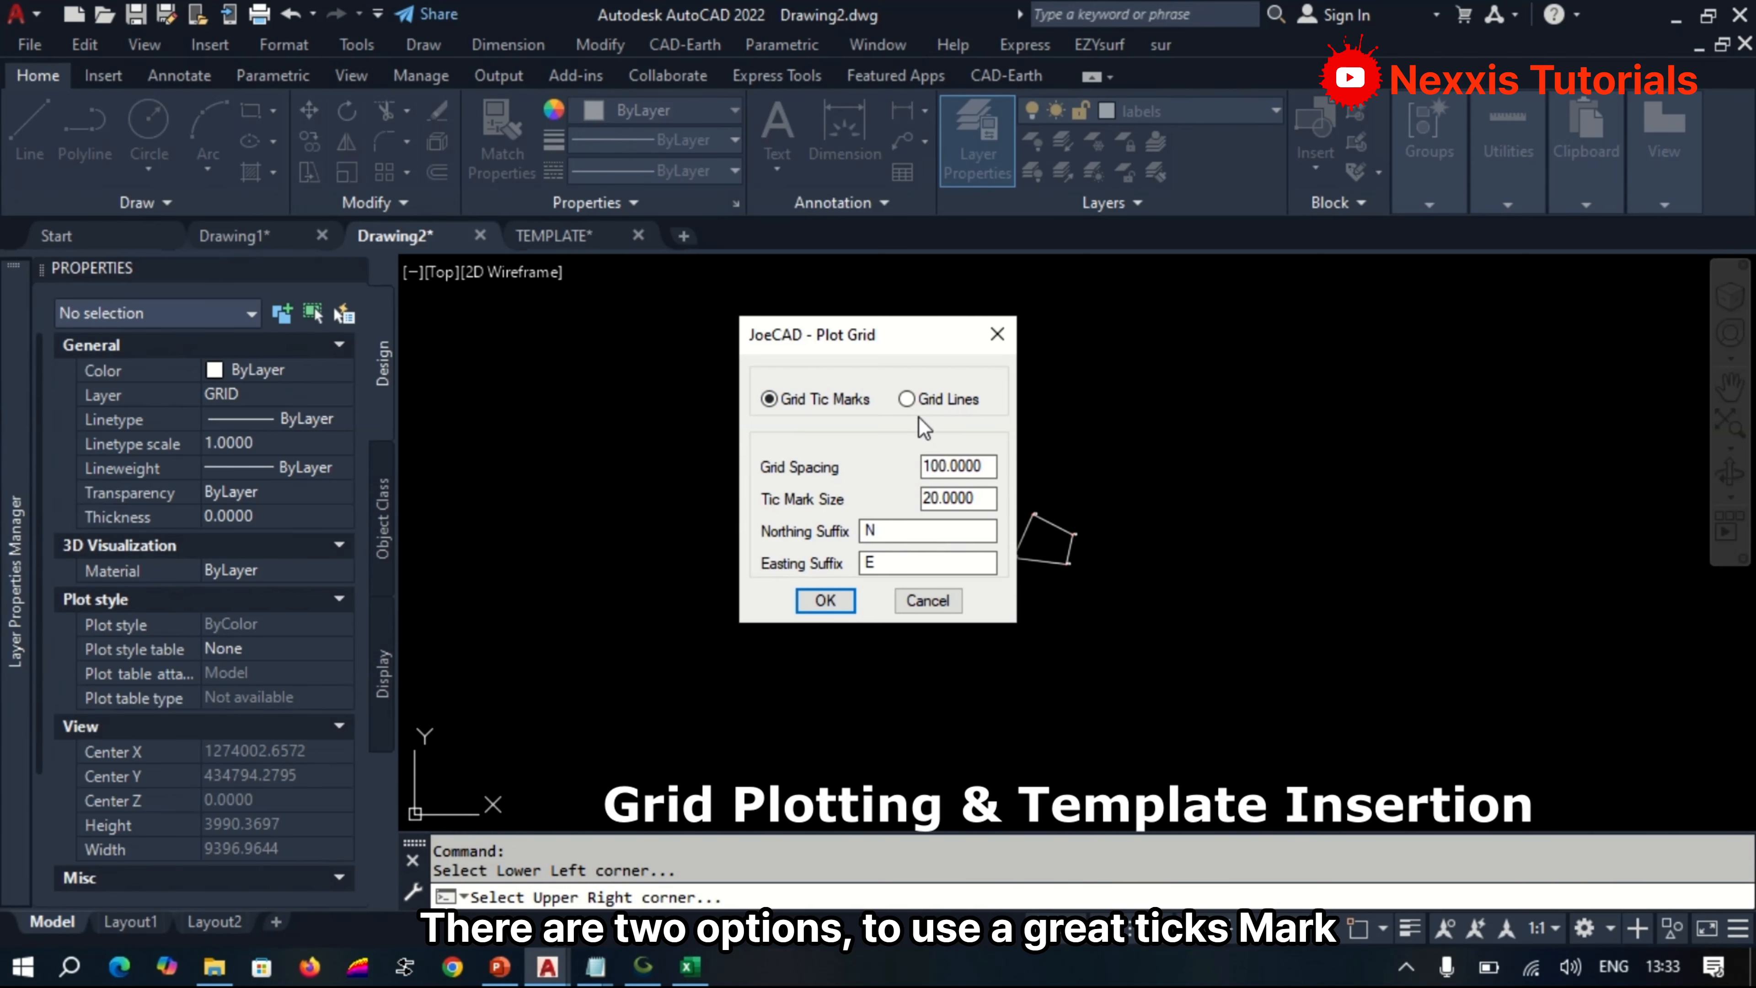
pyautogui.click(914, 403)
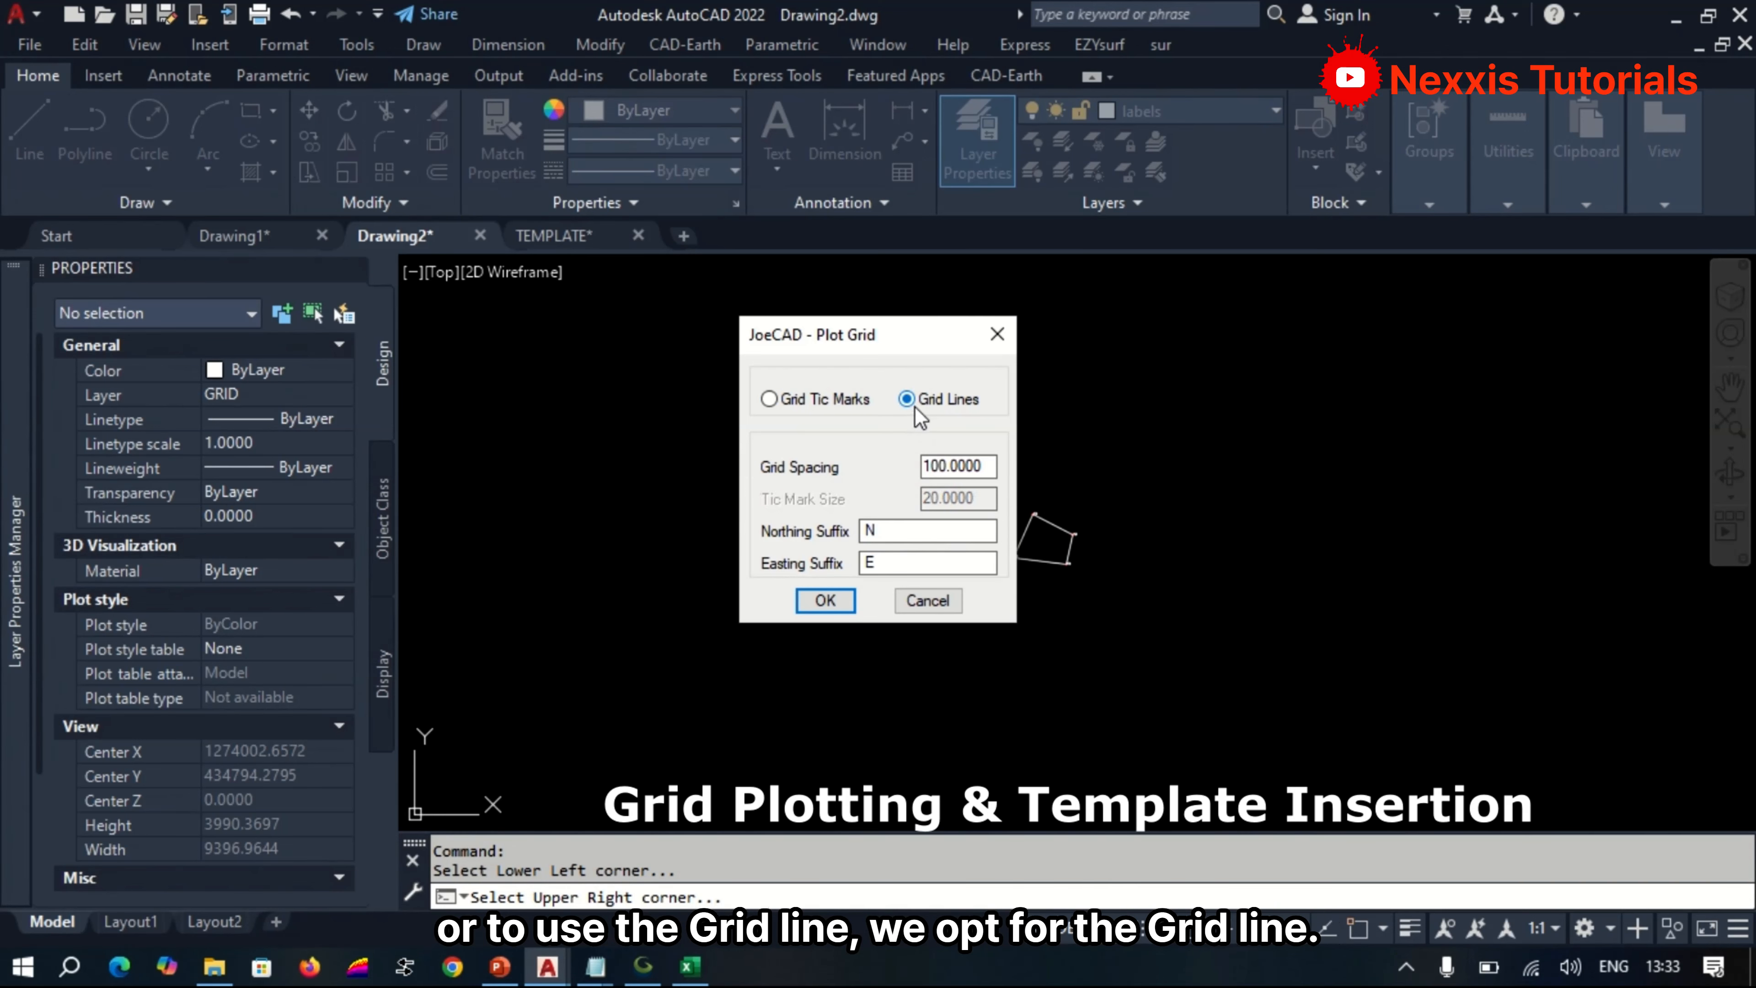
pyautogui.moveTo(927, 465); pyautogui.dragTo(914, 464)
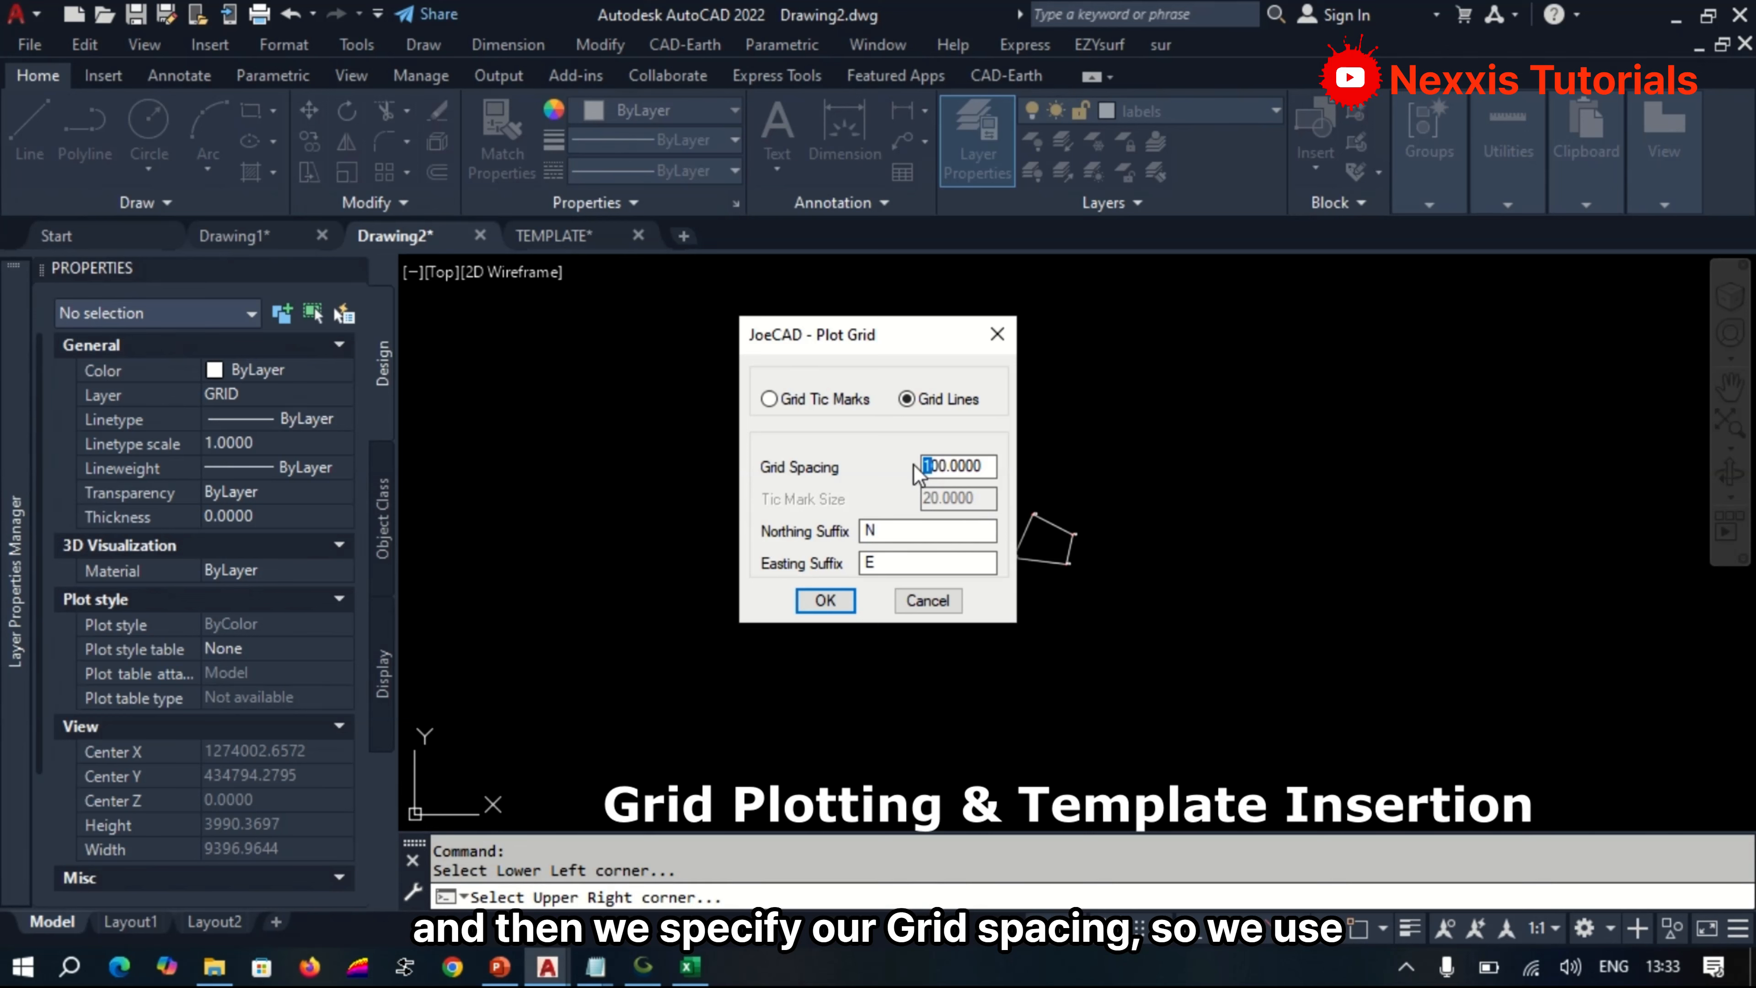
pyautogui.write('5')
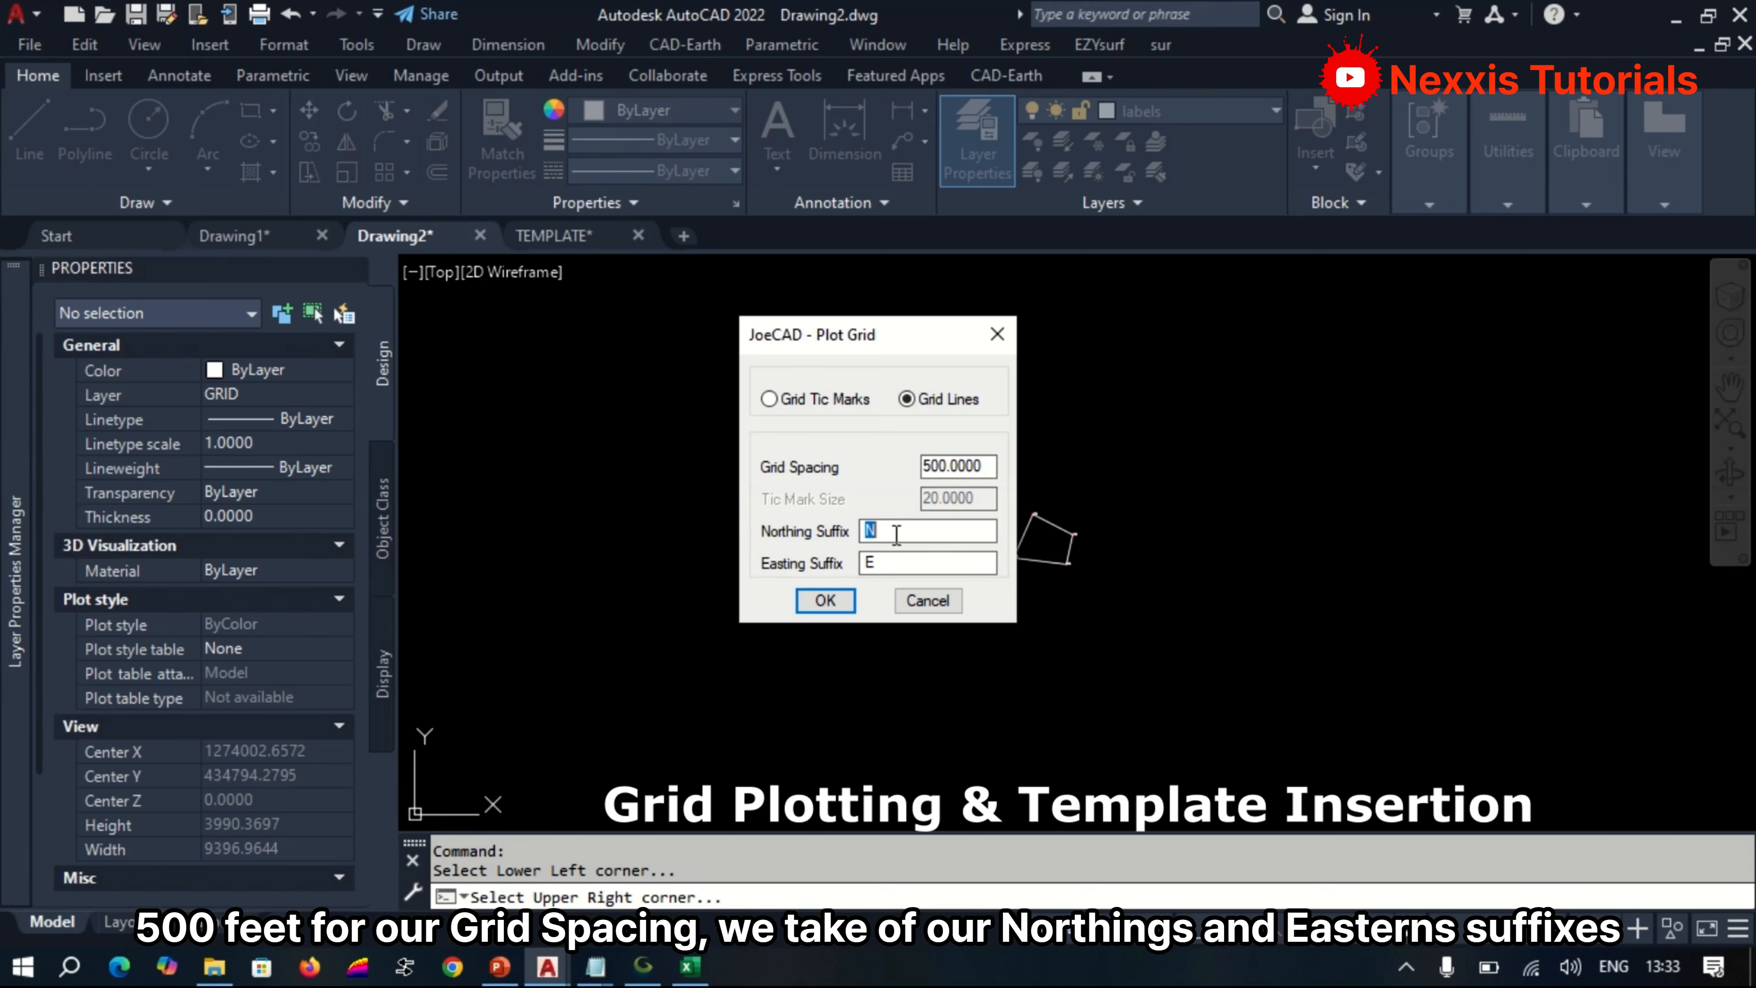
pyautogui.press('BackSpace')
pyautogui.press('BackSpace')
pyautogui.click(825, 599)
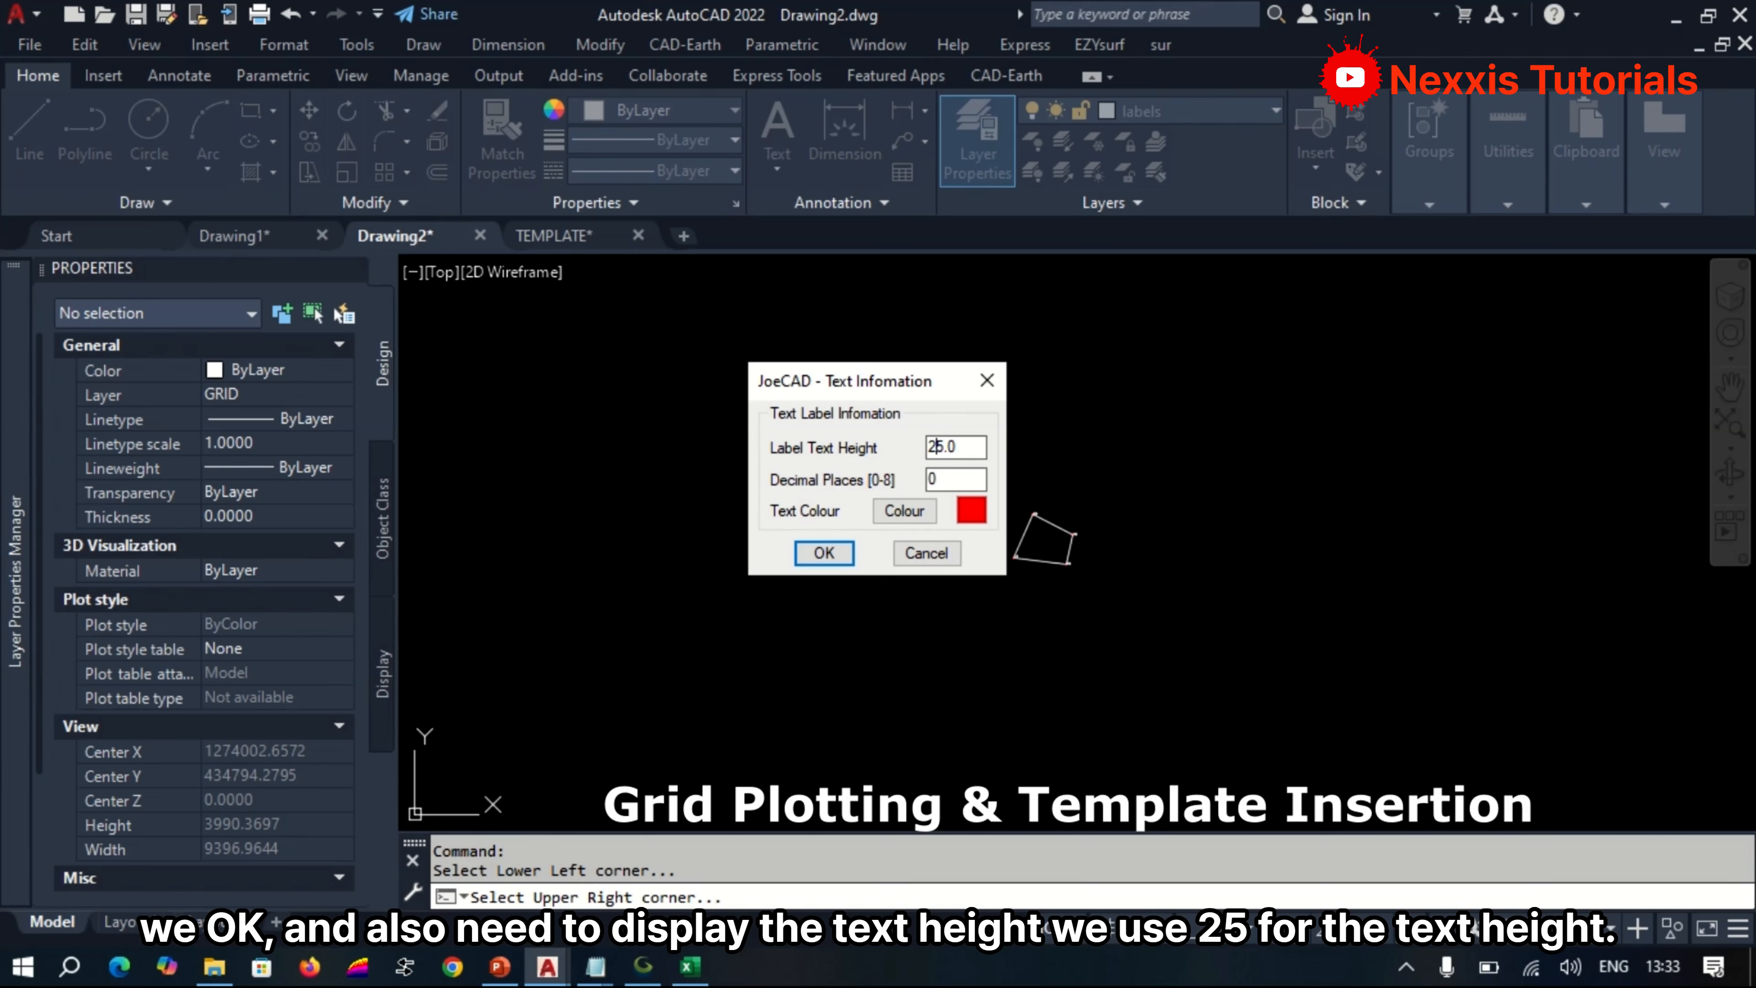
# Set the grid label text to height 25 and colour white, and plot the grid.
pyautogui.click(901, 516)
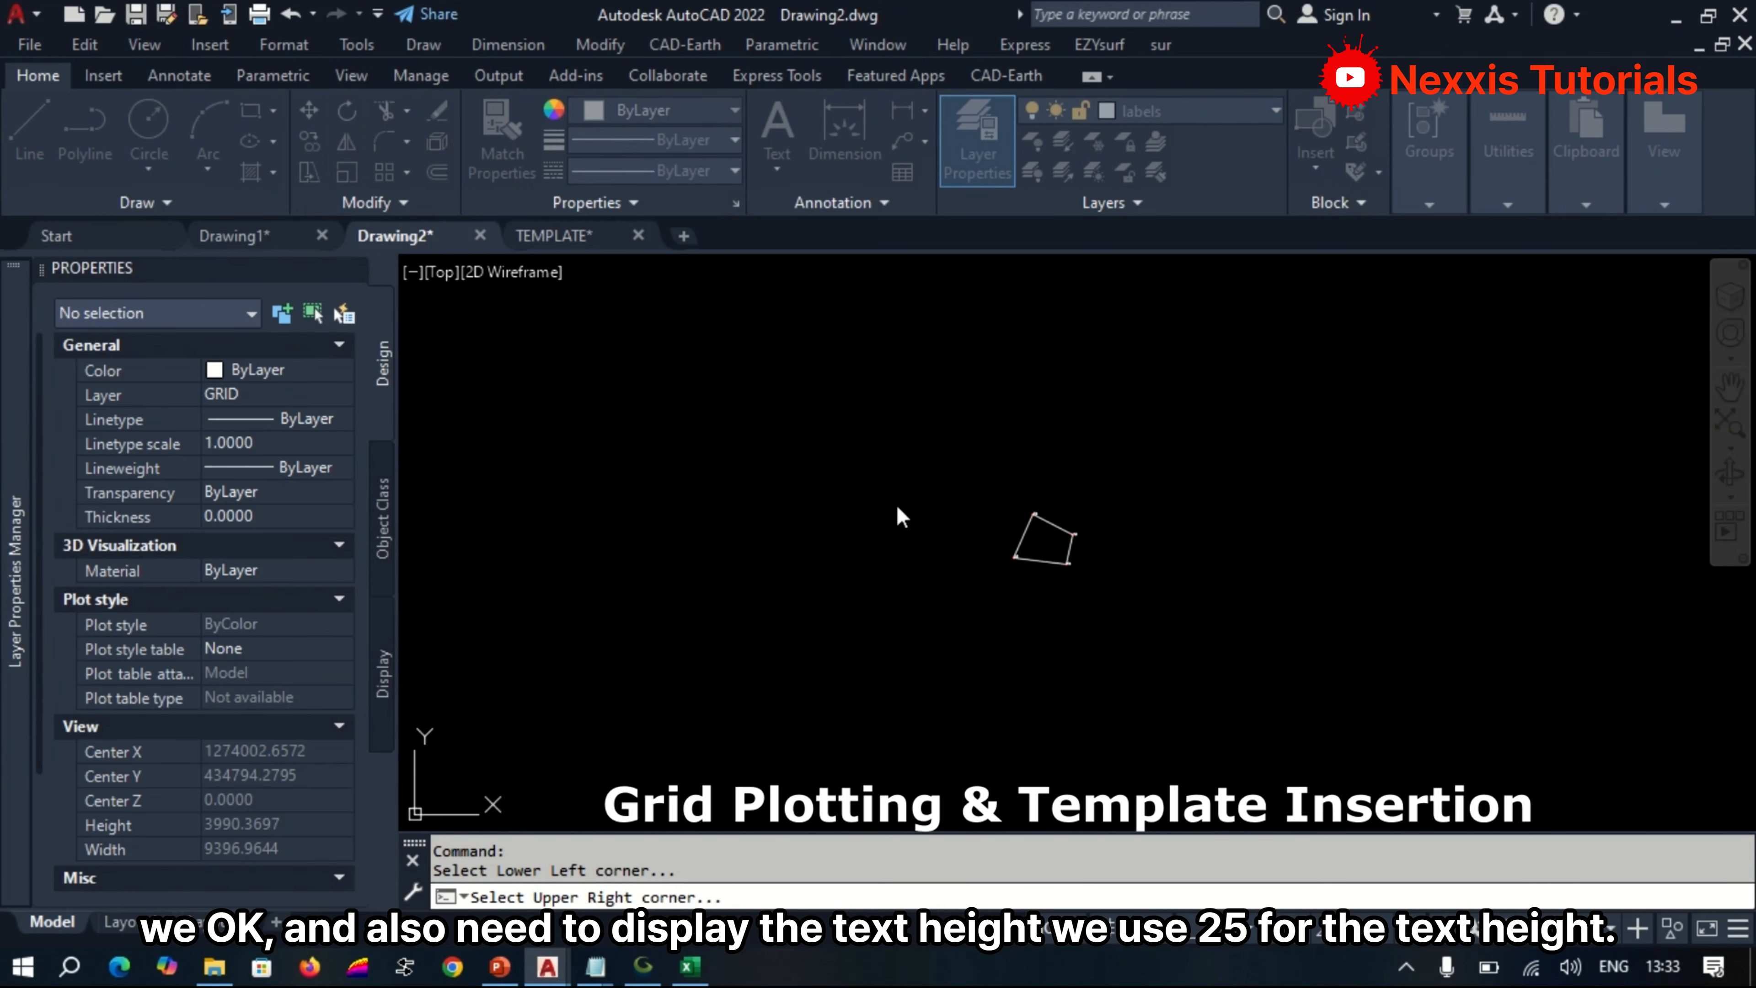
pyautogui.click(566, 576)
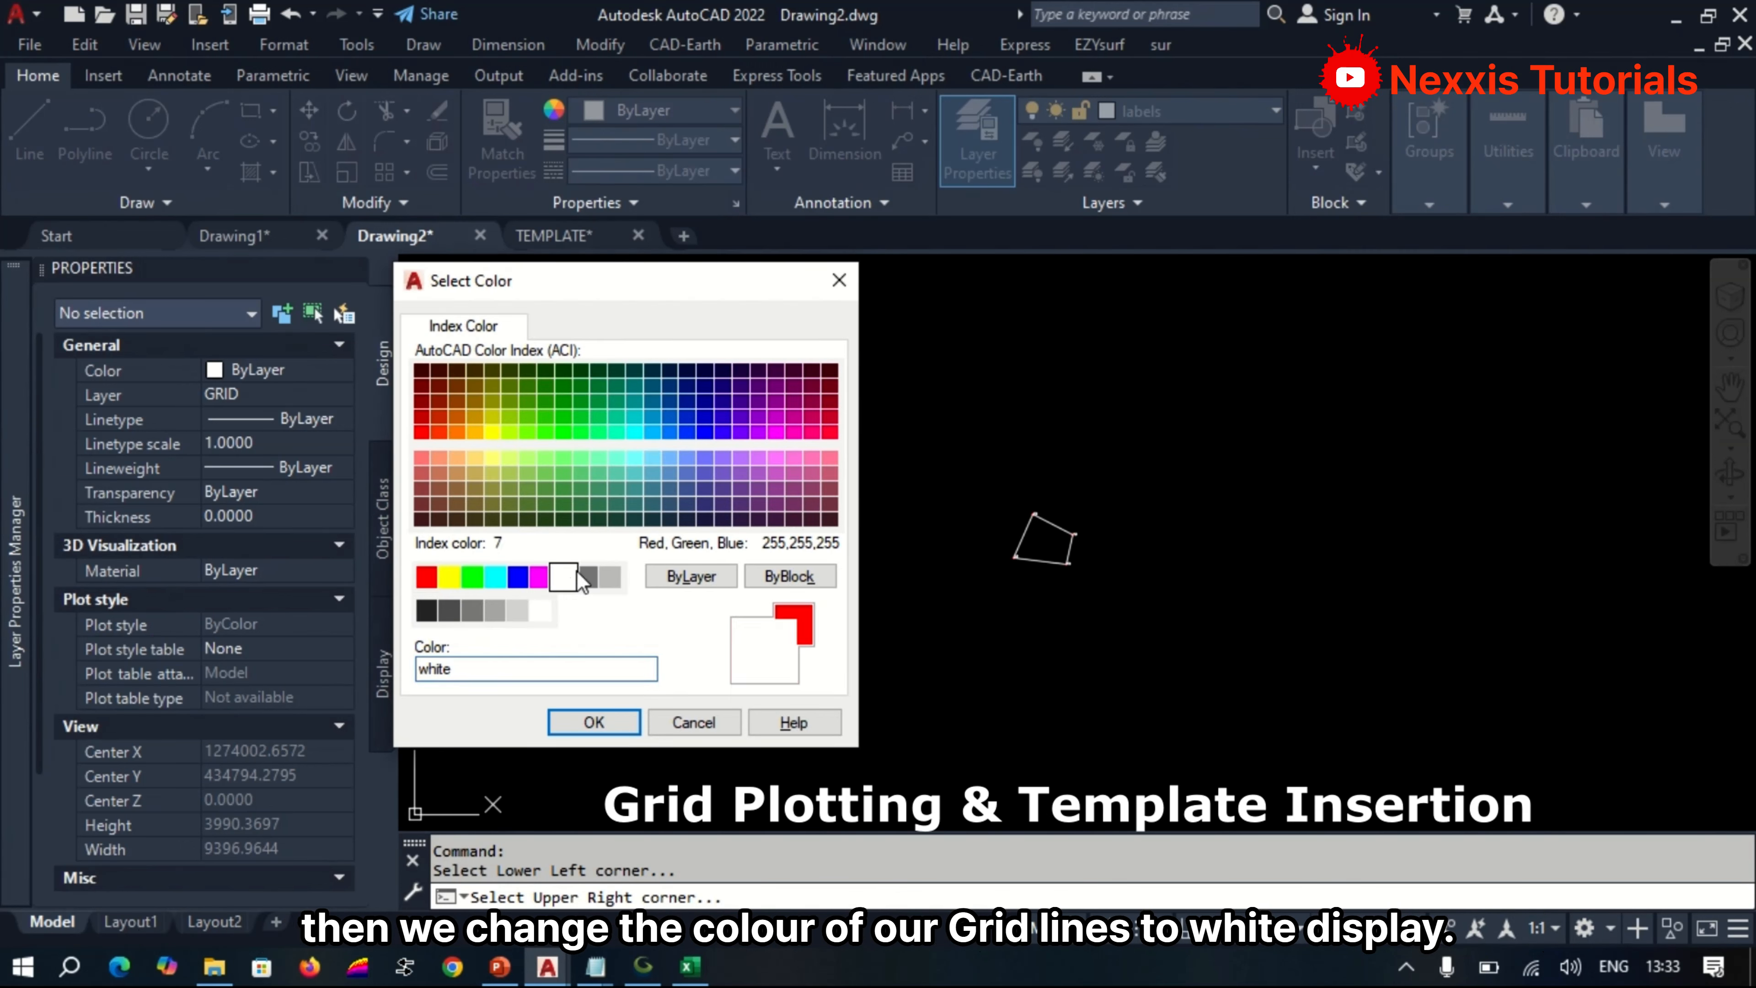
pyautogui.click(597, 723)
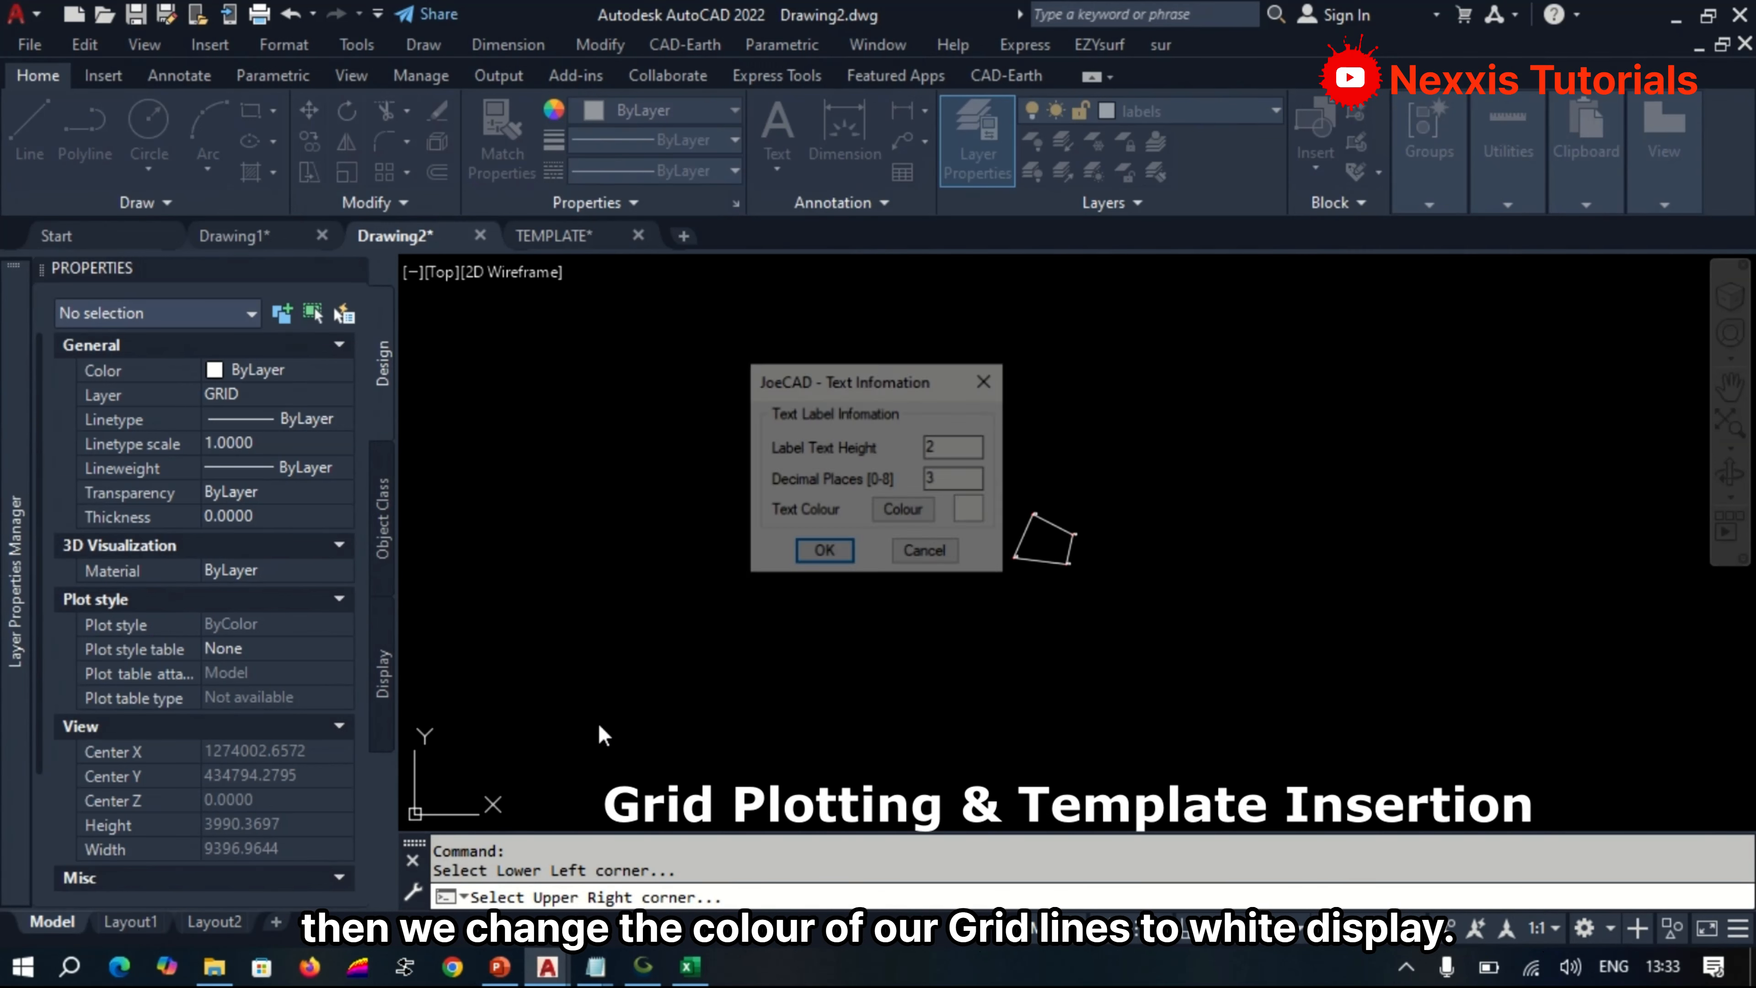
pyautogui.click(824, 553)
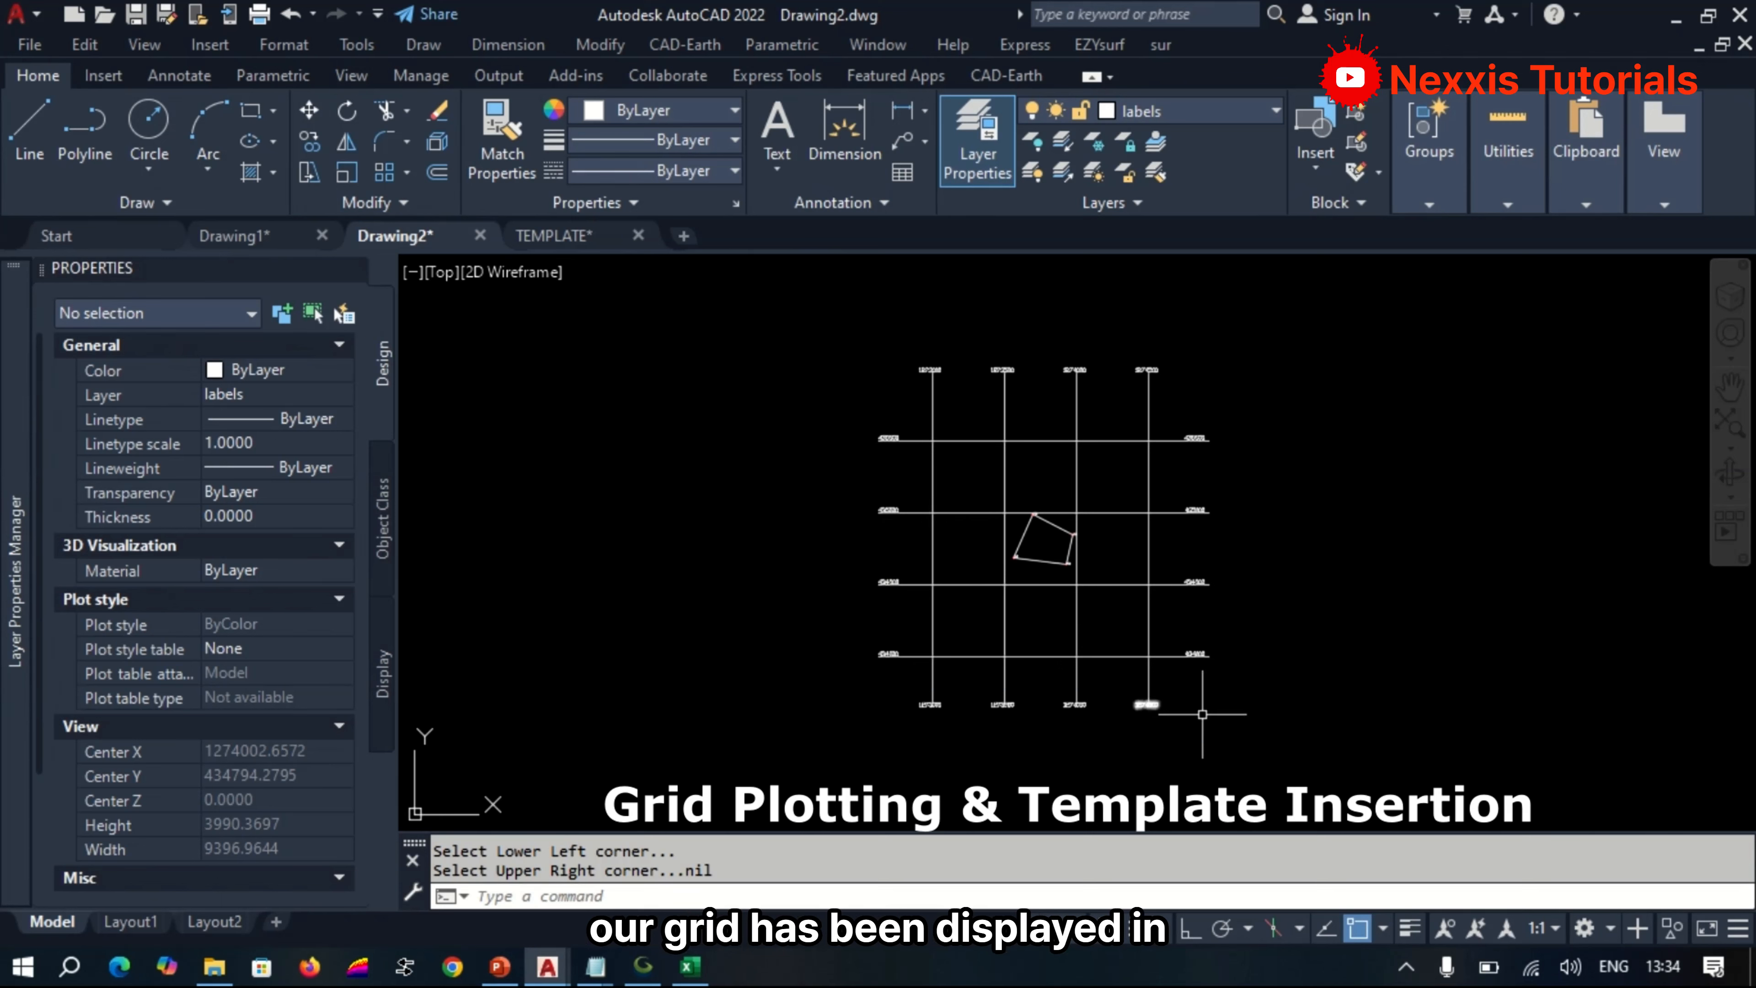
# Delete the lowest horizontal and leftmost vertical grid lines together with their coordinate labels.
pyautogui.click(1258, 703)
pyautogui.click(1181, 612)
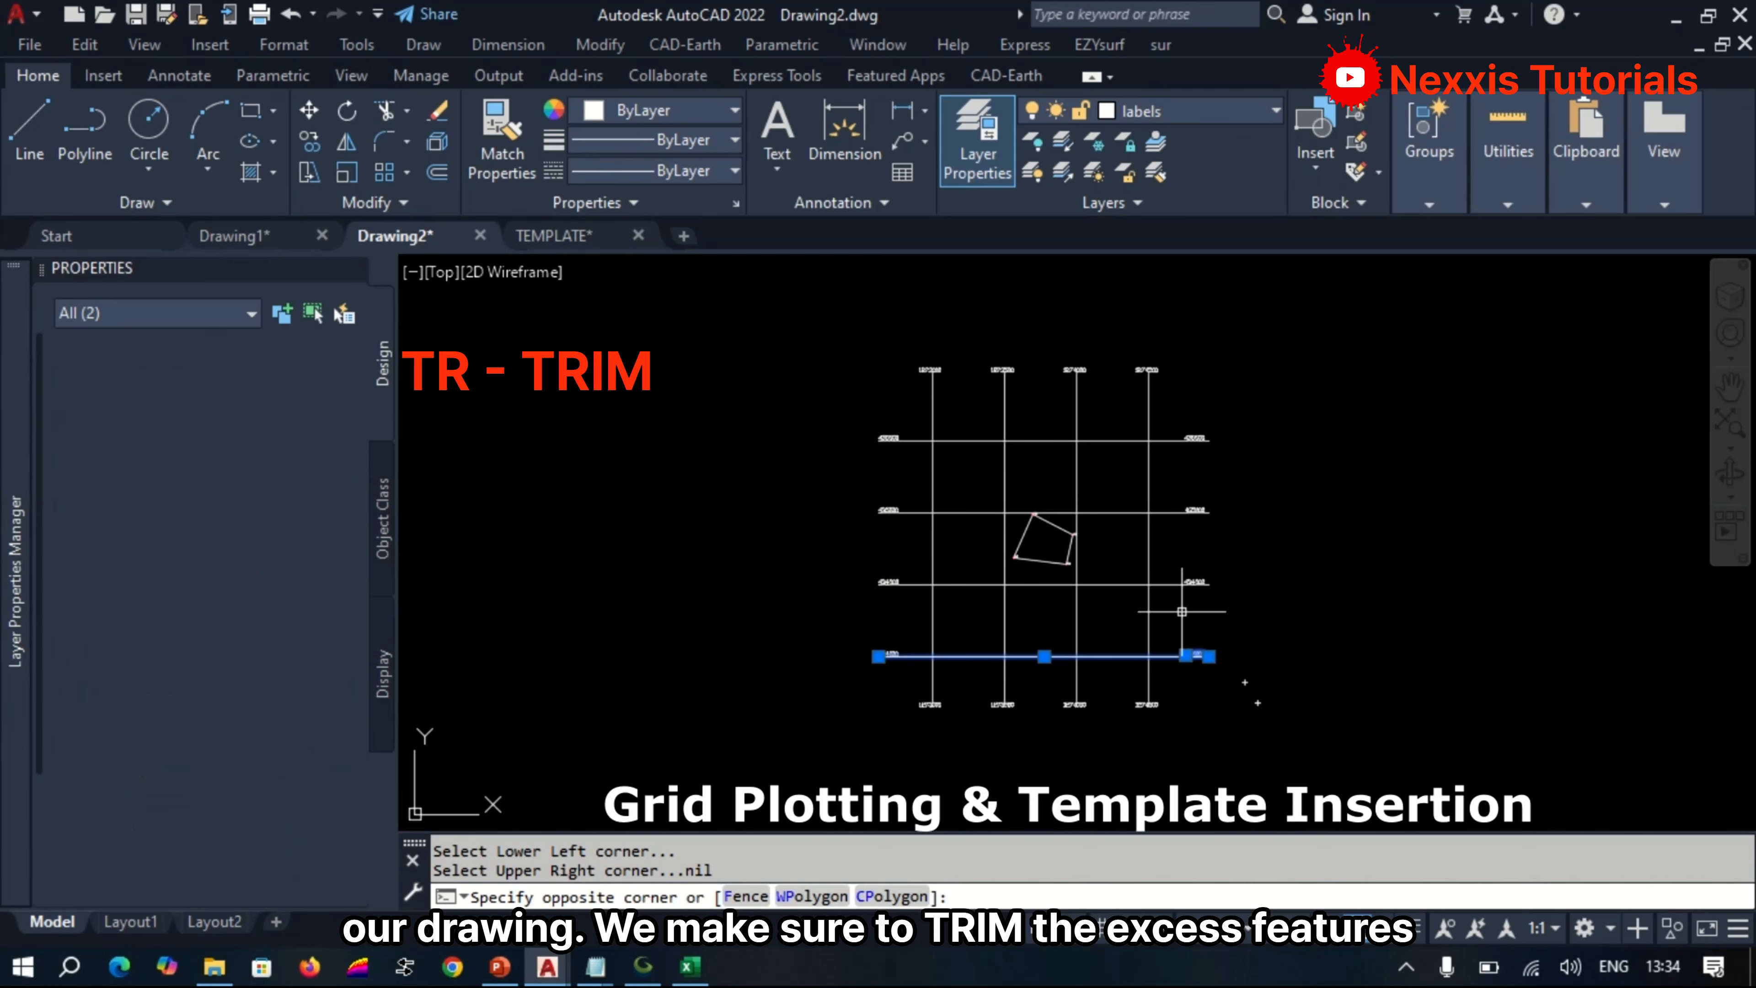
pyautogui.click(905, 678)
pyautogui.click(893, 657)
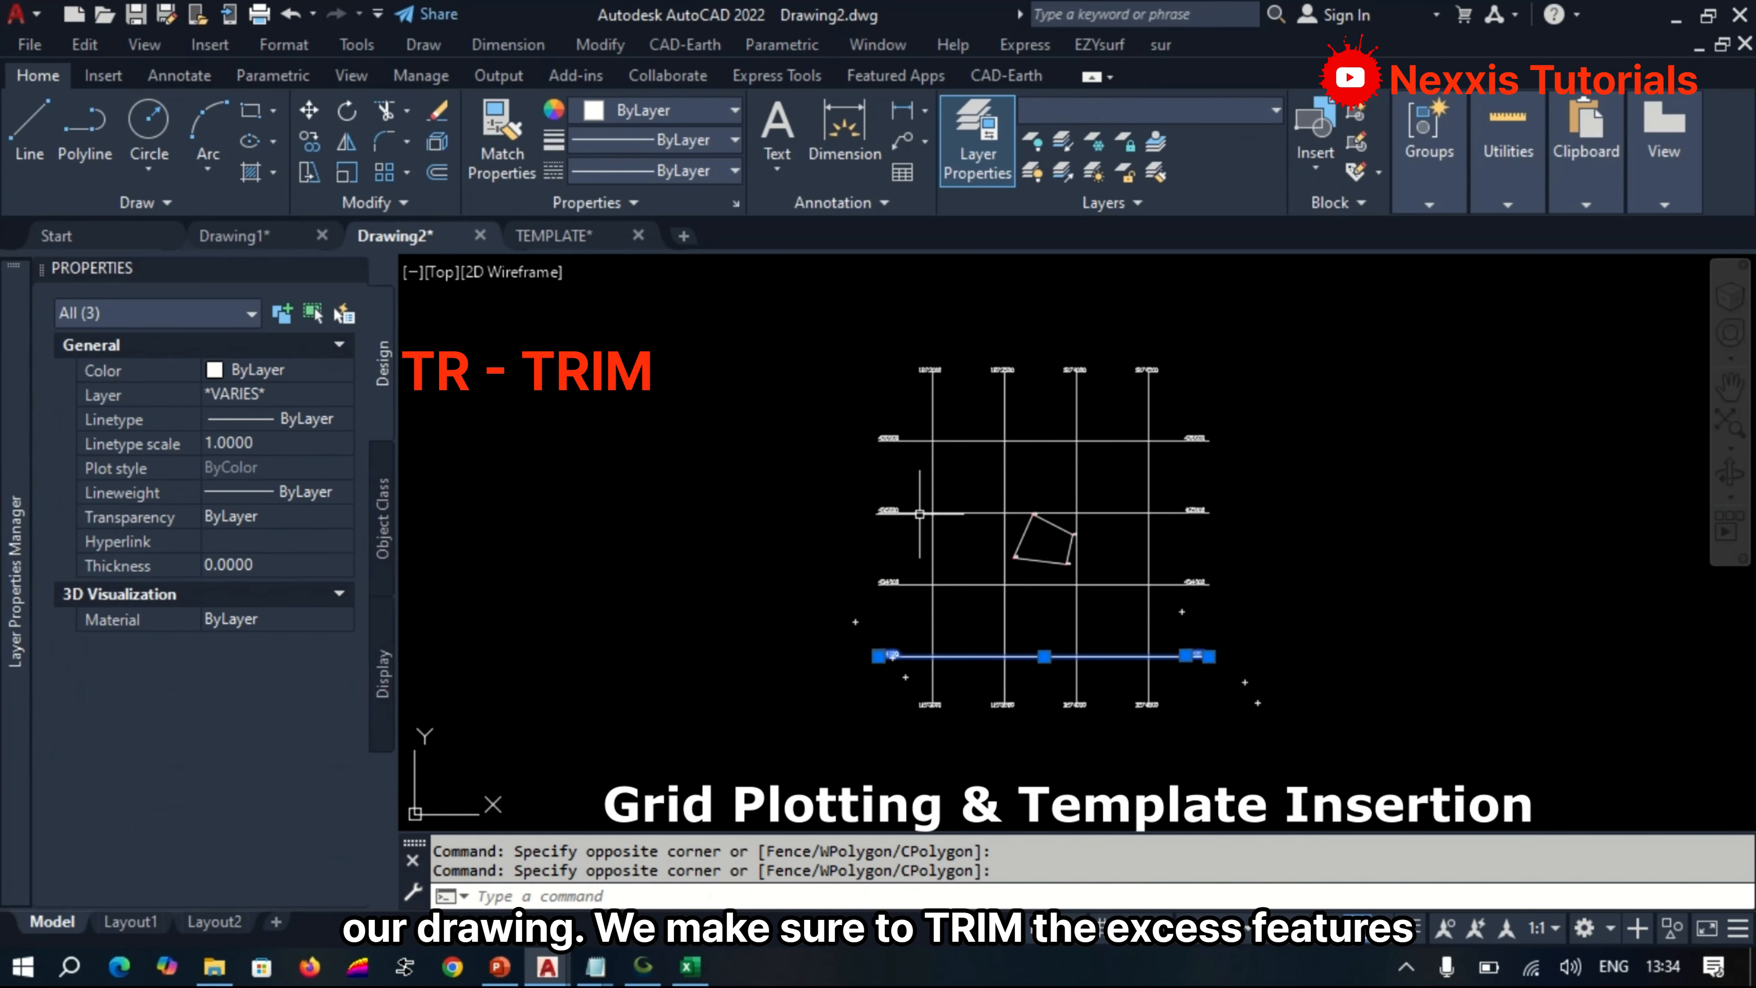
pyautogui.click(957, 410)
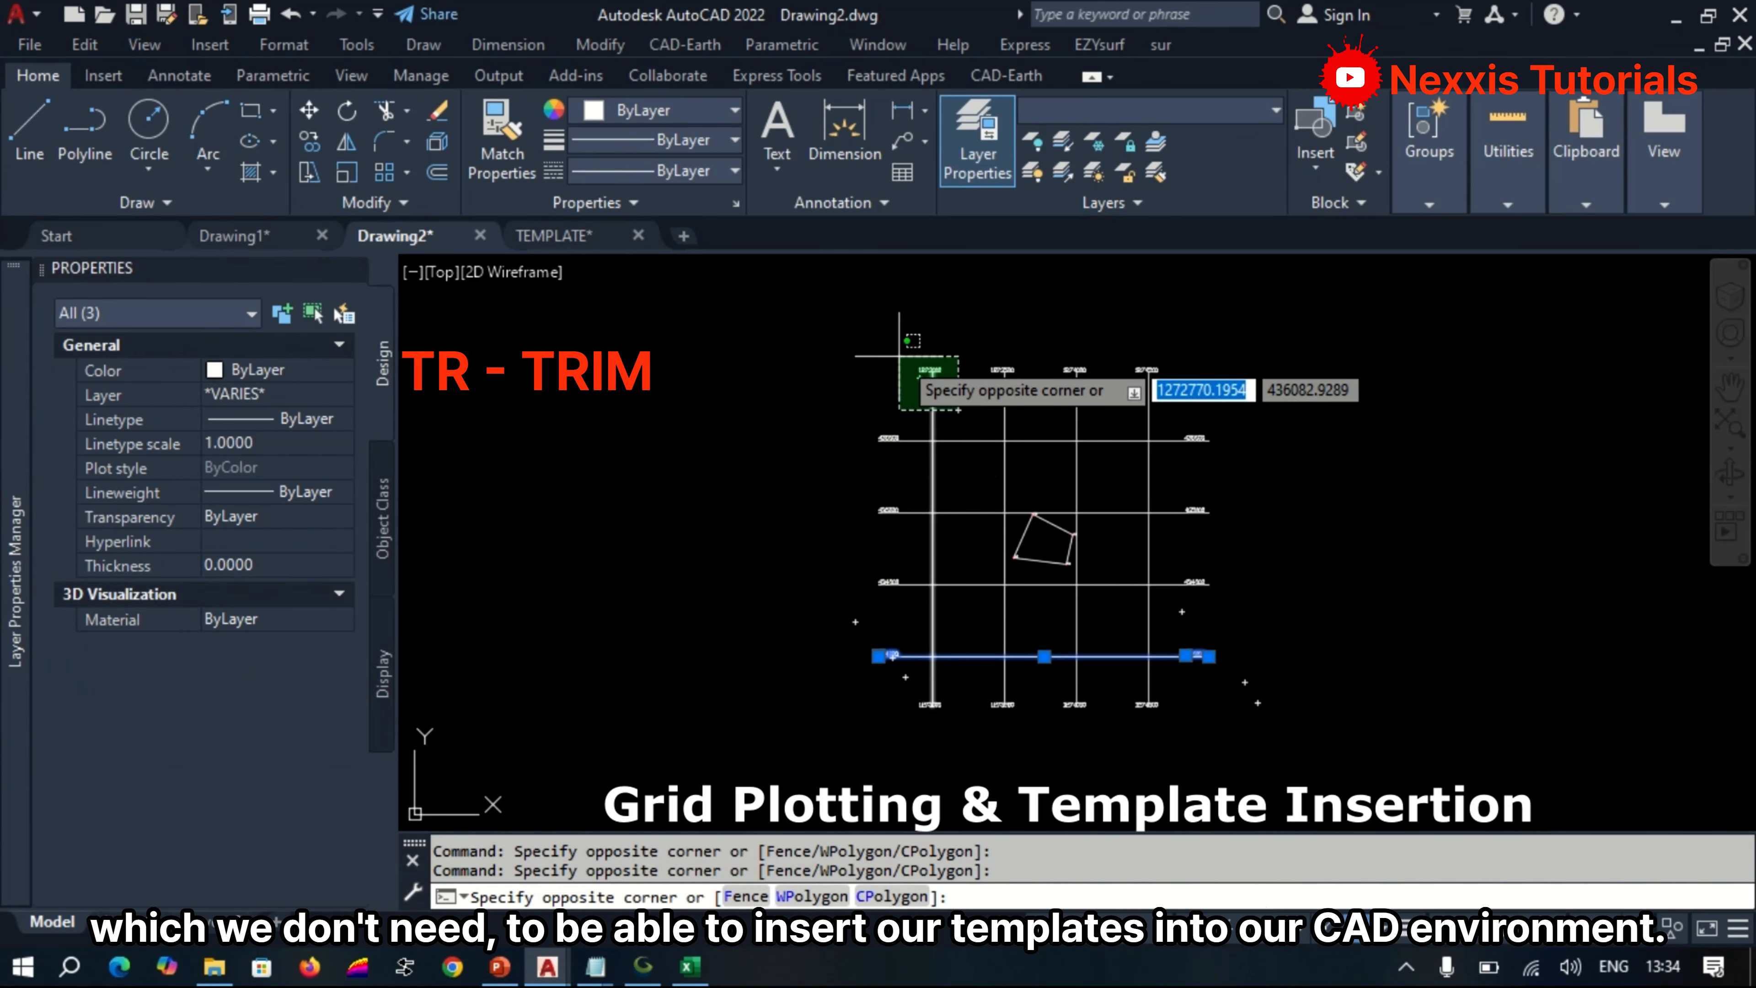
pyautogui.click(898, 355)
pyautogui.click(952, 724)
pyautogui.click(899, 693)
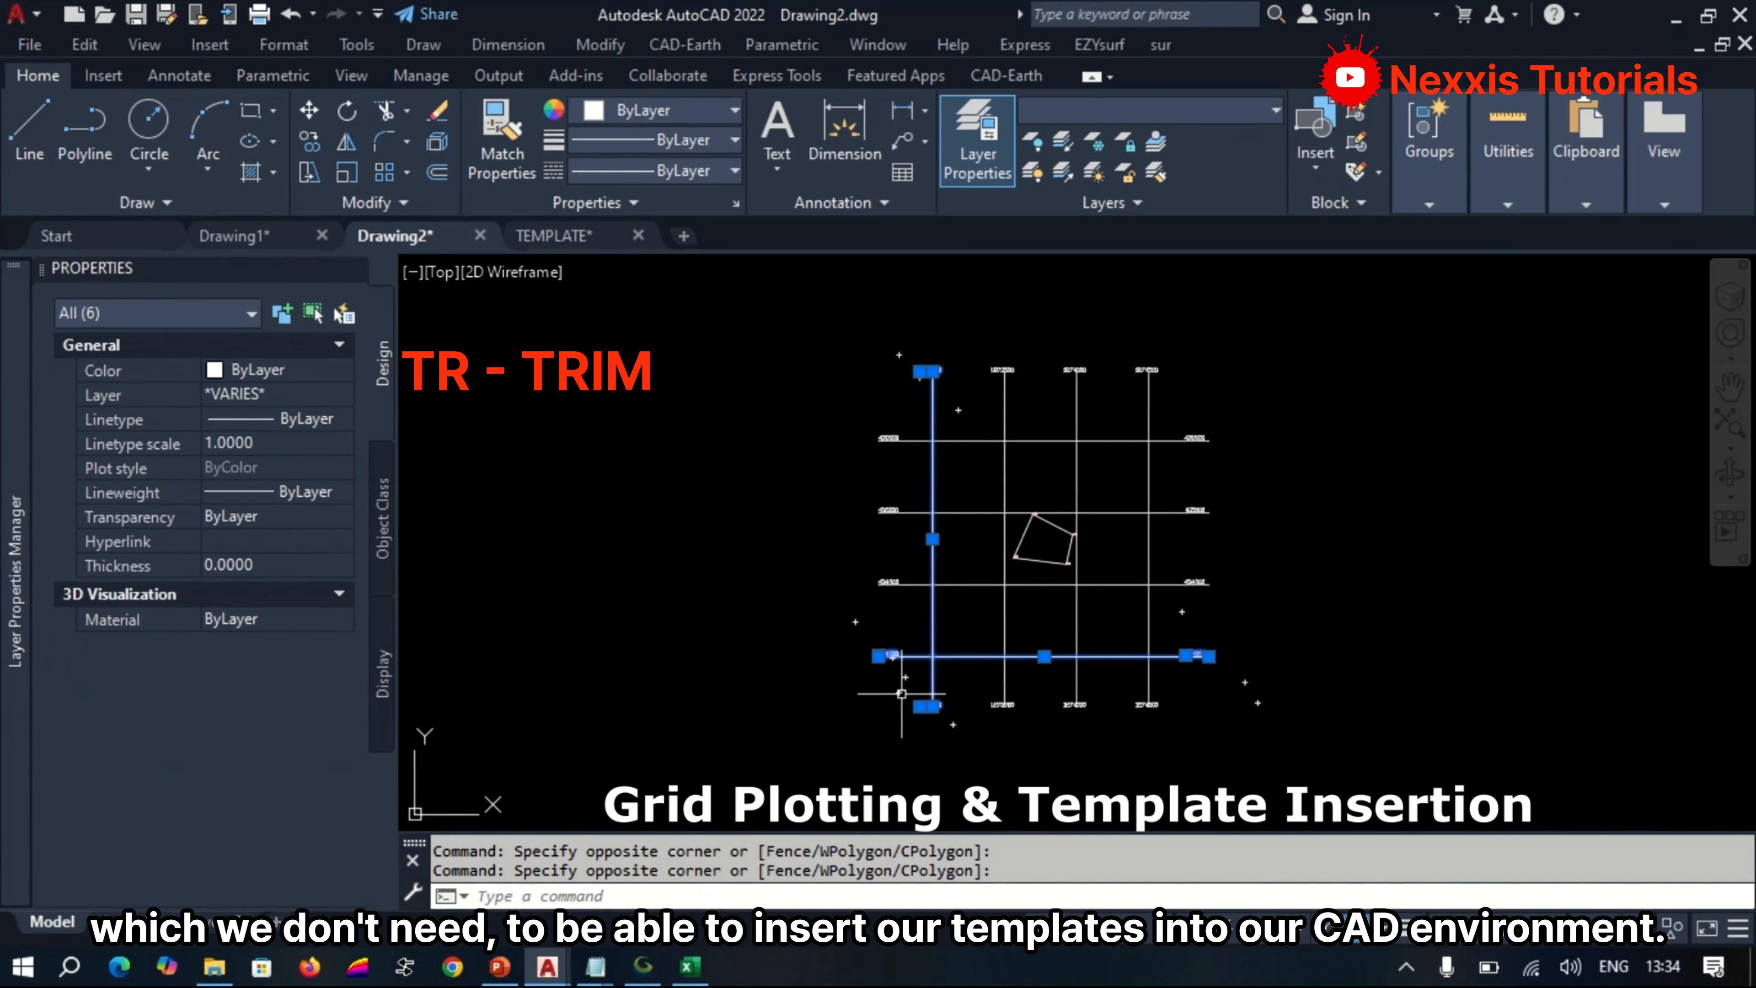
pyautogui.press('Delete')
# Draw two crossing diagonal lines between the opposite outer intersections of the remaining grid lines.
pyautogui.scroll(-2, 1077, 604)
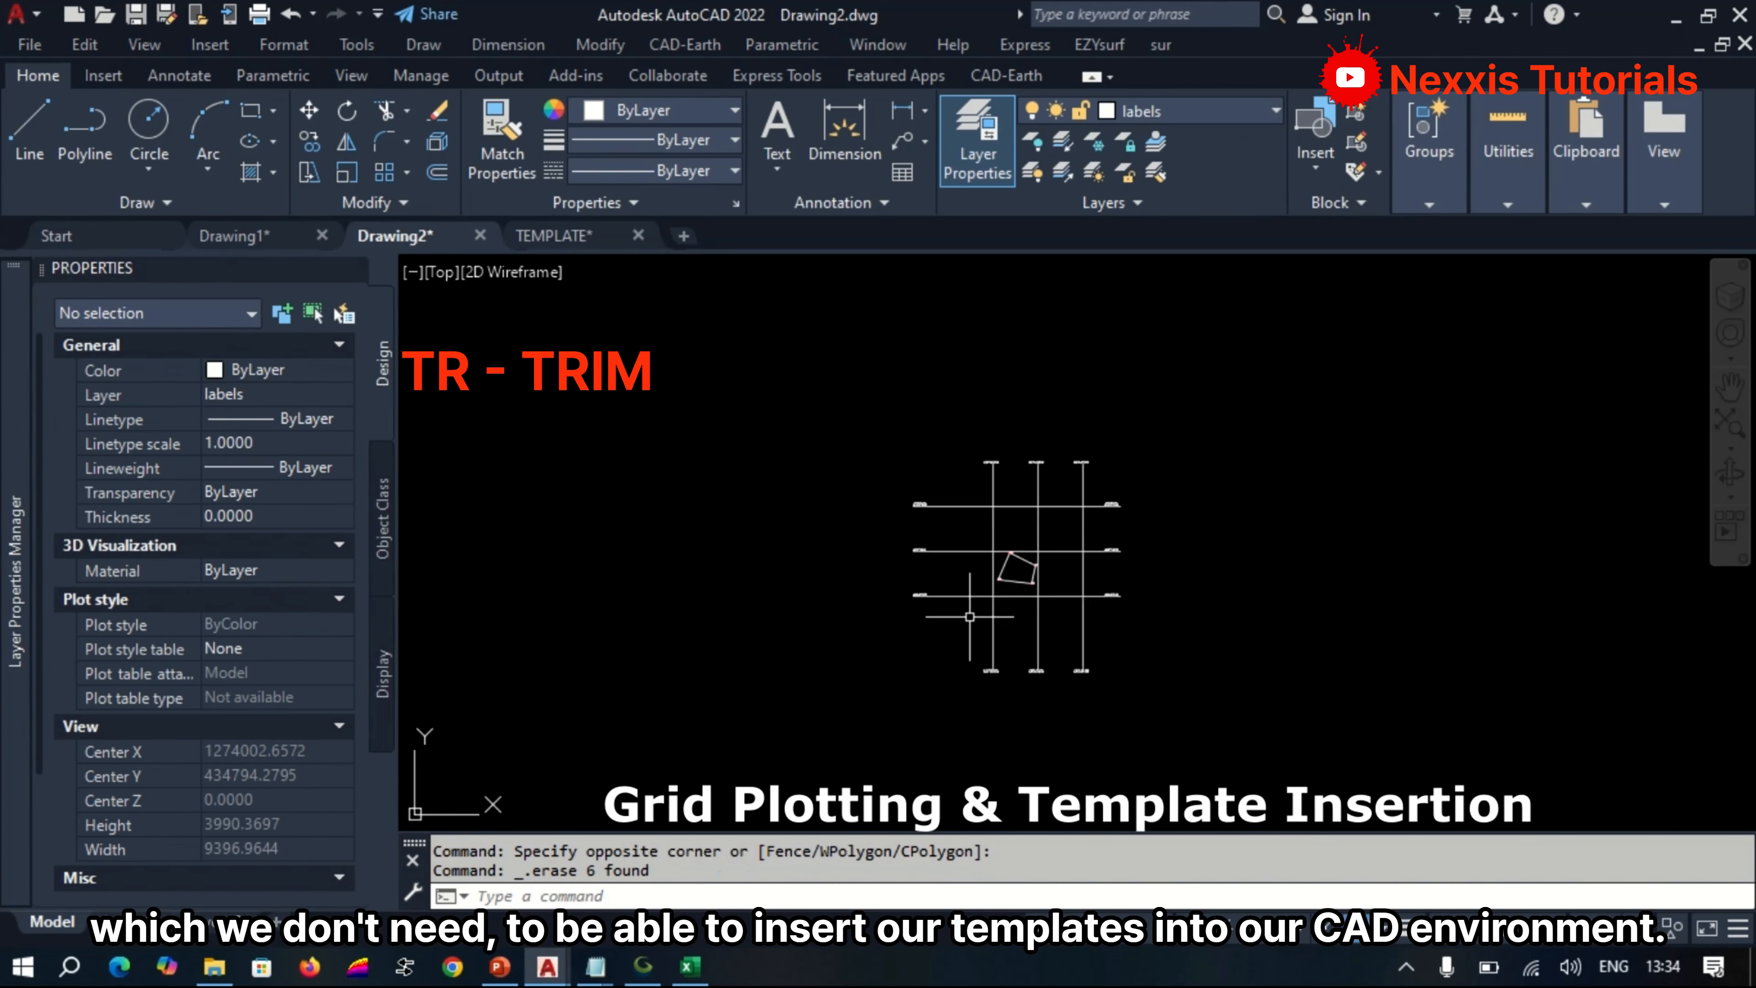
pyautogui.scroll(2, 998, 637)
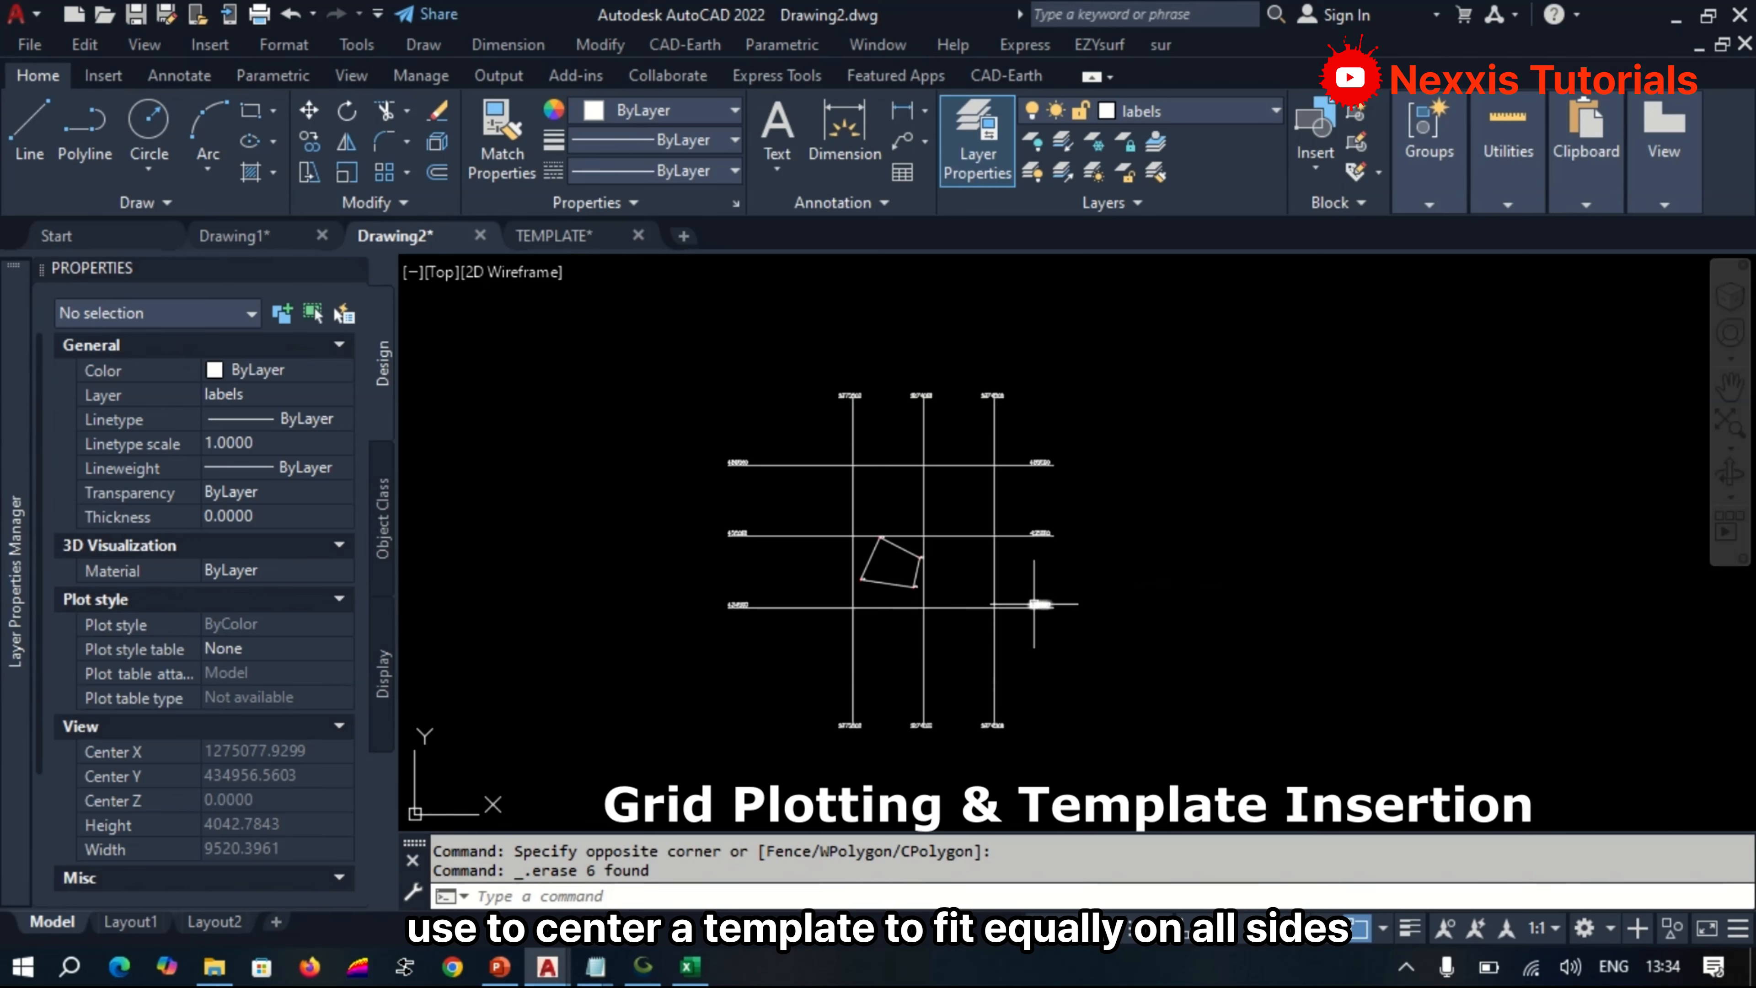
pyautogui.write('l')
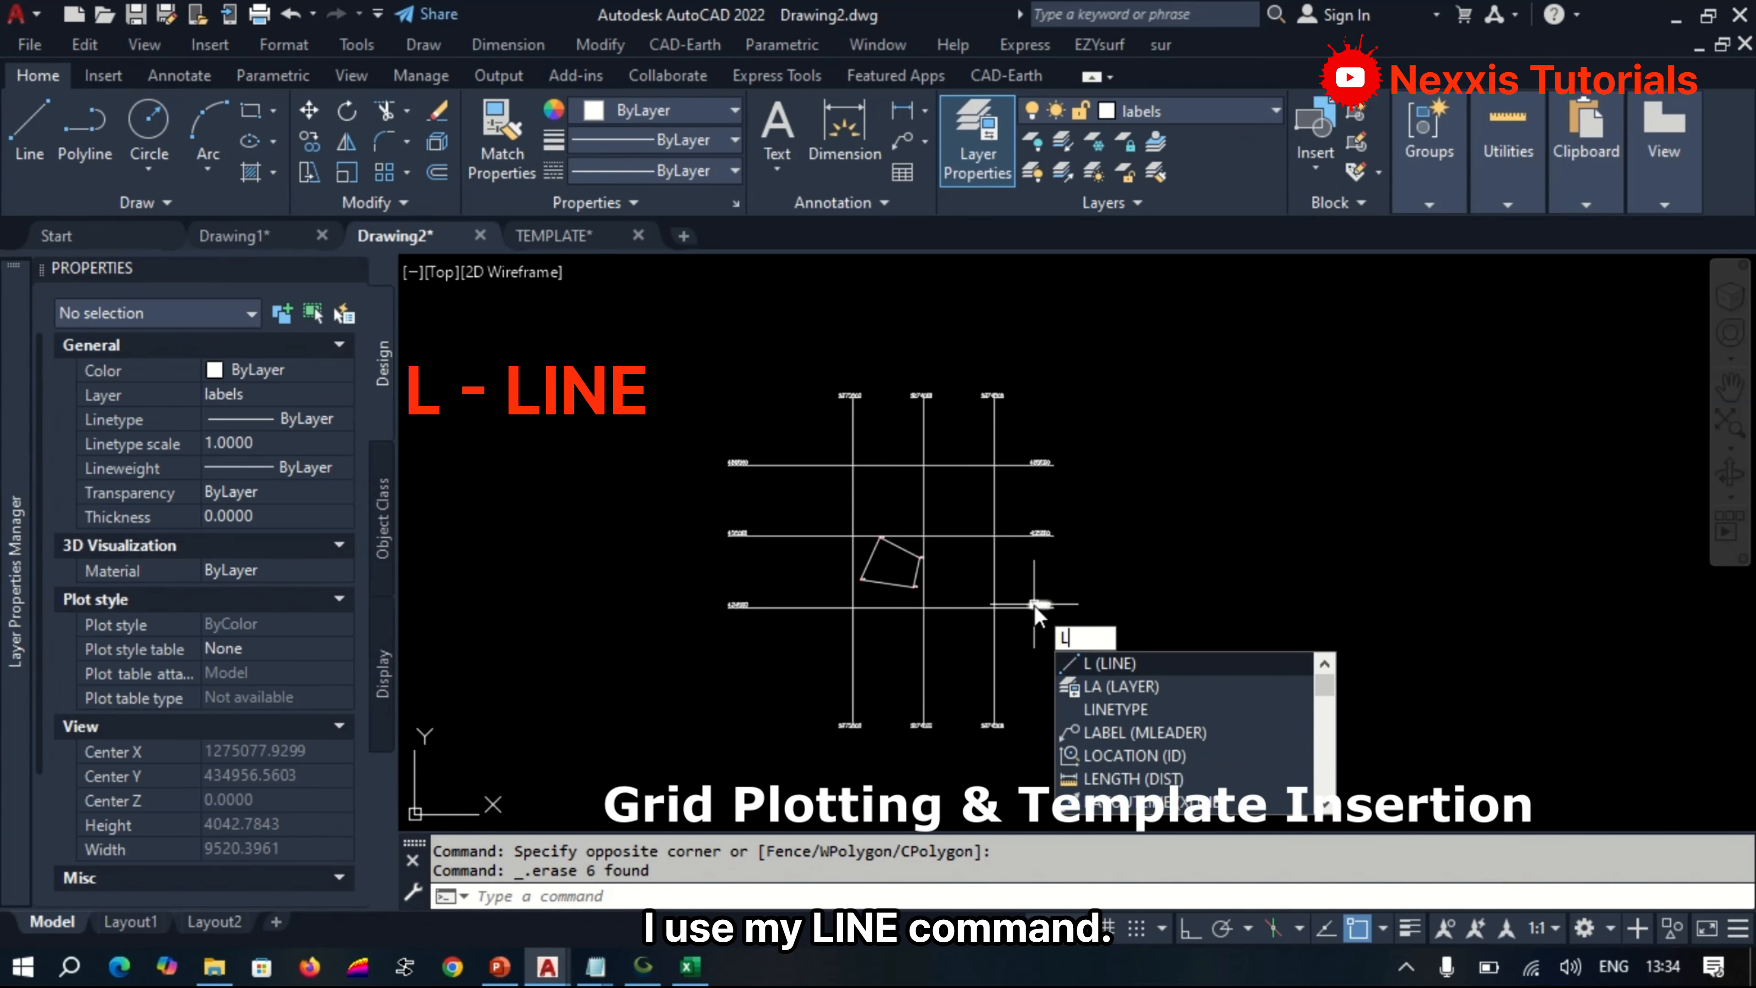
pyautogui.press('Return')
pyautogui.click(994, 464)
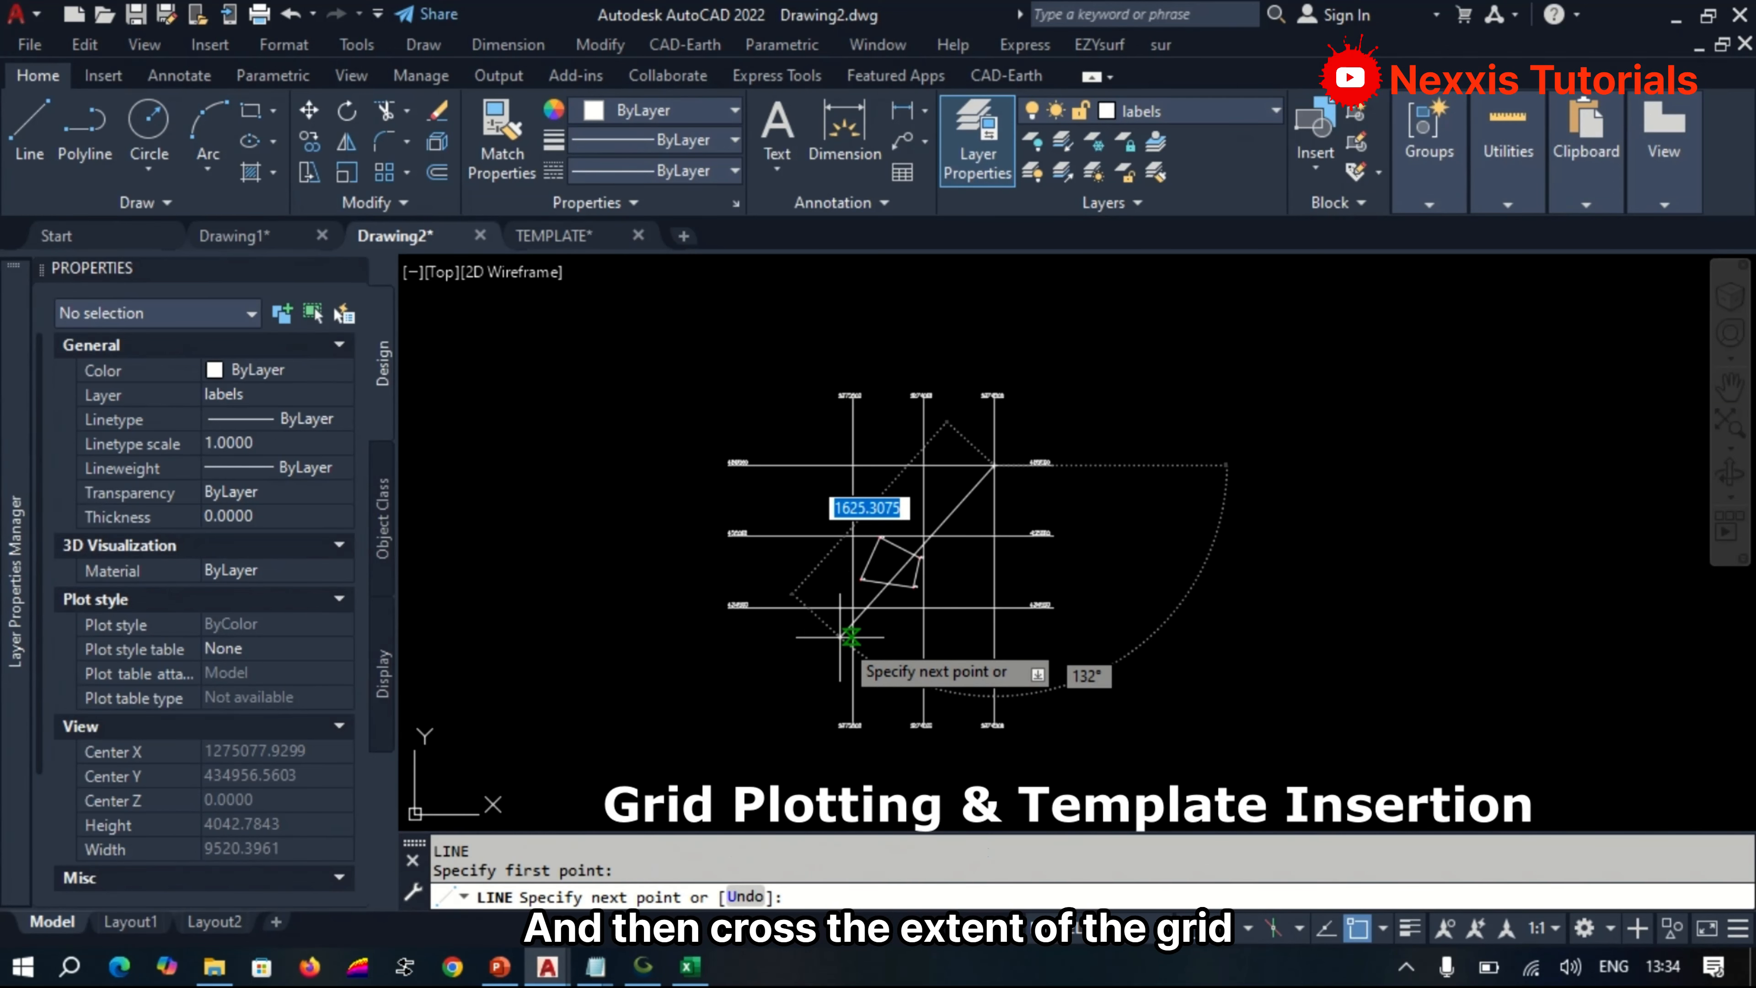
pyautogui.click(854, 607)
pyautogui.press('Return')
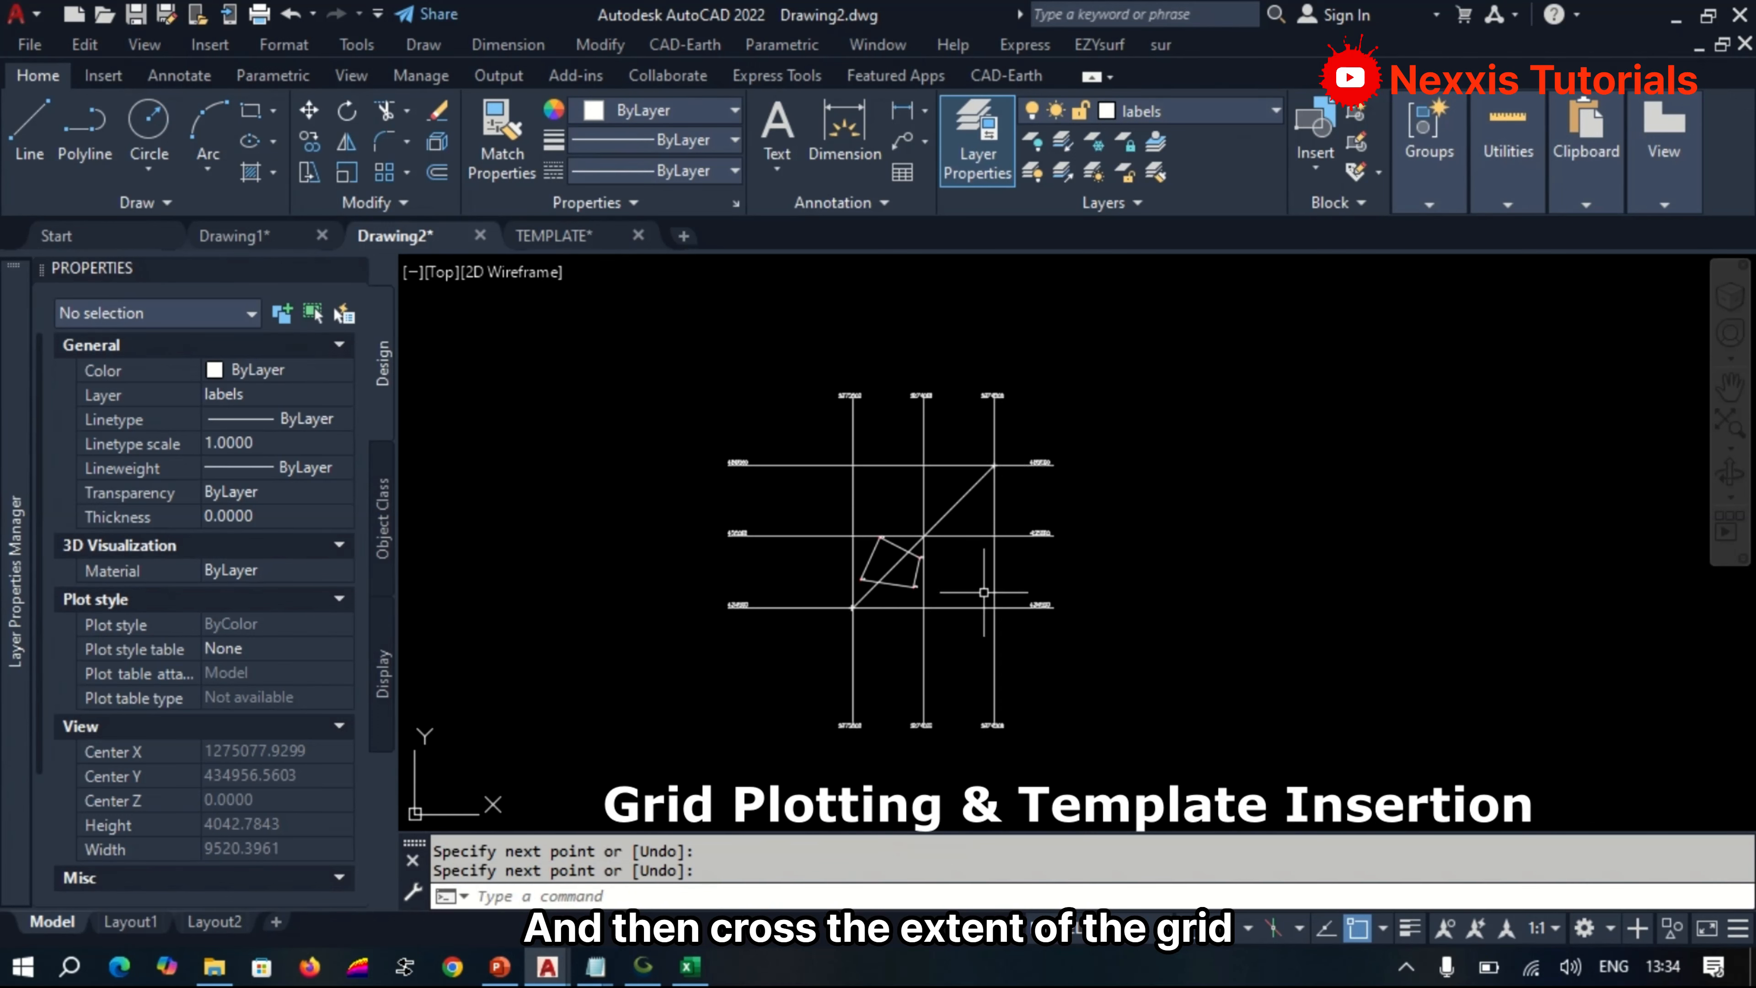
pyautogui.press('Return')
pyautogui.click(994, 607)
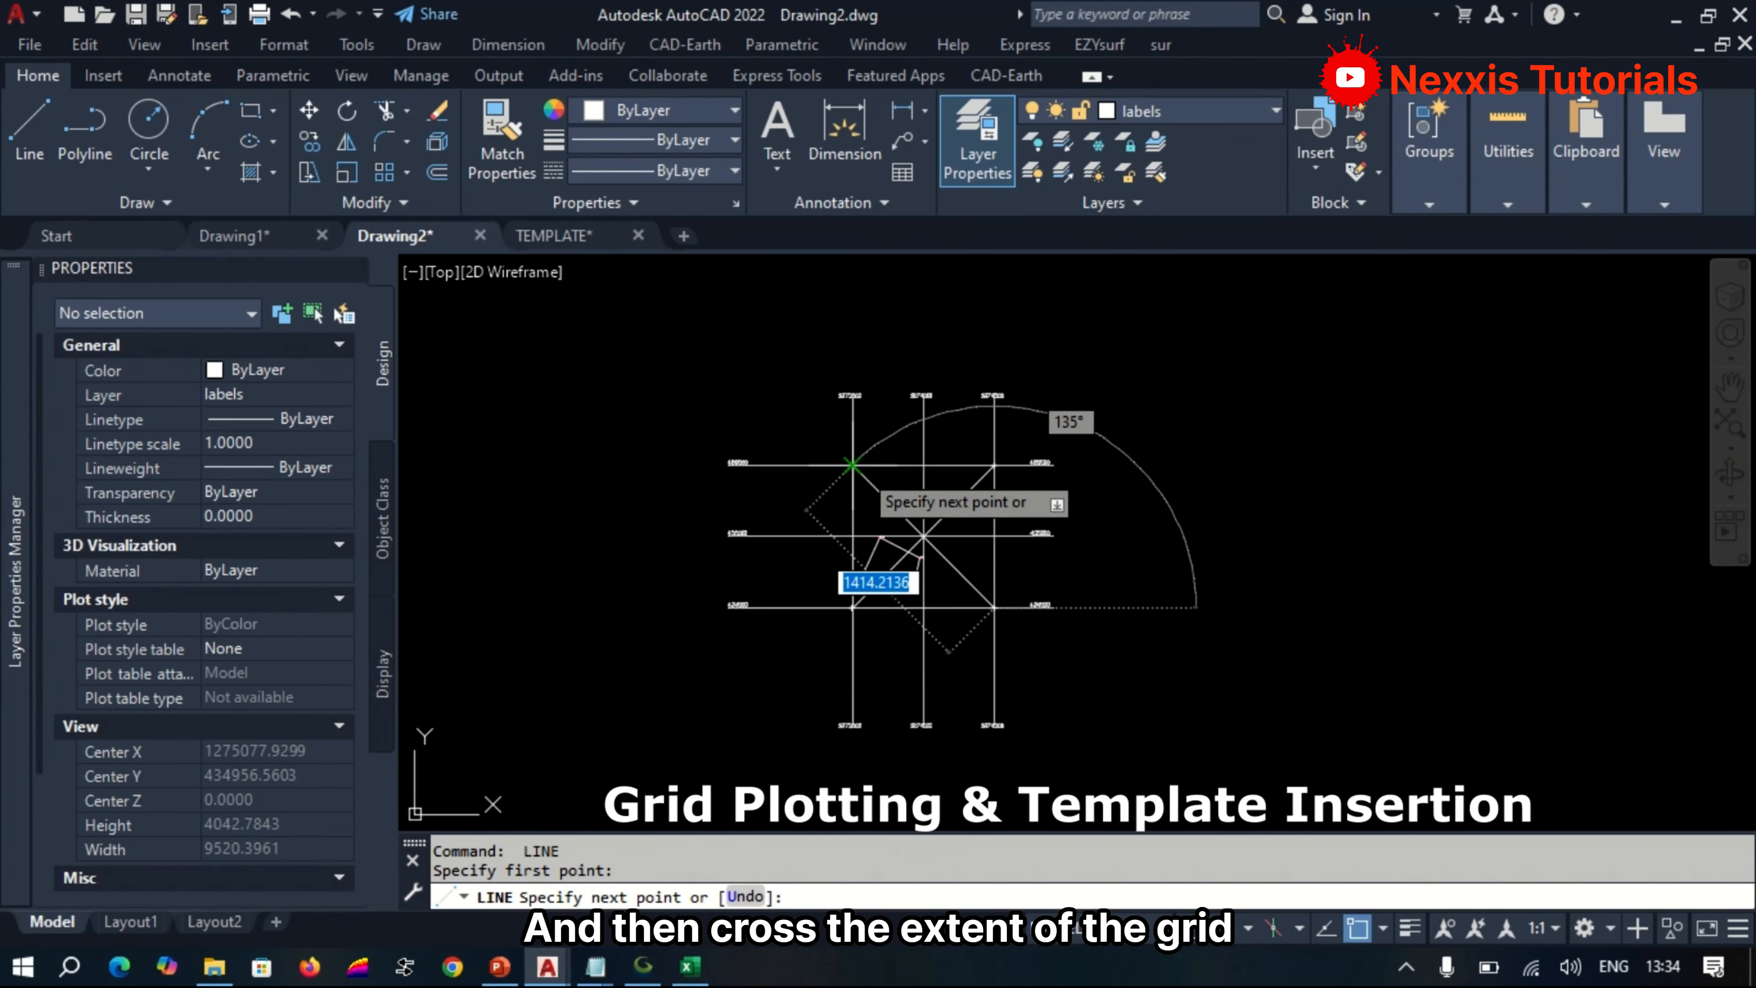
pyautogui.click(852, 465)
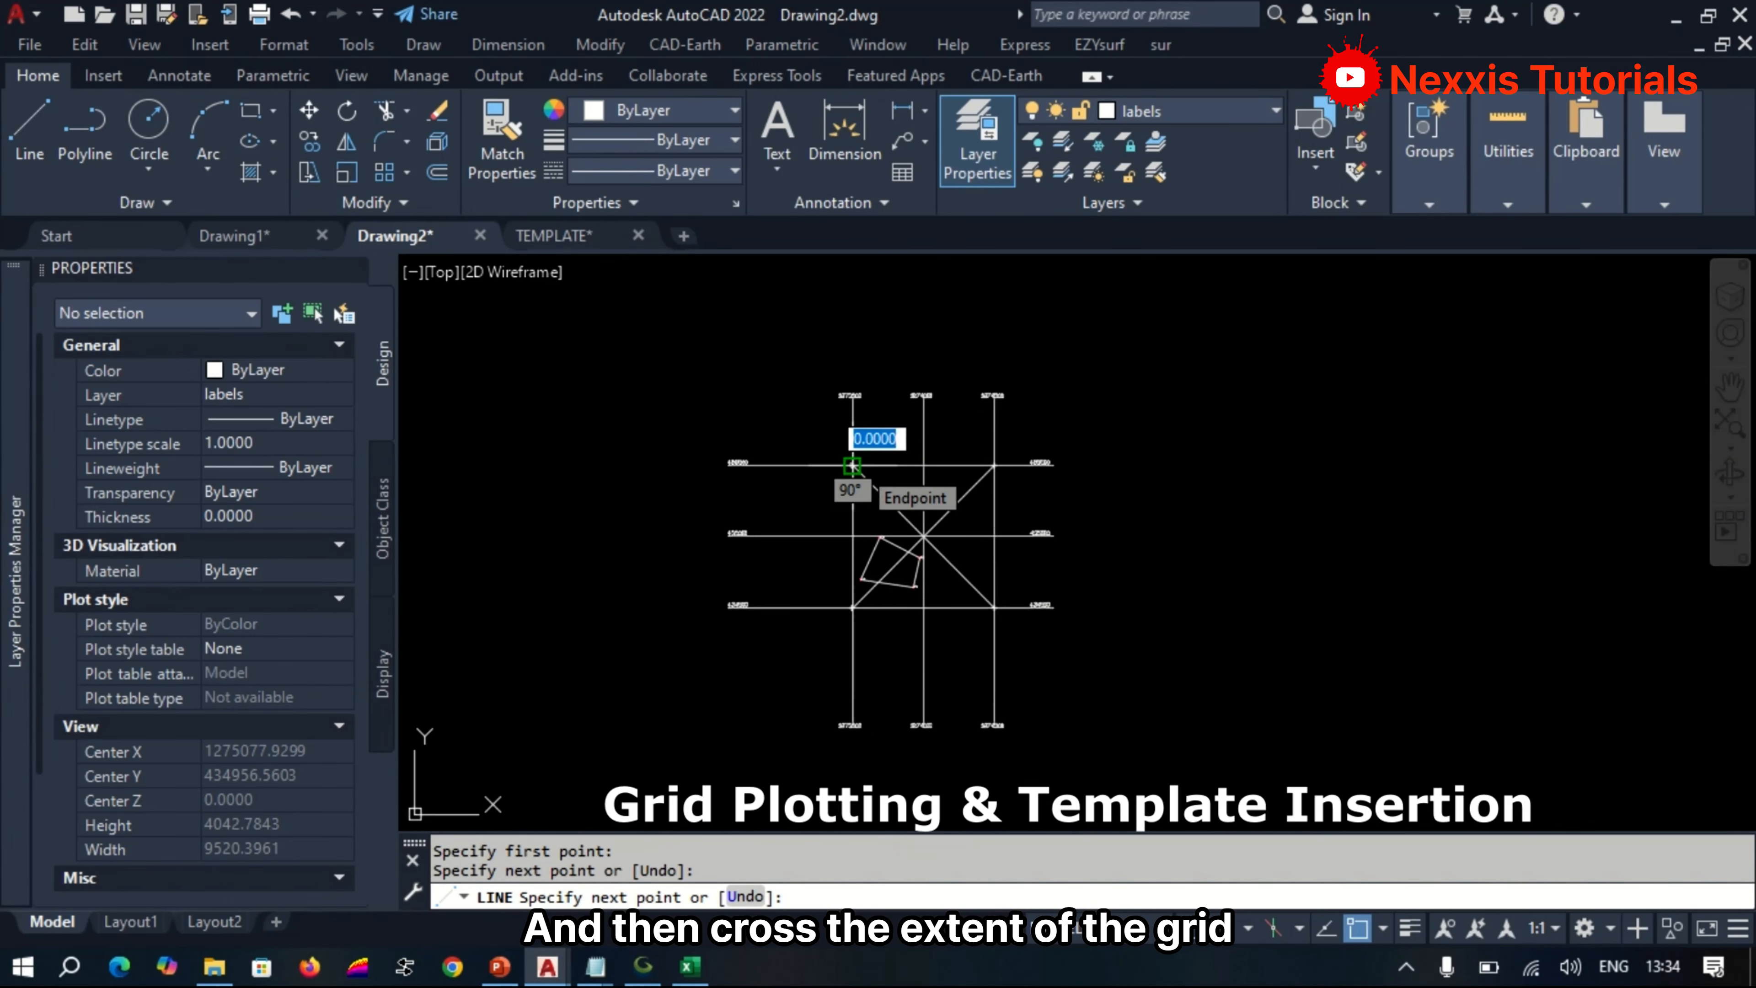
pyautogui.press('Return')
pyautogui.scroll(2, 940, 562)
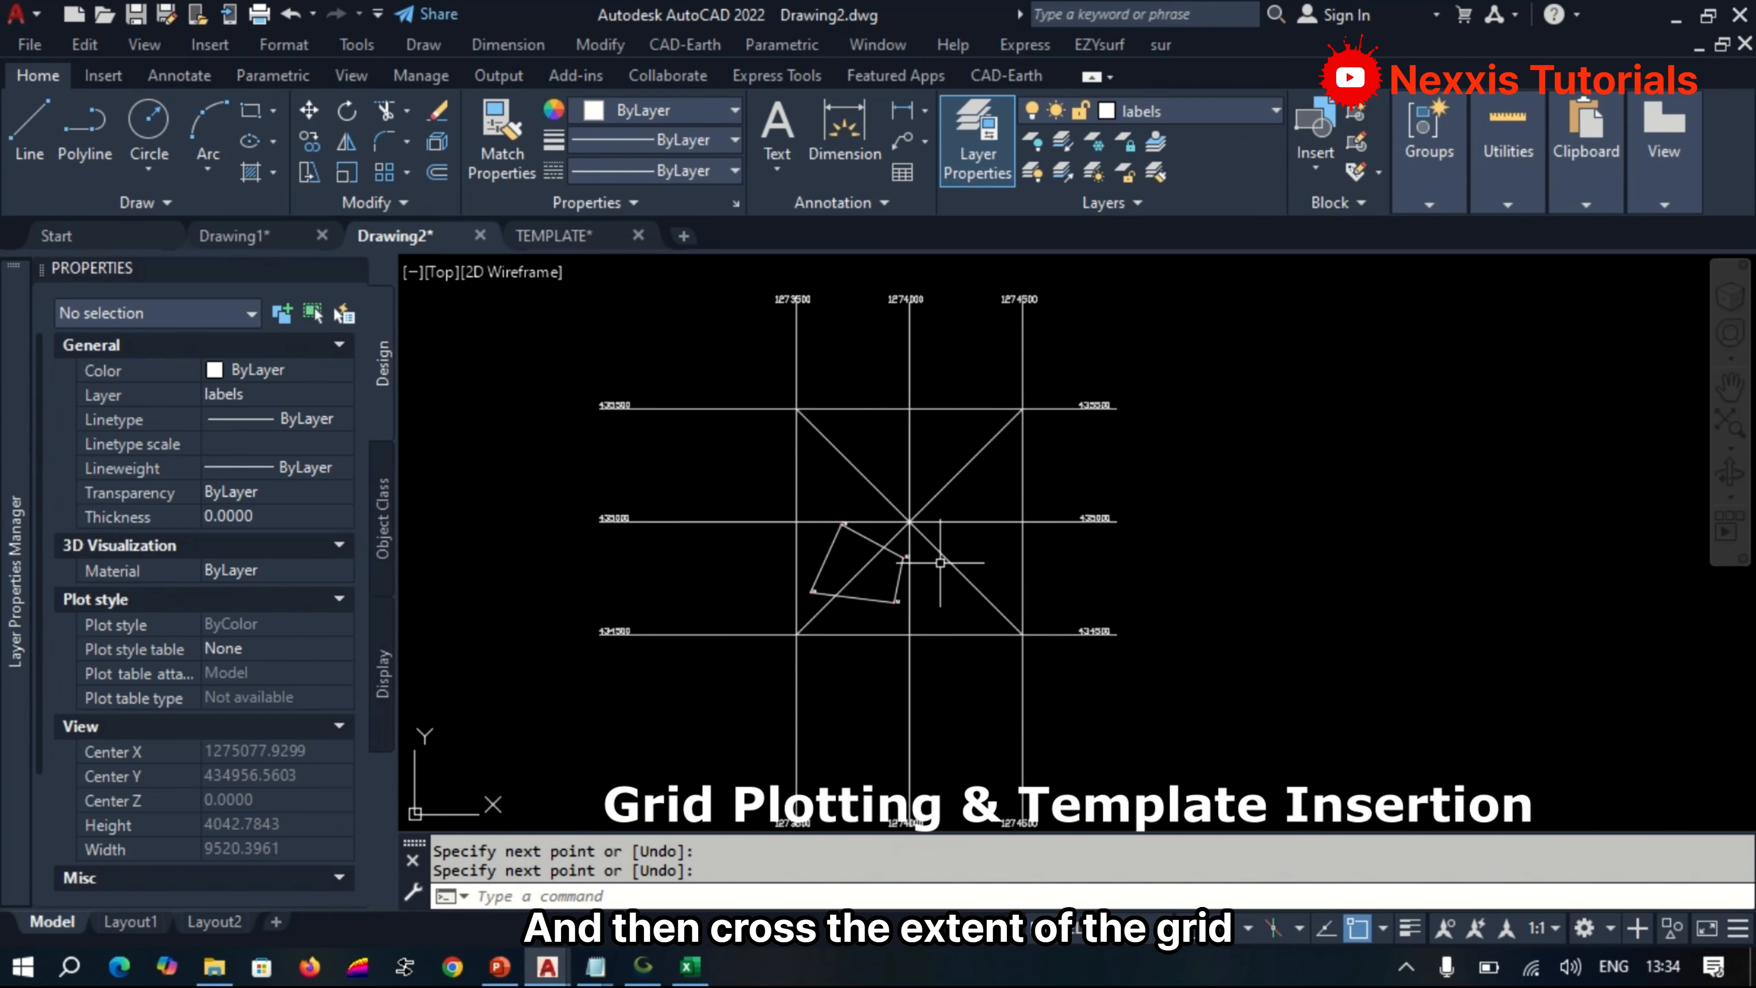
# Copy the entire plan template from the TEMPLATE drawing and paste it beside the grid in Drawing2.
pyautogui.click(570, 232)
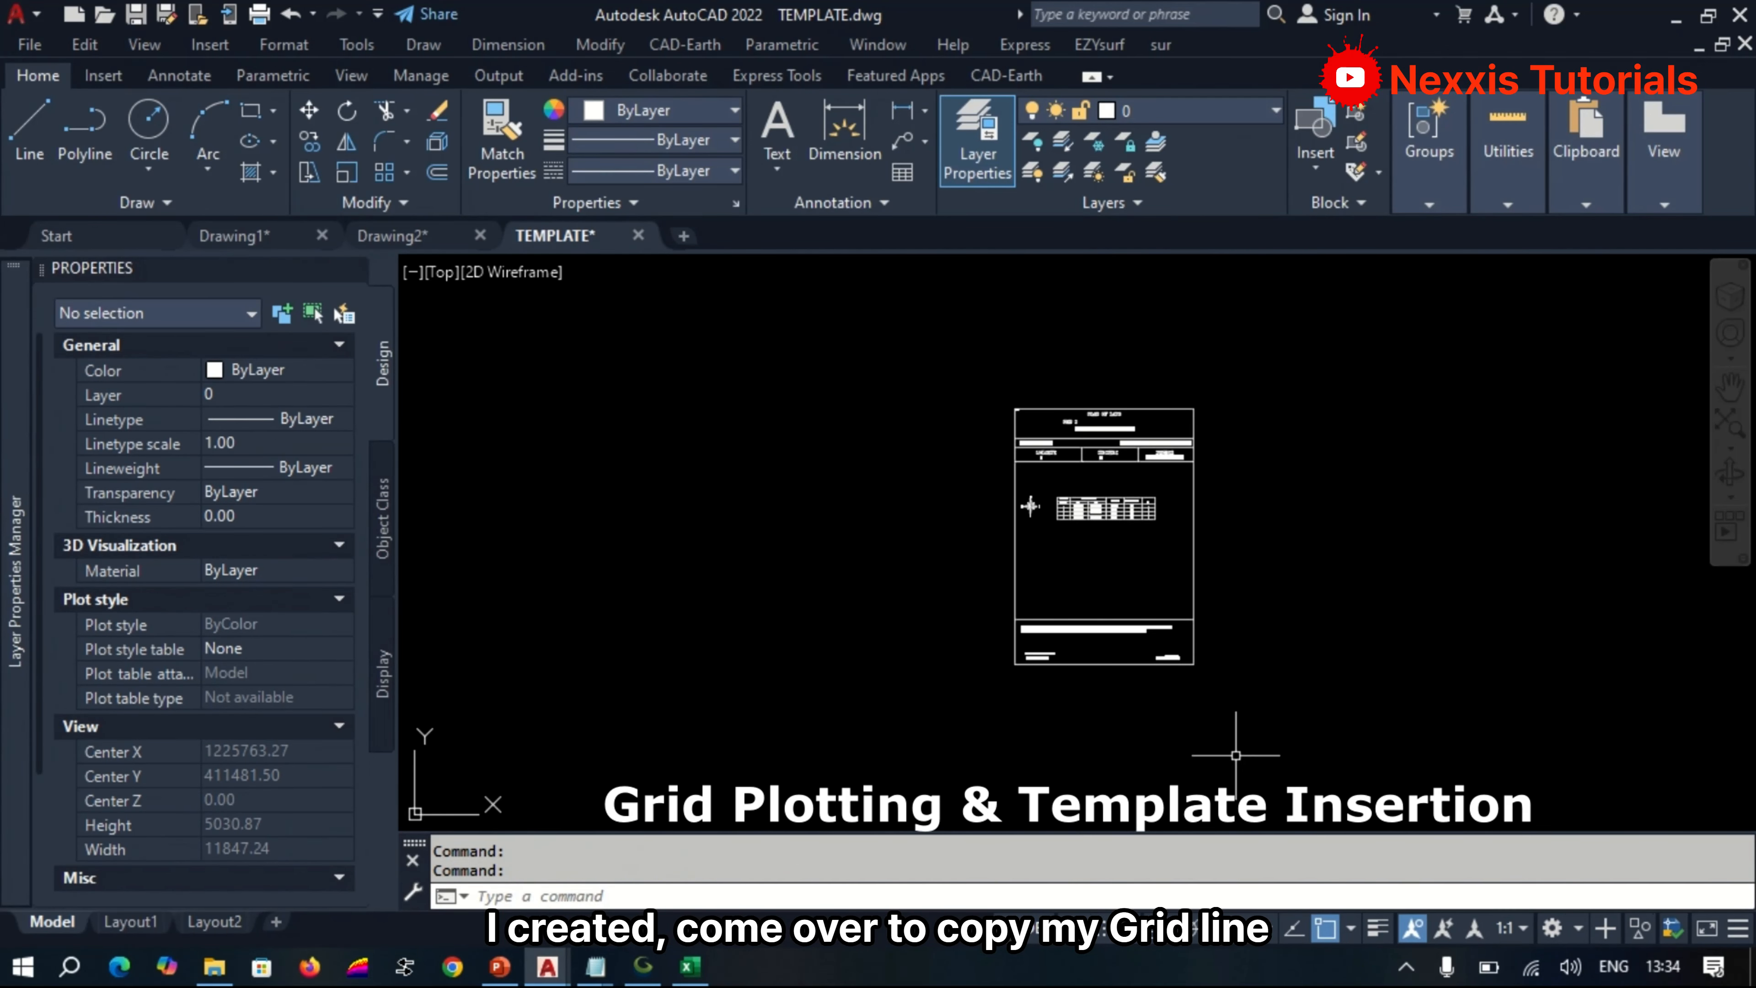
pyautogui.hotkey('ctrl', 'c')
pyautogui.click(1261, 716)
pyautogui.click(953, 340)
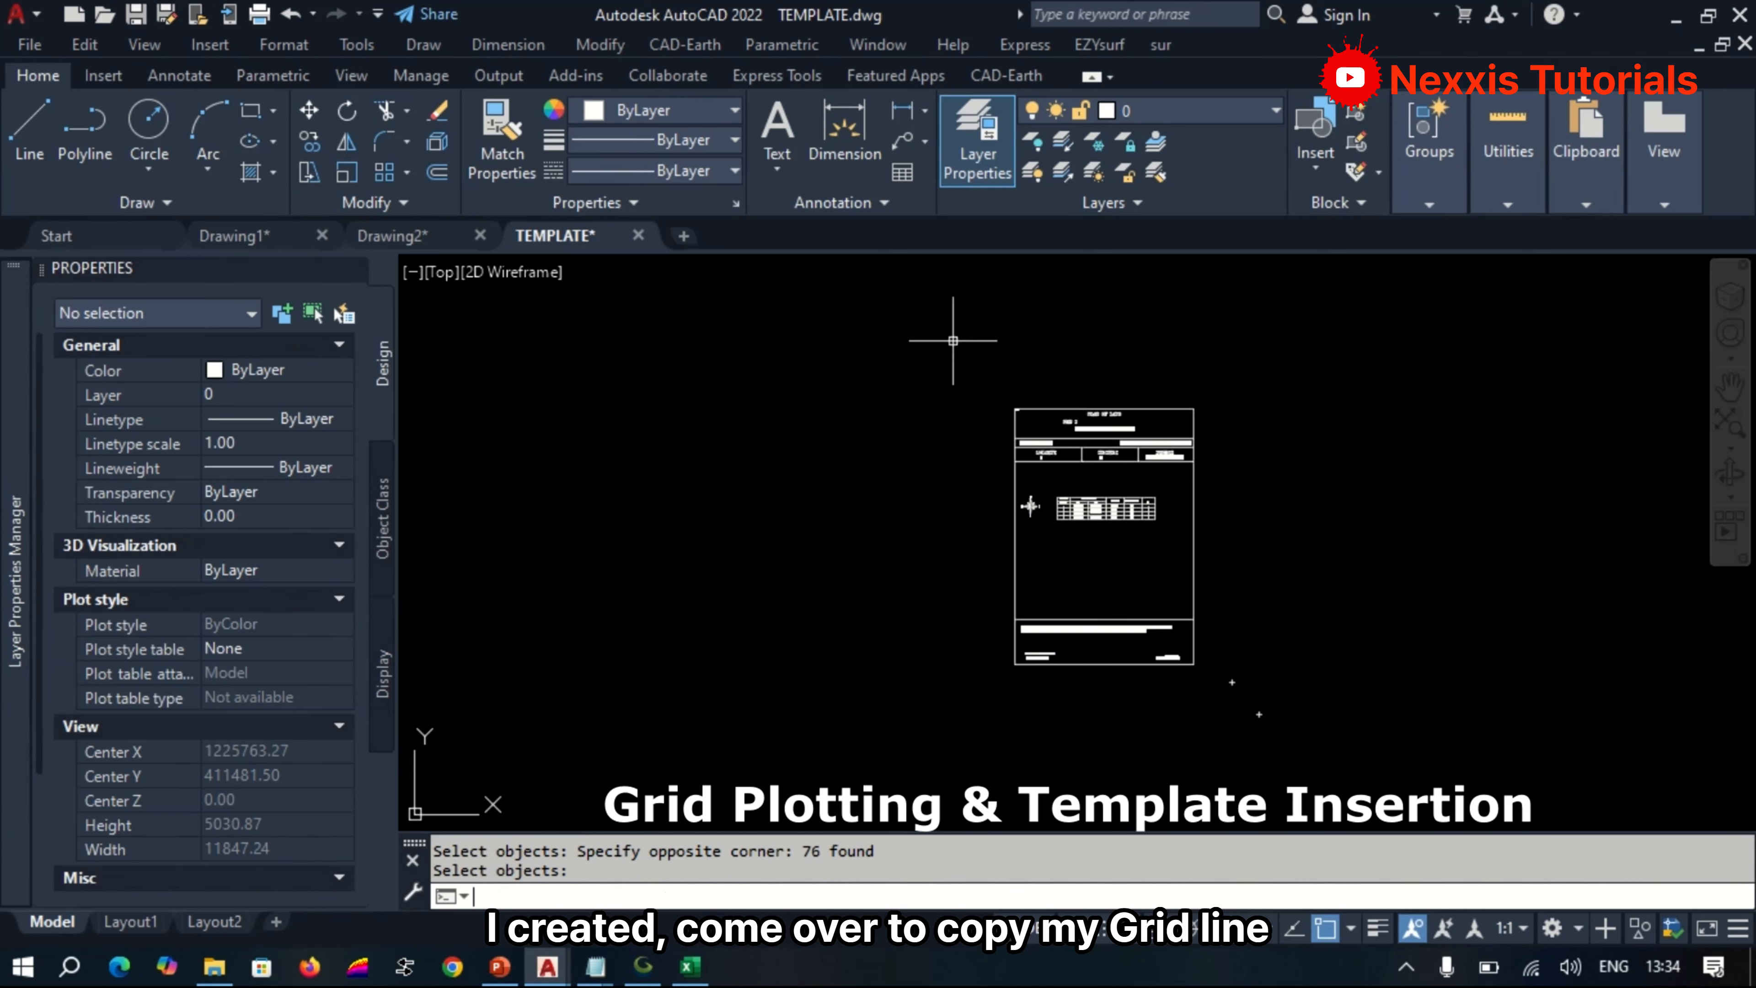
pyautogui.click(398, 235)
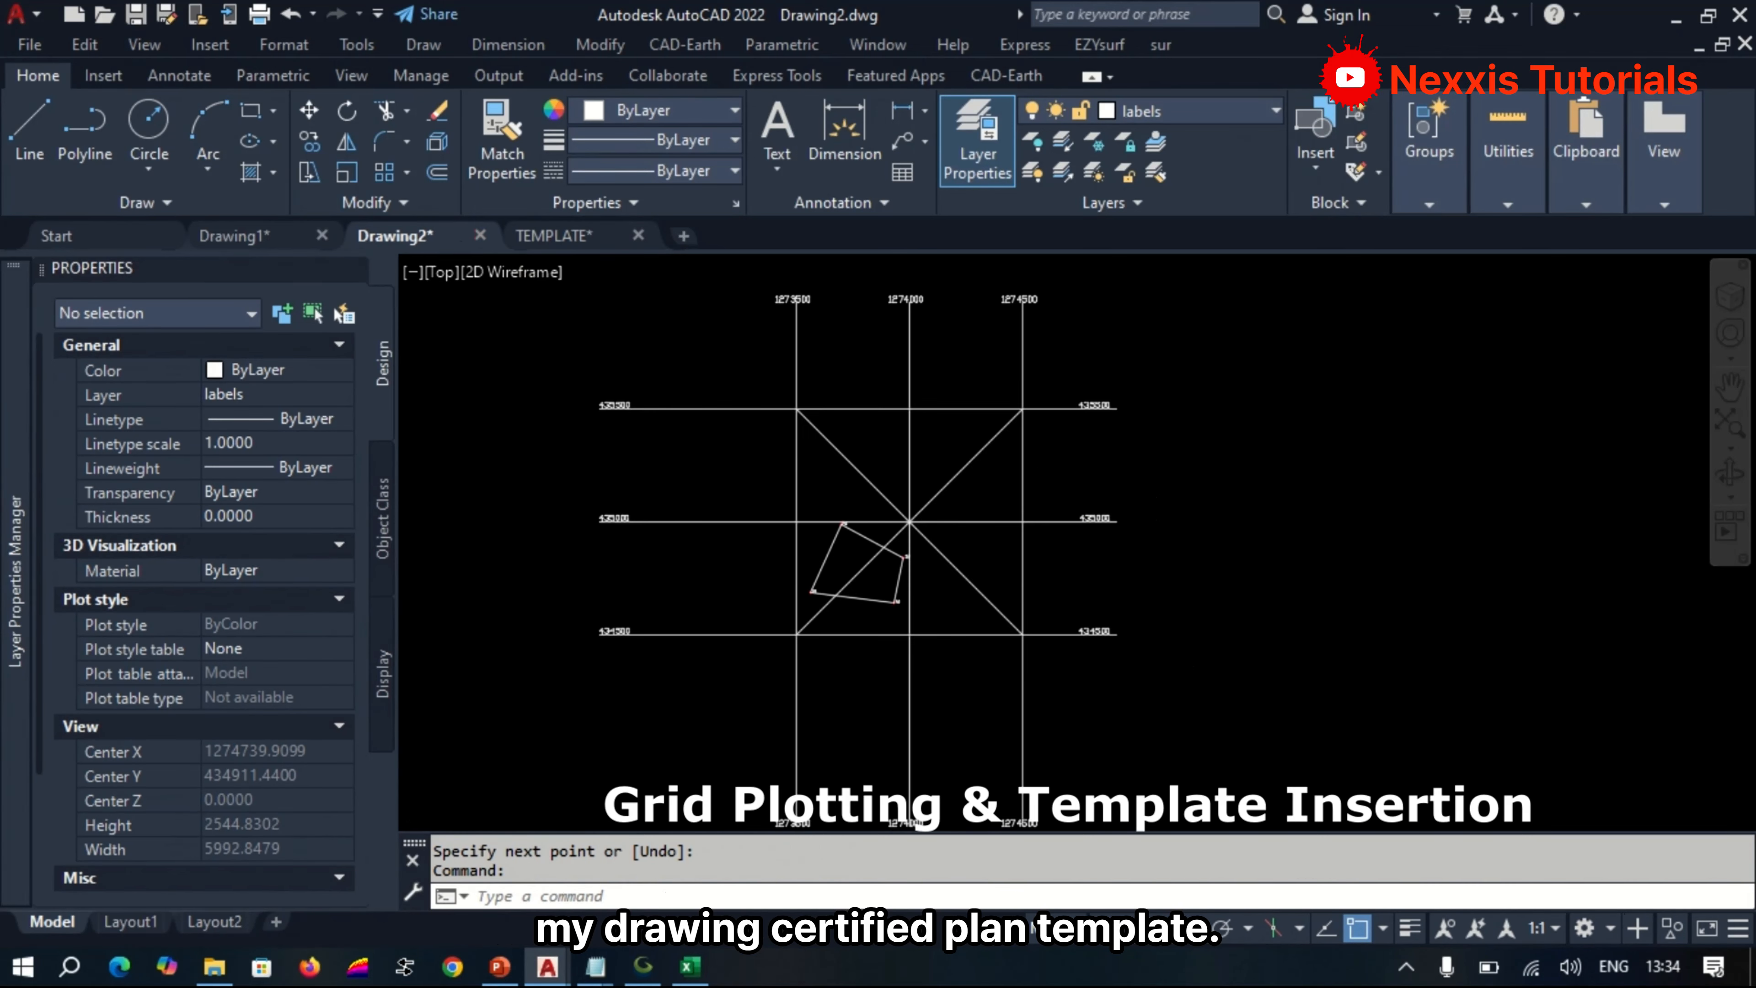
pyautogui.scroll(-4, 743, 505)
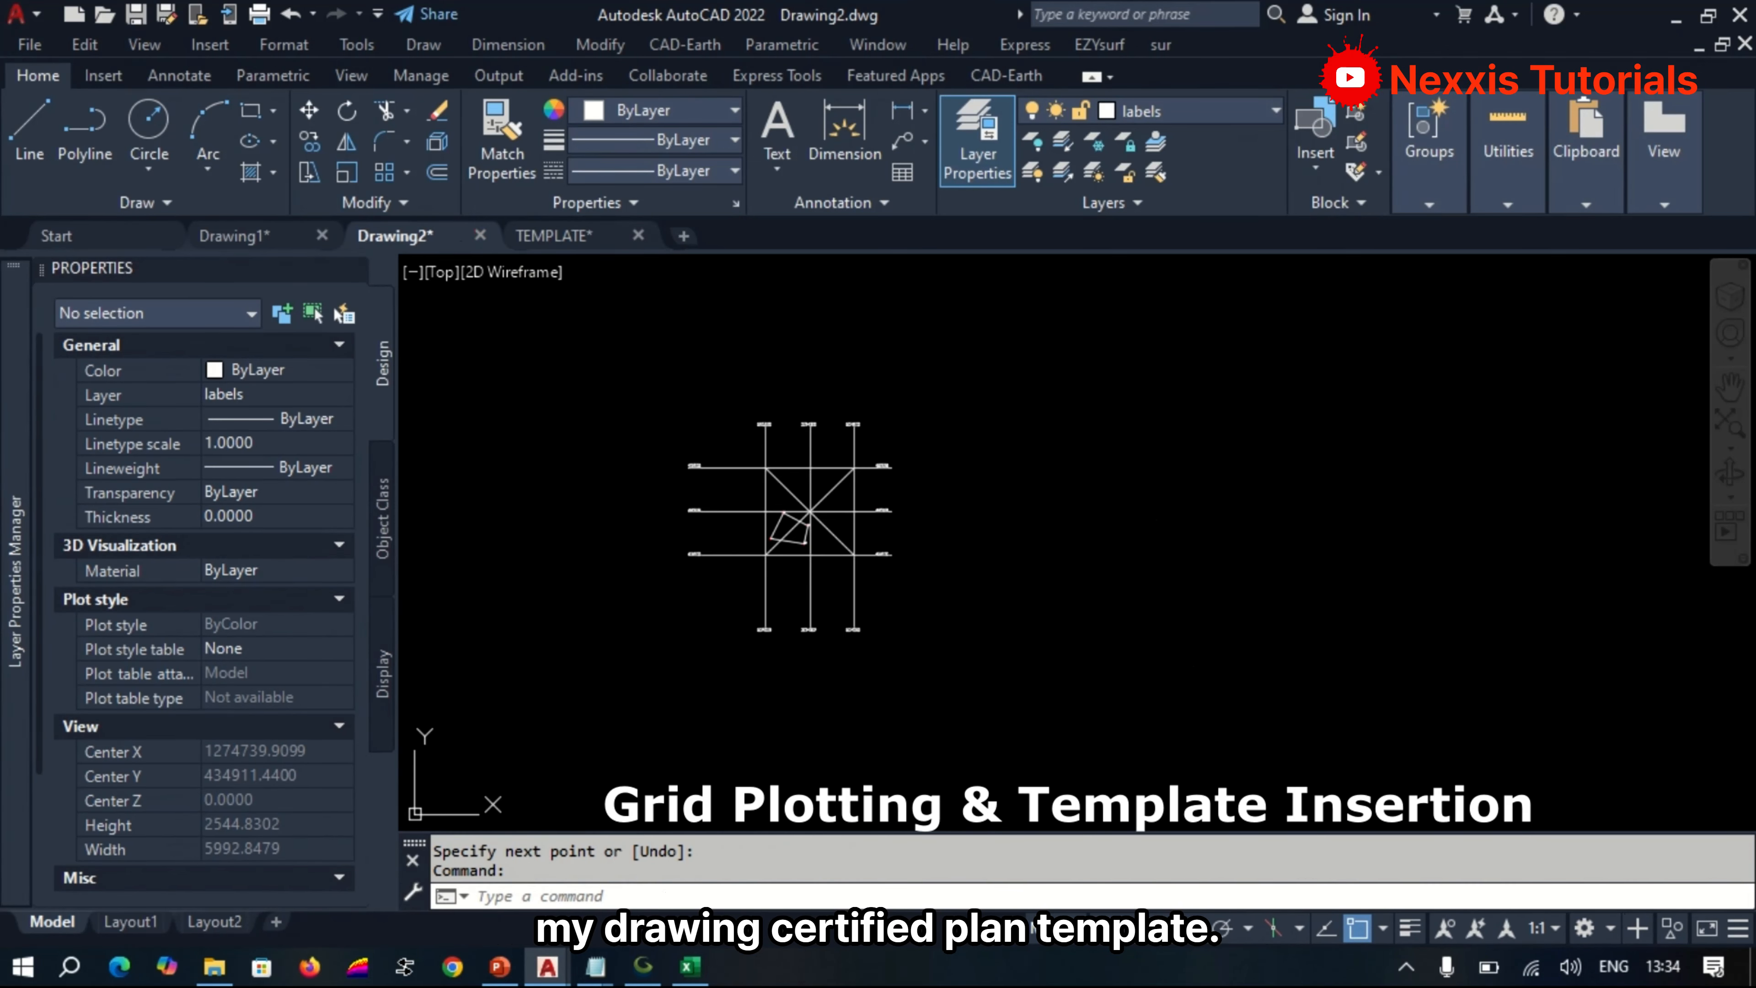
pyautogui.hotkey('ctrl', 'v')
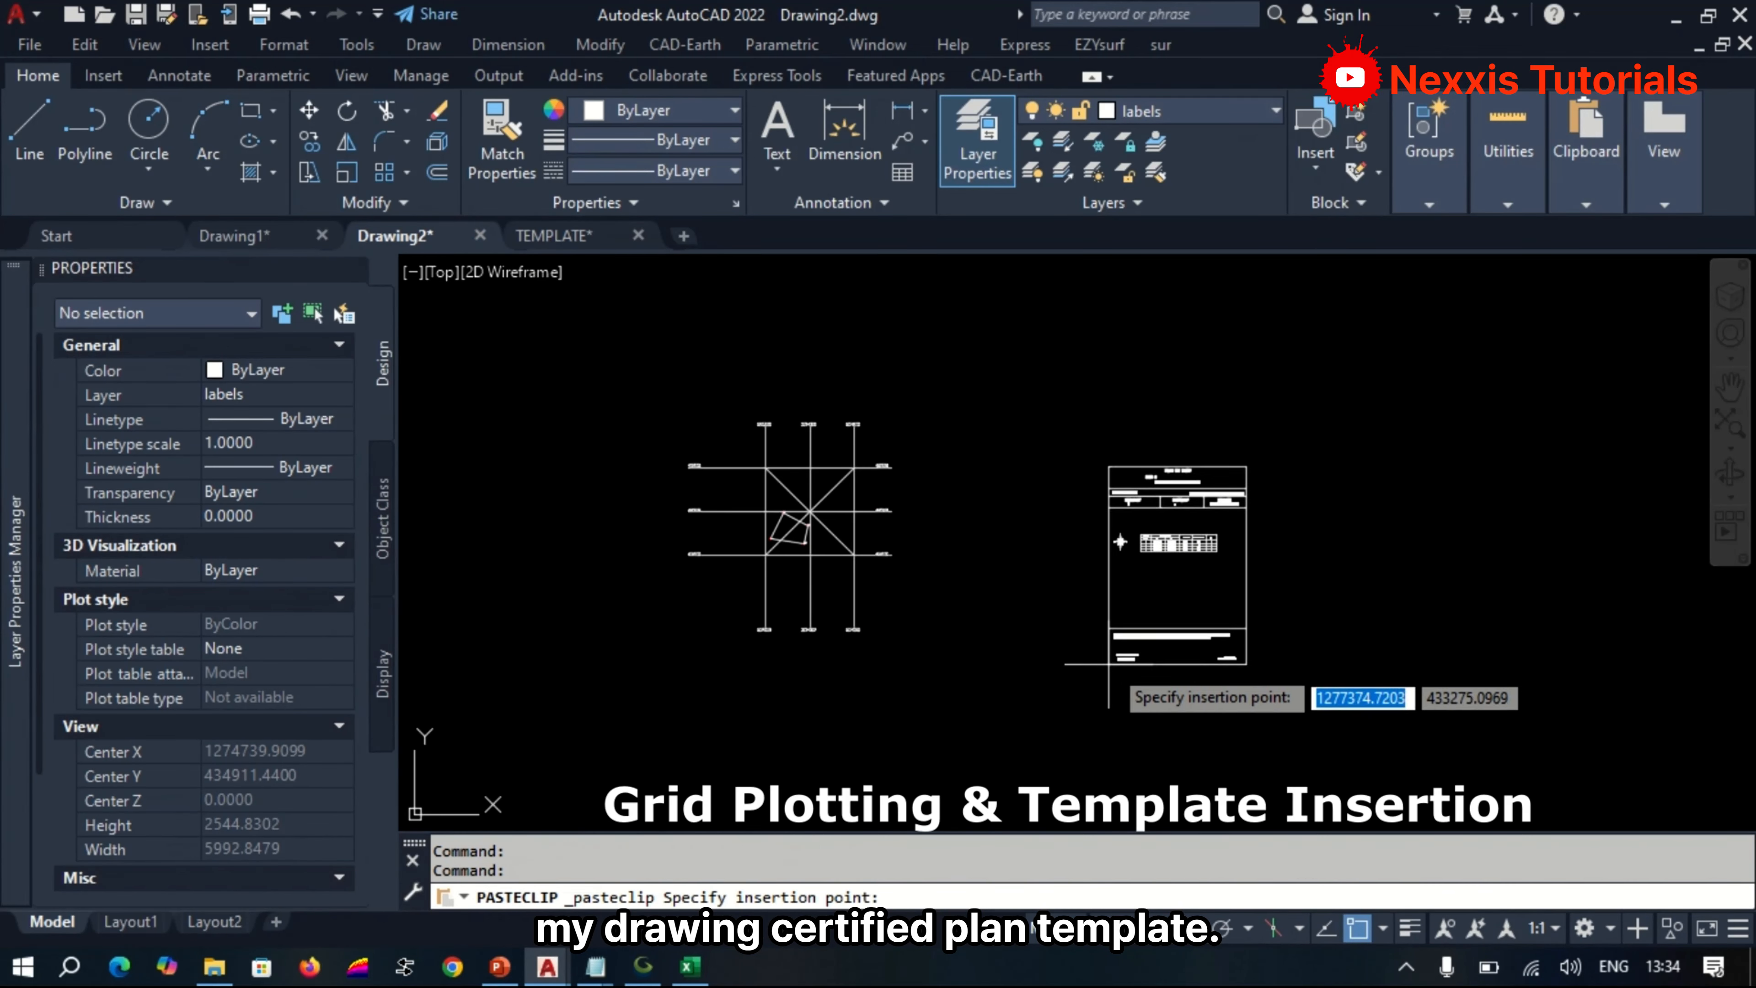
pyautogui.click(1071, 599)
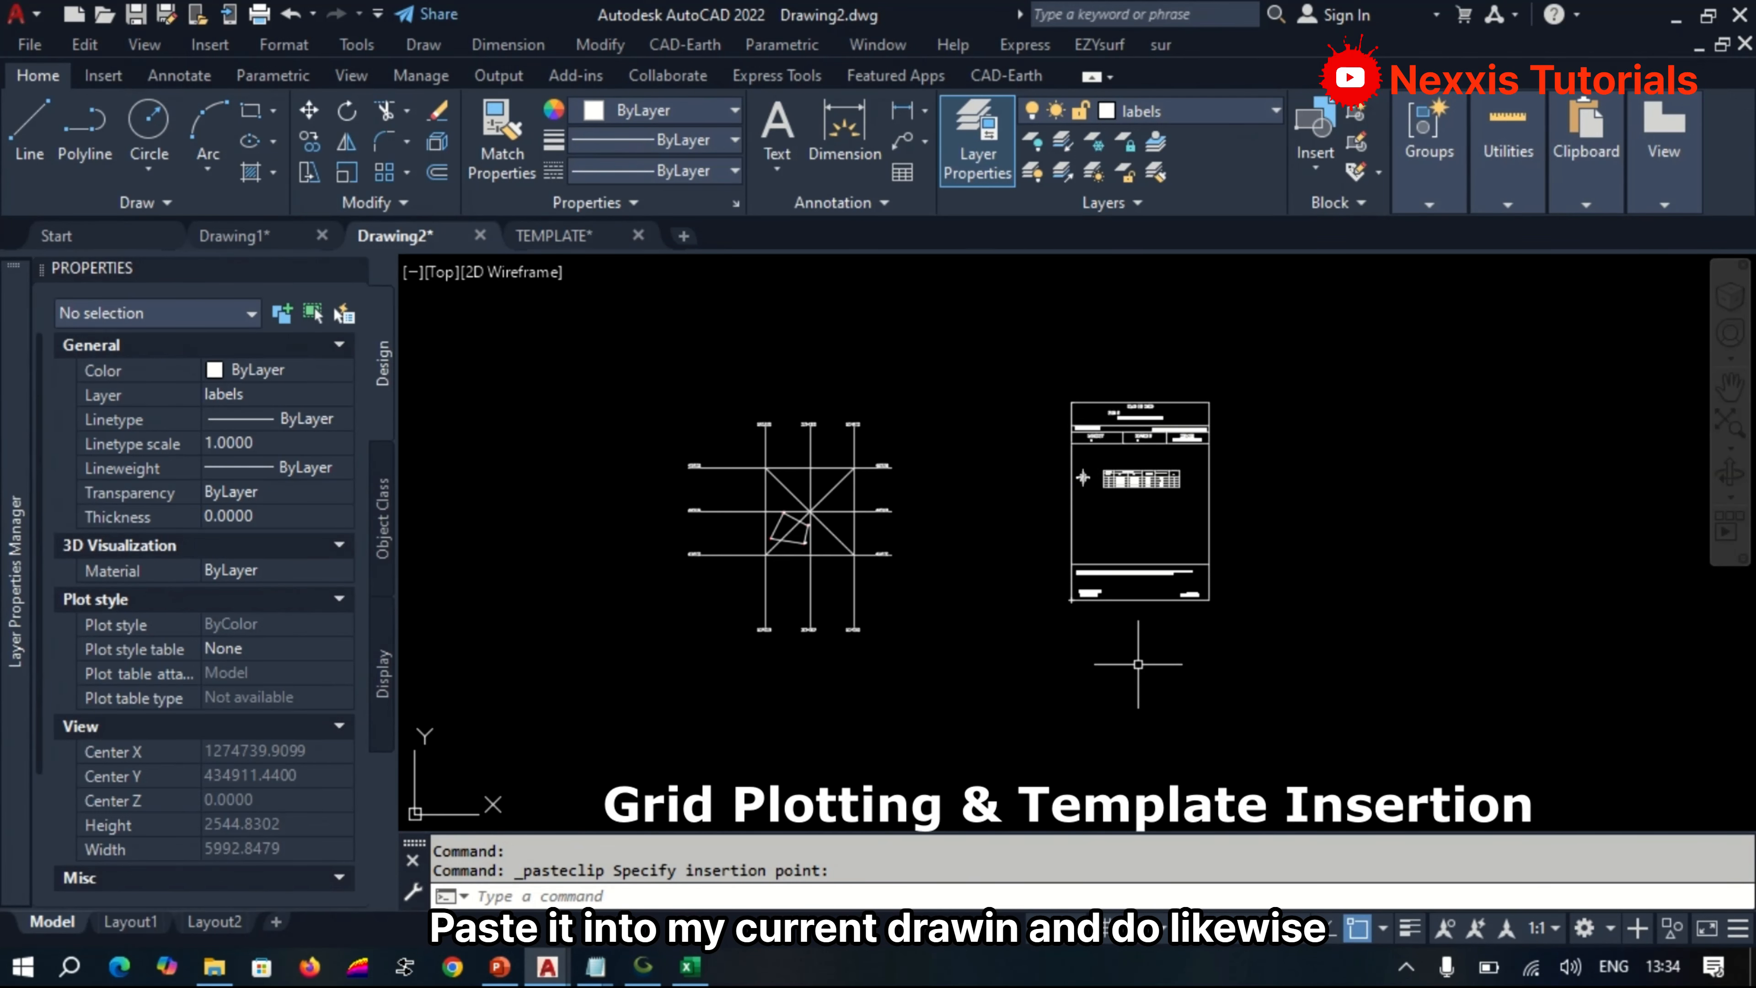
# Draw two crossing diagonal lines between the opposite corners of the pasted template's map frame, between its header and certification block.
pyautogui.write('L')
pyautogui.press('Return')
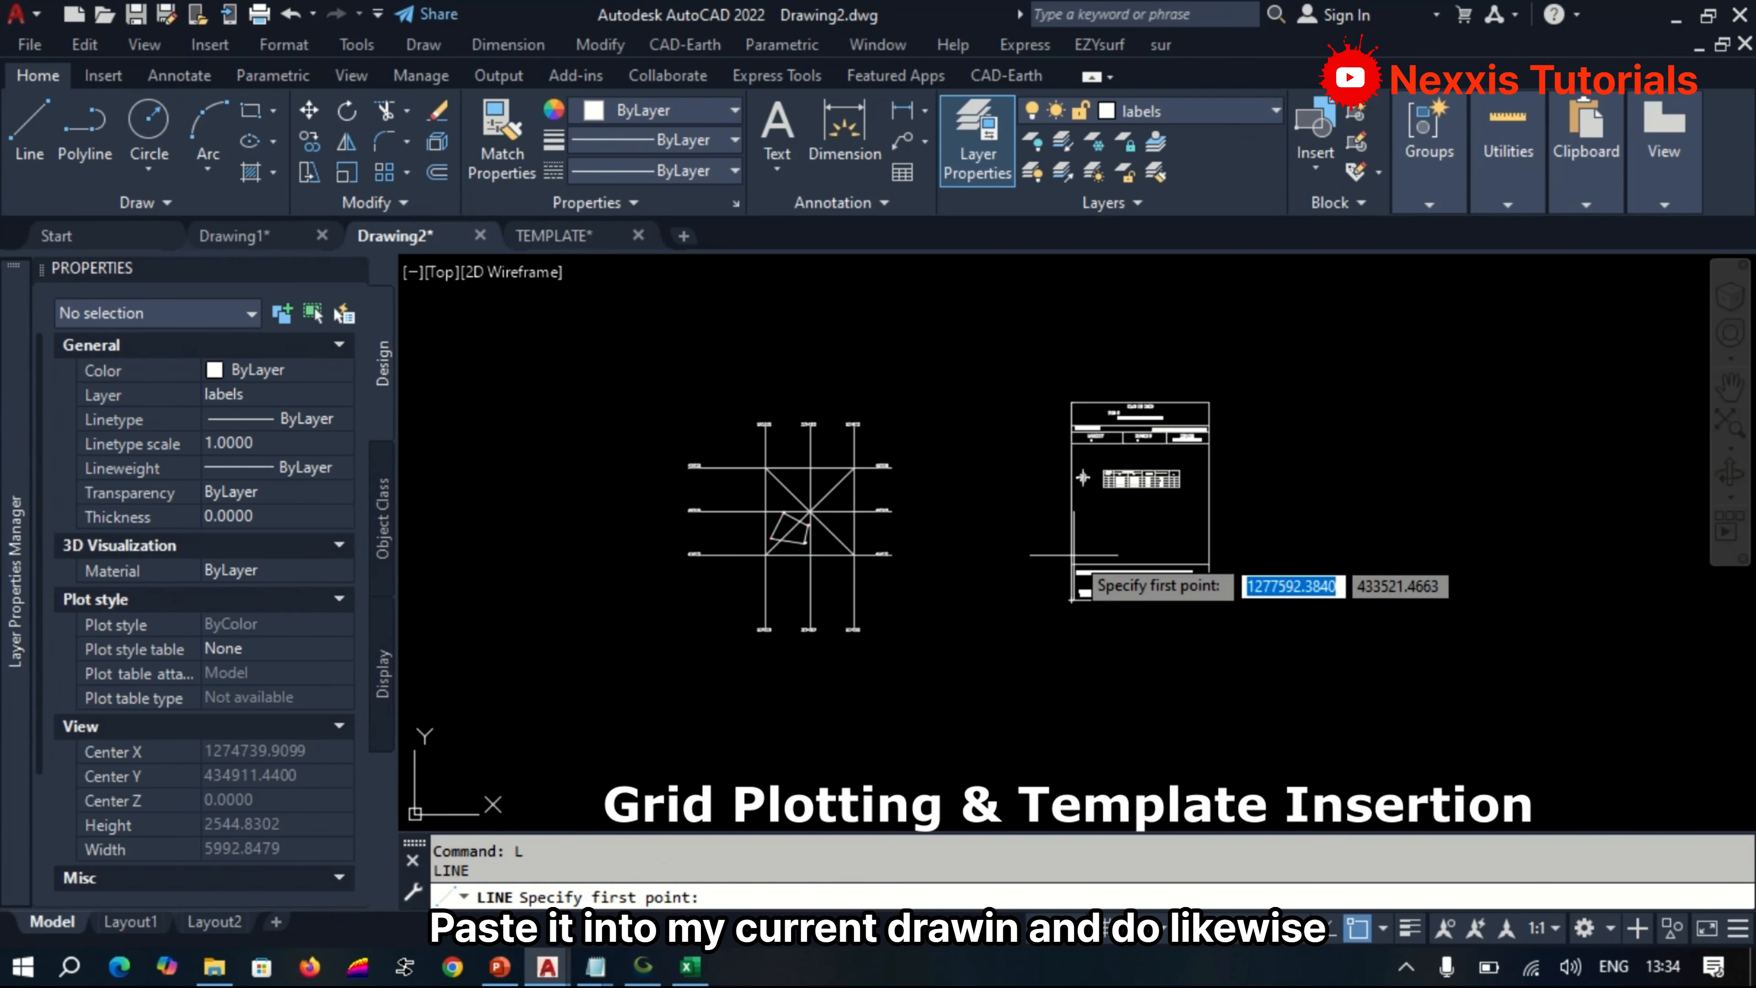
pyautogui.scroll(4, 1070, 585)
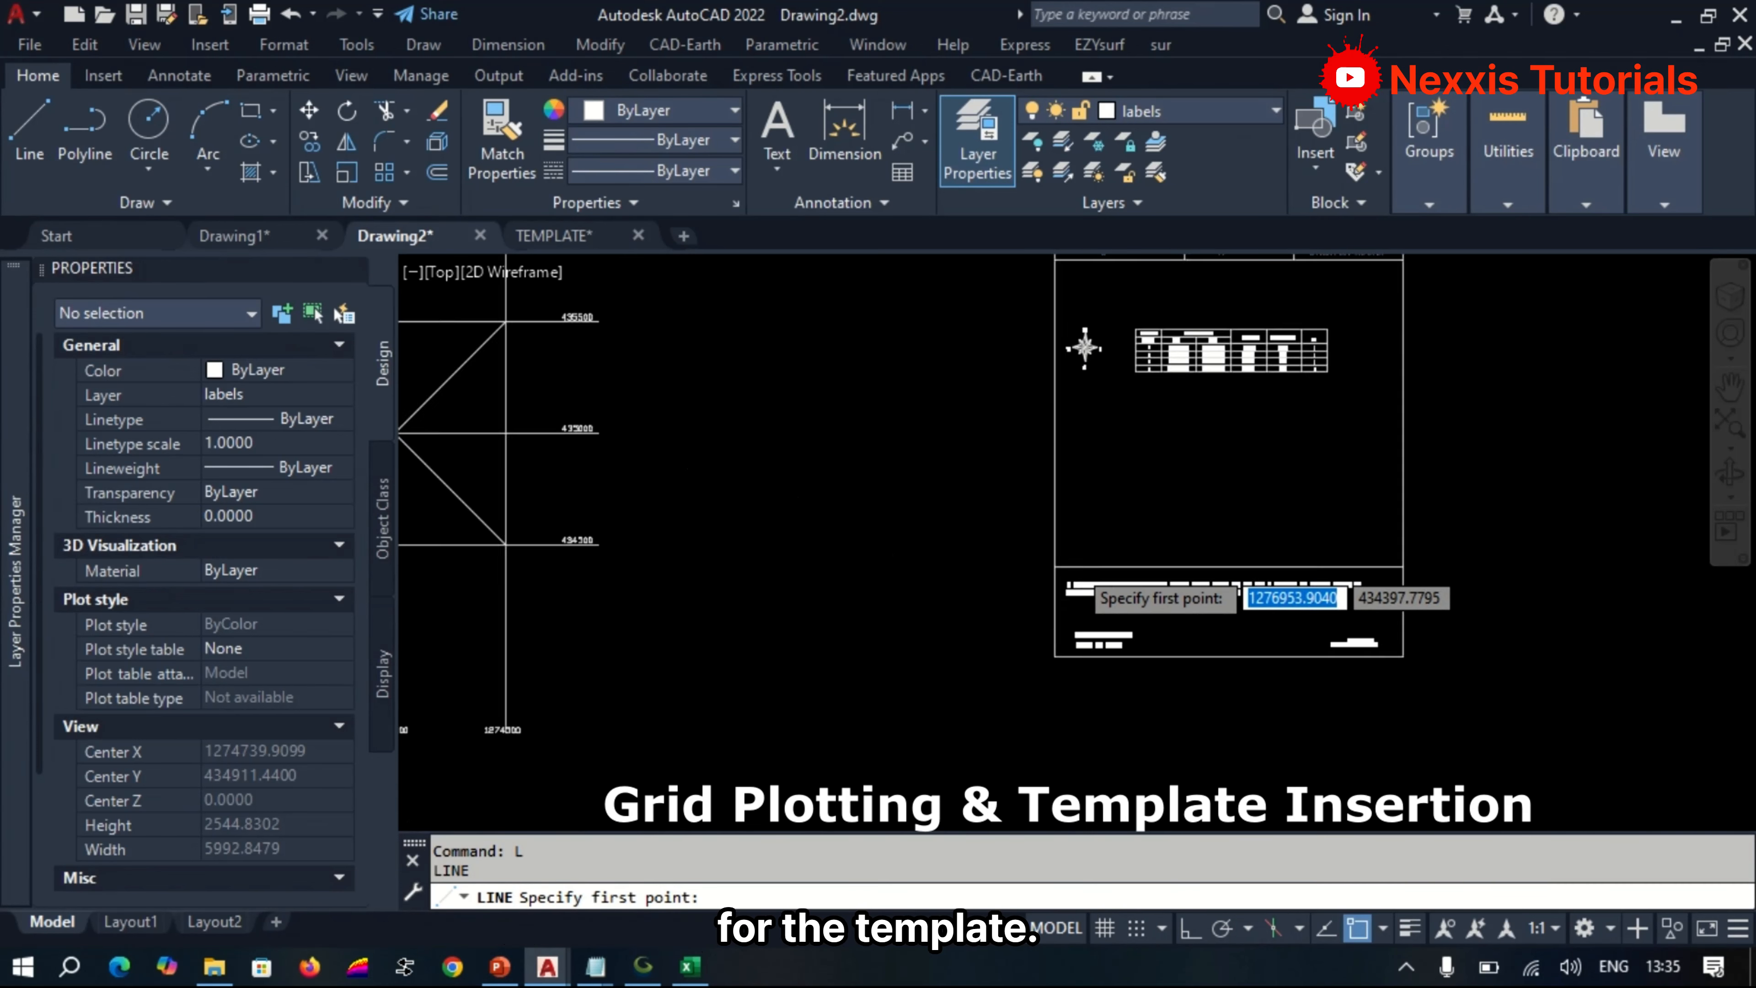
pyautogui.click(1011, 574)
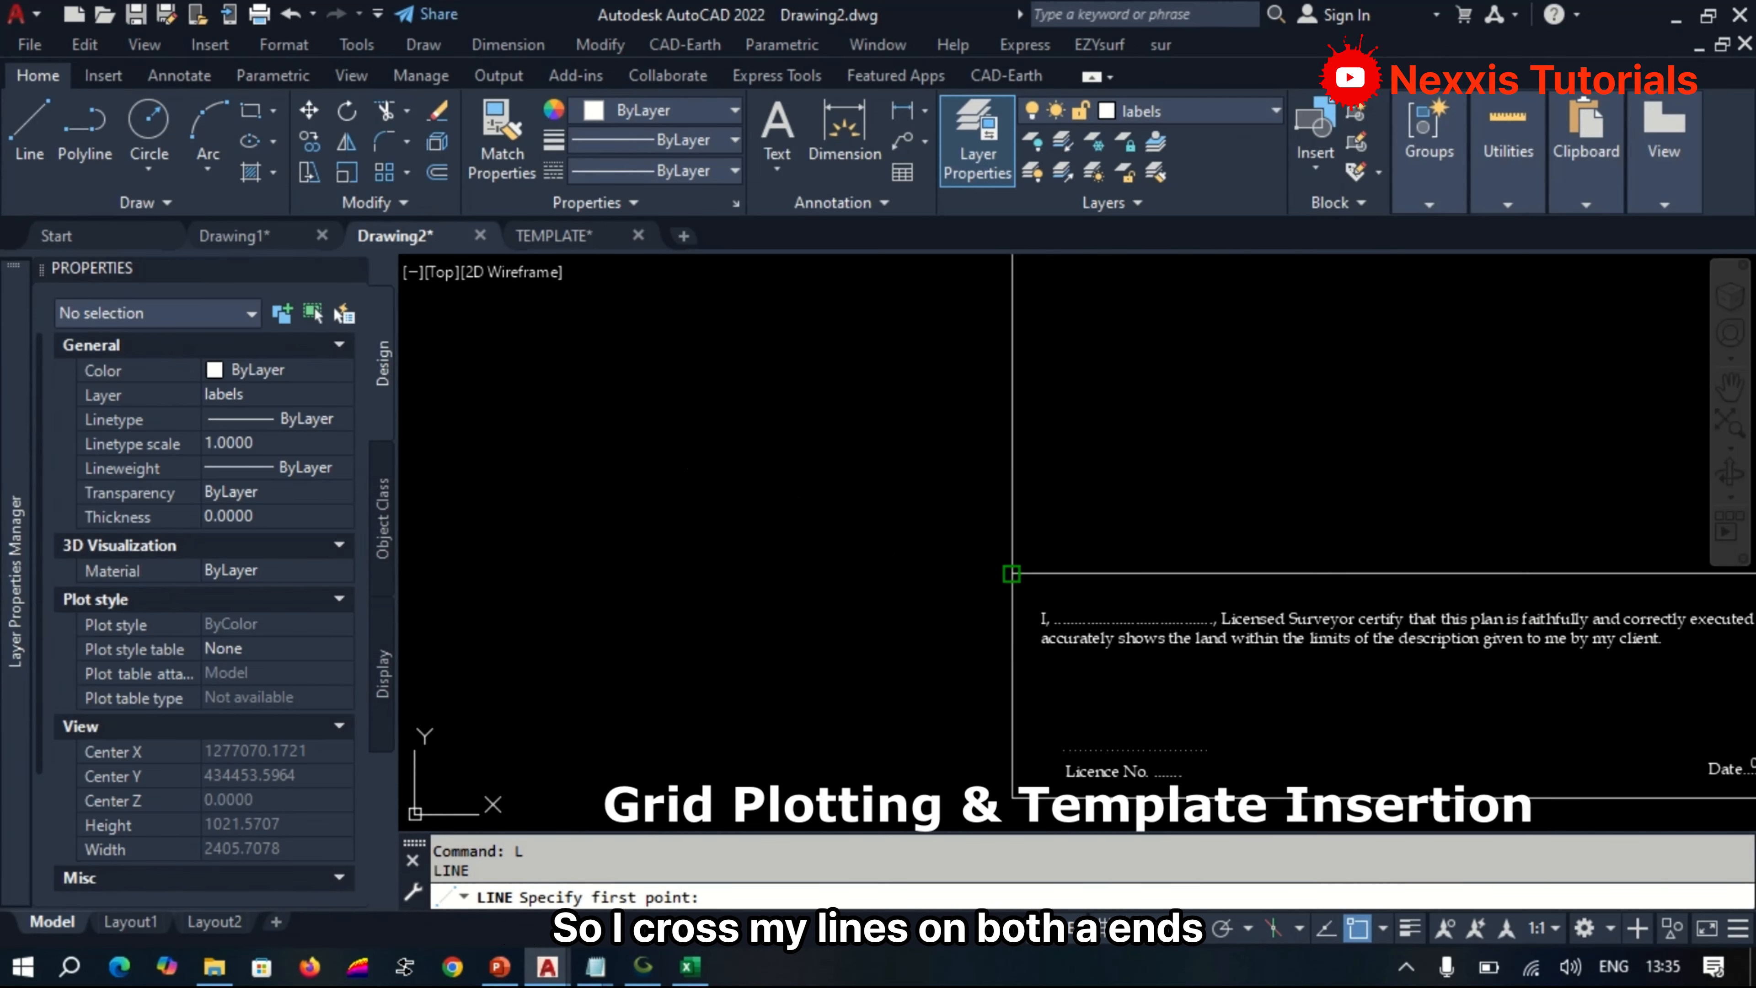
pyautogui.scroll(-4, 997, 676)
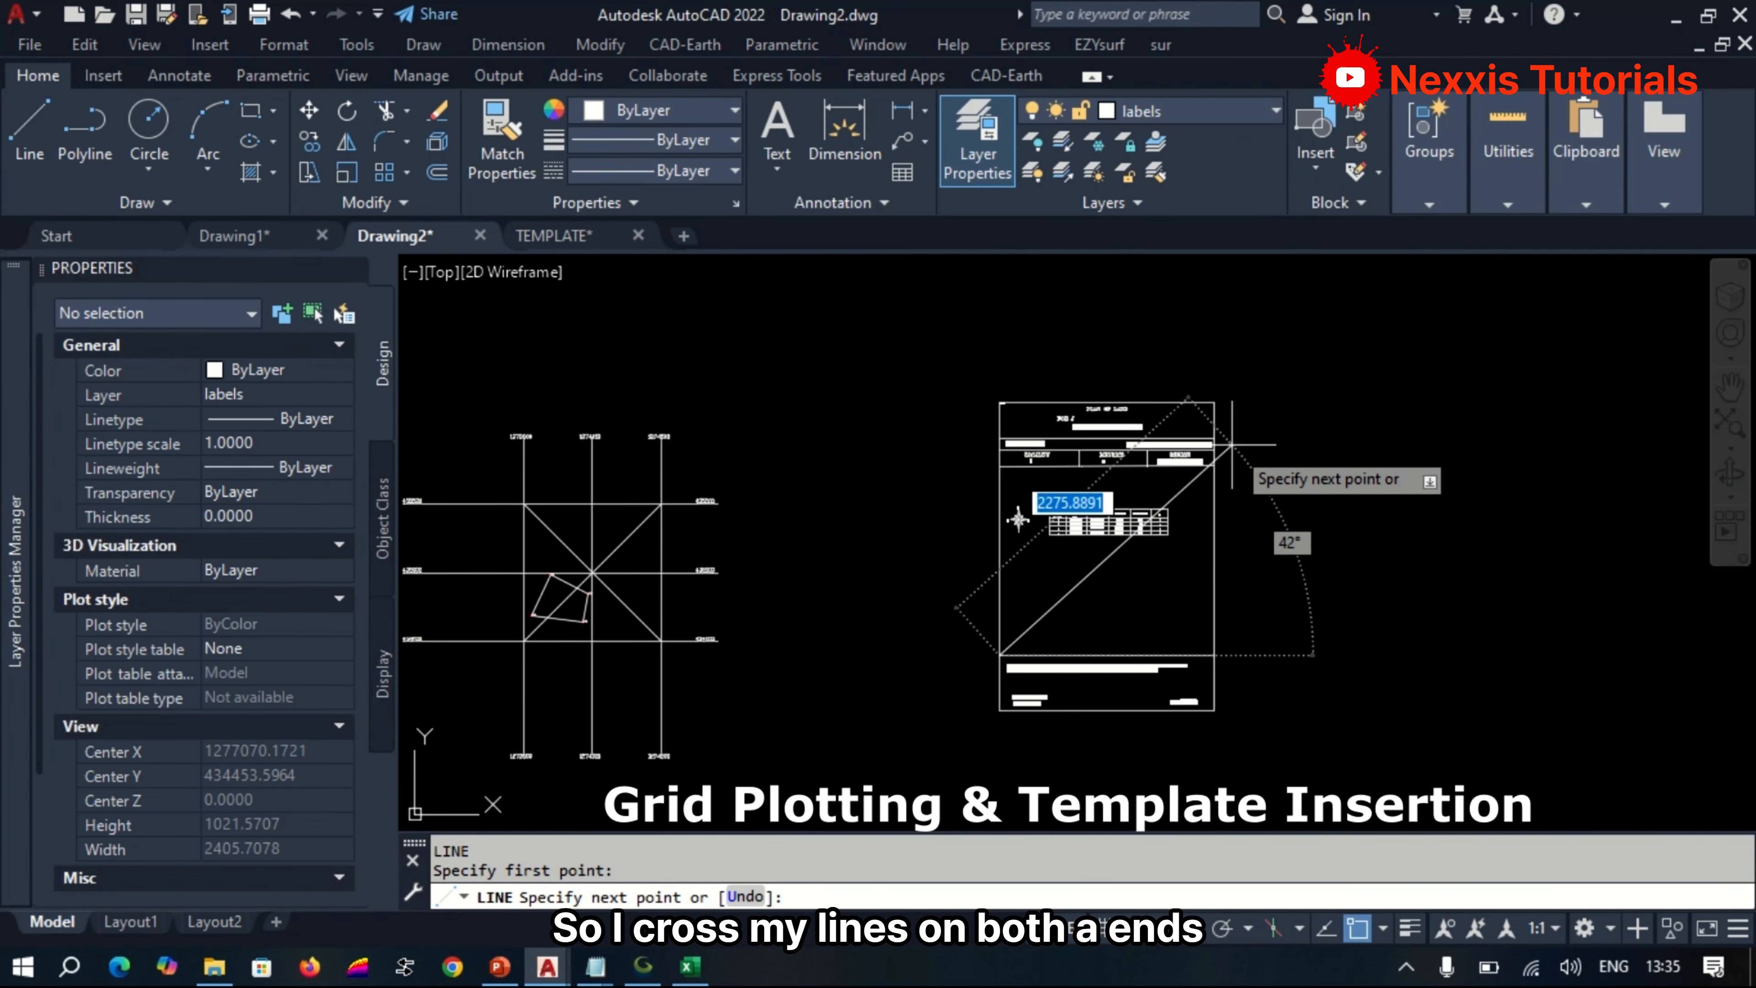
pyautogui.scroll(3, 1232, 446)
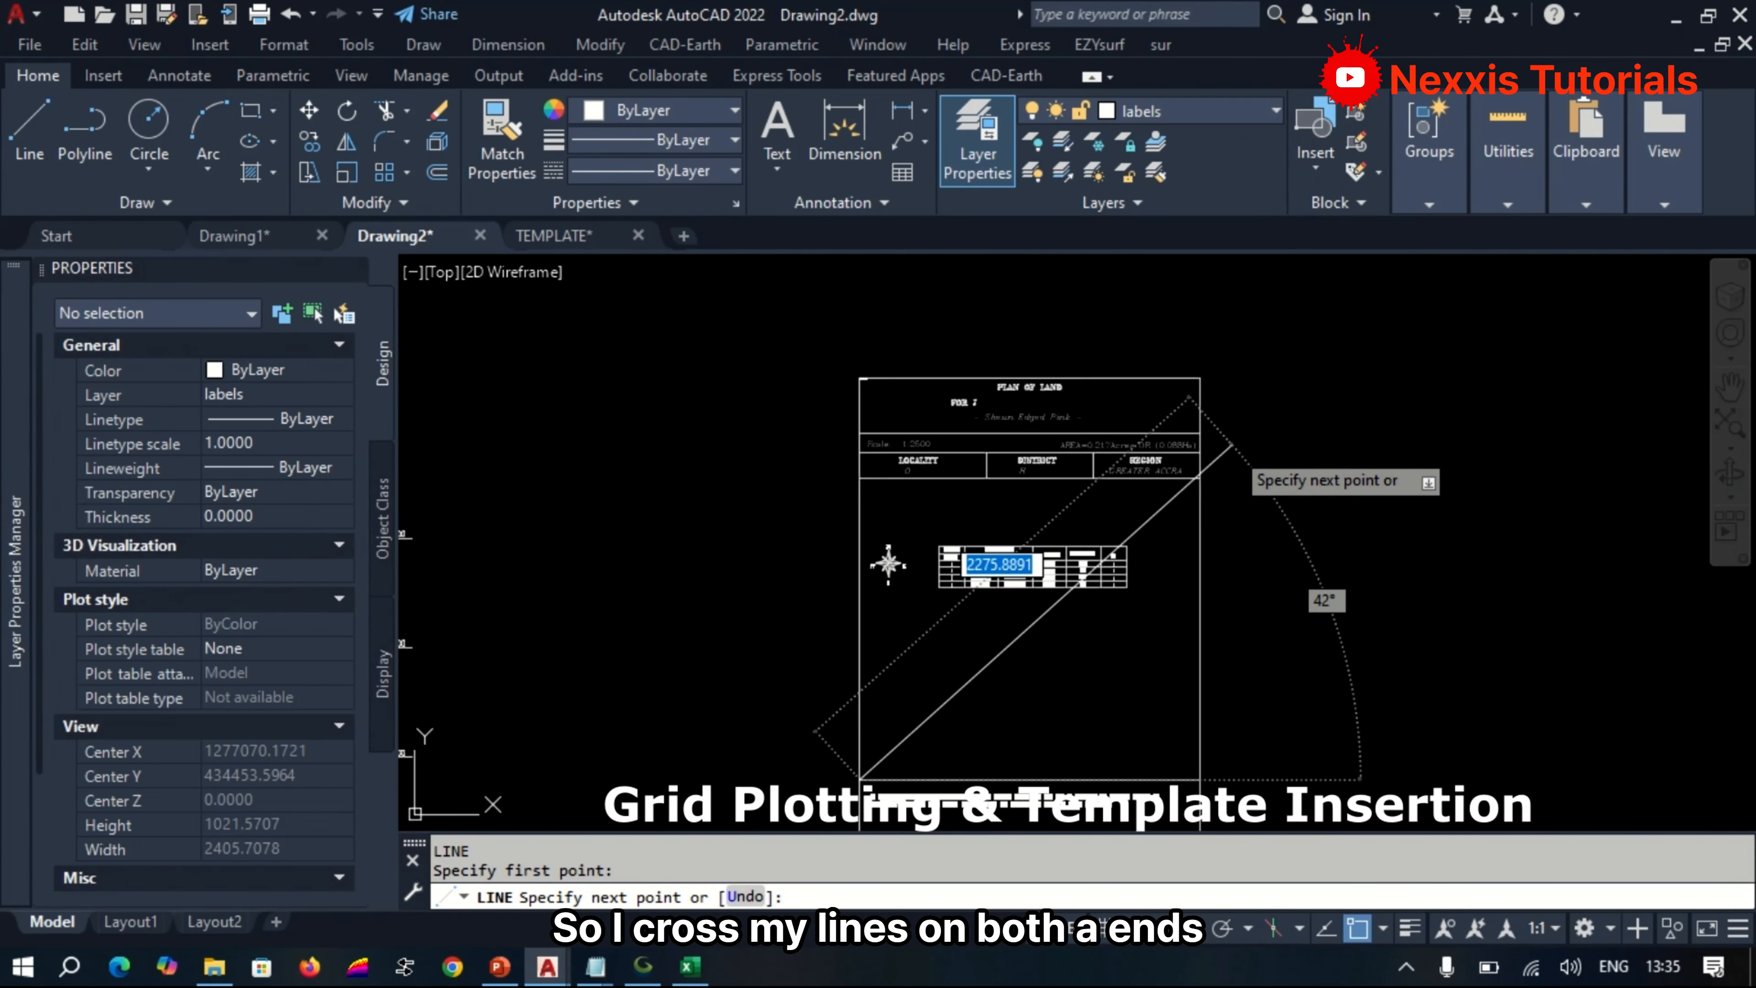
pyautogui.click(1200, 477)
pyautogui.press('Return')
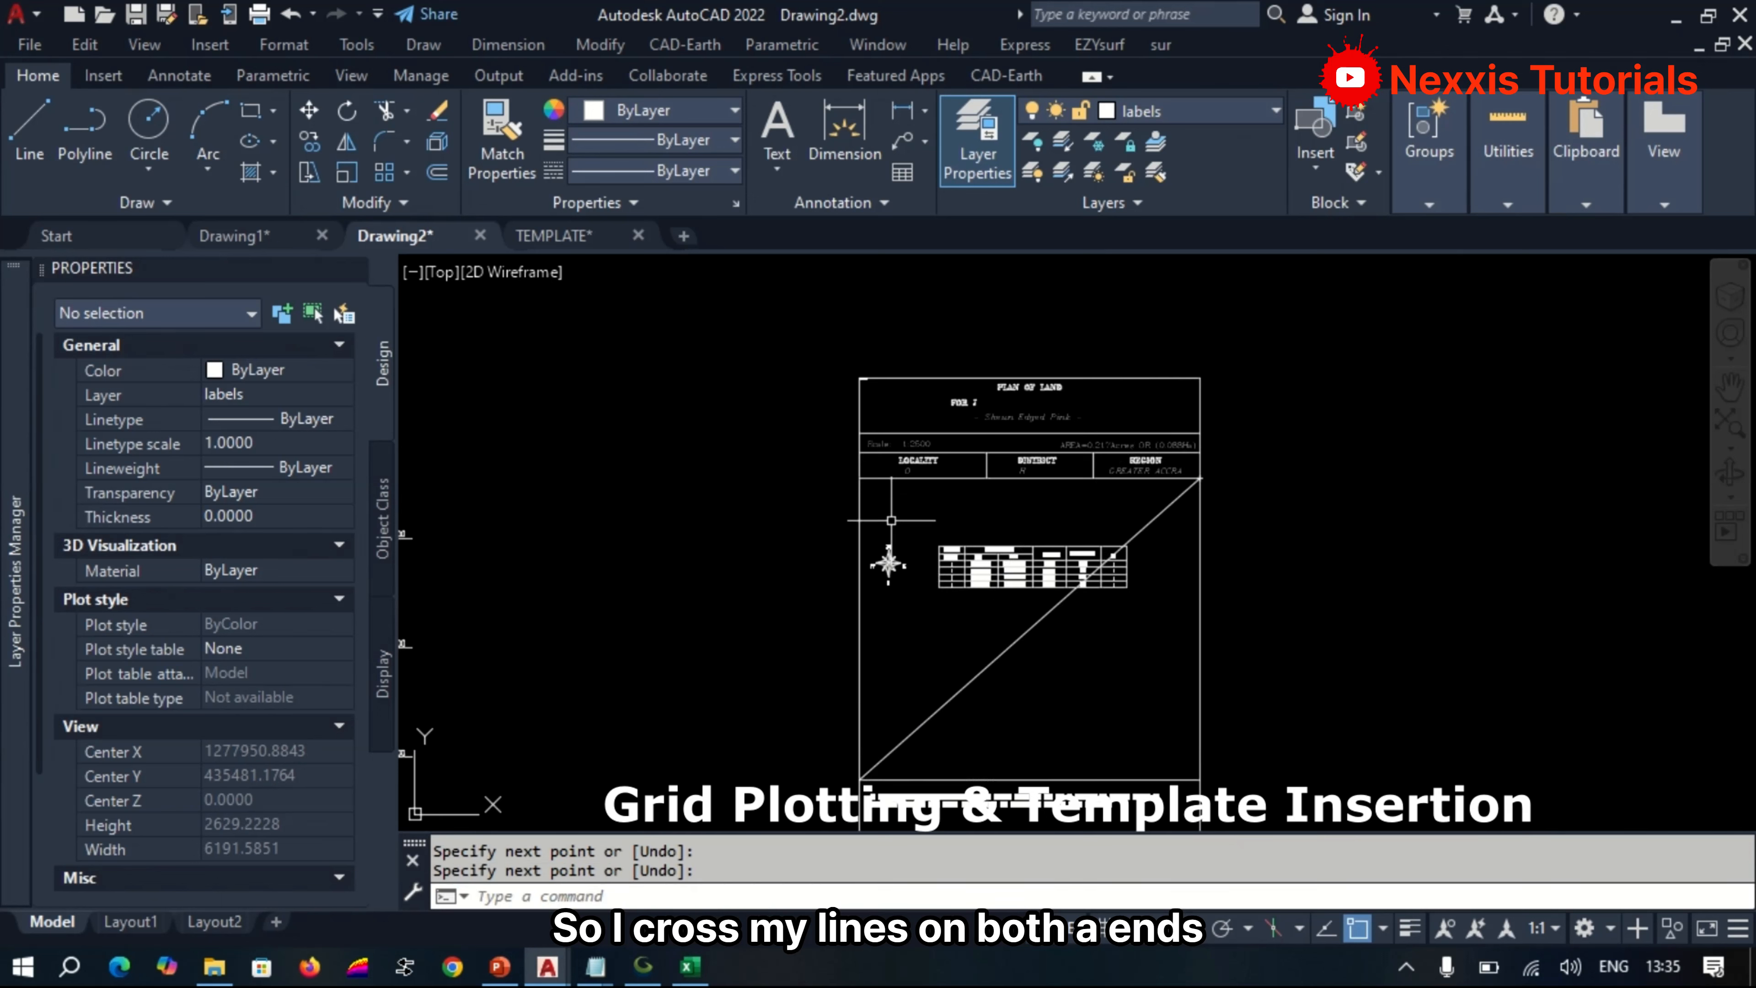
pyautogui.press('Return')
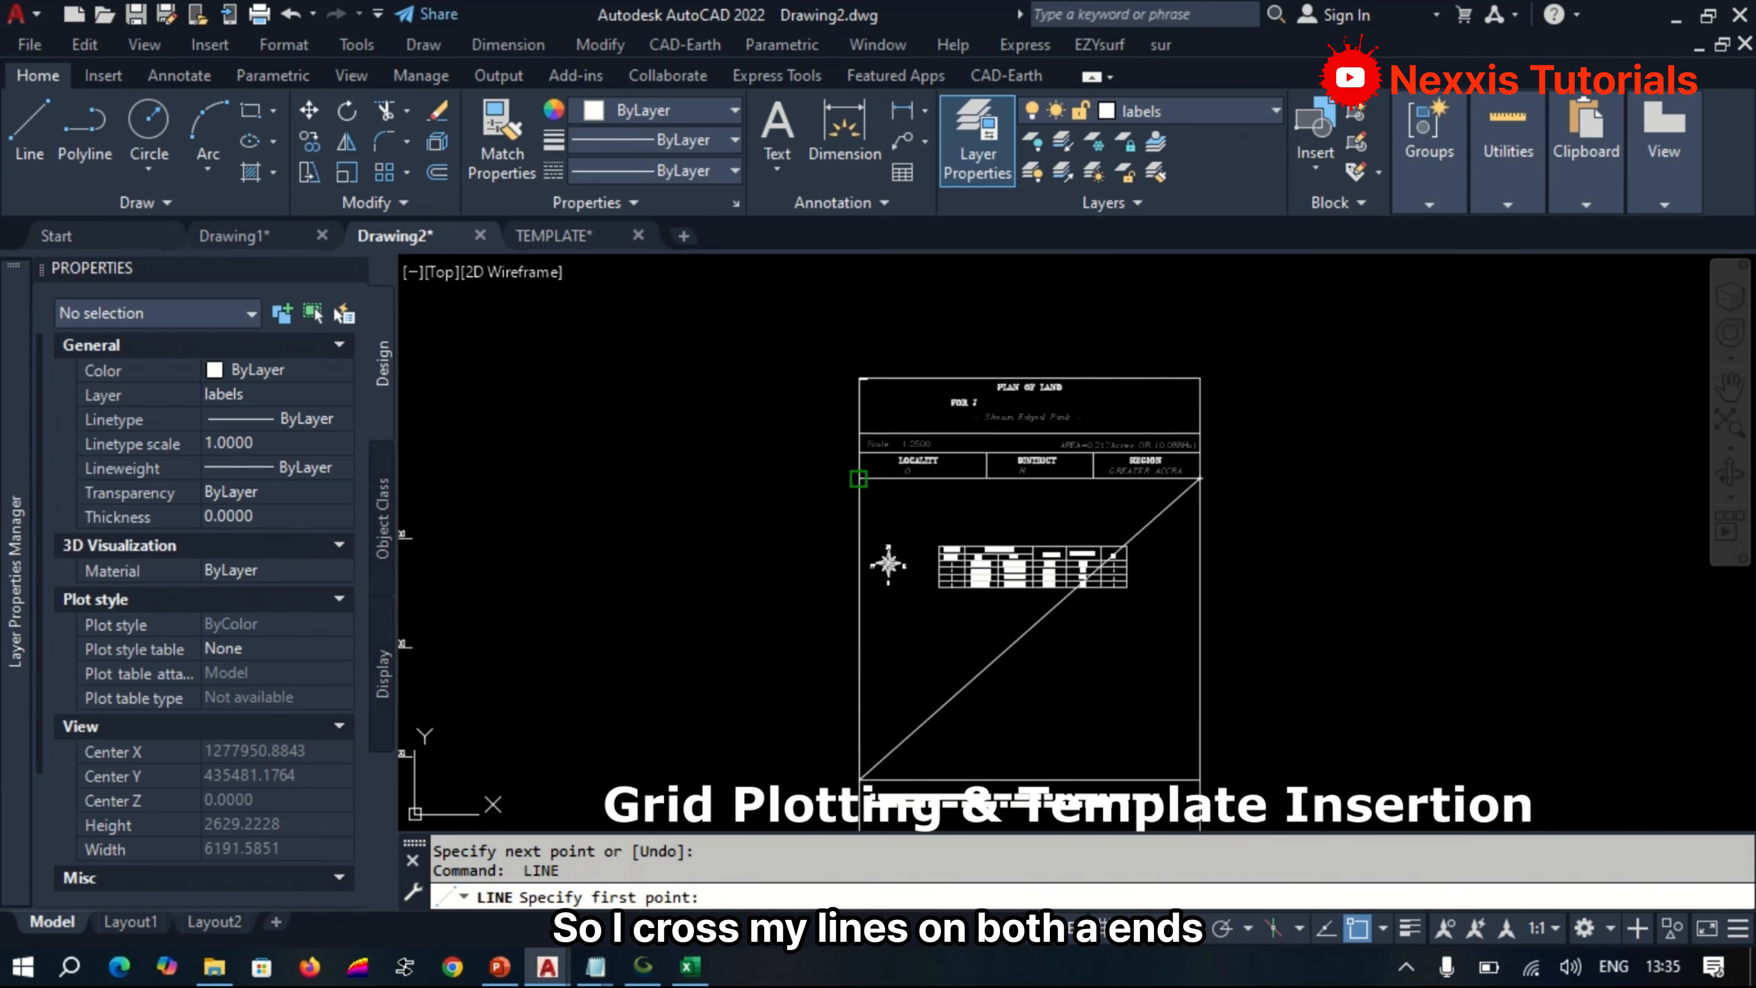
pyautogui.click(859, 478)
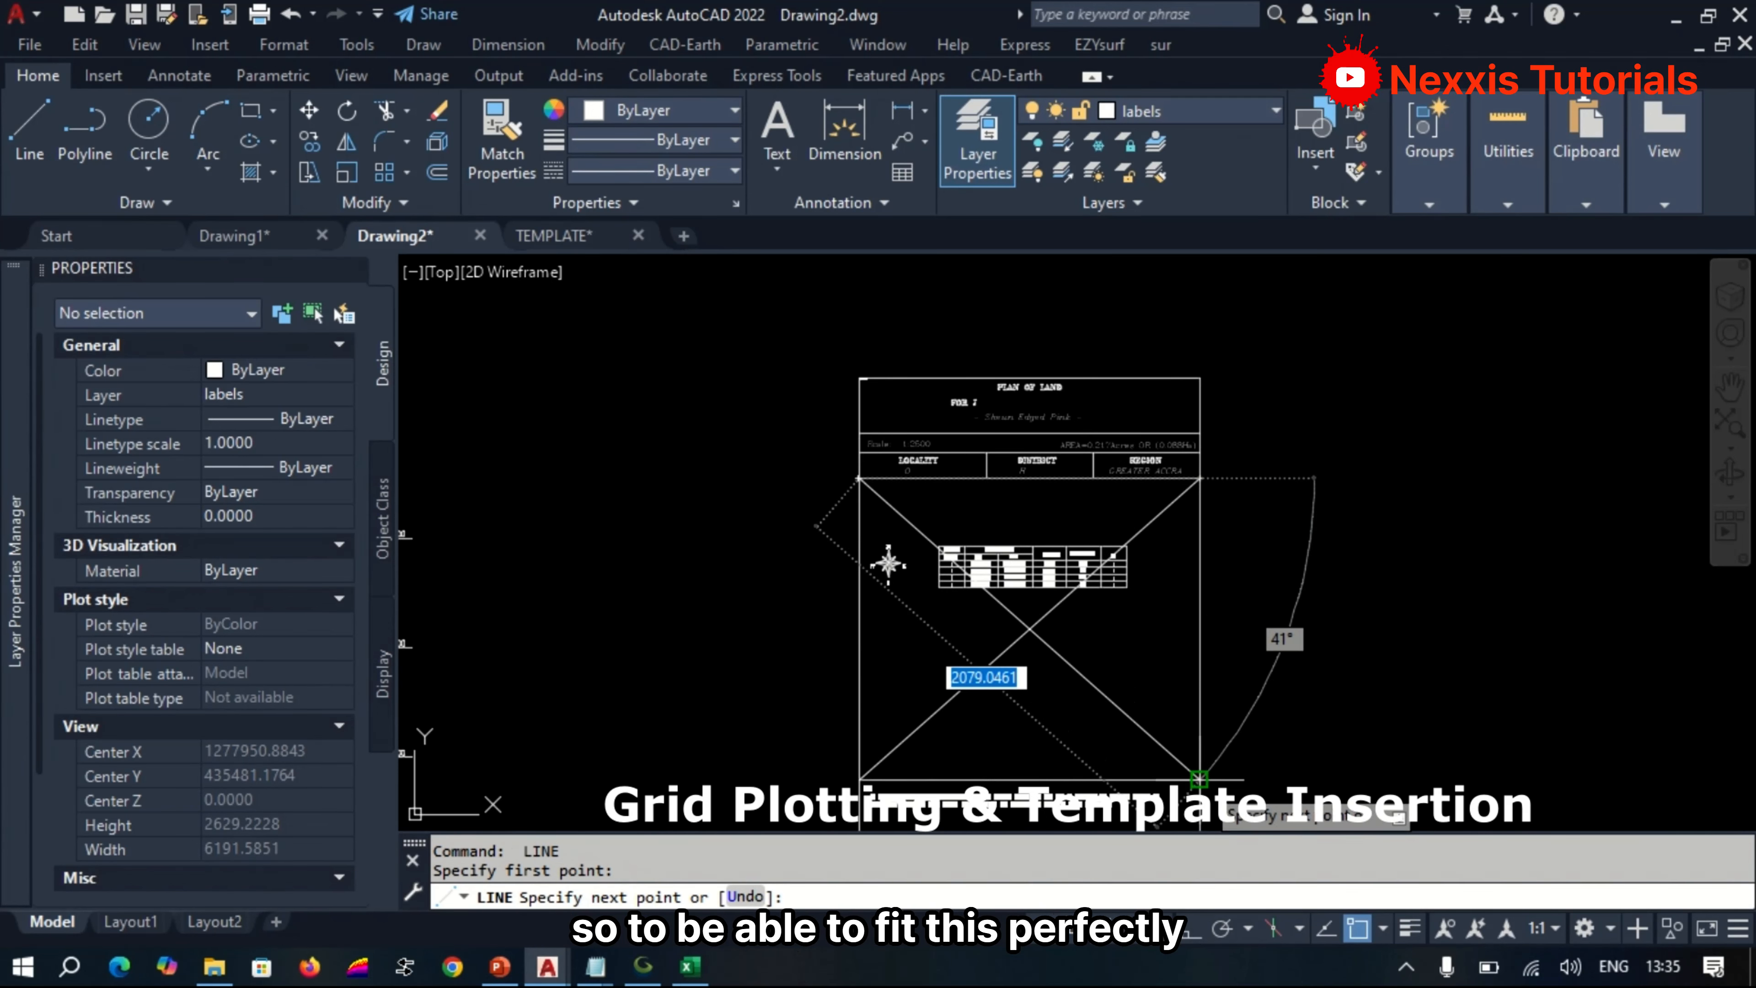
pyautogui.click(1199, 778)
pyautogui.press('Return')
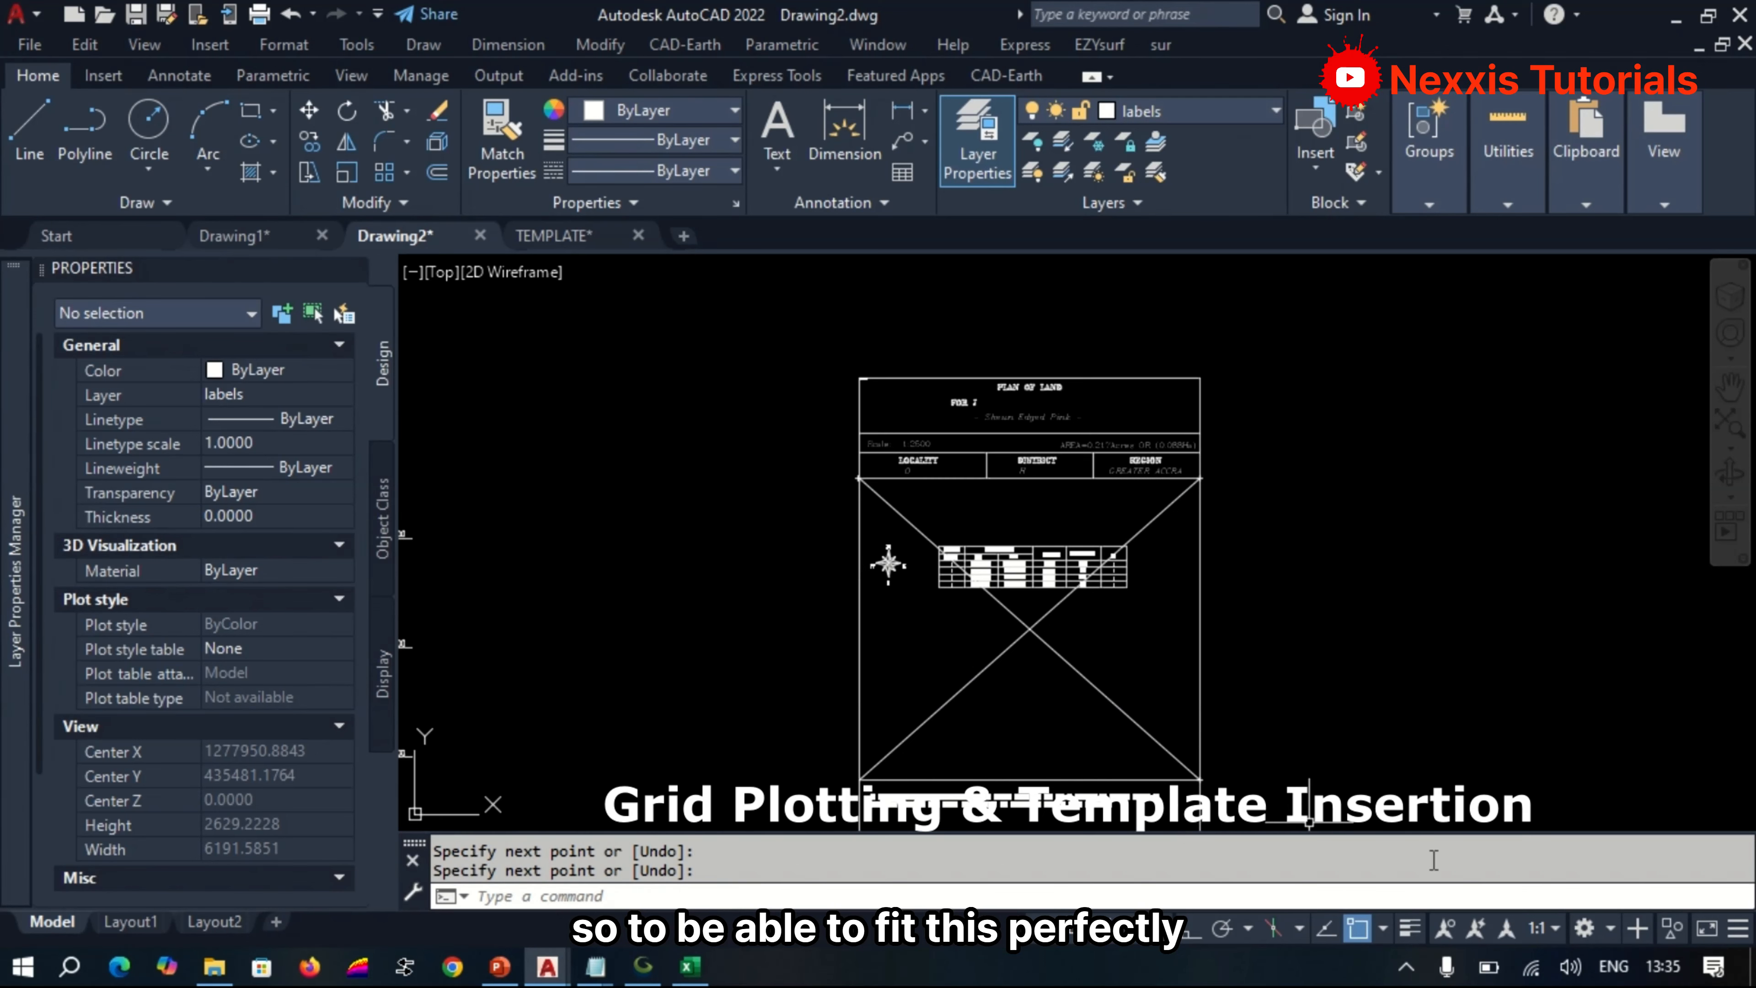
pyautogui.click(1528, 966)
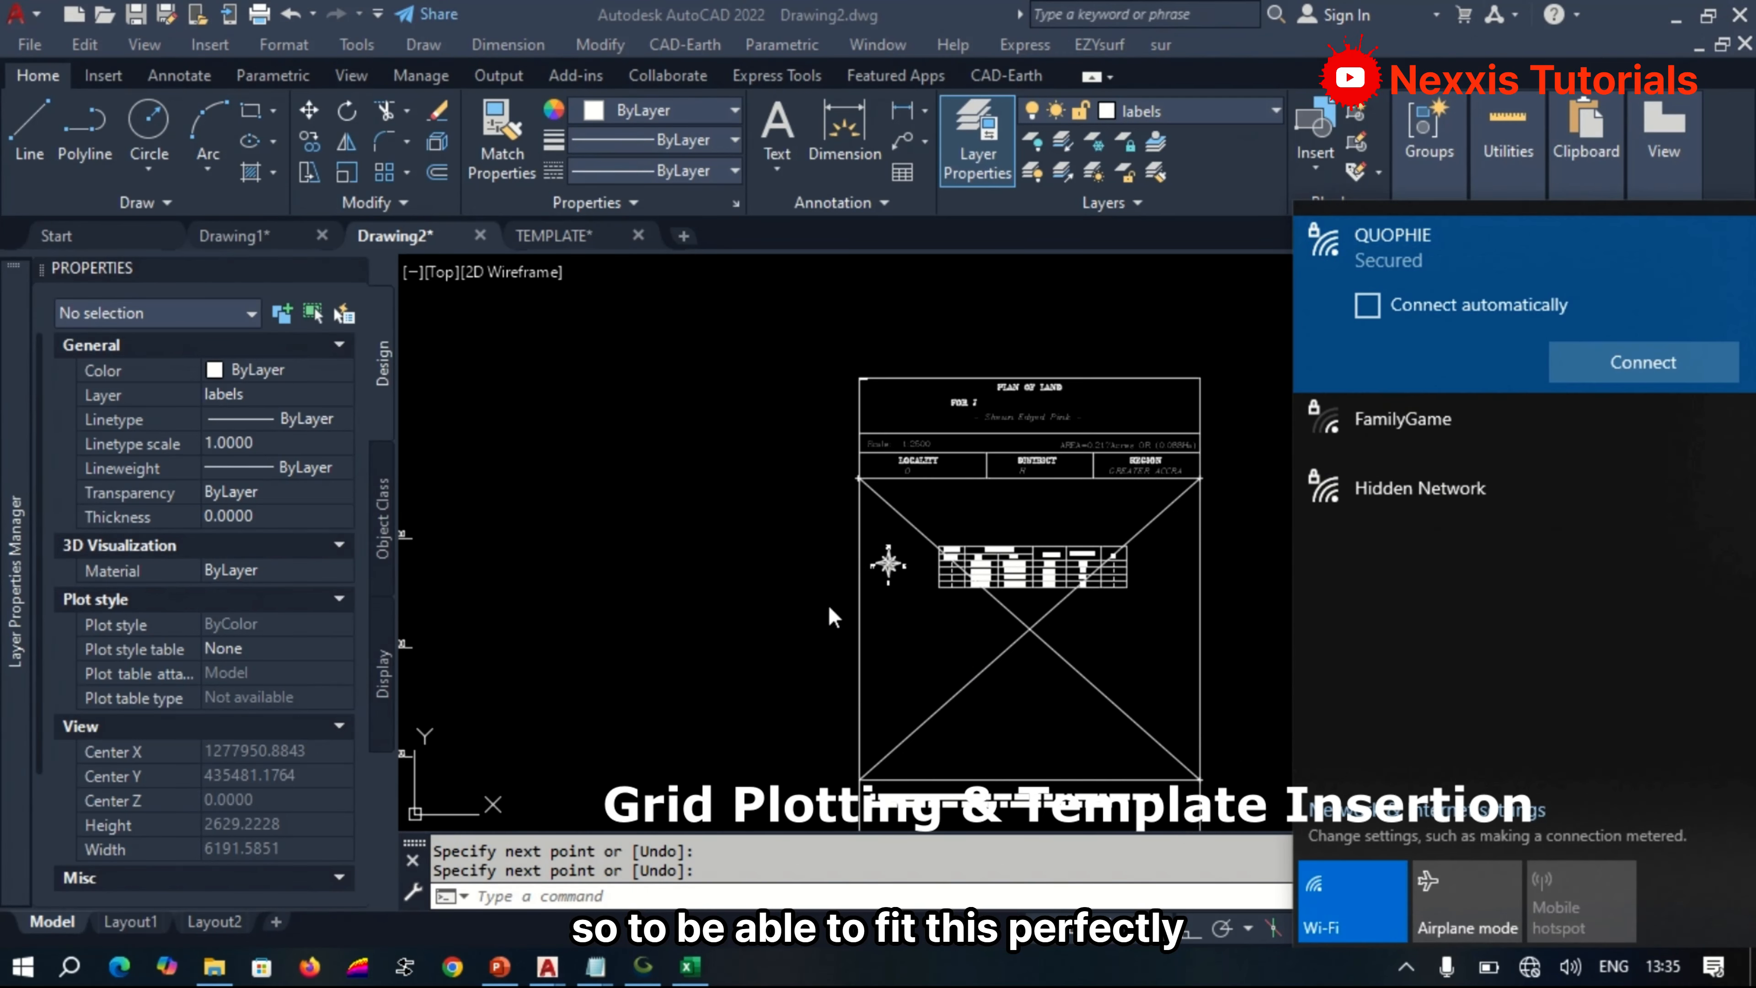
pyautogui.click(896, 657)
pyautogui.scroll(-3, 795, 470)
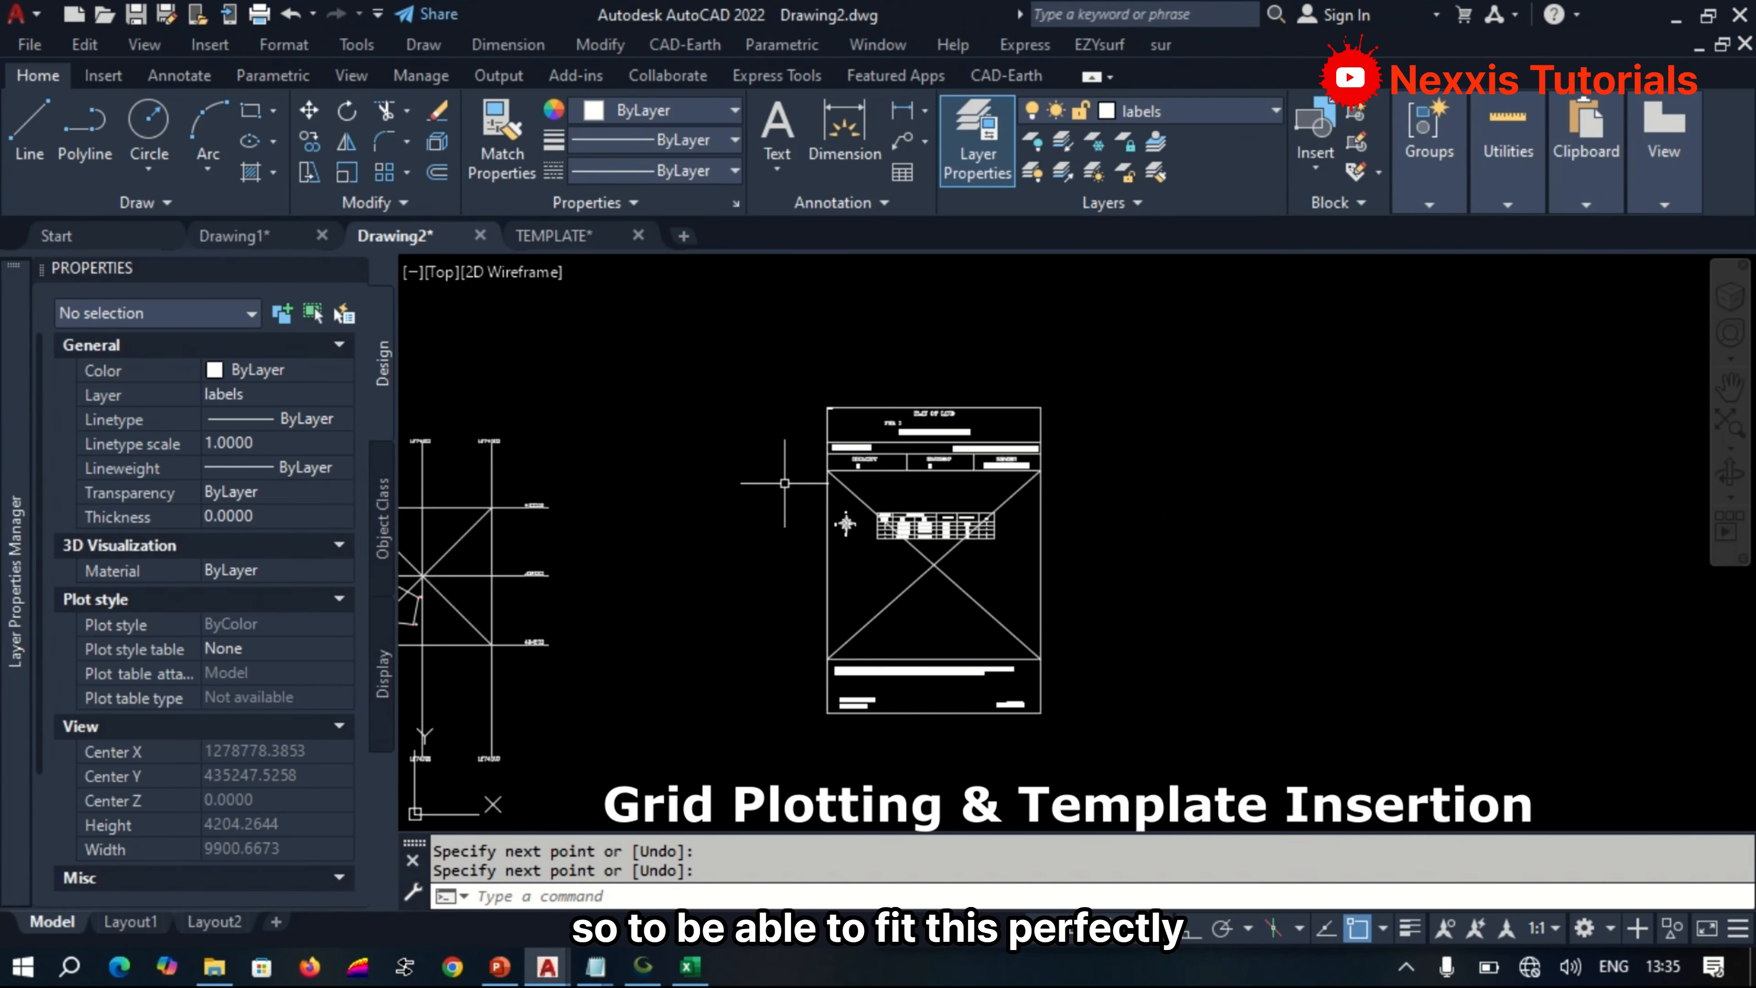
pyautogui.scroll(2, 803, 463)
pyautogui.scroll(-3, 847, 502)
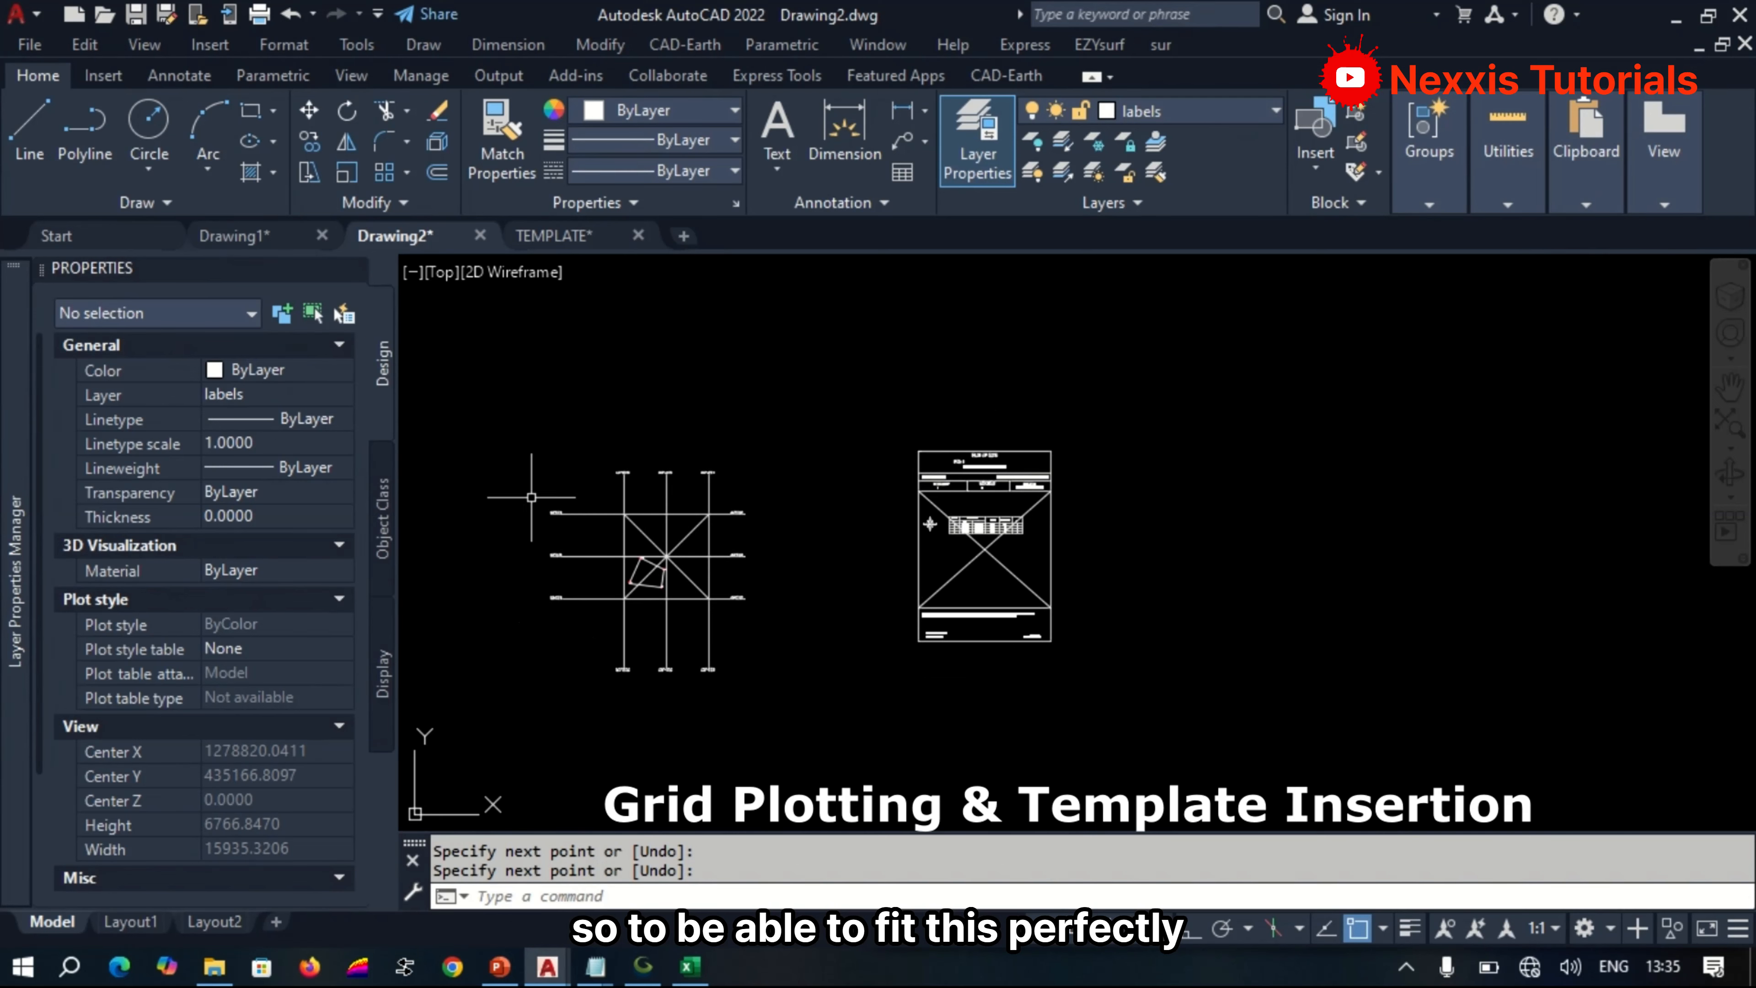
# Move the entire template, including its diagonals, from the crossing of its diagonals to the centre intersection of the grid.
pyautogui.scroll(2, 531, 583)
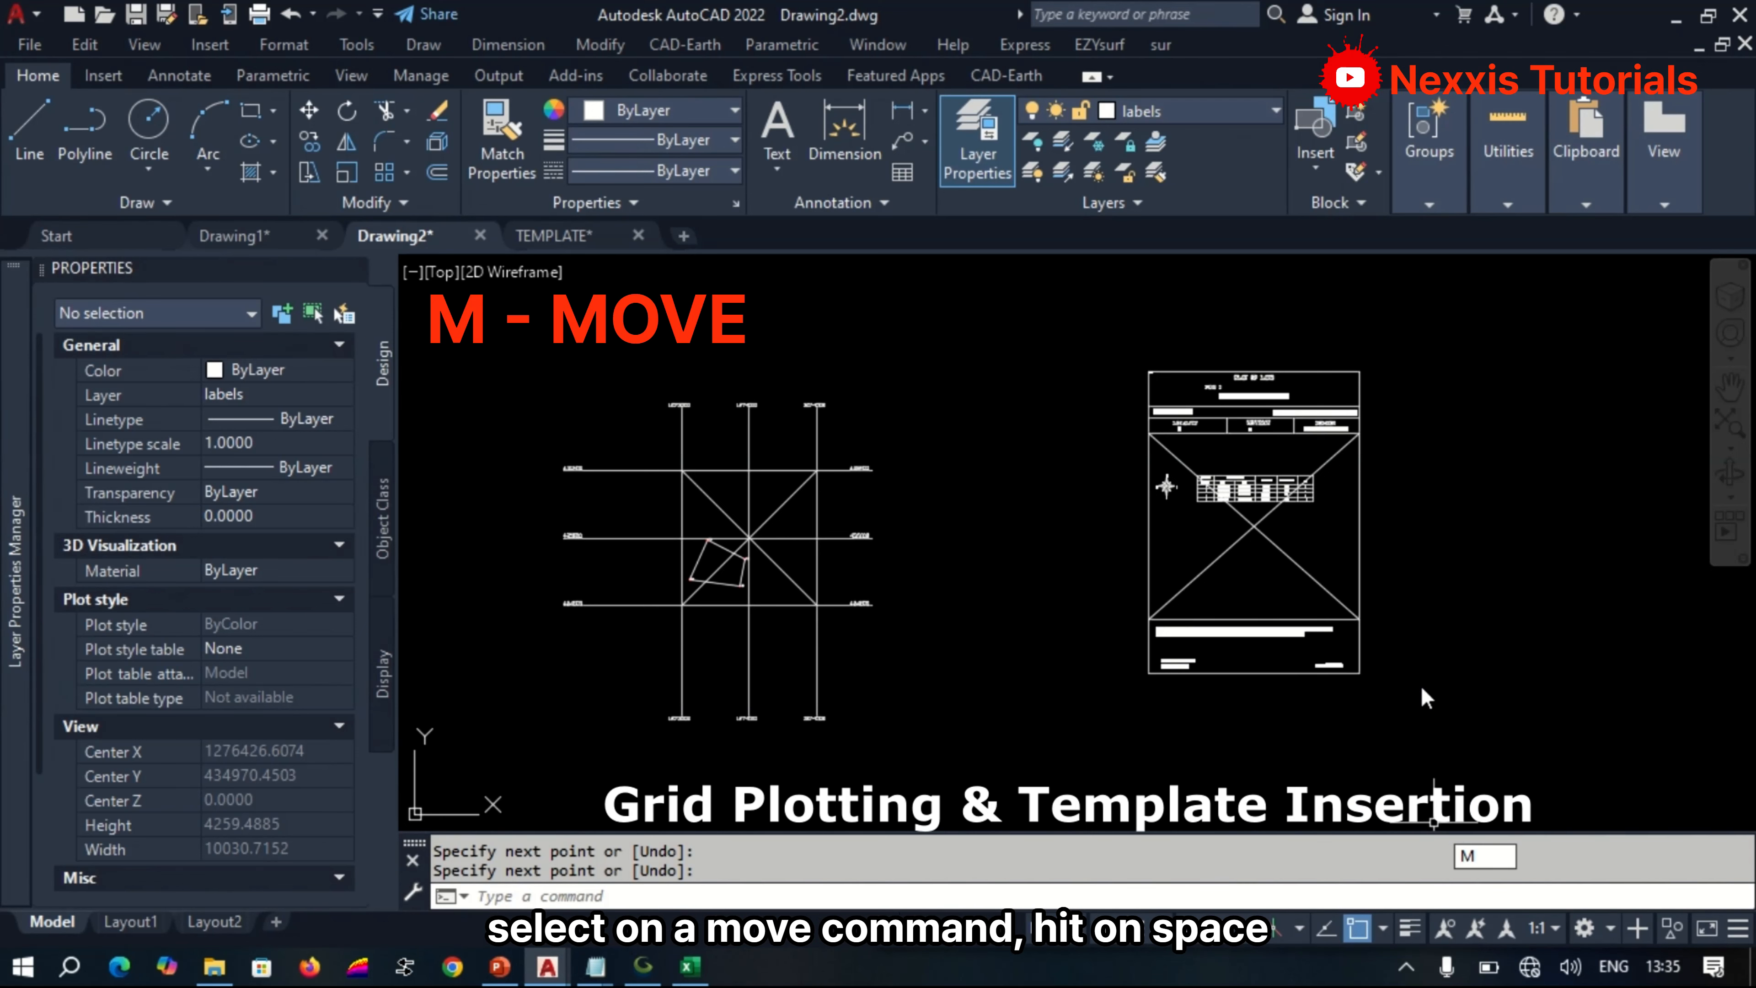
pyautogui.press('space')
pyautogui.click(1473, 739)
pyautogui.click(1050, 301)
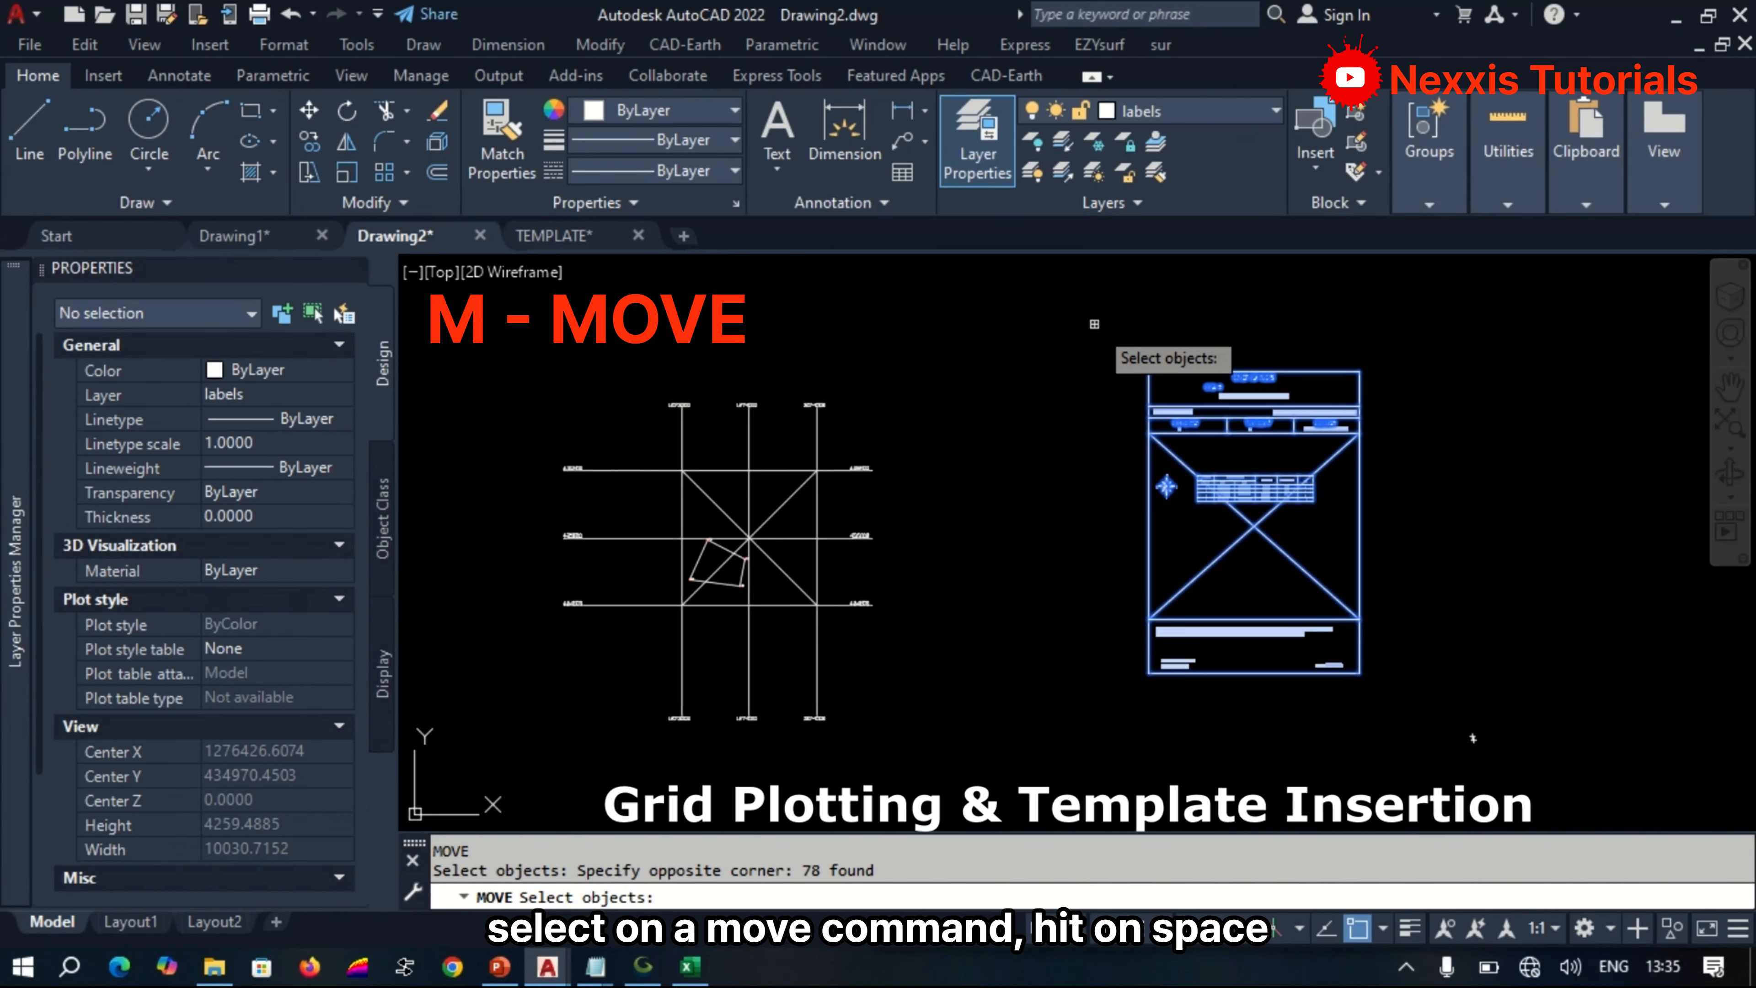
pyautogui.press('space')
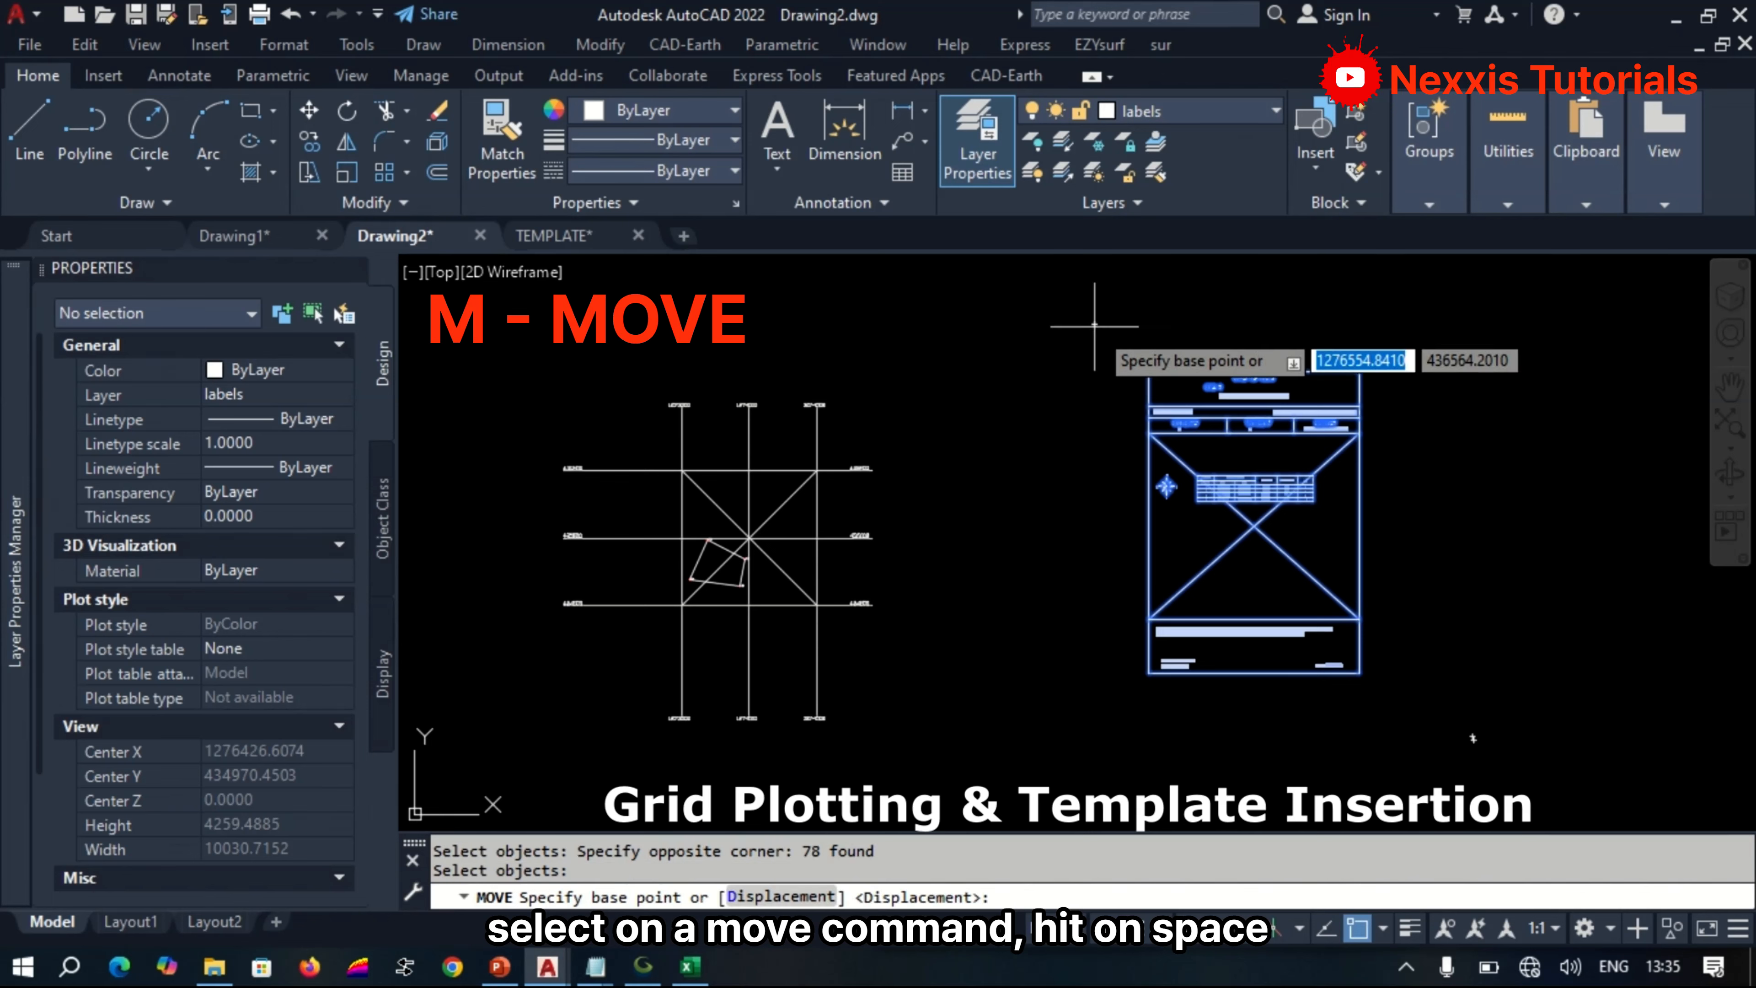
pyautogui.click(1253, 527)
pyautogui.scroll(5, 774, 517)
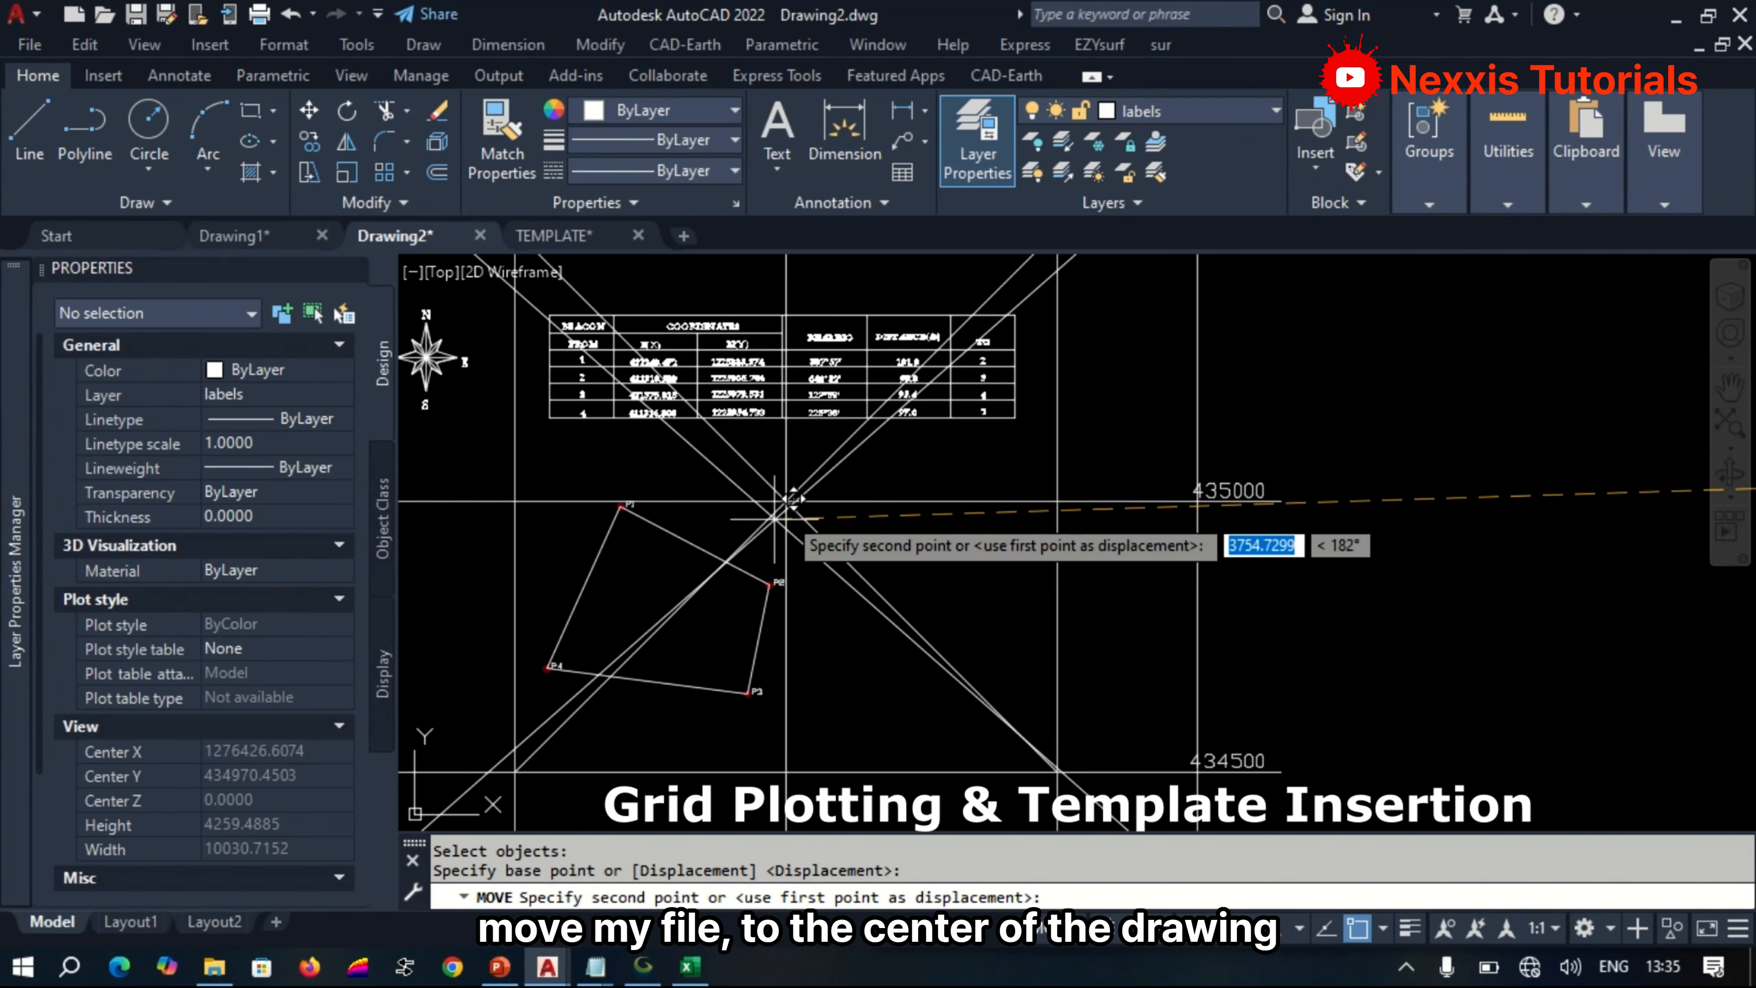
pyautogui.click(789, 502)
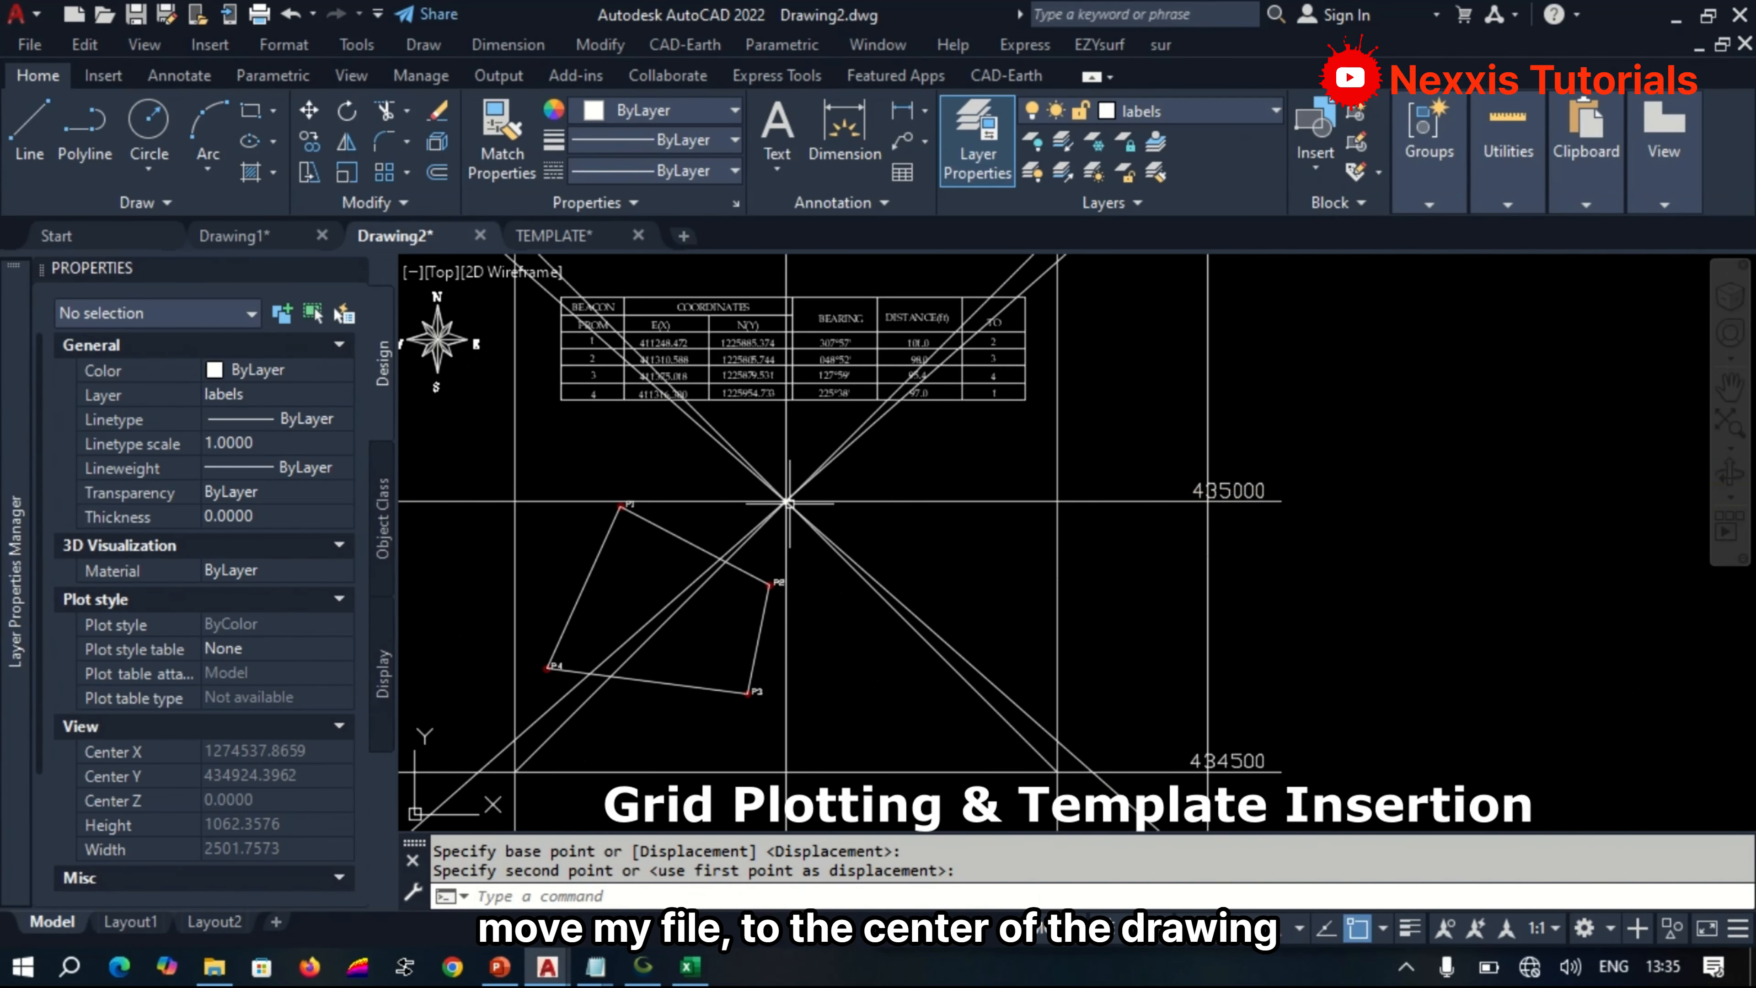
# Delete the four diagonal construction lines that cross at the centre of the grid and the template.
pyautogui.scroll(-4, 1050, 615)
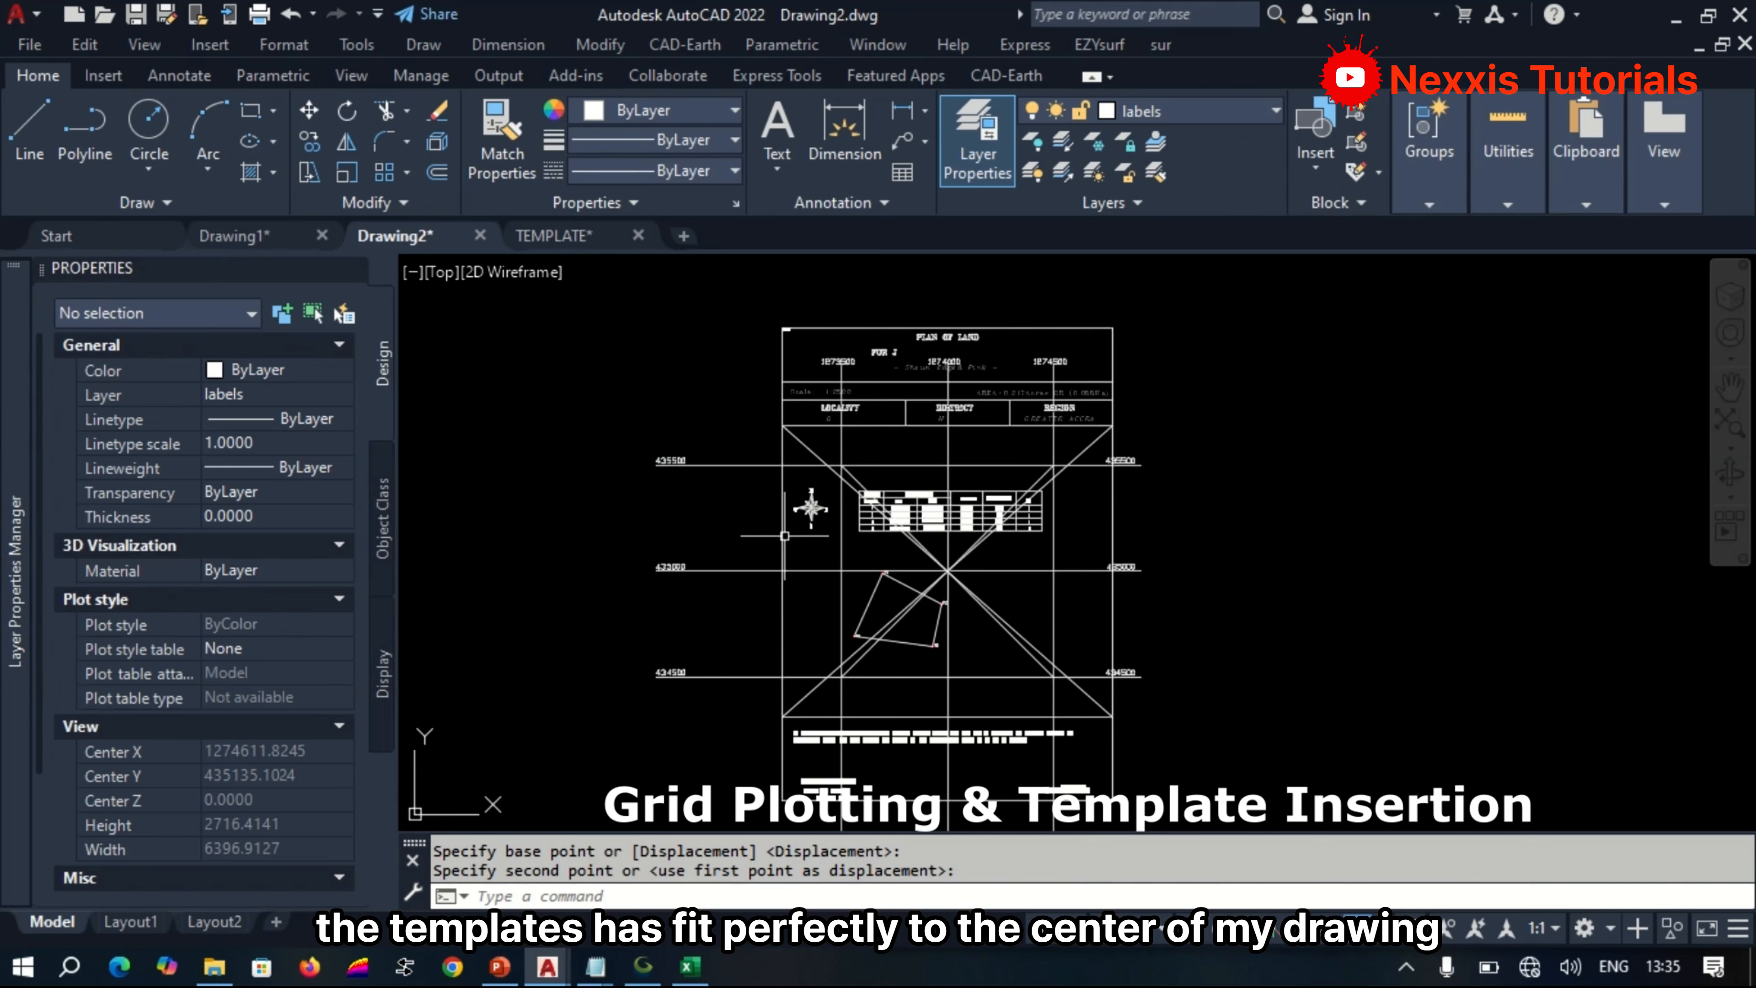
pyautogui.scroll(4, 954, 583)
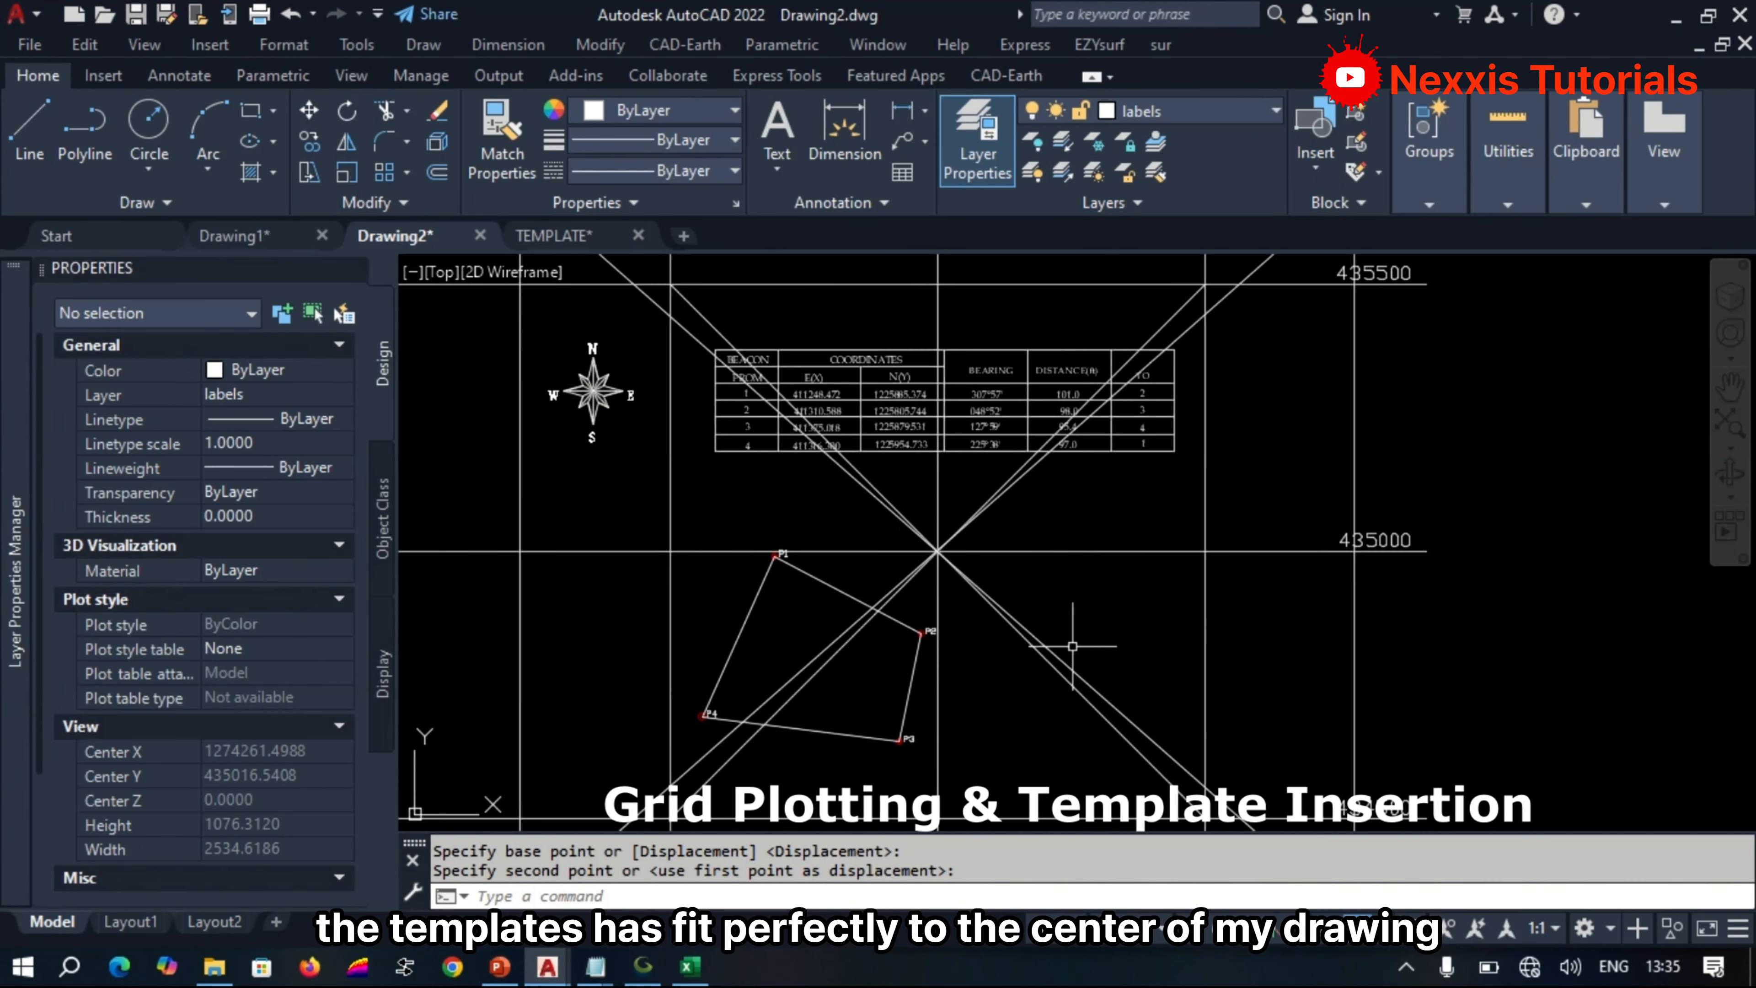
pyautogui.click(1166, 693)
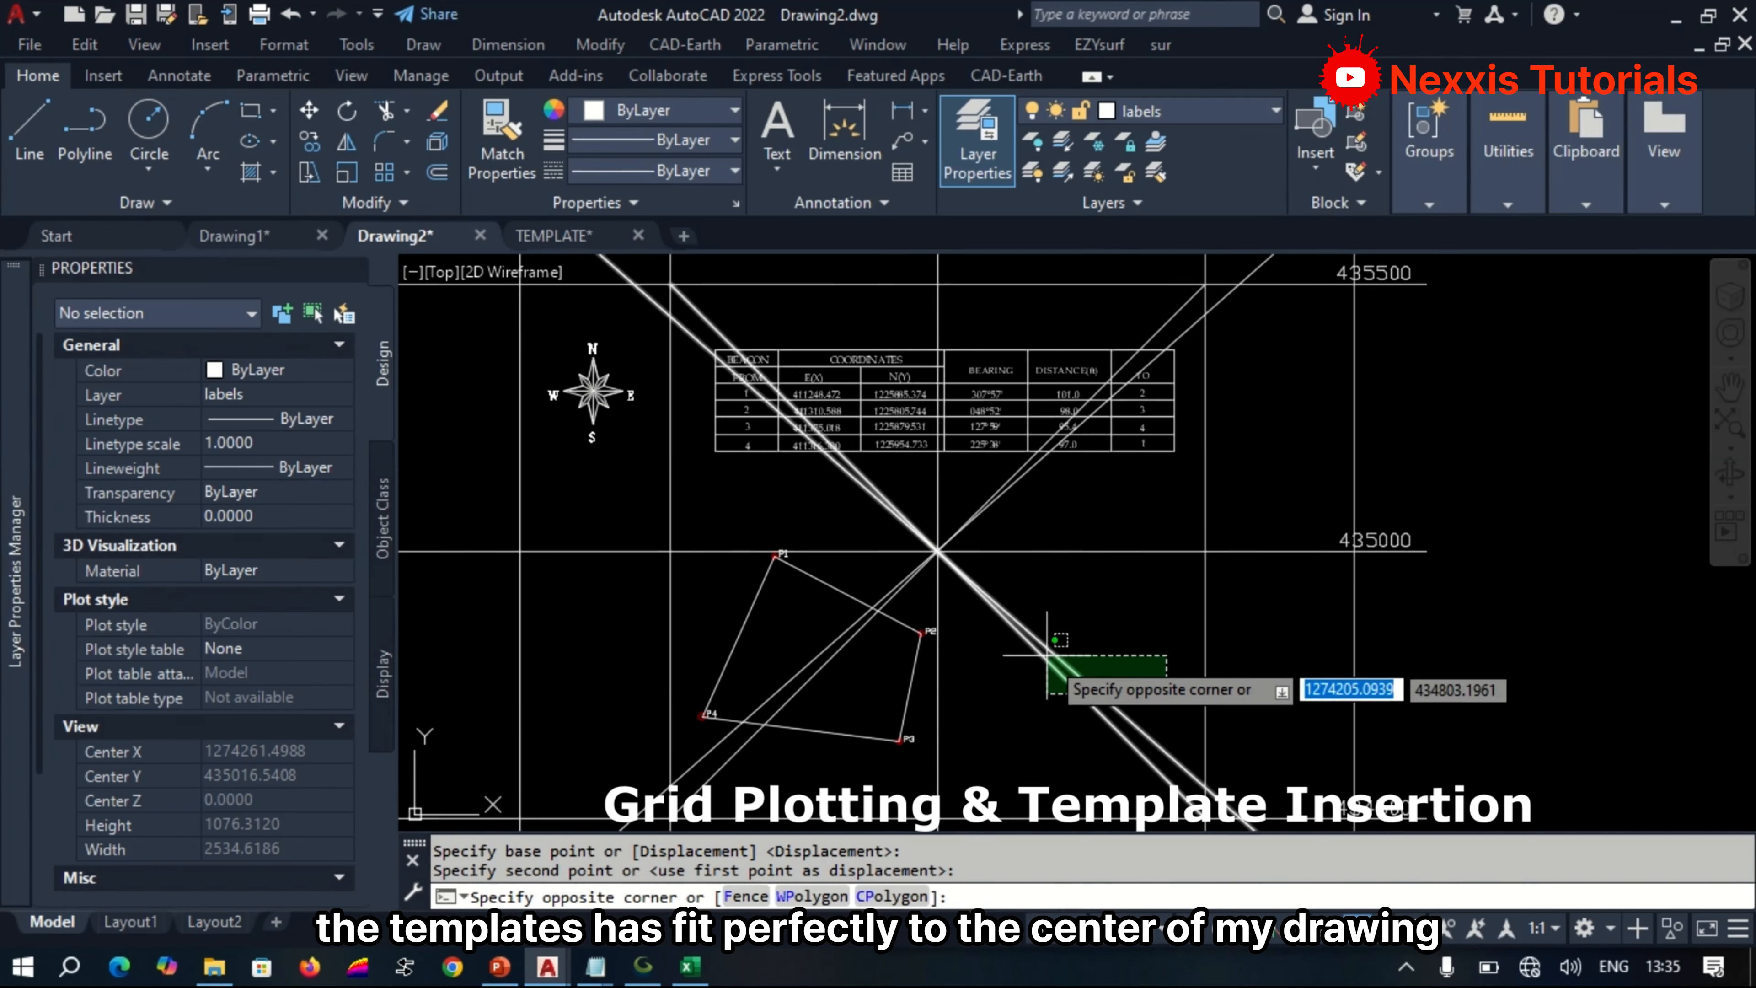
pyautogui.click(1041, 643)
pyautogui.scroll(3, 815, 688)
pyautogui.click(830, 715)
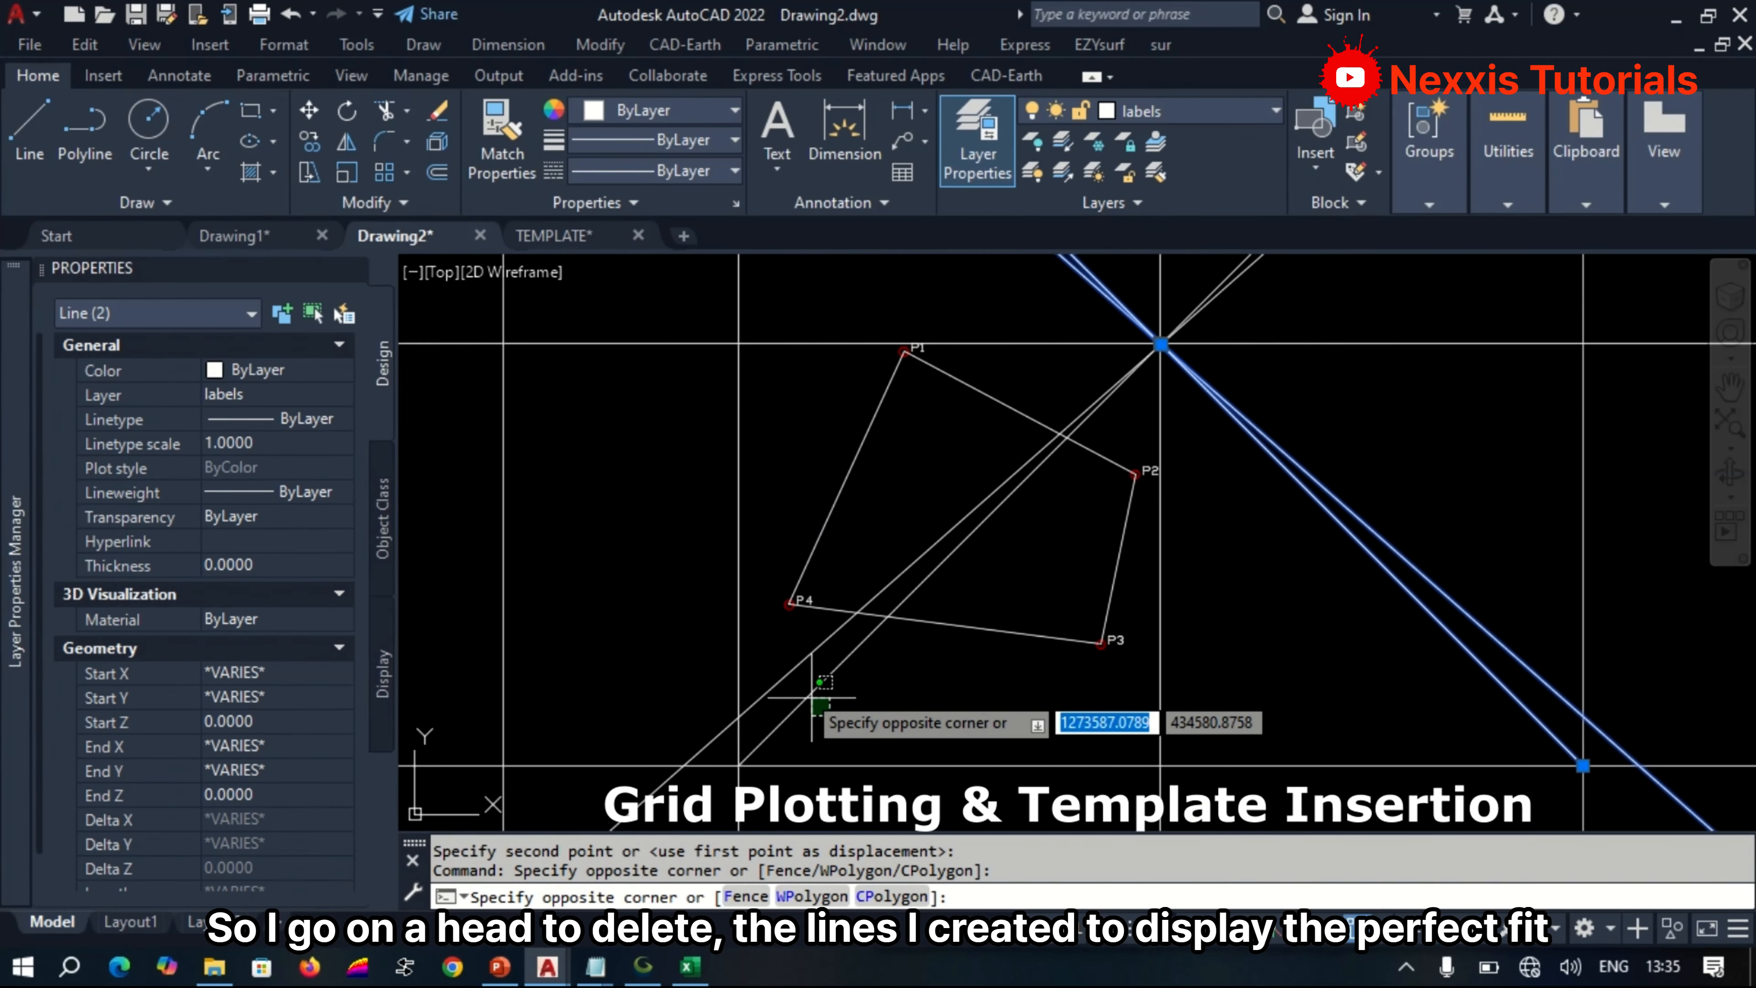
pyautogui.click(785, 666)
pyautogui.press('Delete')
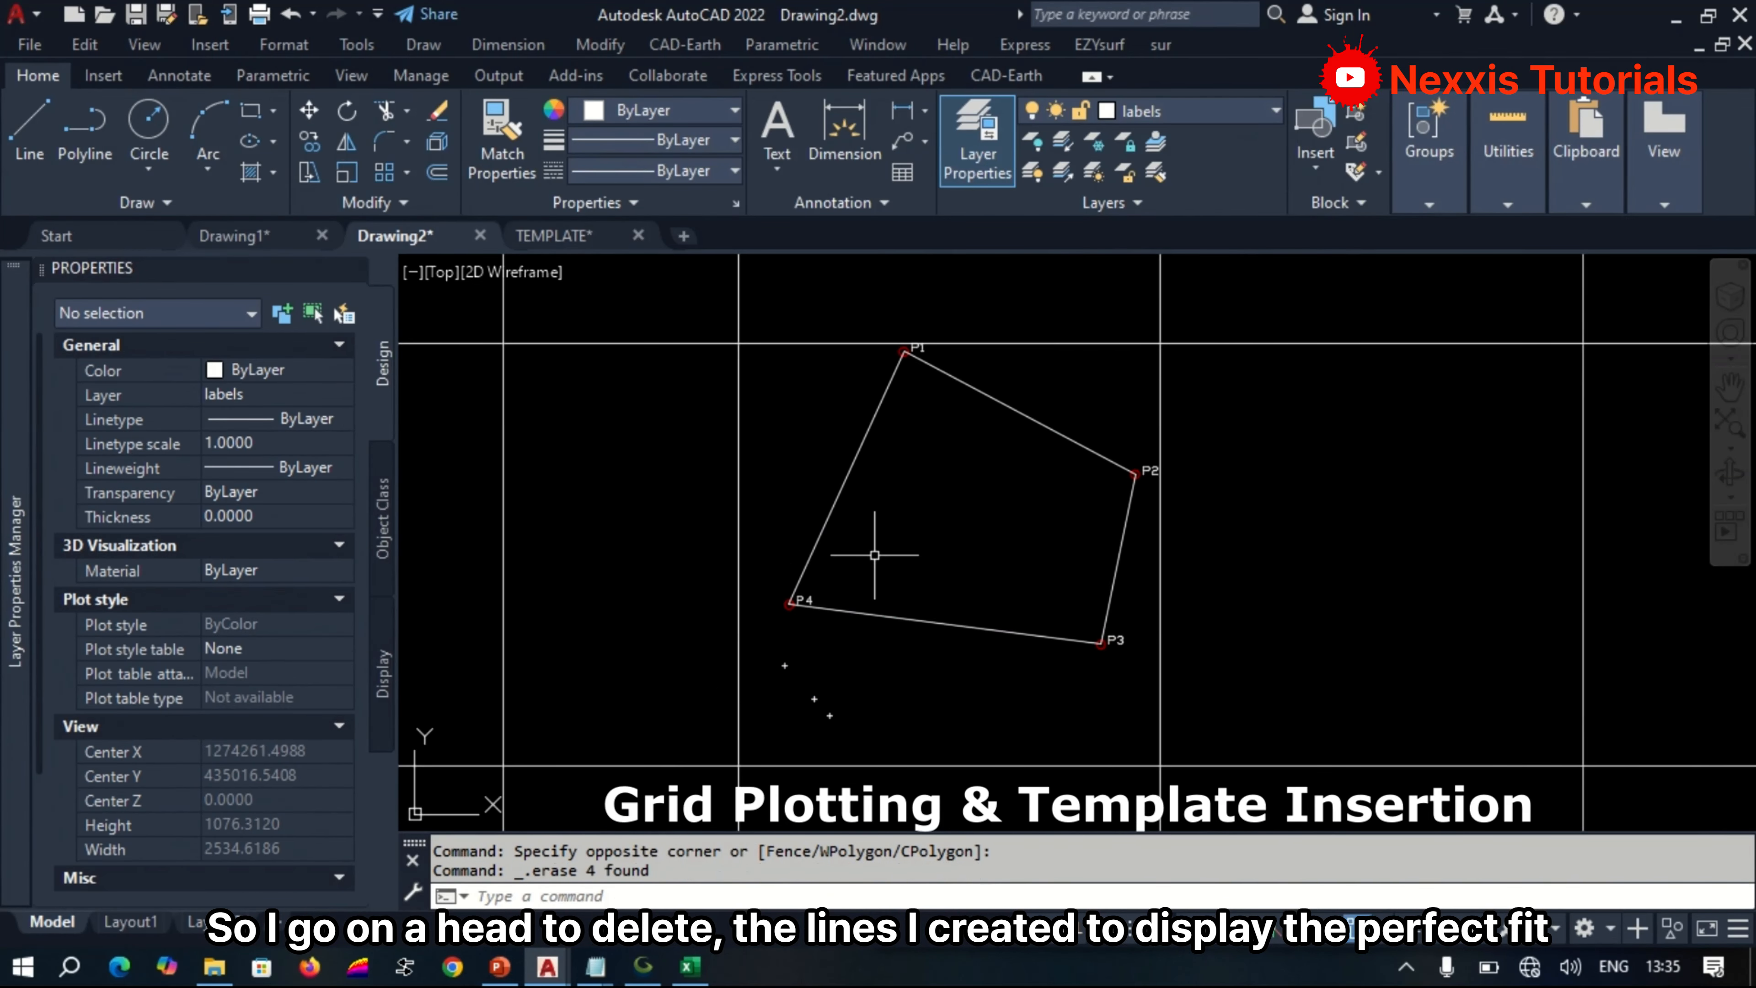
# Trim the ends of the three horizontal grid lines that extend beyond both sides of the template frame.
pyautogui.scroll(-5, 839, 631)
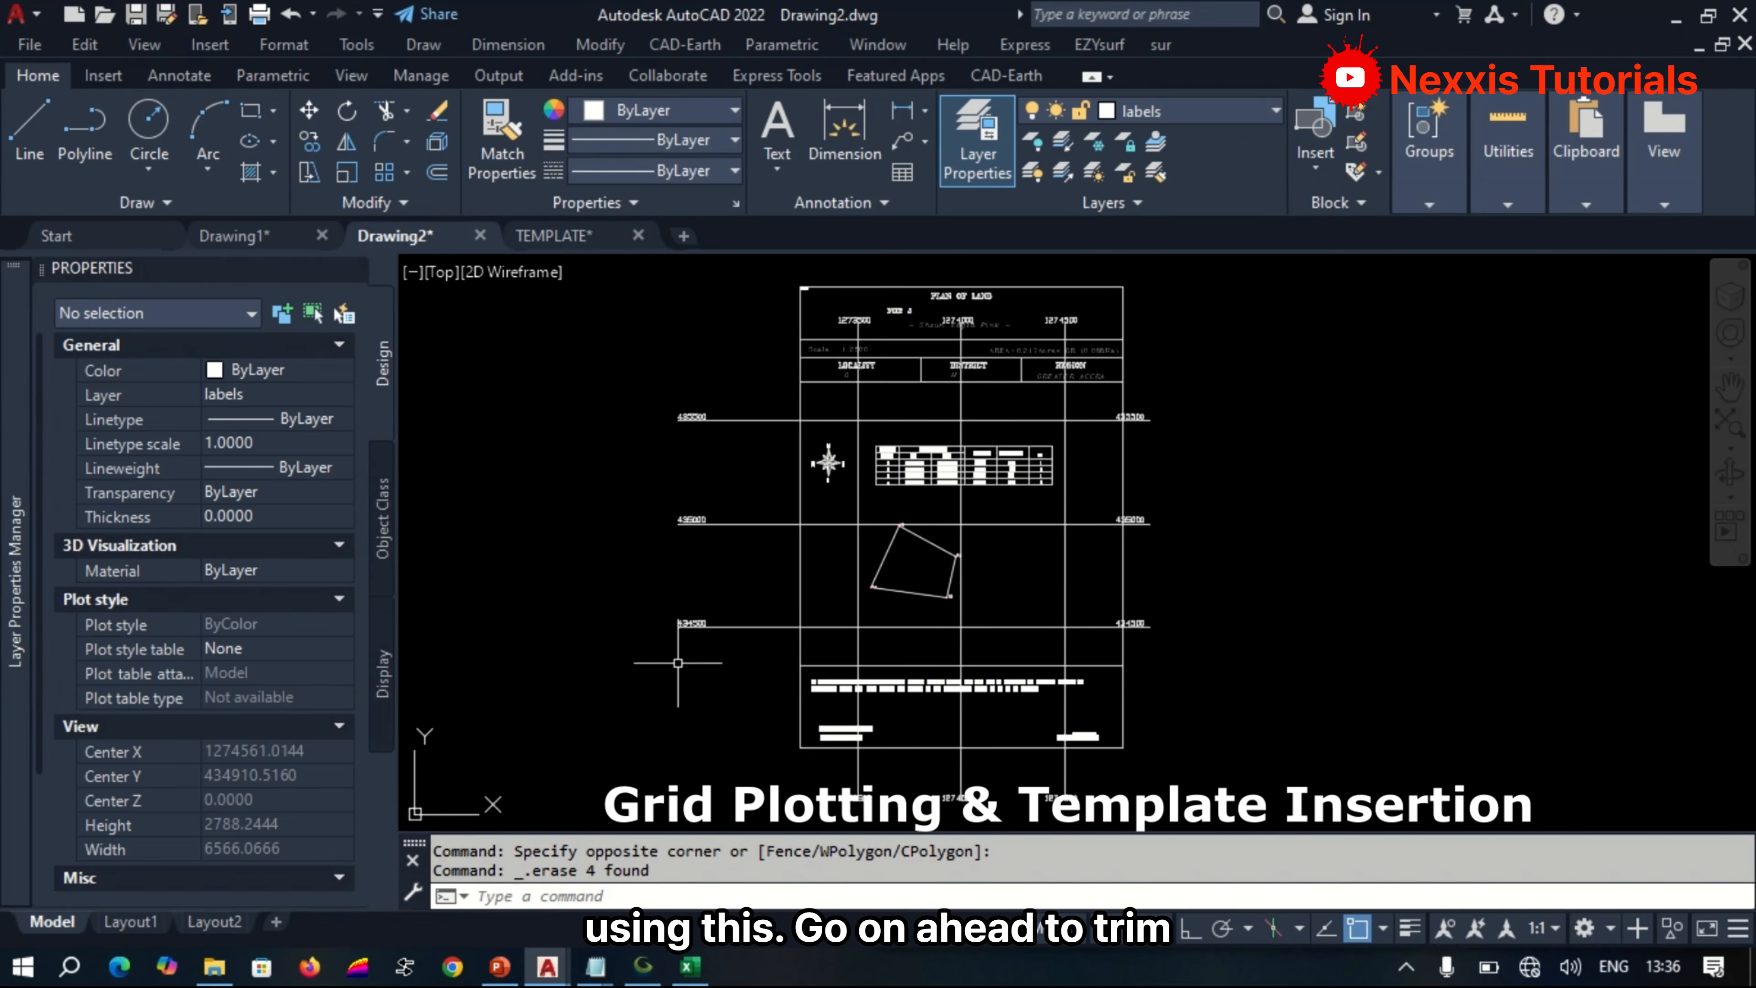
pyautogui.scroll(2, 678, 662)
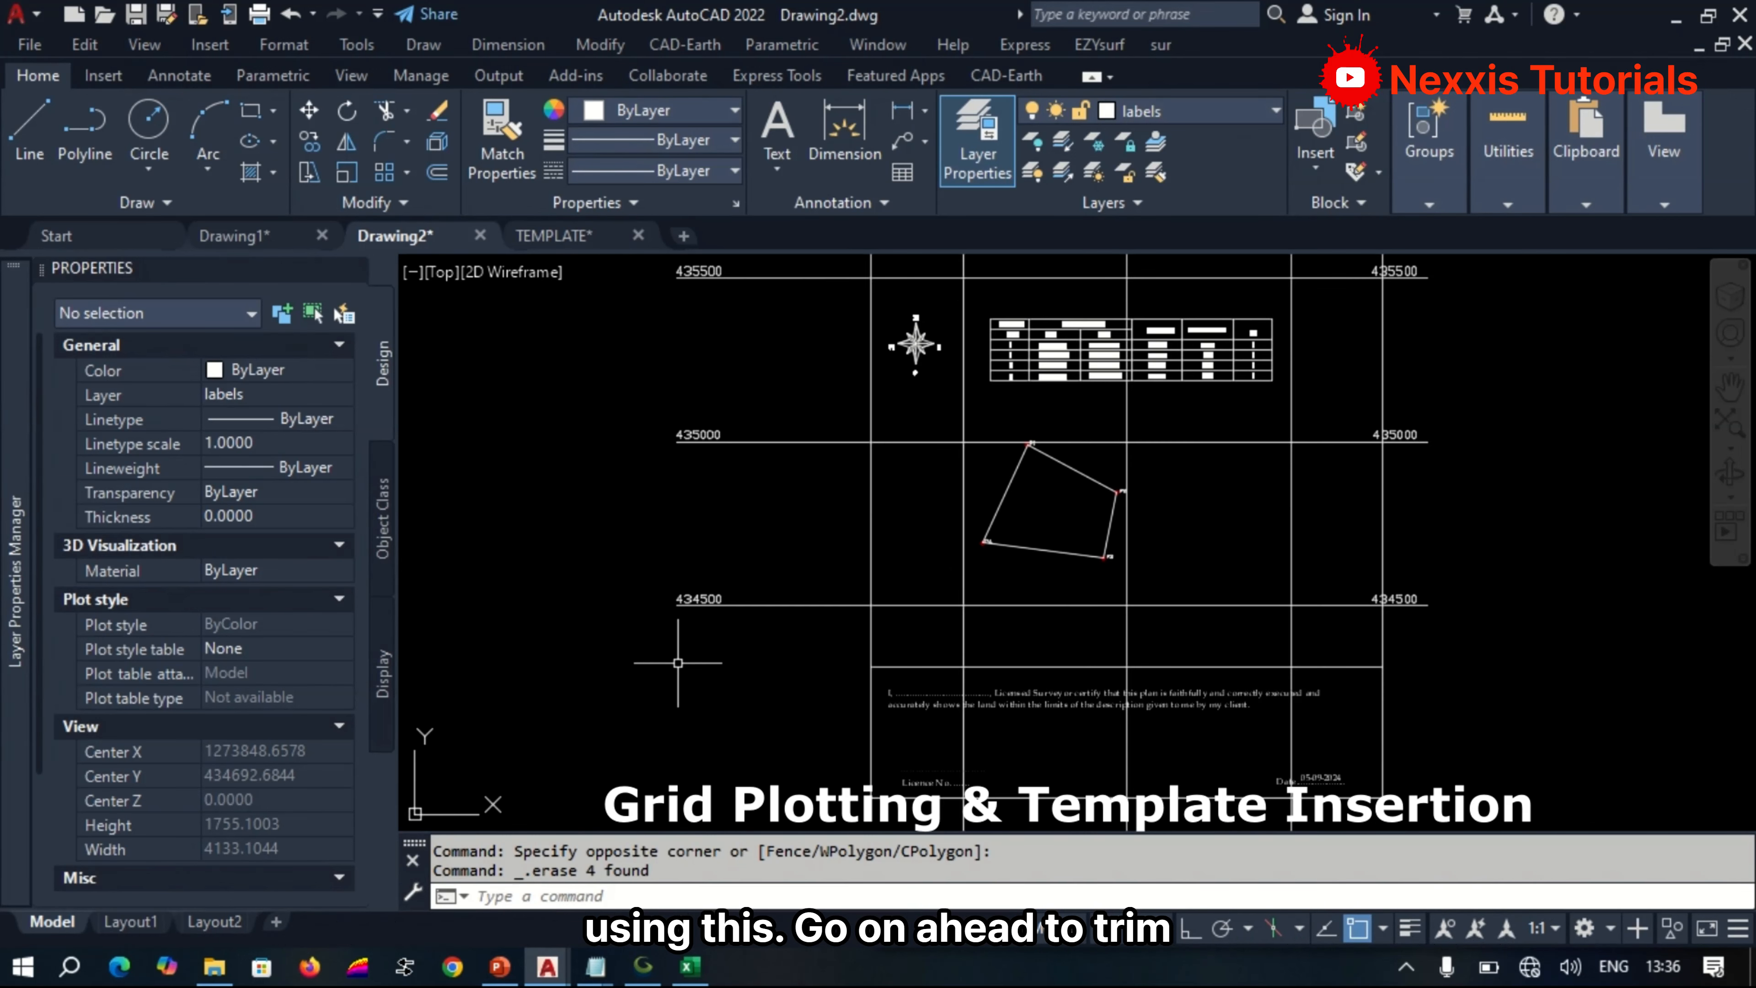
pyautogui.write('t')
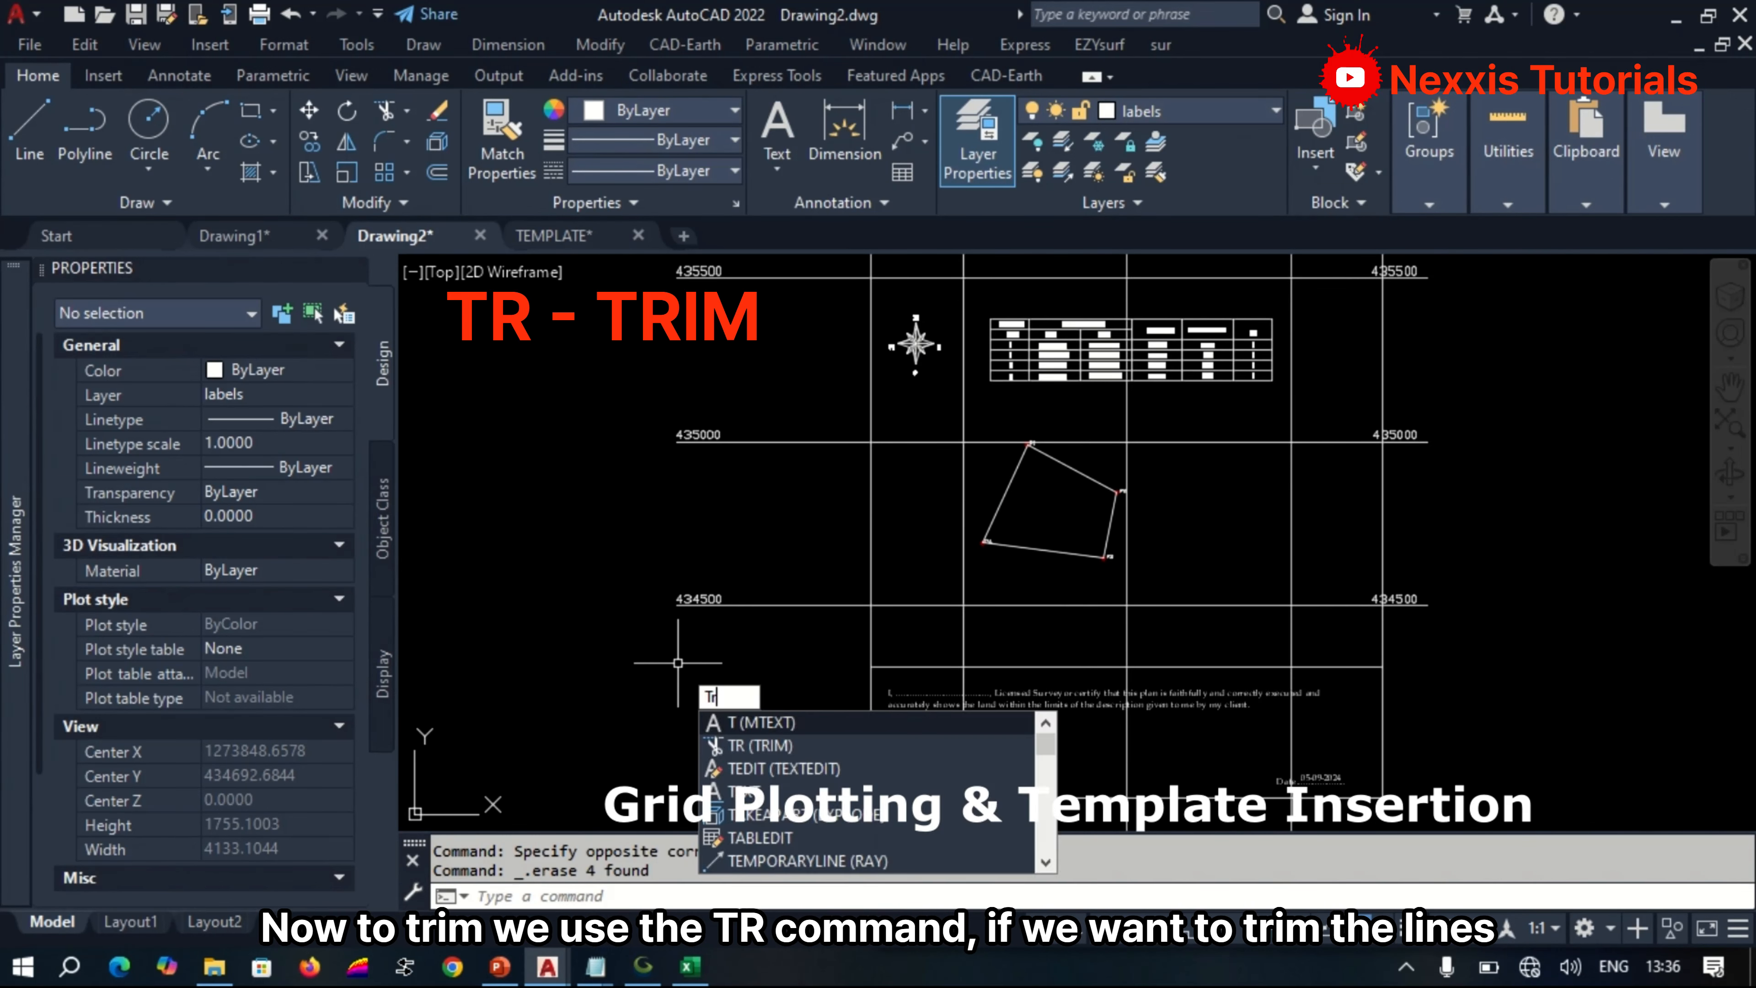
pyautogui.write('r')
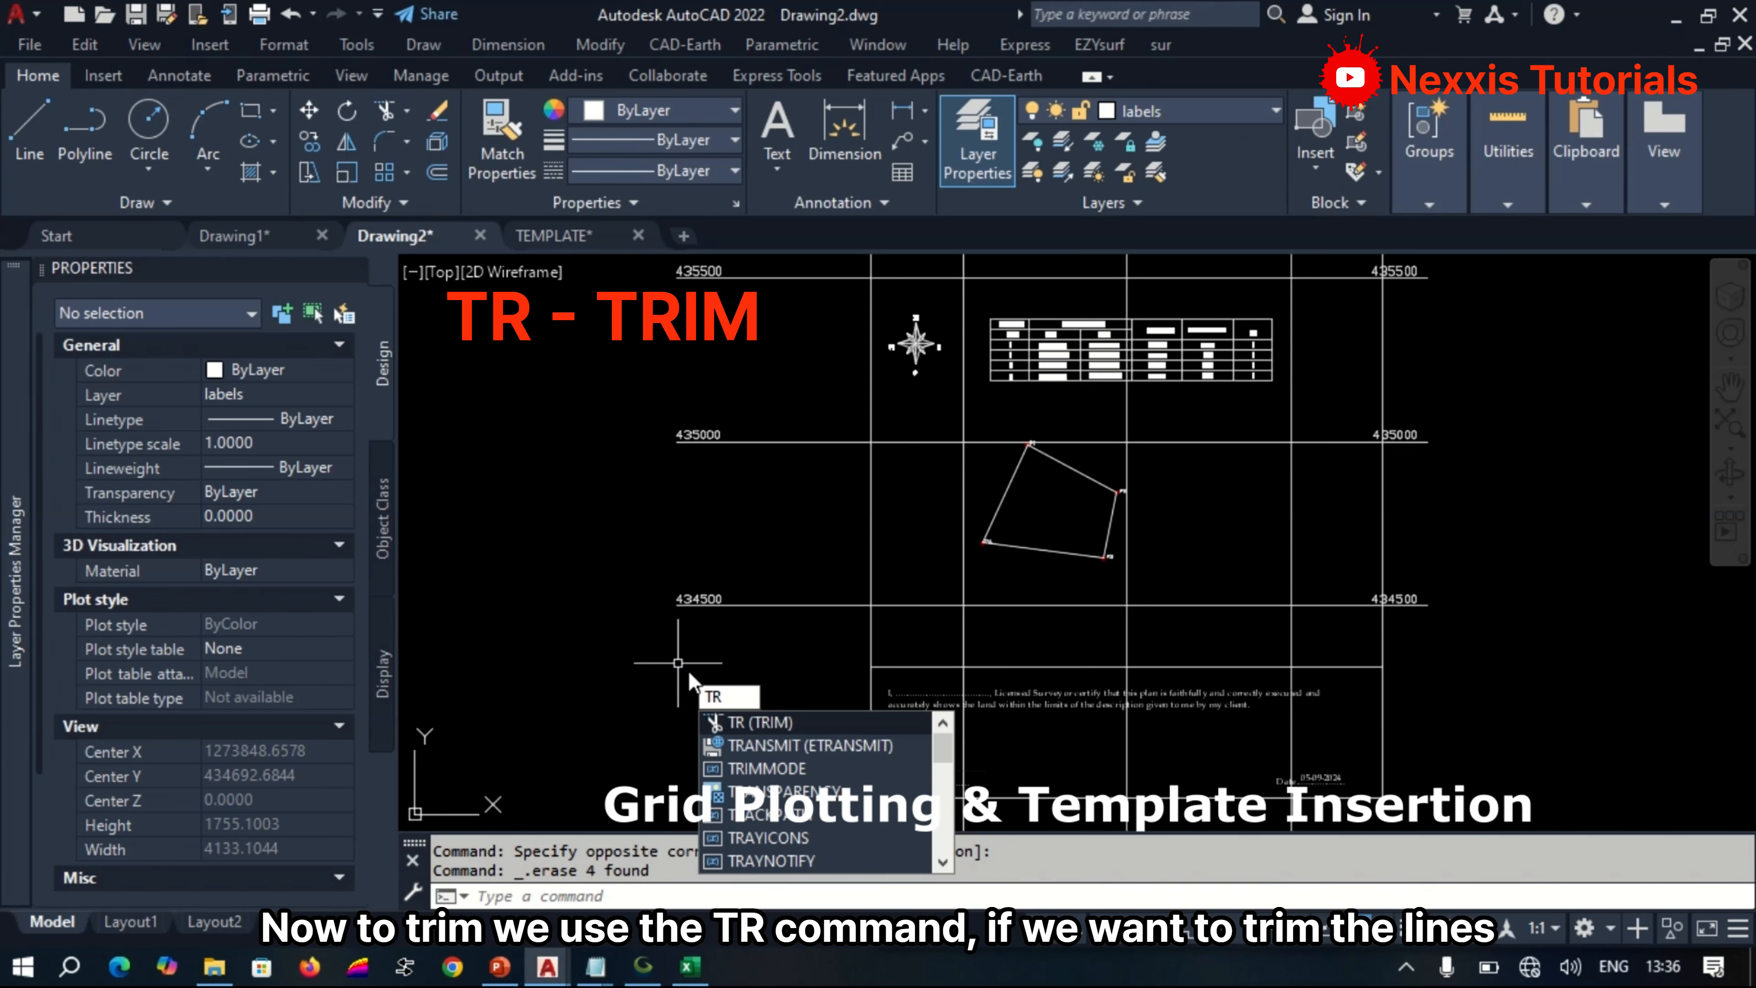
pyautogui.click(747, 723)
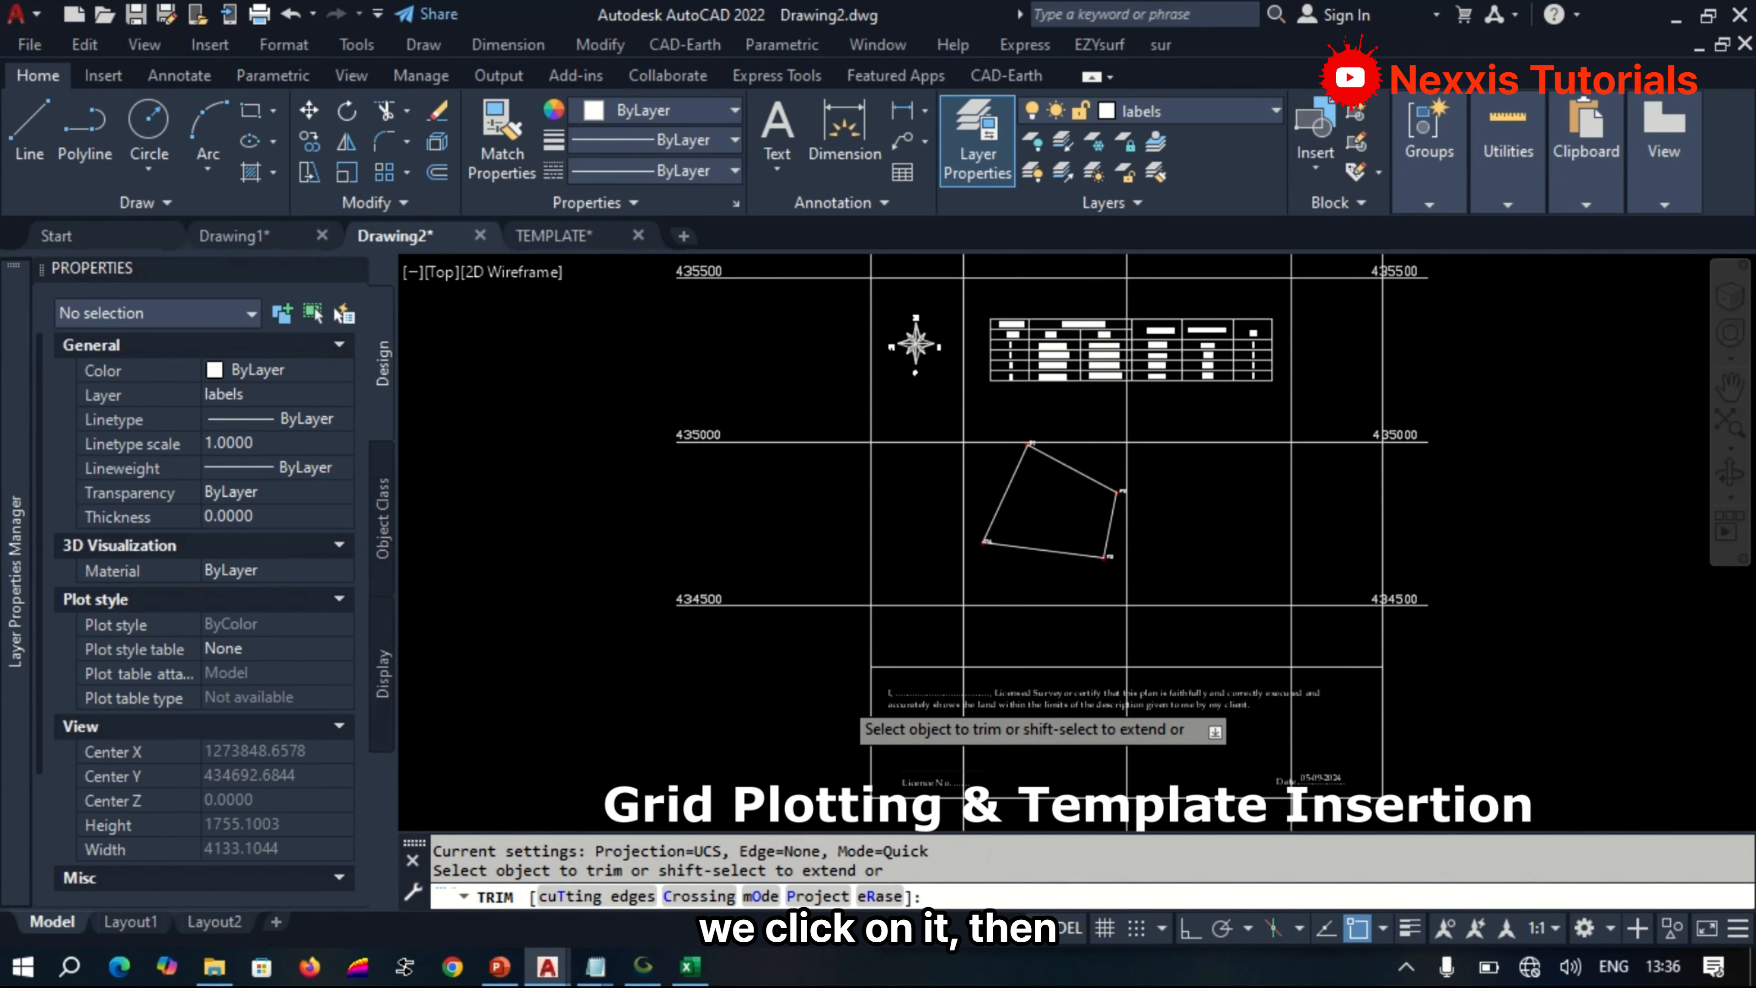
pyautogui.scroll(-2, 805, 675)
pyautogui.moveTo(830, 671); pyautogui.dragTo(835, 393)
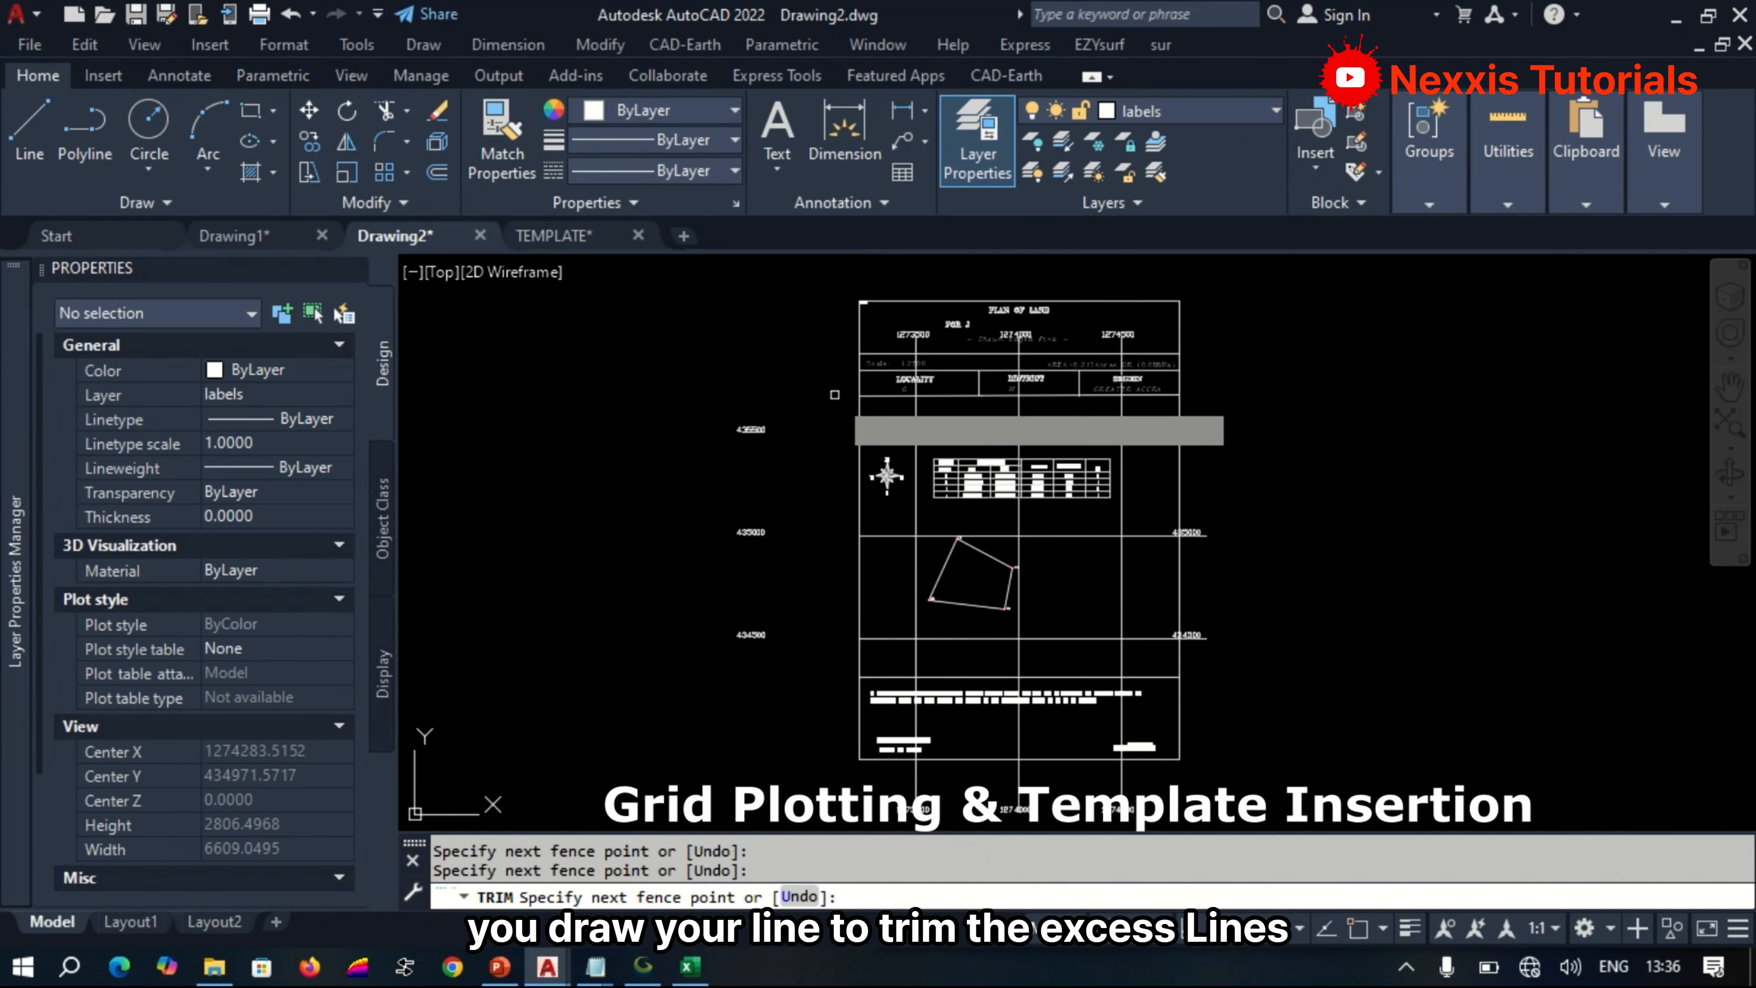
pyautogui.scroll(1, 1193, 664)
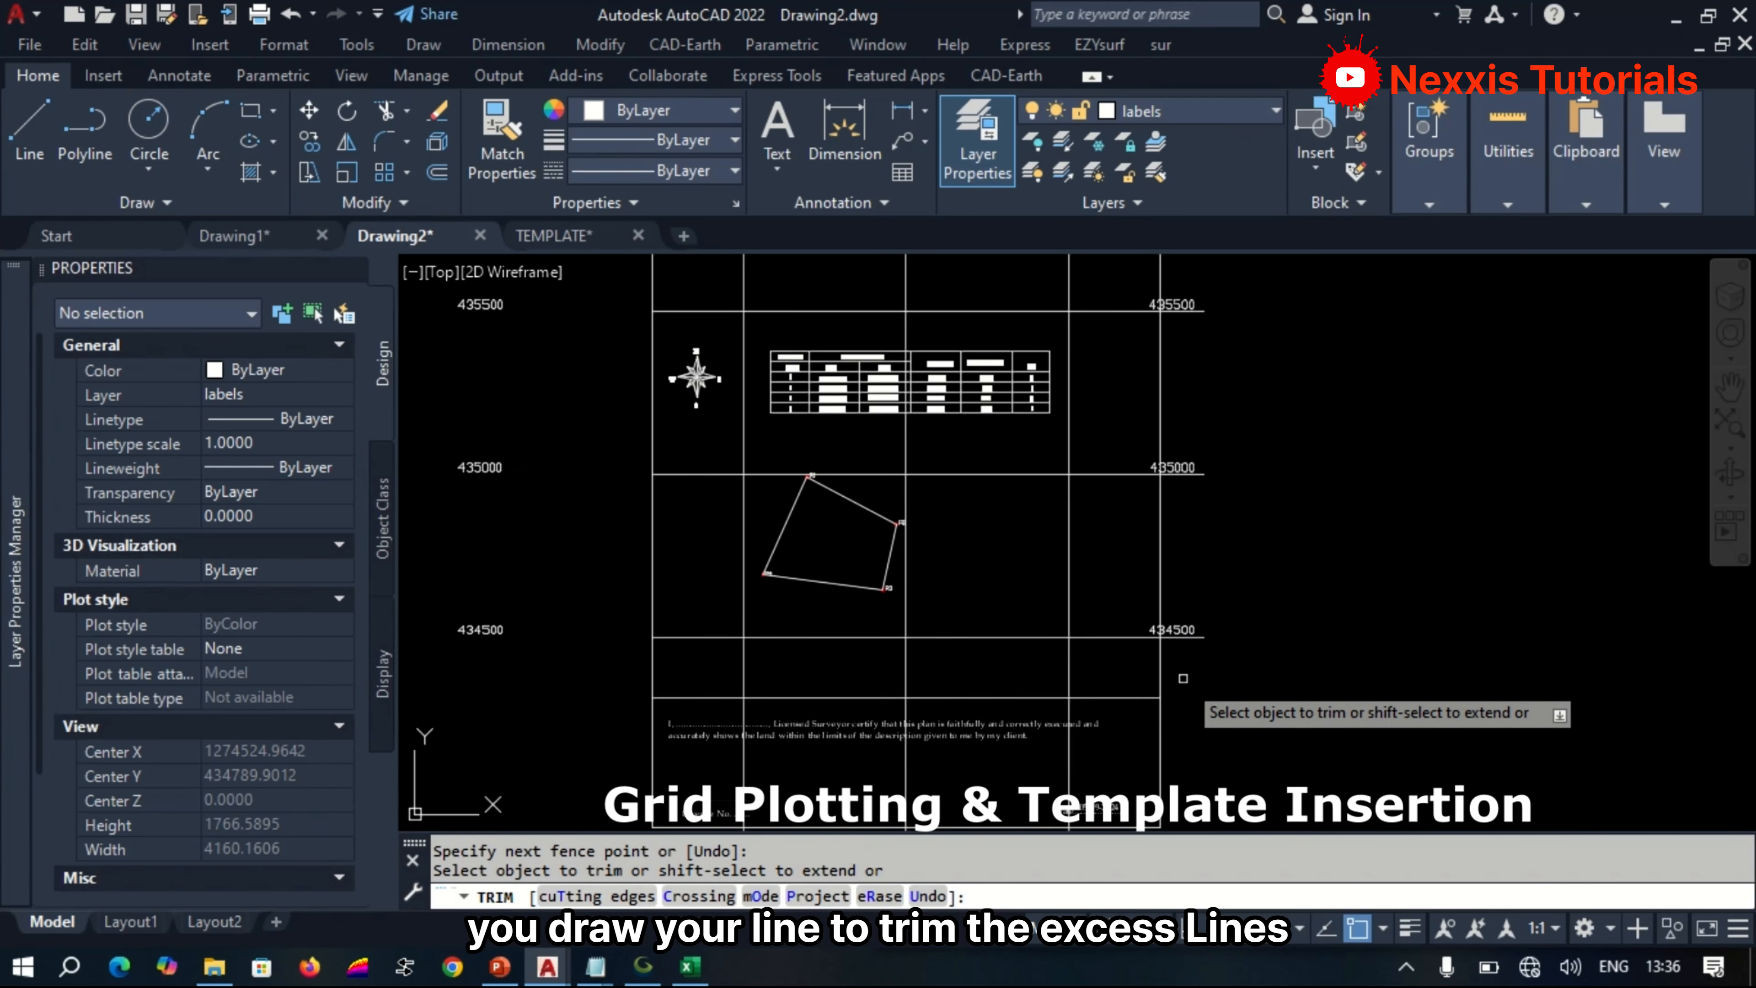
pyautogui.scroll(1, 1183, 681)
pyautogui.moveTo(1179, 682); pyautogui.dragTo(1189, 291)
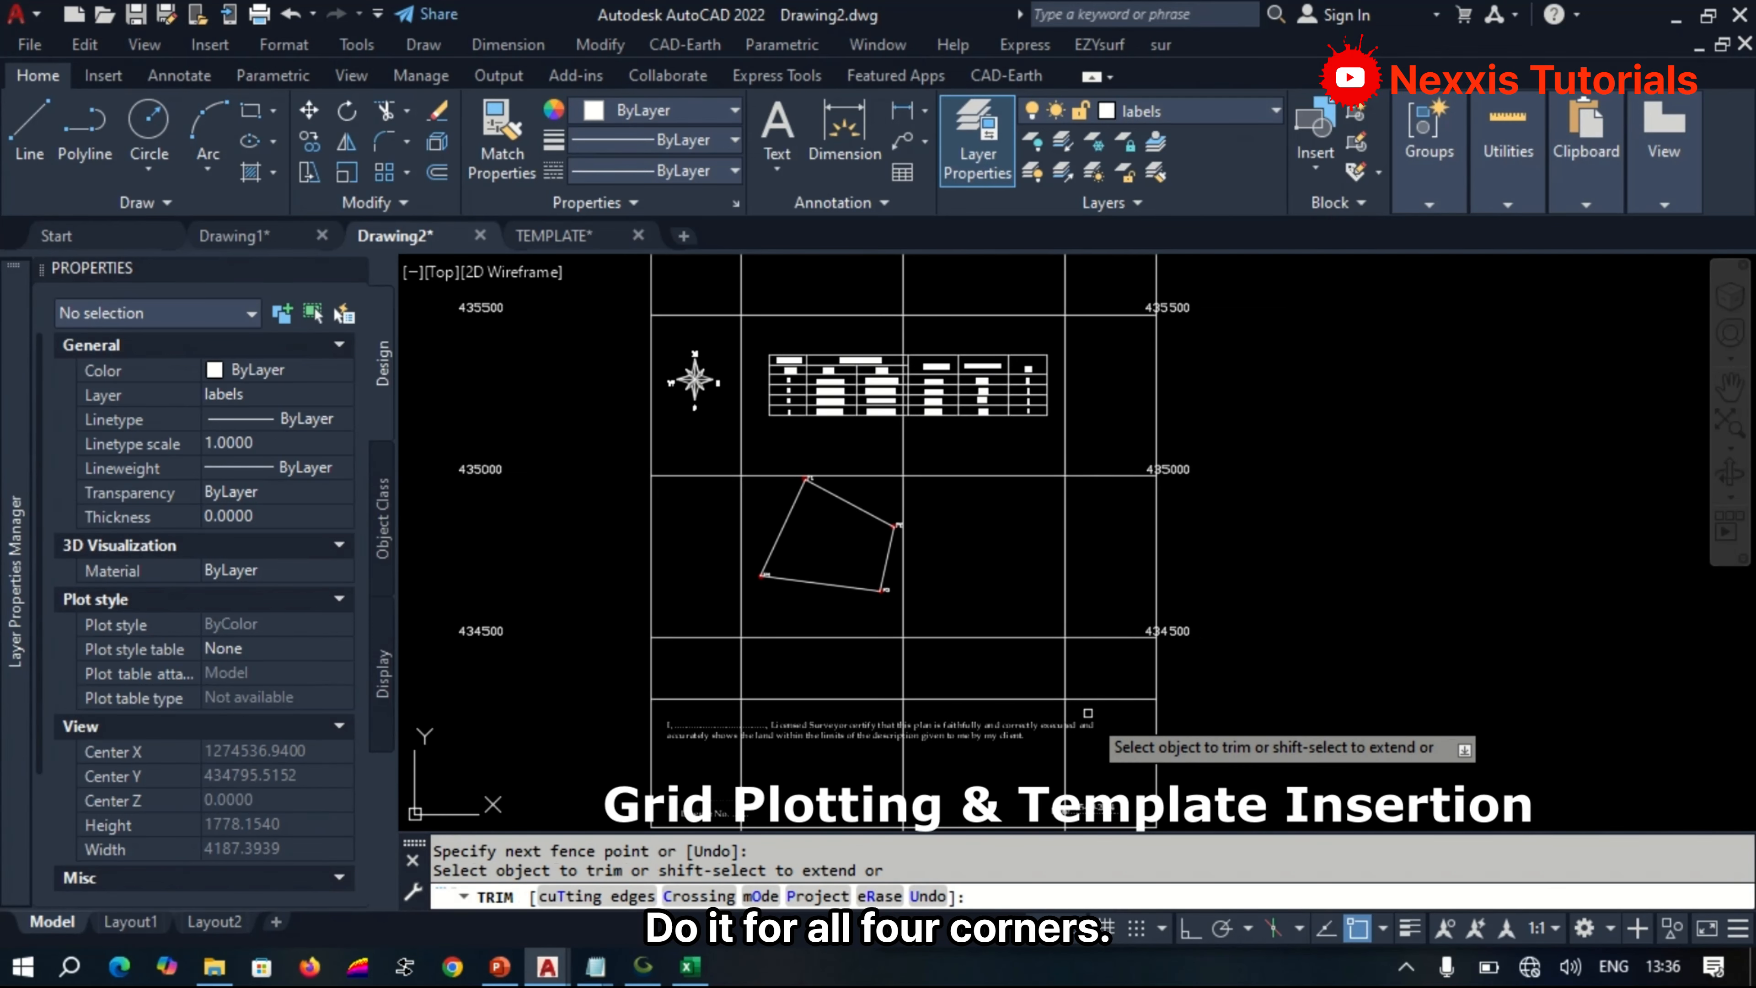
# Trim the three vertical grid lines where they leave the map area into the certification block and the header block.
pyautogui.moveTo(1087, 713); pyautogui.dragTo(729, 717)
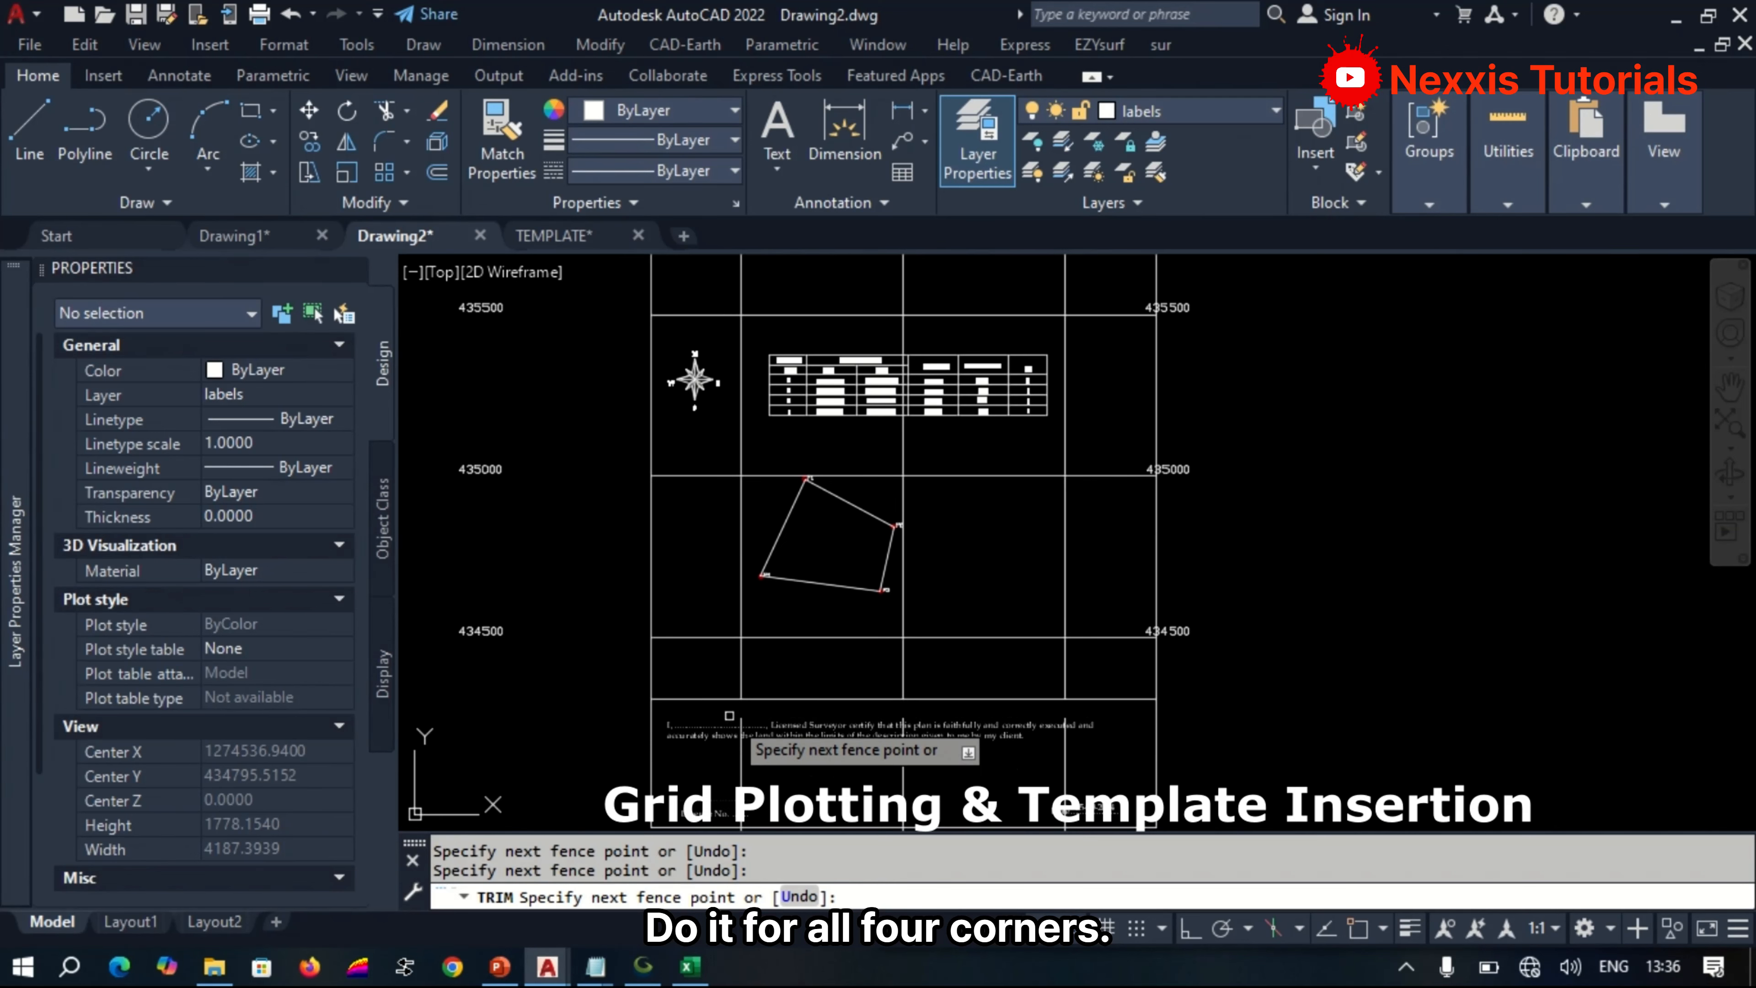
pyautogui.scroll(-2, 1044, 795)
pyautogui.scroll(8, 987, 419)
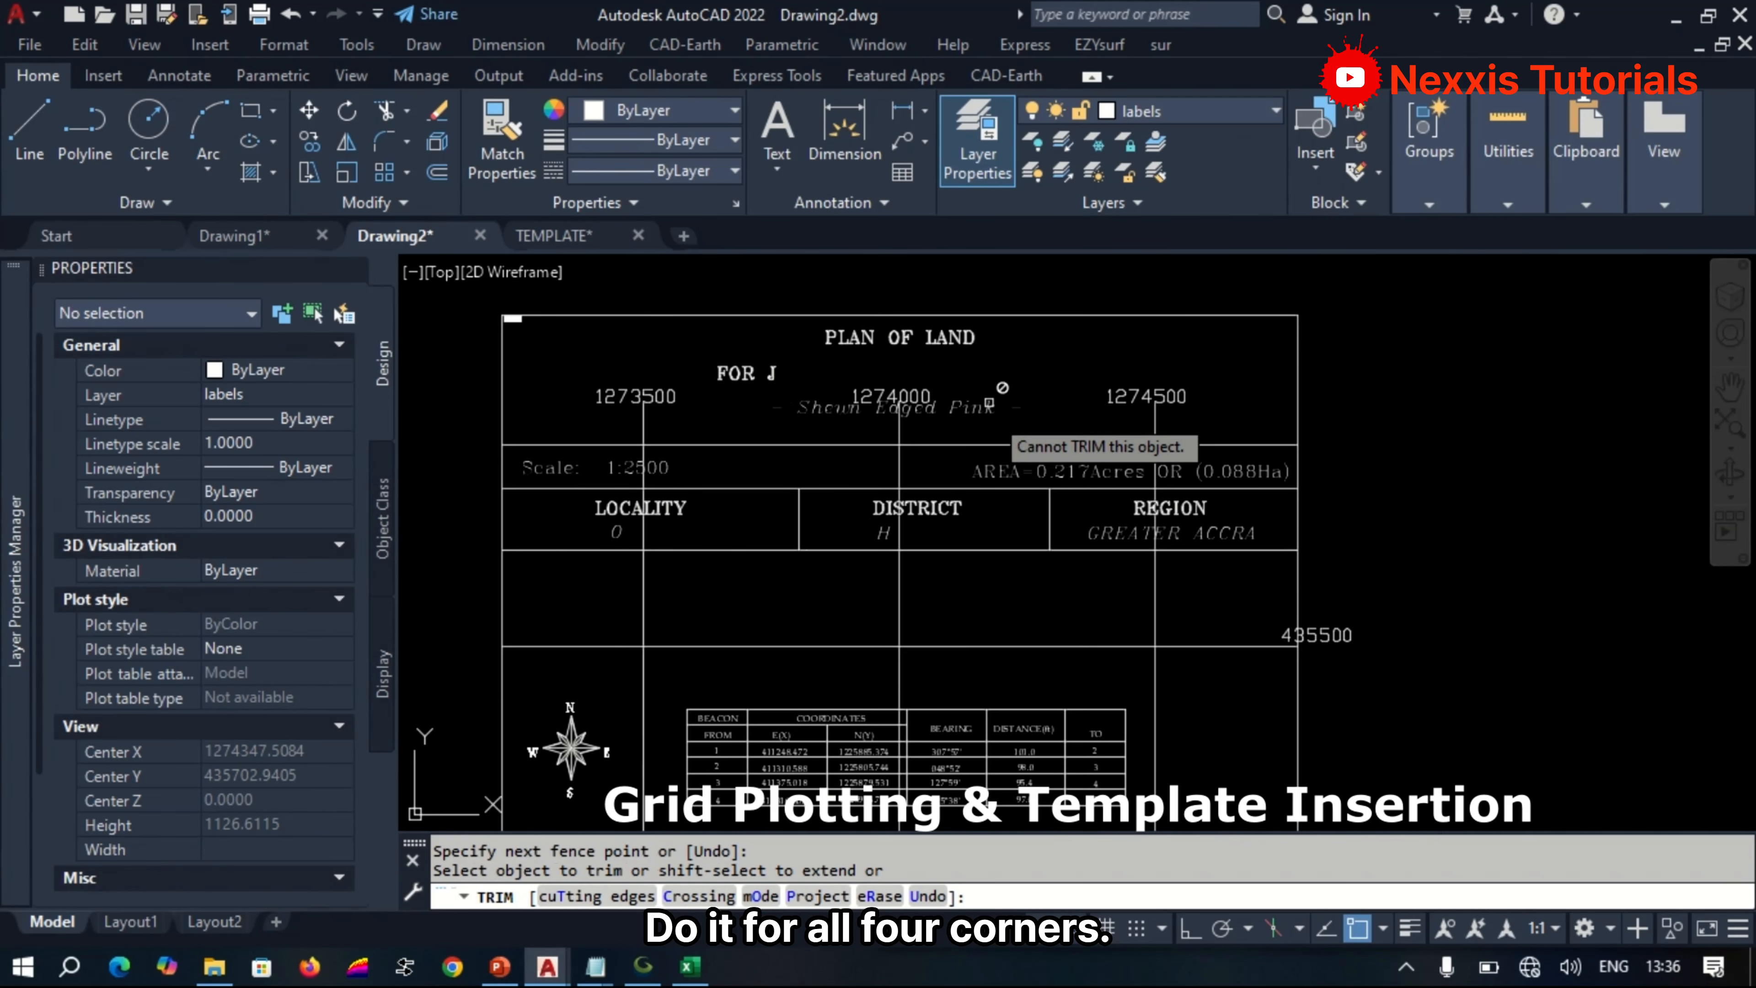
pyautogui.moveTo(1172, 545); pyautogui.dragTo(959, 559)
pyautogui.scroll(-4, 1322, 564)
pyautogui.scroll(2, 1000, 550)
pyautogui.moveTo(608, 554)
pyautogui.mouseDown()
pyautogui.moveTo(575, 554)
pyautogui.moveTo(608, 554)
pyautogui.mouseUp()
pyautogui.scroll(-8, 746, 508)
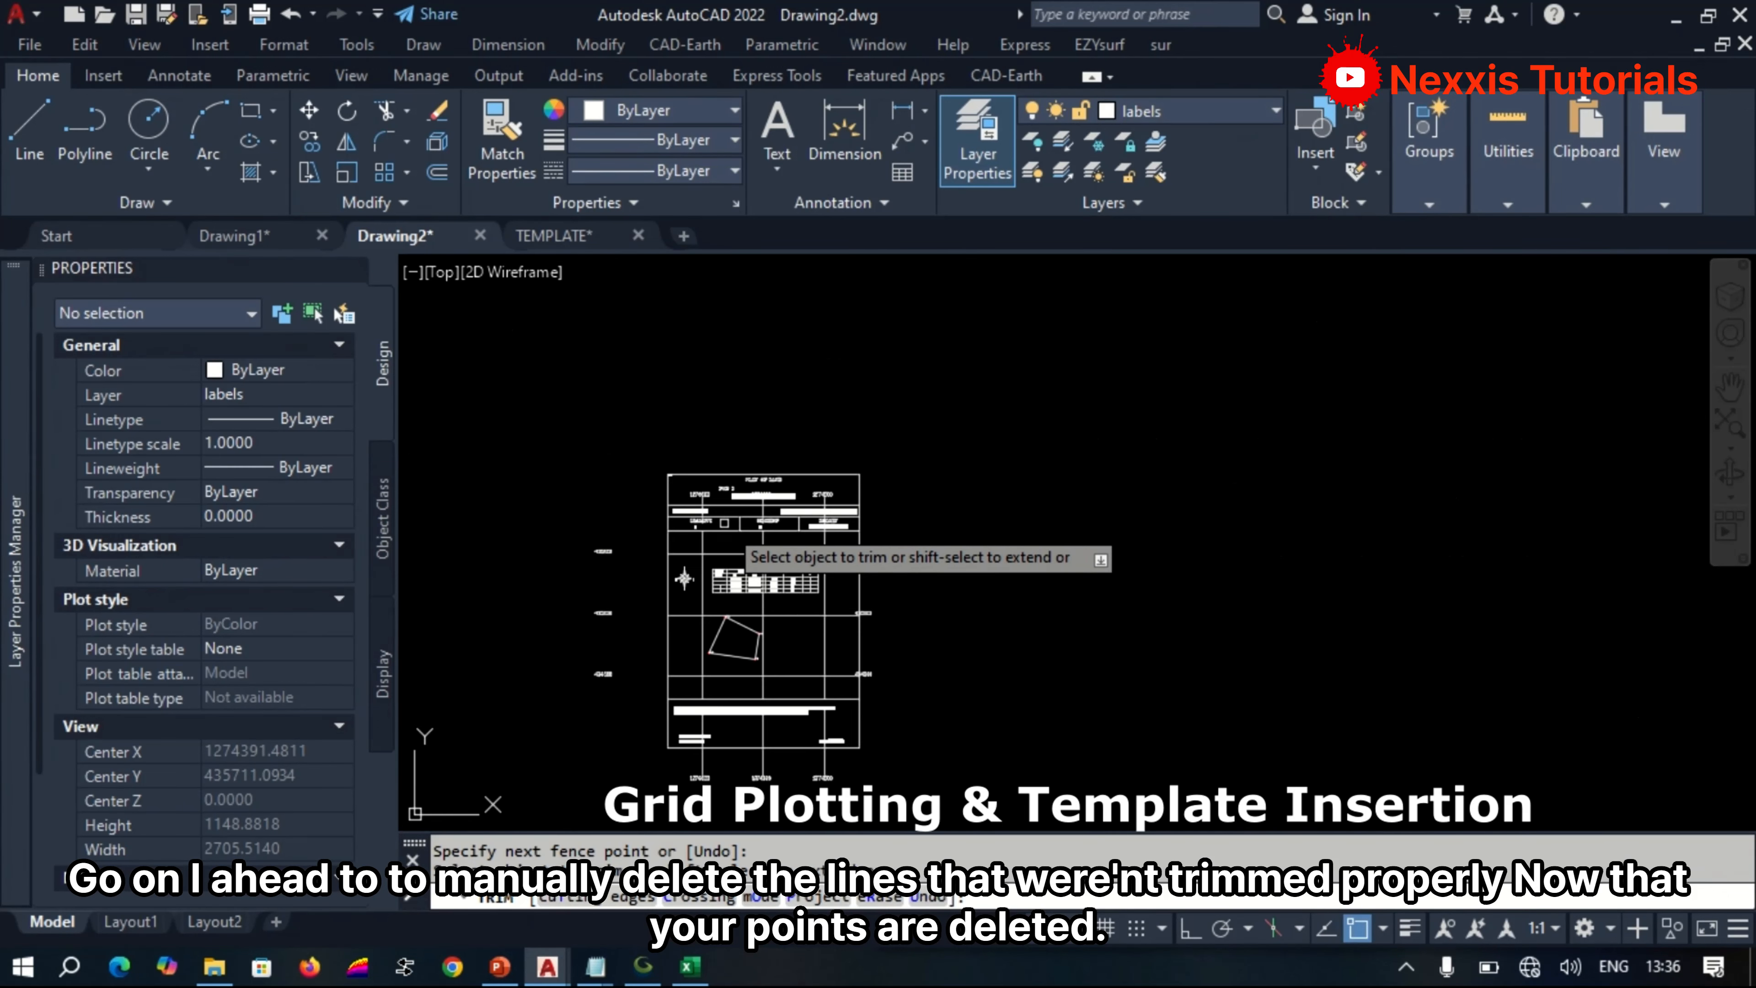
# Delete the three leftover vertical grid line segments that run through the certification block and below the template frame.
pyautogui.scroll(4, 719, 803)
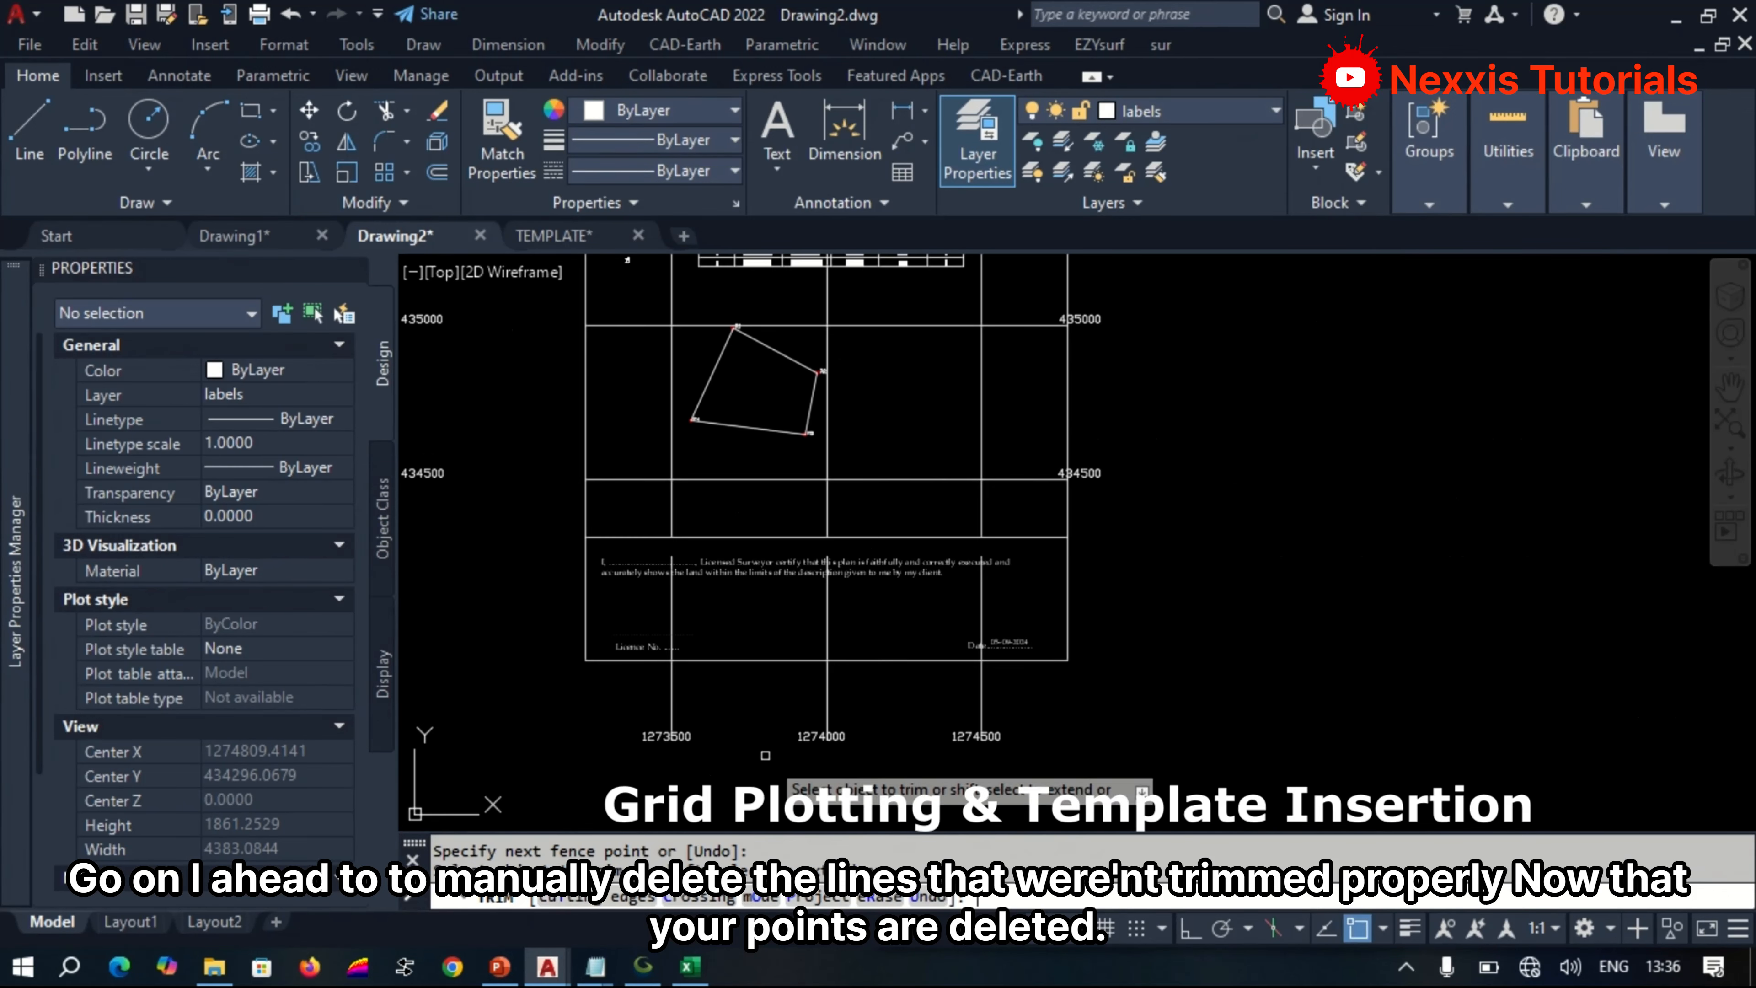
pyautogui.click(1002, 701)
pyautogui.click(588, 704)
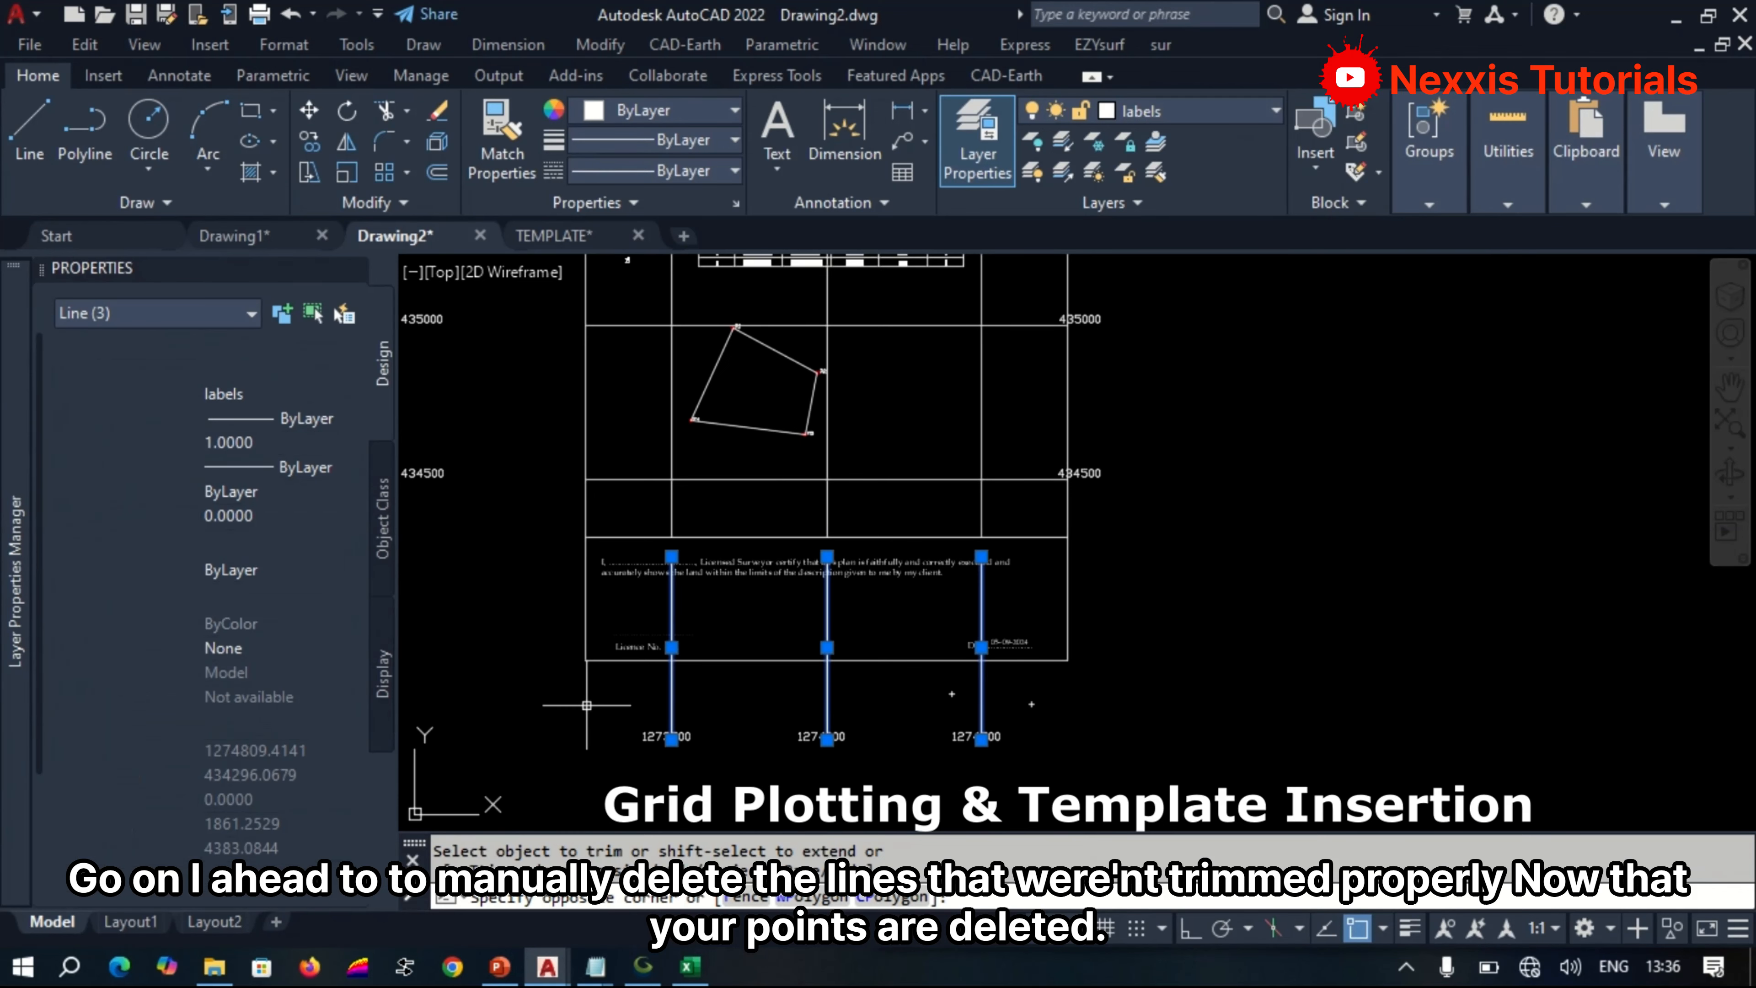
pyautogui.press('Delete')
pyautogui.scroll(-4, 851, 747)
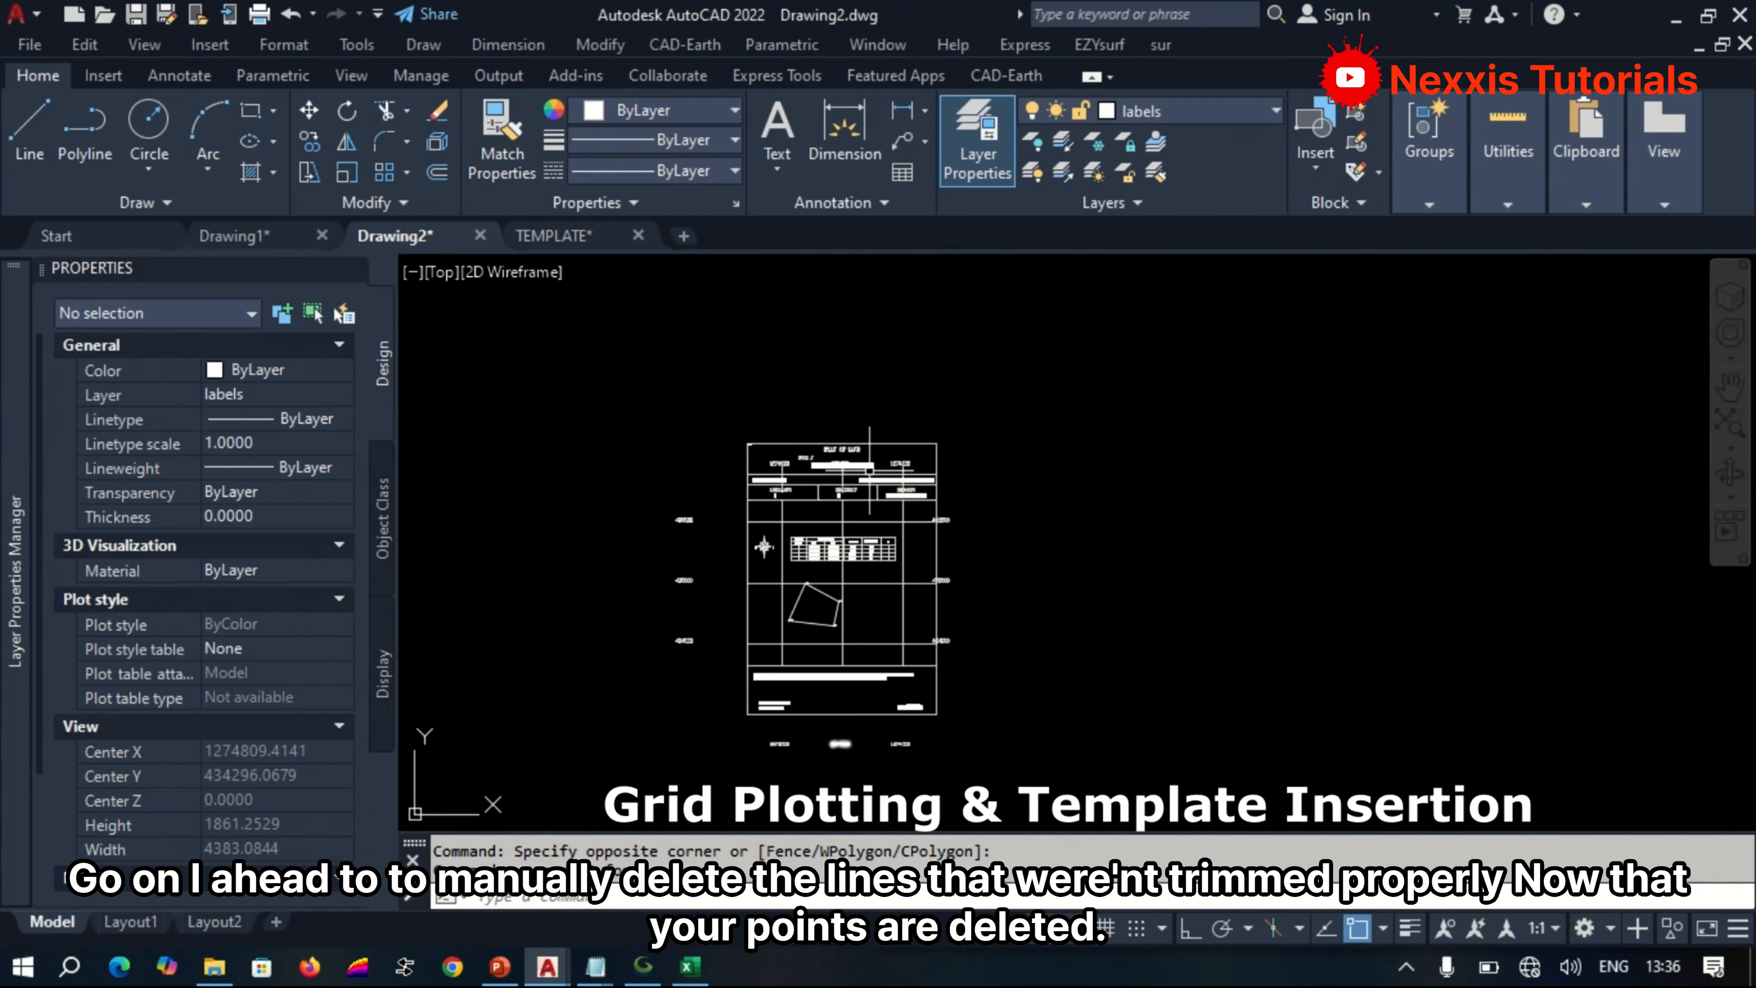
# Delete the three leftover vertical grid line segments that cross the header block of the template.
pyautogui.scroll(5, 870, 469)
pyautogui.click(1027, 486)
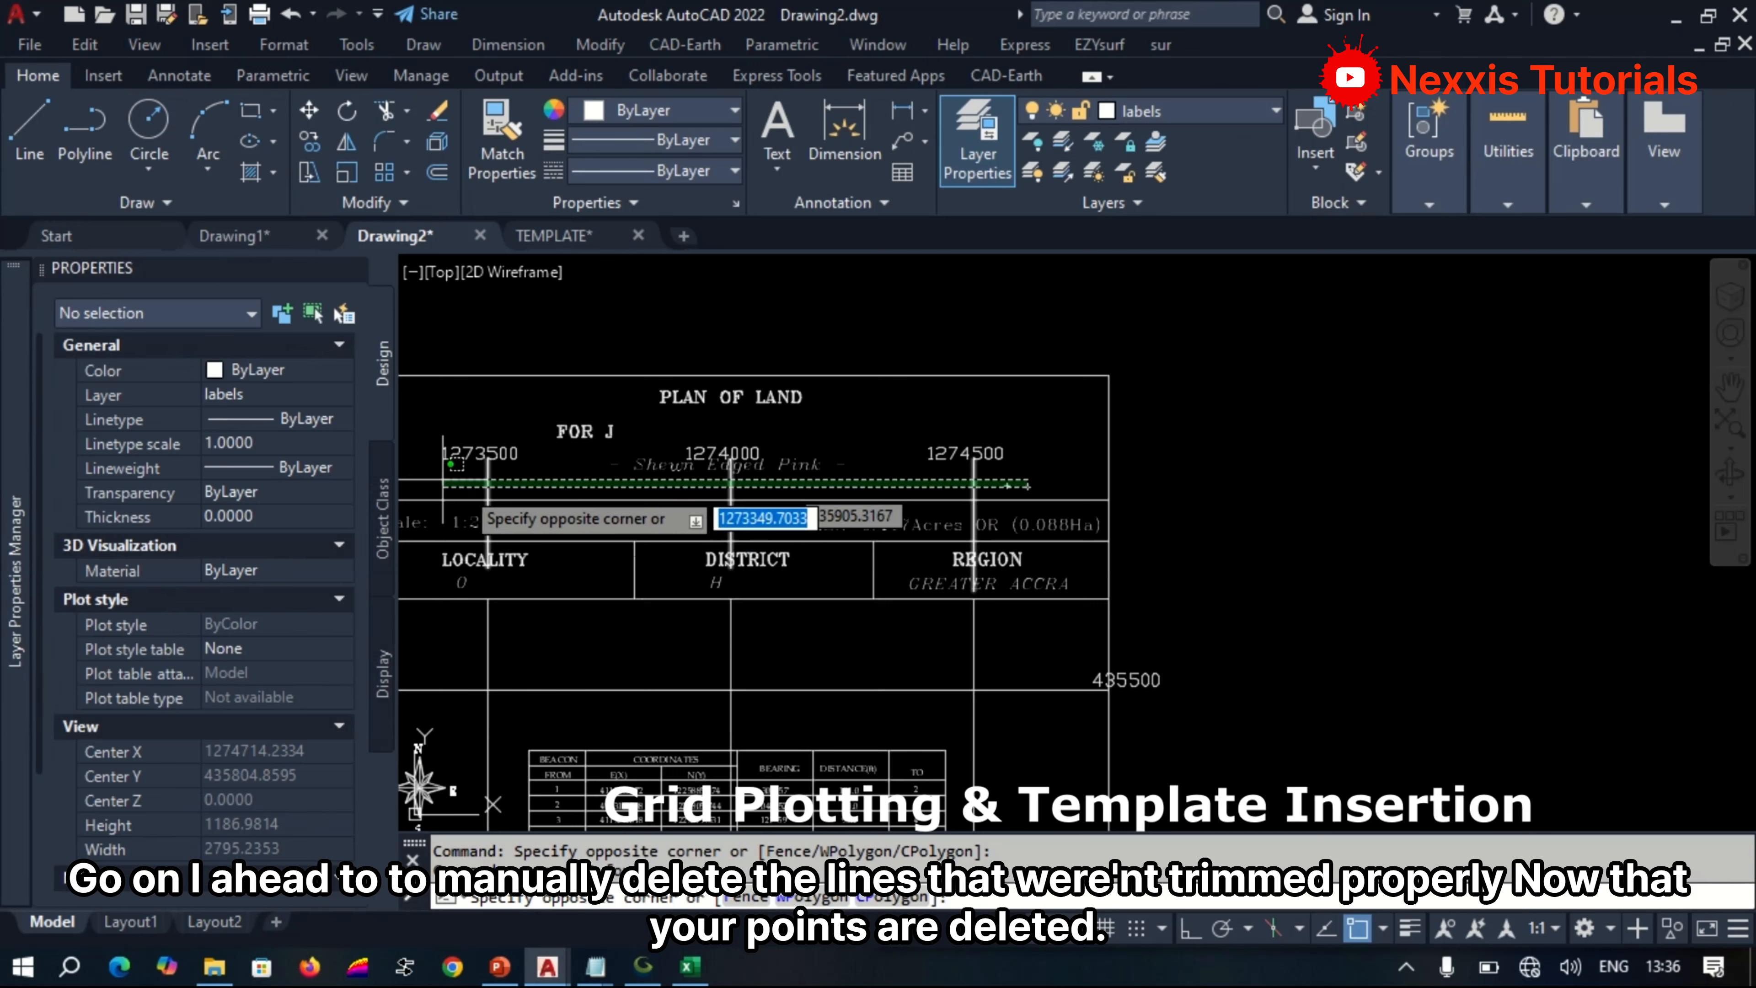
pyautogui.click(464, 482)
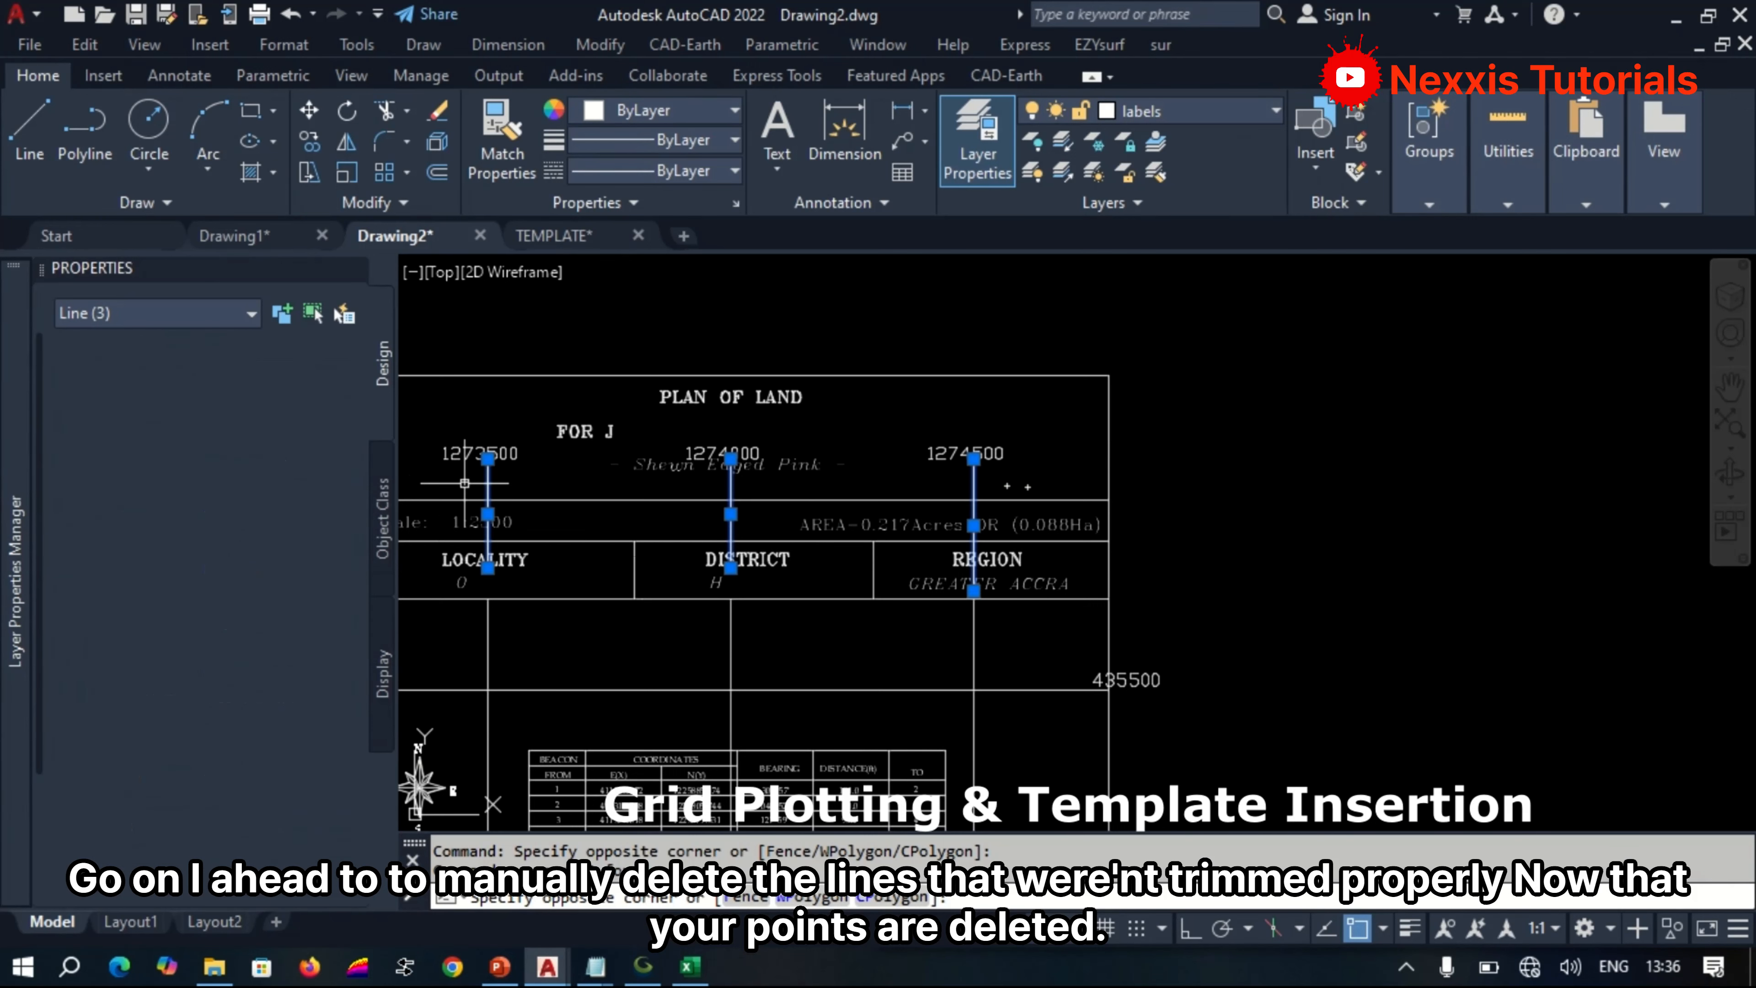
pyautogui.press('Delete')
pyautogui.scroll(-8, 1054, 450)
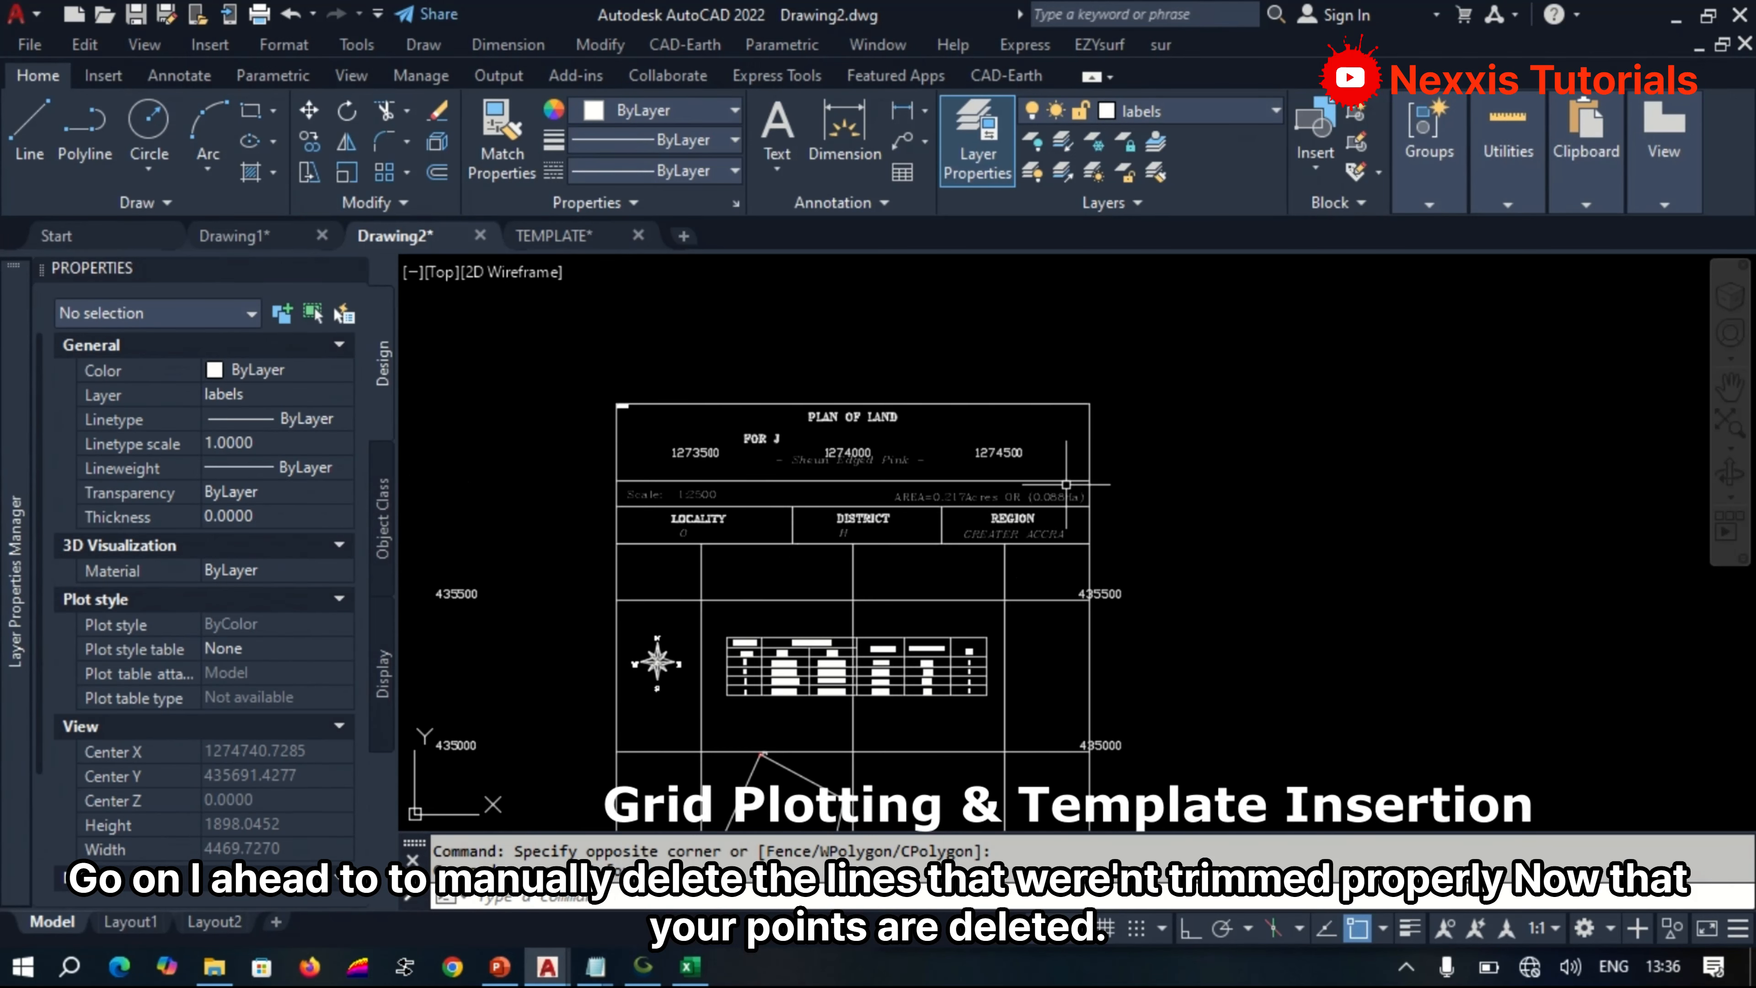
pyautogui.scroll(6, 942, 650)
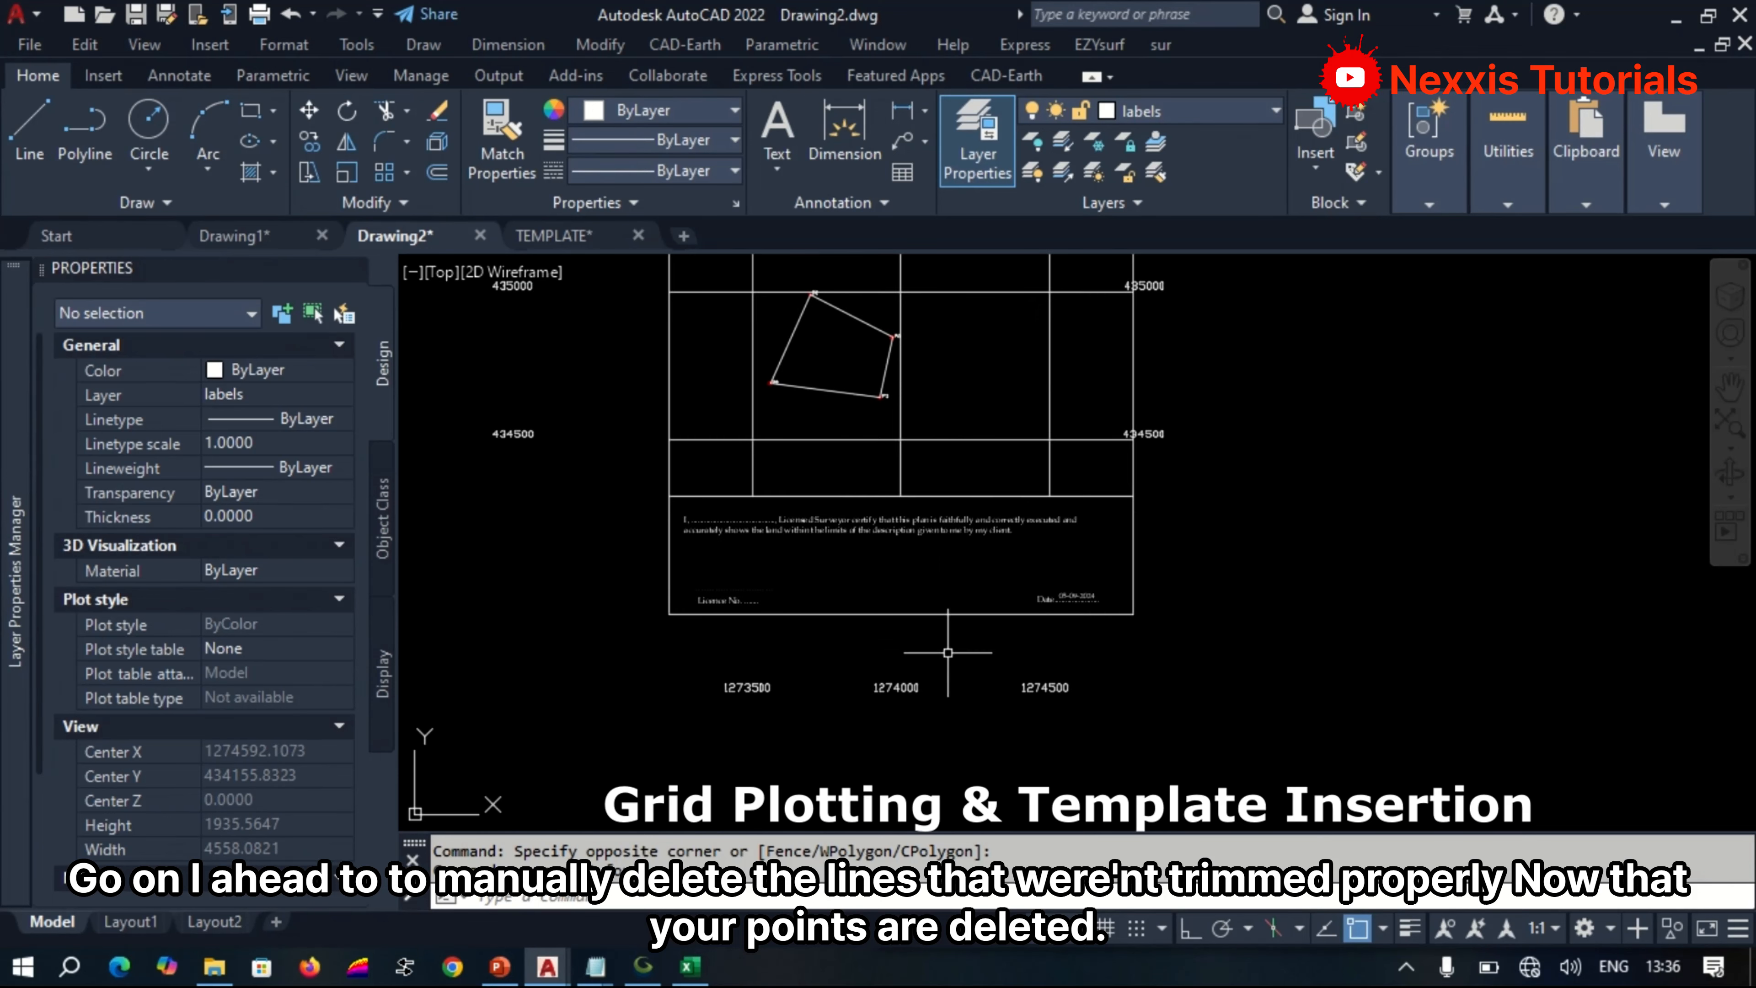
pyautogui.press('Delete')
# Set the text style of all grid coordinate labels to WMF-ARIAL0, using Select Similar from the three easting labels below the frame.
pyautogui.scroll(2, 1106, 723)
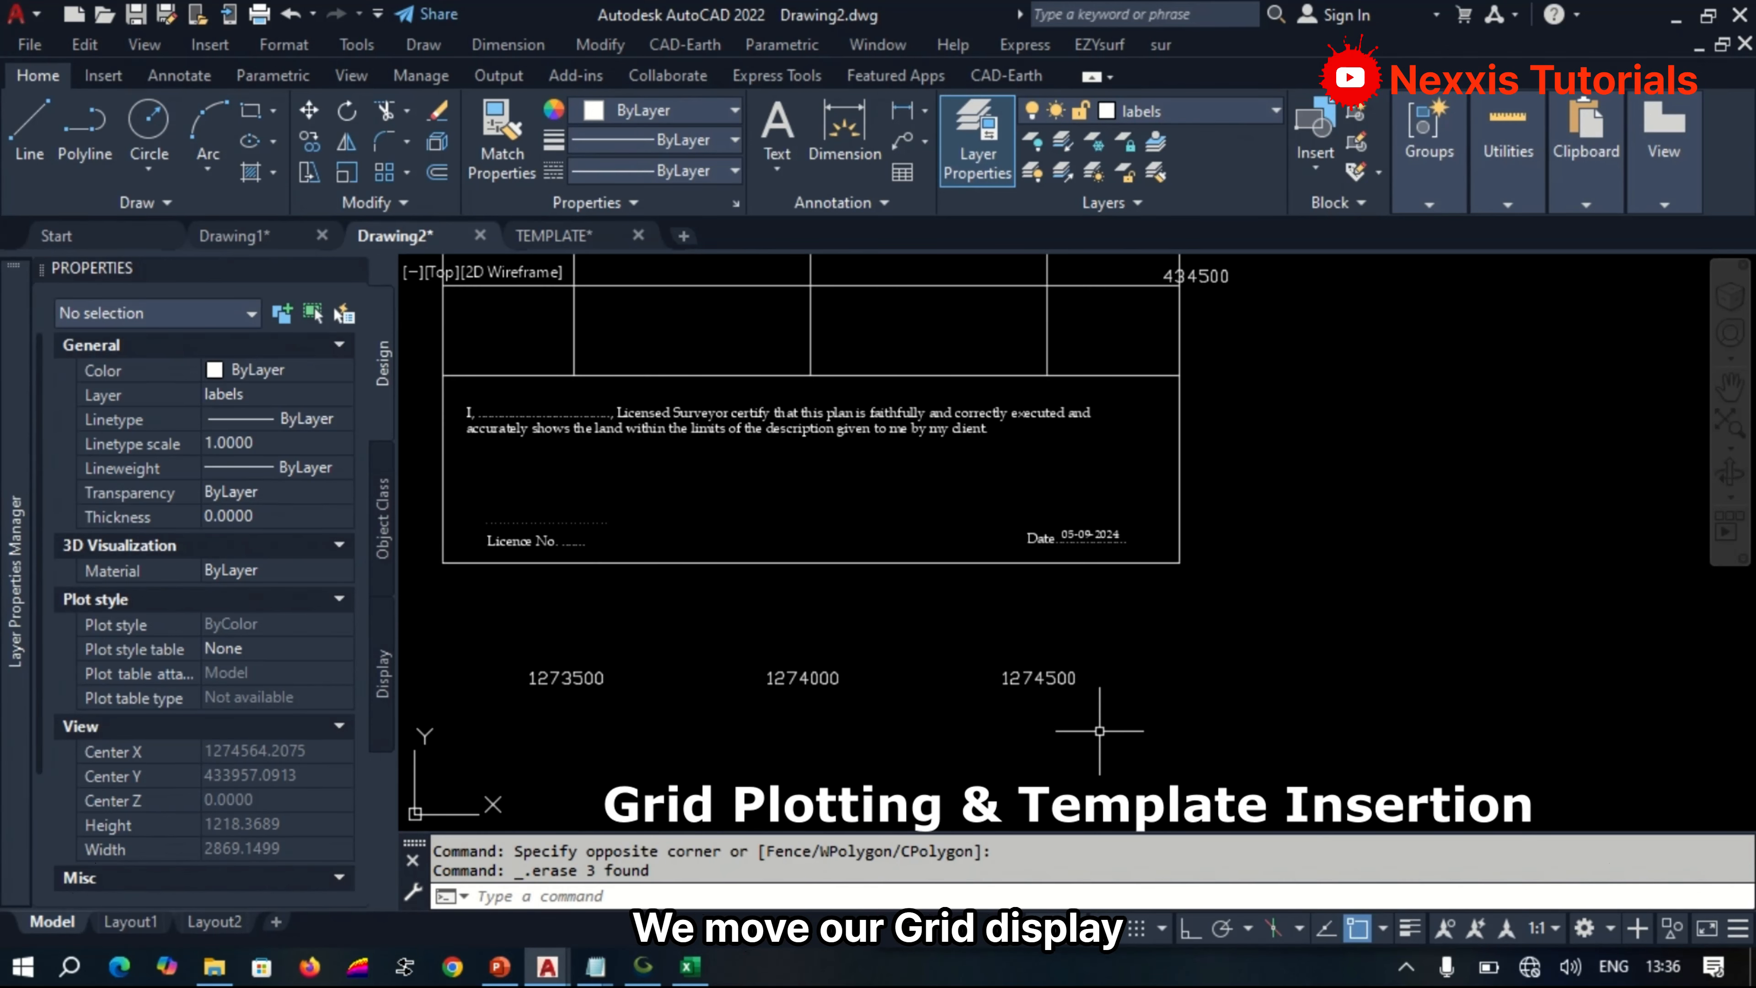
pyautogui.click(1139, 728)
pyautogui.click(506, 639)
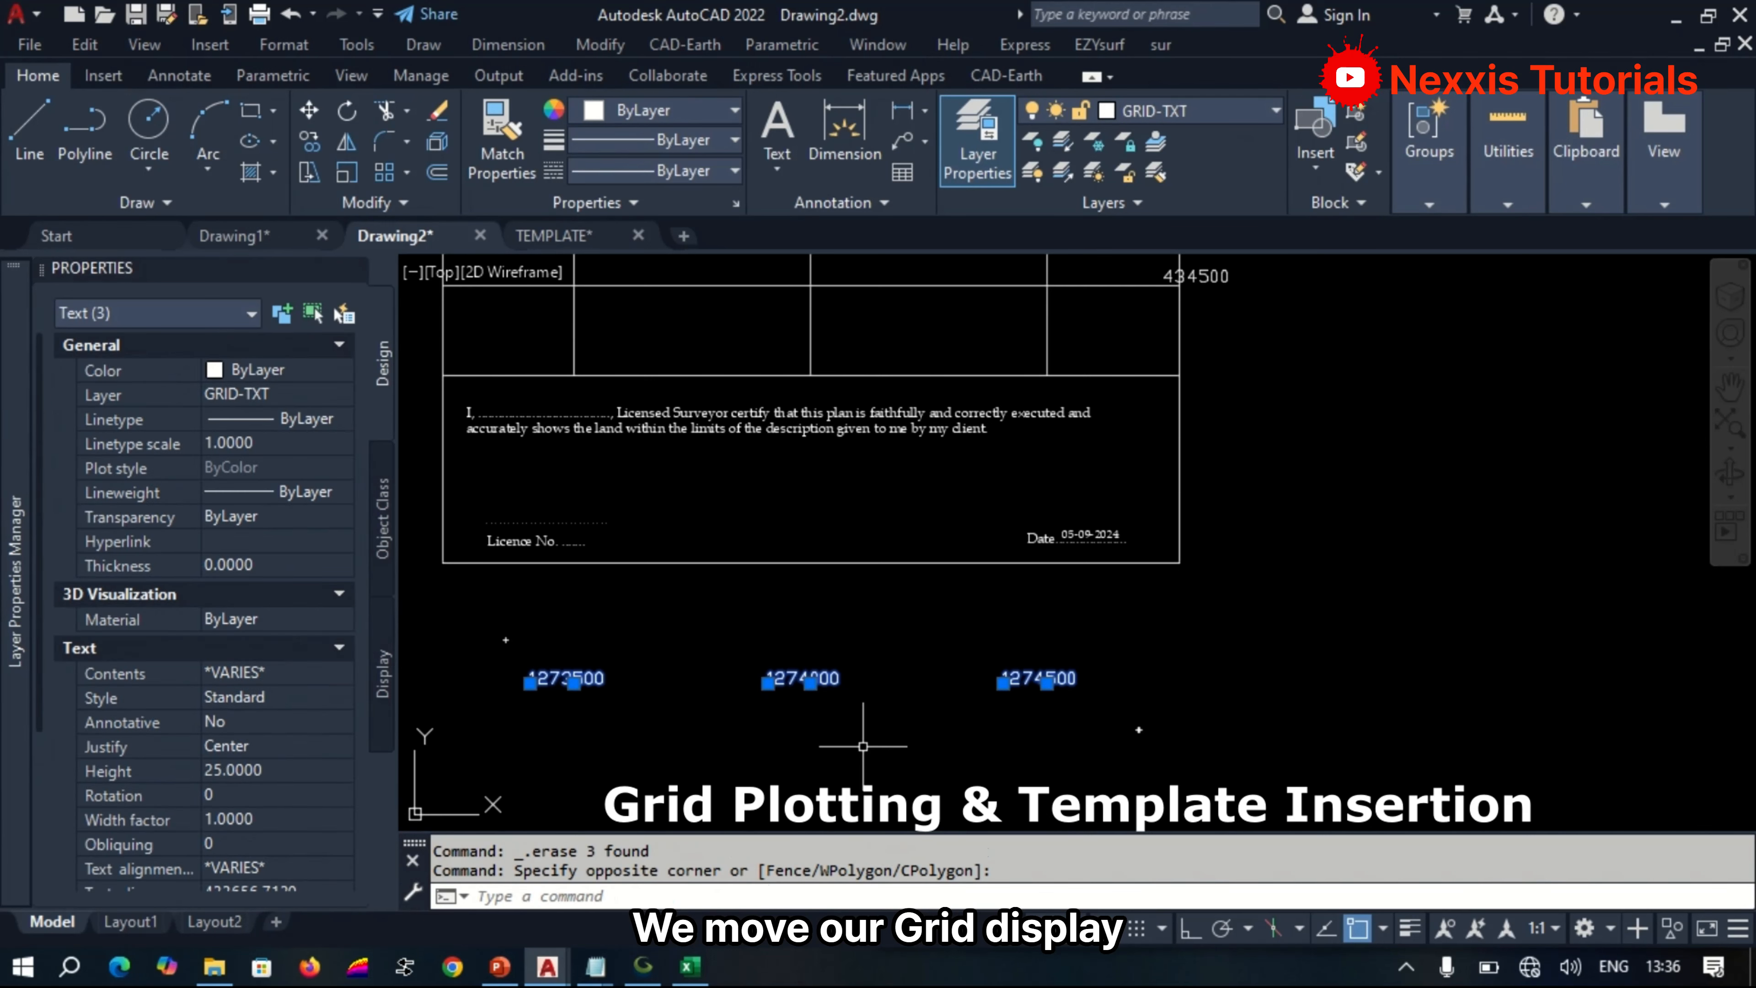
pyautogui.scroll(-4, 863, 746)
pyautogui.scroll(5, 898, 726)
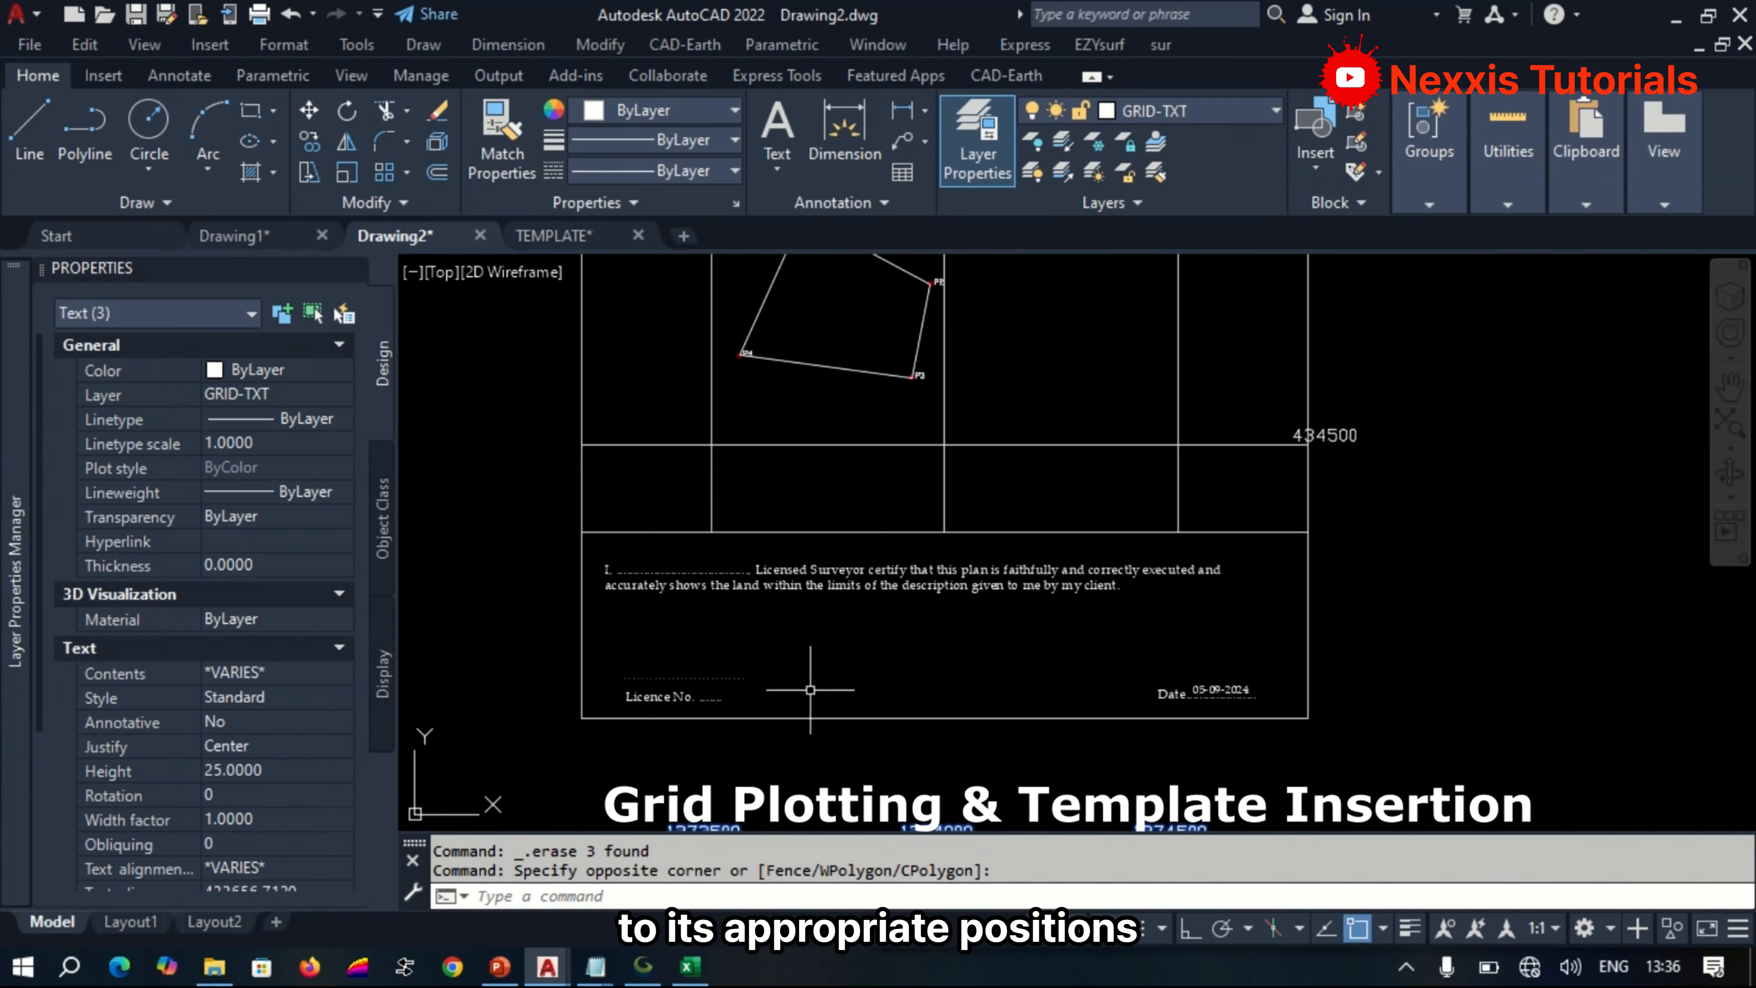
pyautogui.scroll(-5, 949, 712)
pyautogui.scroll(4, 949, 713)
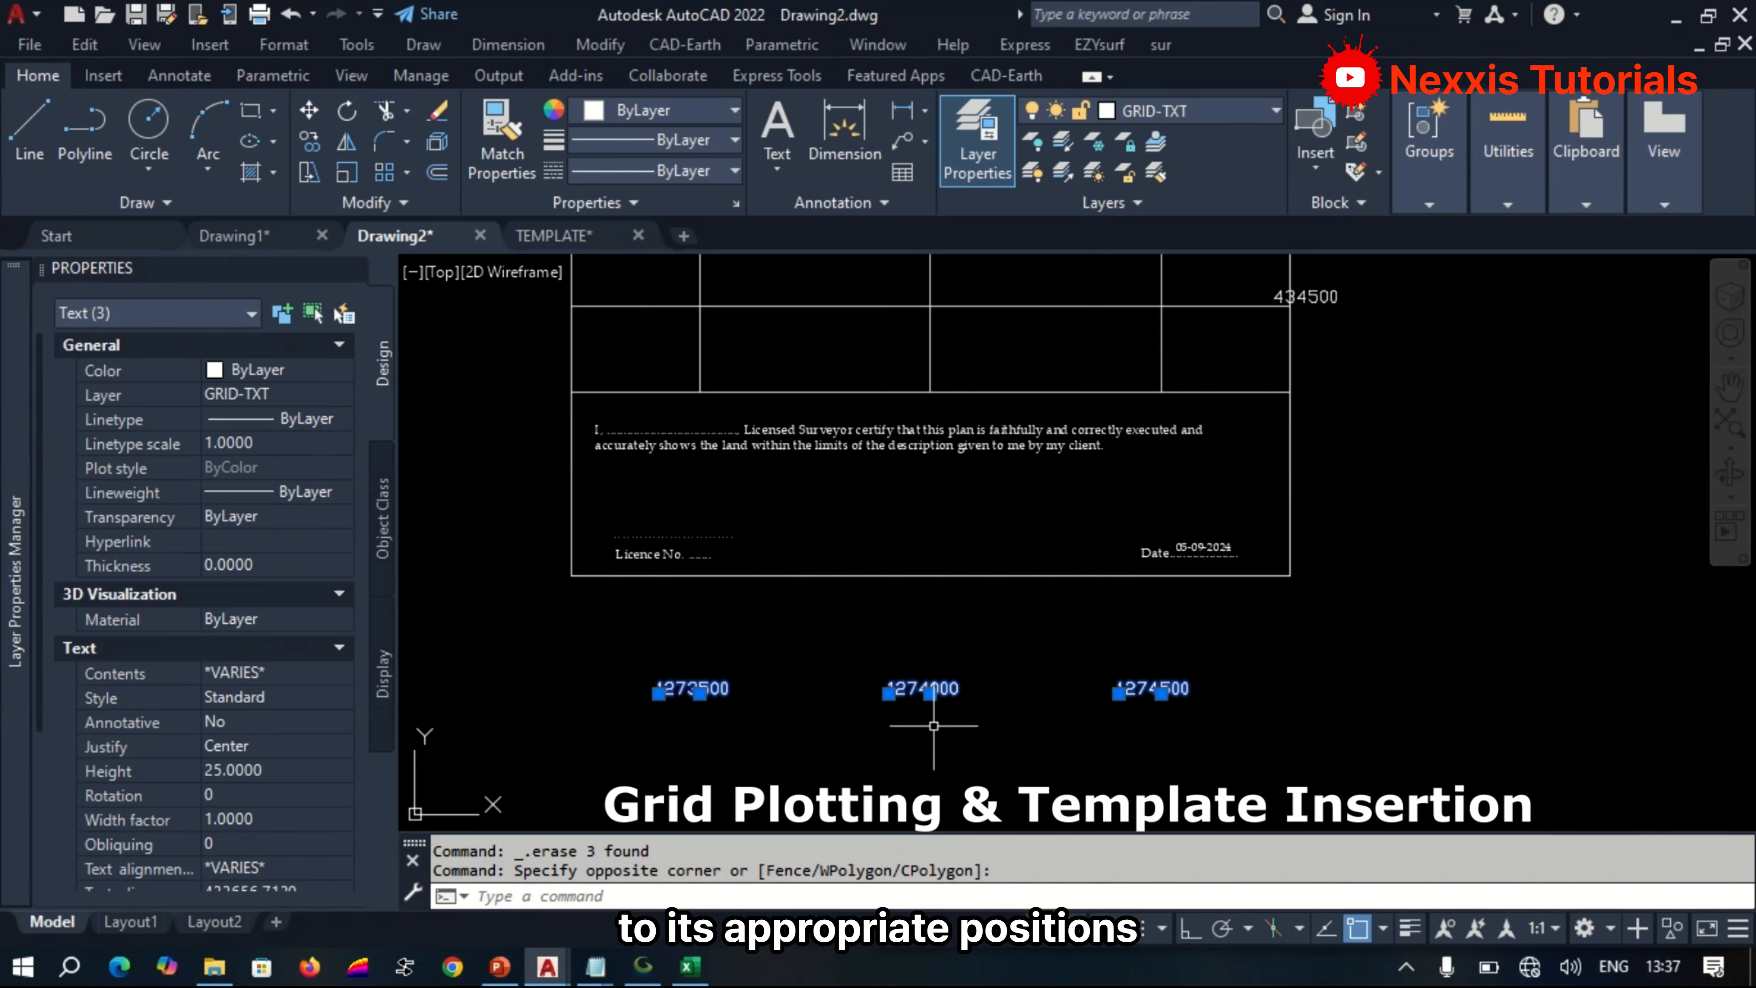
pyautogui.scroll(-2, 942, 741)
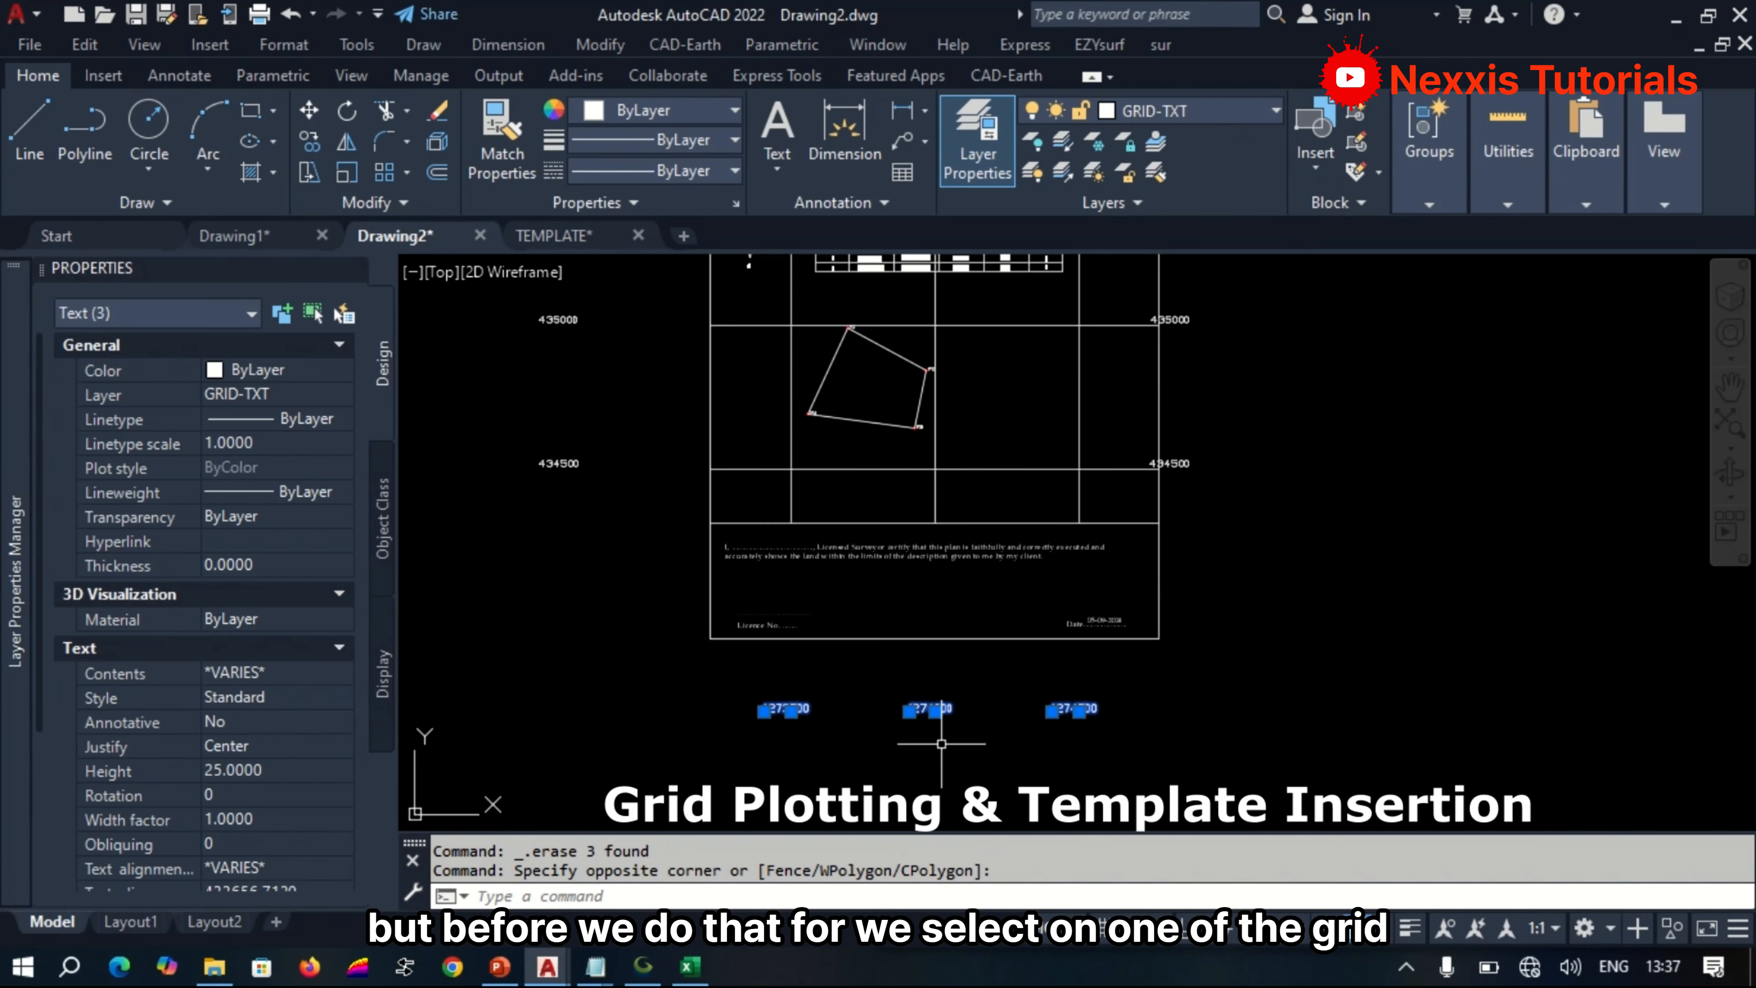
pyautogui.rightClick(654, 666)
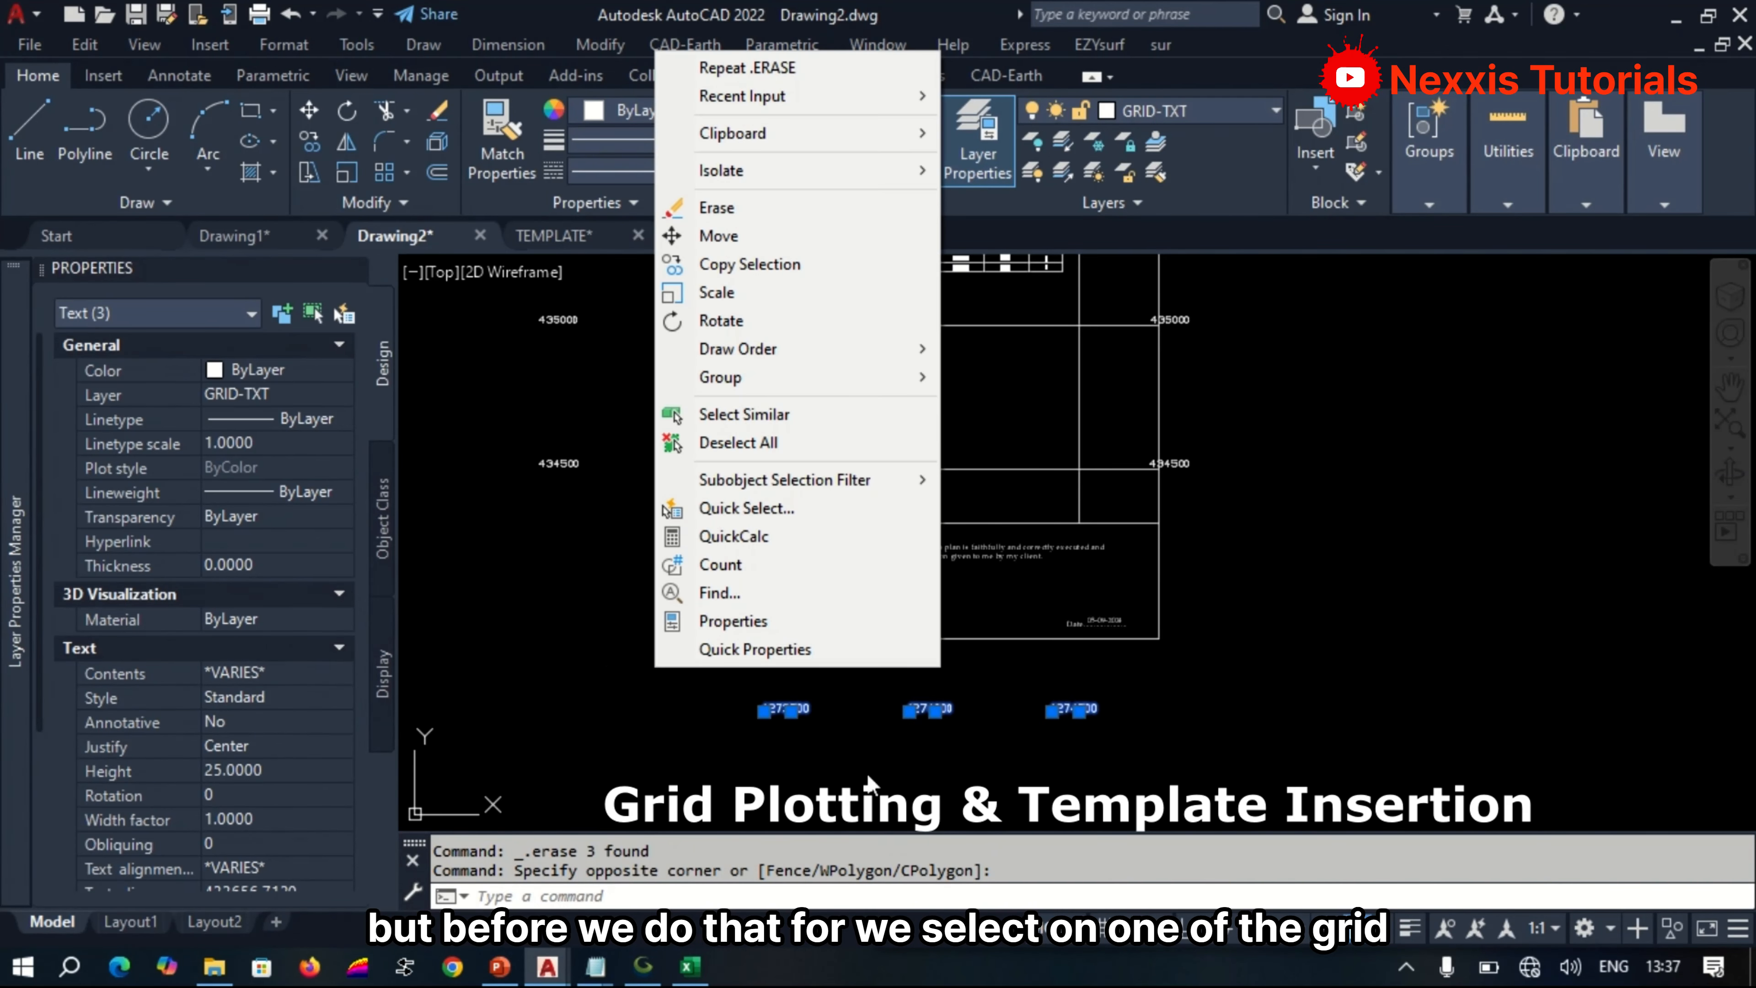
pyautogui.click(1206, 735)
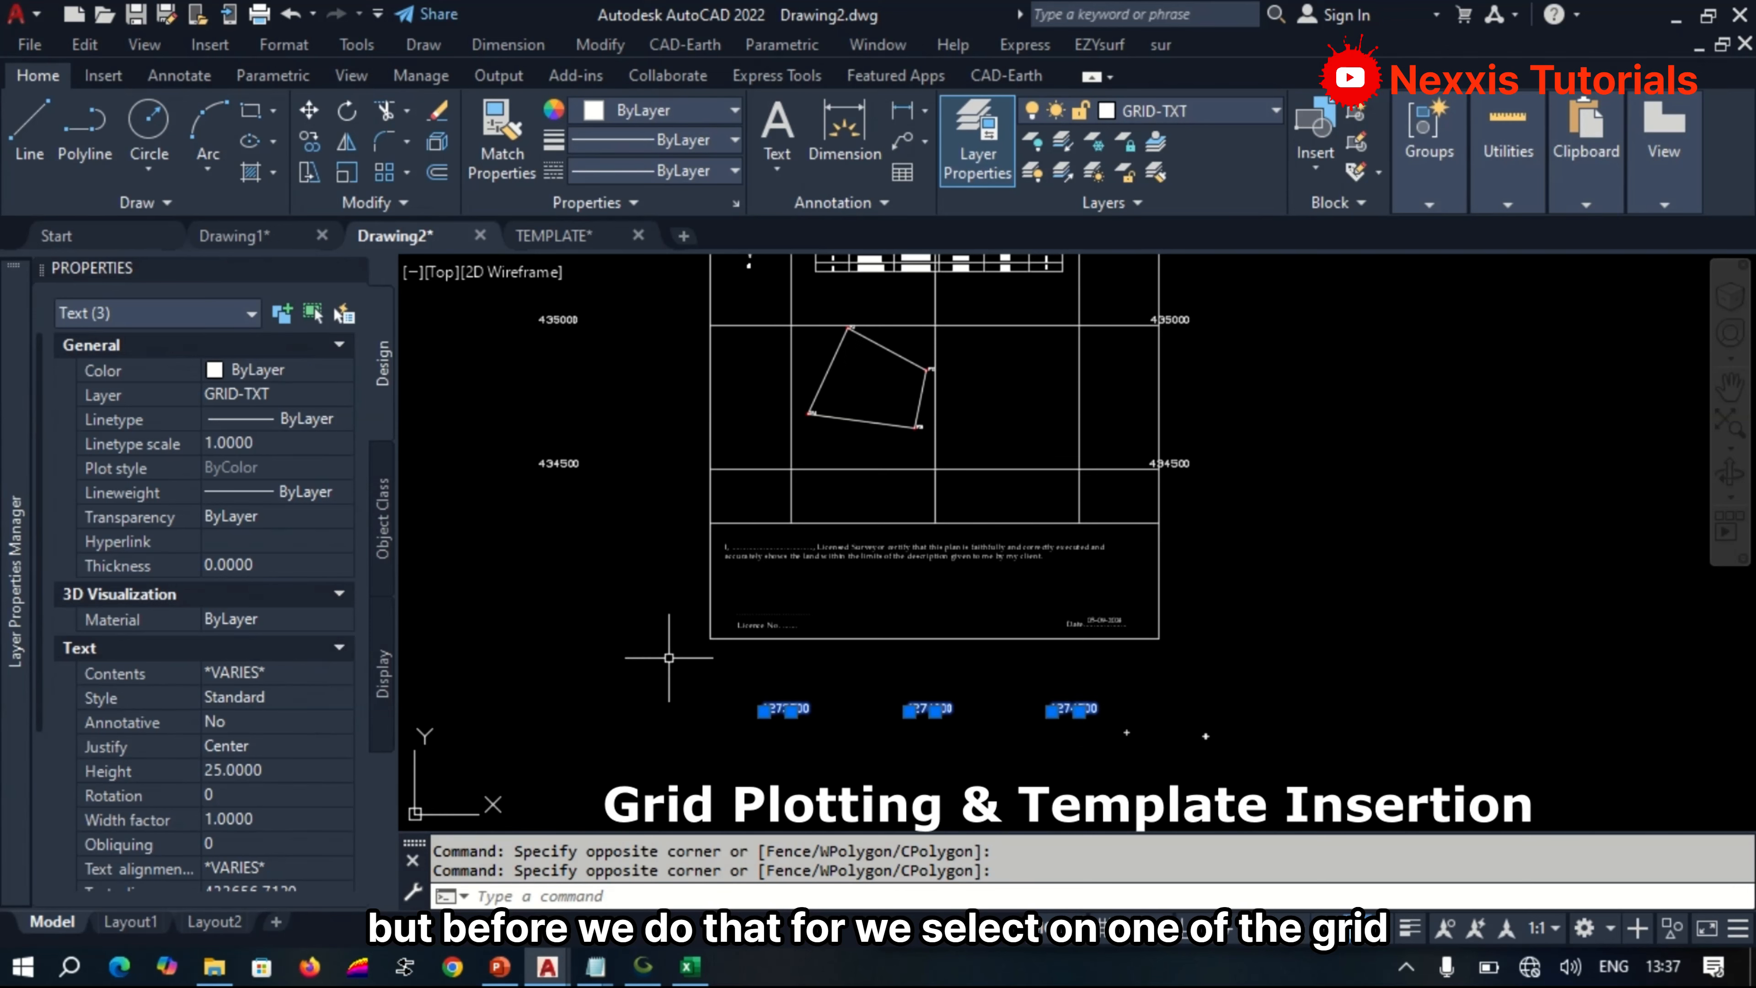
pyautogui.rightClick(769, 685)
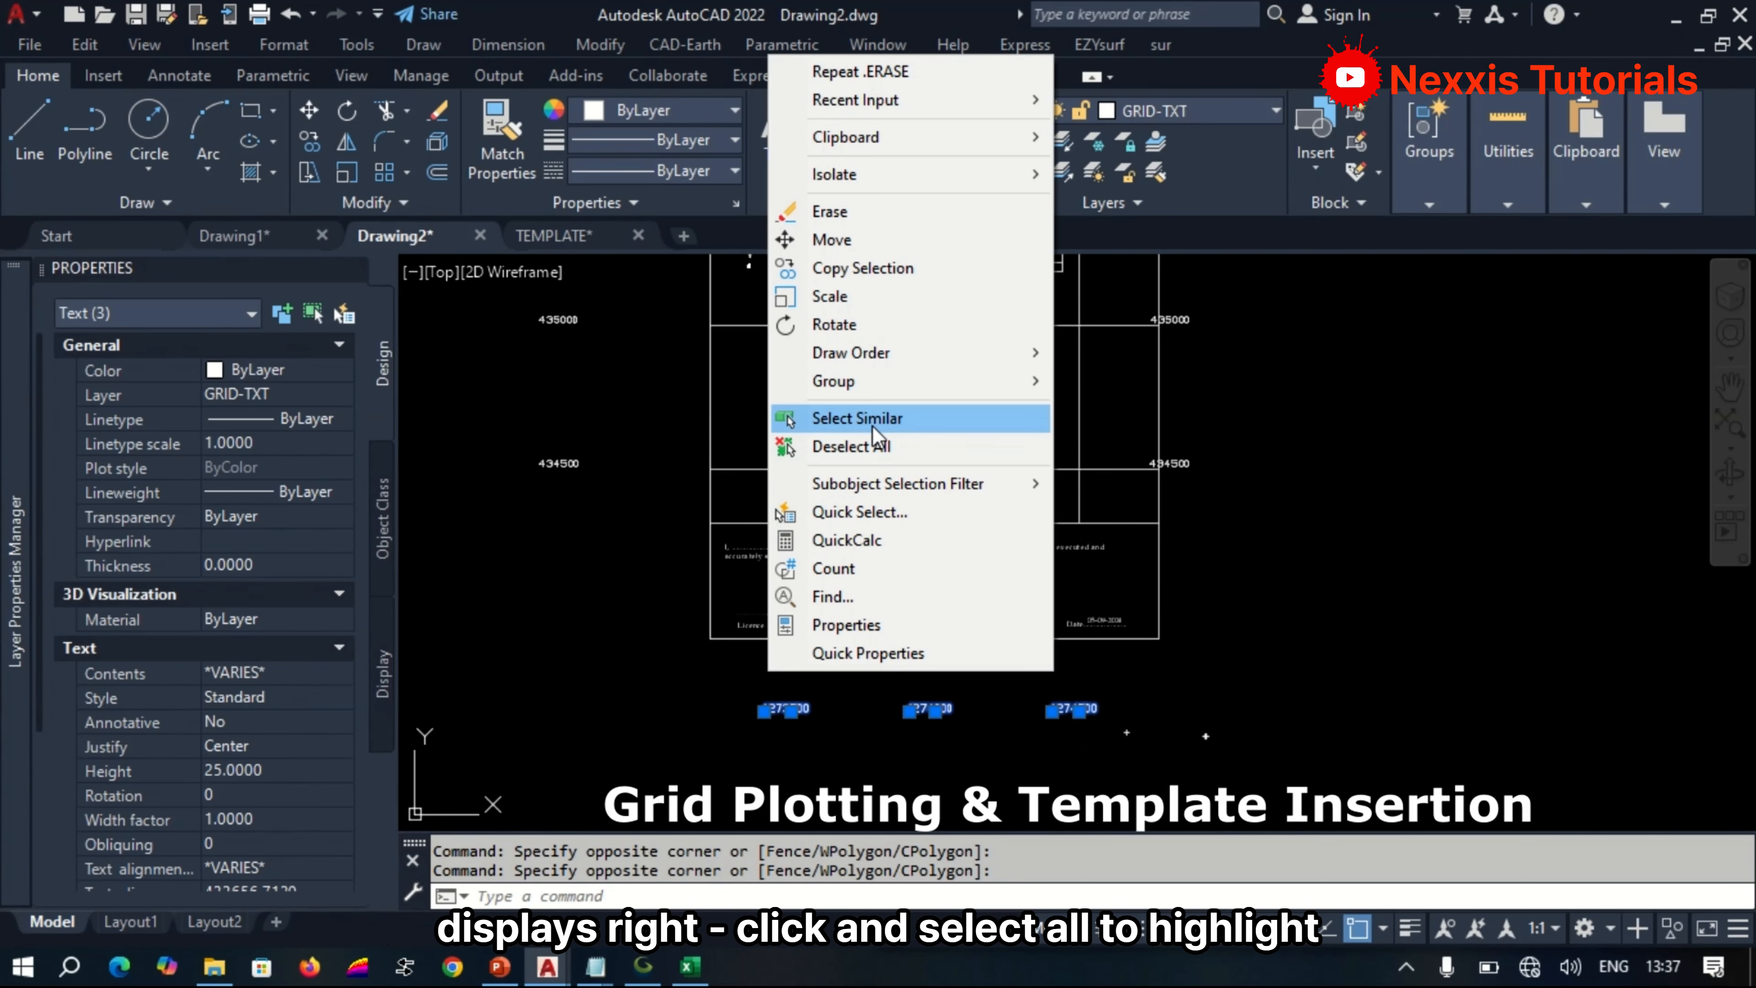
pyautogui.click(858, 418)
pyautogui.scroll(-4, 766, 449)
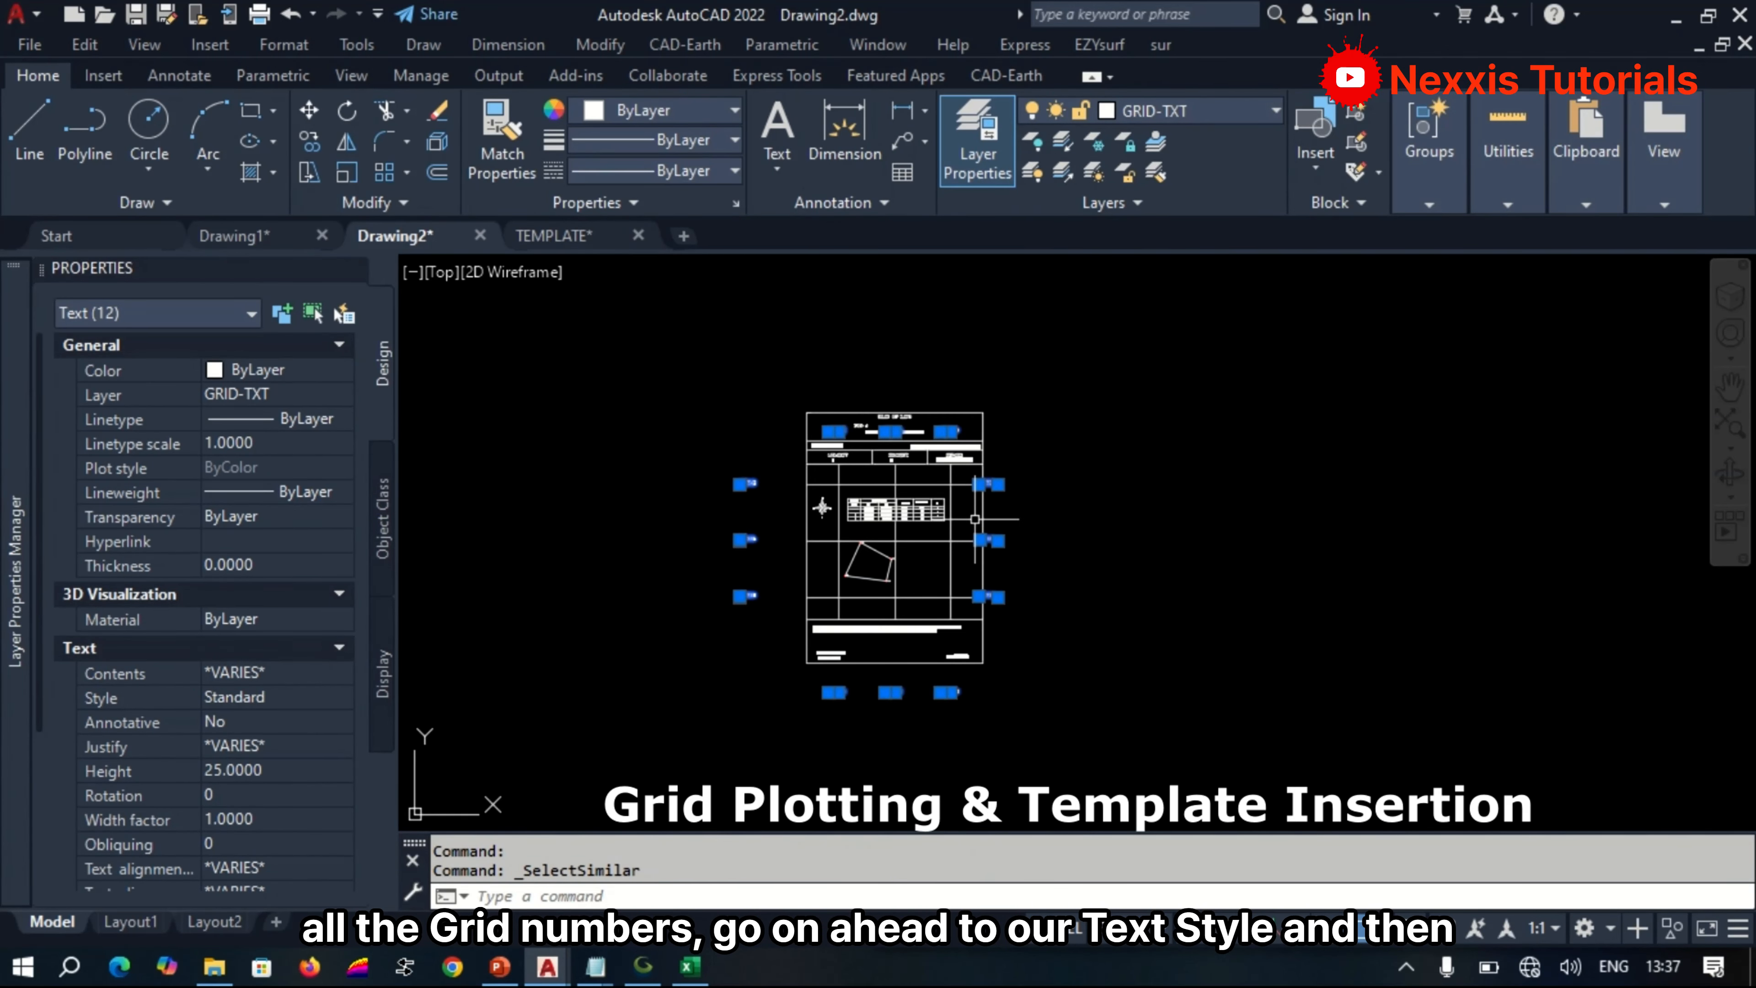
pyautogui.scroll(8, 889, 697)
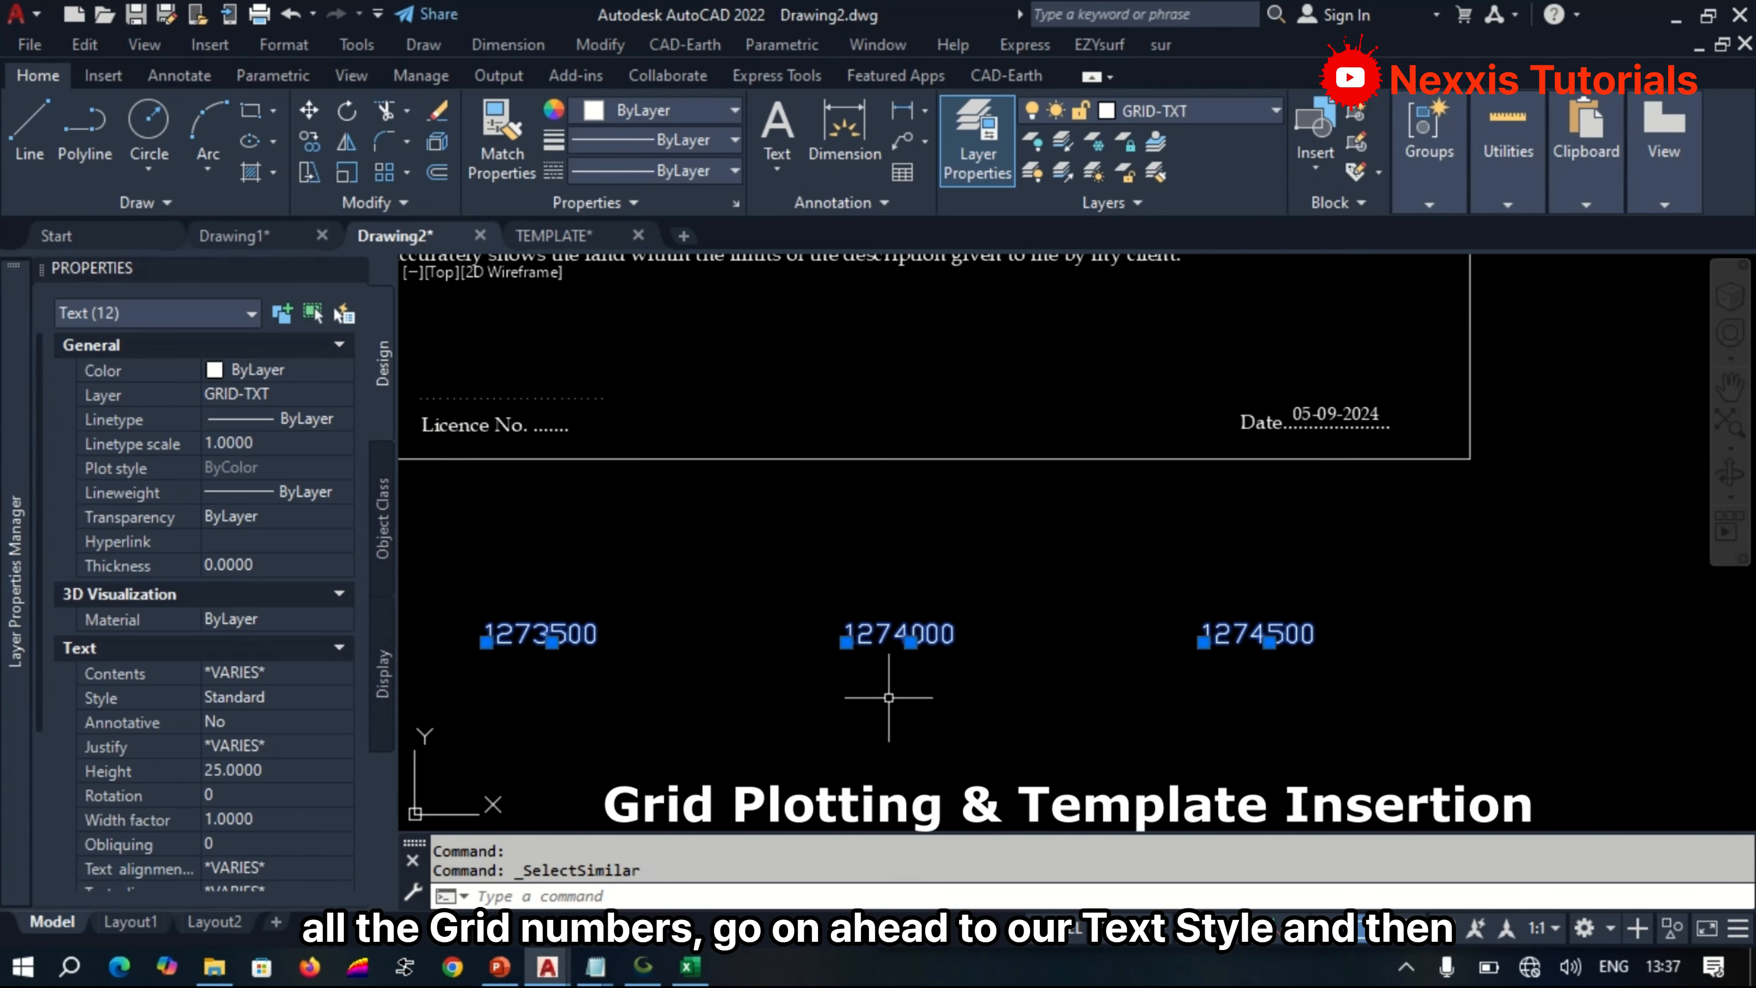
pyautogui.scroll(-8, 1025, 660)
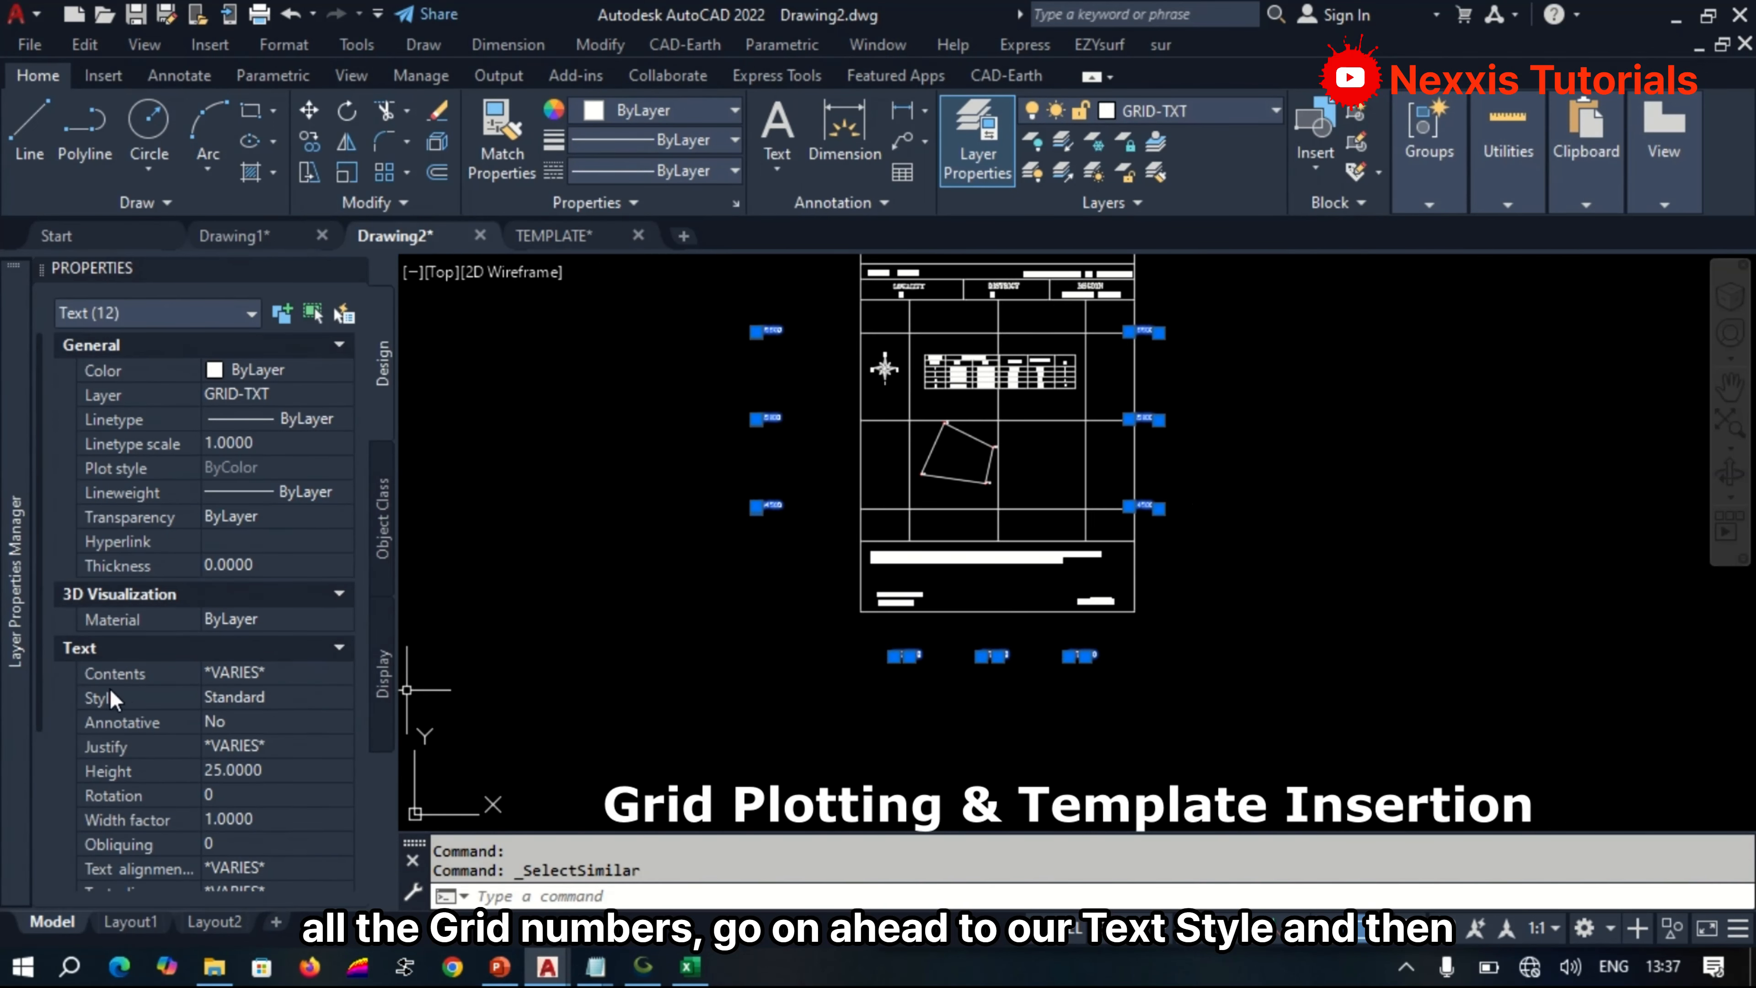
pyautogui.click(265, 698)
pyautogui.click(272, 700)
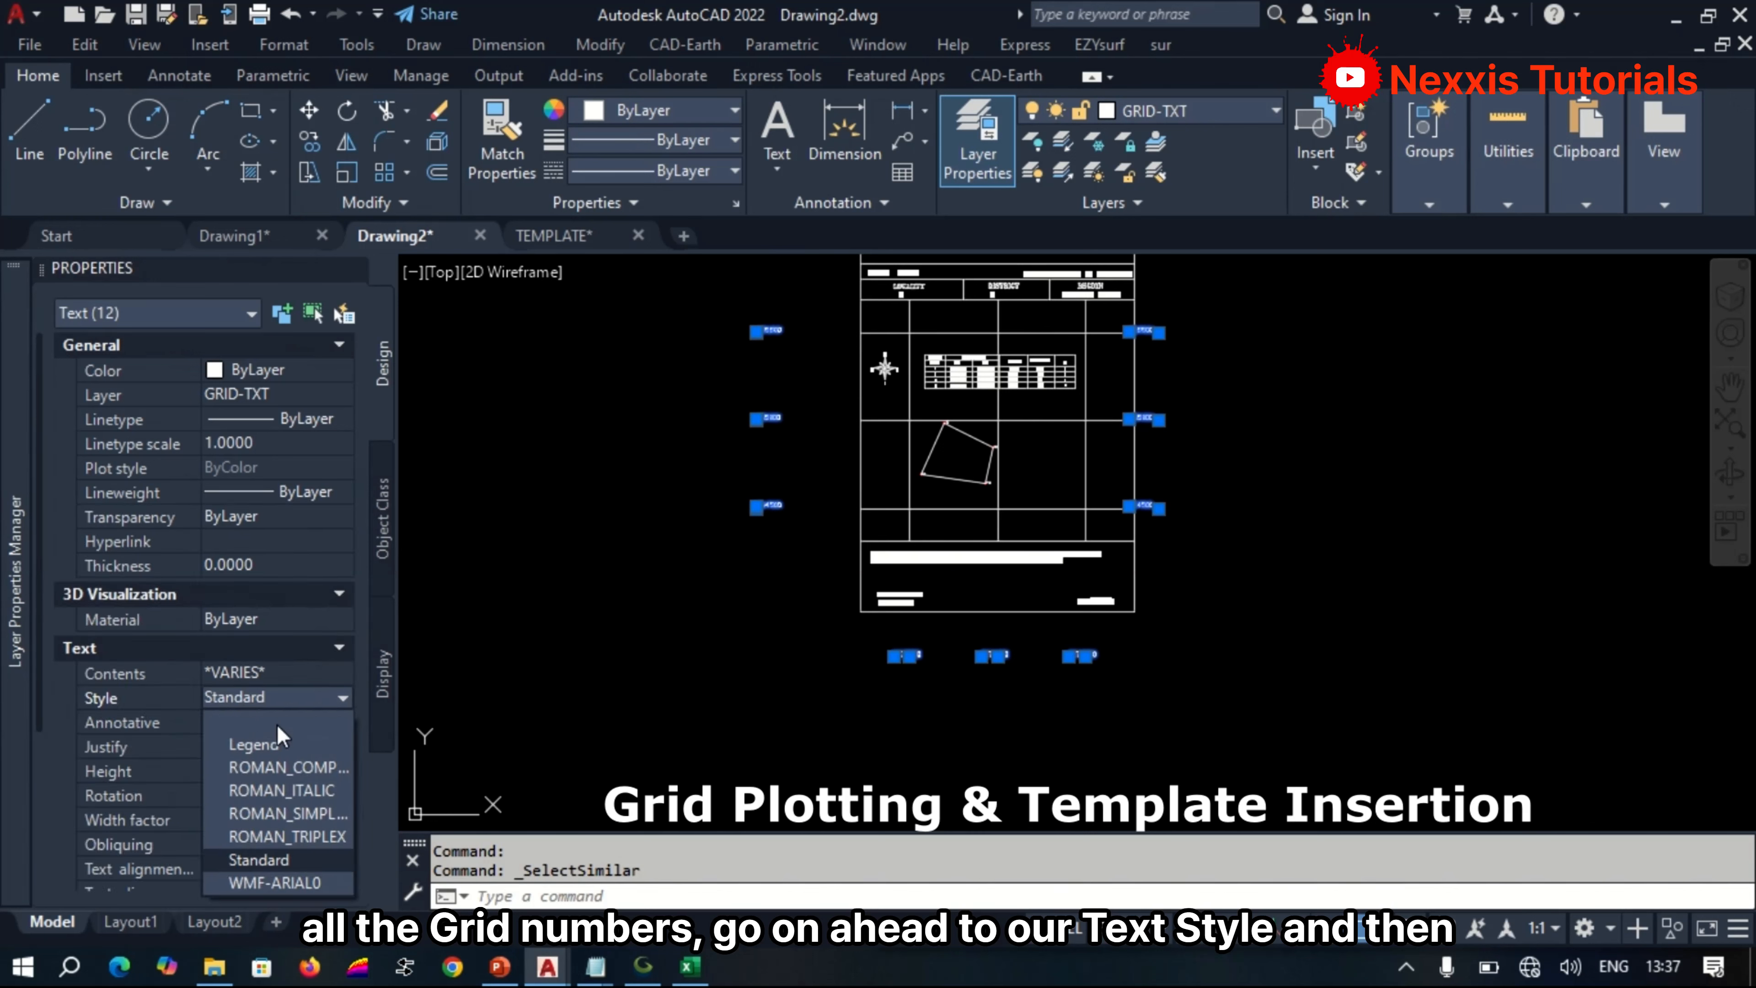
pyautogui.click(311, 883)
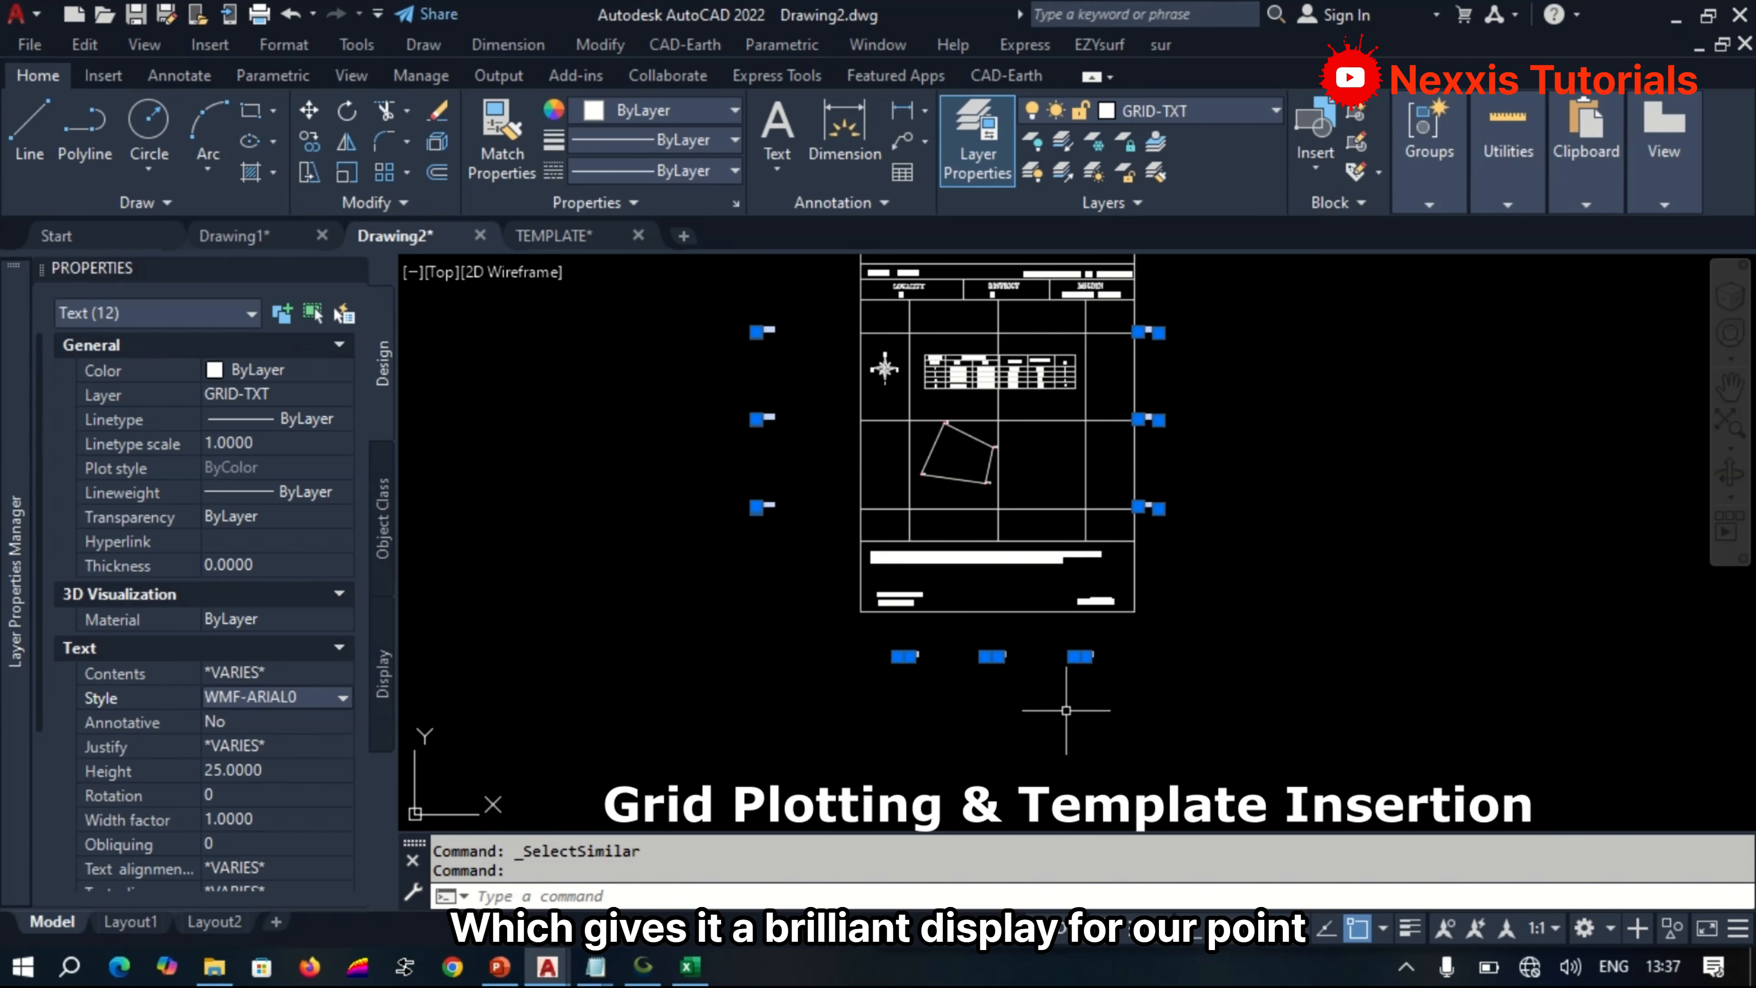
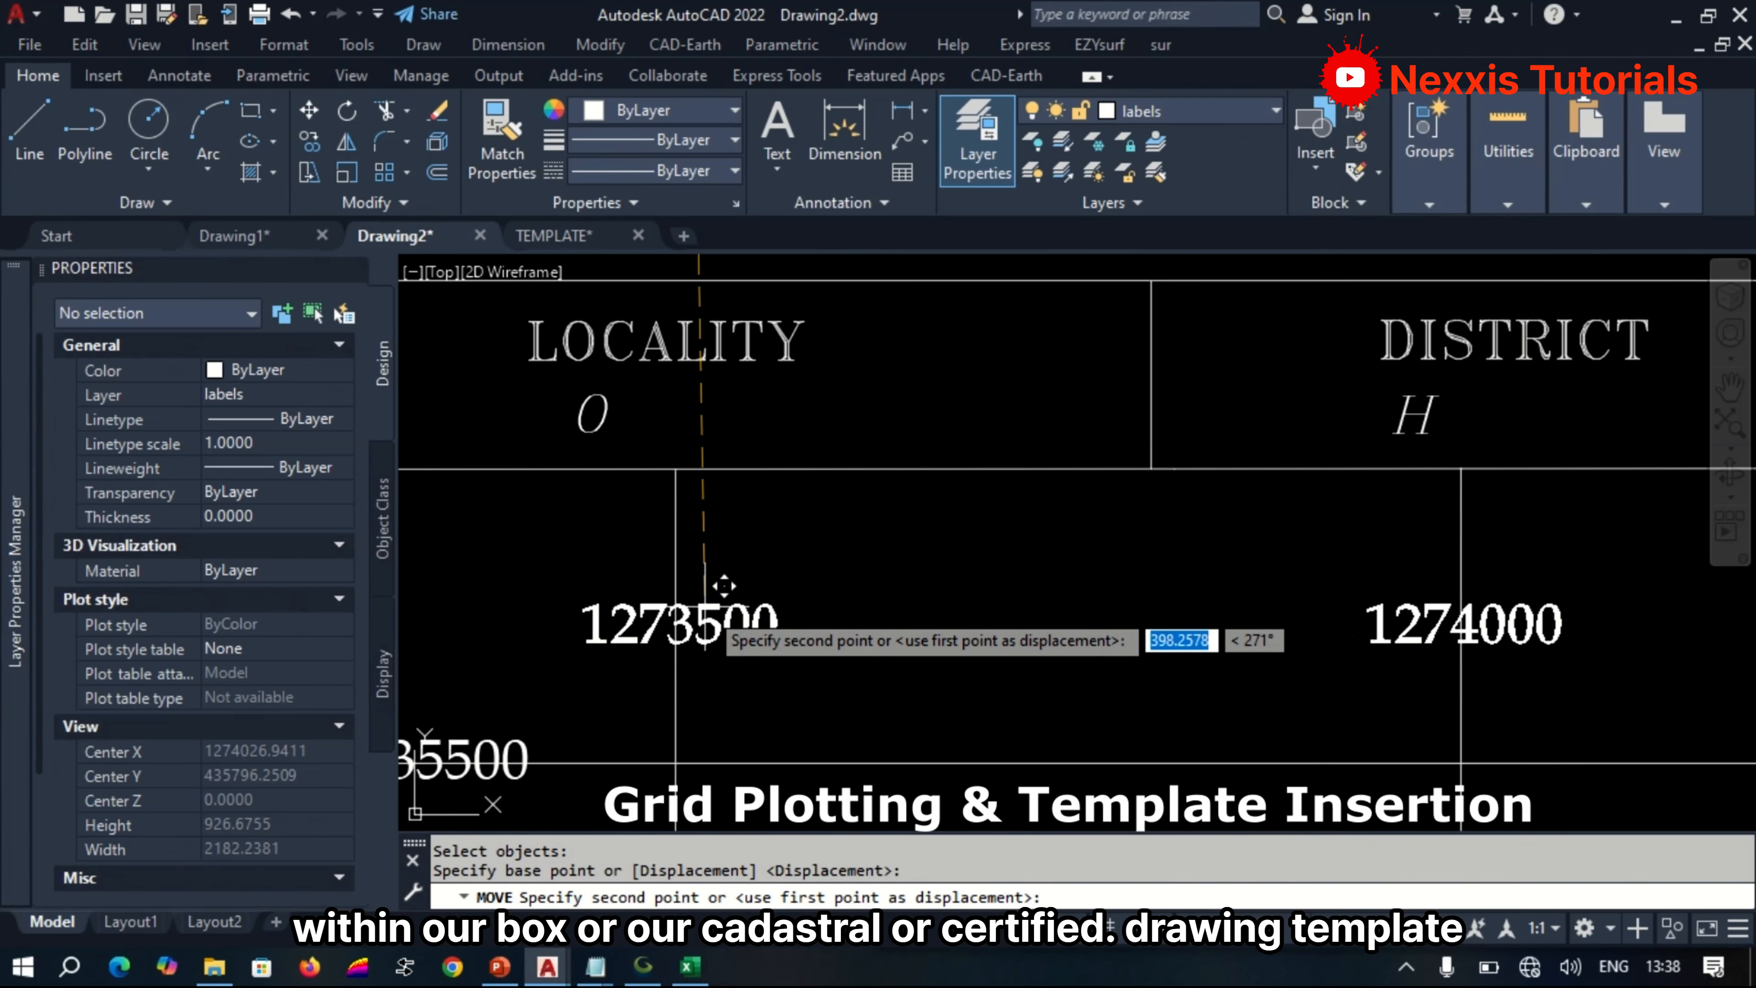
# Move the upper easting labels down into the map area, just below the locality, district and region header block.
pyautogui.click(723, 588)
pyautogui.scroll(-3, 843, 443)
pyautogui.scroll(-6, 843, 454)
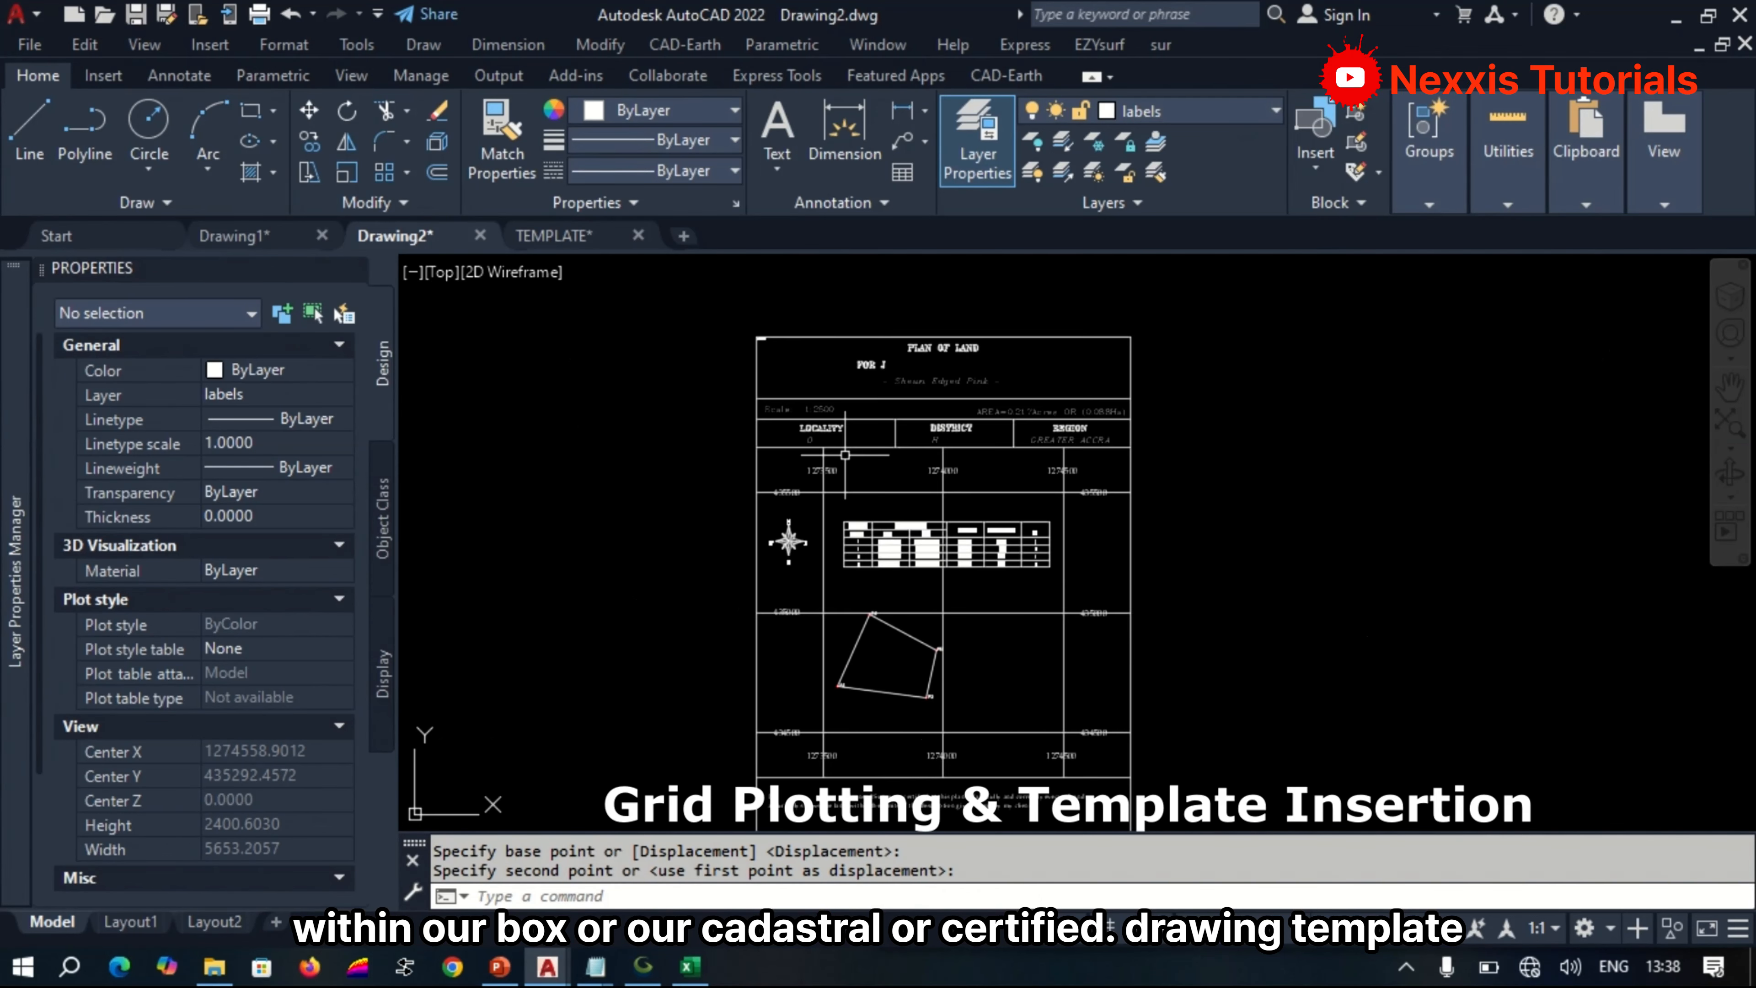
# Trim the three vertical grid lines where they run through the lower easting labels 1273500, 1274000 and 1274500.
pyautogui.scroll(7, 902, 646)
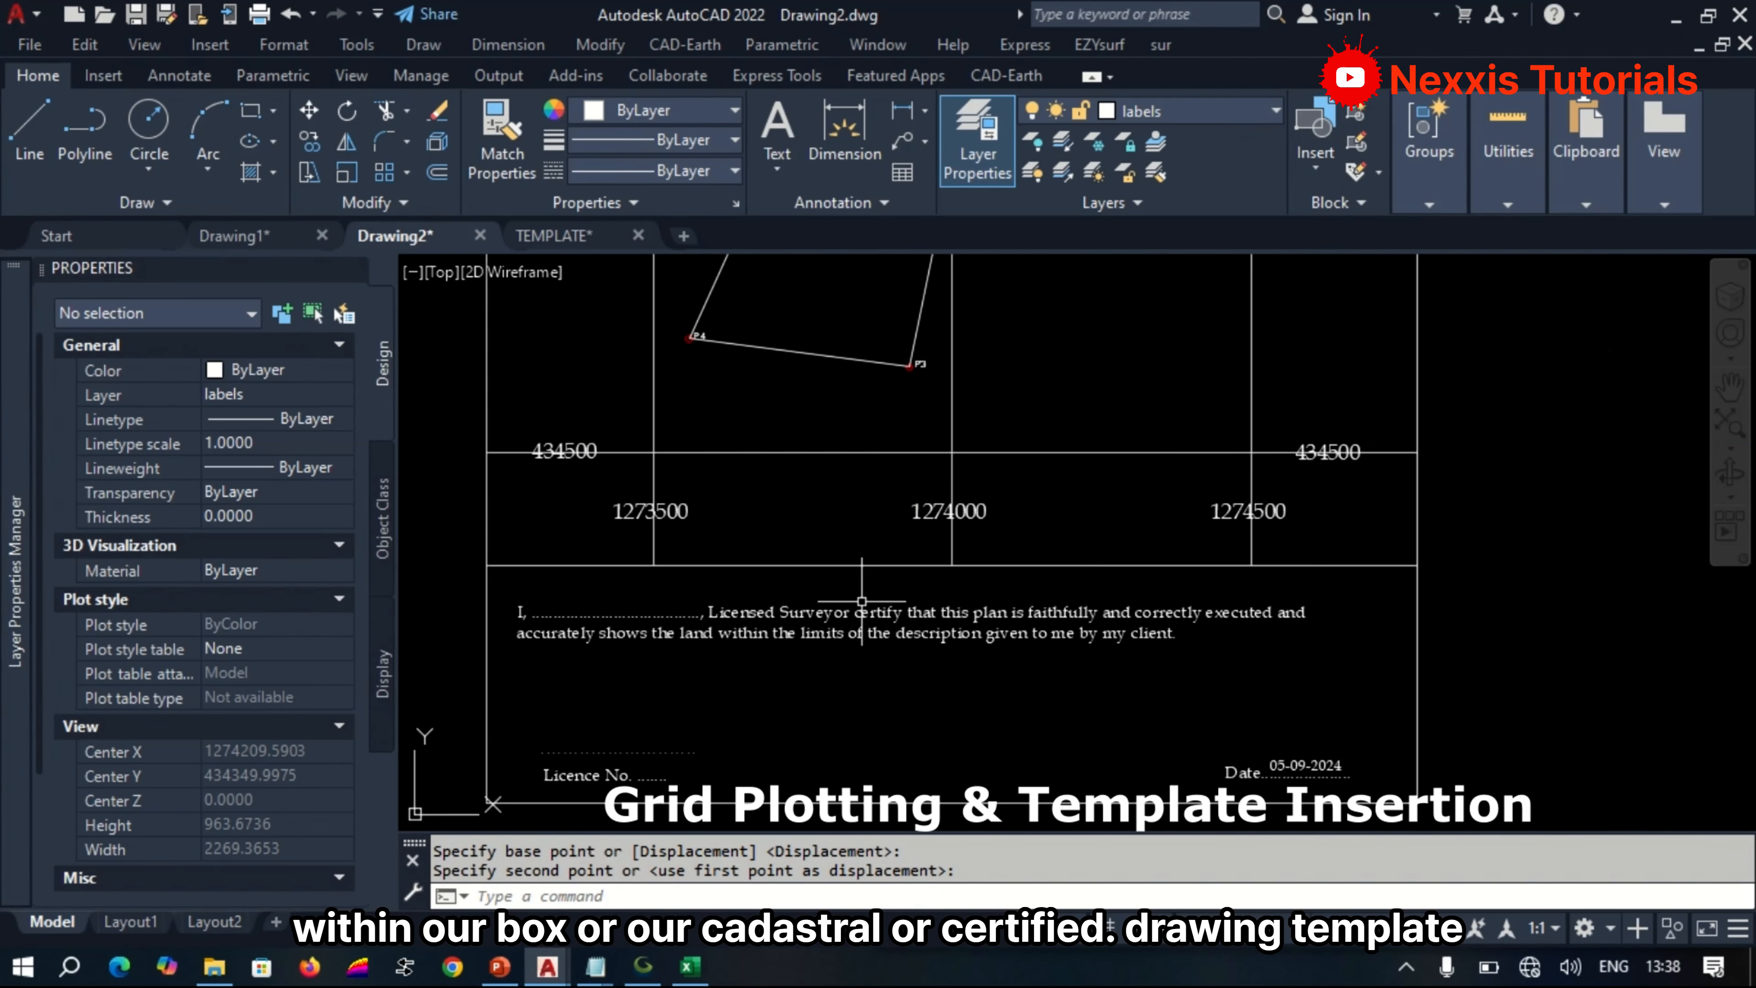
pyautogui.write('t')
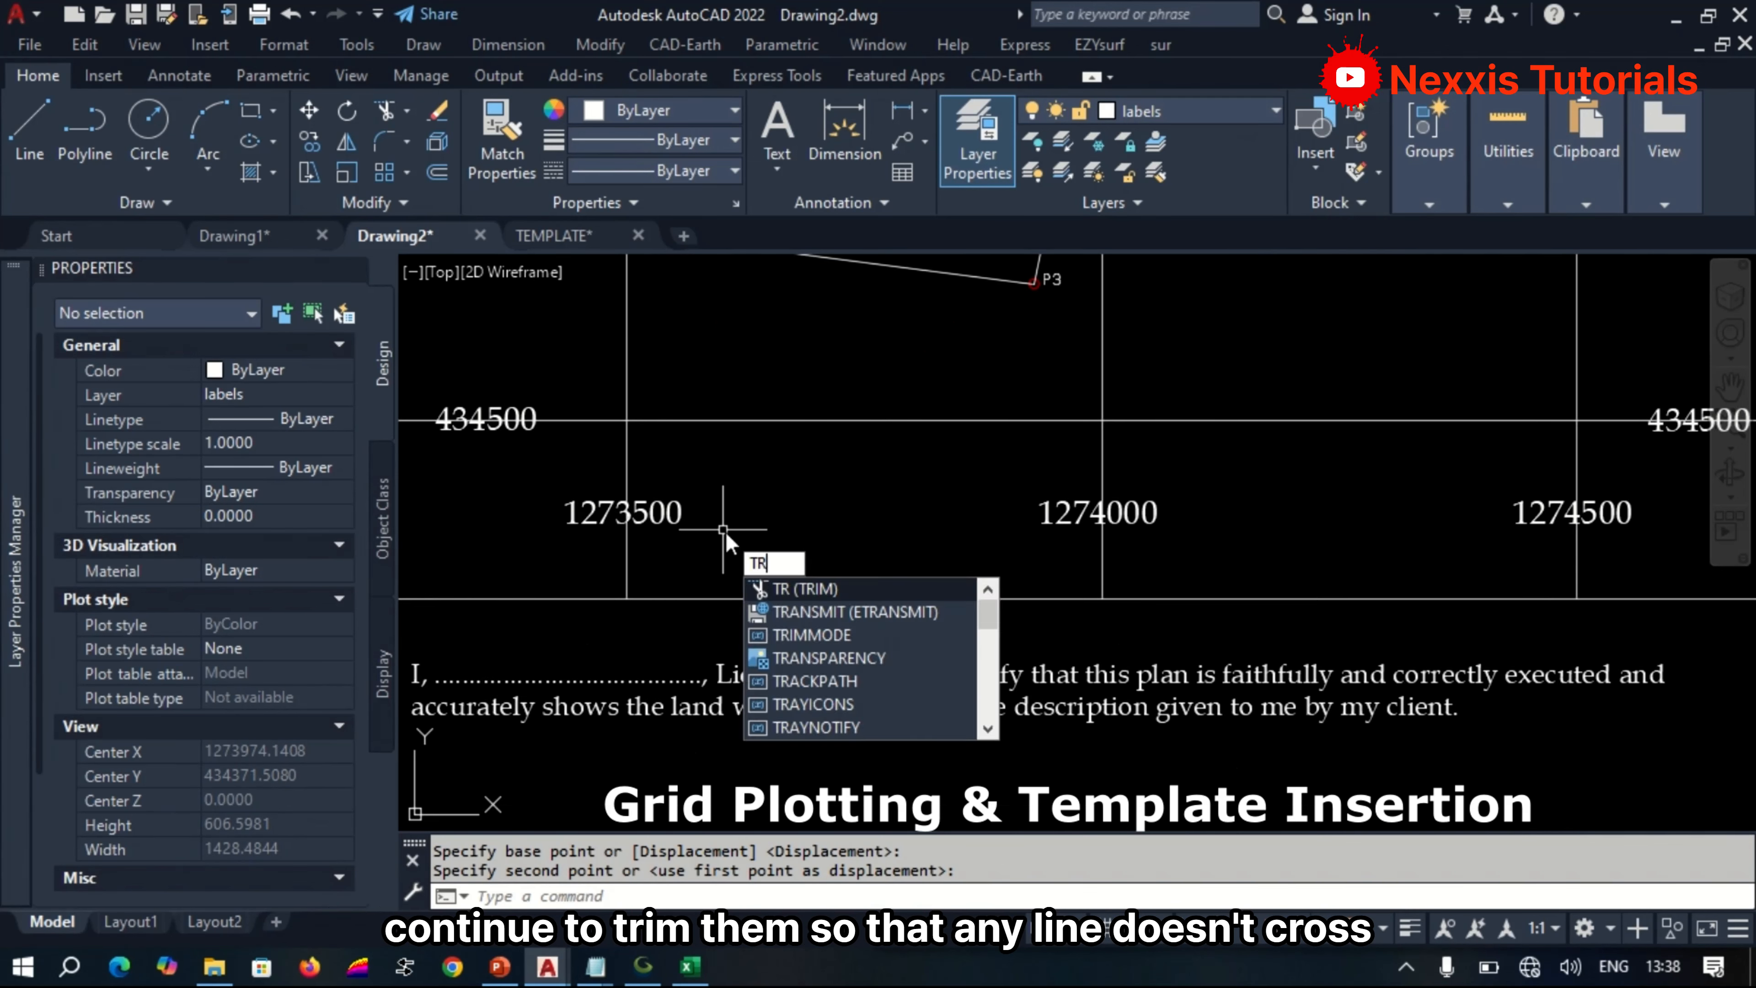
pyautogui.press('Return')
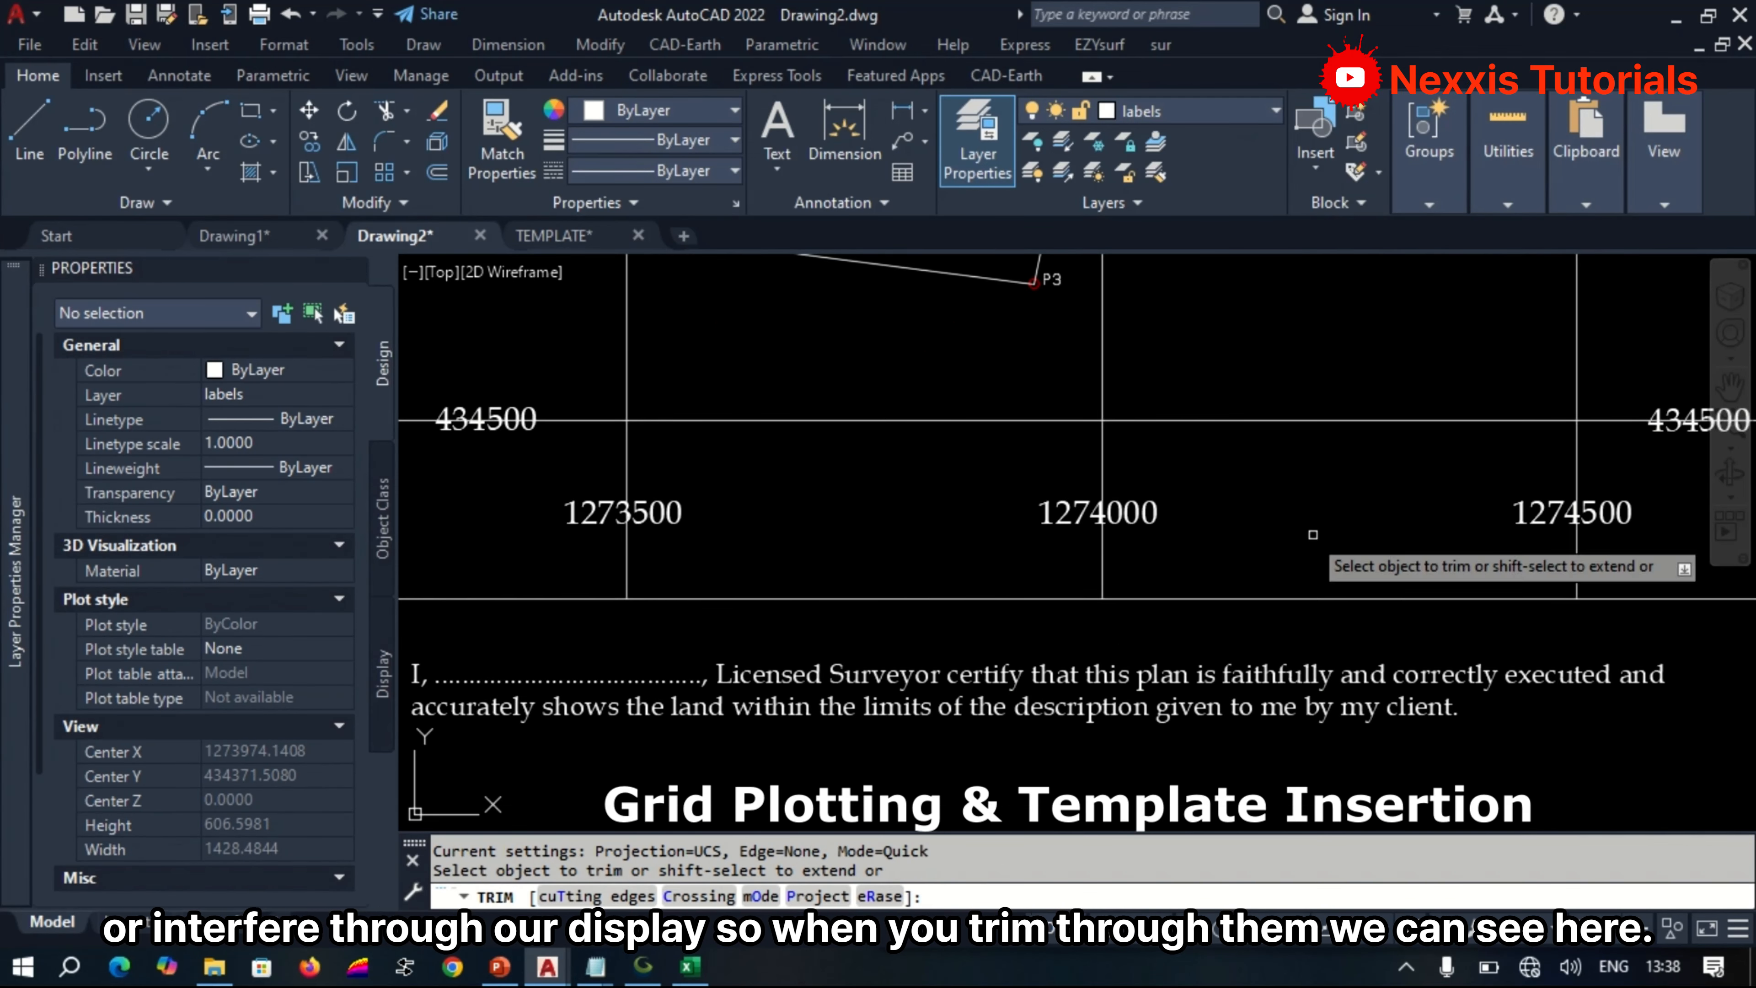
pyautogui.moveTo(1686, 515); pyautogui.dragTo(591, 516)
pyautogui.scroll(-2, 1321, 520)
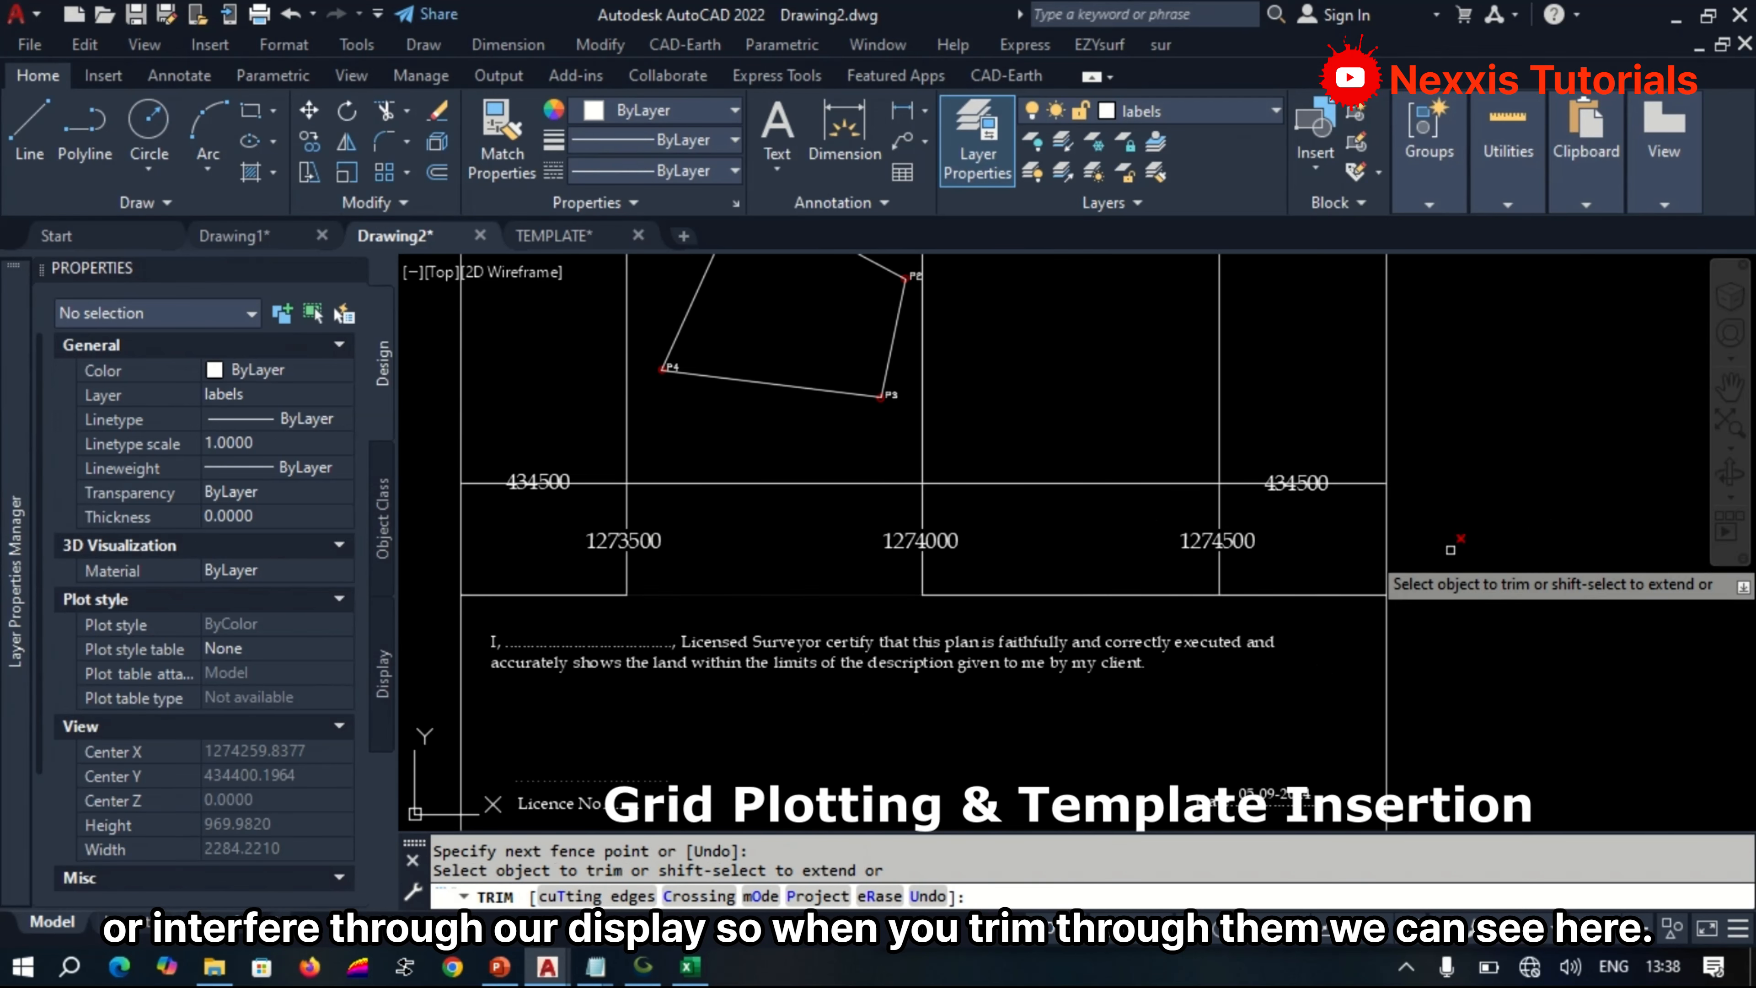
pyautogui.scroll(-6, 1313, 529)
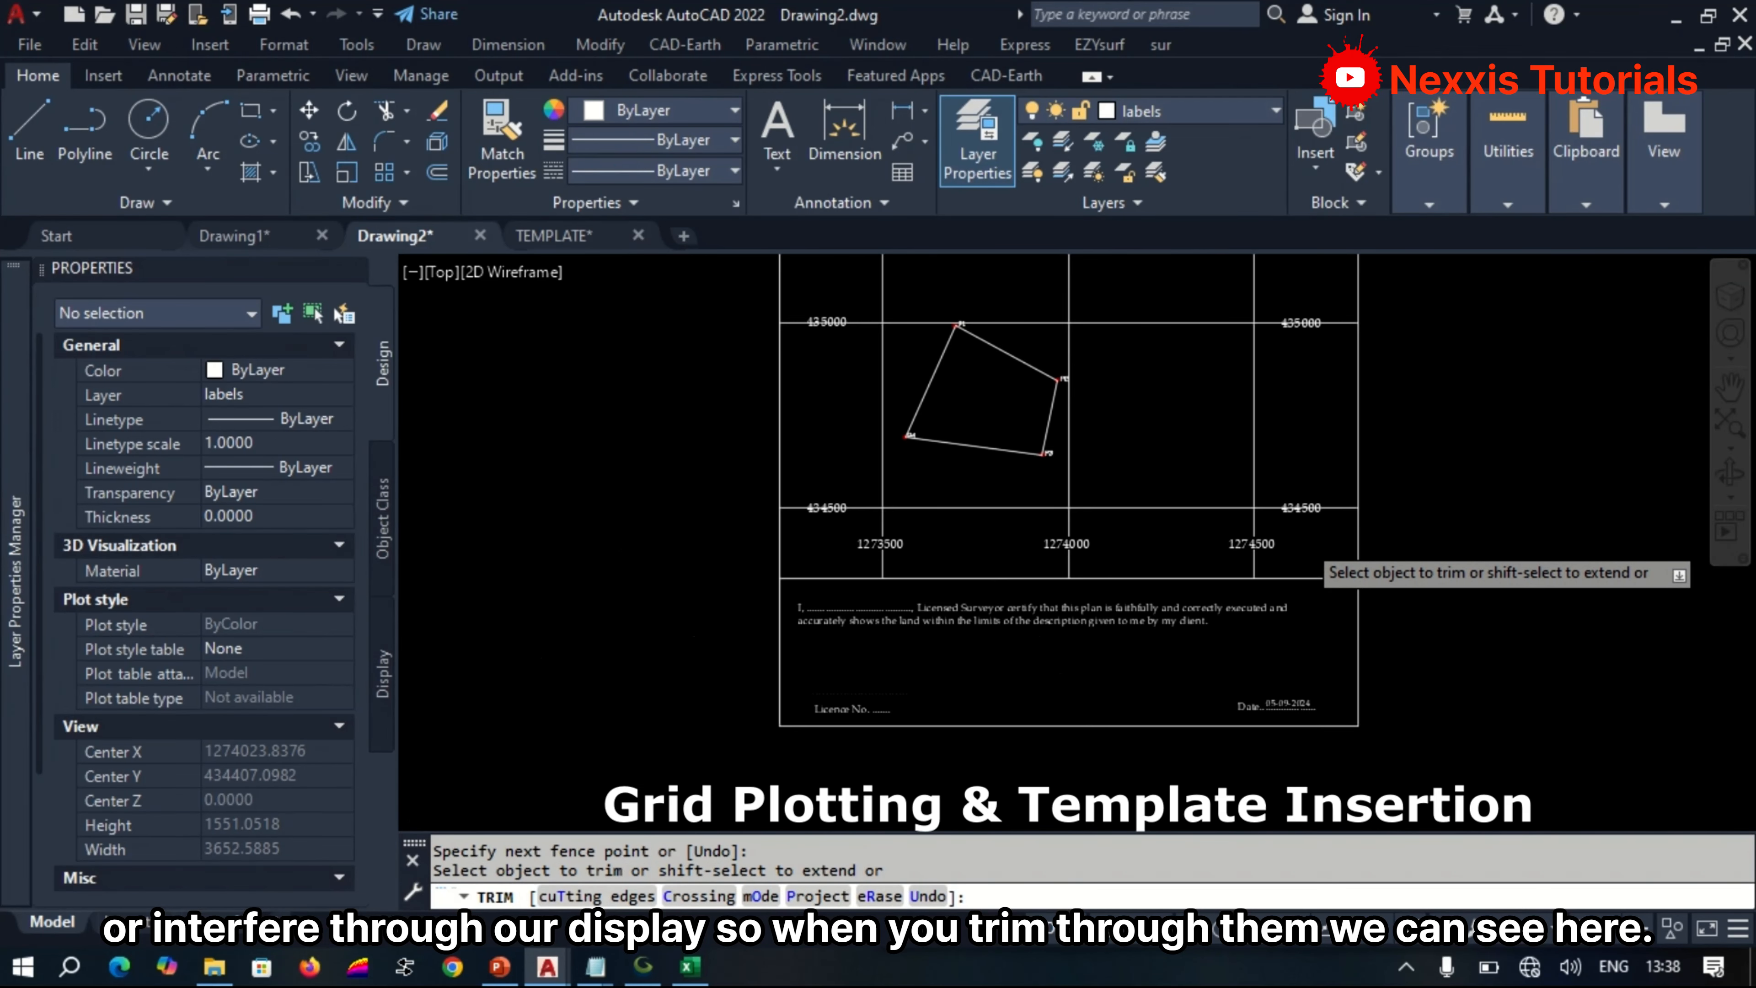
# Trim the grid lines where they run through the northing labels on the map's east side and the upper easting labels.
pyautogui.scroll(6, 1301, 544)
pyautogui.scroll(-6, 1300, 540)
pyautogui.scroll(2, 1297, 546)
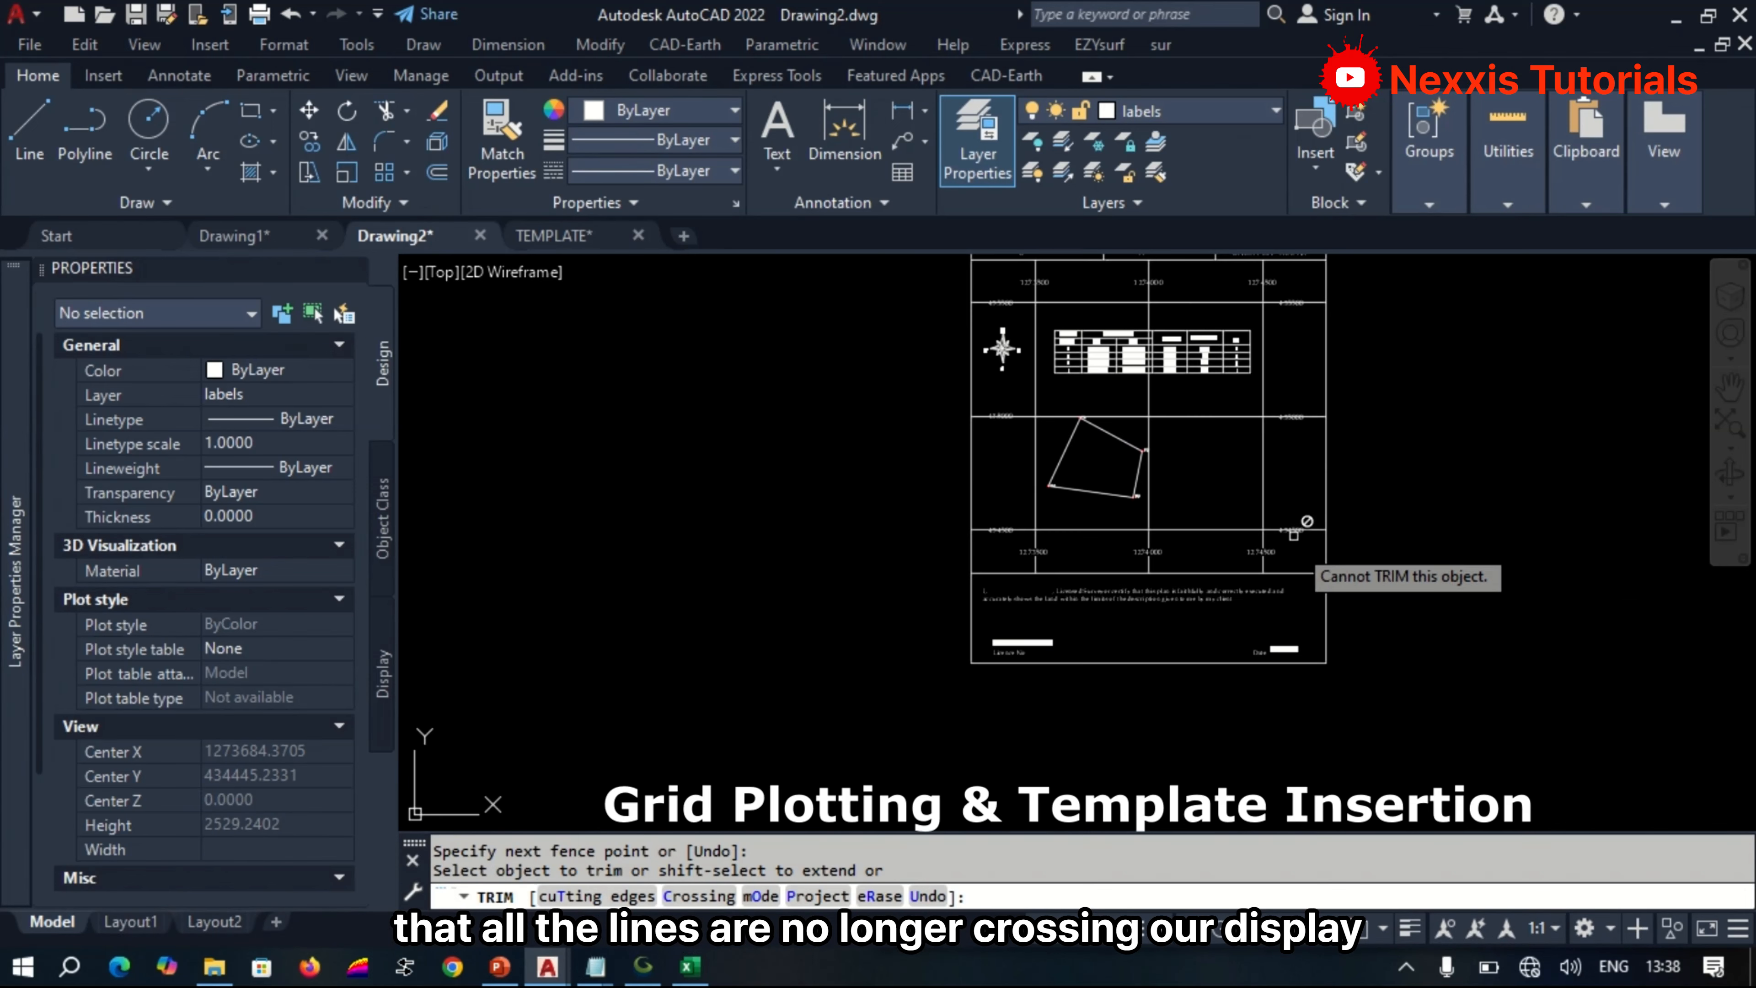
pyautogui.scroll(6, 1306, 353)
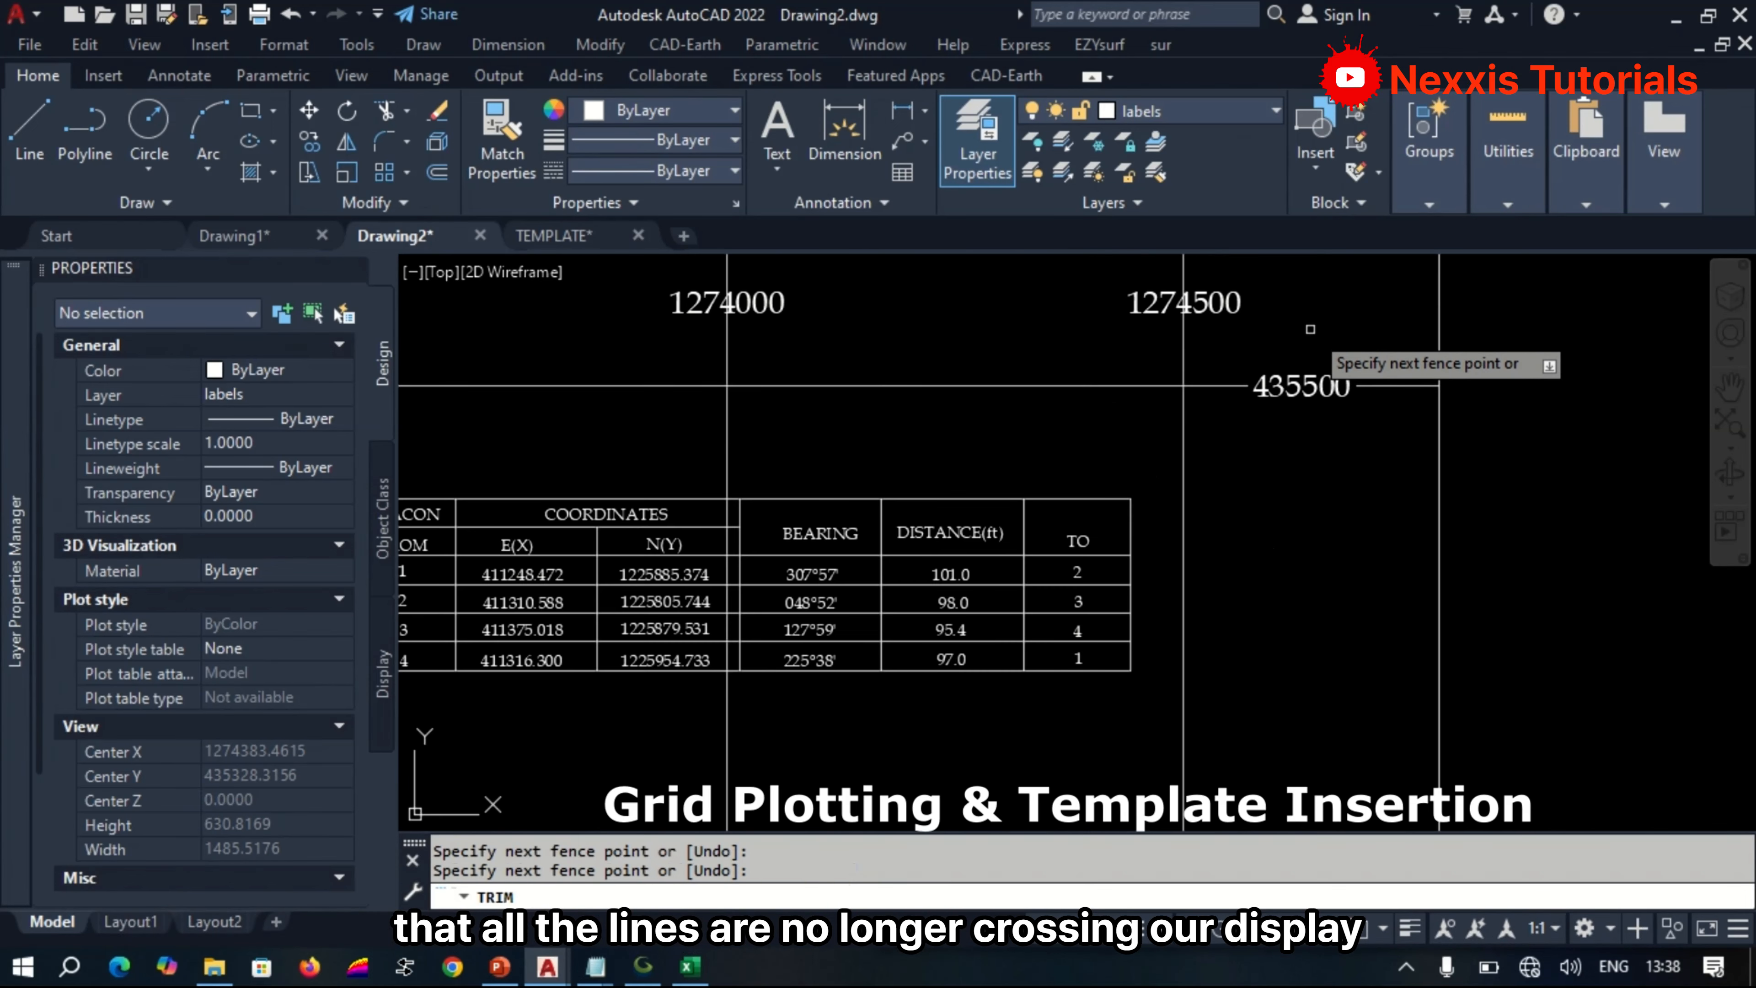
pyautogui.click(1391, 300)
pyautogui.scroll(-4, 1392, 300)
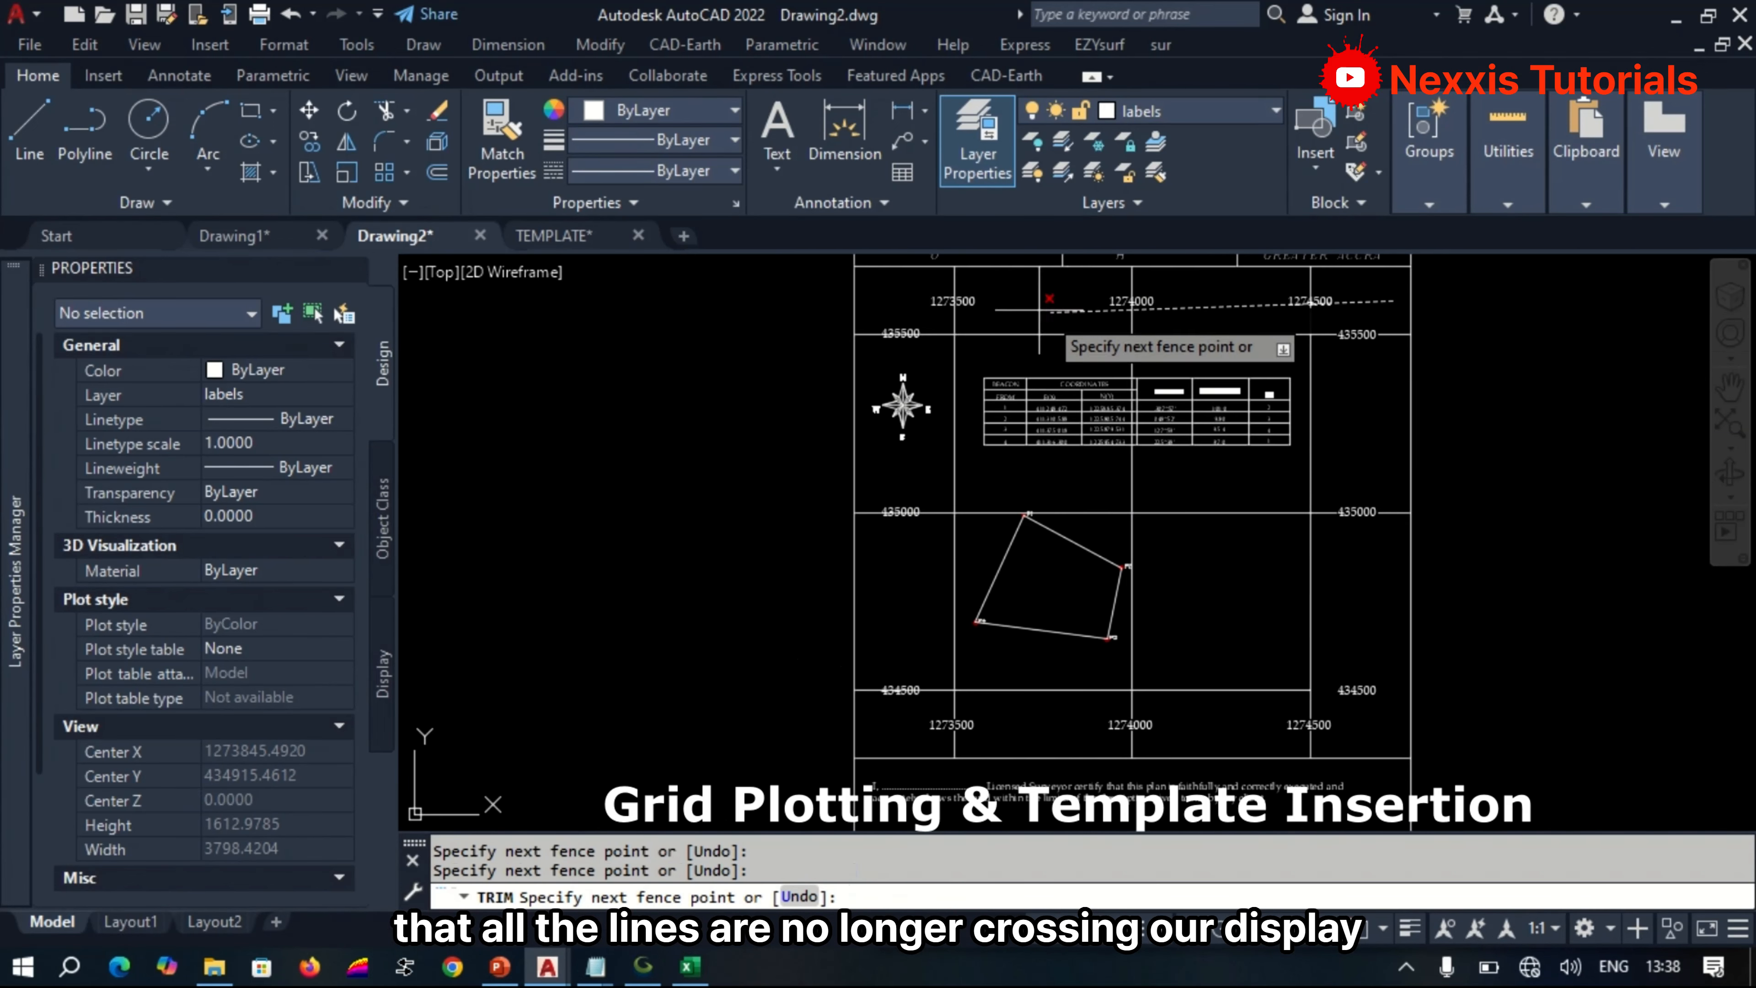
pyautogui.scroll(6, 886, 303)
pyautogui.click(900, 373)
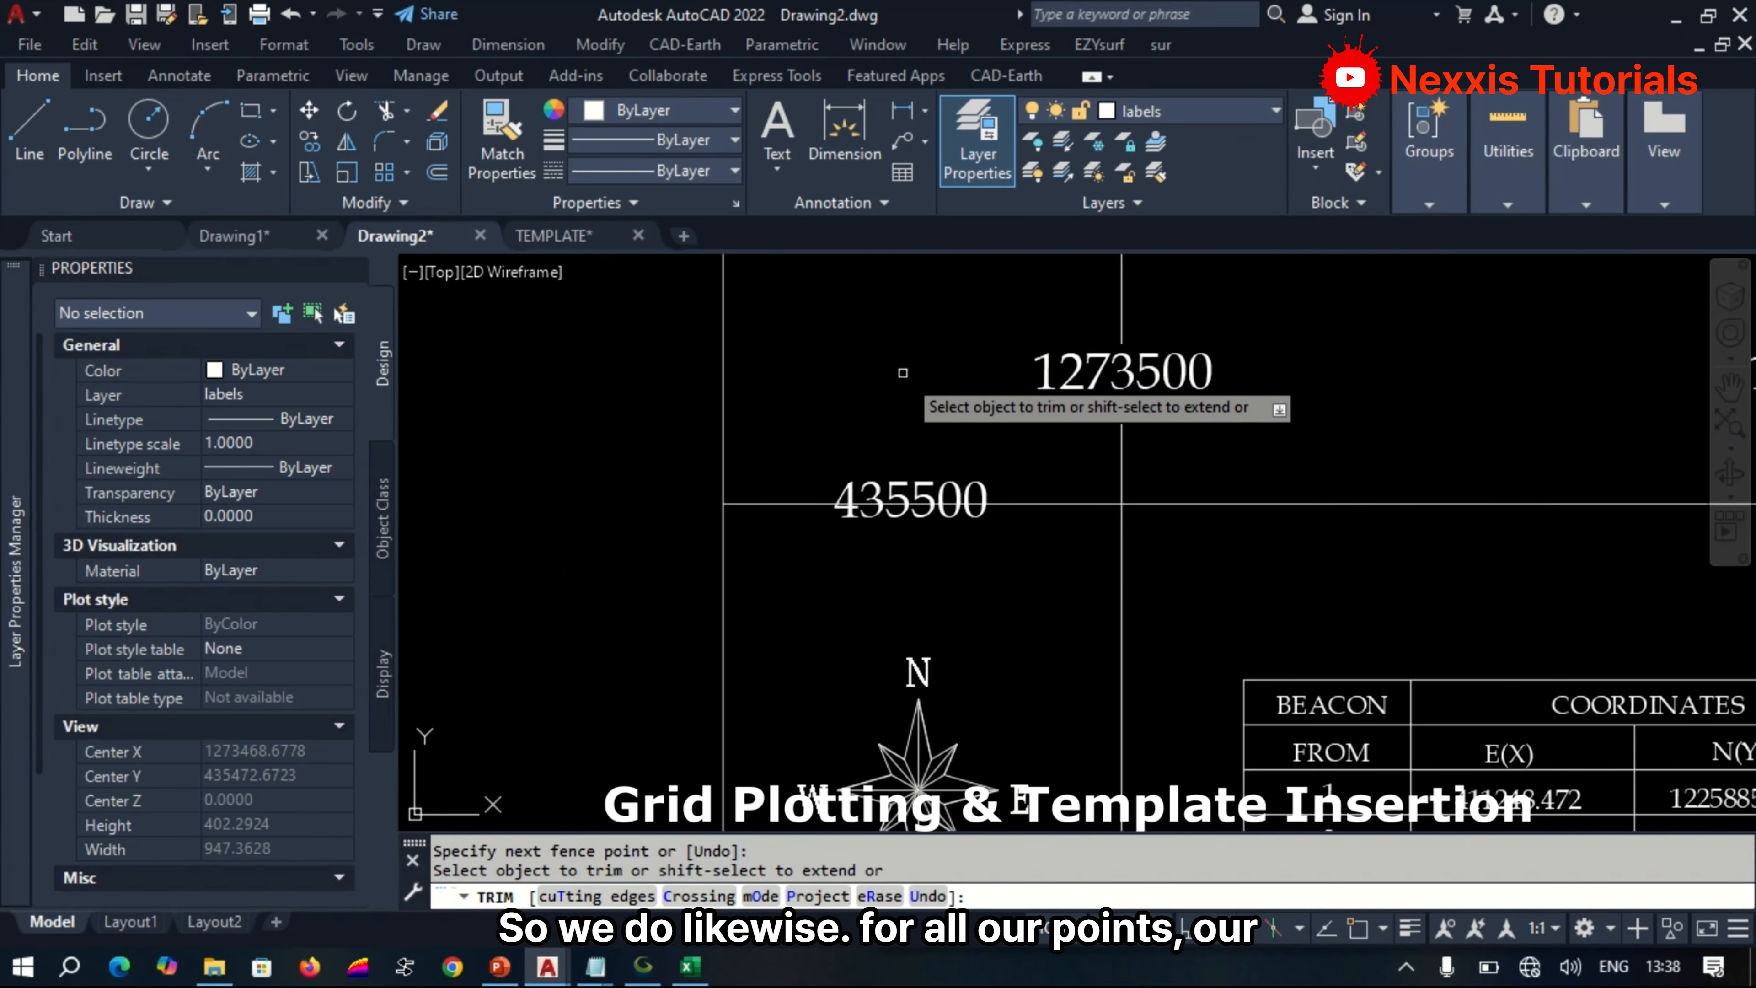
# Trim the horizontal grid lines through the northing labels 435500, 435000 and 434500 on the map's west side, and end the Trim command.
pyautogui.click(912, 387)
pyautogui.click(908, 565)
pyautogui.scroll(-8, 920, 385)
pyautogui.scroll(4, 903, 510)
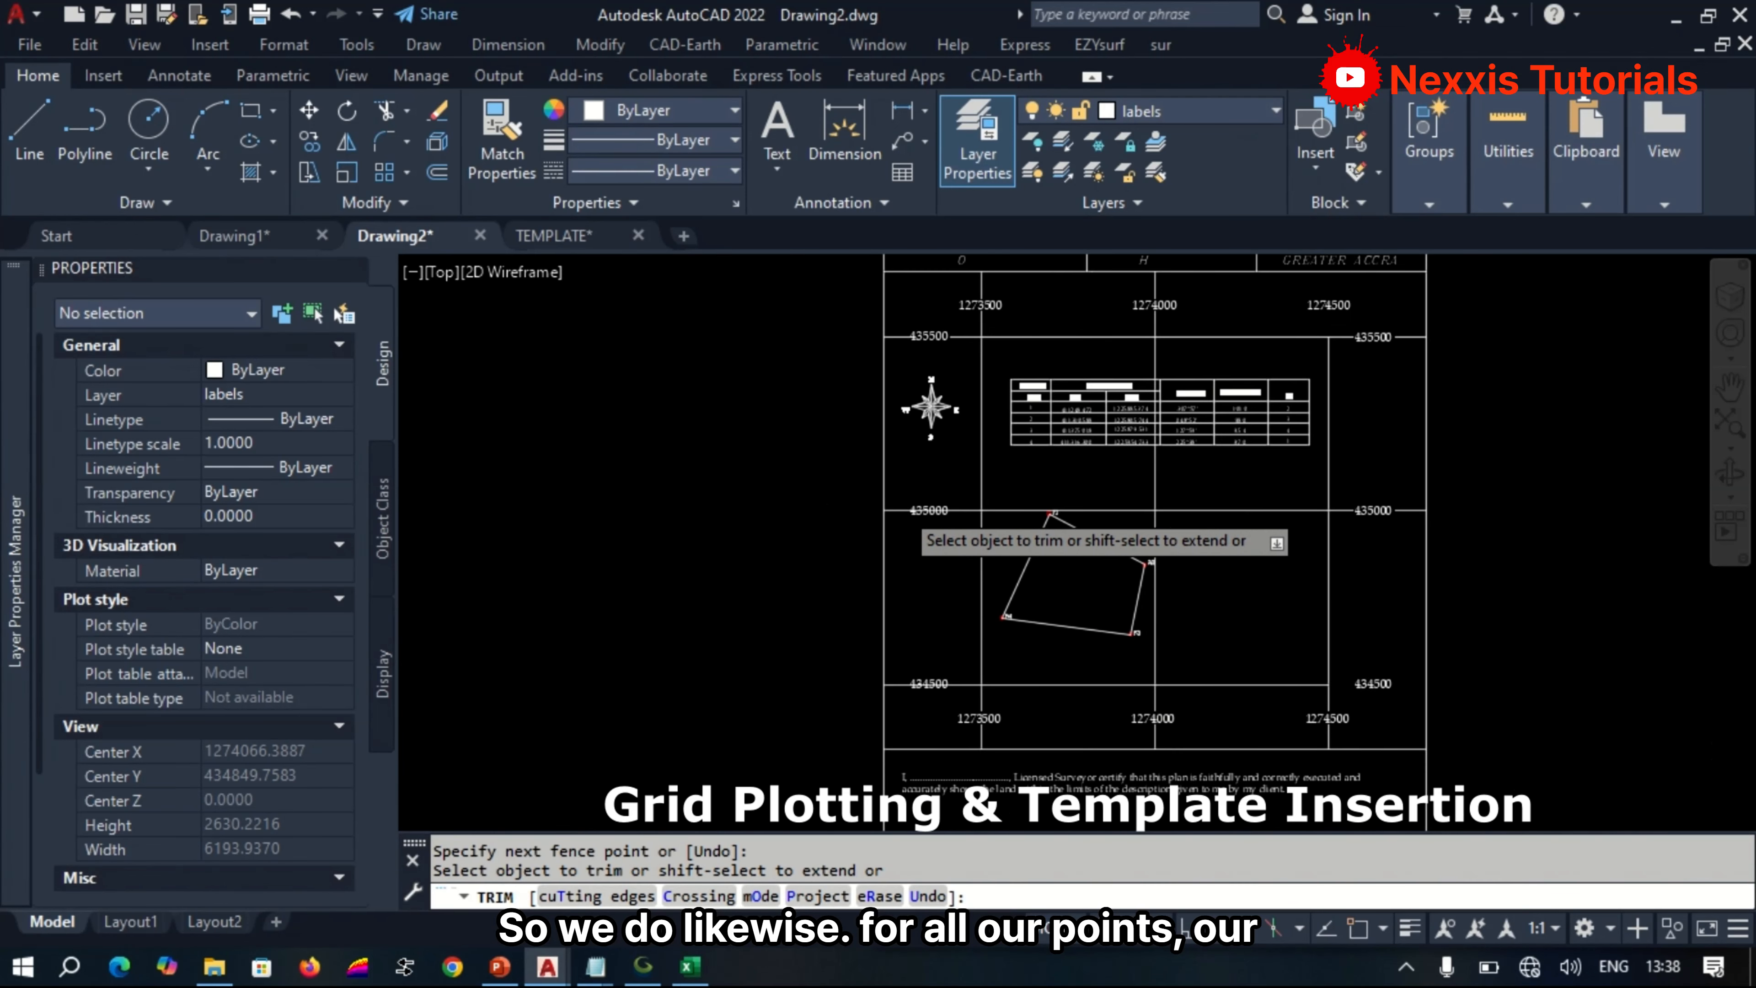
pyautogui.click(948, 817)
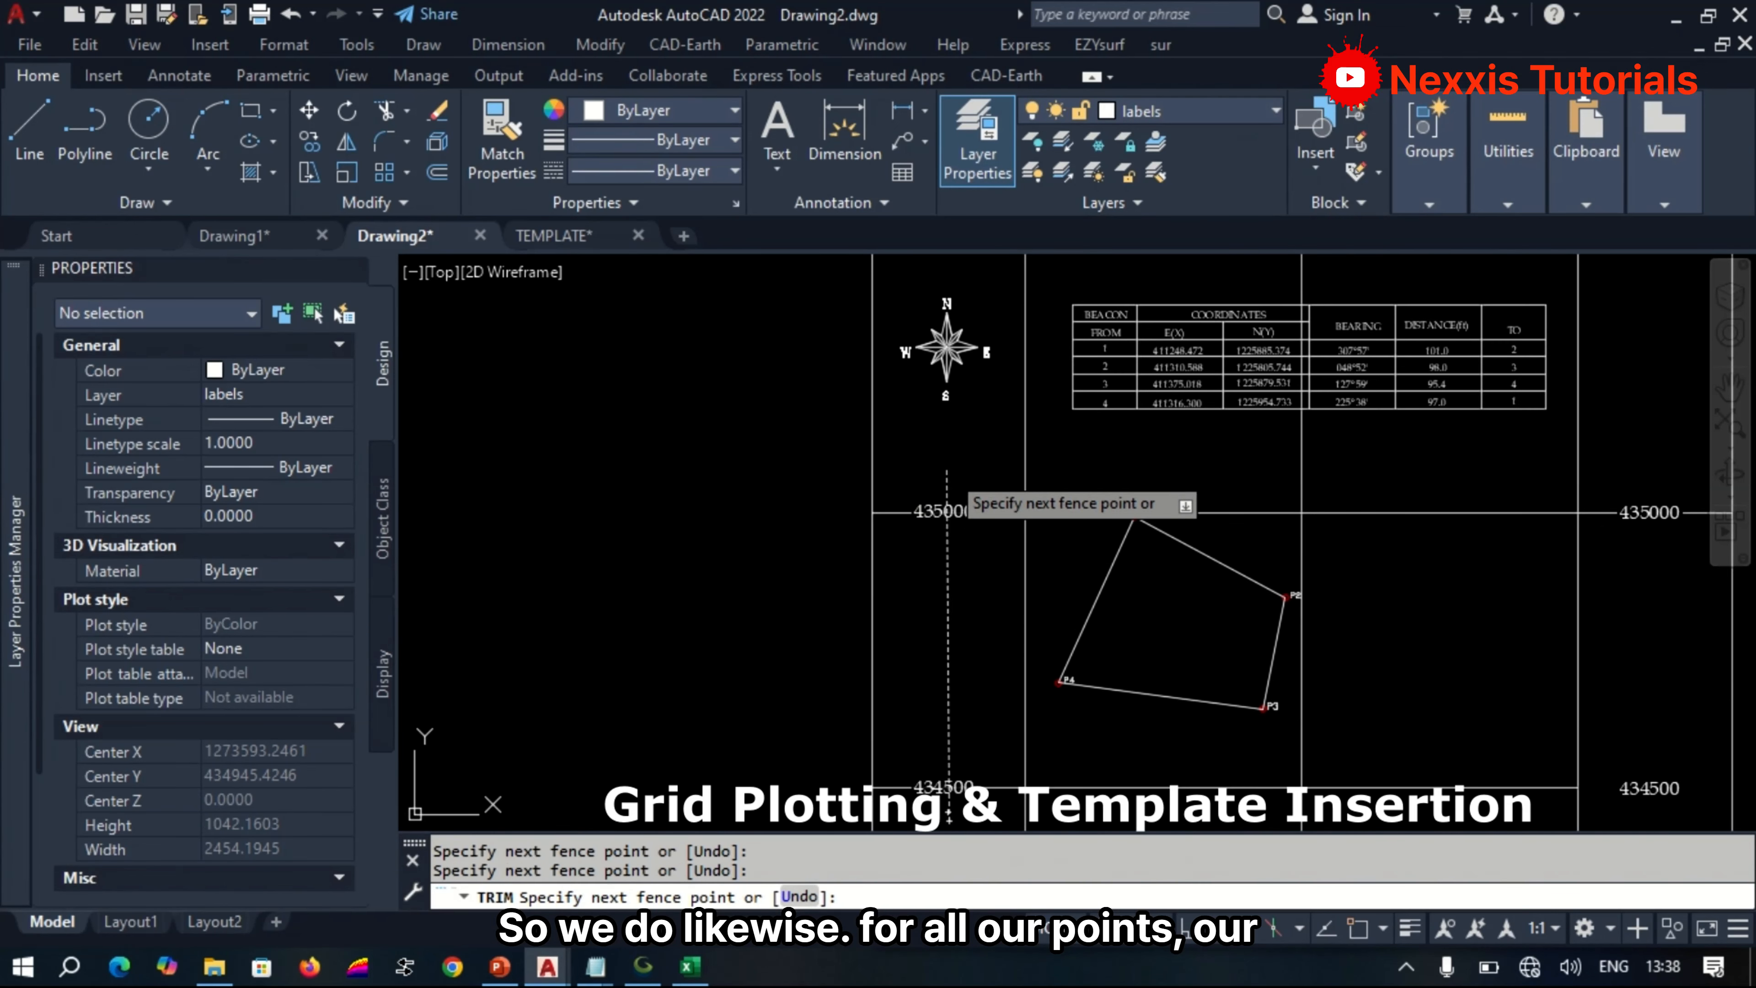
pyautogui.click(948, 469)
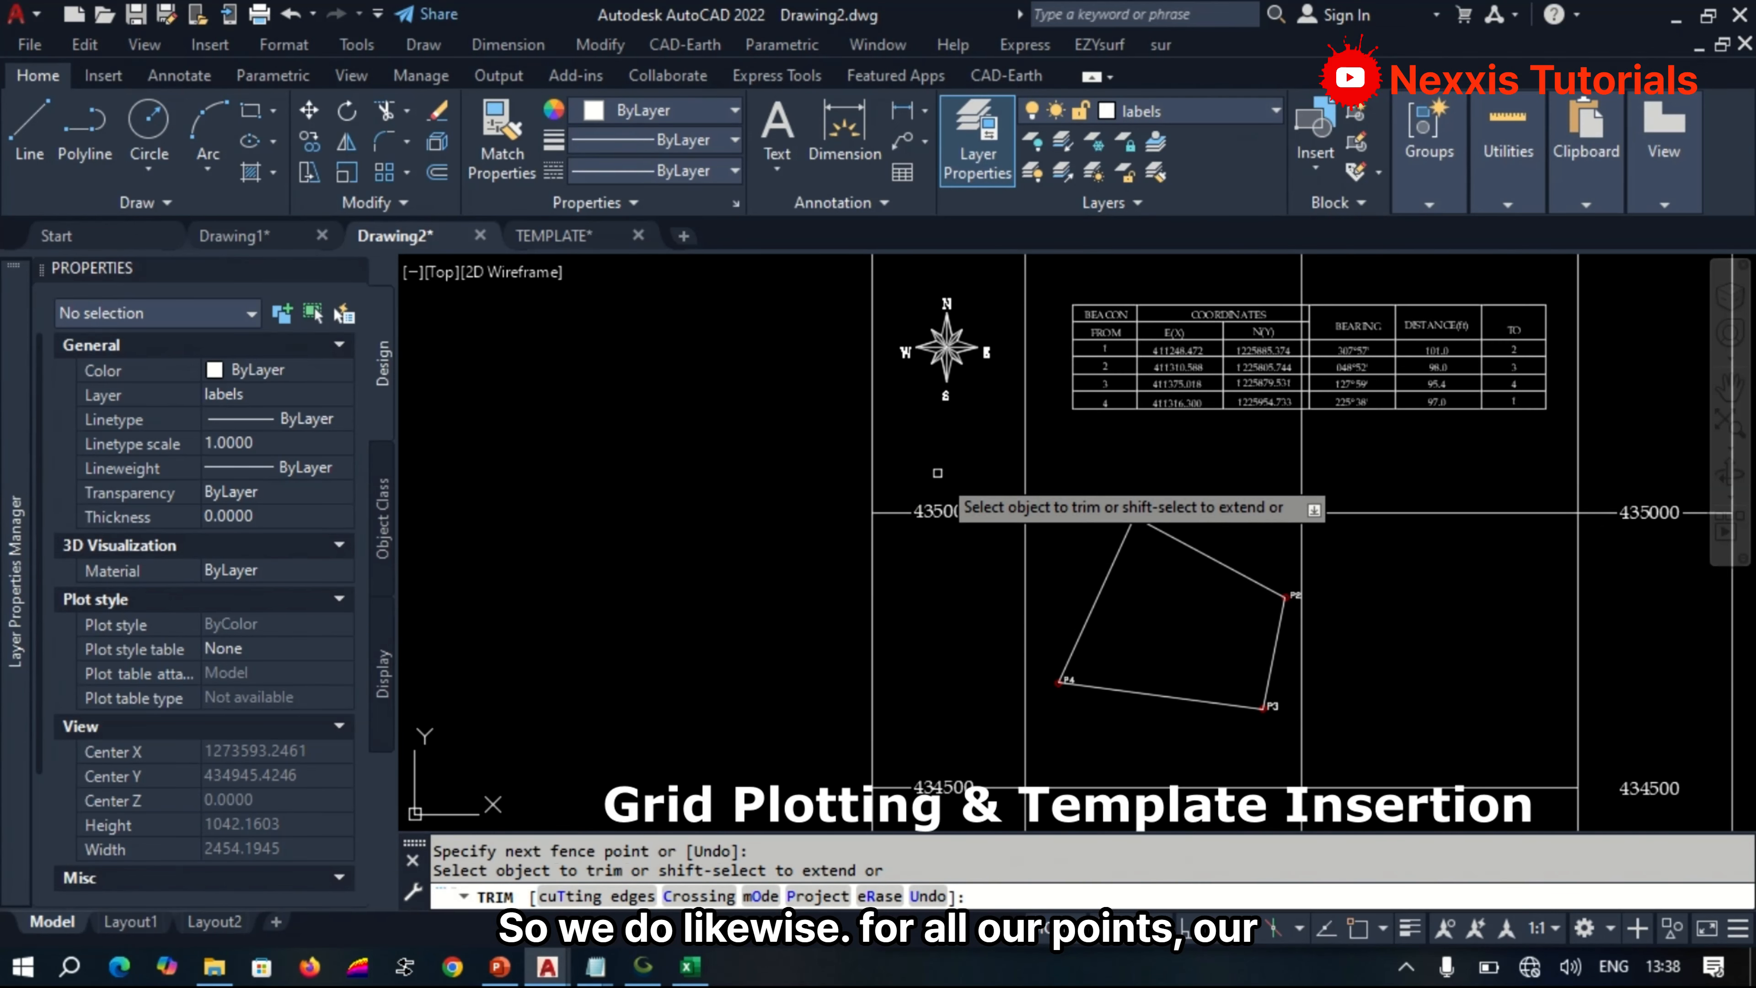
pyautogui.scroll(-5, 1002, 643)
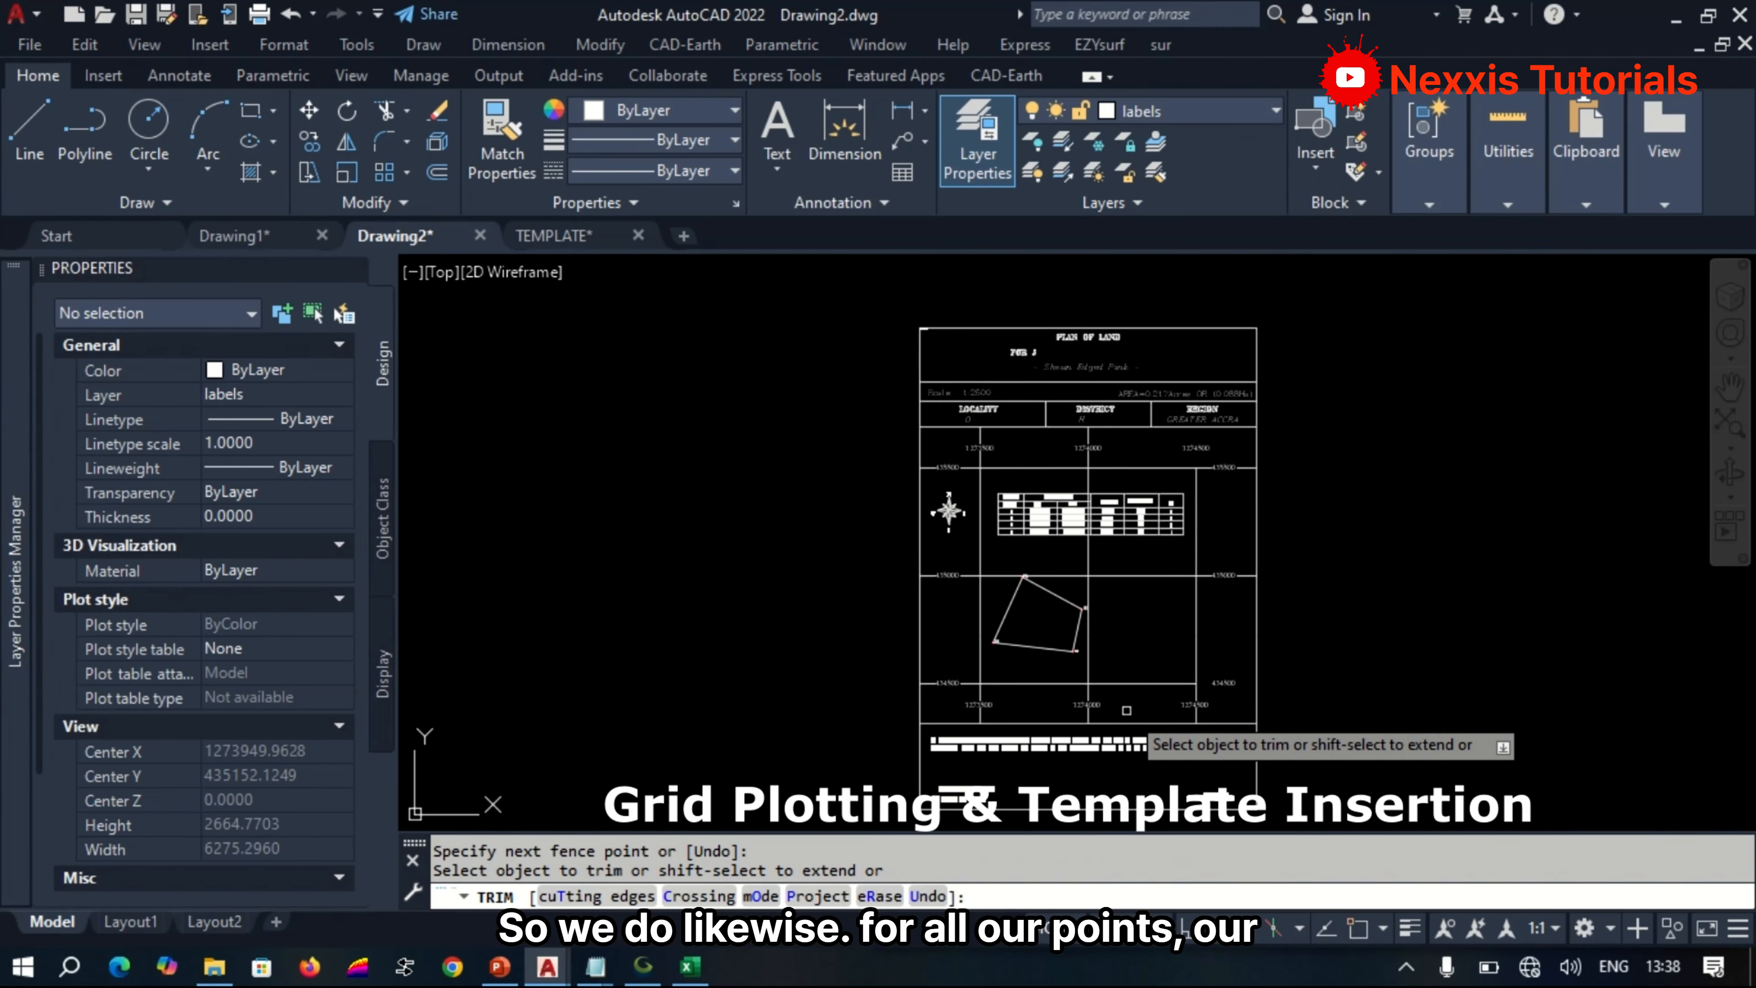
pyautogui.scroll(7, 1078, 716)
pyautogui.scroll(-5, 1176, 547)
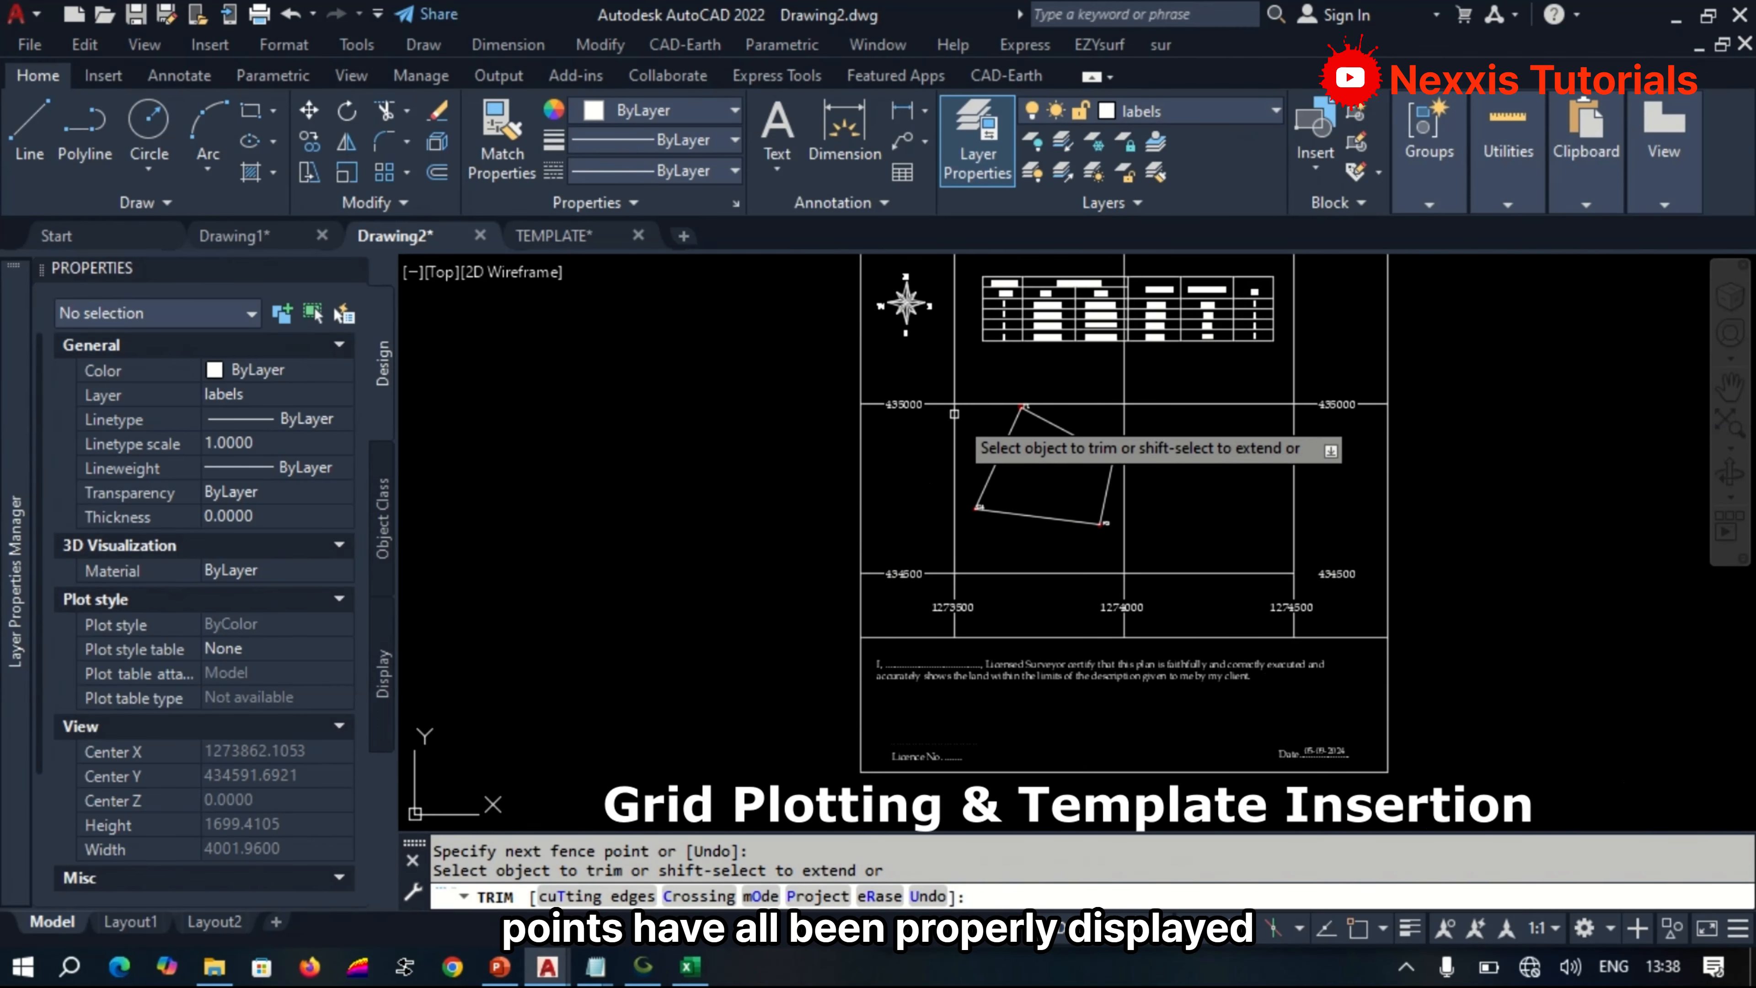
pyautogui.scroll(5, 960, 415)
pyautogui.scroll(-3, 1023, 360)
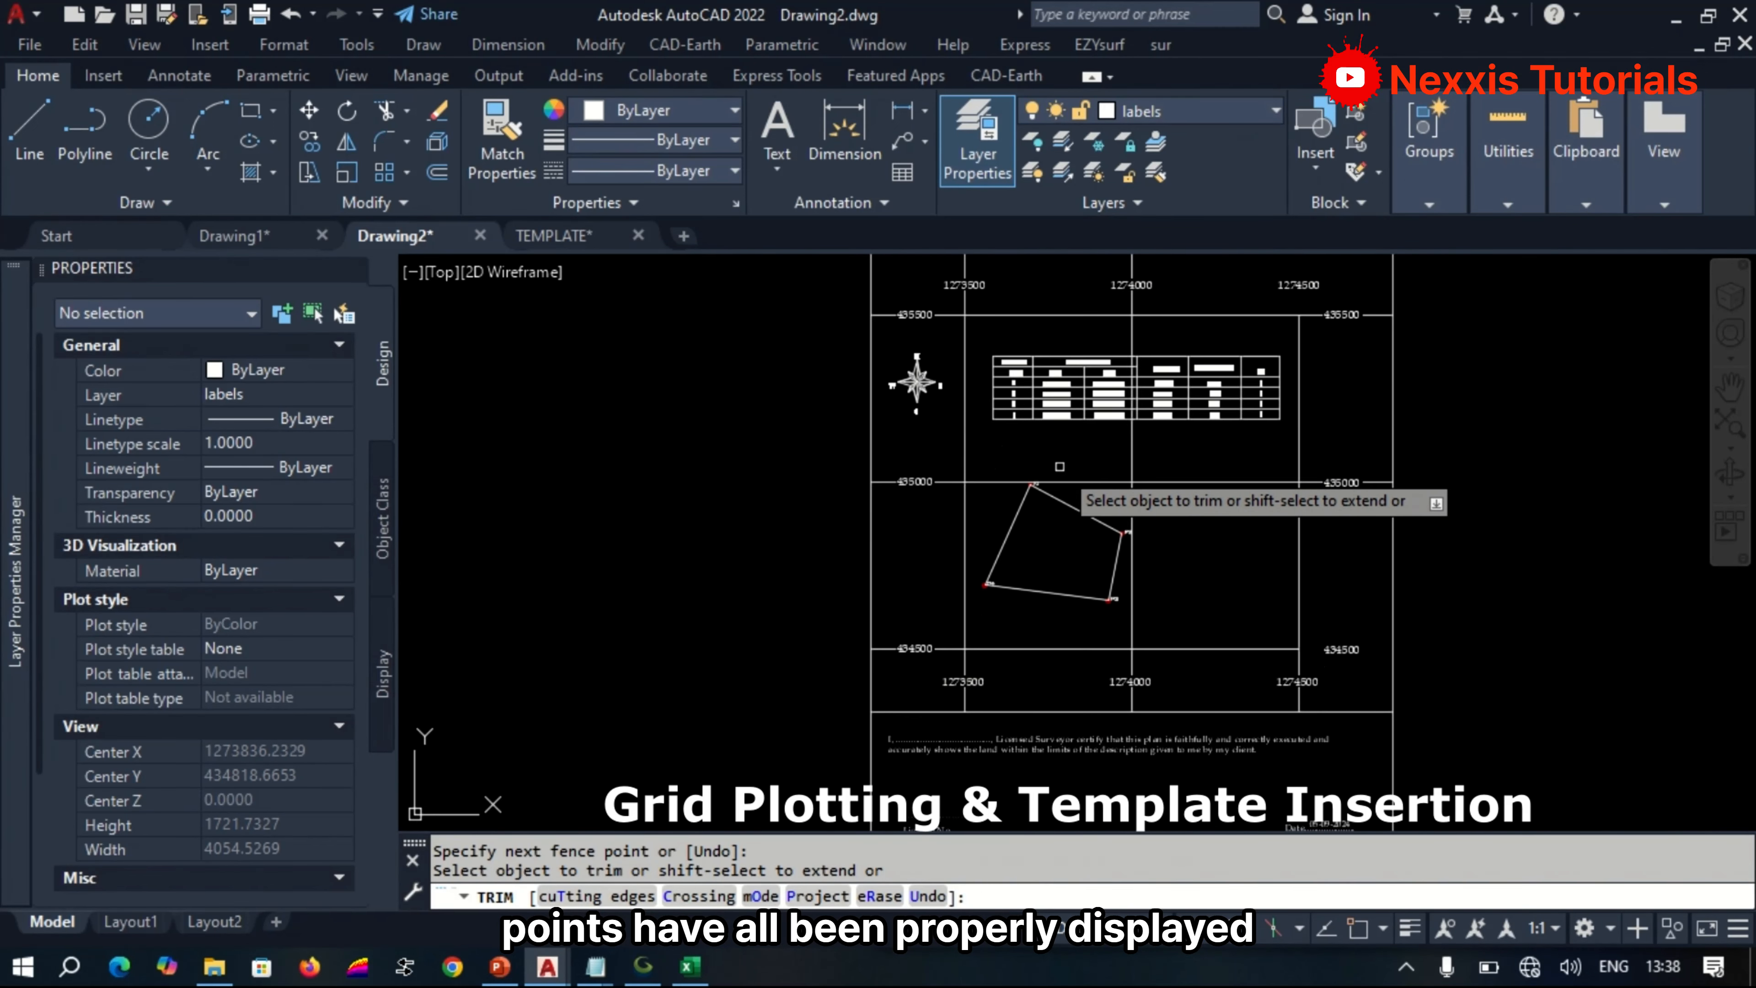
pyautogui.press('Return')
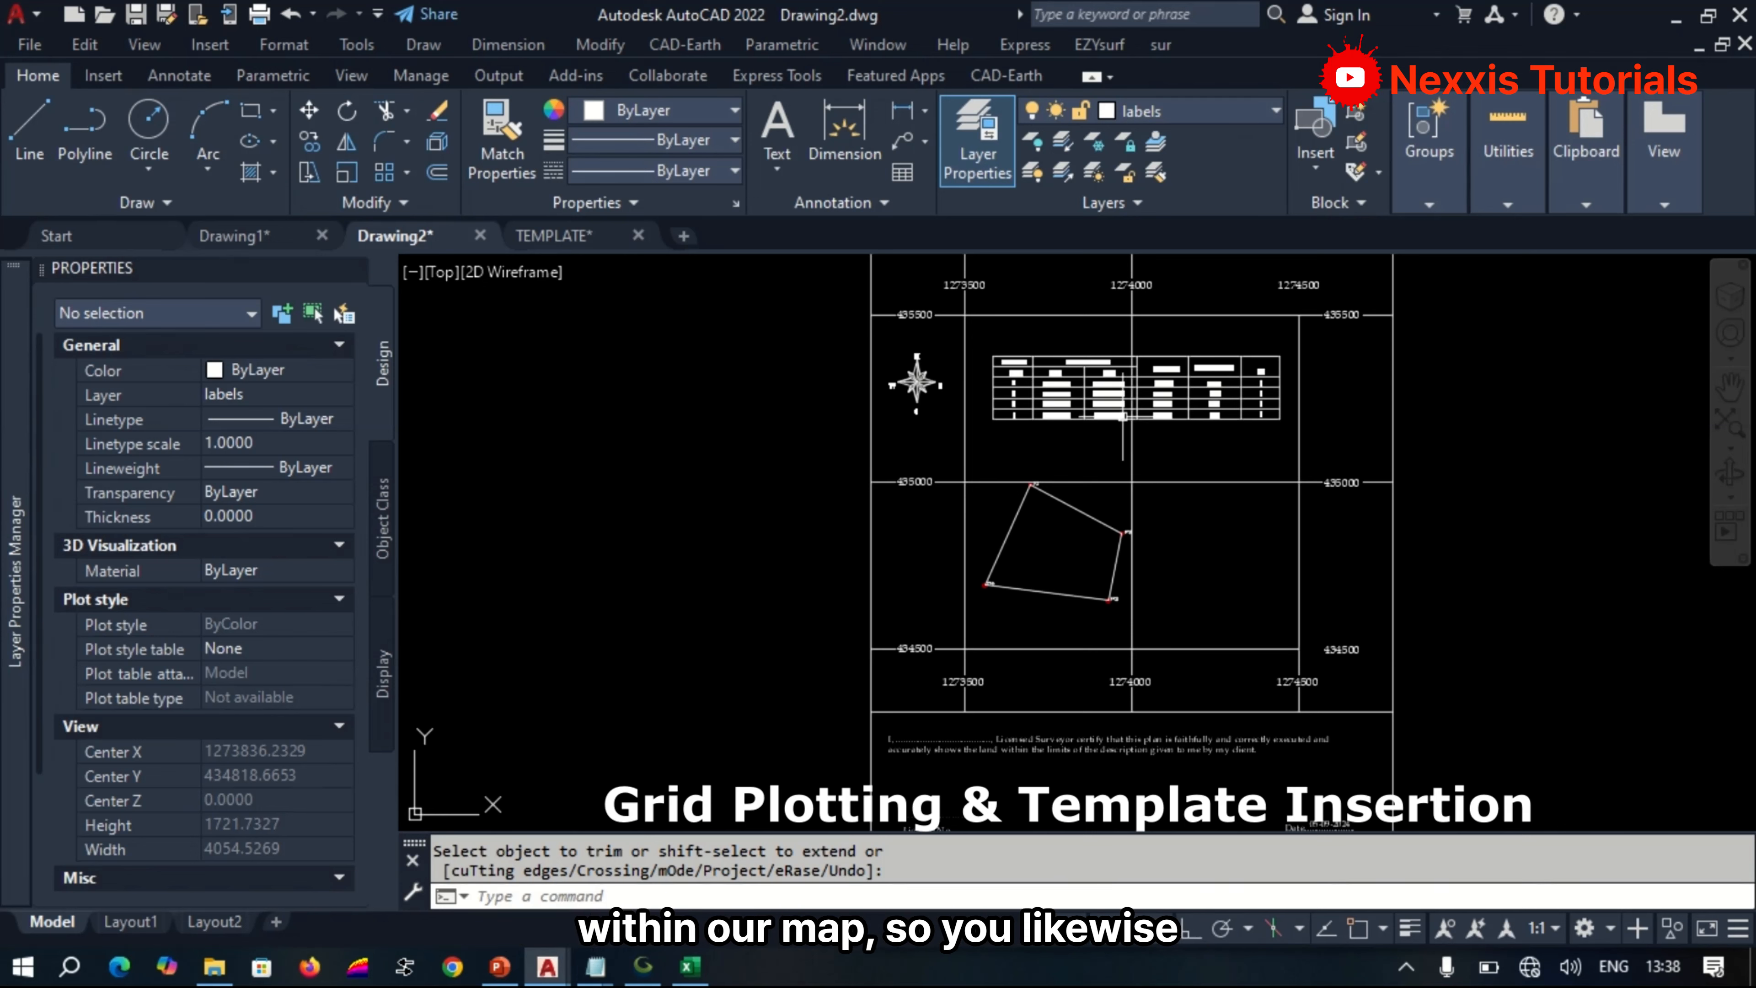
# Trim the 1274000 vertical grid line between the 435500 grid line and the coordinate table.
pyautogui.scroll(4, 1131, 311)
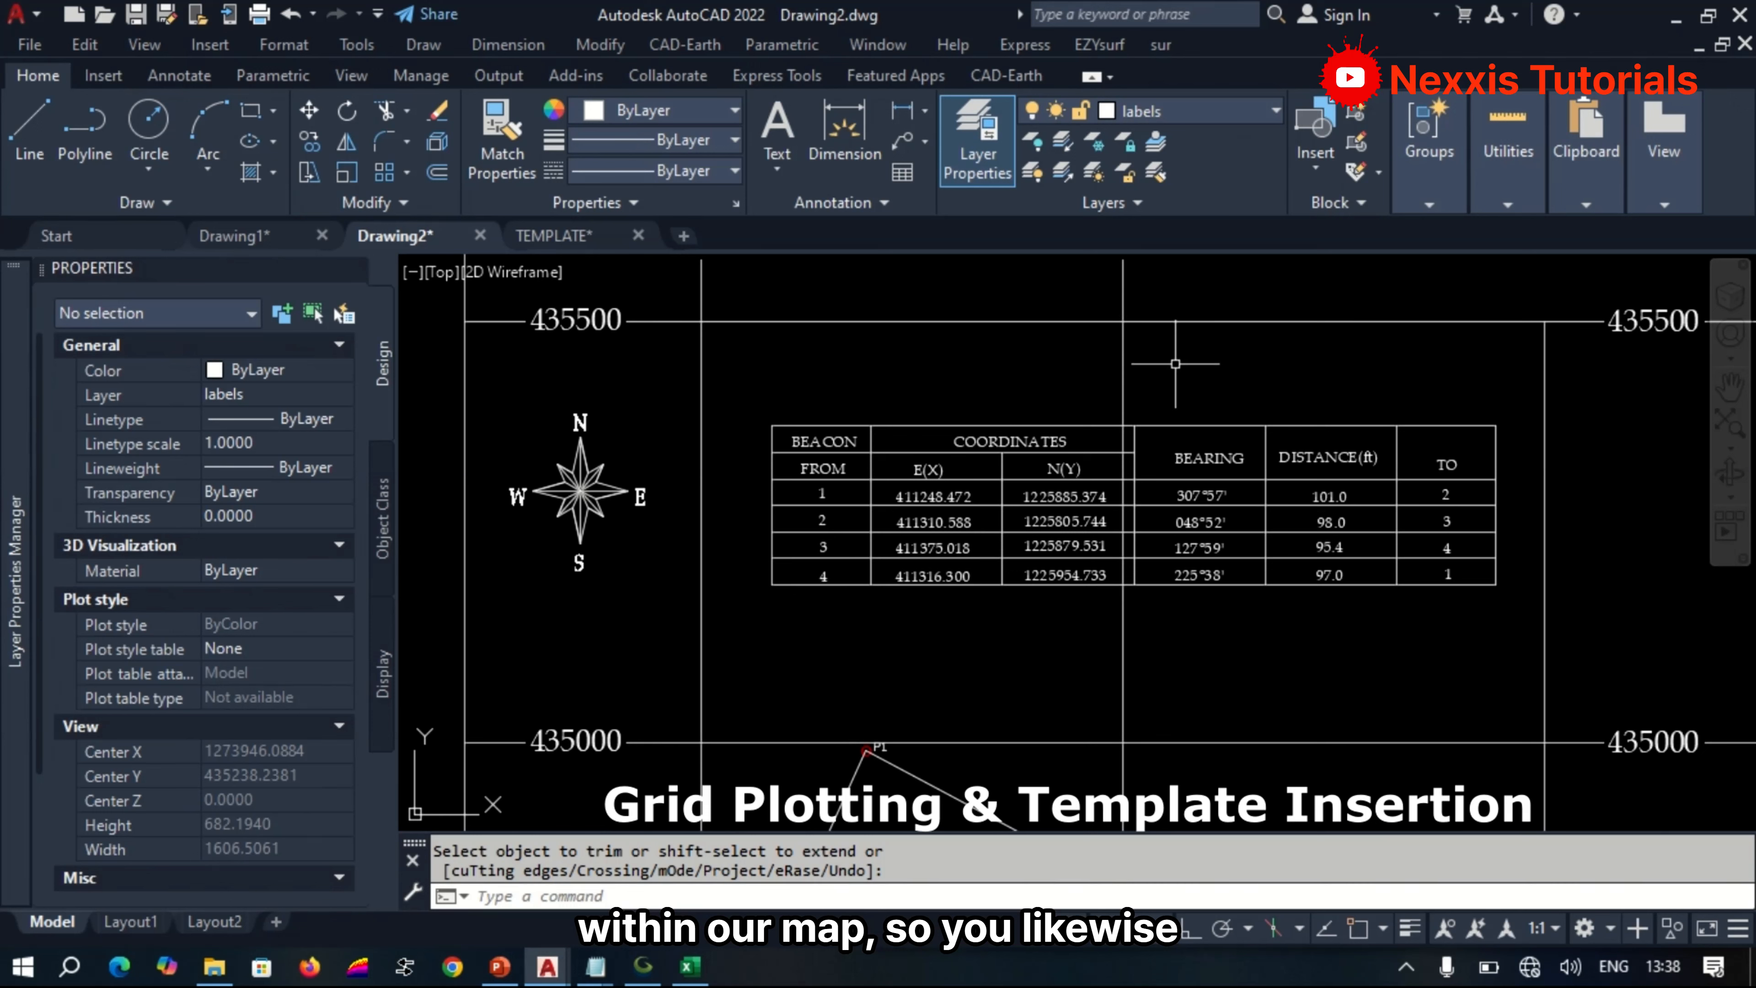
pyautogui.write('tr')
pyautogui.press('Return')
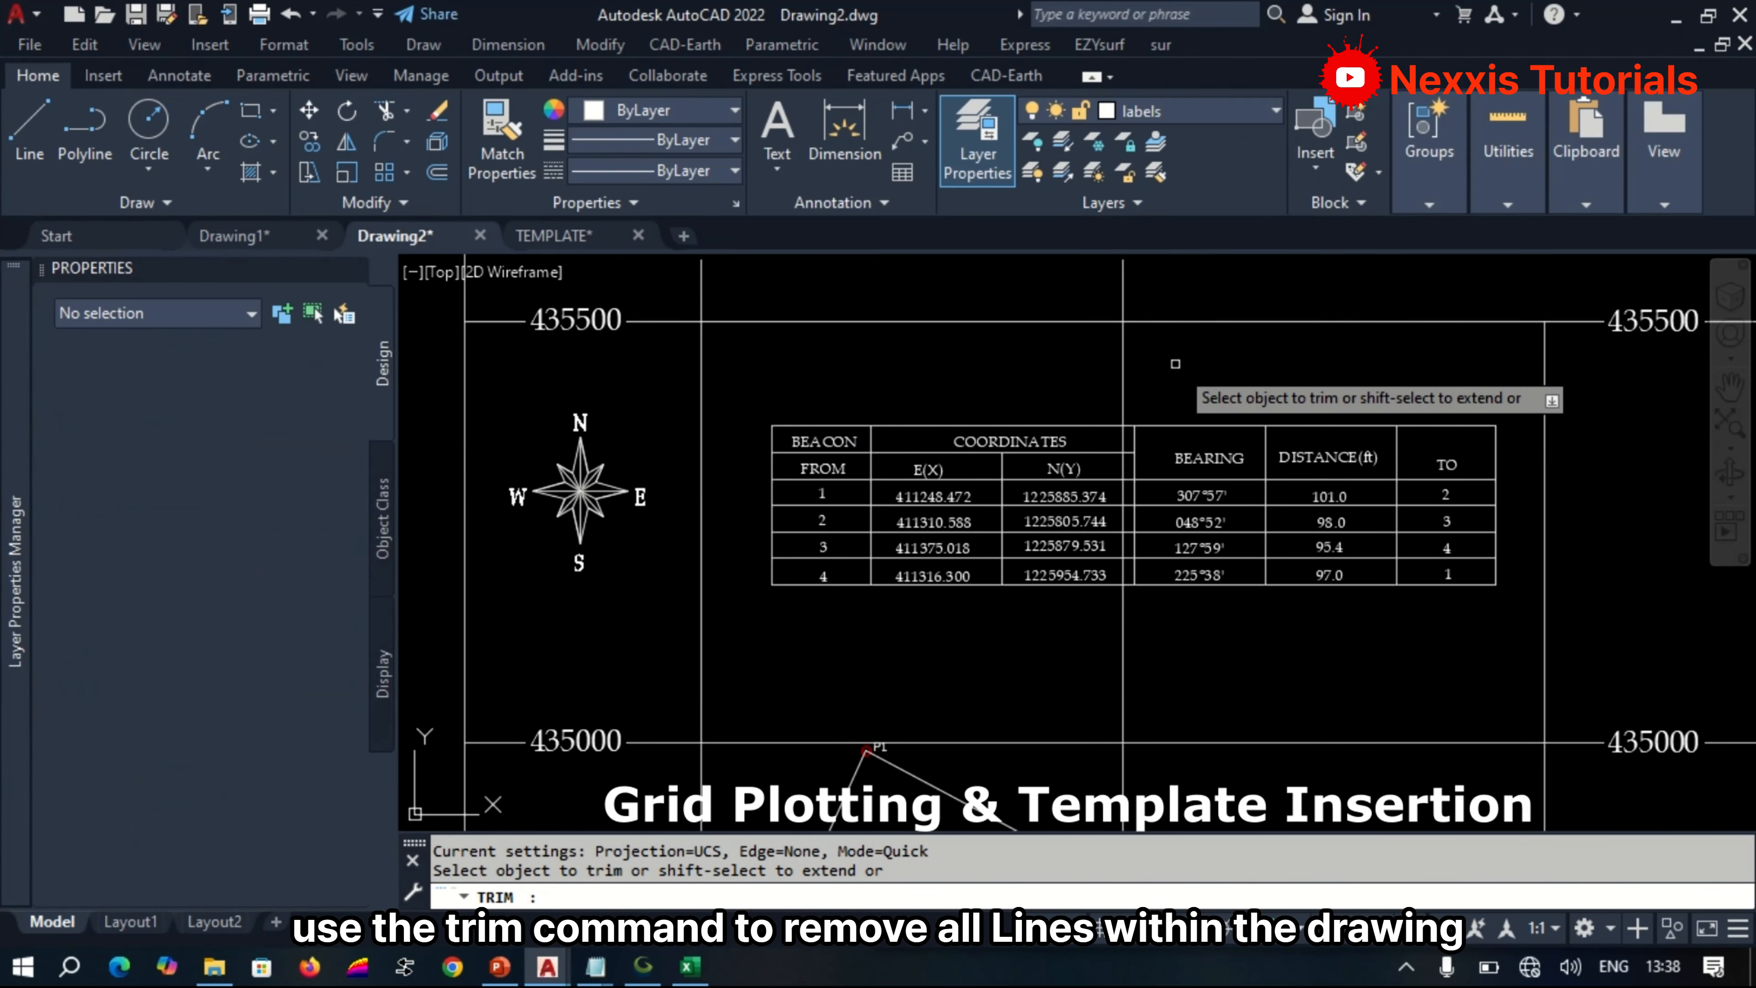
pyautogui.click(1176, 365)
pyautogui.click(1094, 363)
pyautogui.scroll(-4, 1089, 361)
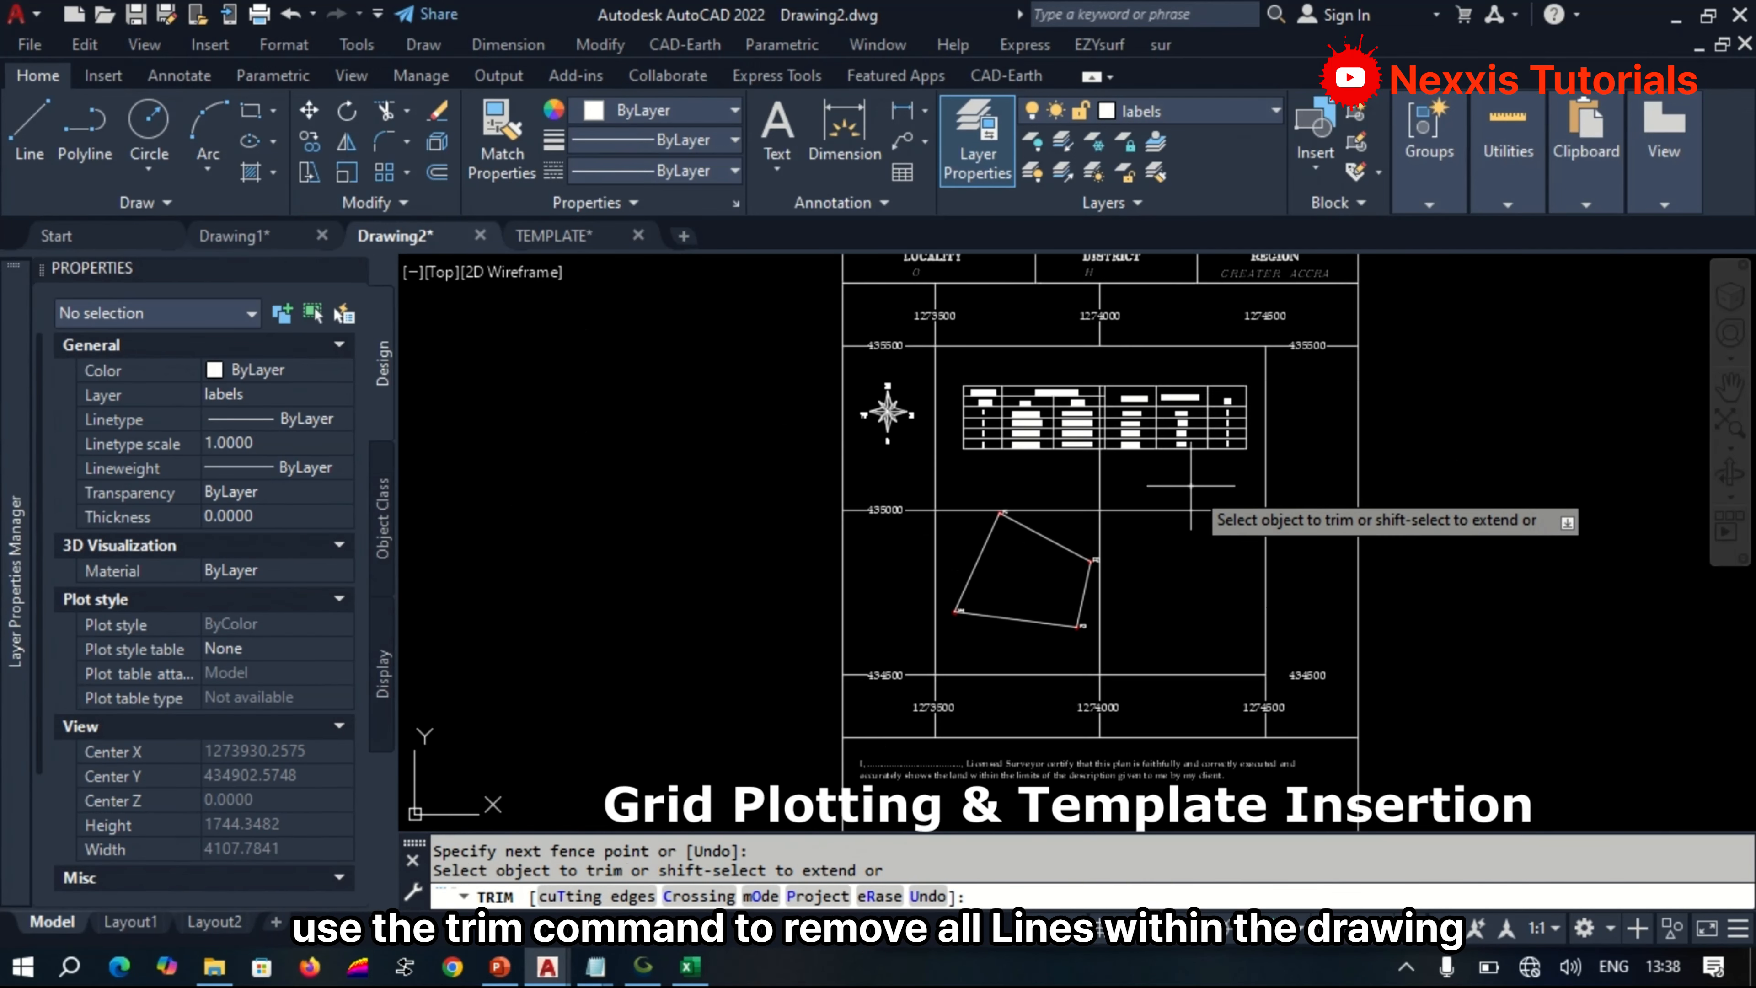
# Trim away the 435000 horizontal and 1274000 vertical grid line segments around the boundary polygon and below the coordinate table.
pyautogui.click(1190, 486)
pyautogui.click(1178, 561)
pyautogui.click(1136, 633)
pyautogui.click(1068, 658)
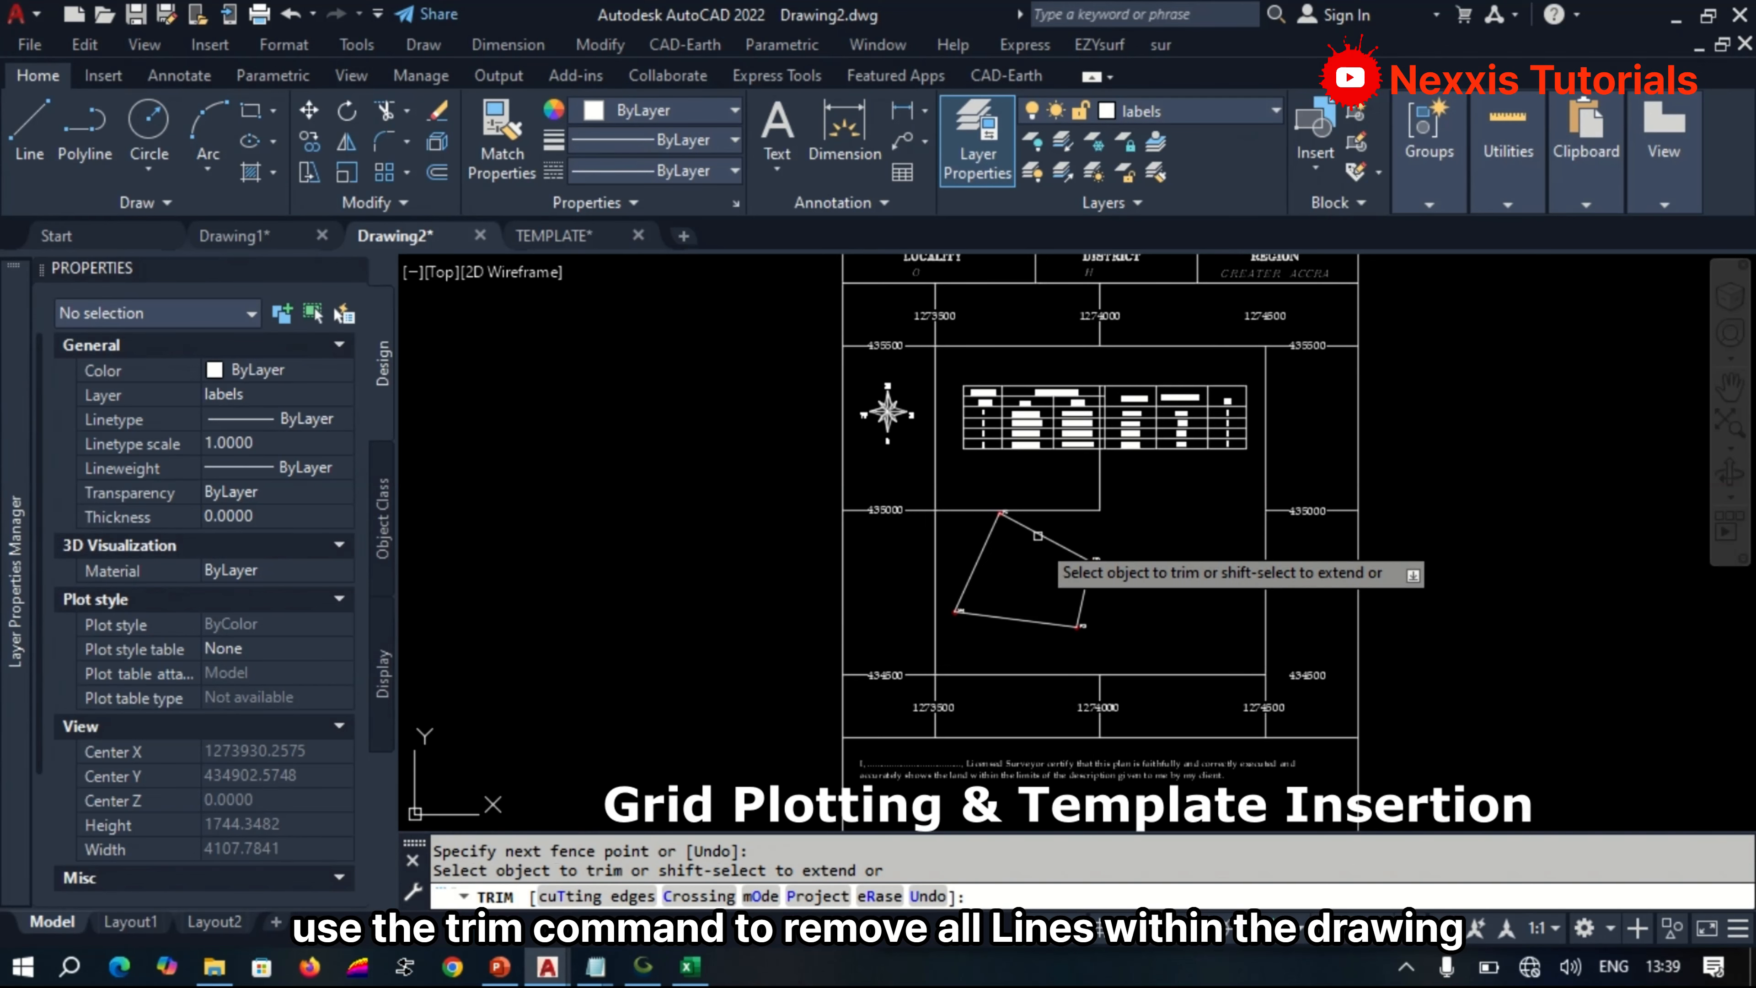
pyautogui.click(1086, 521)
pyautogui.click(1086, 483)
pyautogui.click(1120, 484)
pyautogui.click(1068, 484)
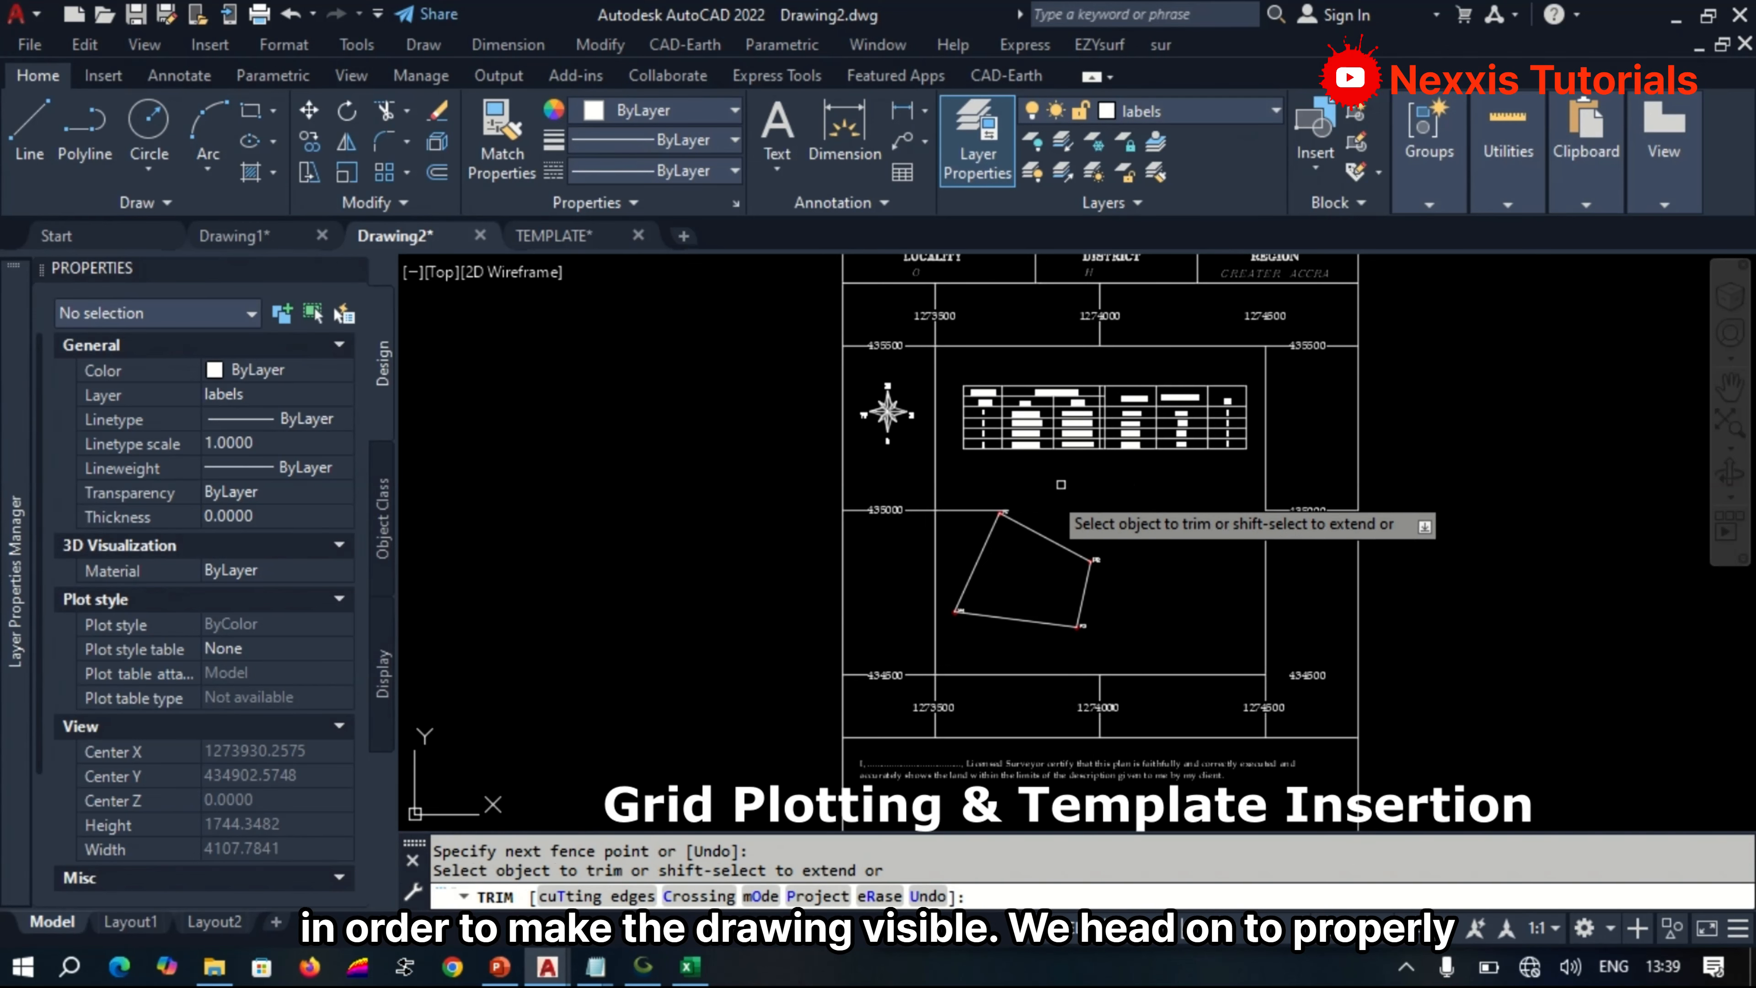
# End the Trim command and delete the leftover grid line fragment crossing the P1 label.
pyautogui.scroll(8, 978, 530)
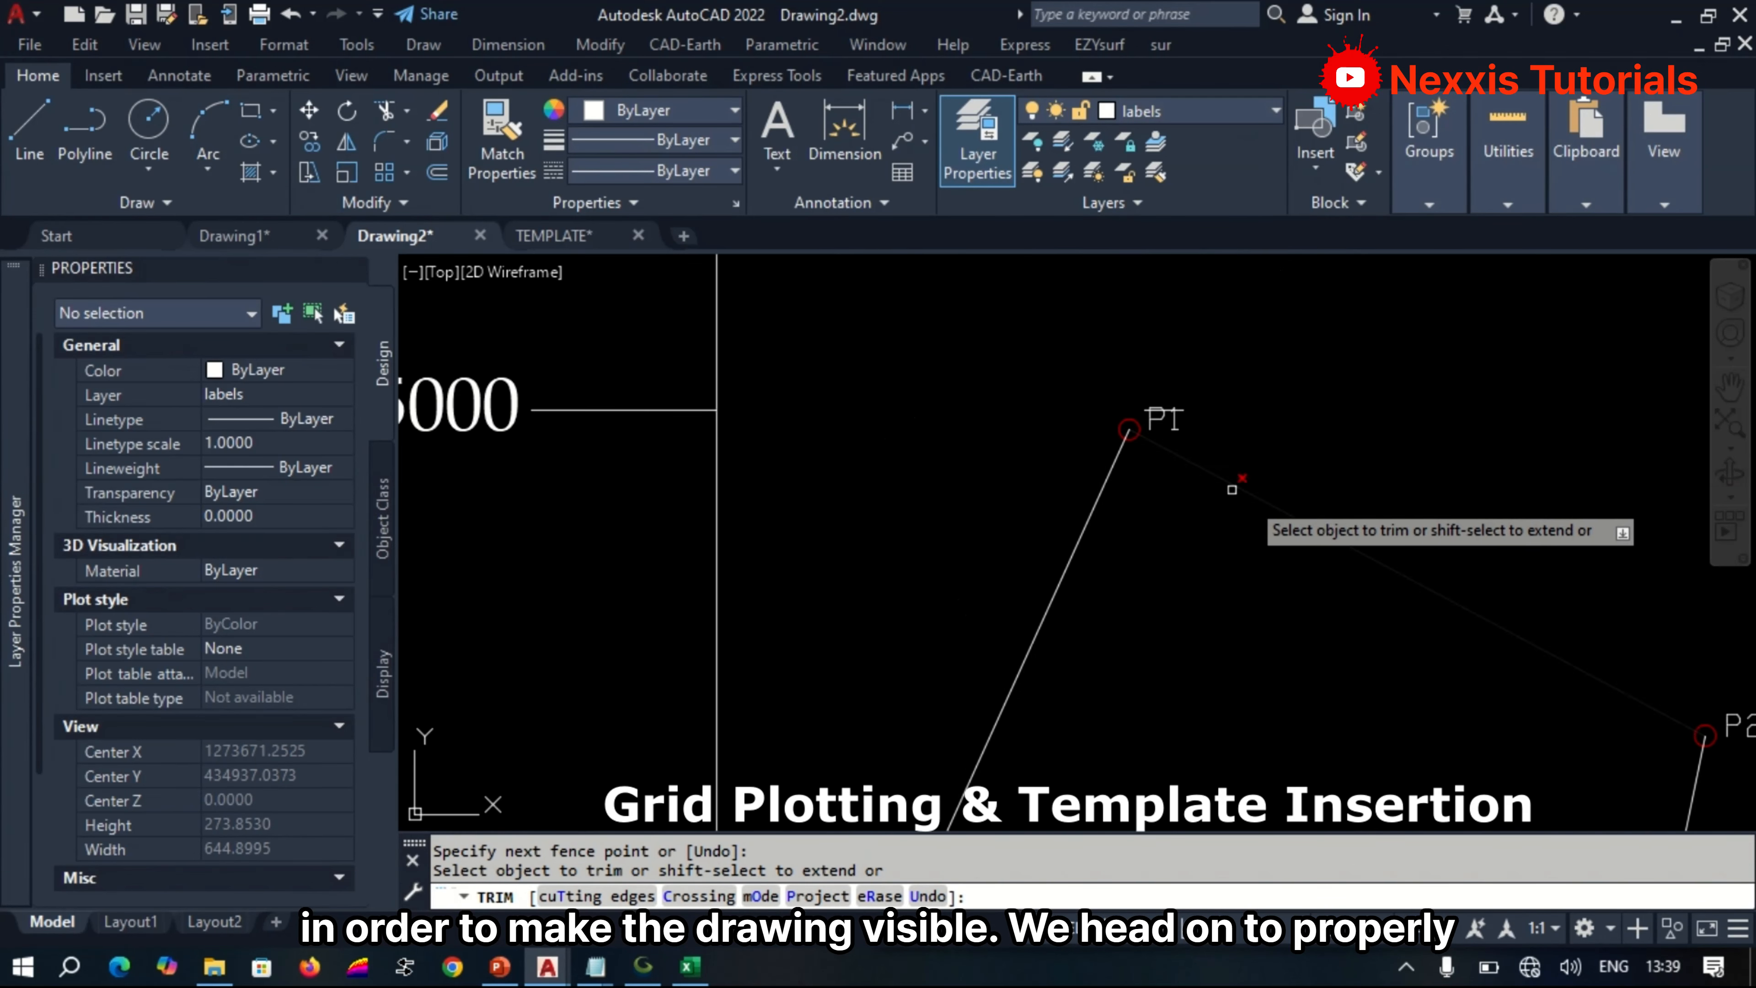
pyautogui.scroll(2, 1189, 404)
pyautogui.press('Return')
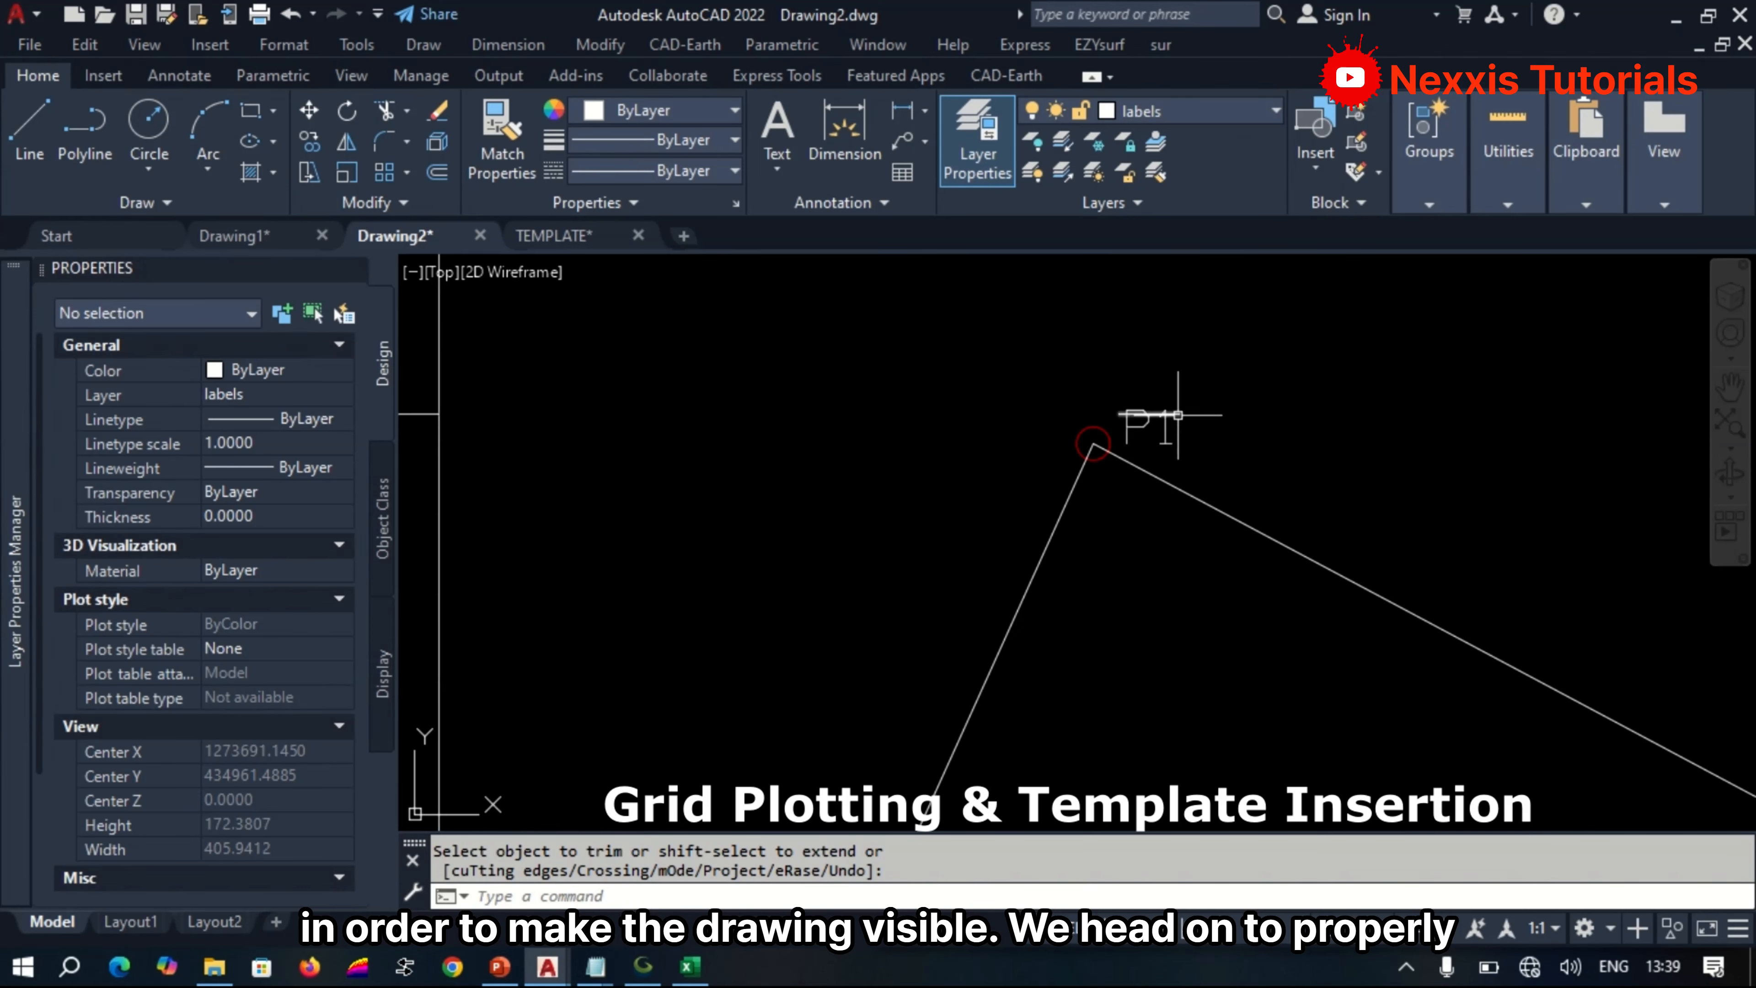
pyautogui.click(1178, 415)
pyautogui.press('Delete')
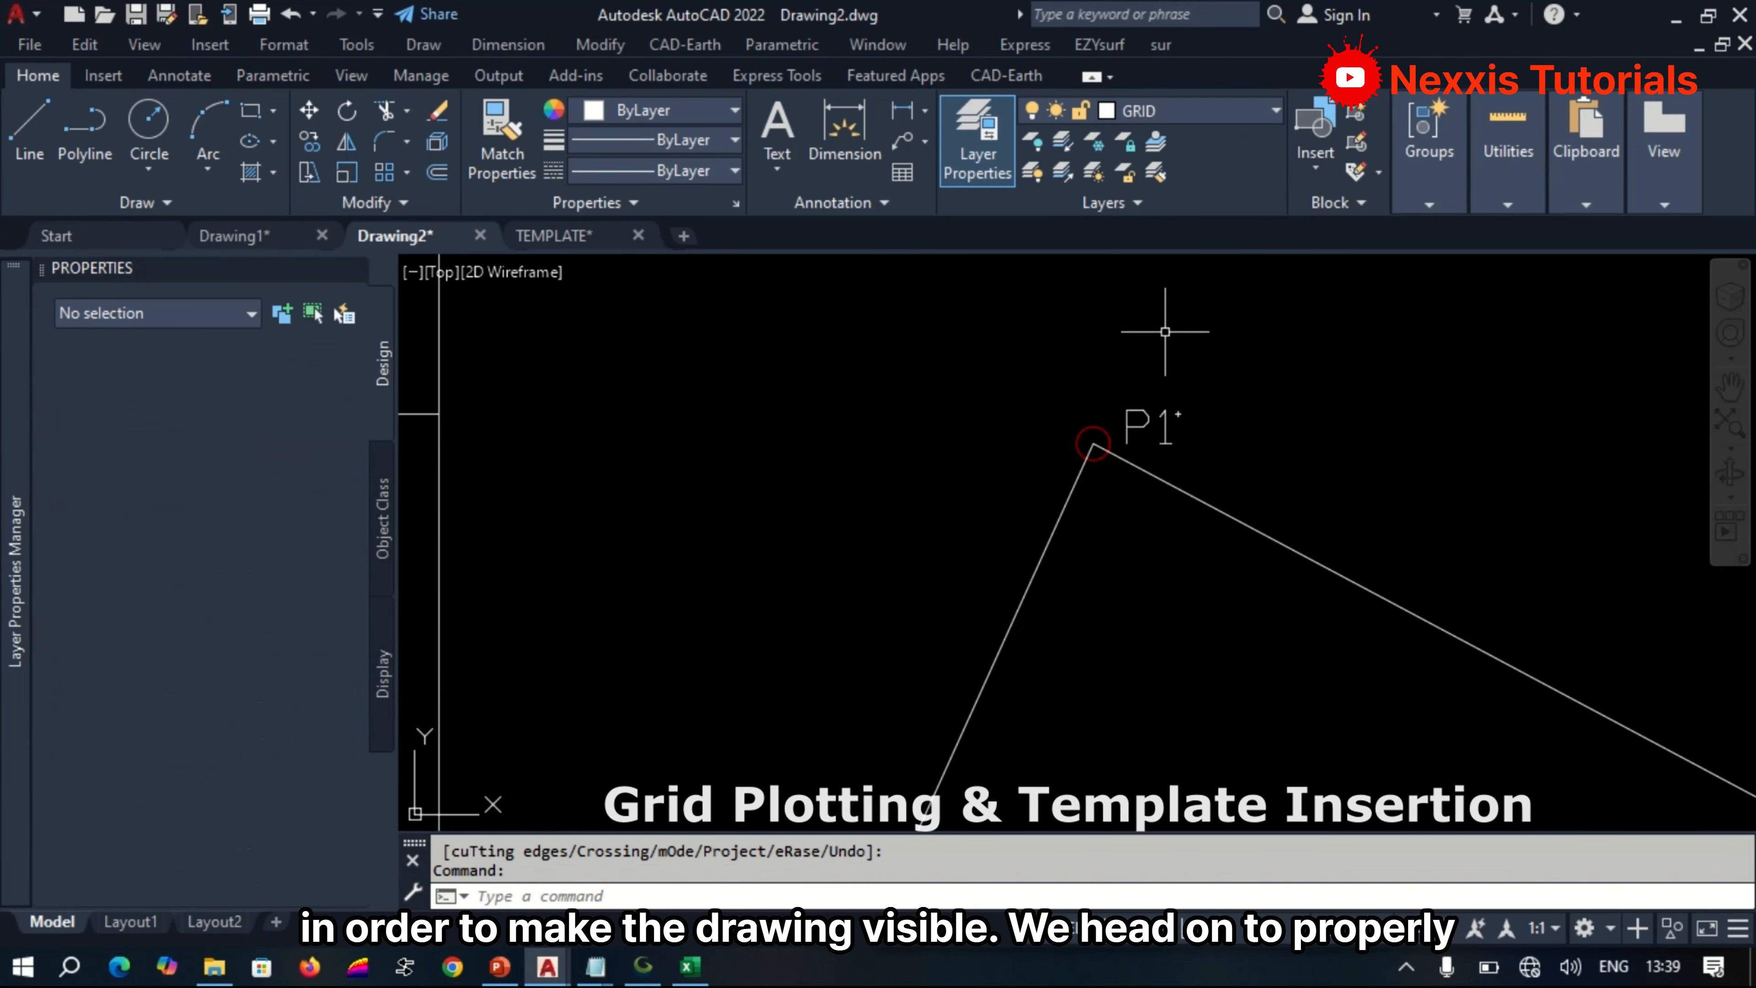
# Set the text style of the four boundary point labels P1 to P4 to WMF-ARIAL0.
pyautogui.scroll(-10, 1165, 332)
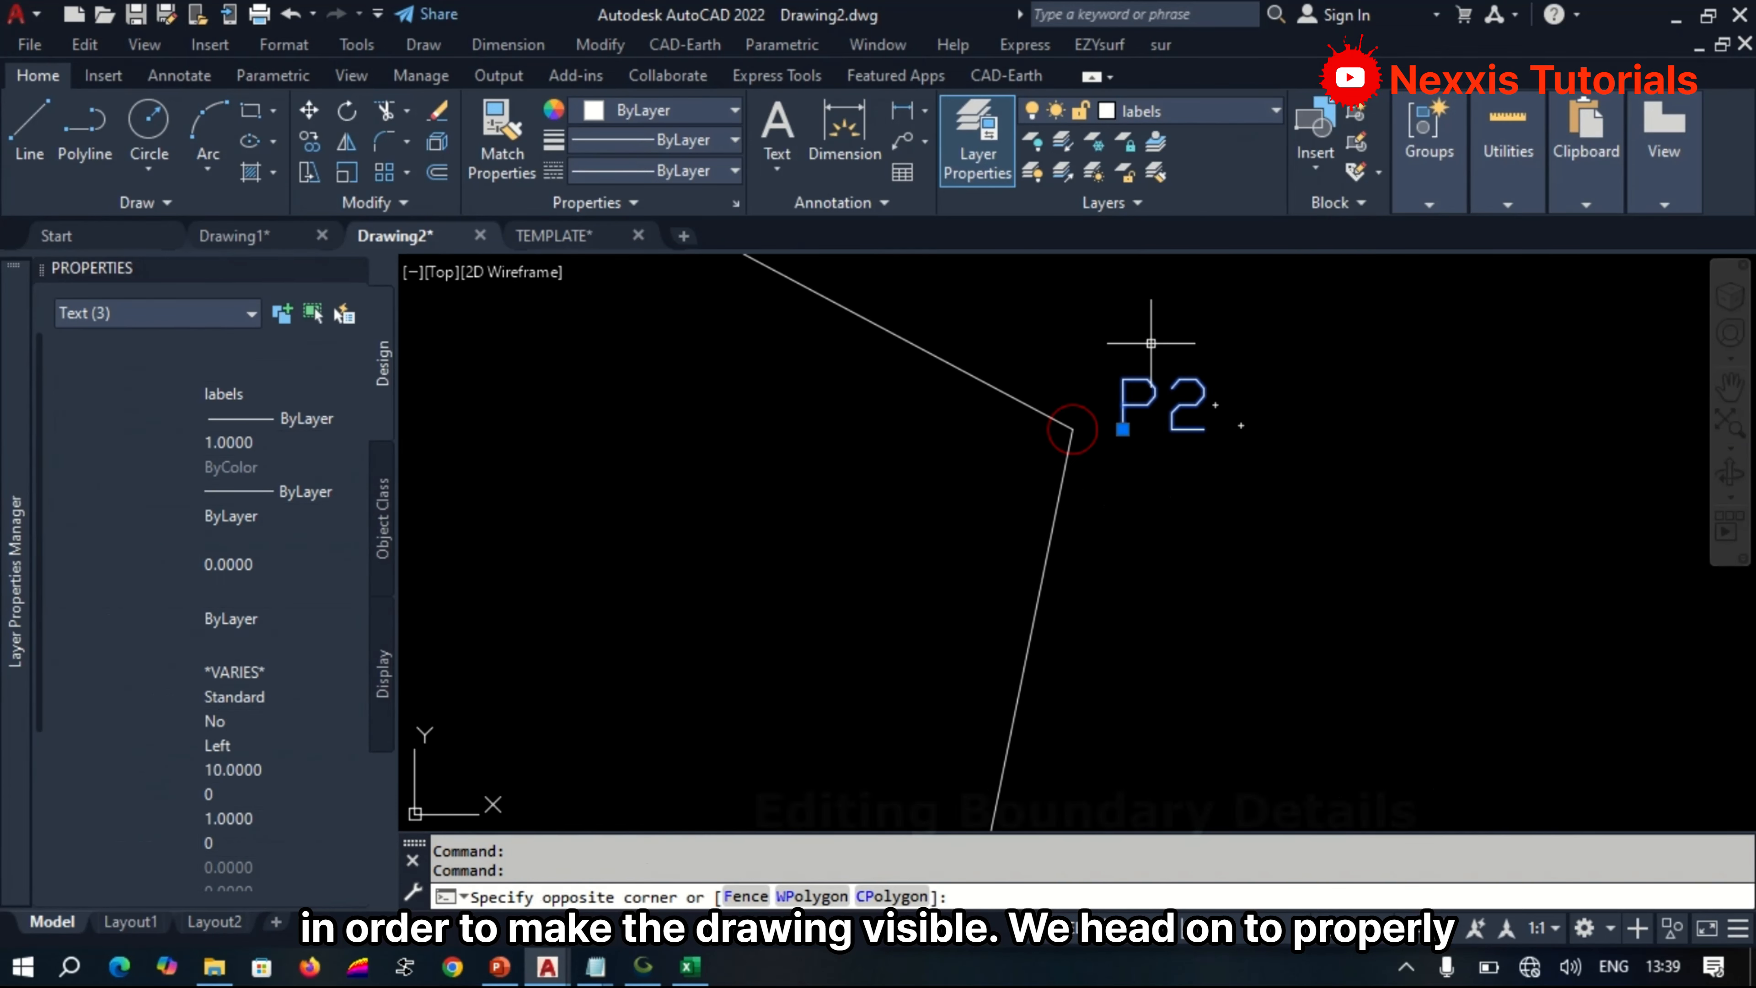
pyautogui.scroll(-5, 1175, 442)
pyautogui.scroll(-4, 888, 360)
pyautogui.scroll(4, 885, 372)
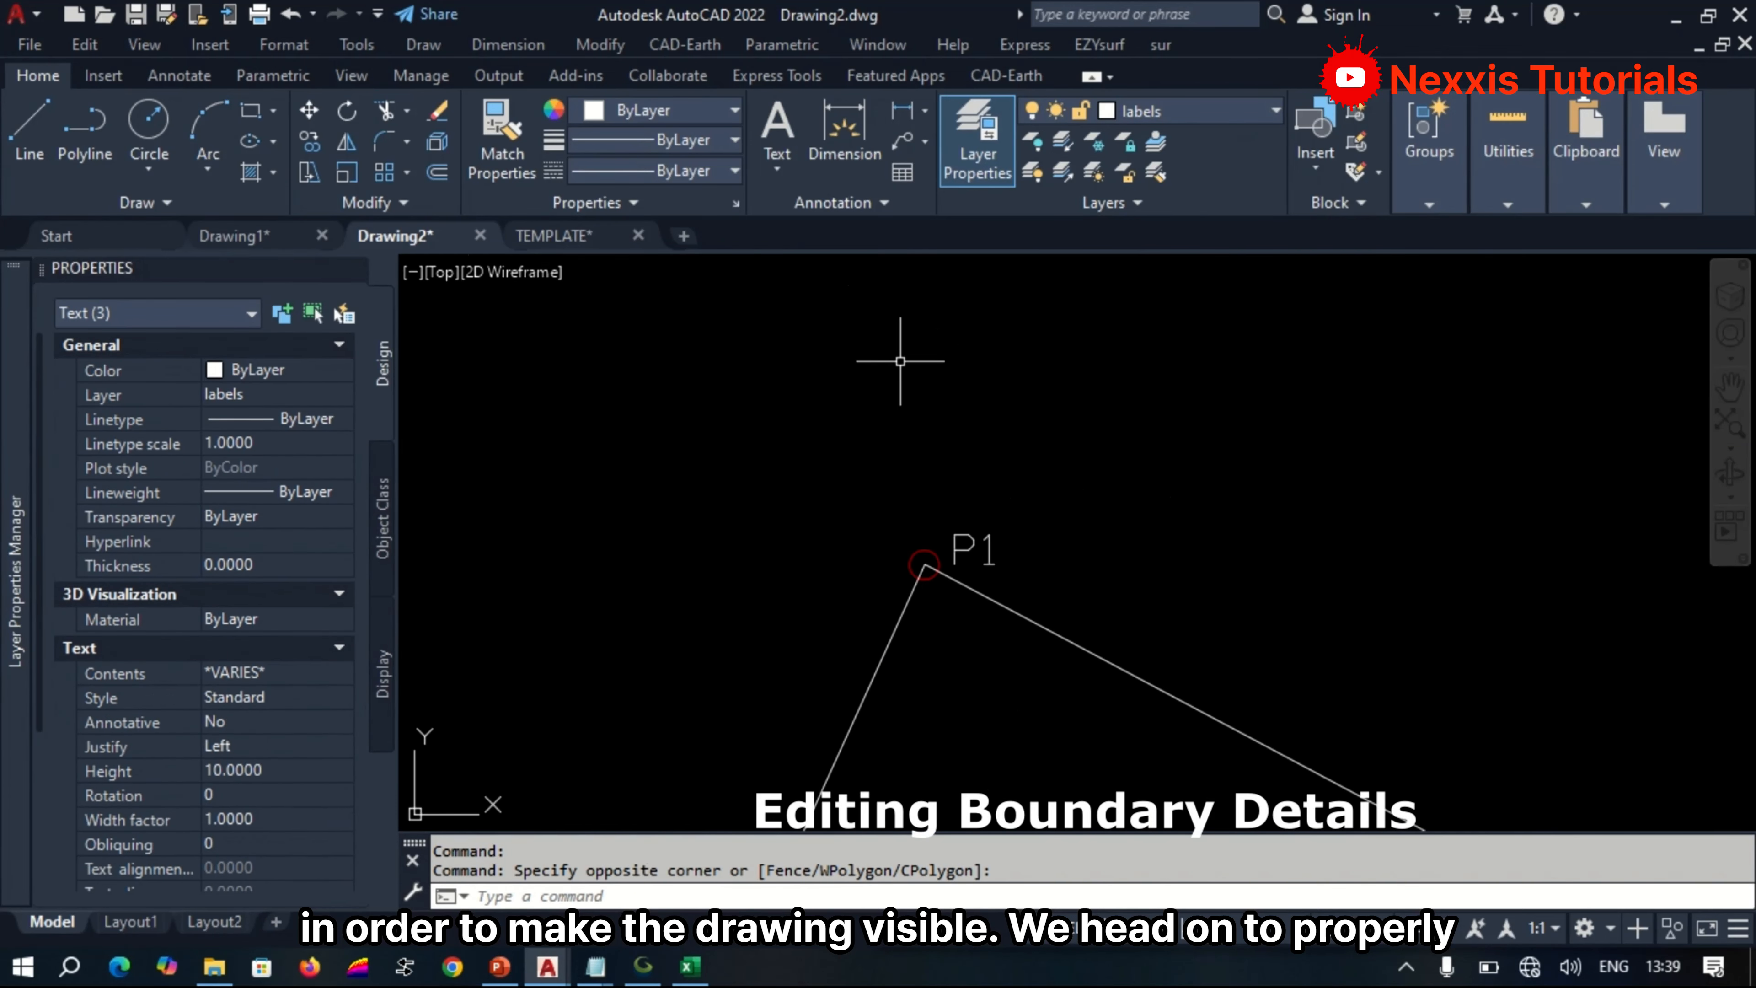
pyautogui.click(1037, 553)
pyautogui.click(913, 463)
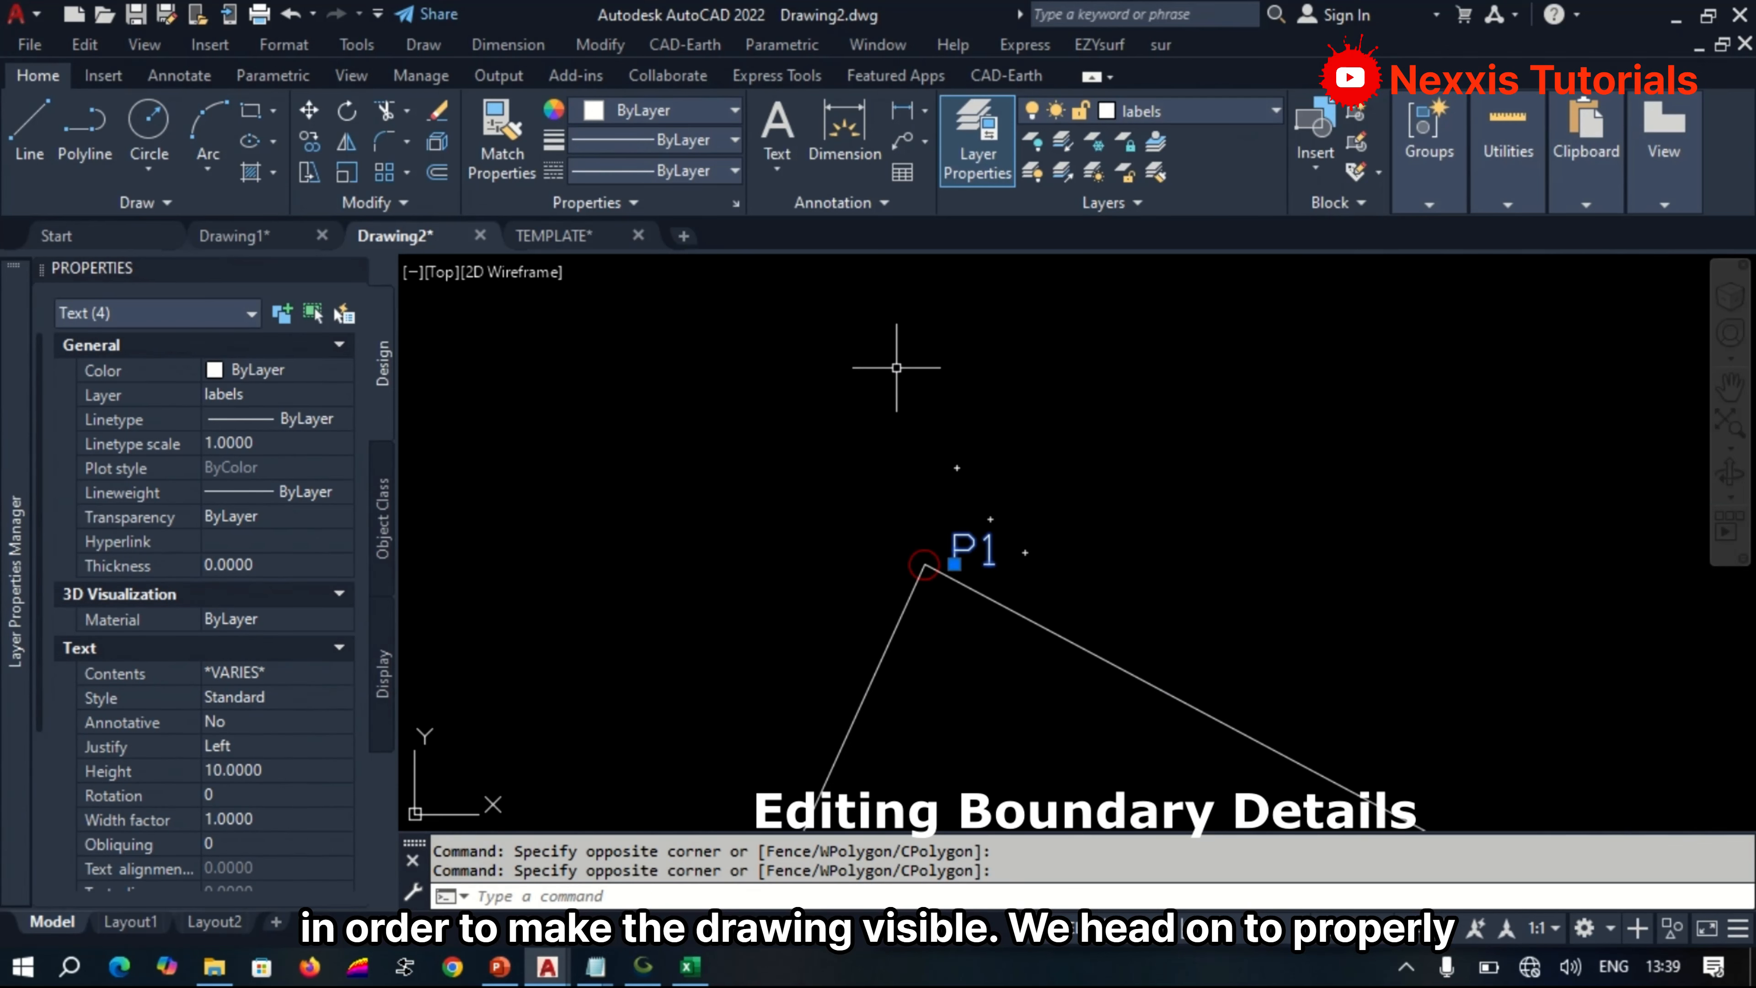
pyautogui.scroll(-4, 897, 367)
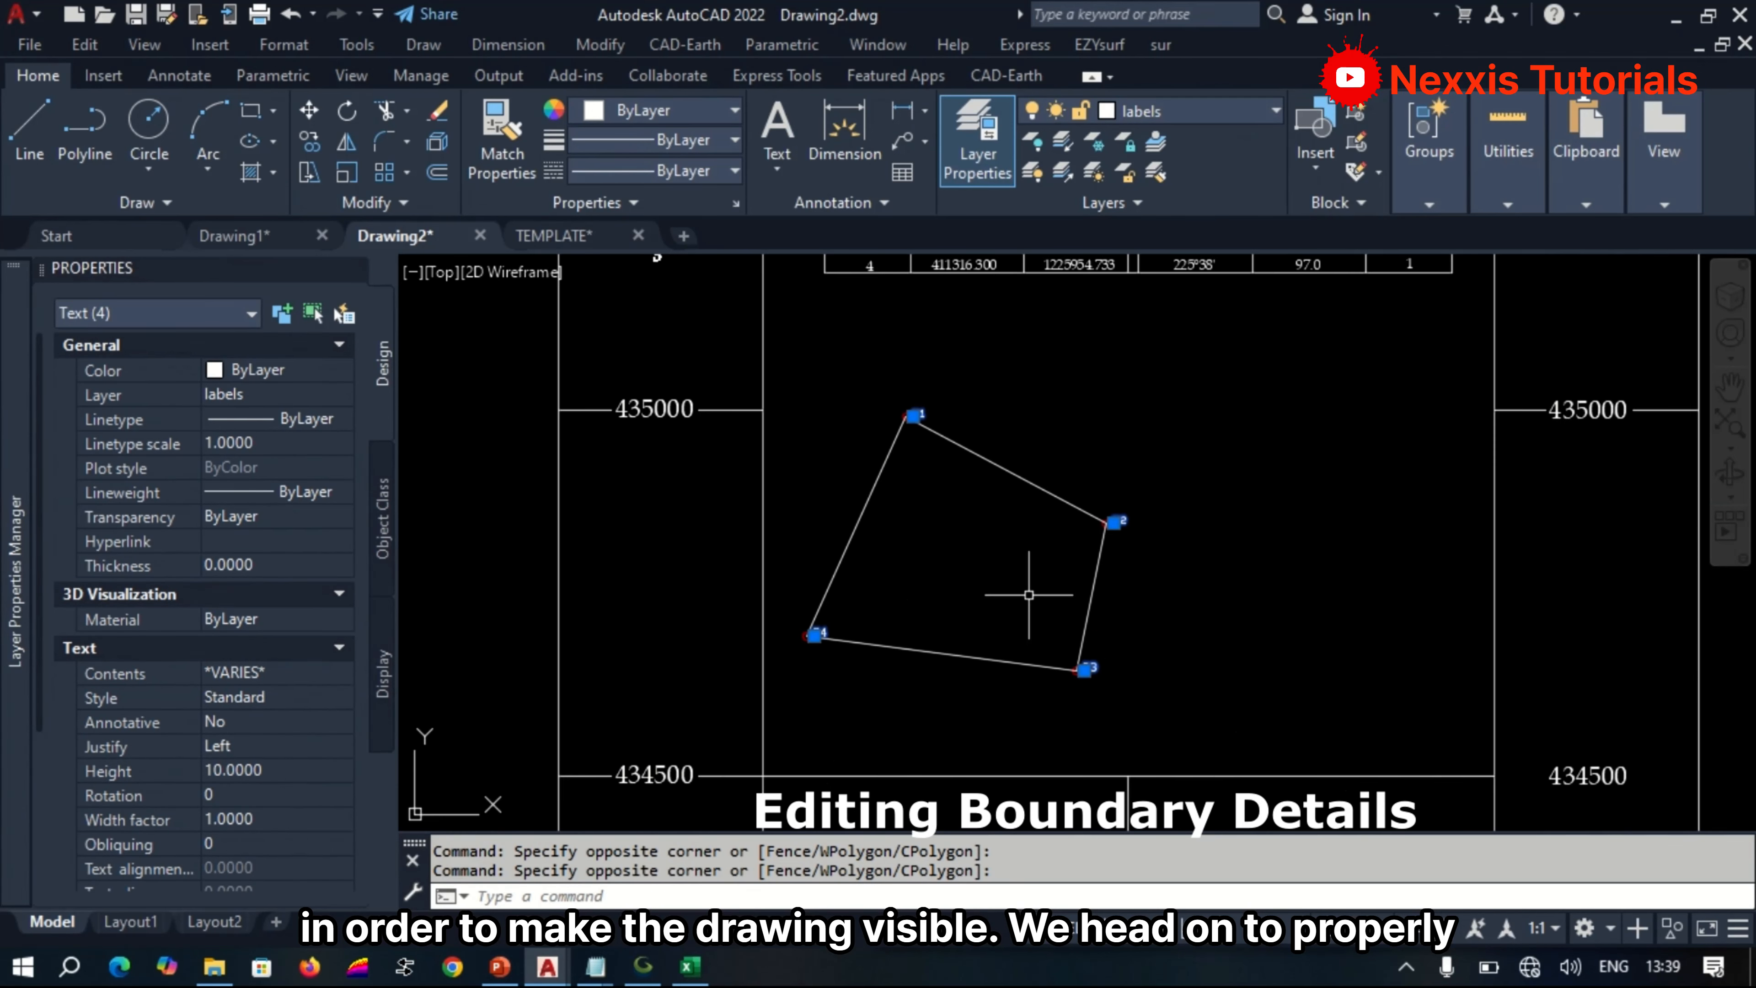
pyautogui.scroll(6, 849, 682)
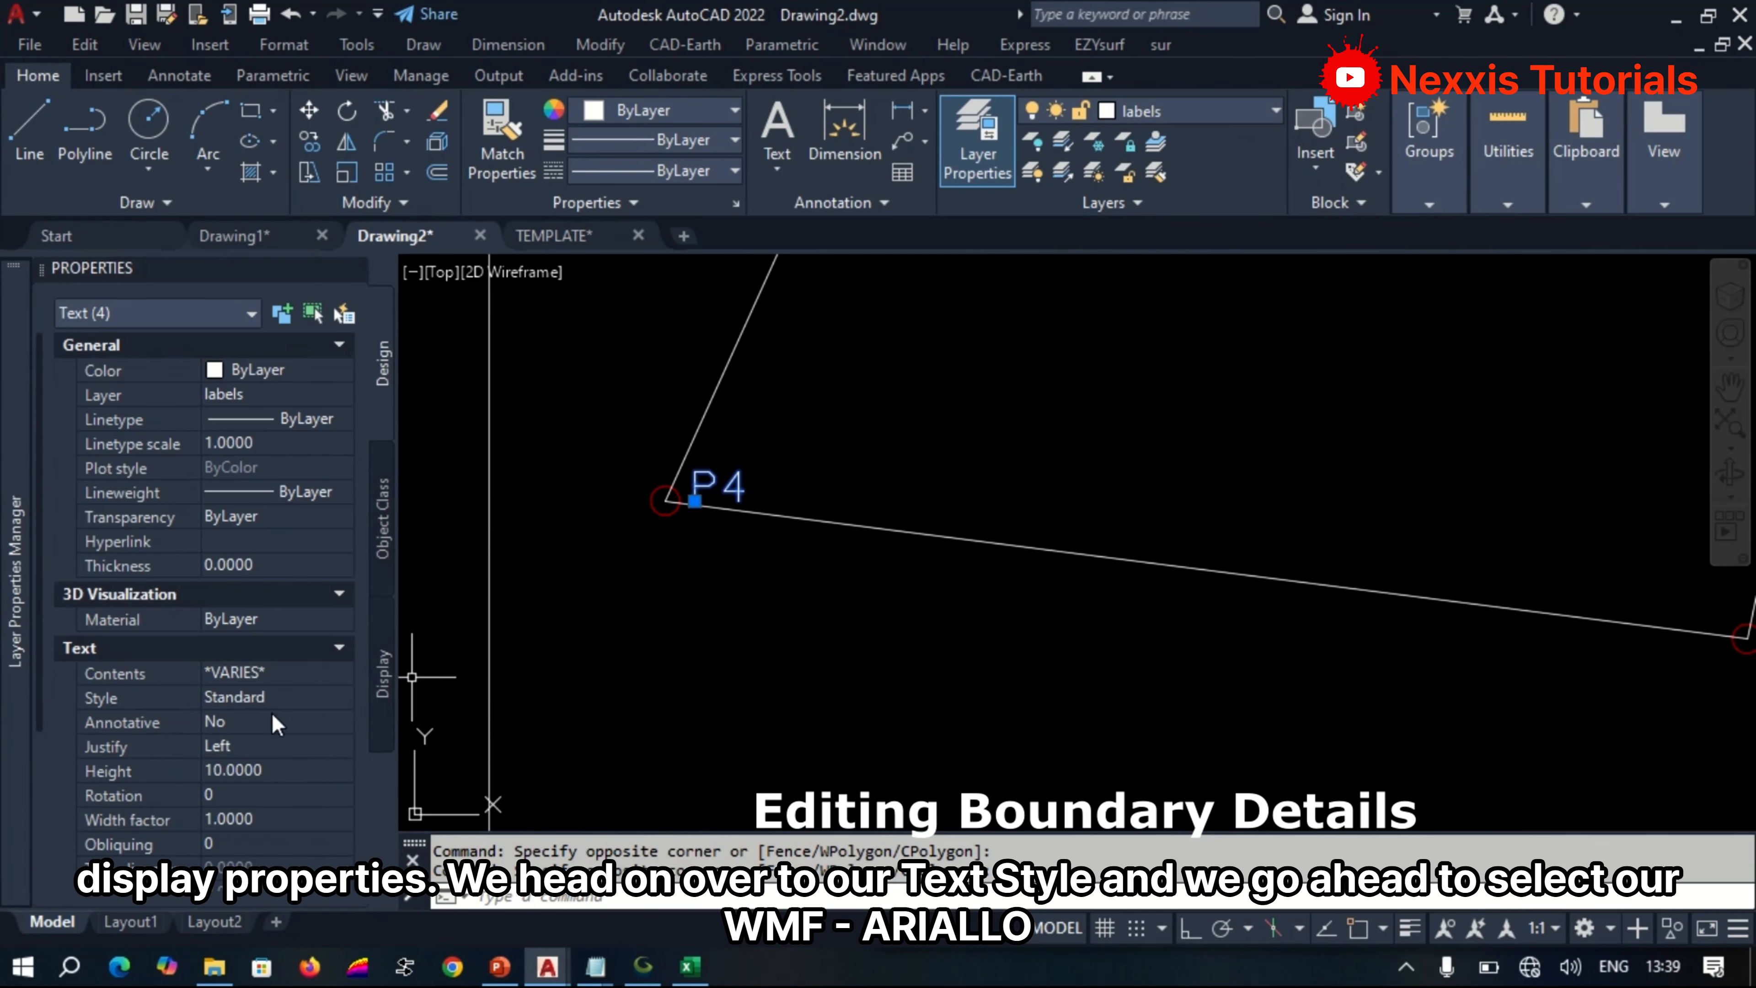
pyautogui.click(272, 697)
pyautogui.click(272, 699)
pyautogui.click(318, 897)
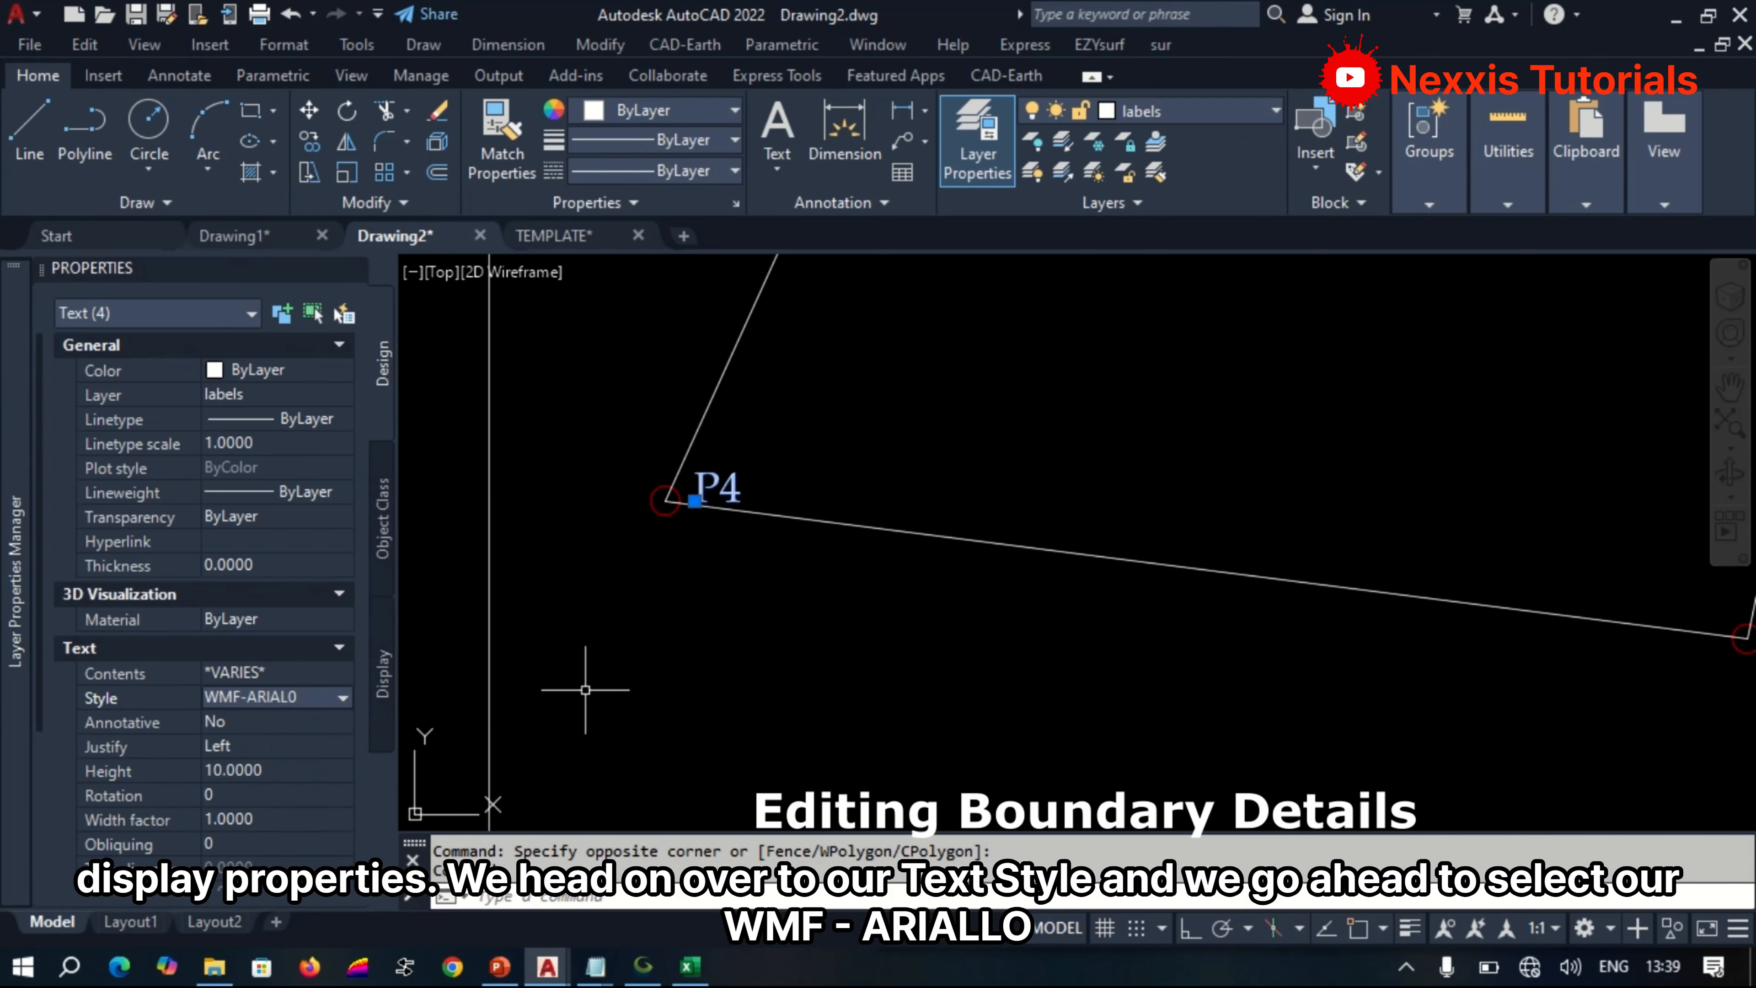
# Set the text height of the four boundary point labels to 15.
pyautogui.scroll(-5, 622, 657)
pyautogui.scroll(5, 658, 580)
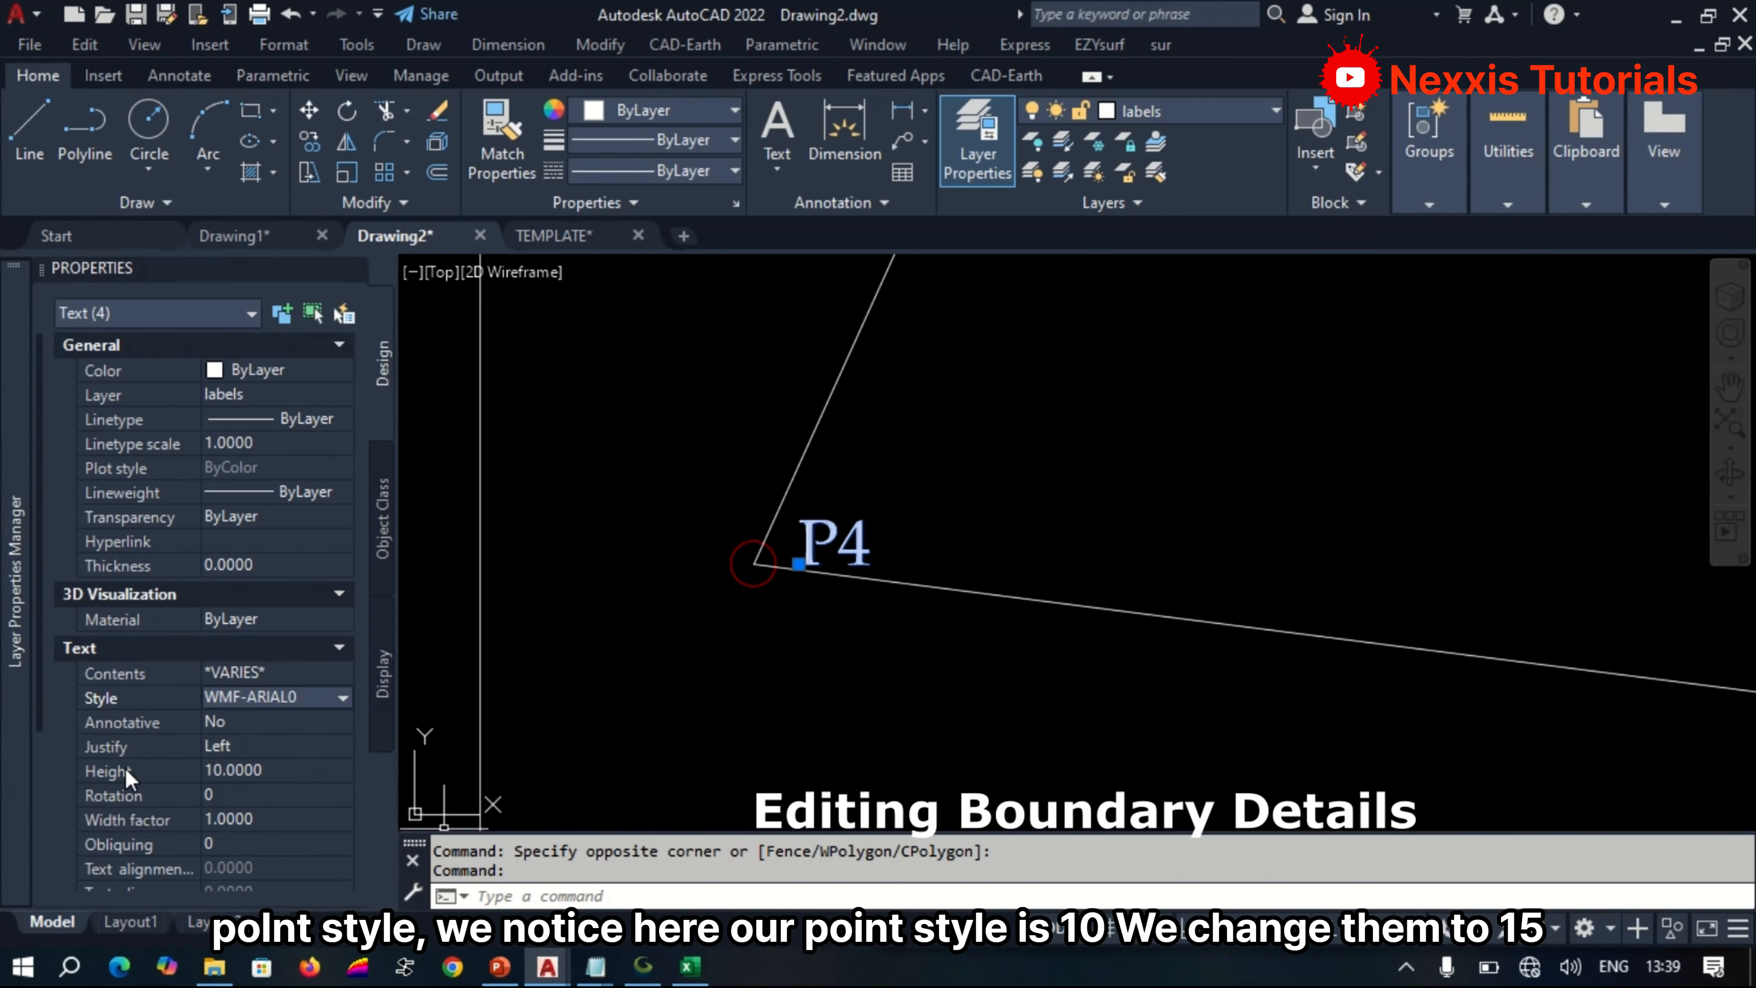
pyautogui.click(277, 770)
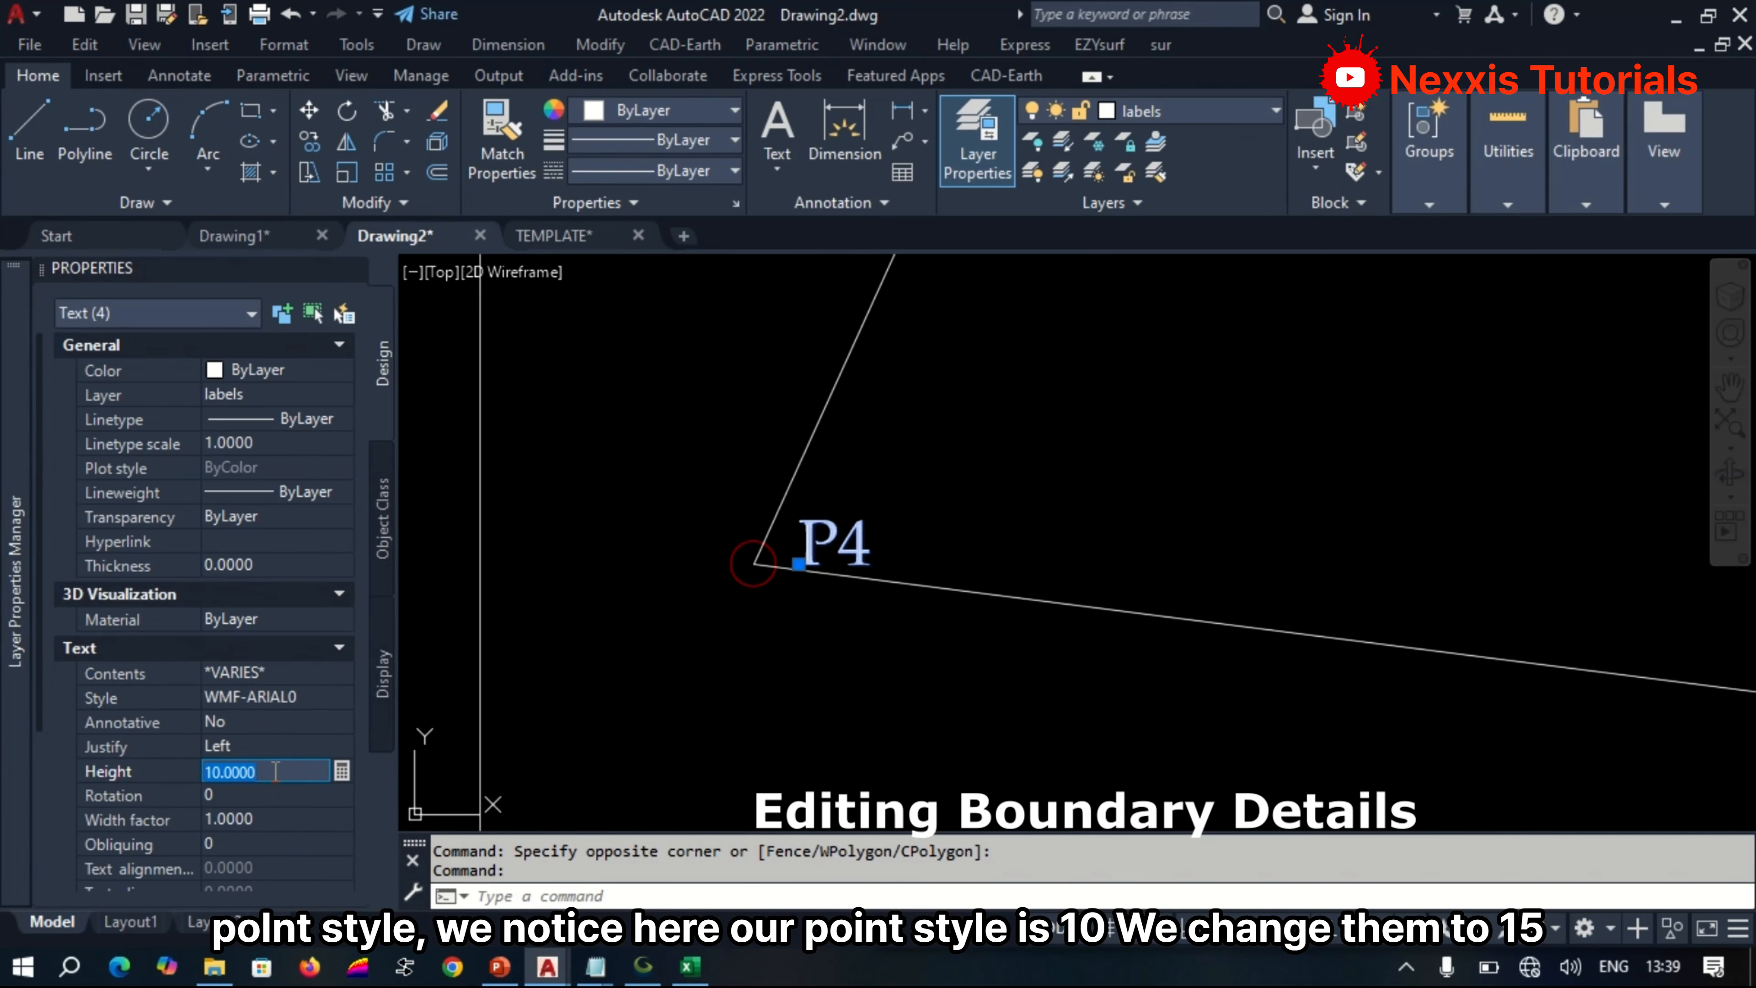
pyautogui.write('15')
pyautogui.press('Return')
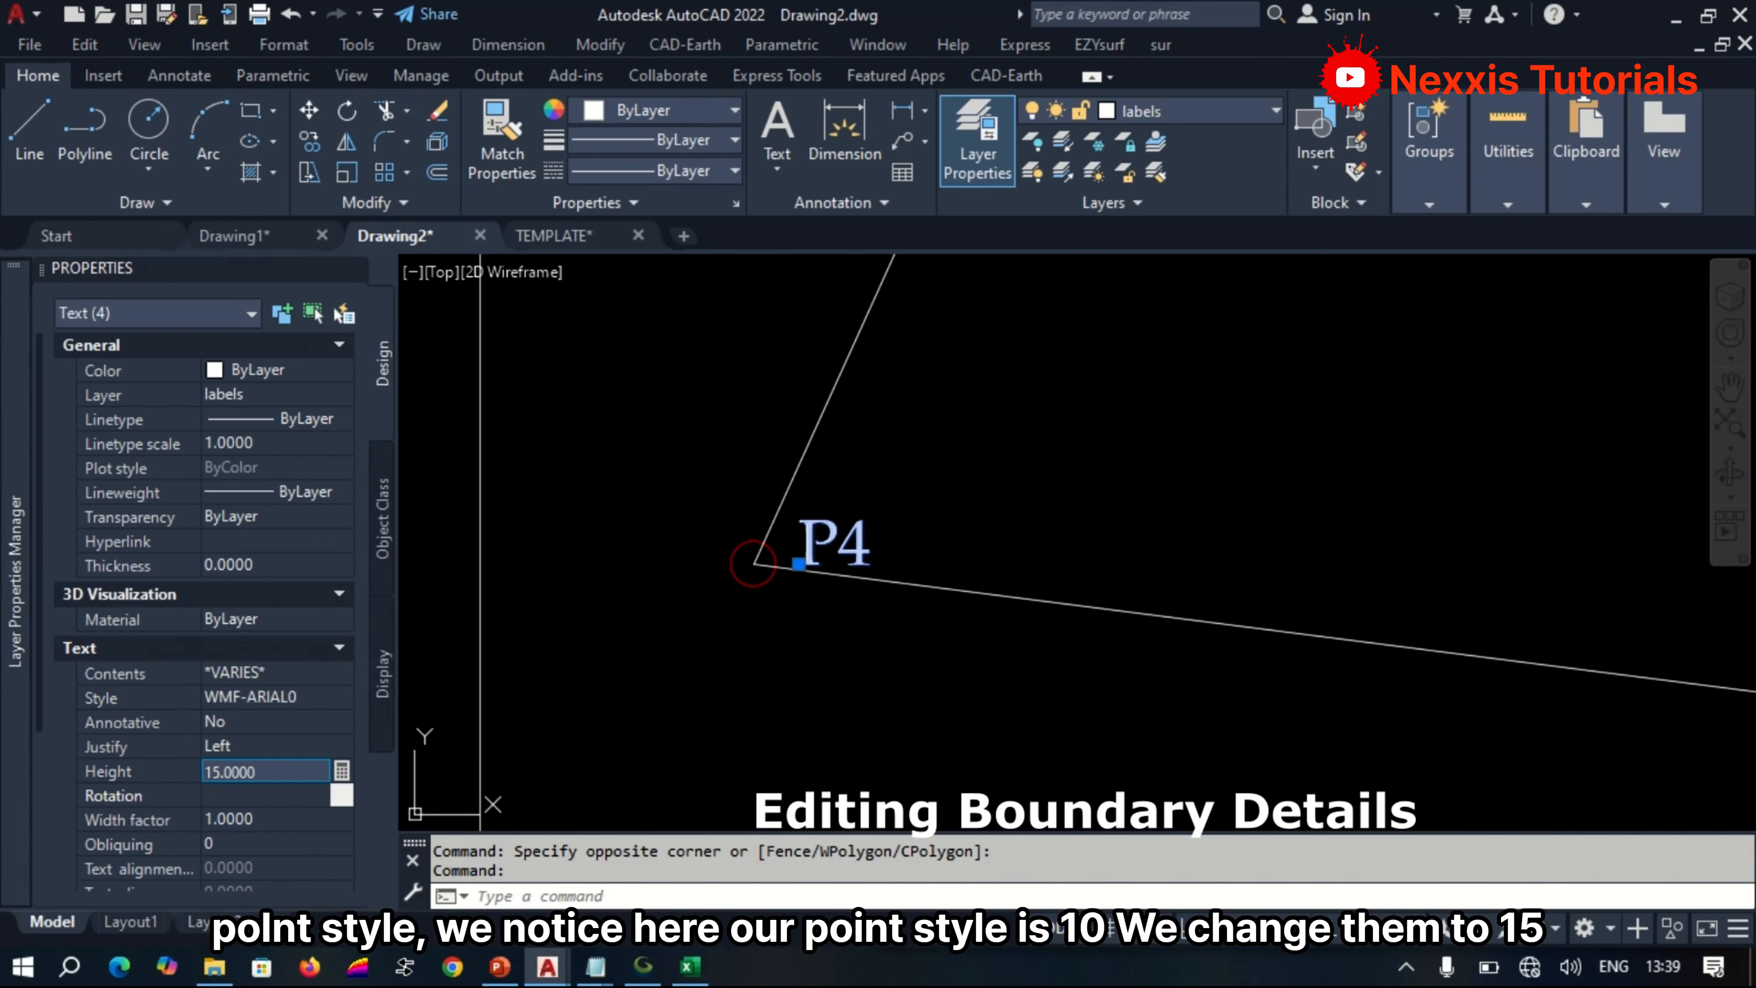
pyautogui.scroll(-6, 800, 671)
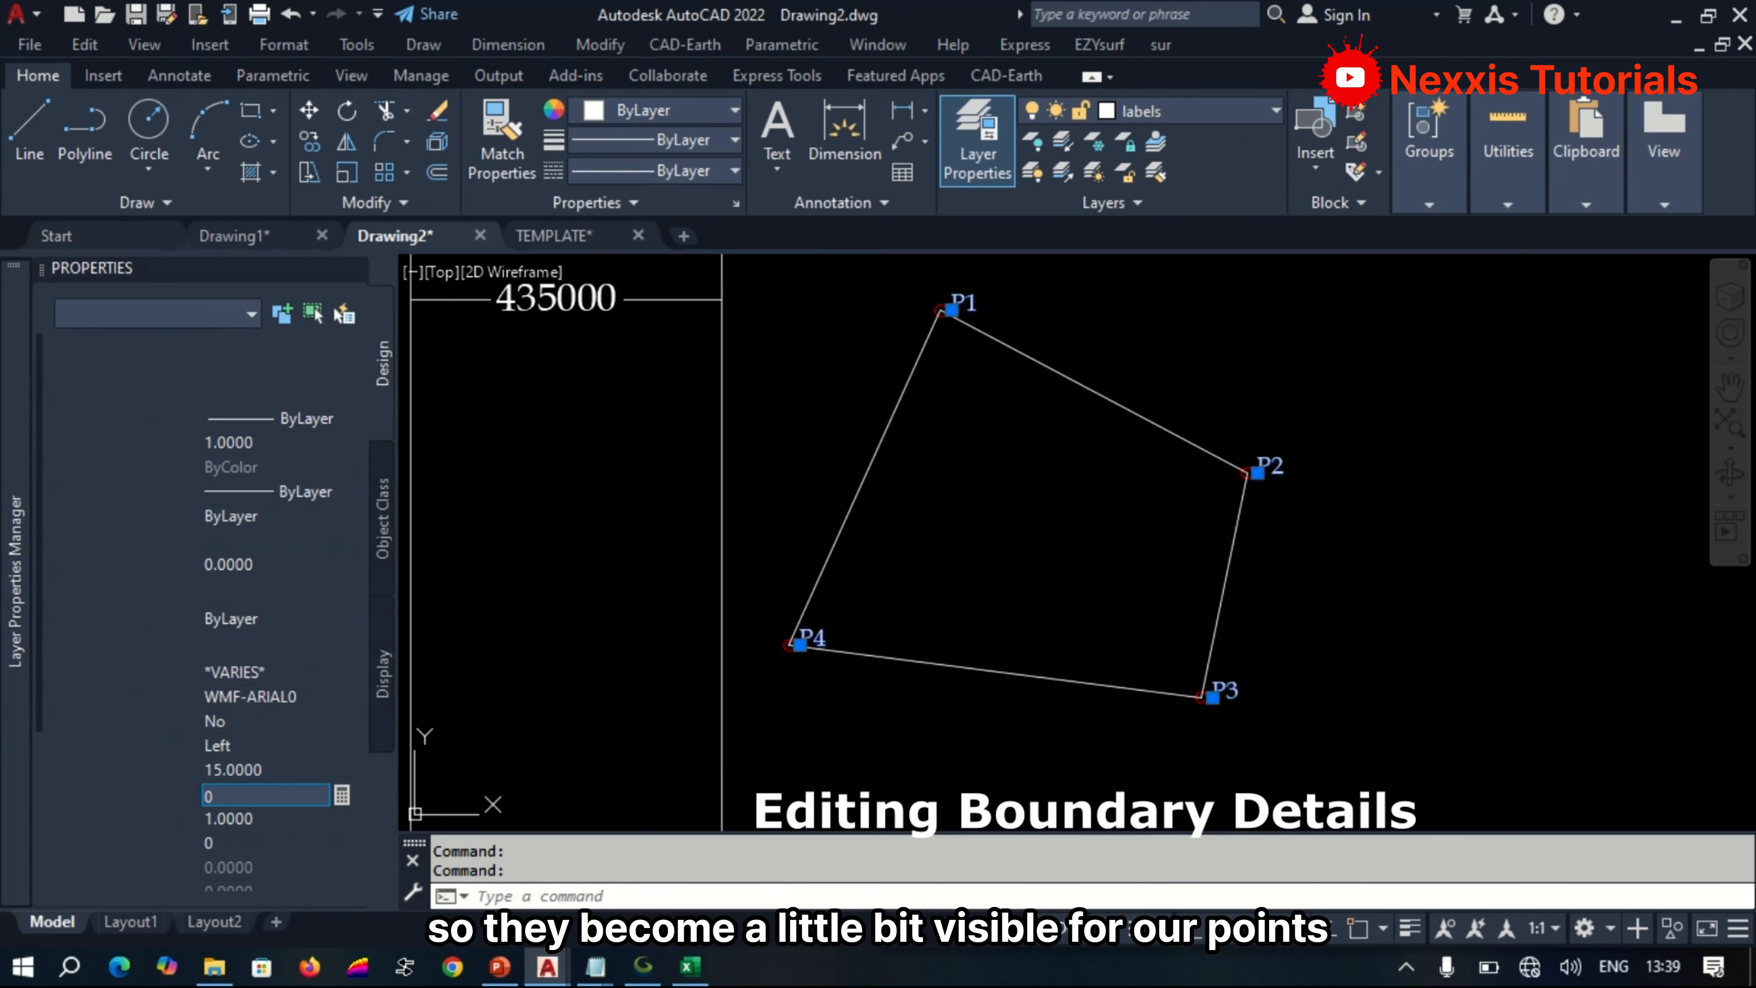
# Move the P3 label just below its boundary corner, outside the boundary polygon.
pyautogui.press('Escape')
pyautogui.scroll(5, 1228, 720)
pyautogui.write('m')
pyautogui.press('Return')
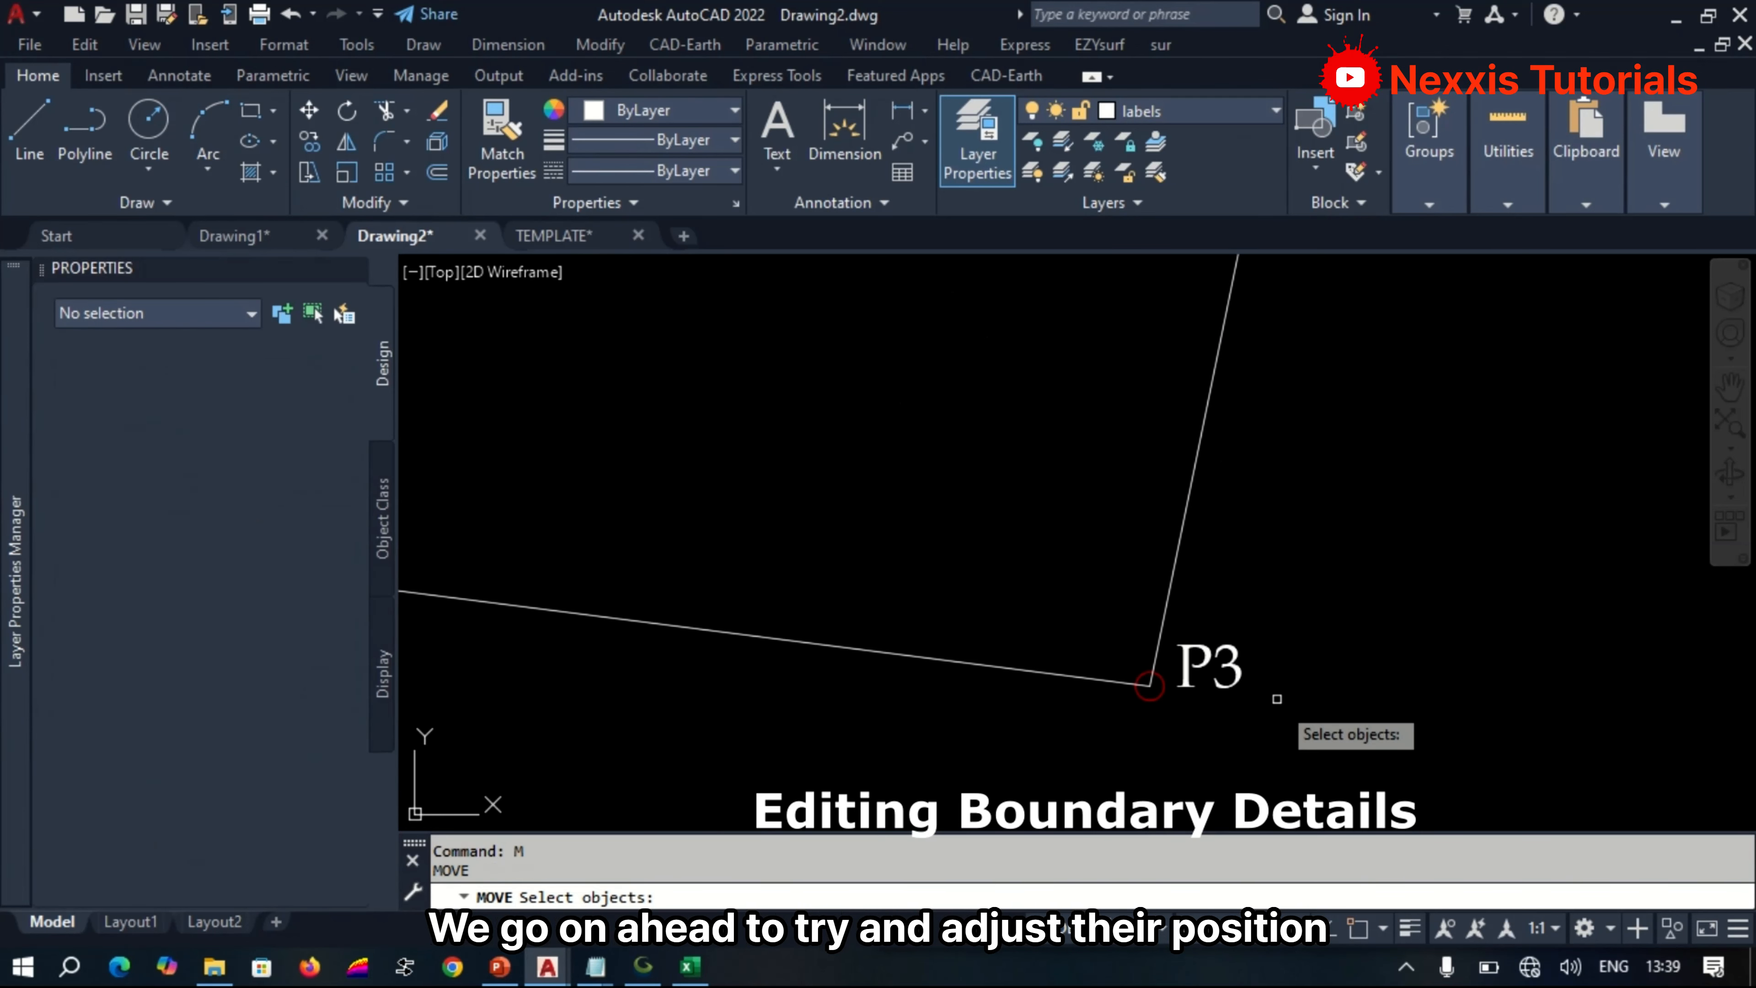
pyautogui.click(1270, 704)
pyautogui.click(1213, 640)
pyautogui.press('Return')
pyautogui.click(1217, 676)
pyautogui.click(1204, 735)
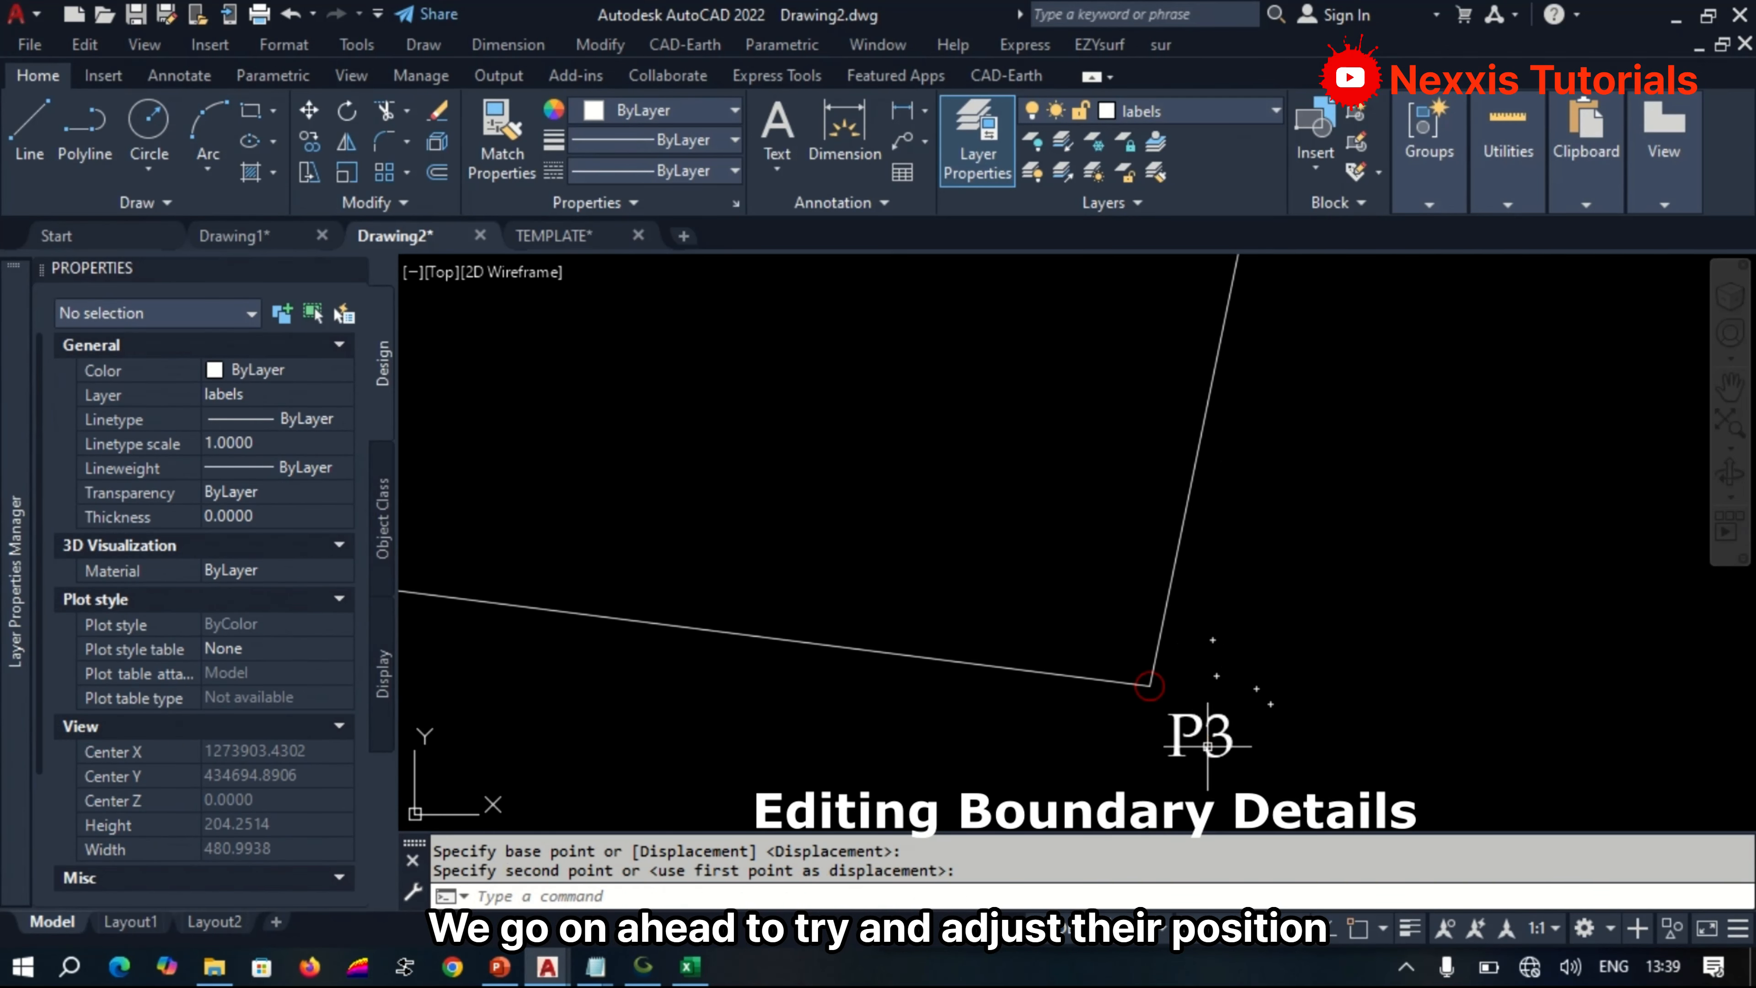
# Move the P4 label outside the boundary polygon, below and to the left of its corner.
pyautogui.scroll(-6, 1265, 553)
pyautogui.scroll(4, 911, 721)
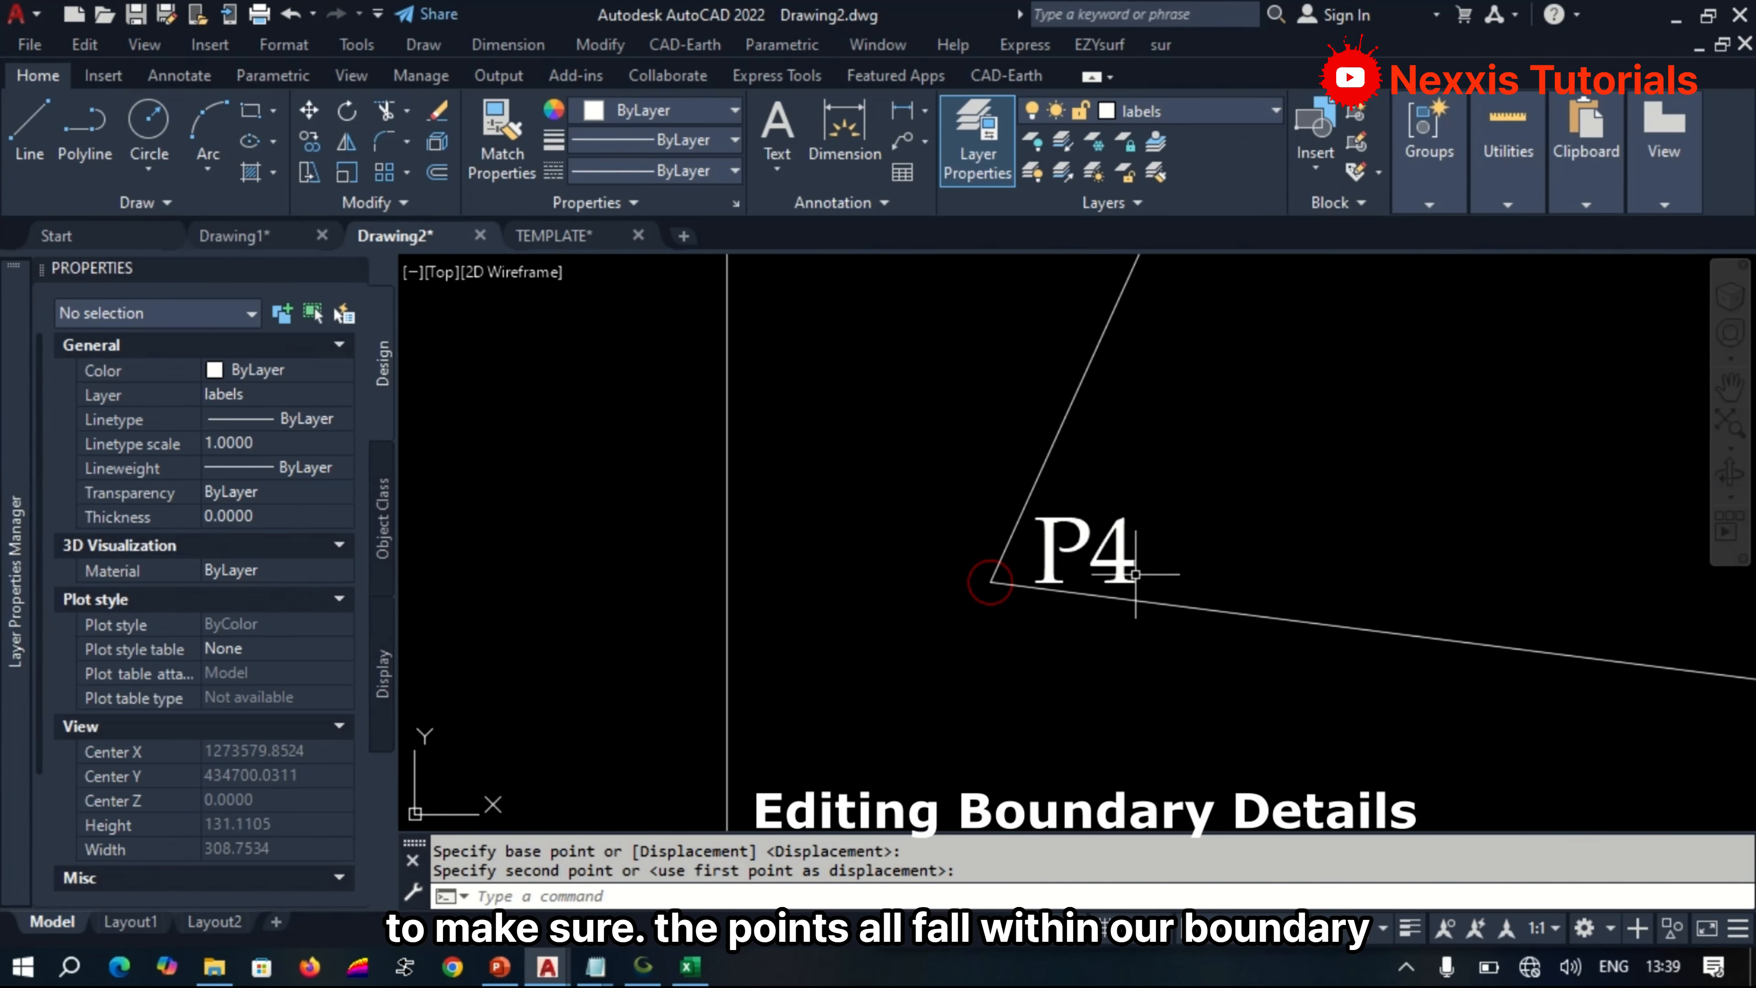
pyautogui.write('m')
pyautogui.press('Return')
pyautogui.click(1141, 581)
pyautogui.click(1033, 523)
pyautogui.press('Return')
pyautogui.click(1088, 559)
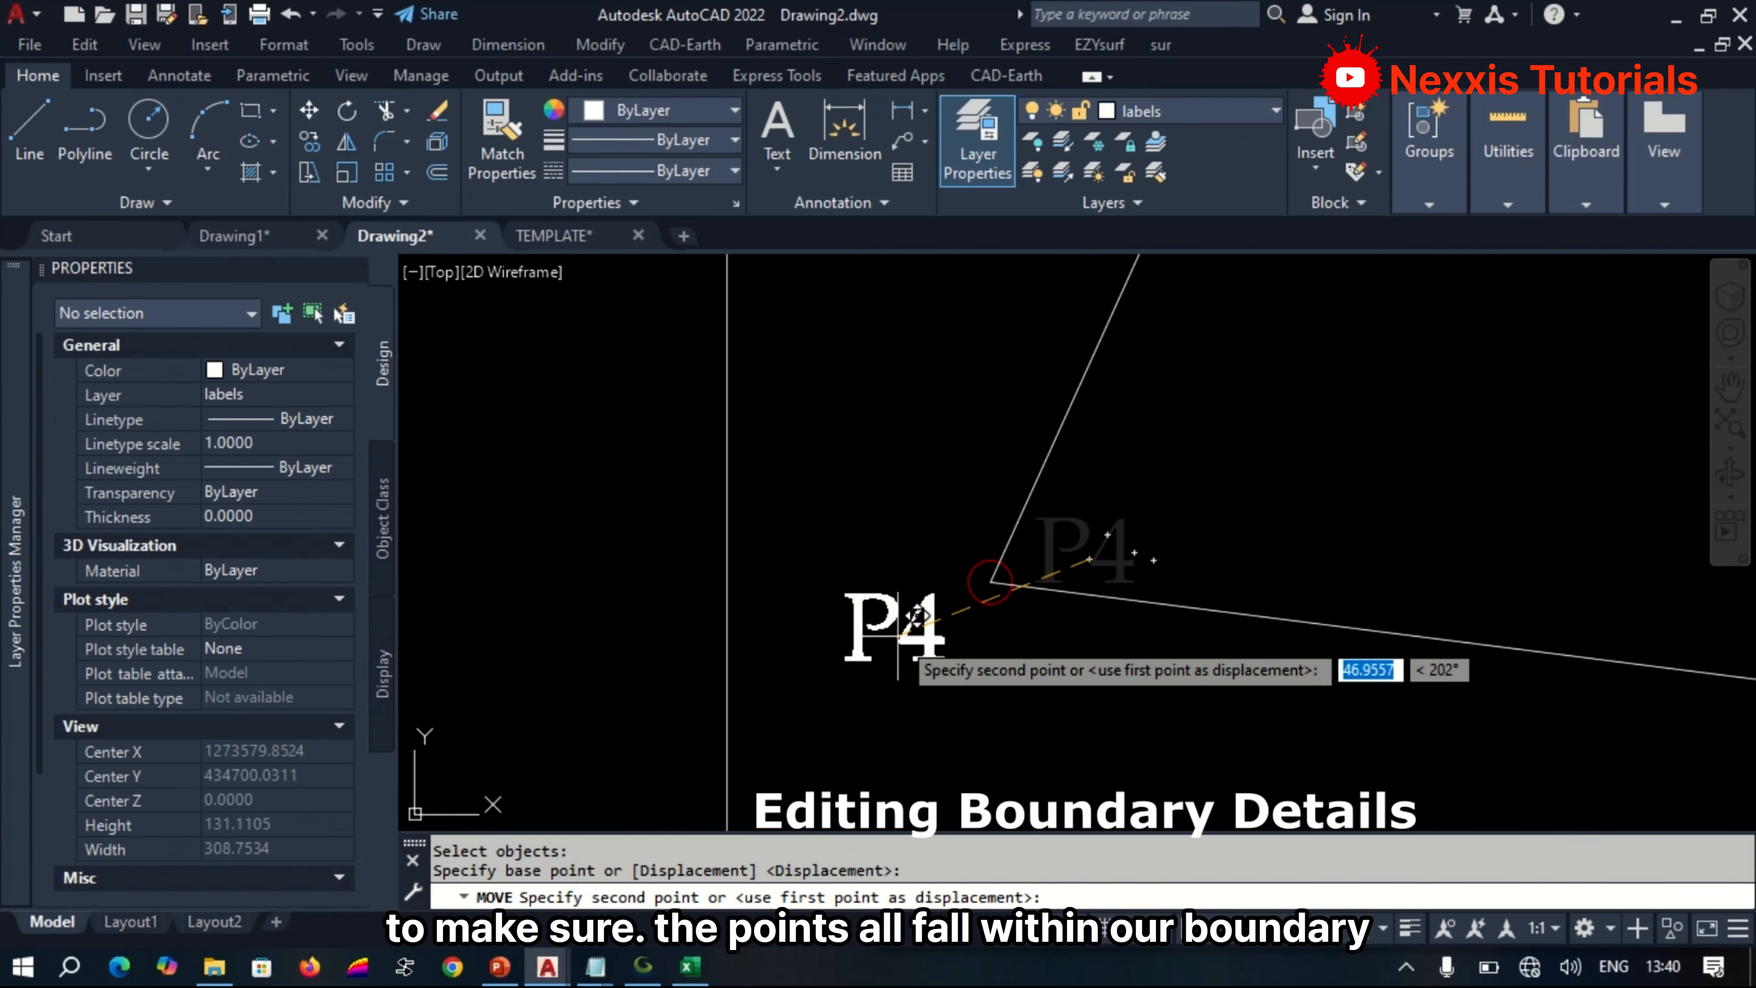
pyautogui.click(902, 633)
pyautogui.scroll(-4, 1051, 615)
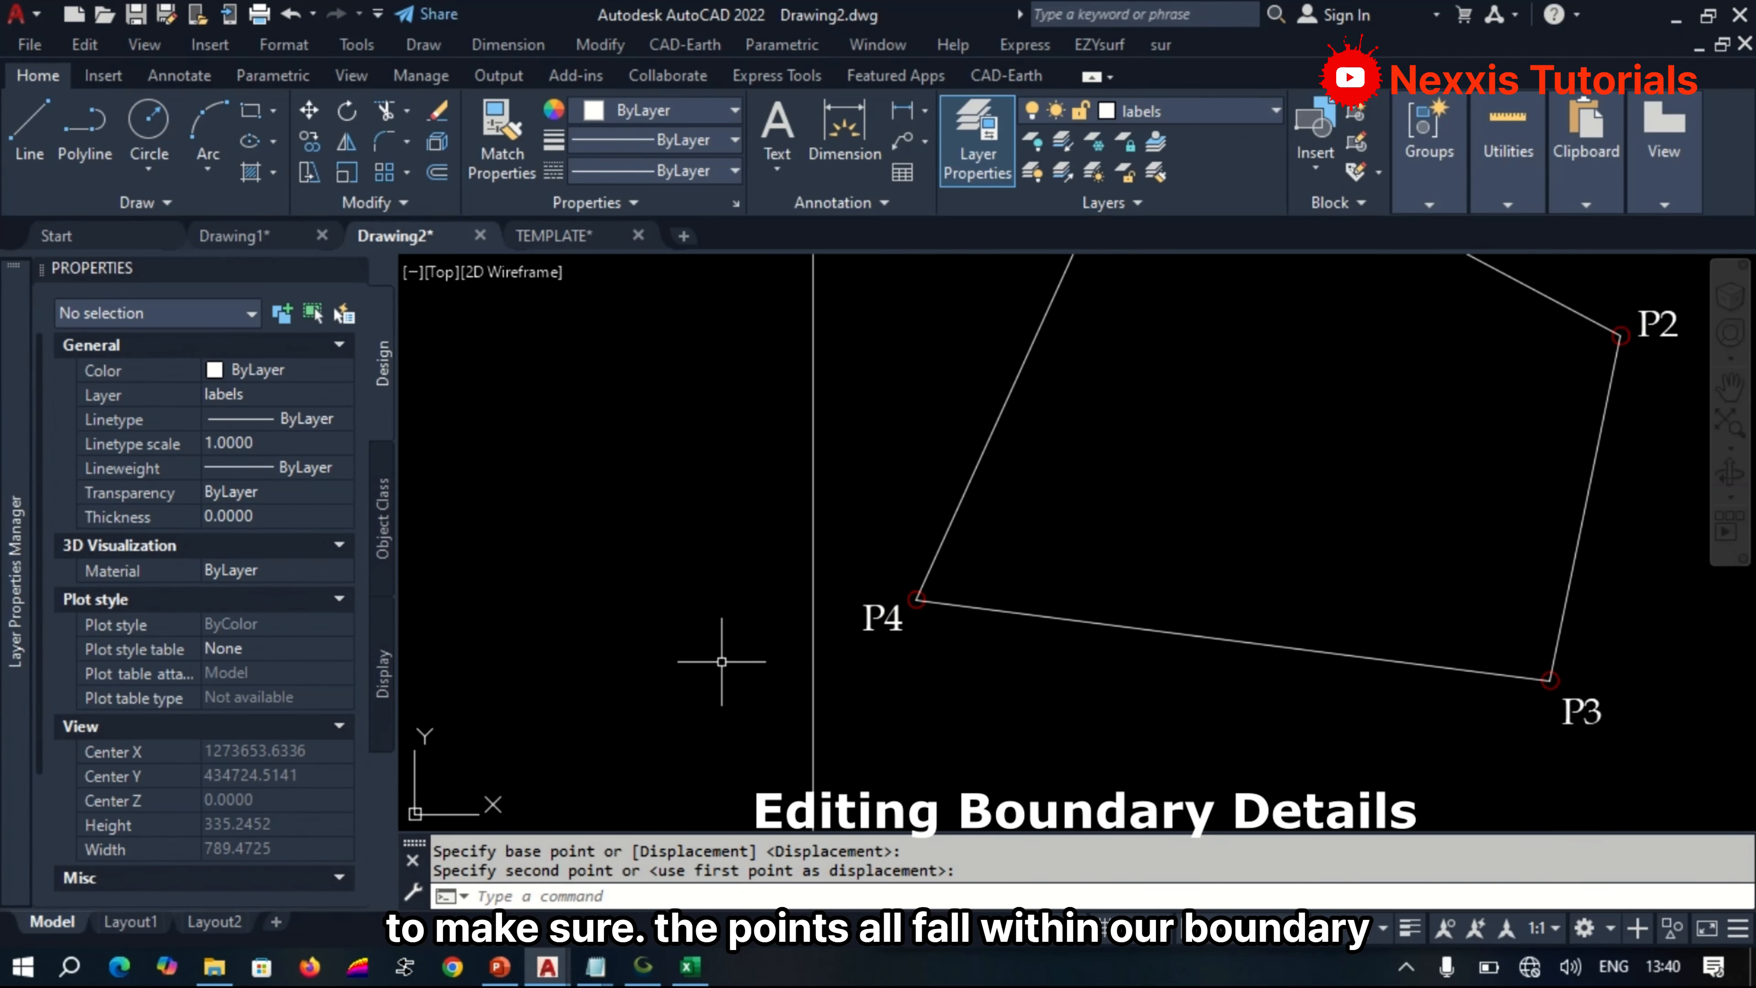
pyautogui.scroll(-4, 723, 669)
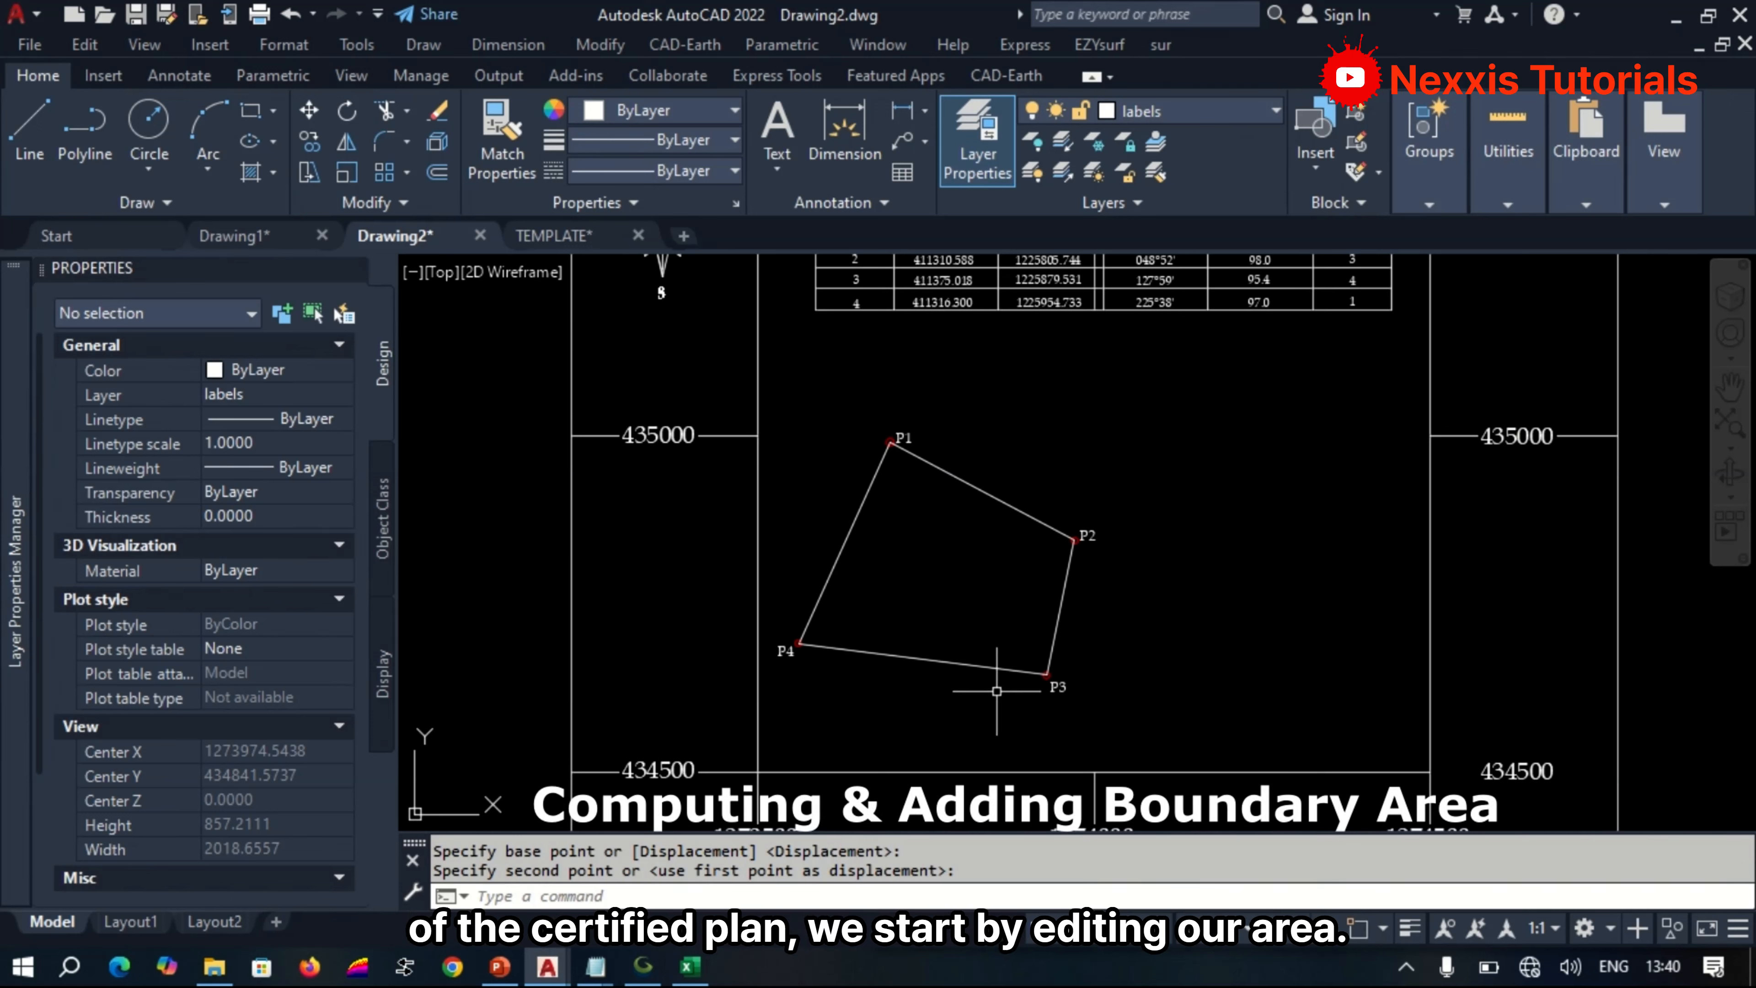
# Copy the boundary polyline's area value from its geometry properties using QuickCalc.
pyautogui.scroll(-5, 942, 690)
pyautogui.scroll(10, 930, 429)
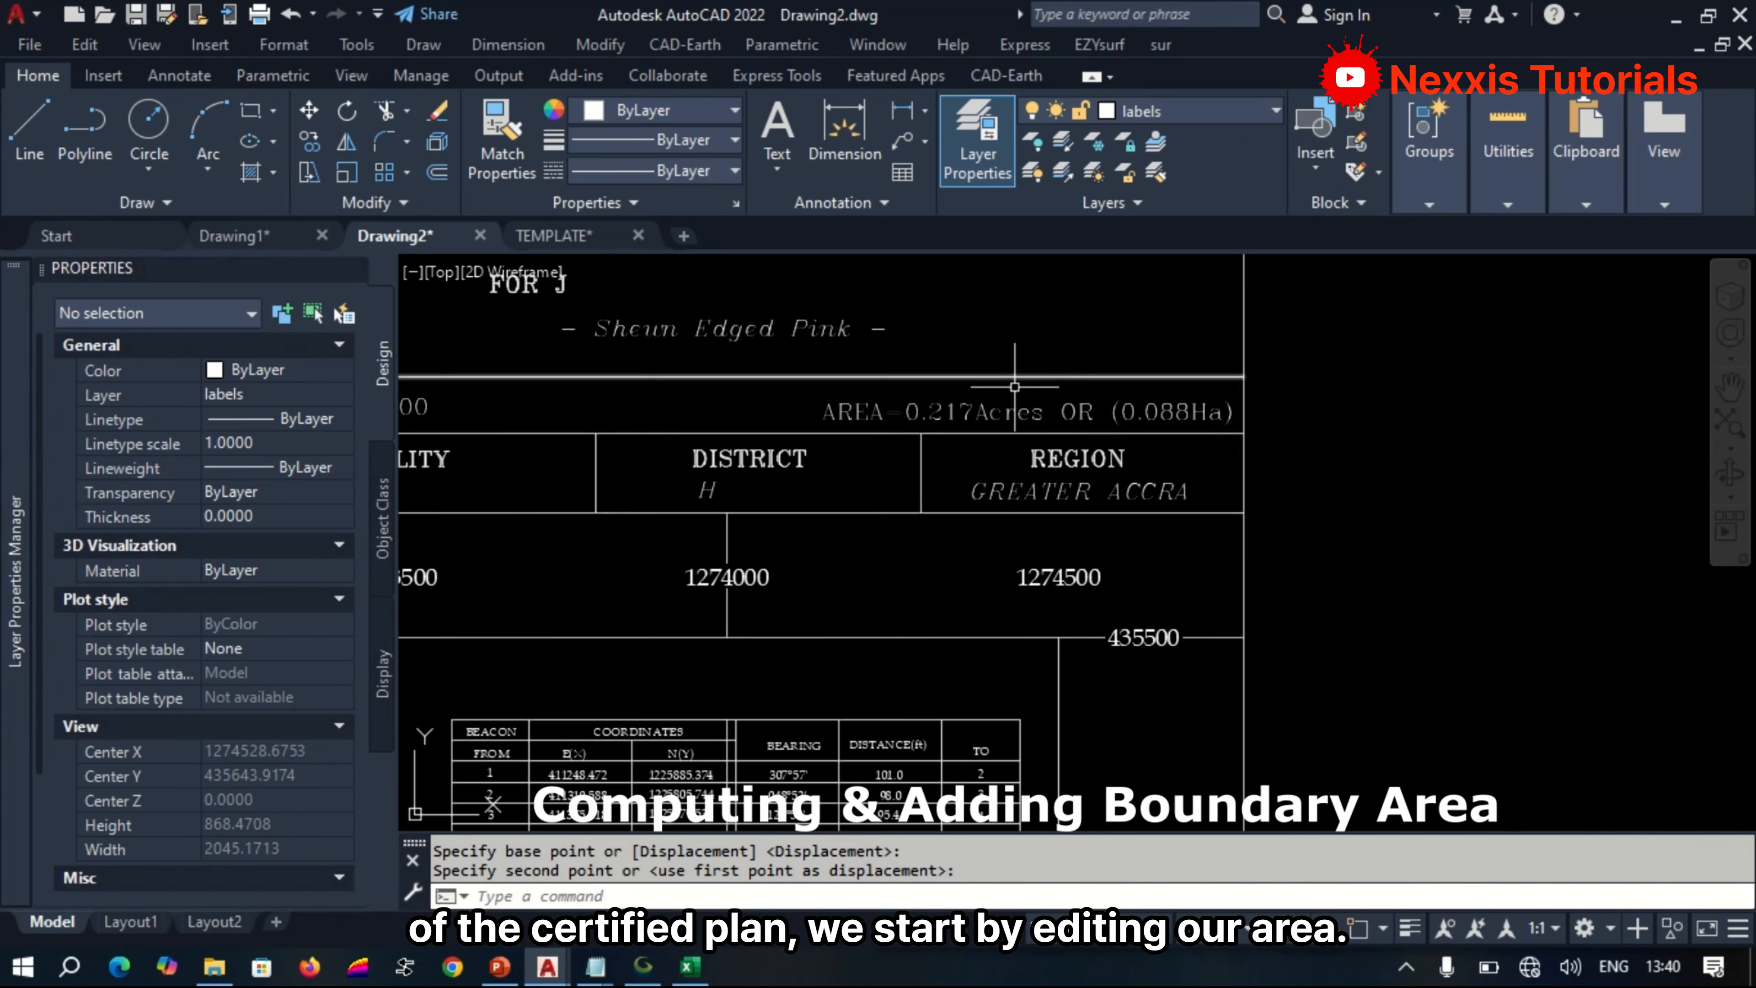
pyautogui.scroll(-5, 922, 317)
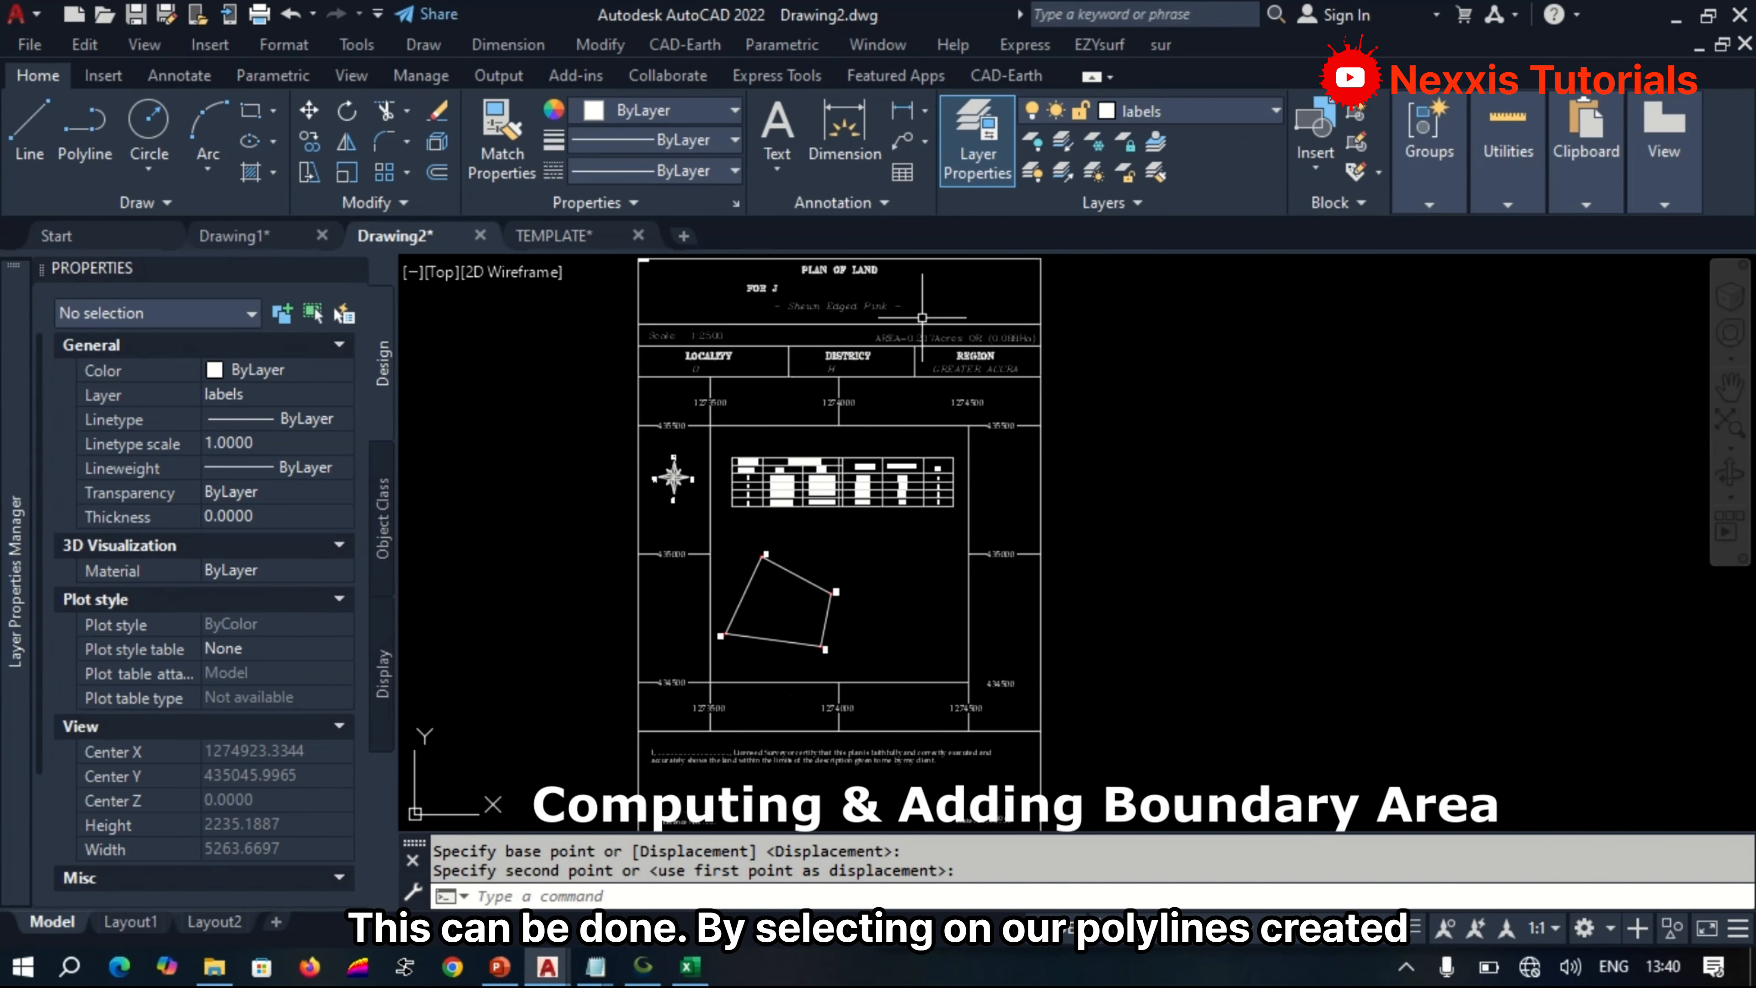
pyautogui.scroll(5, 761, 631)
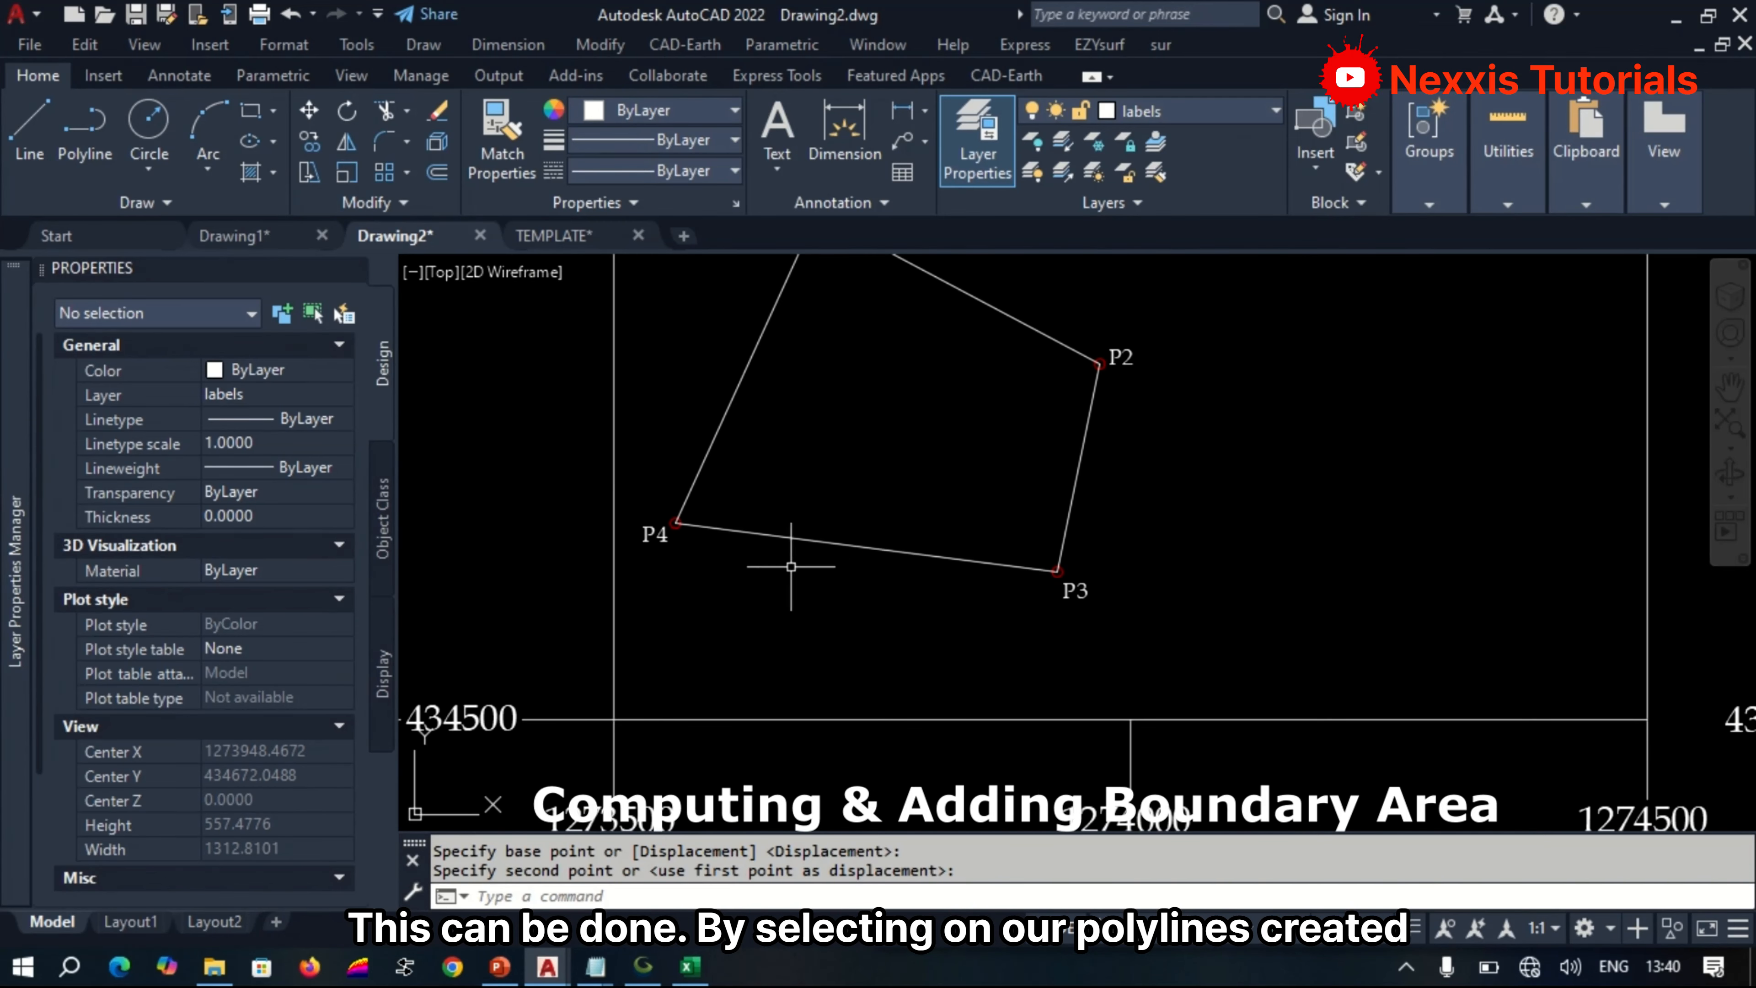
pyautogui.click(816, 544)
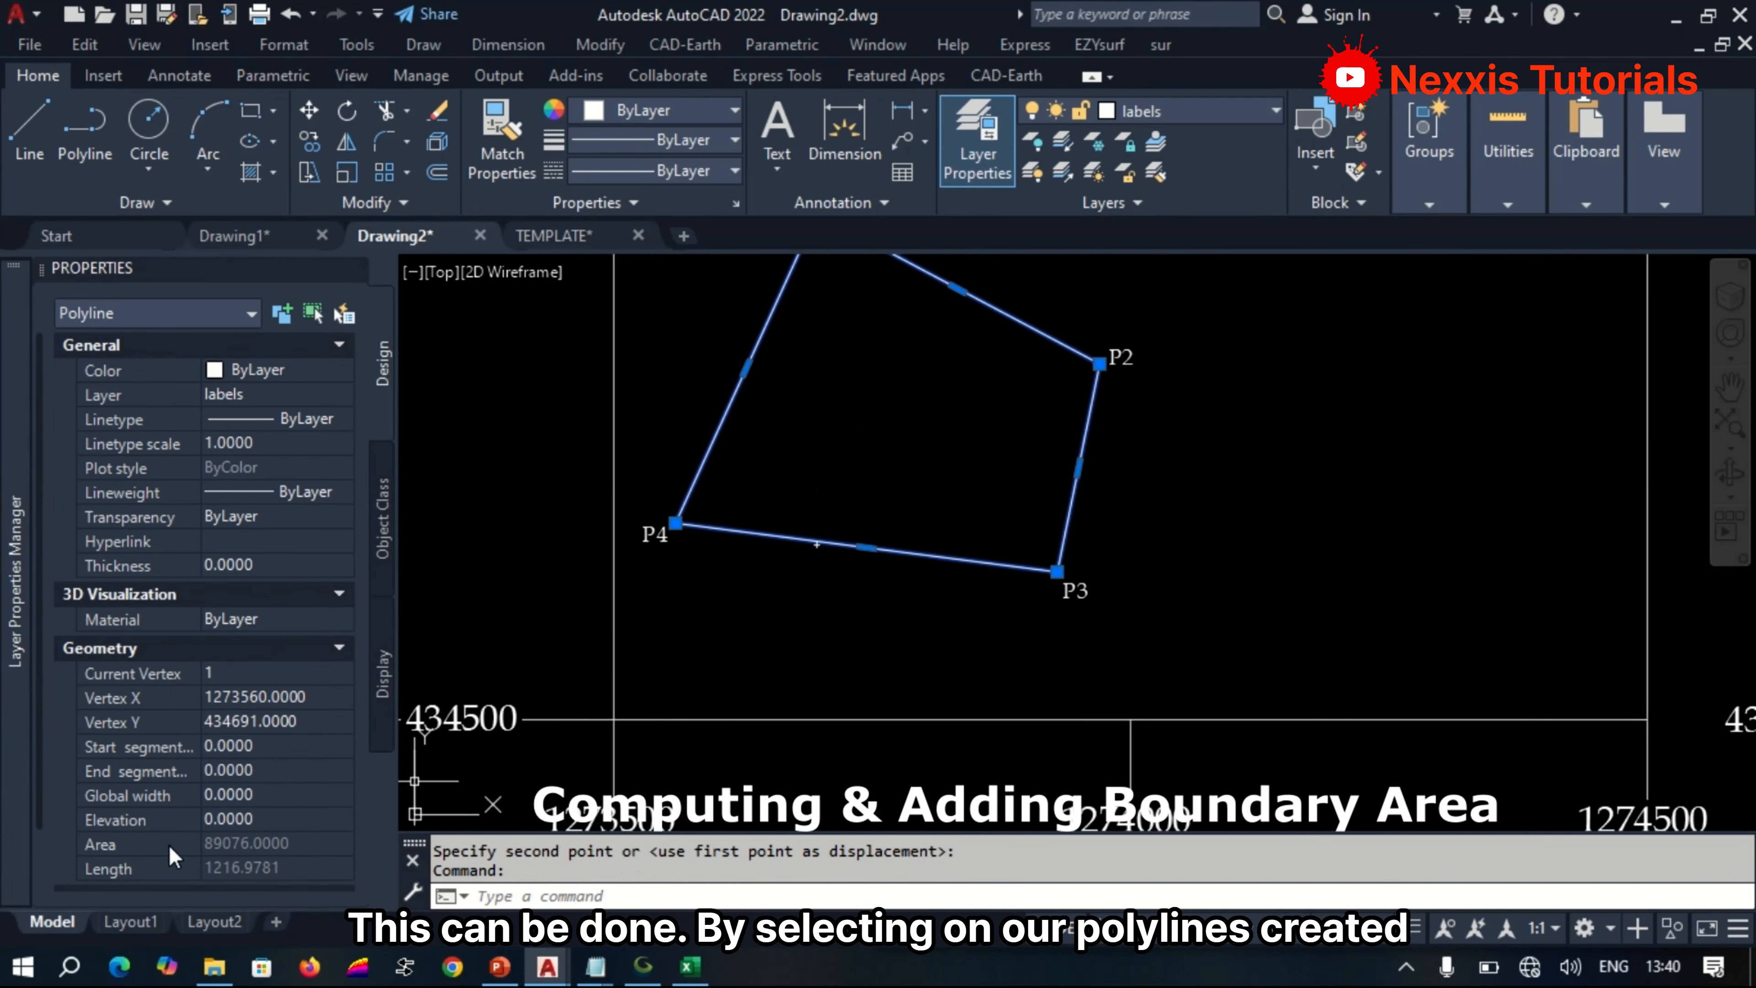
pyautogui.scroll(-2, 116, 823)
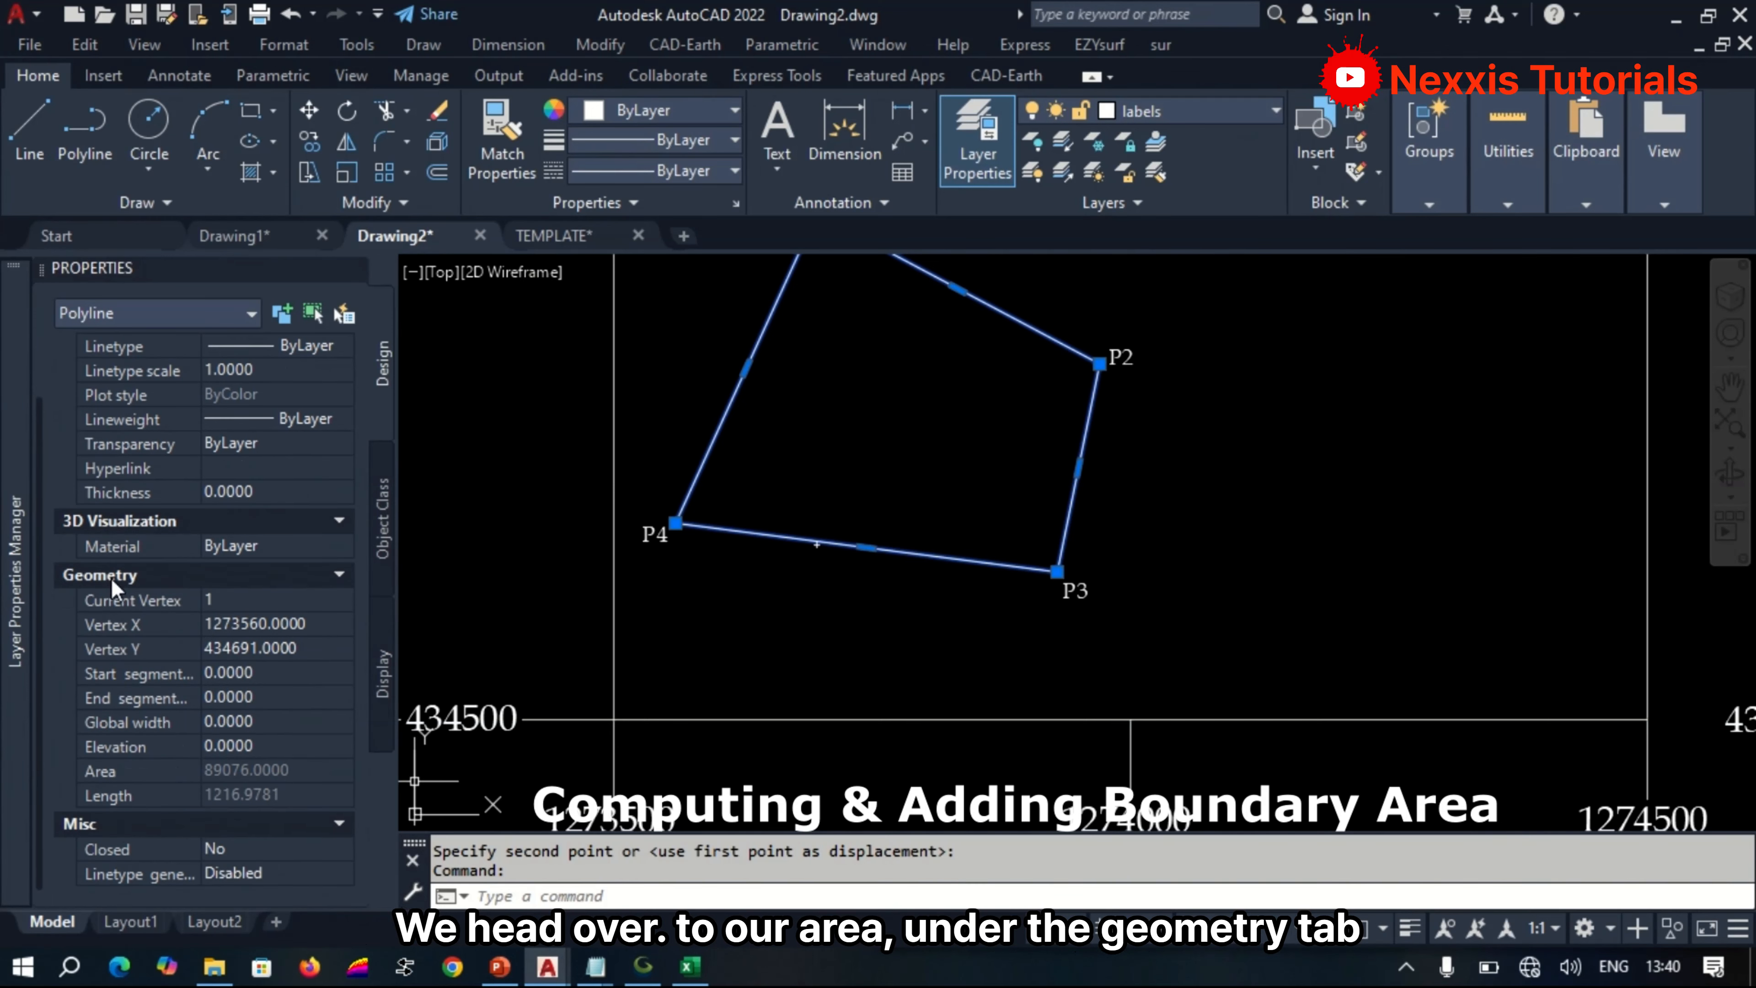
pyautogui.click(301, 771)
pyautogui.click(342, 770)
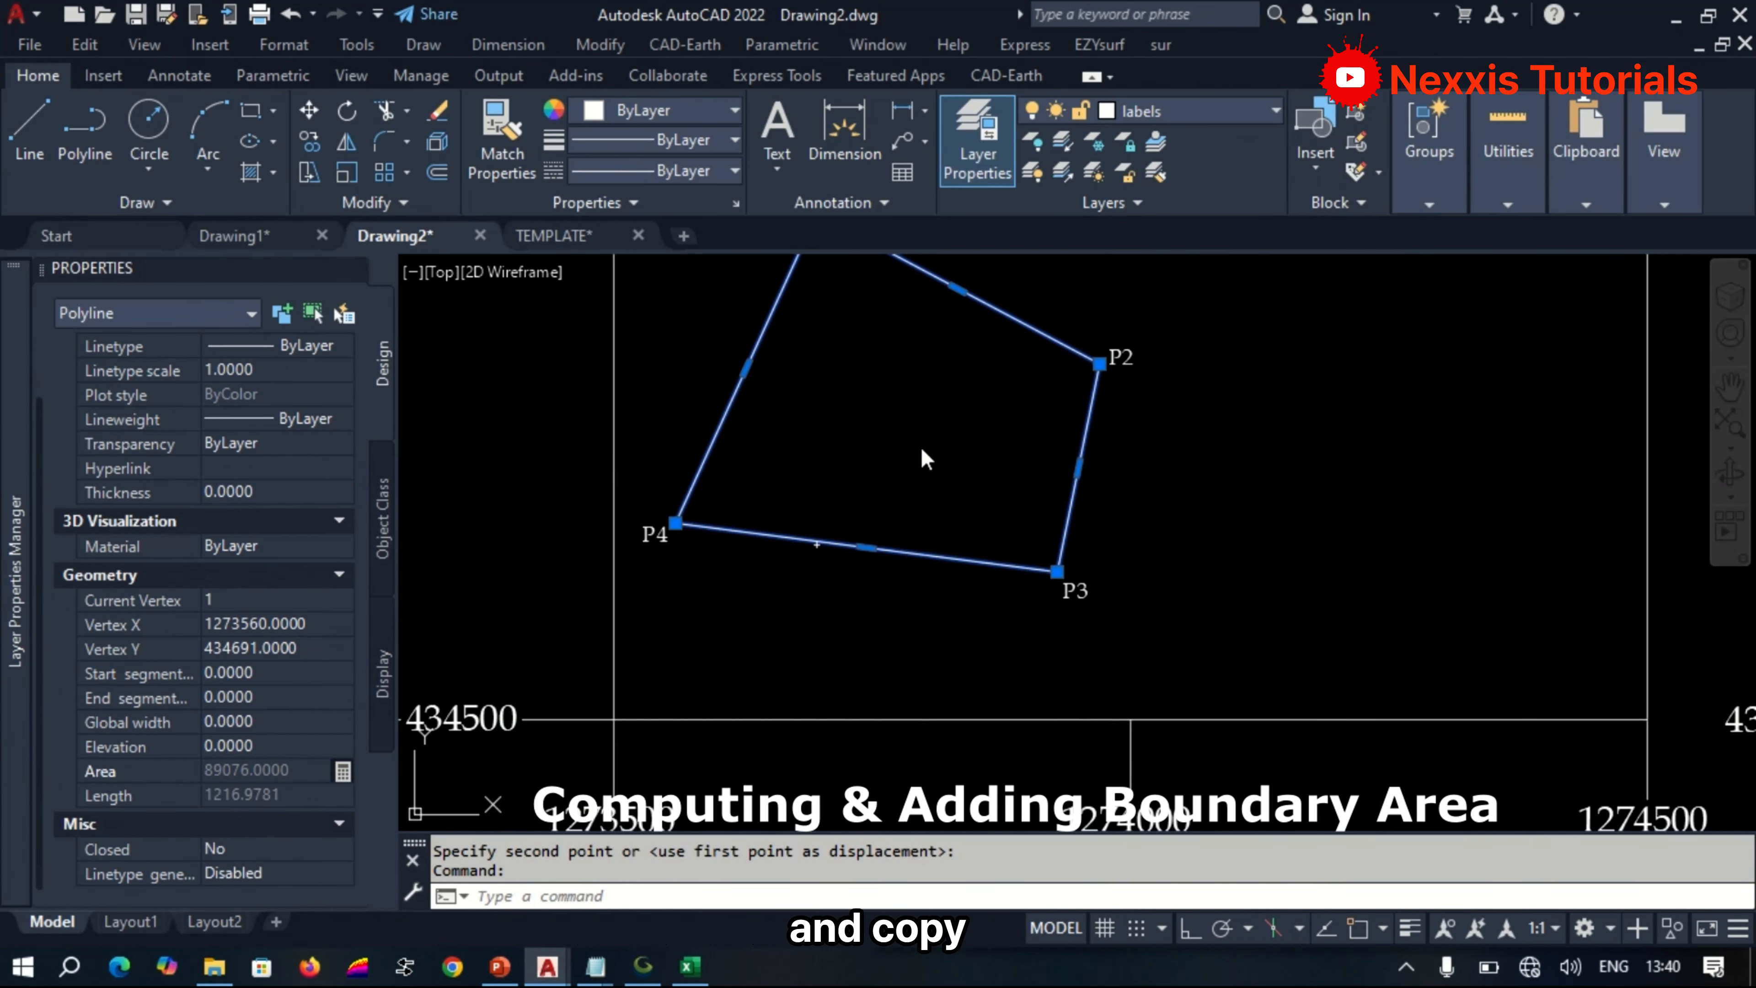
pyautogui.doubleClick(865, 303)
pyautogui.rightClick(864, 303)
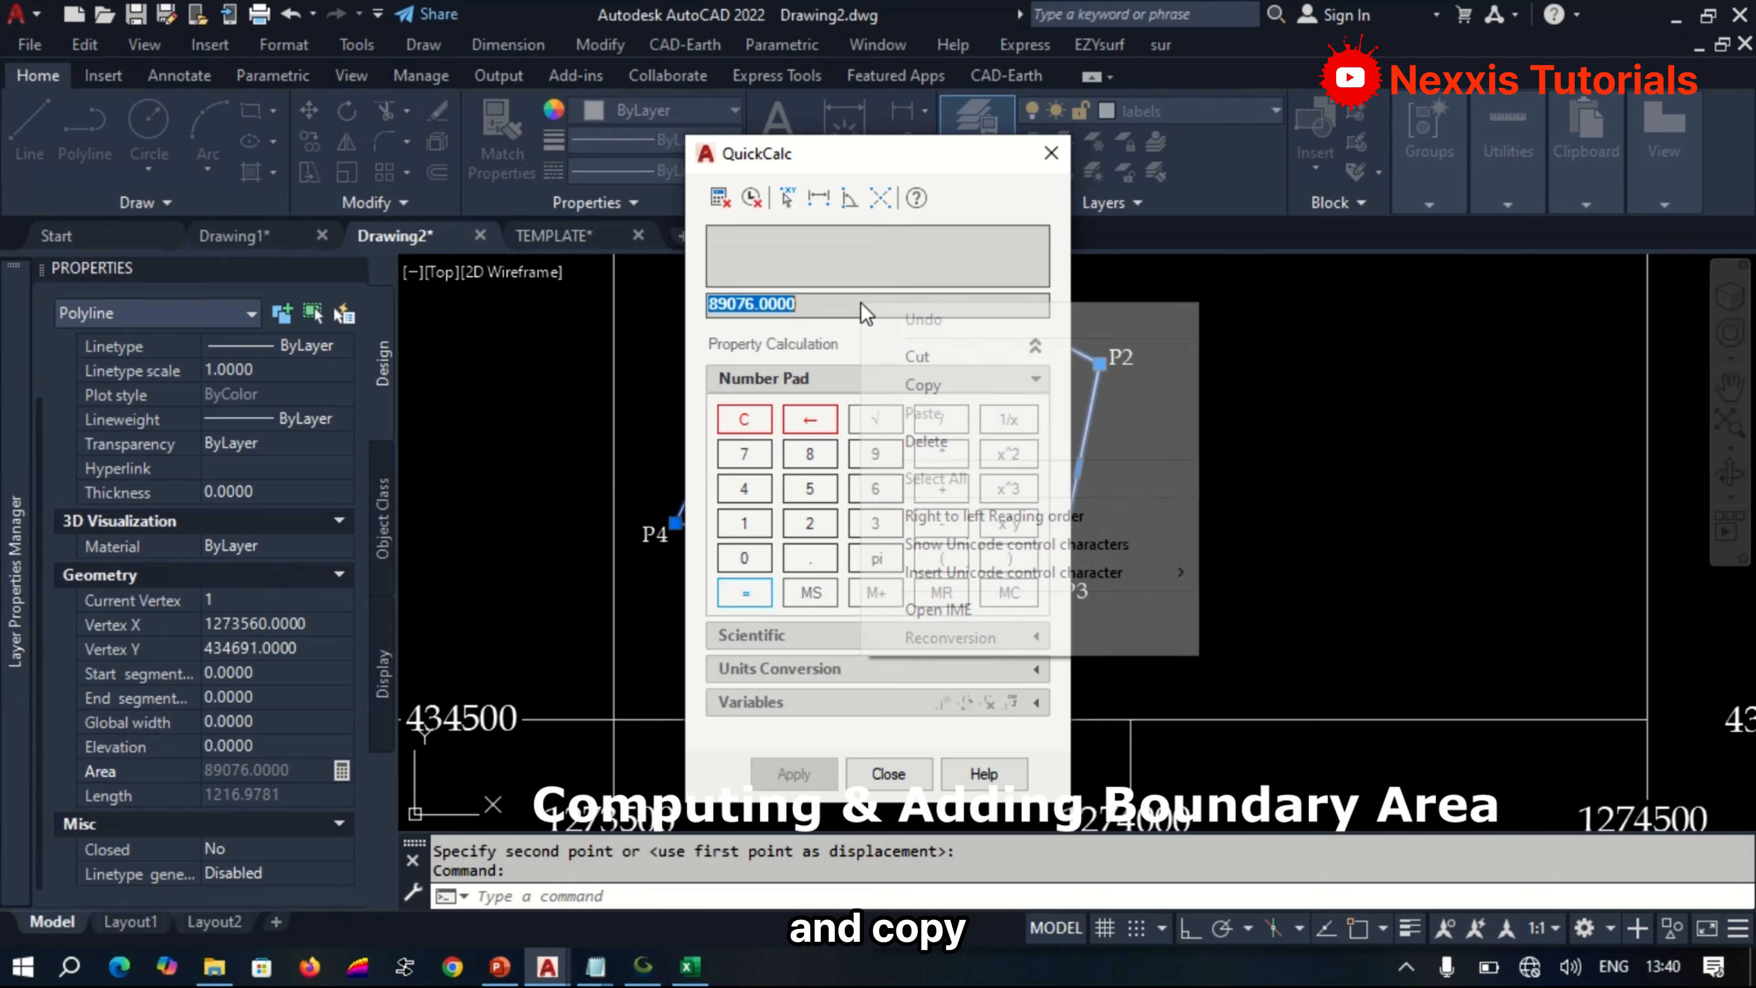
pyautogui.click(934, 388)
pyautogui.click(1053, 155)
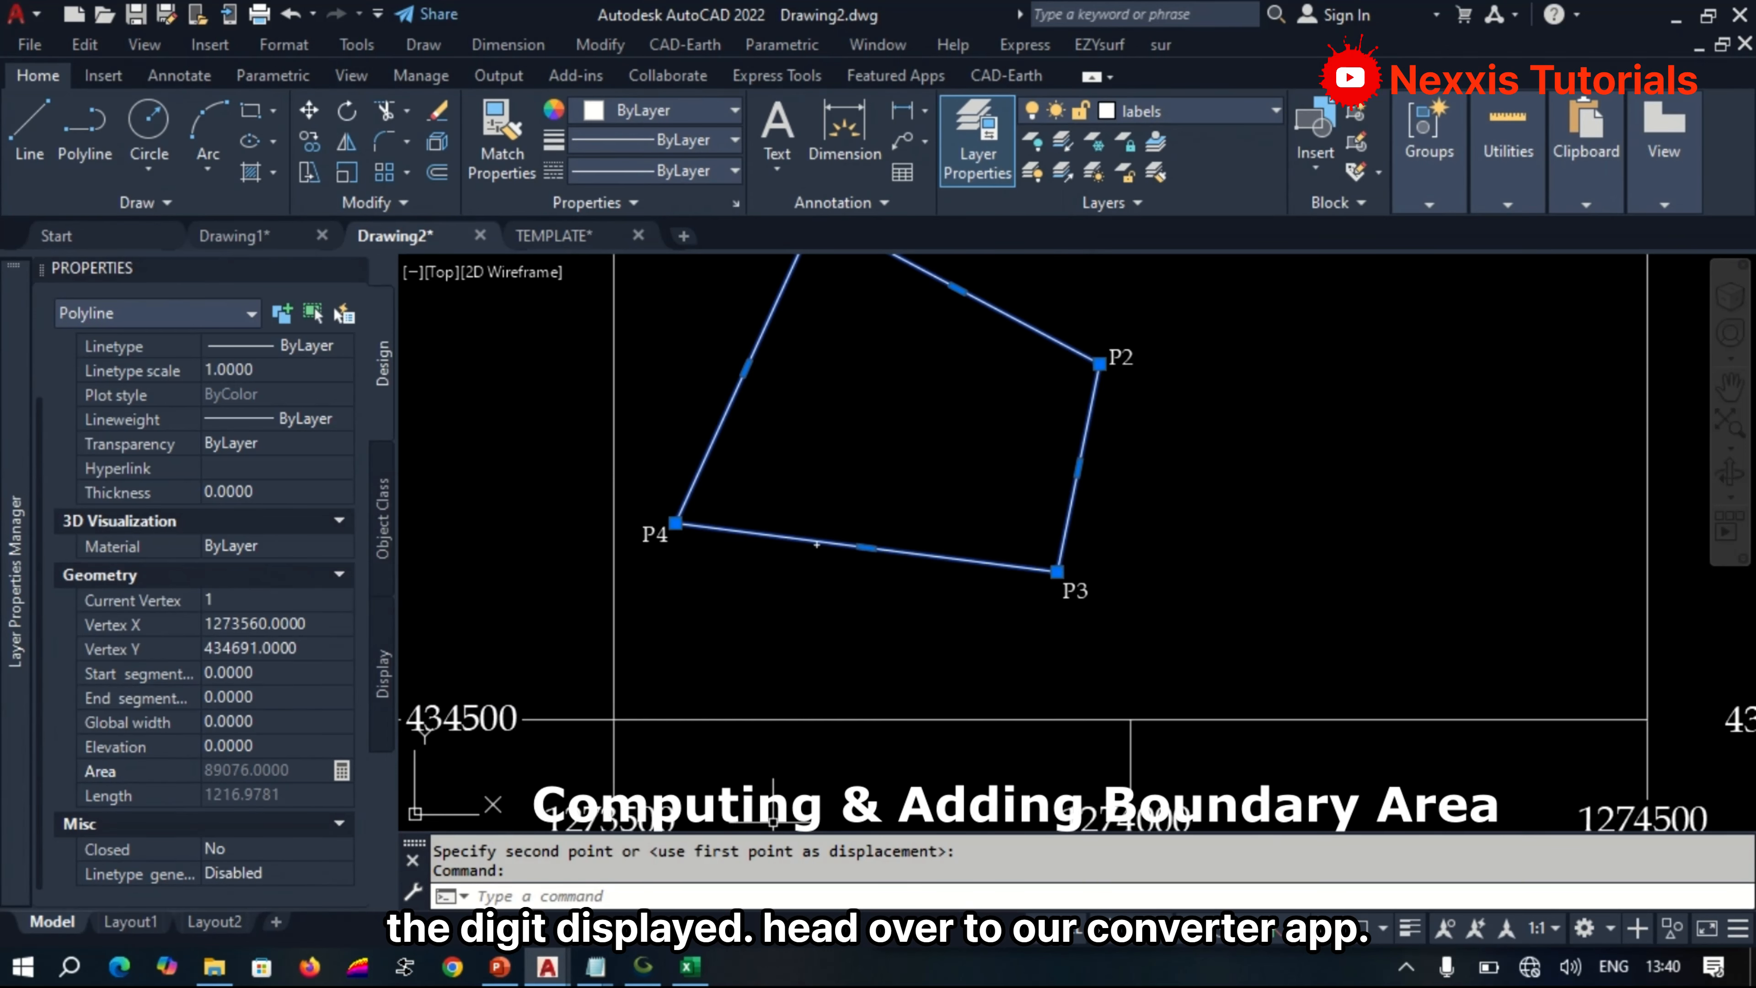
# Switch to the Convert app, paste the area for foot² to acre conversion, and copy the acre result to three decimals.
pyautogui.click(408, 969)
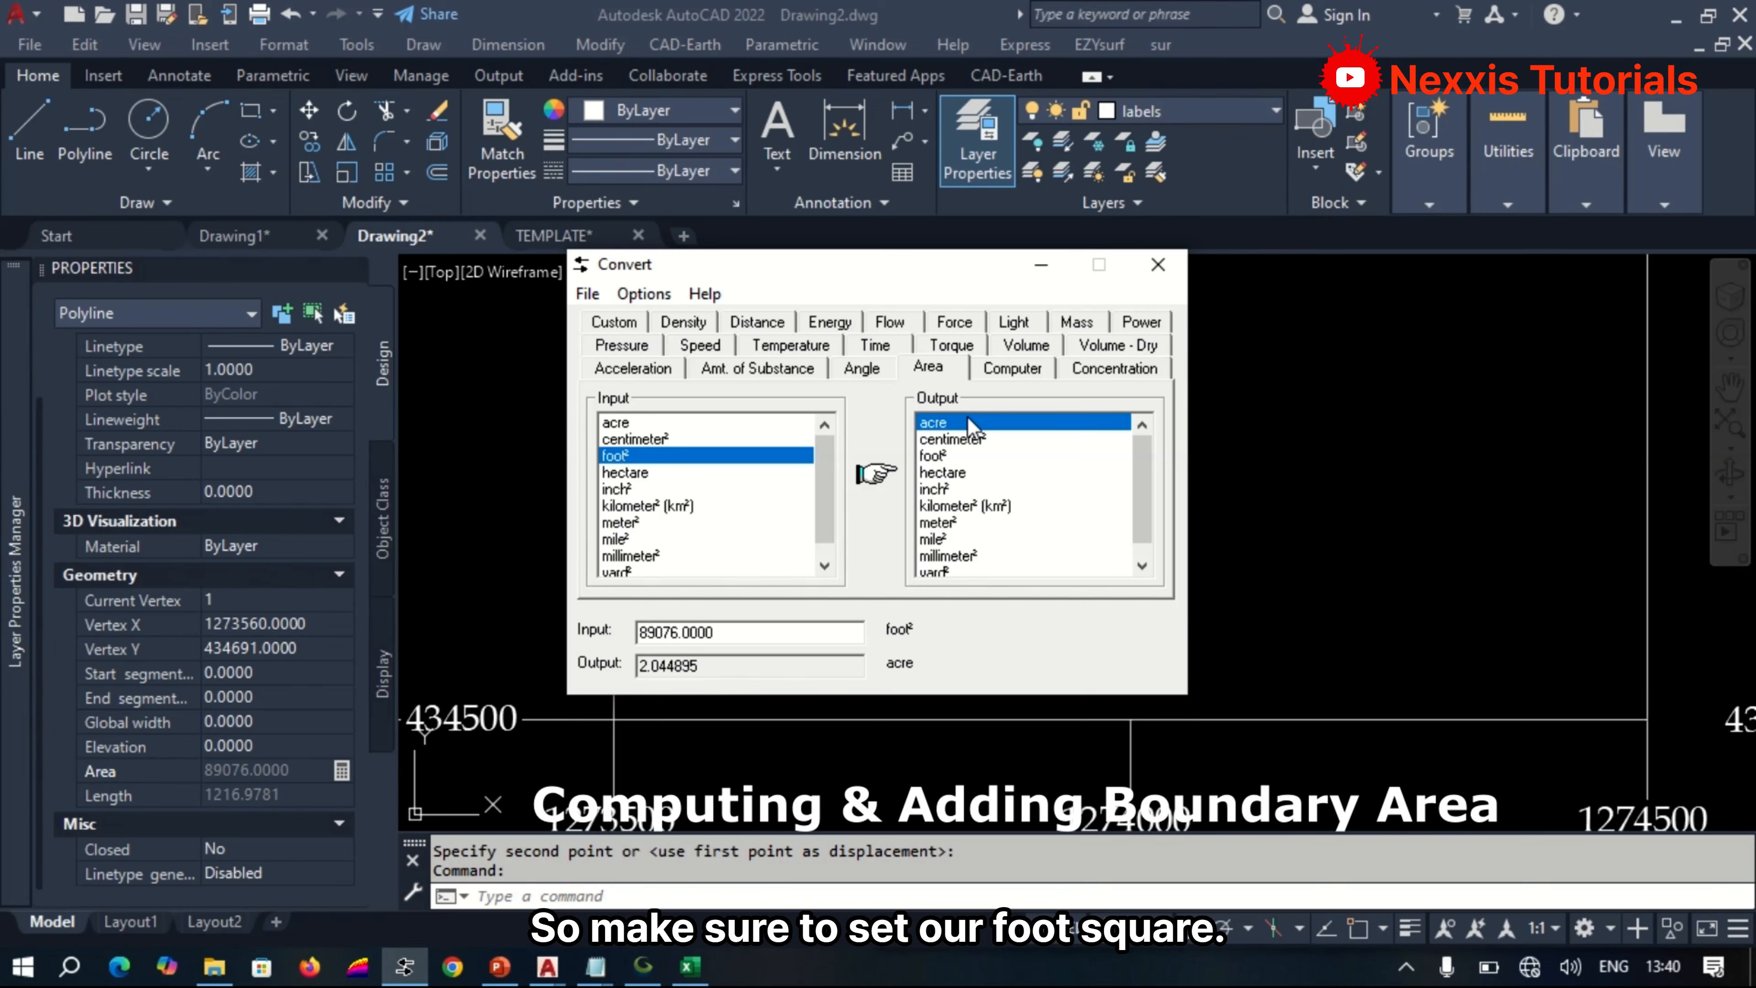
pyautogui.rightClick(740, 631)
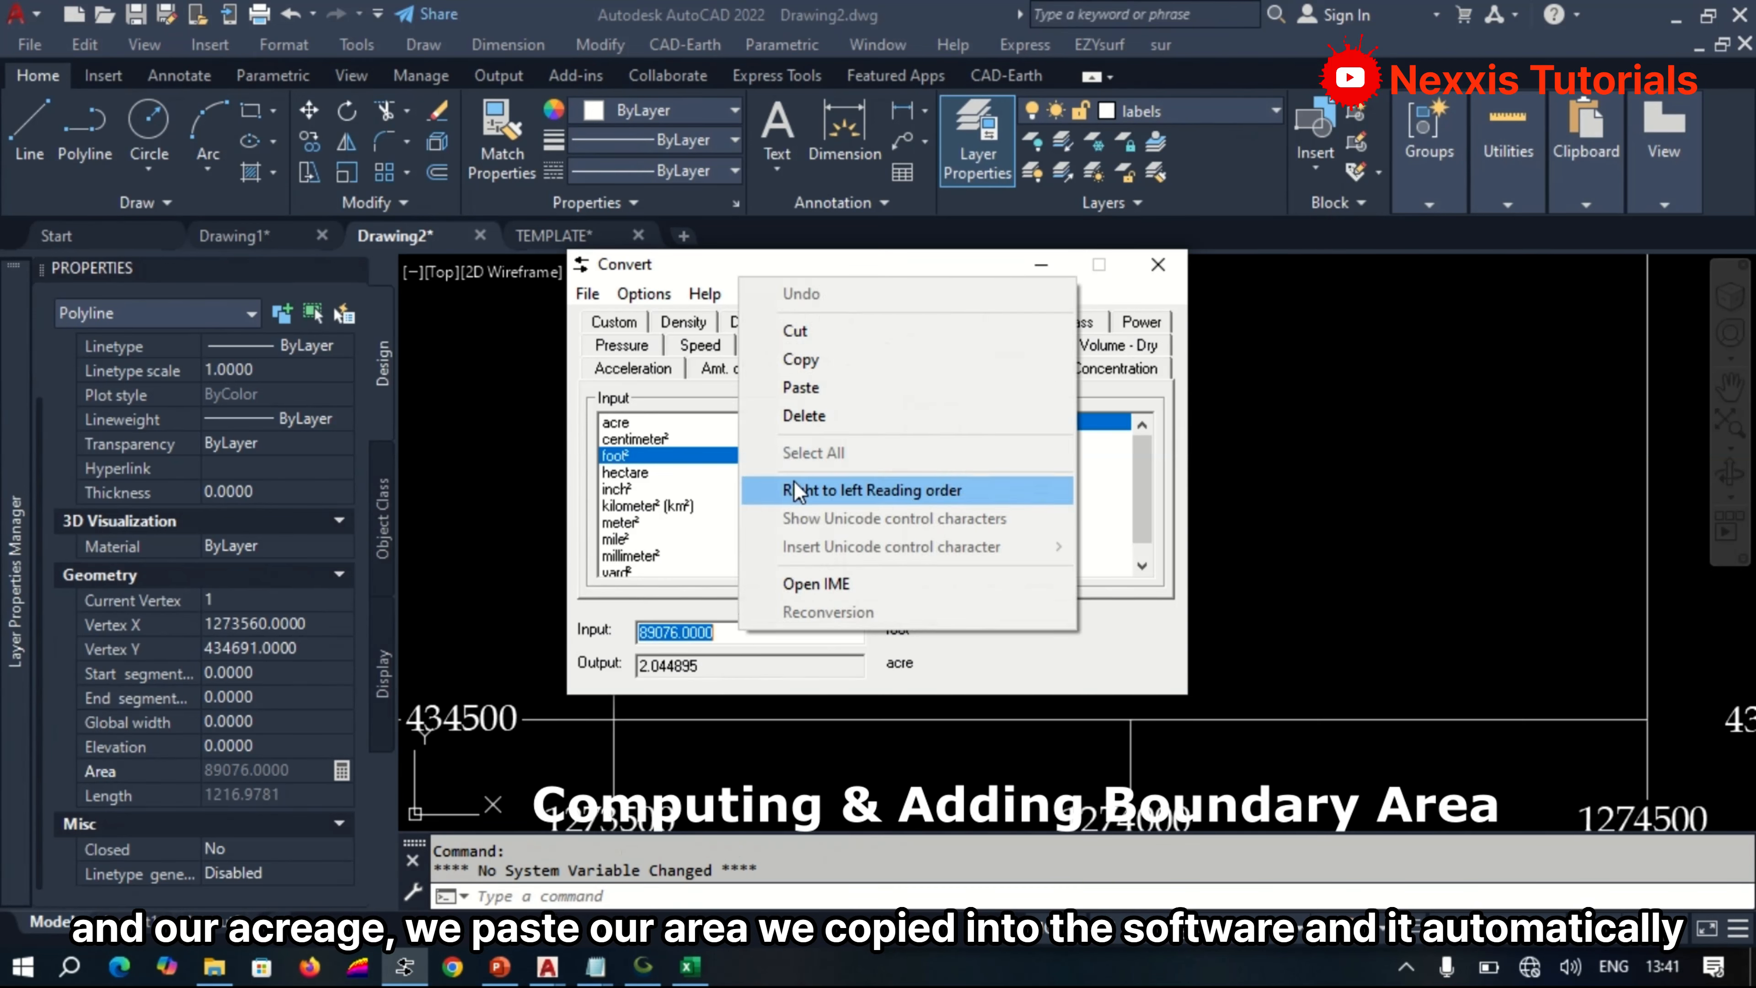
pyautogui.click(822, 388)
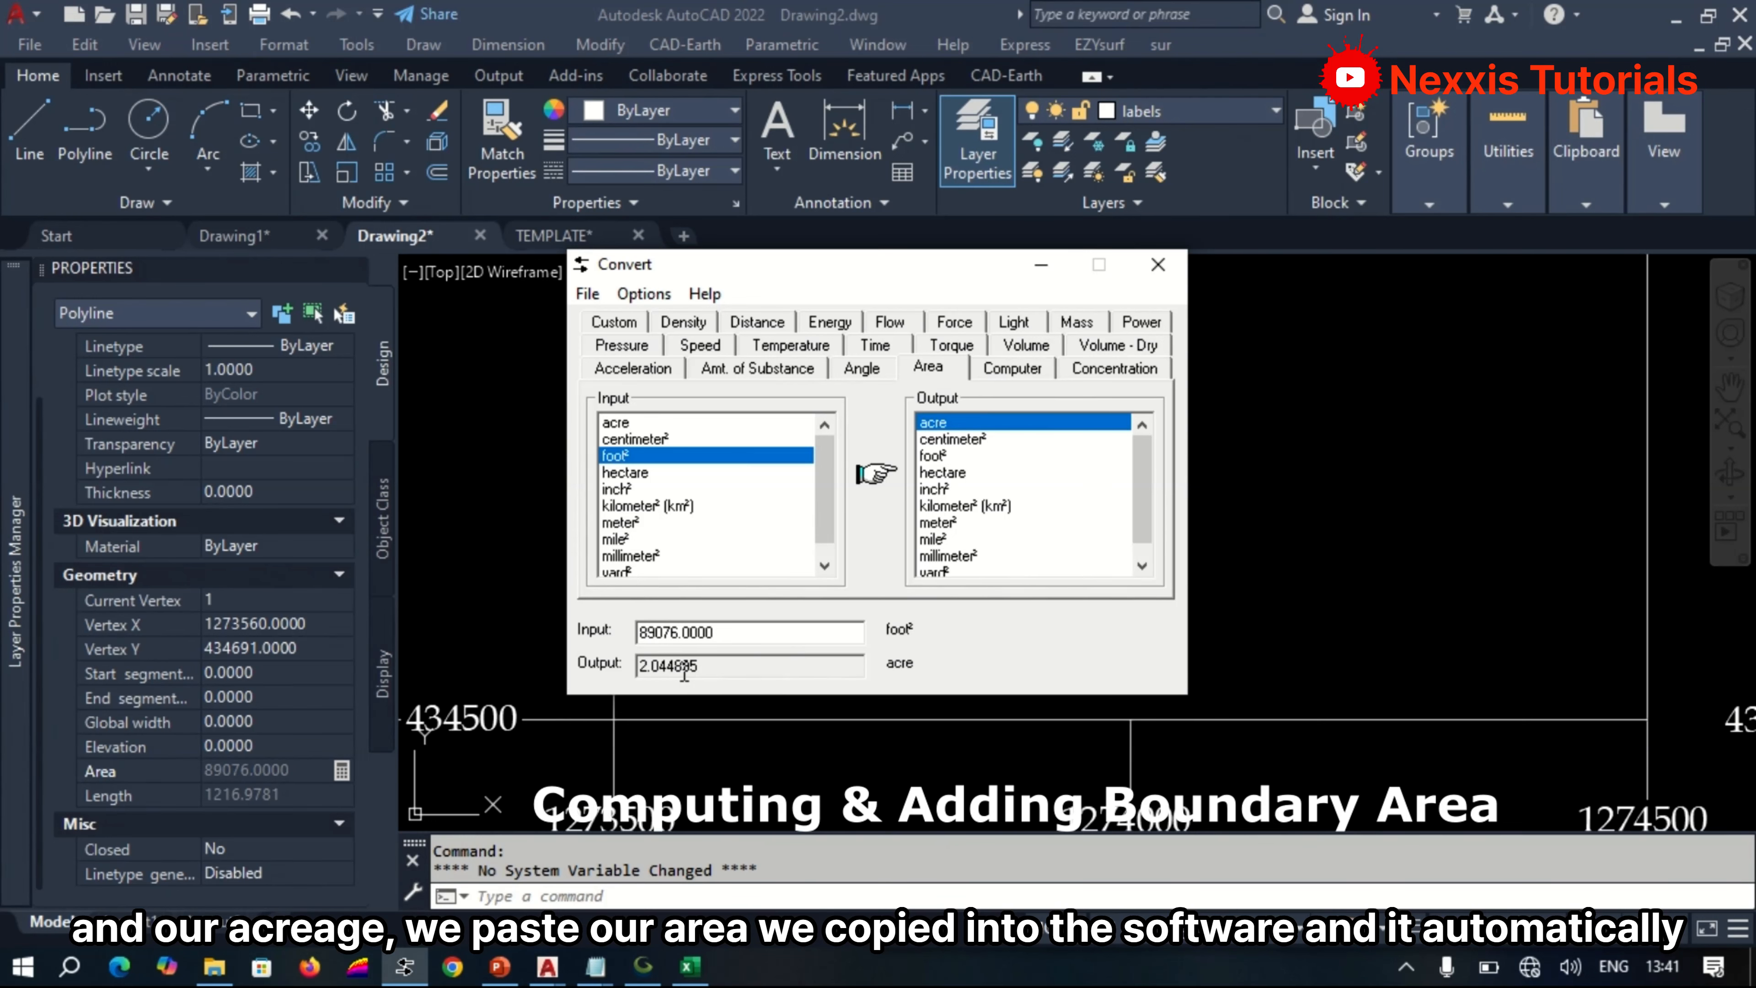
pyautogui.rightClick(650, 667)
pyautogui.click(748, 453)
pyautogui.click(816, 544)
# In AutoCAD, change the acreage in the title block's AREA text to 2.044.
pyautogui.scroll(-5, 816, 544)
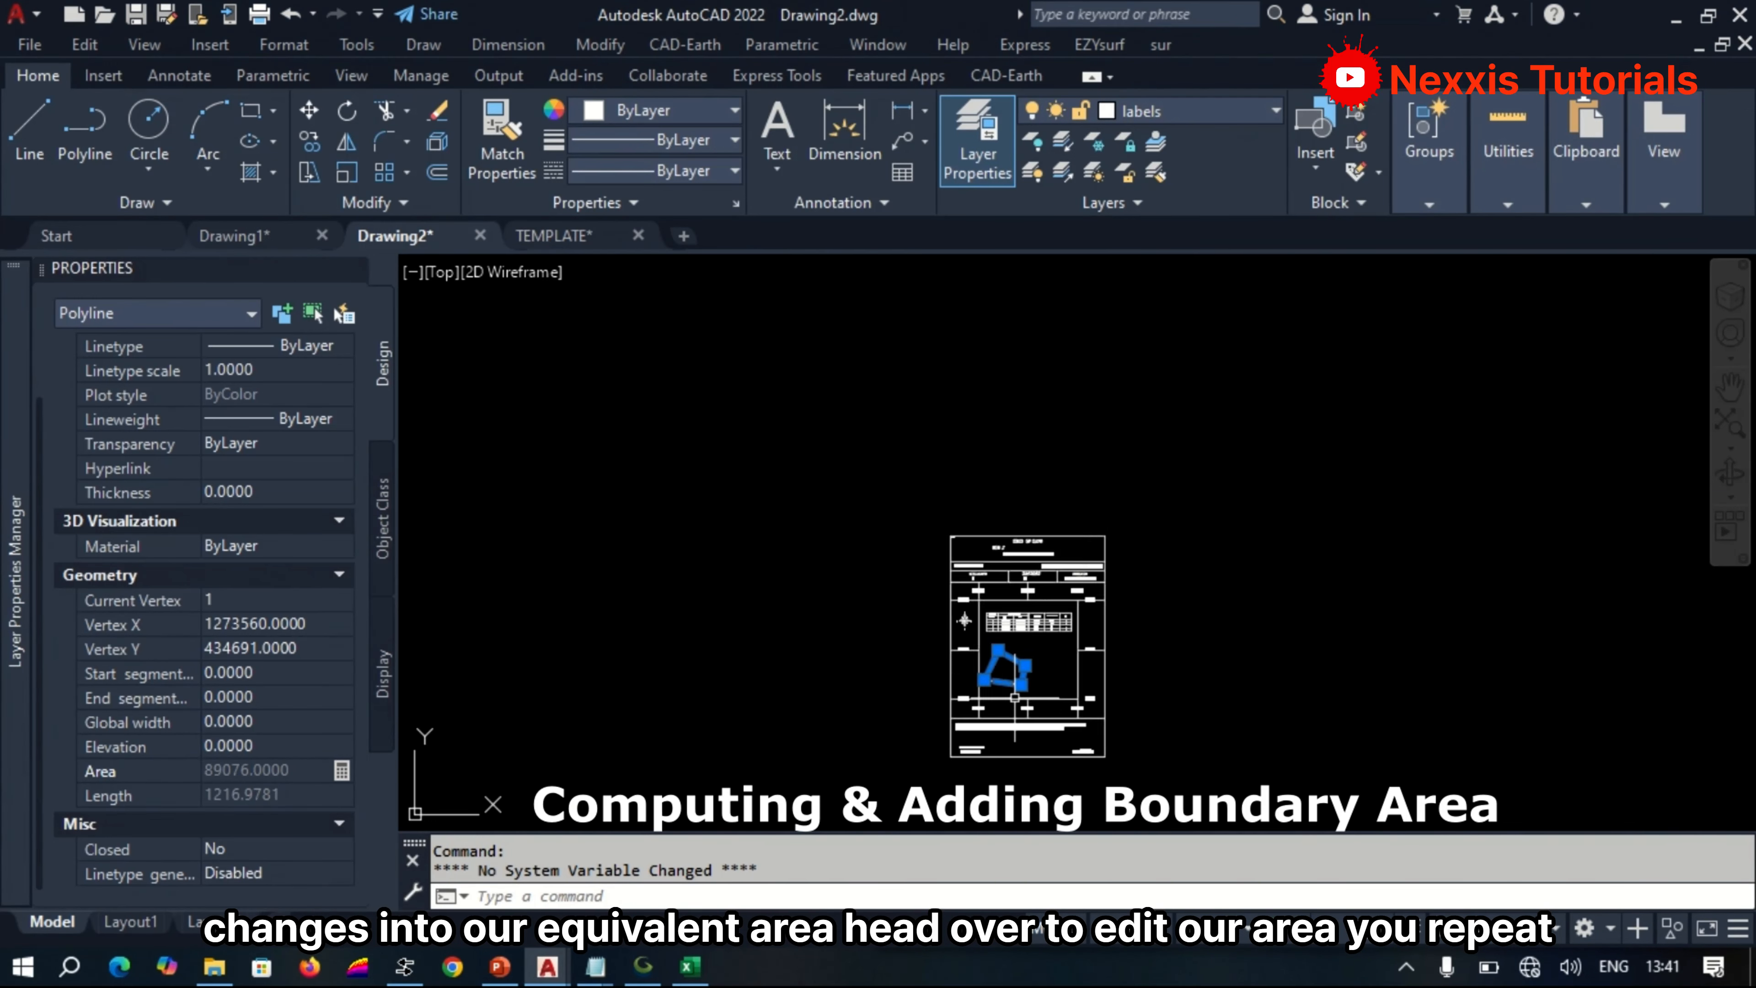
pyautogui.scroll(10, 998, 558)
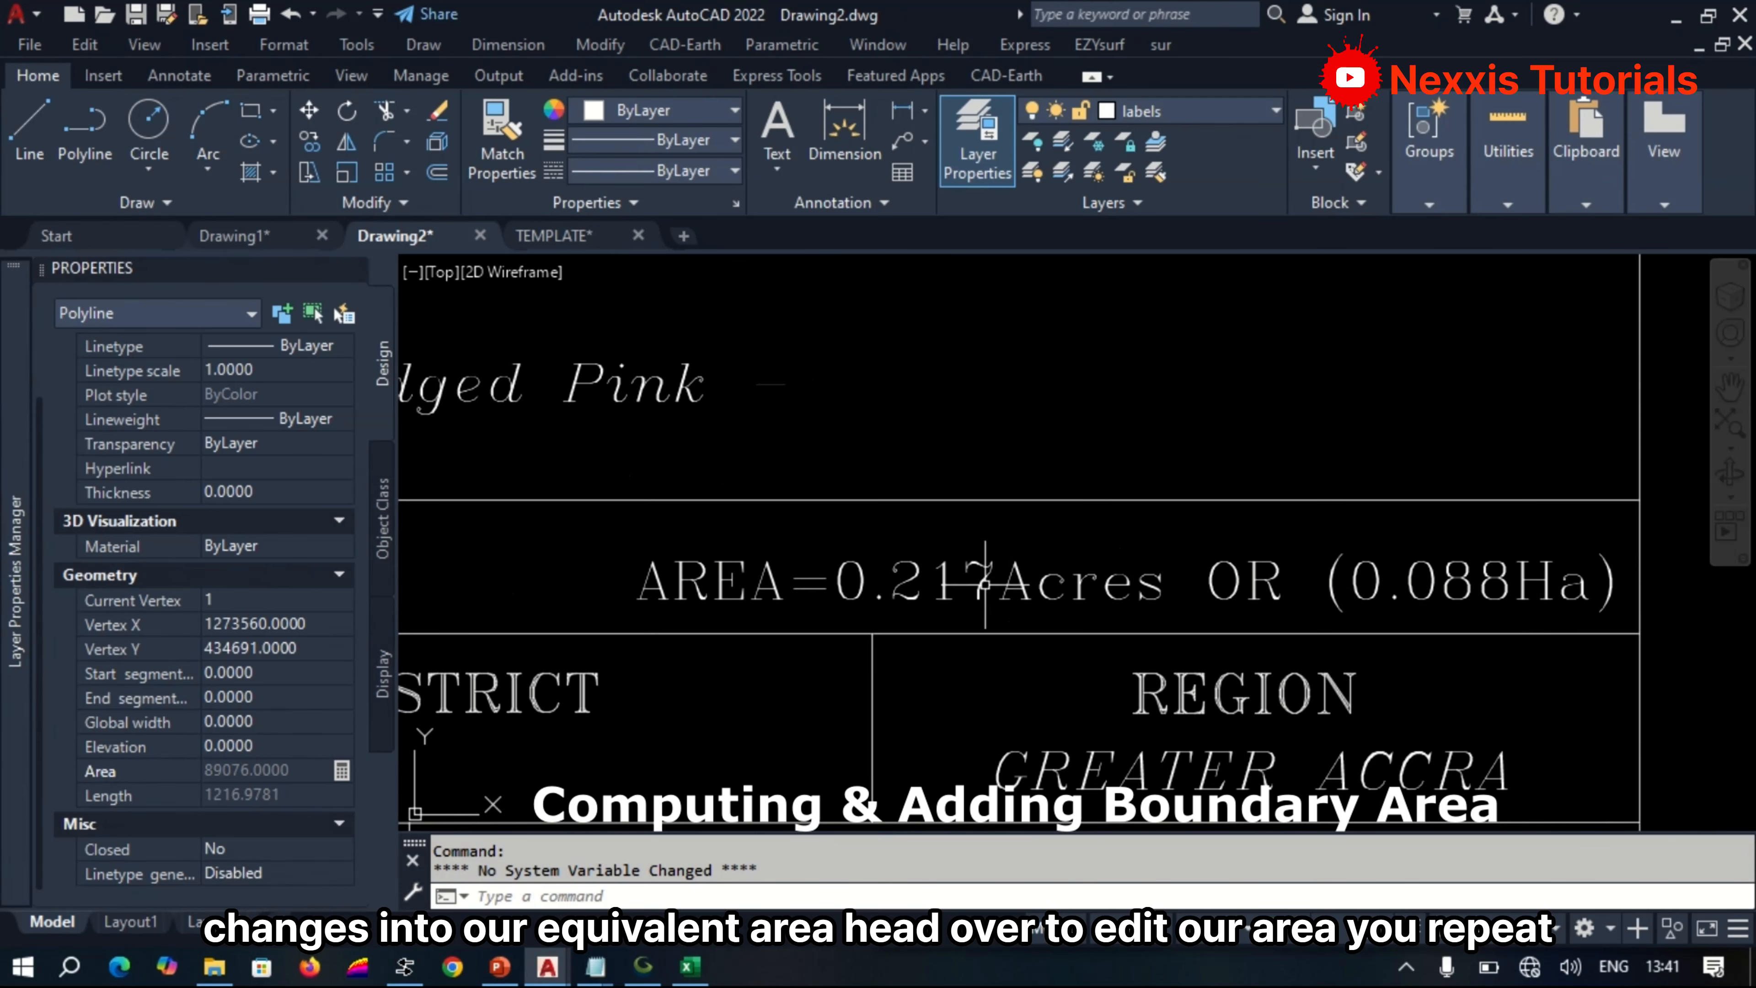
pyautogui.click(996, 589)
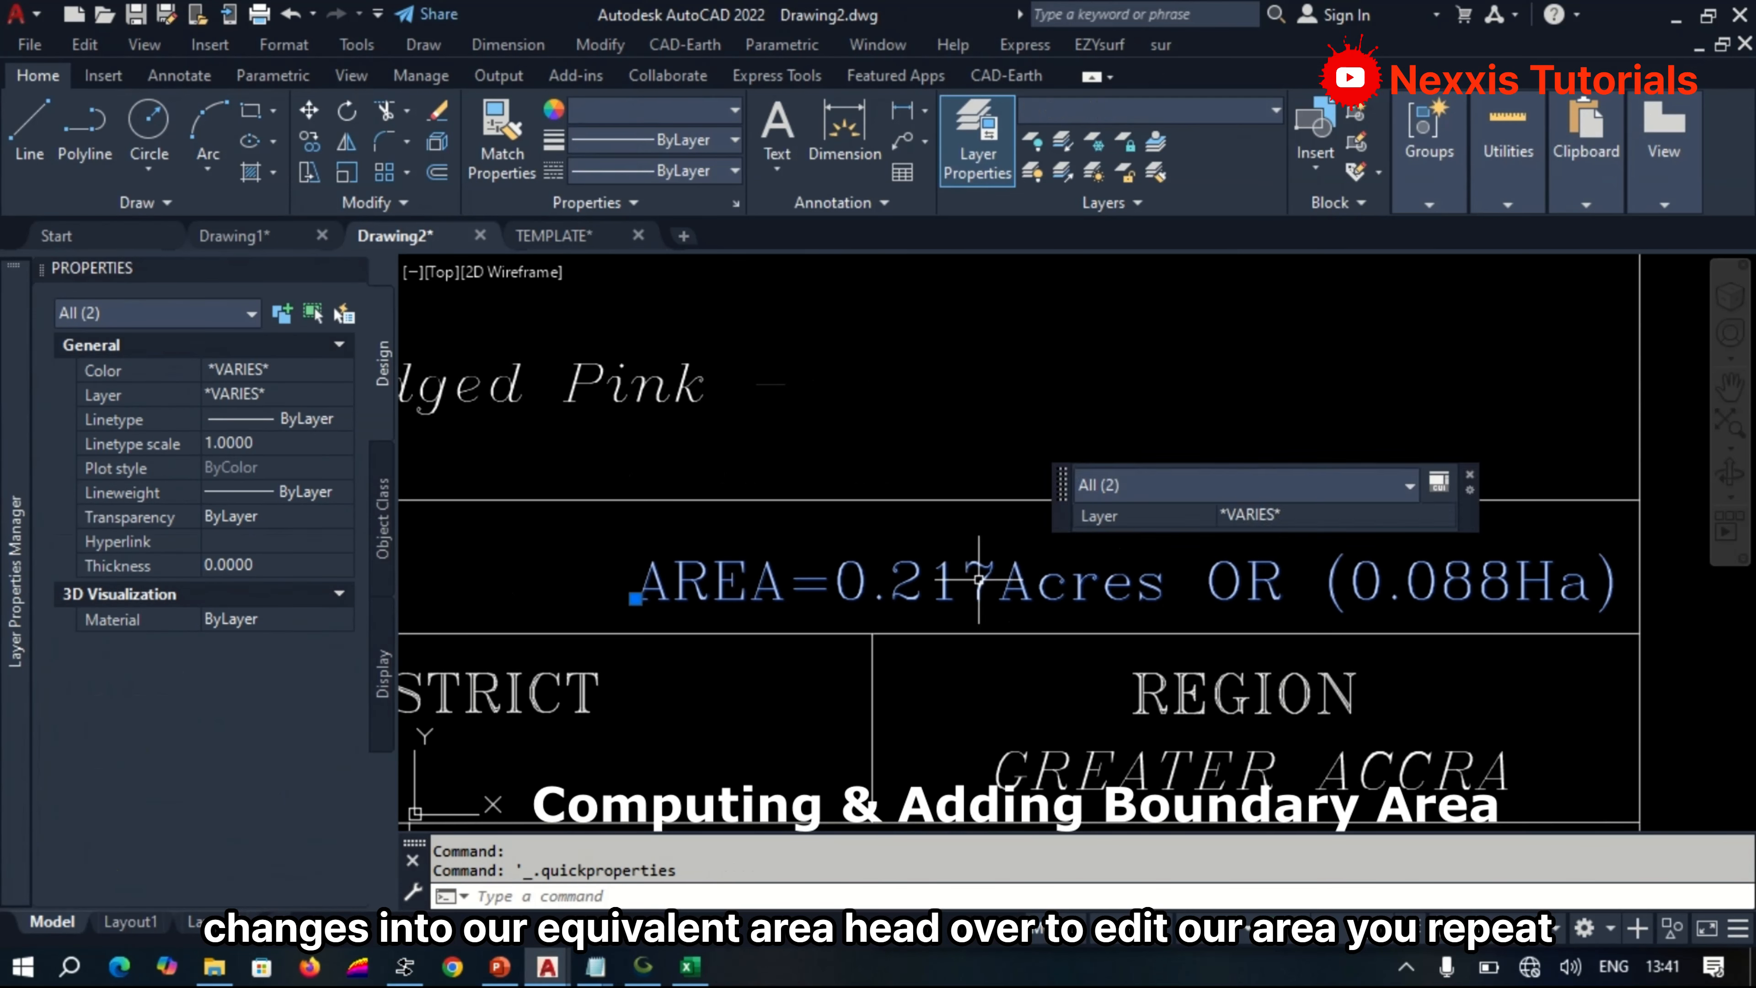
pyautogui.press('Escape')
pyautogui.click(982, 580)
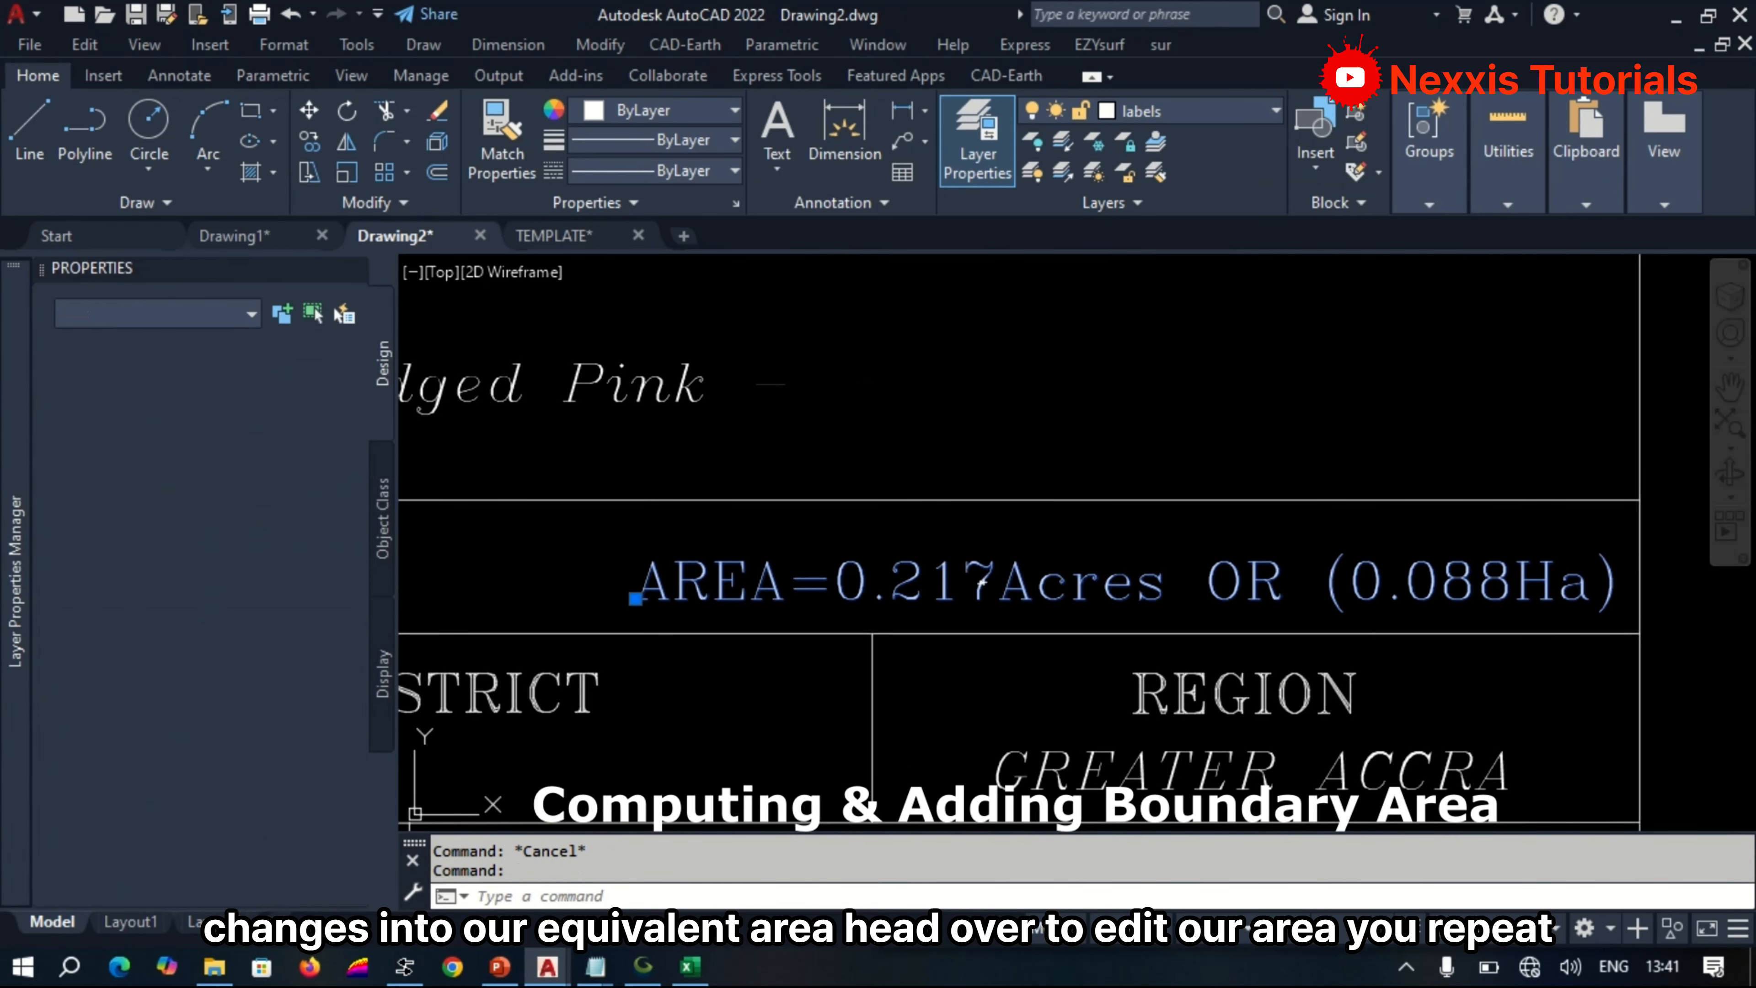
pyautogui.doubleClick(982, 580)
pyautogui.moveTo(995, 583); pyautogui.dragTo(835, 583)
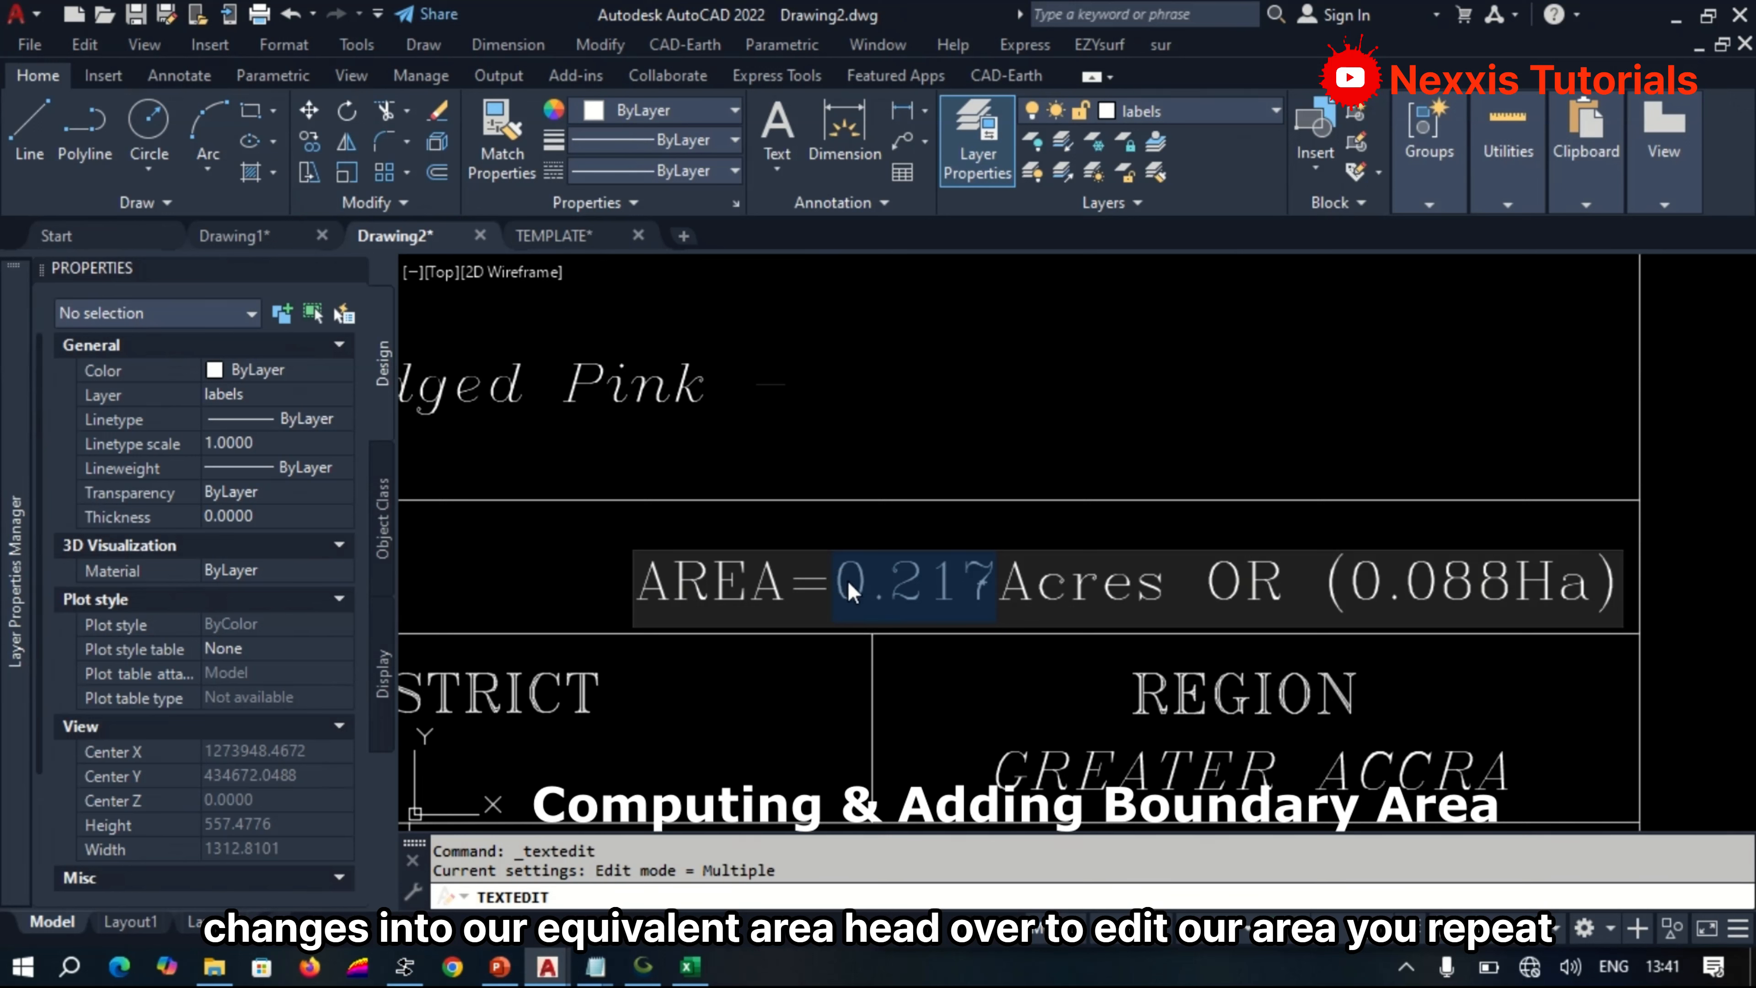
pyautogui.write('2.044')
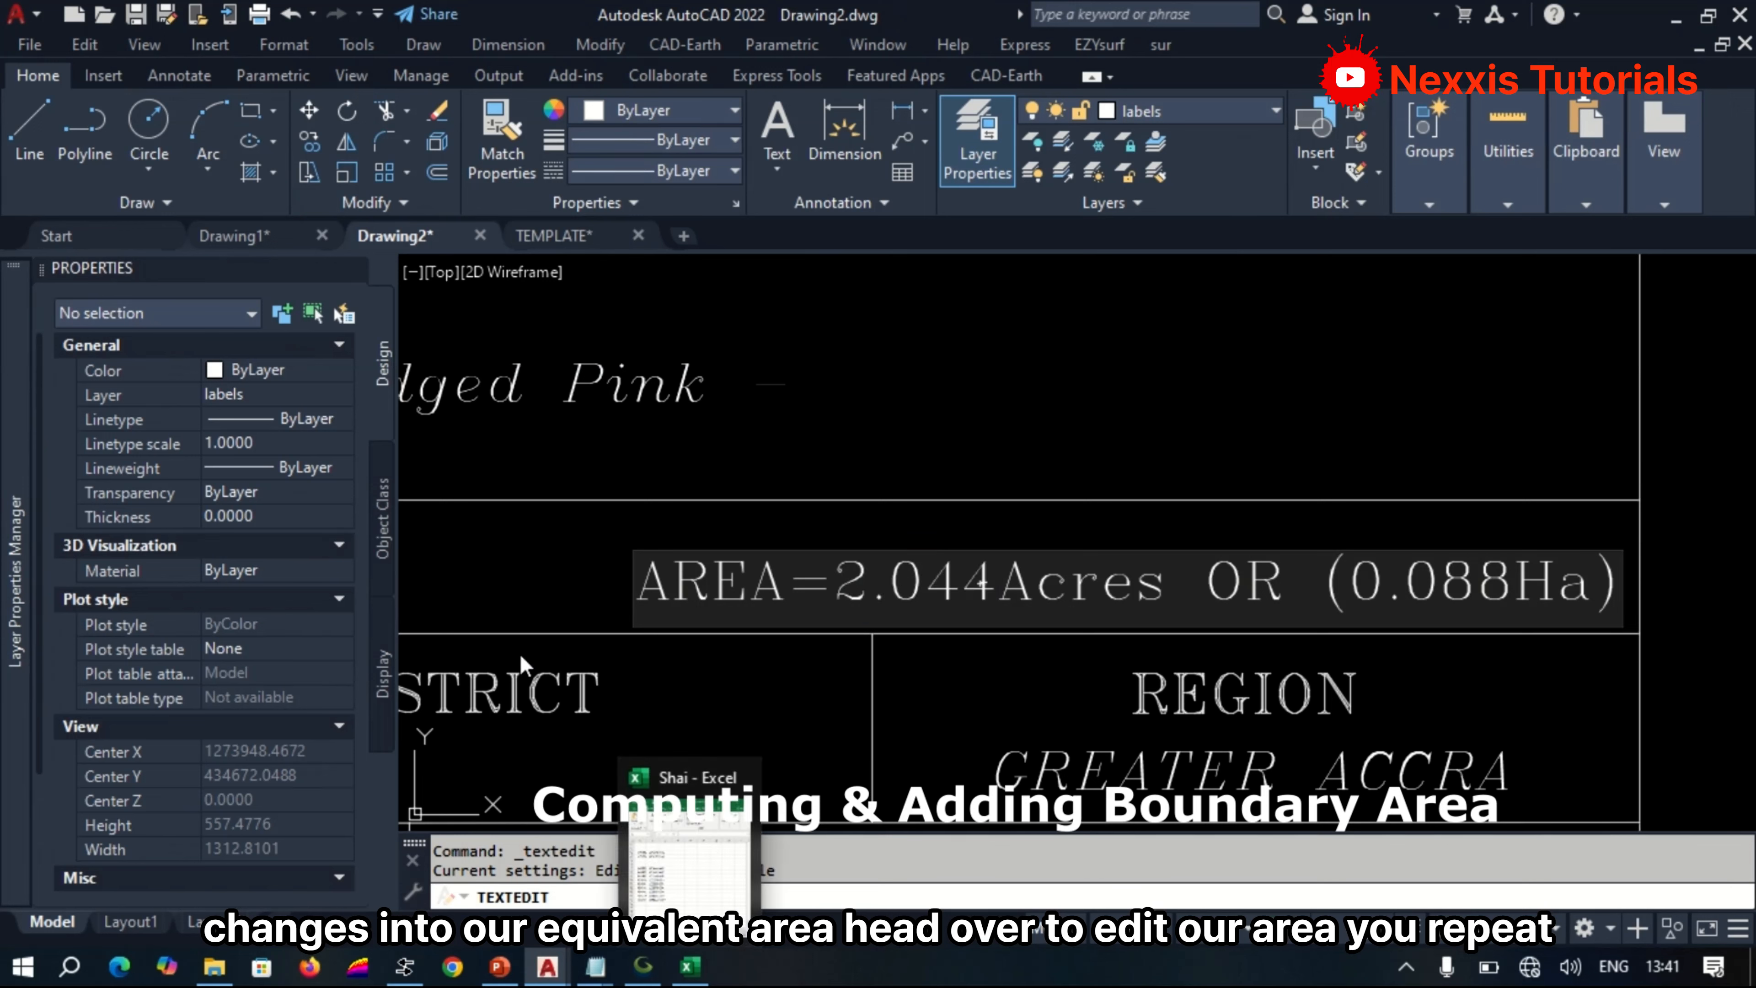
# Switch to the Convert app, set the output unit to hectare, and copy the result to three decimals.
pyautogui.click(406, 968)
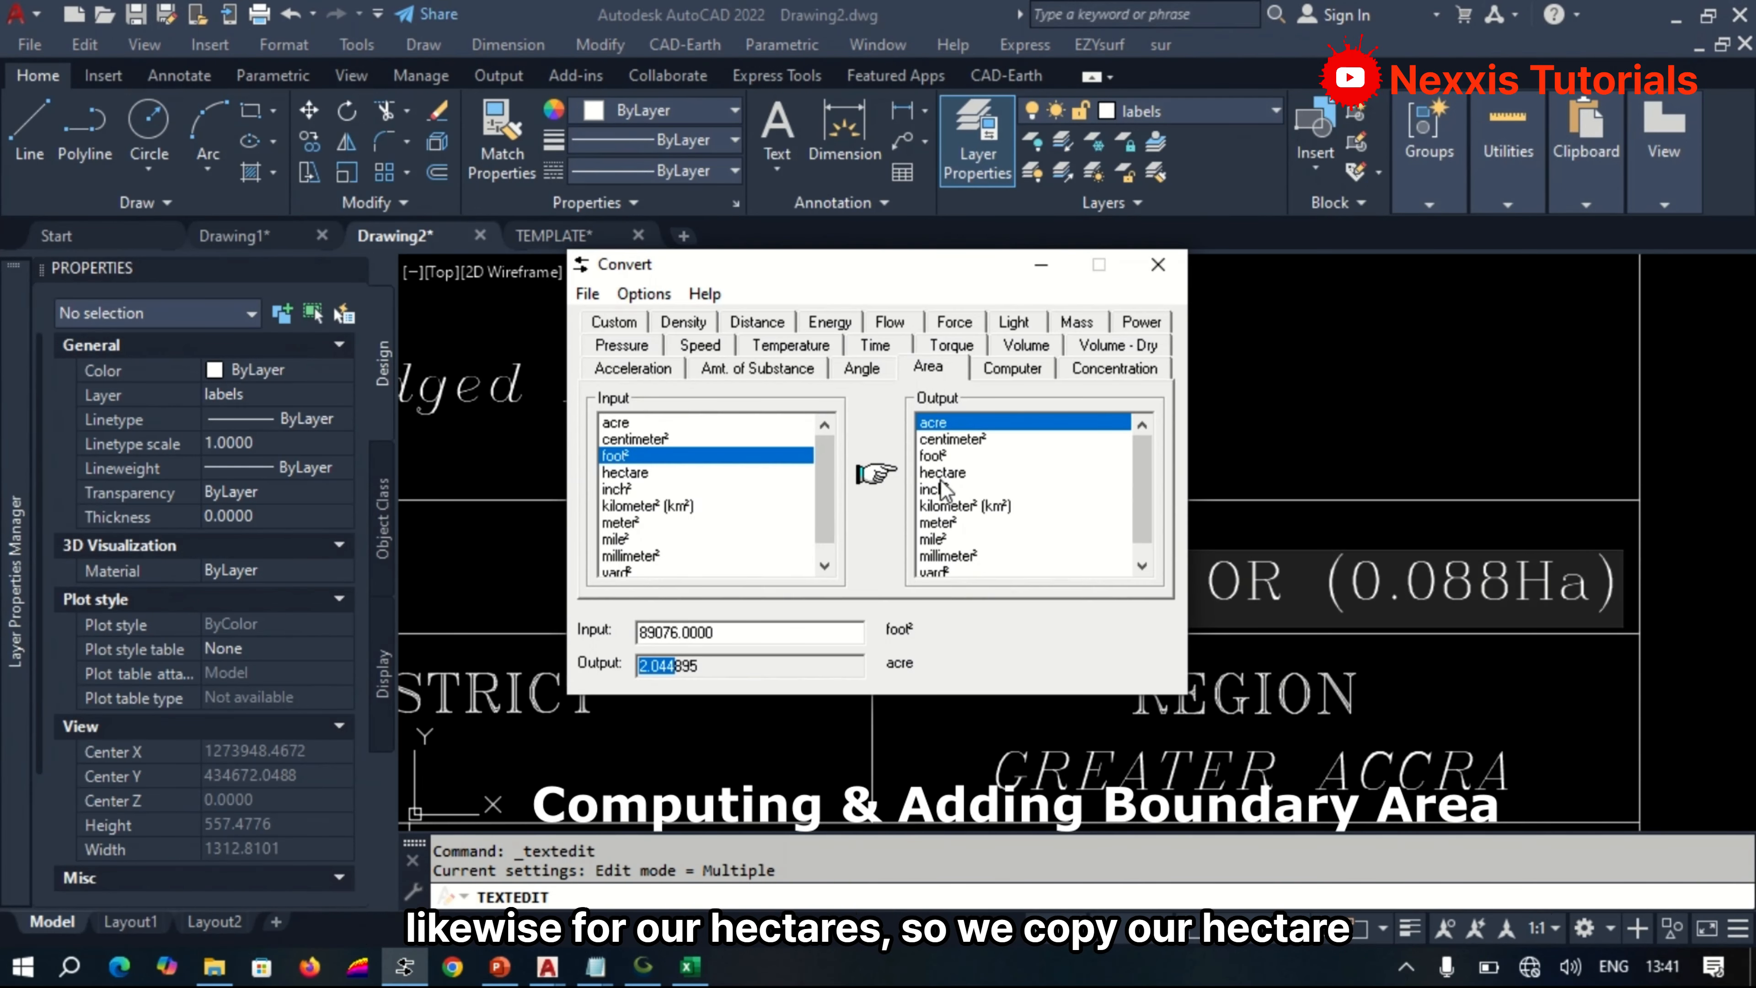
pyautogui.click(944, 473)
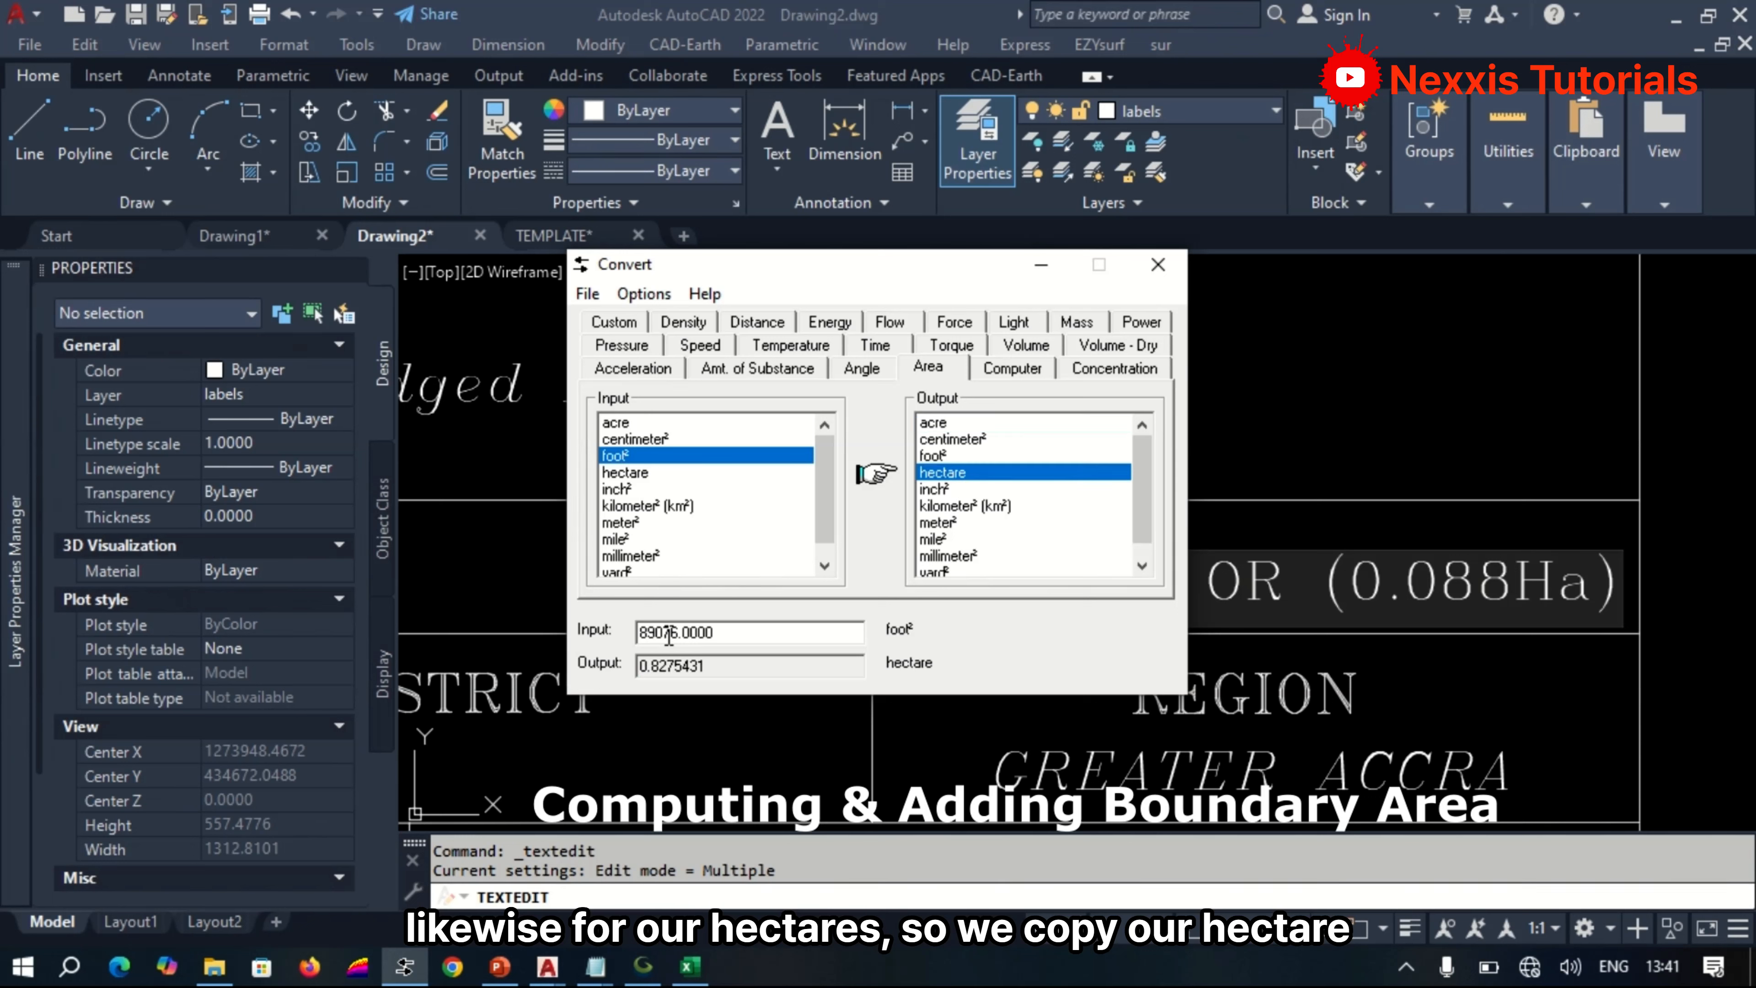
pyautogui.rightClick(674, 667)
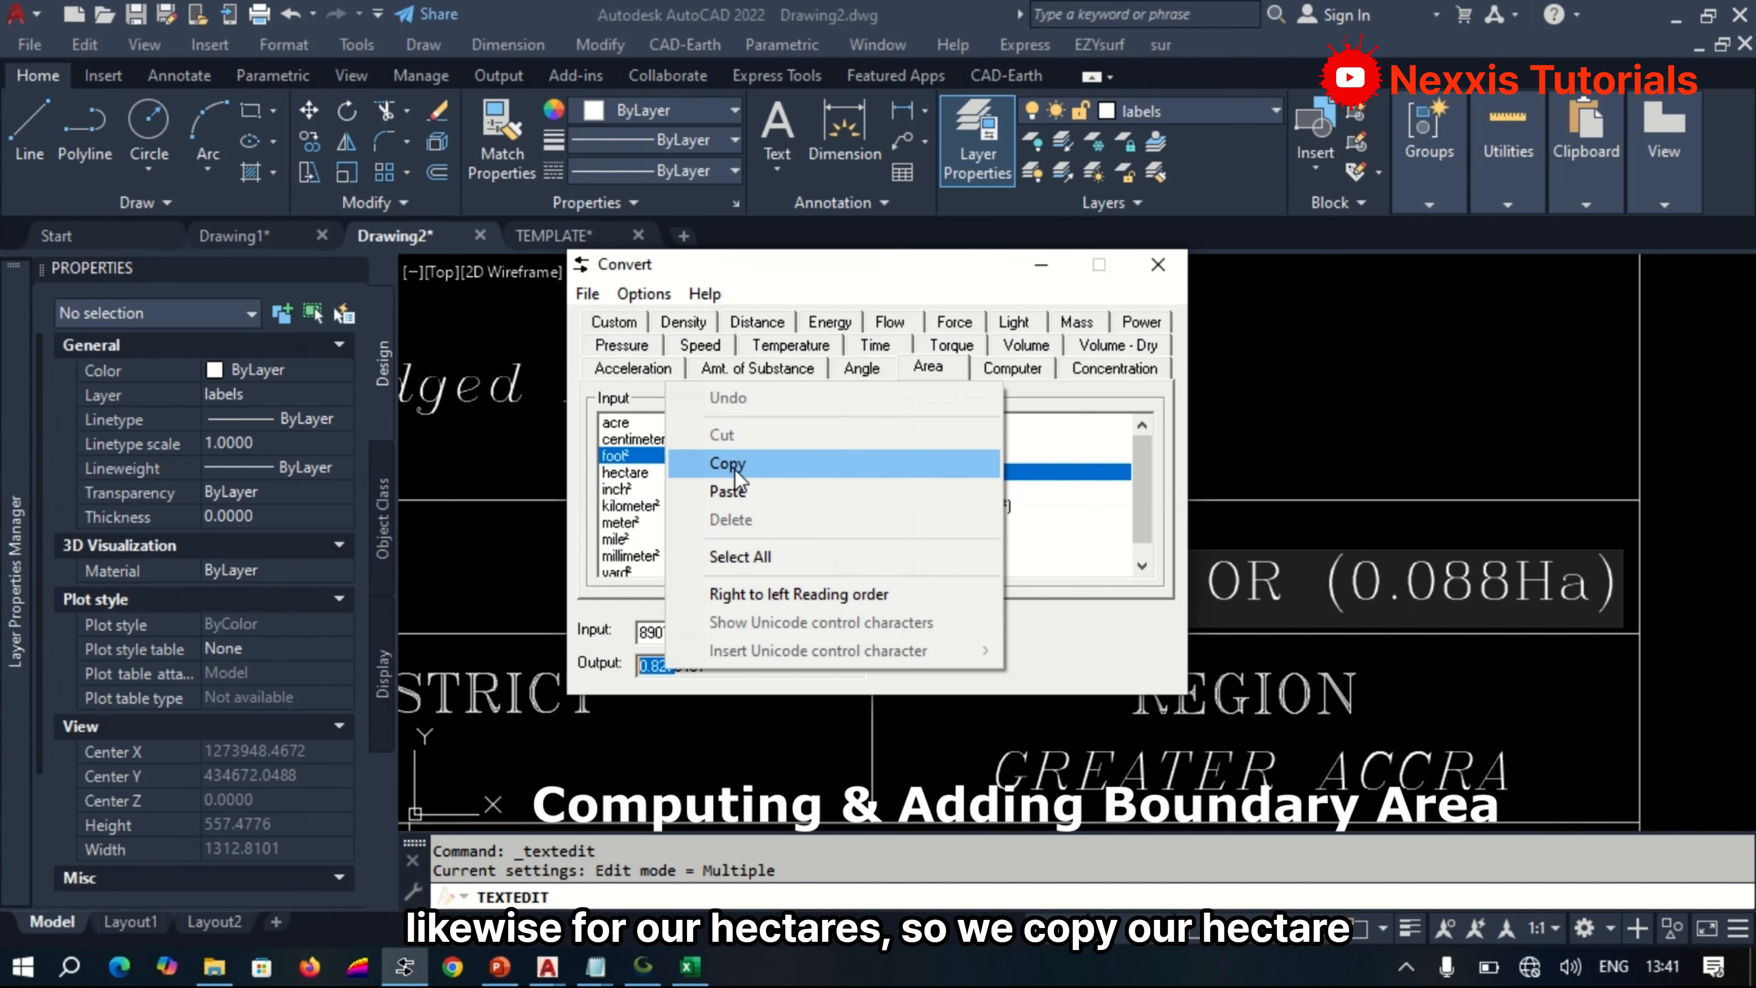
pyautogui.click(753, 461)
# Replace the hectare figure in the AutoCAD title block's AREA text with 0.828 and finish editing that text.
pyautogui.click(1462, 581)
pyautogui.moveTo(1514, 581); pyautogui.dragTo(1400, 584)
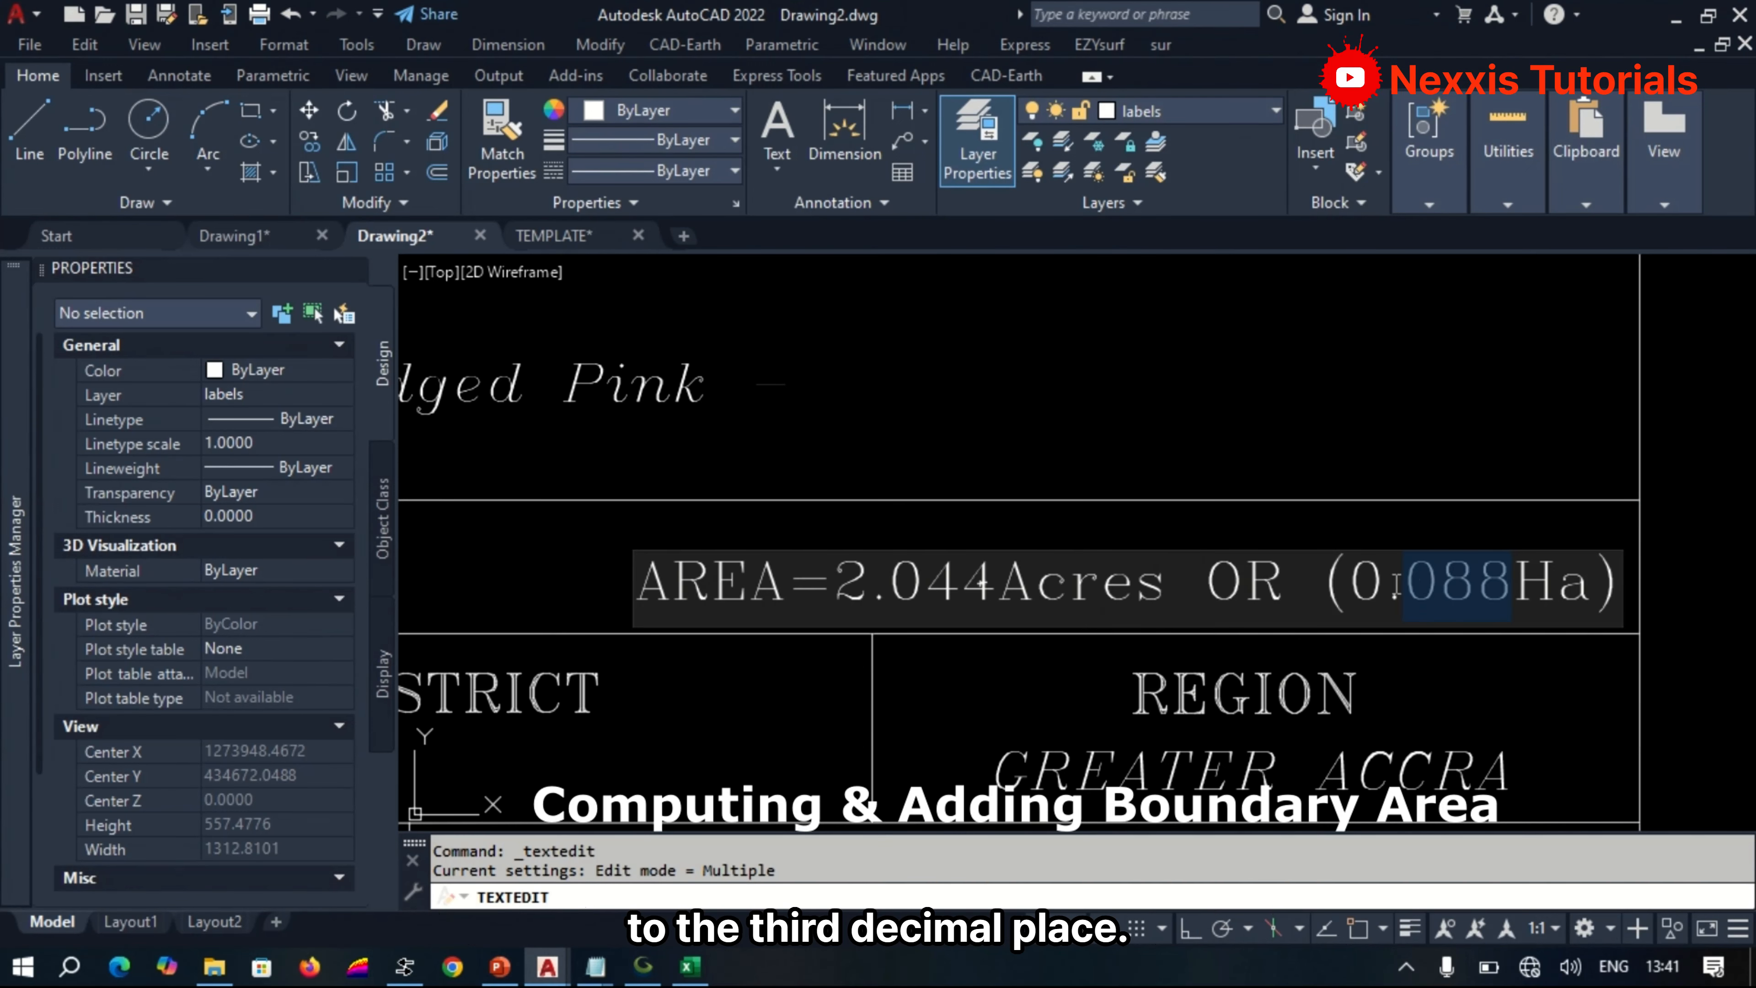
pyautogui.hotkey('ctrl', 'v')
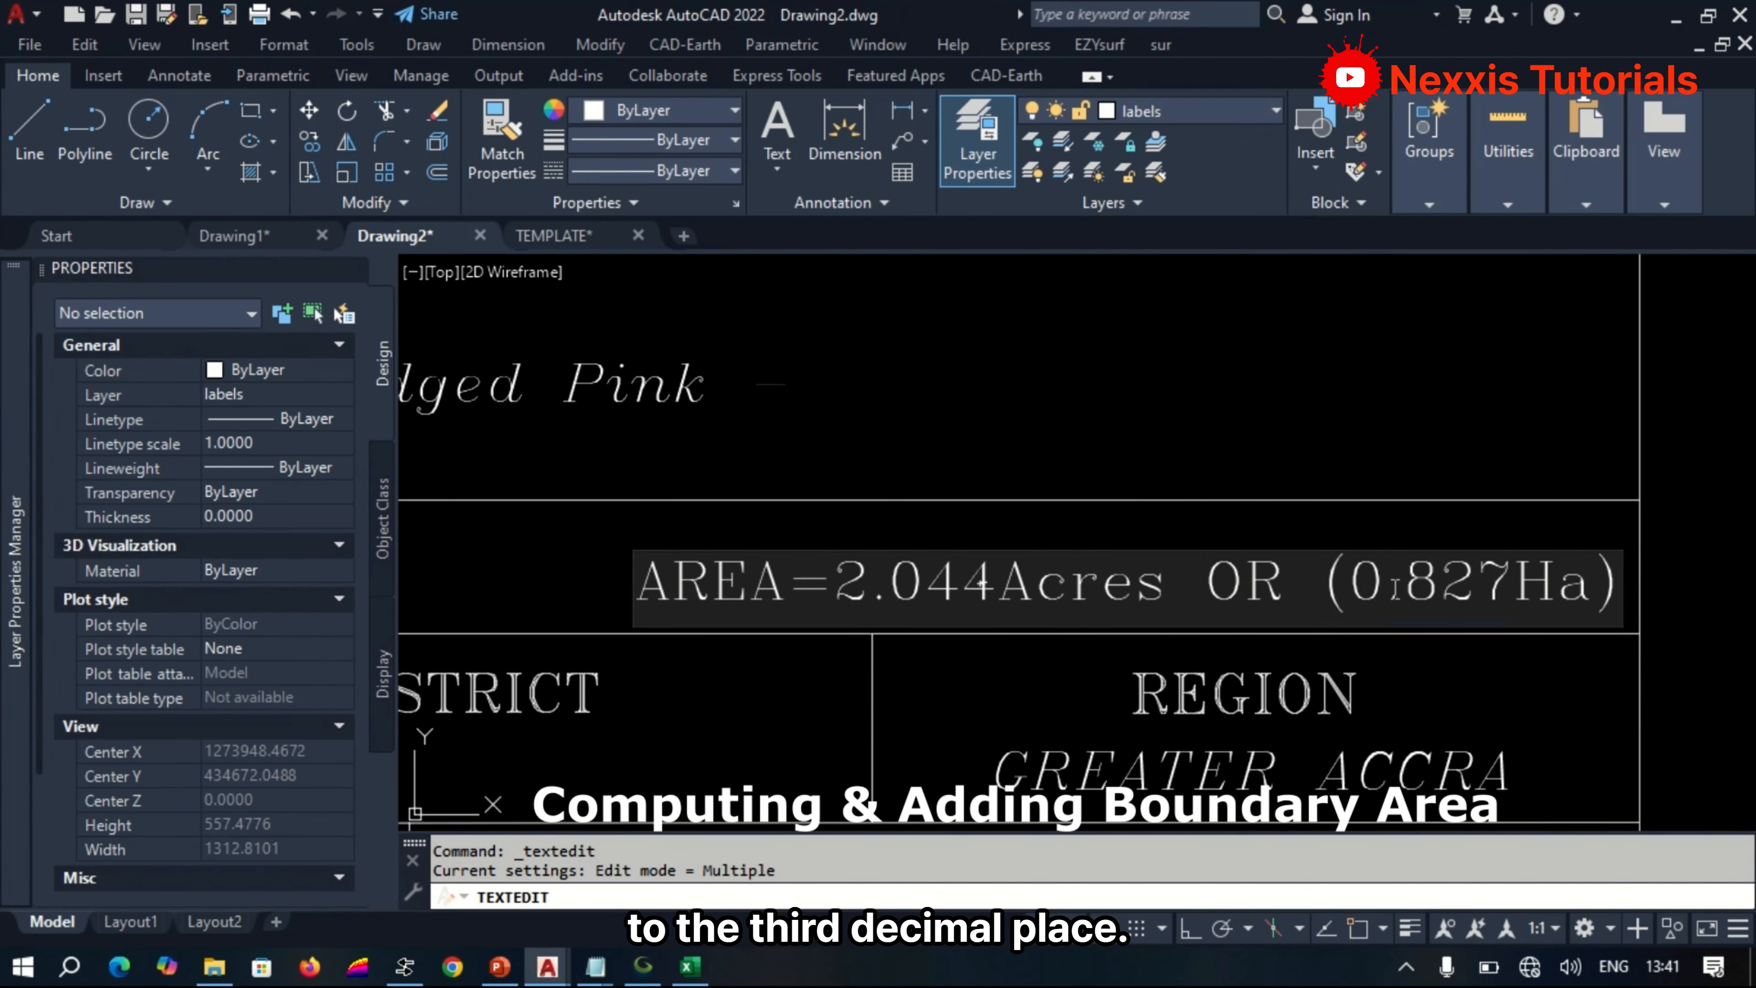
pyautogui.press('BackSpace')
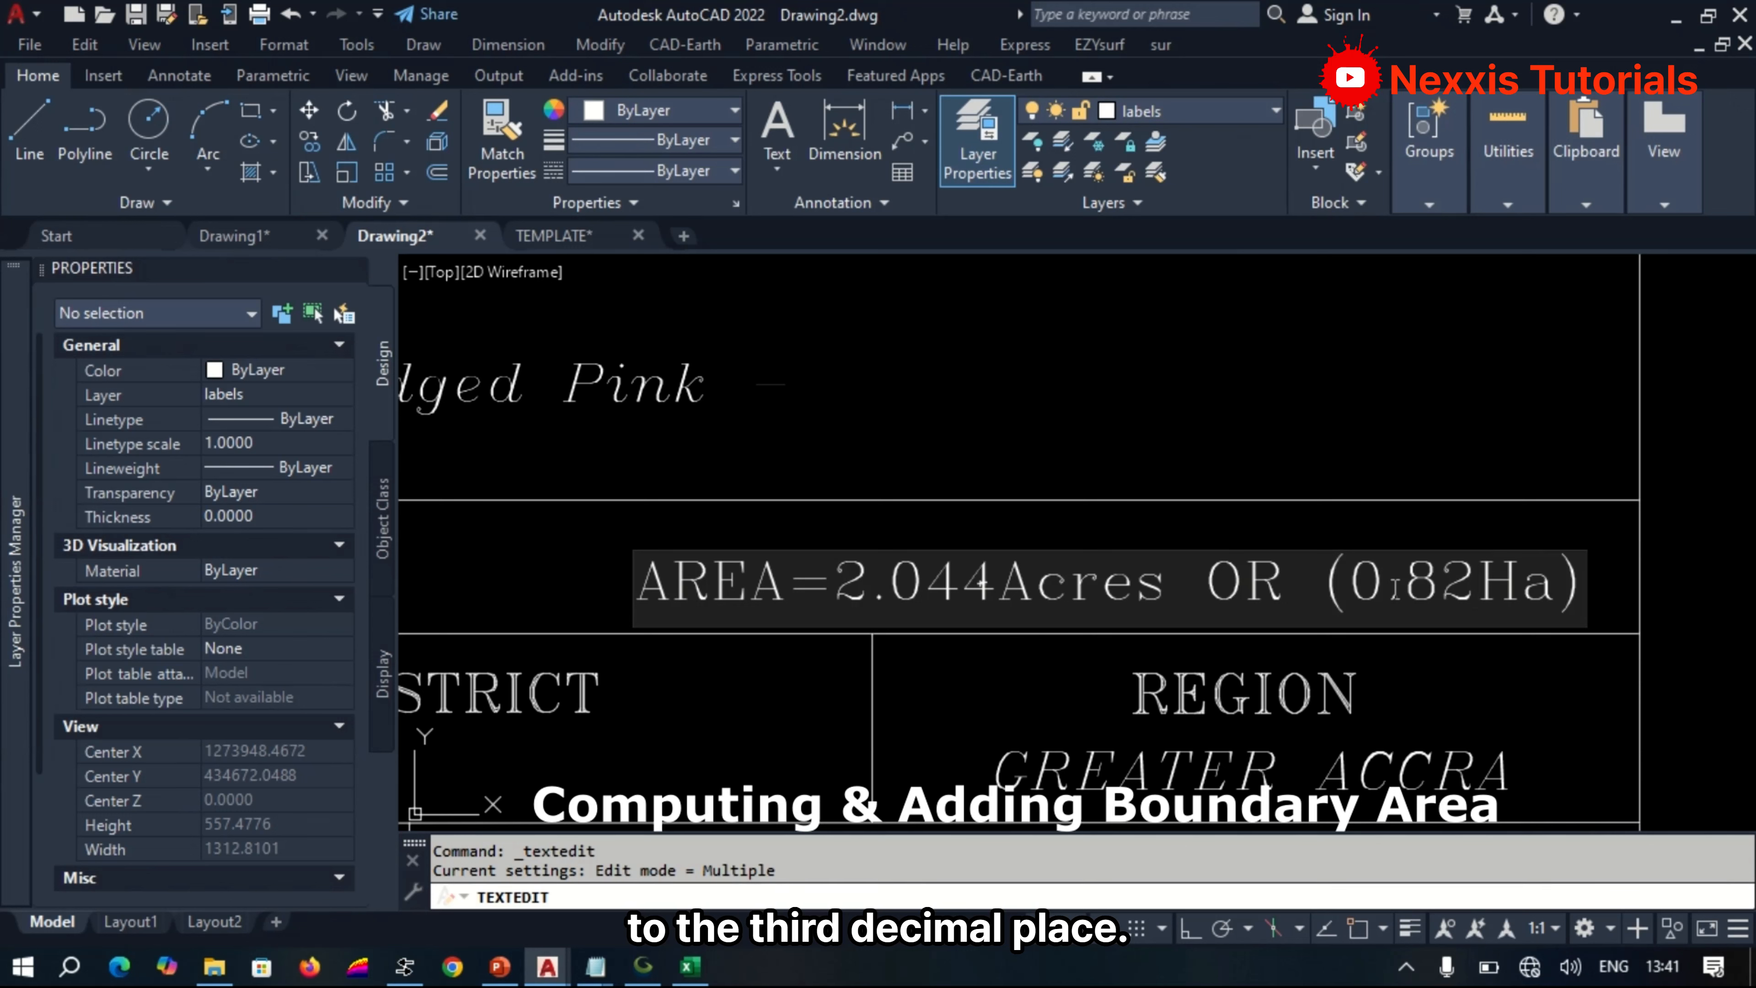
pyautogui.write('8')
pyautogui.press('Return')
pyautogui.scroll(-8, 1210, 443)
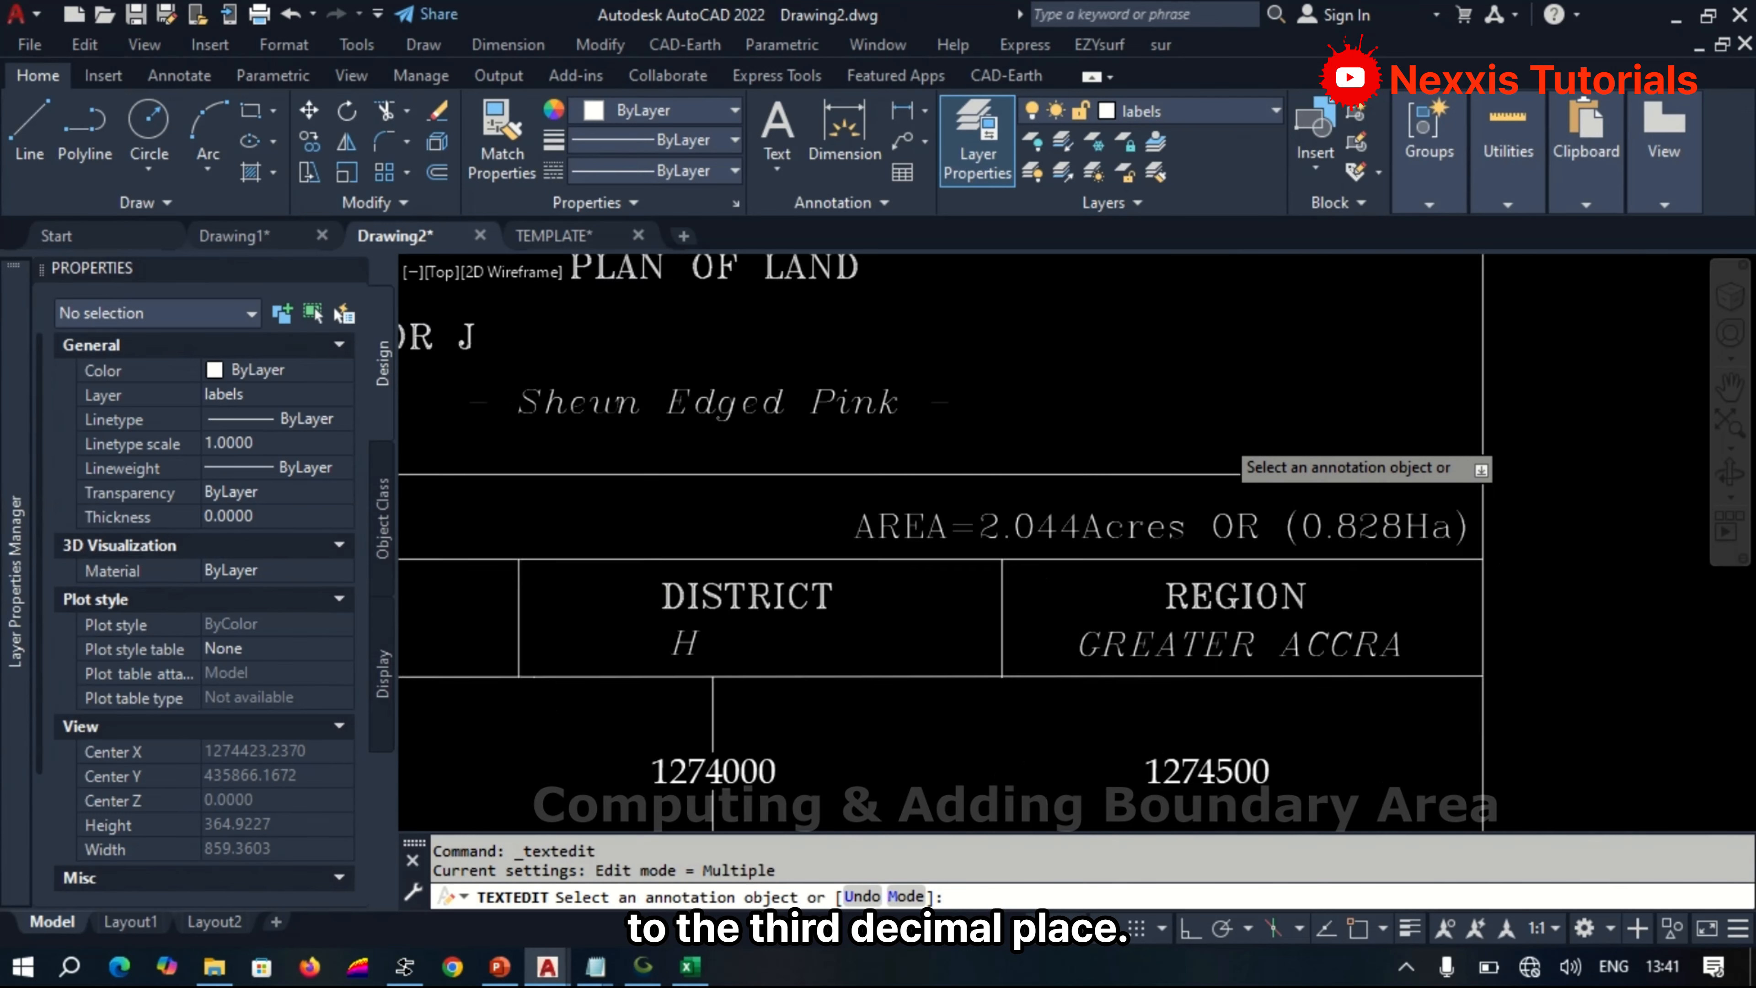
pyautogui.scroll(4, 1209, 449)
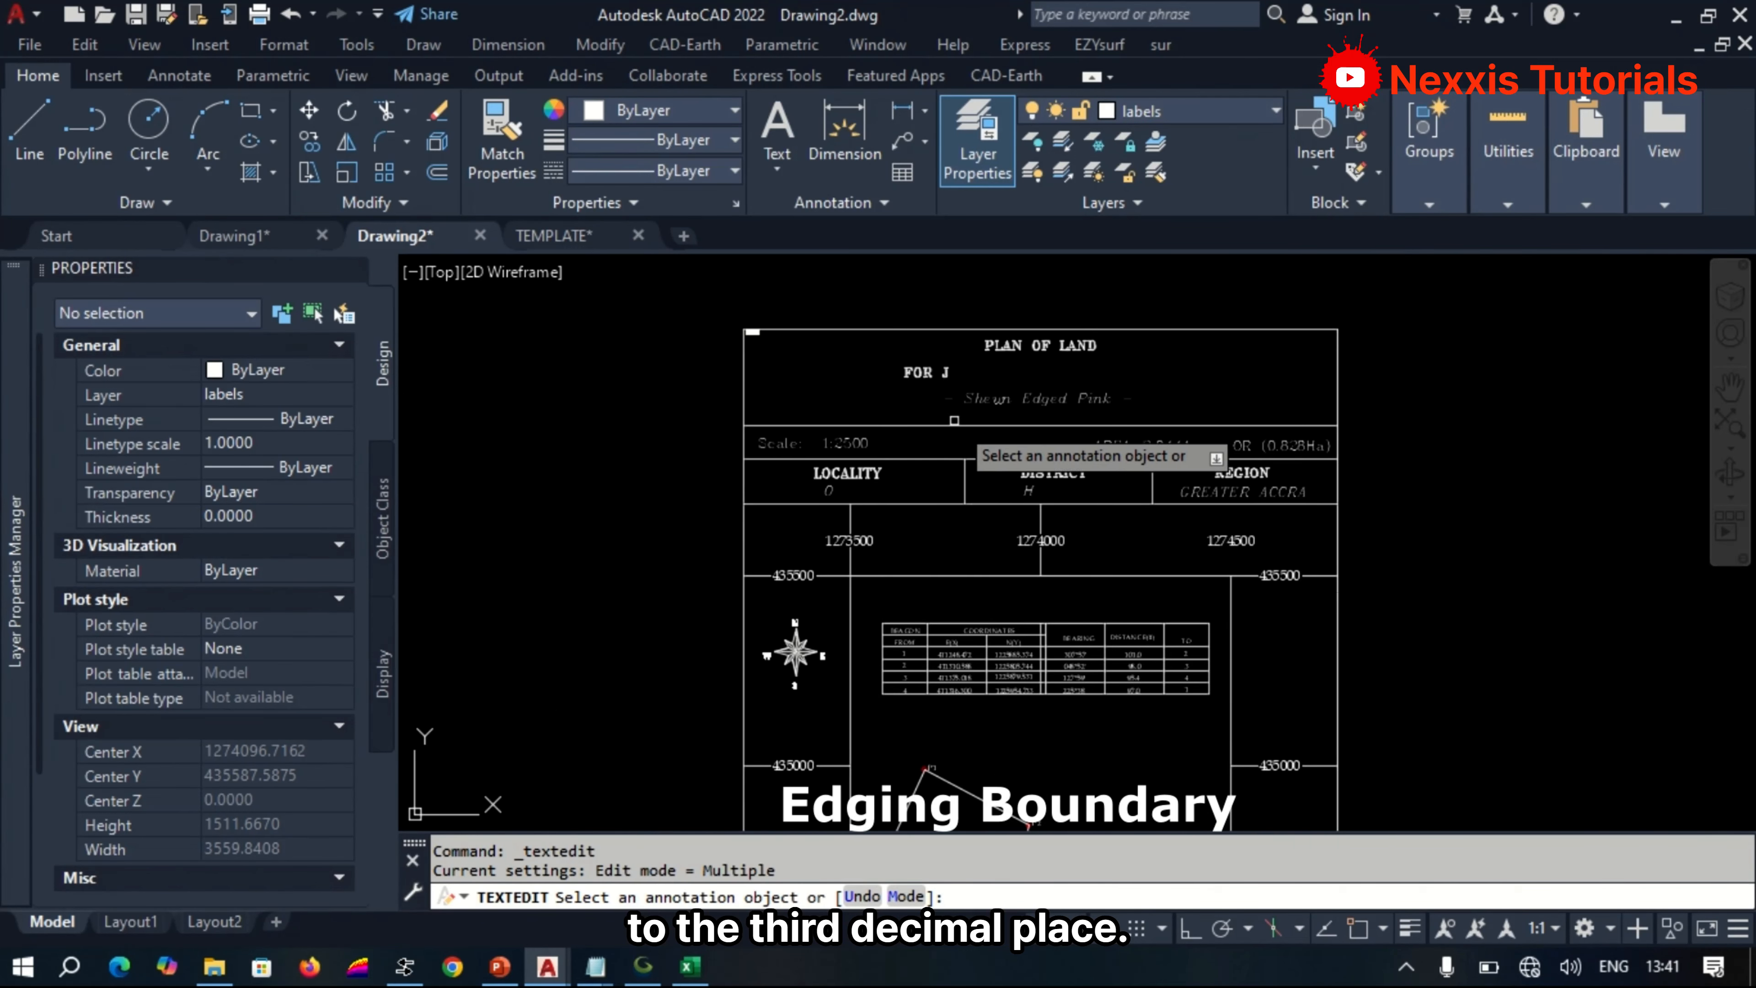
pyautogui.scroll(2, 1030, 334)
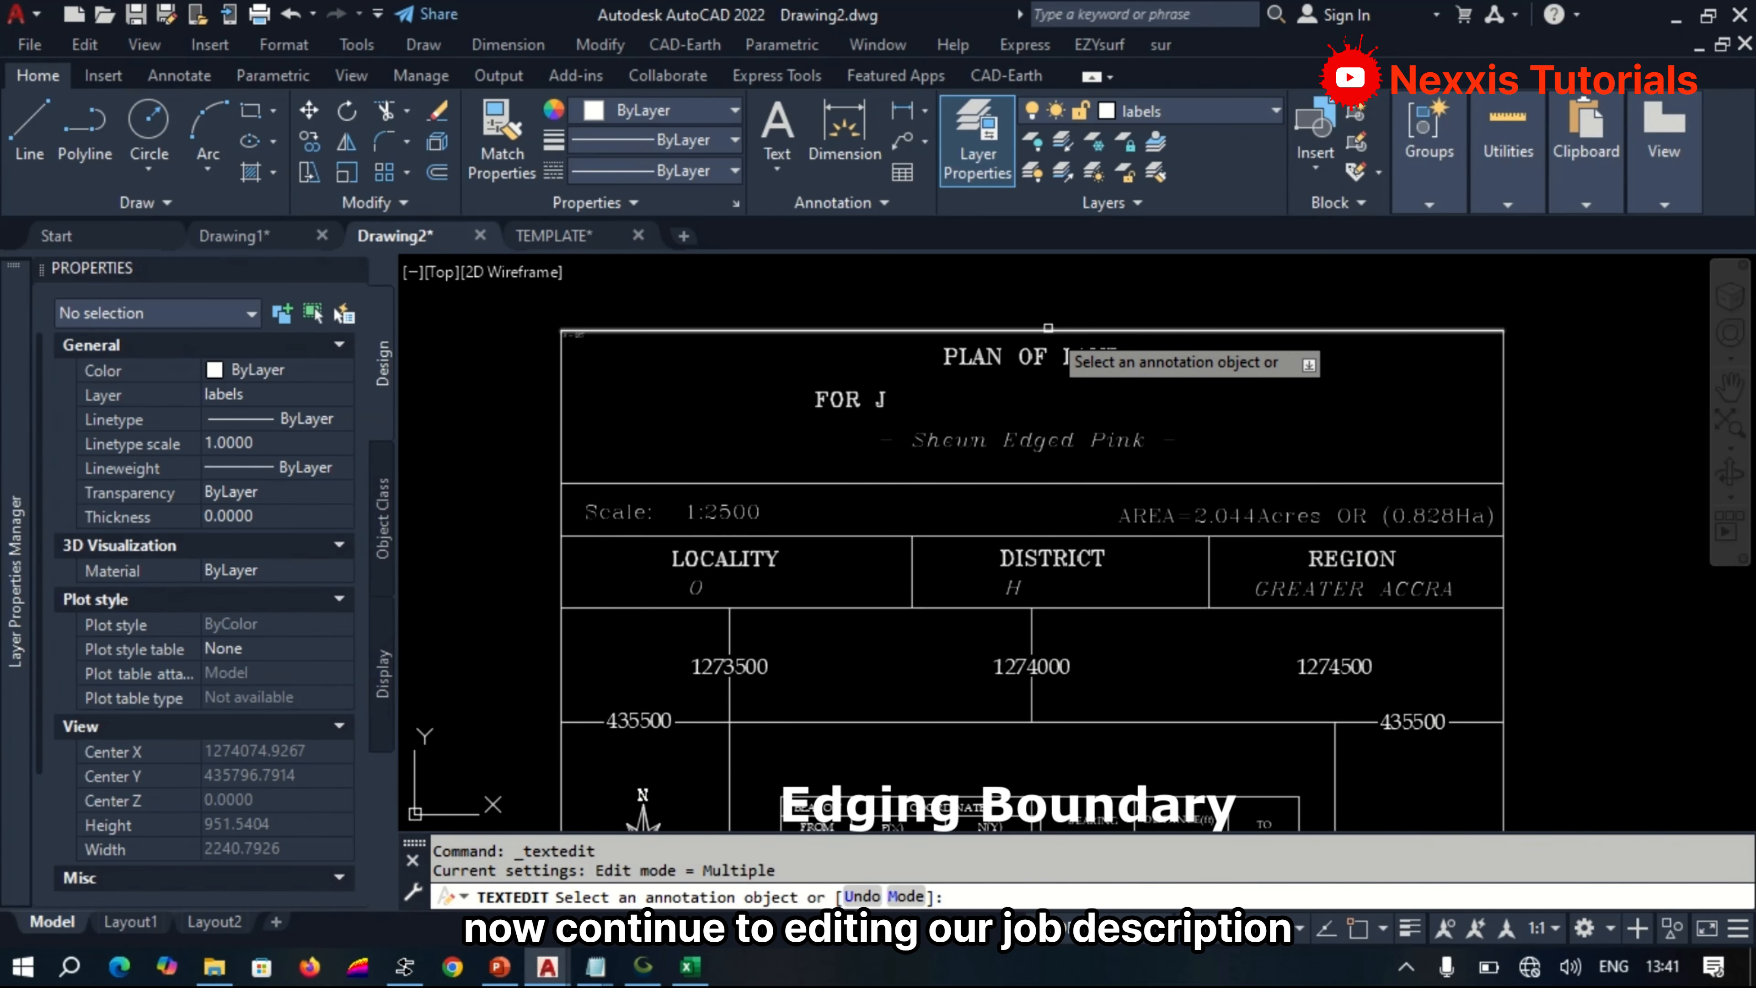
pyautogui.scroll(2, 881, 367)
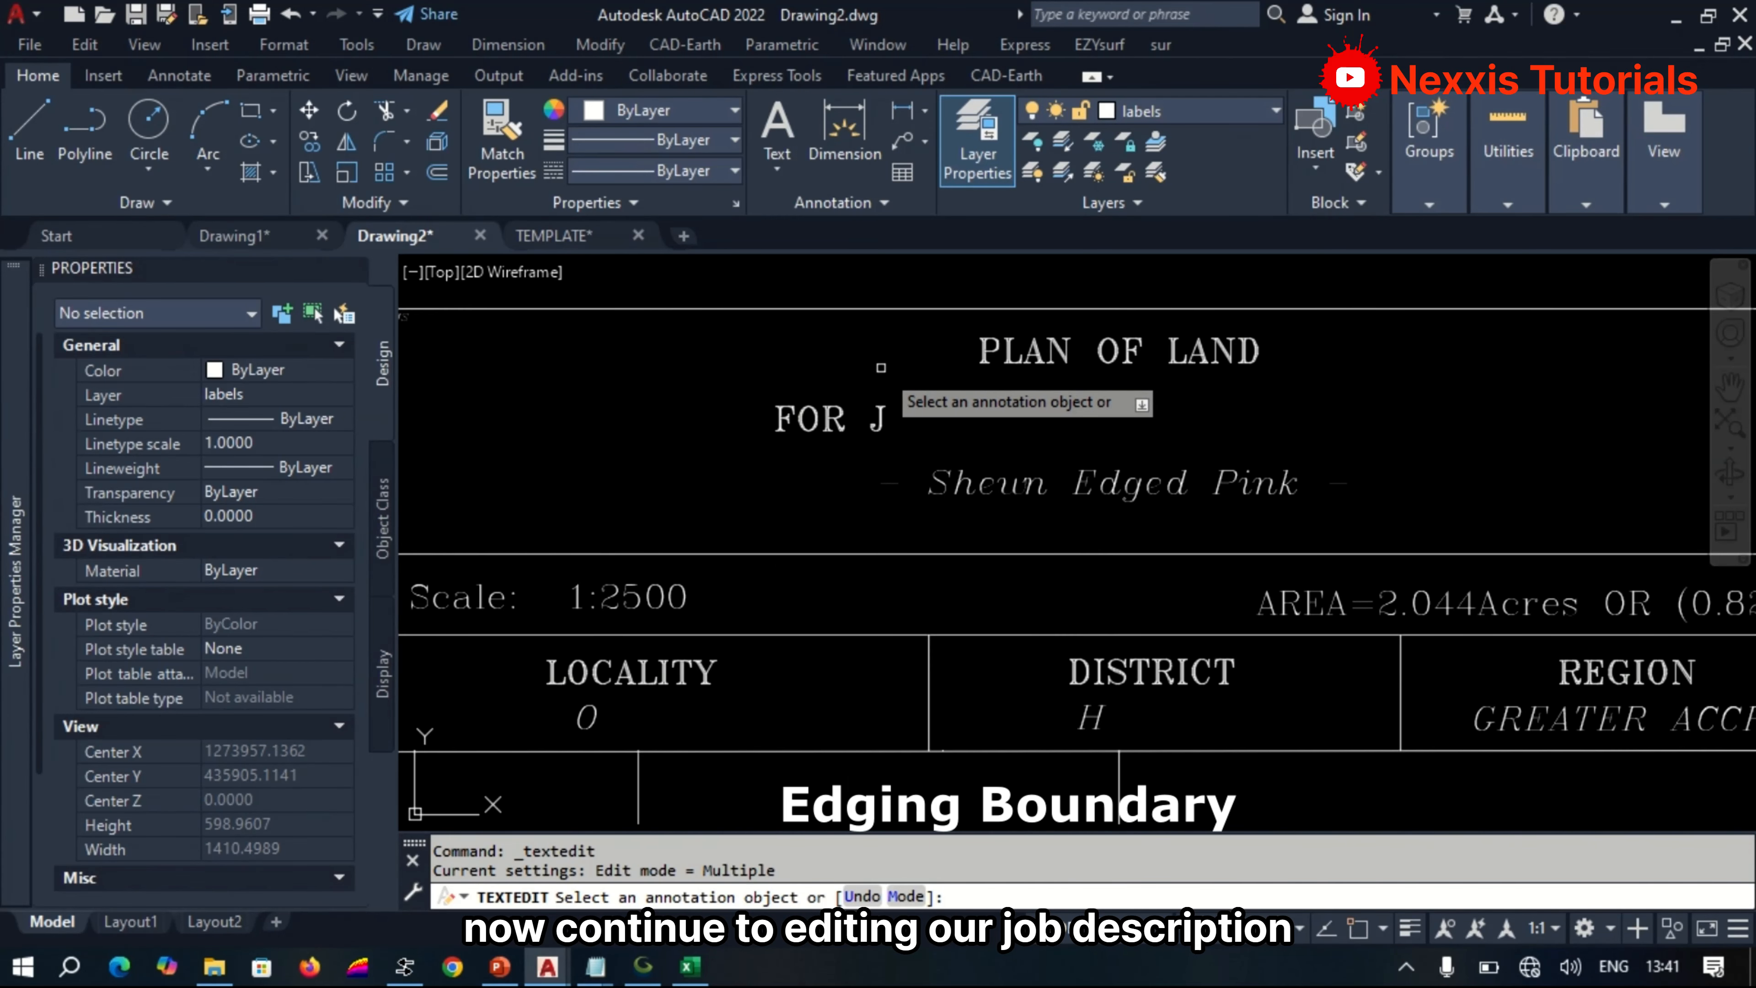
pyautogui.scroll(-2, 880, 367)
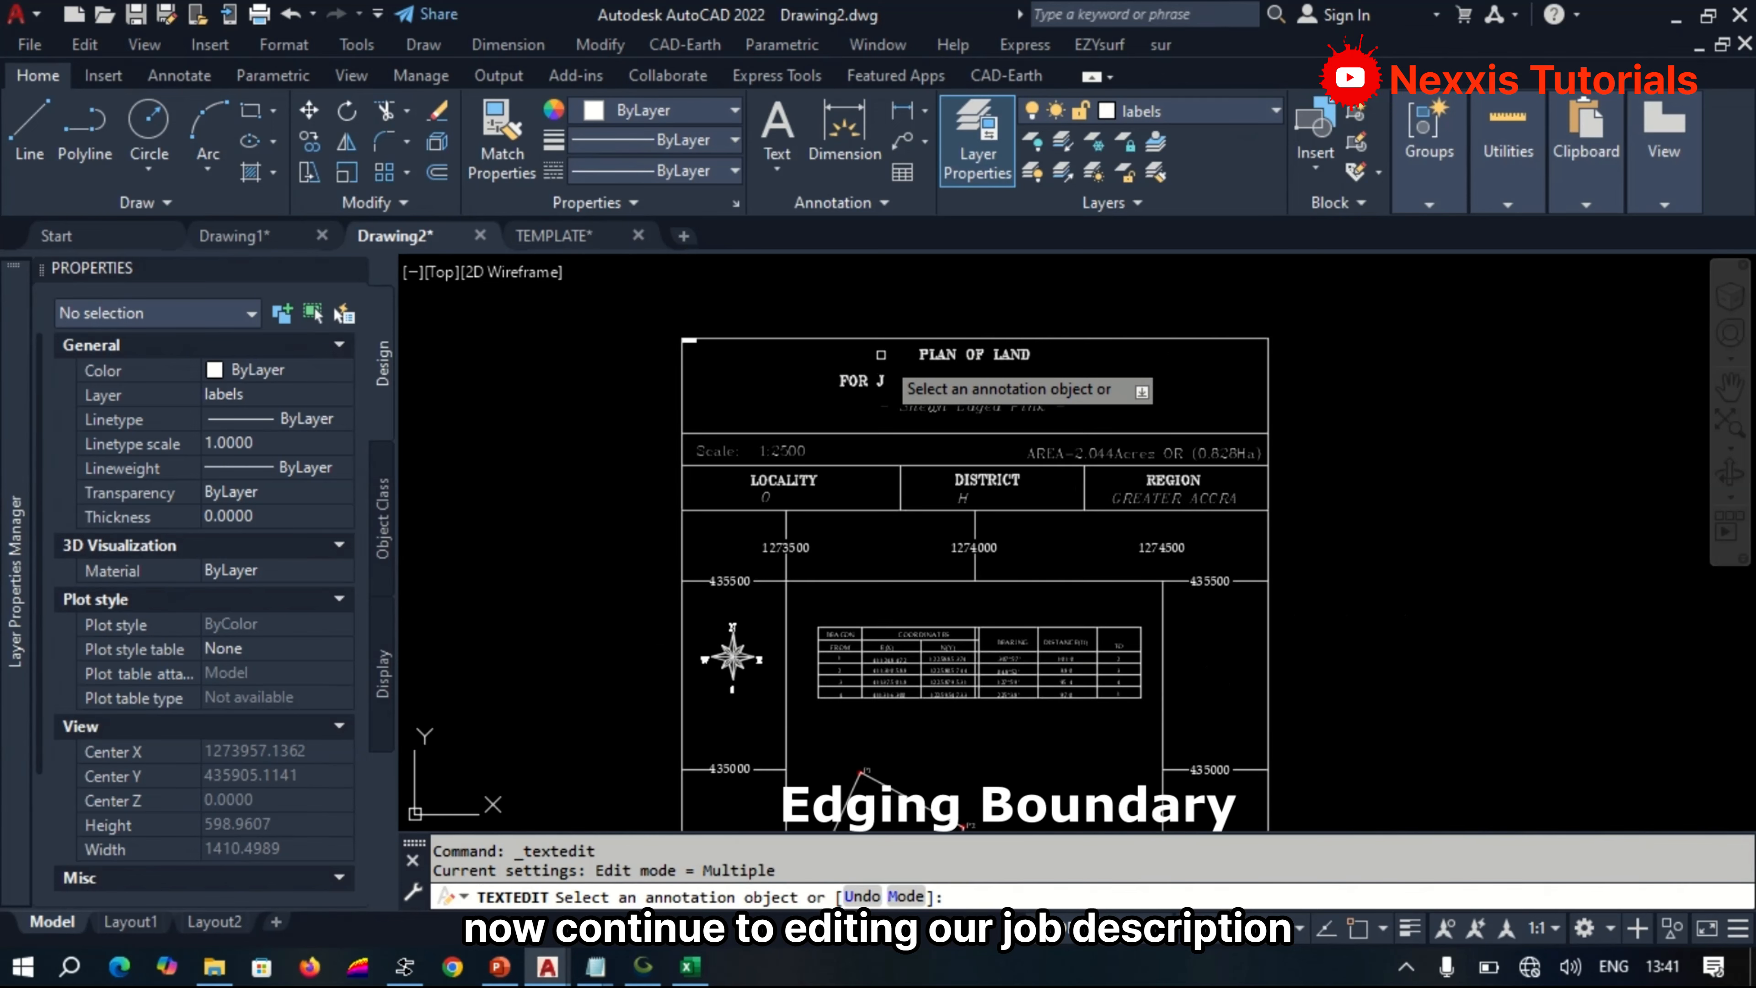
pyautogui.scroll(-2, 881, 354)
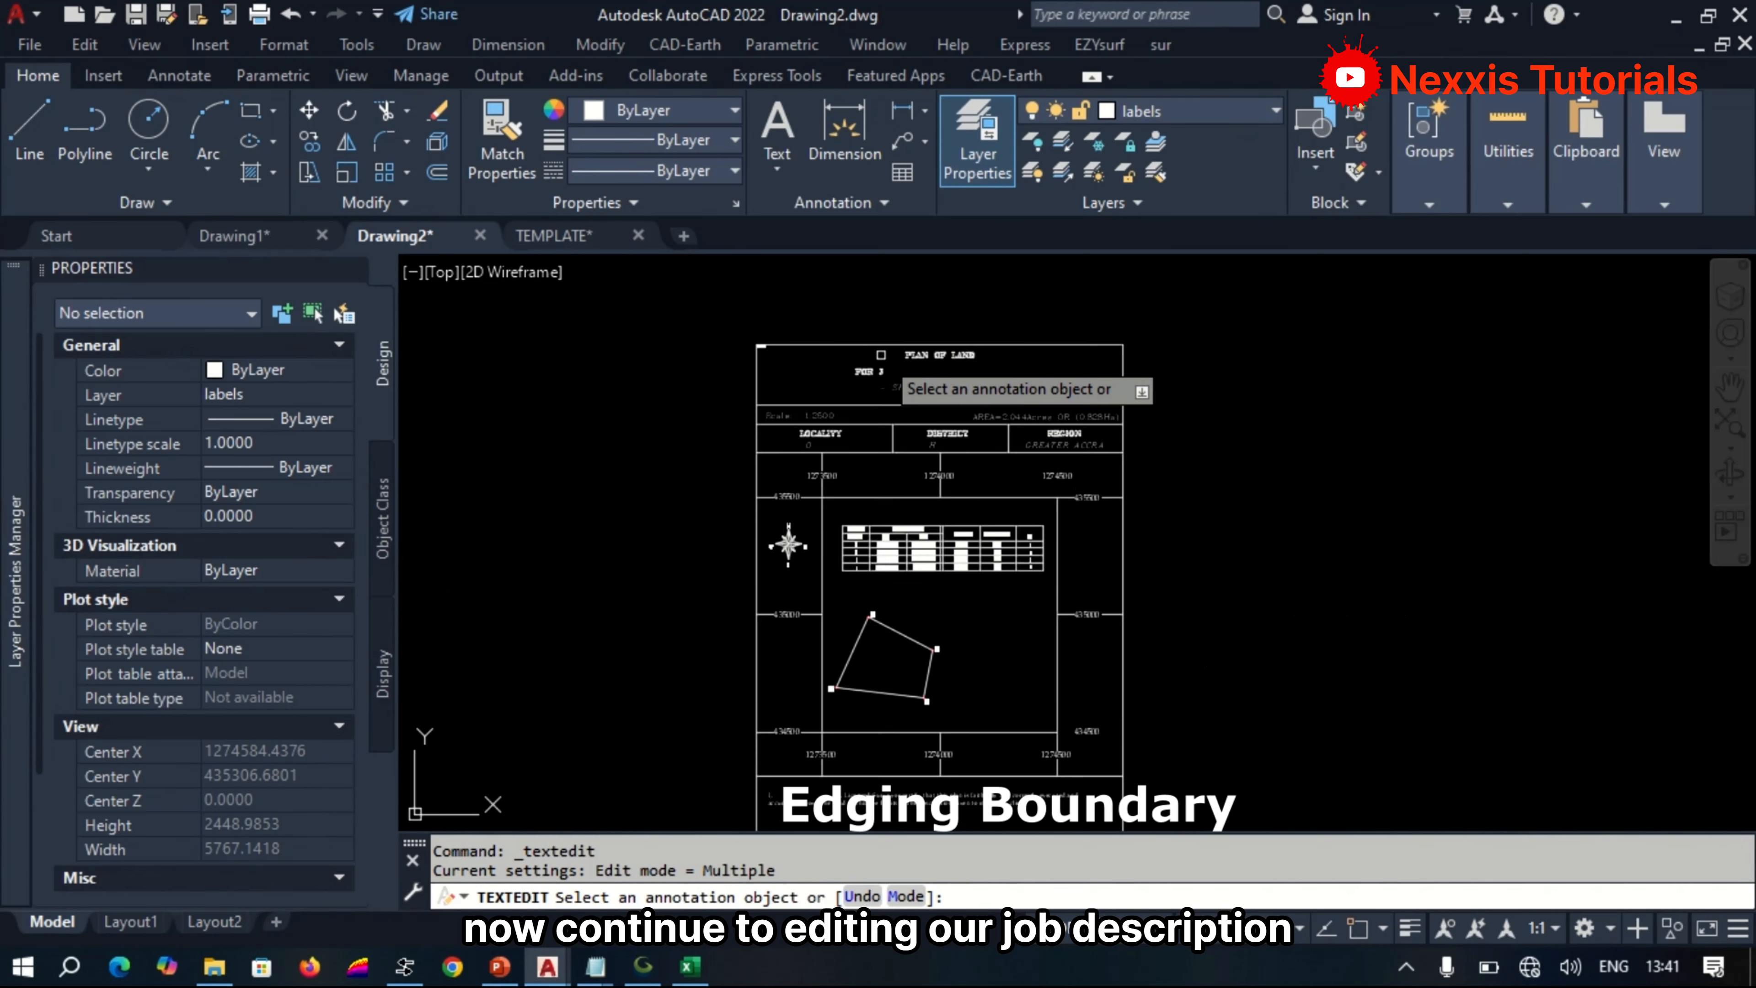
# Offset the P1–P4 boundary polyline inward by 6 to form an edging outline.
pyautogui.scroll(3, 868, 718)
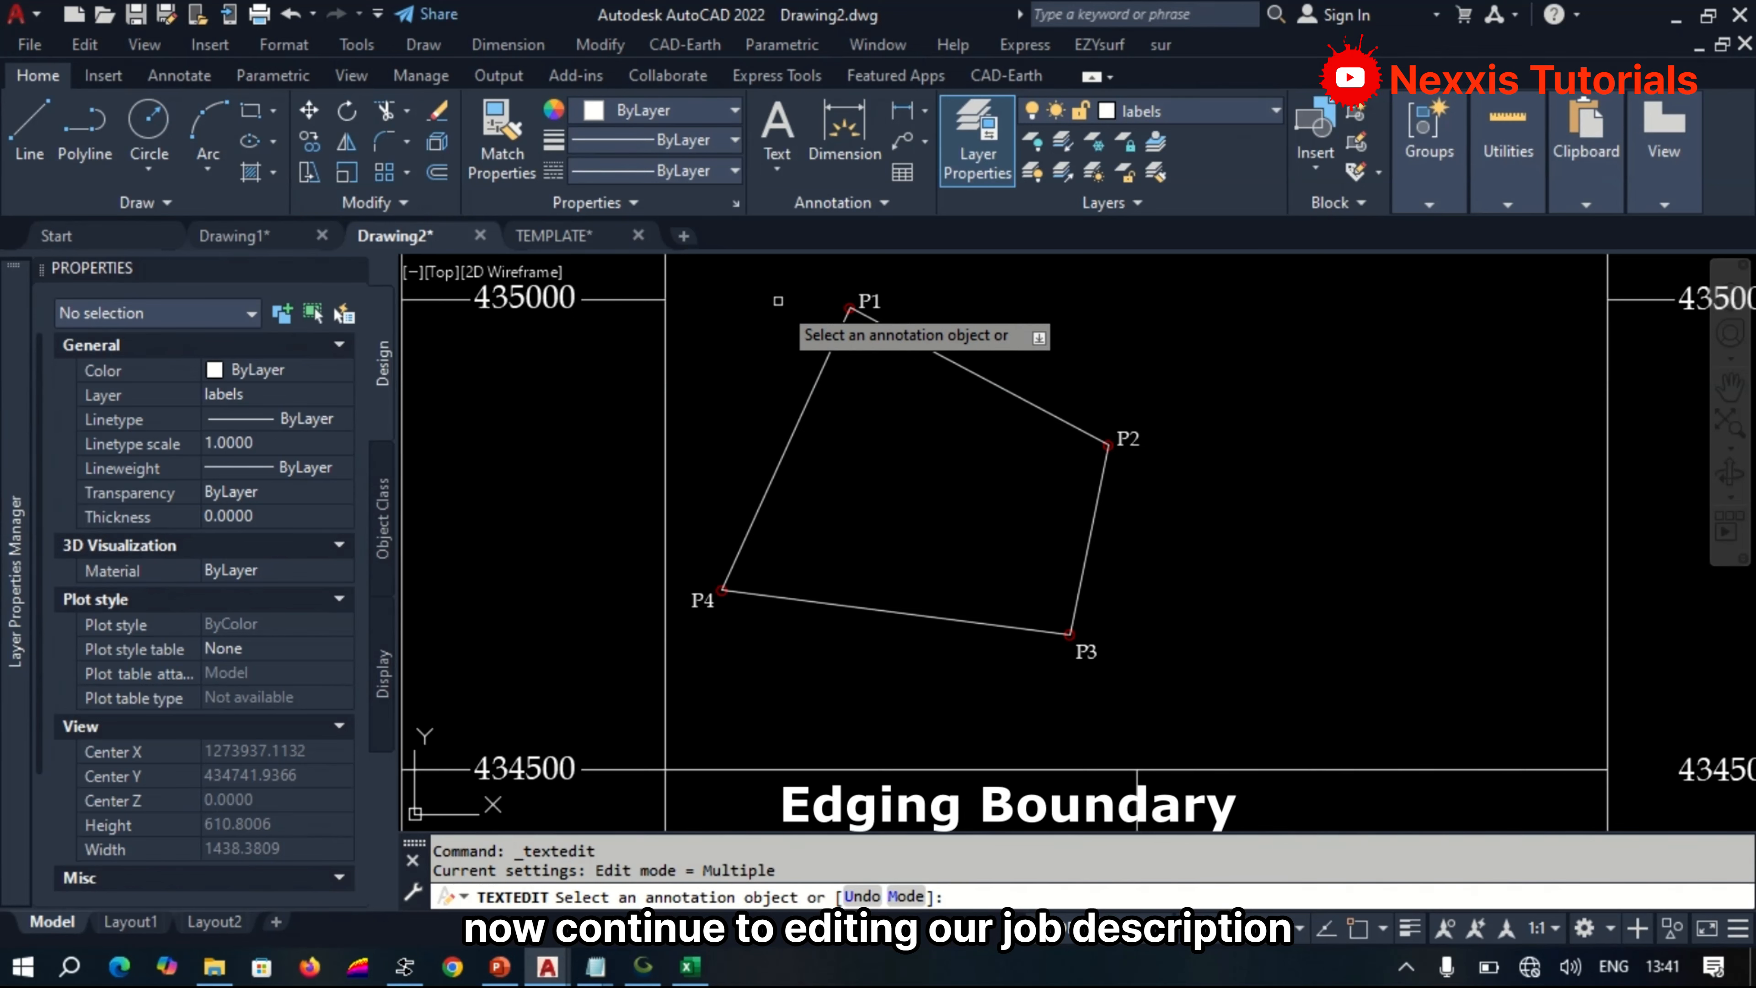
pyautogui.scroll(2, 783, 308)
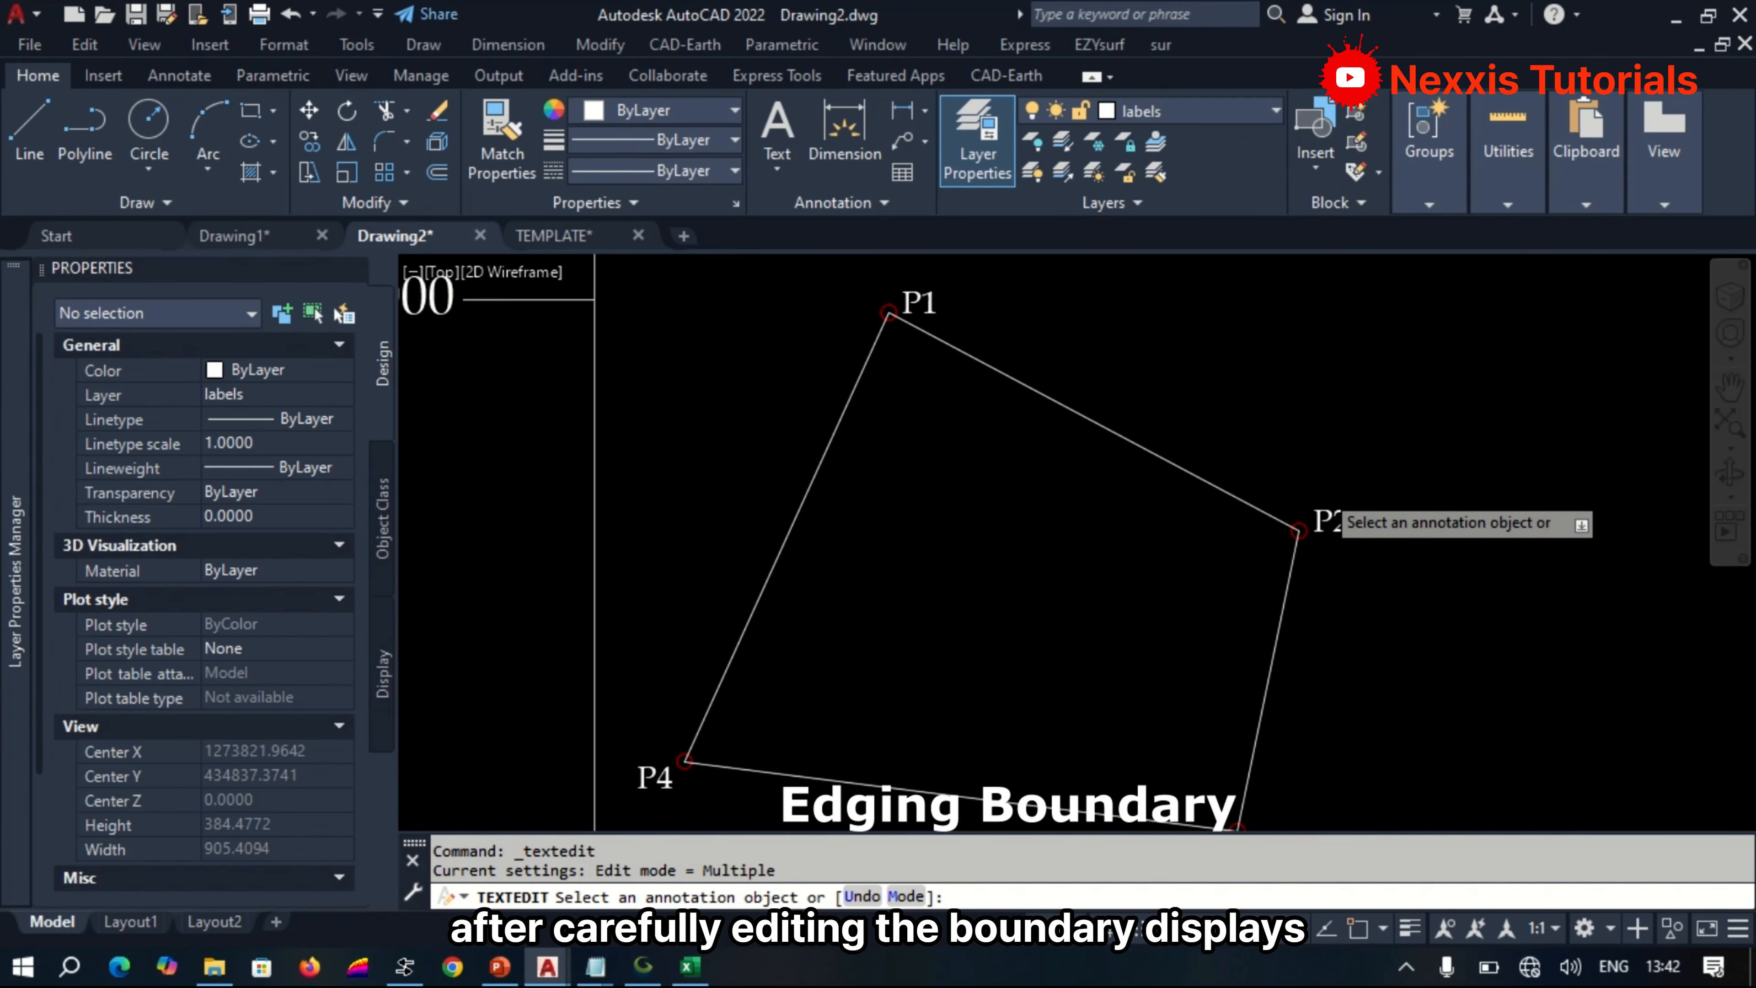
pyautogui.scroll(-2, 1309, 485)
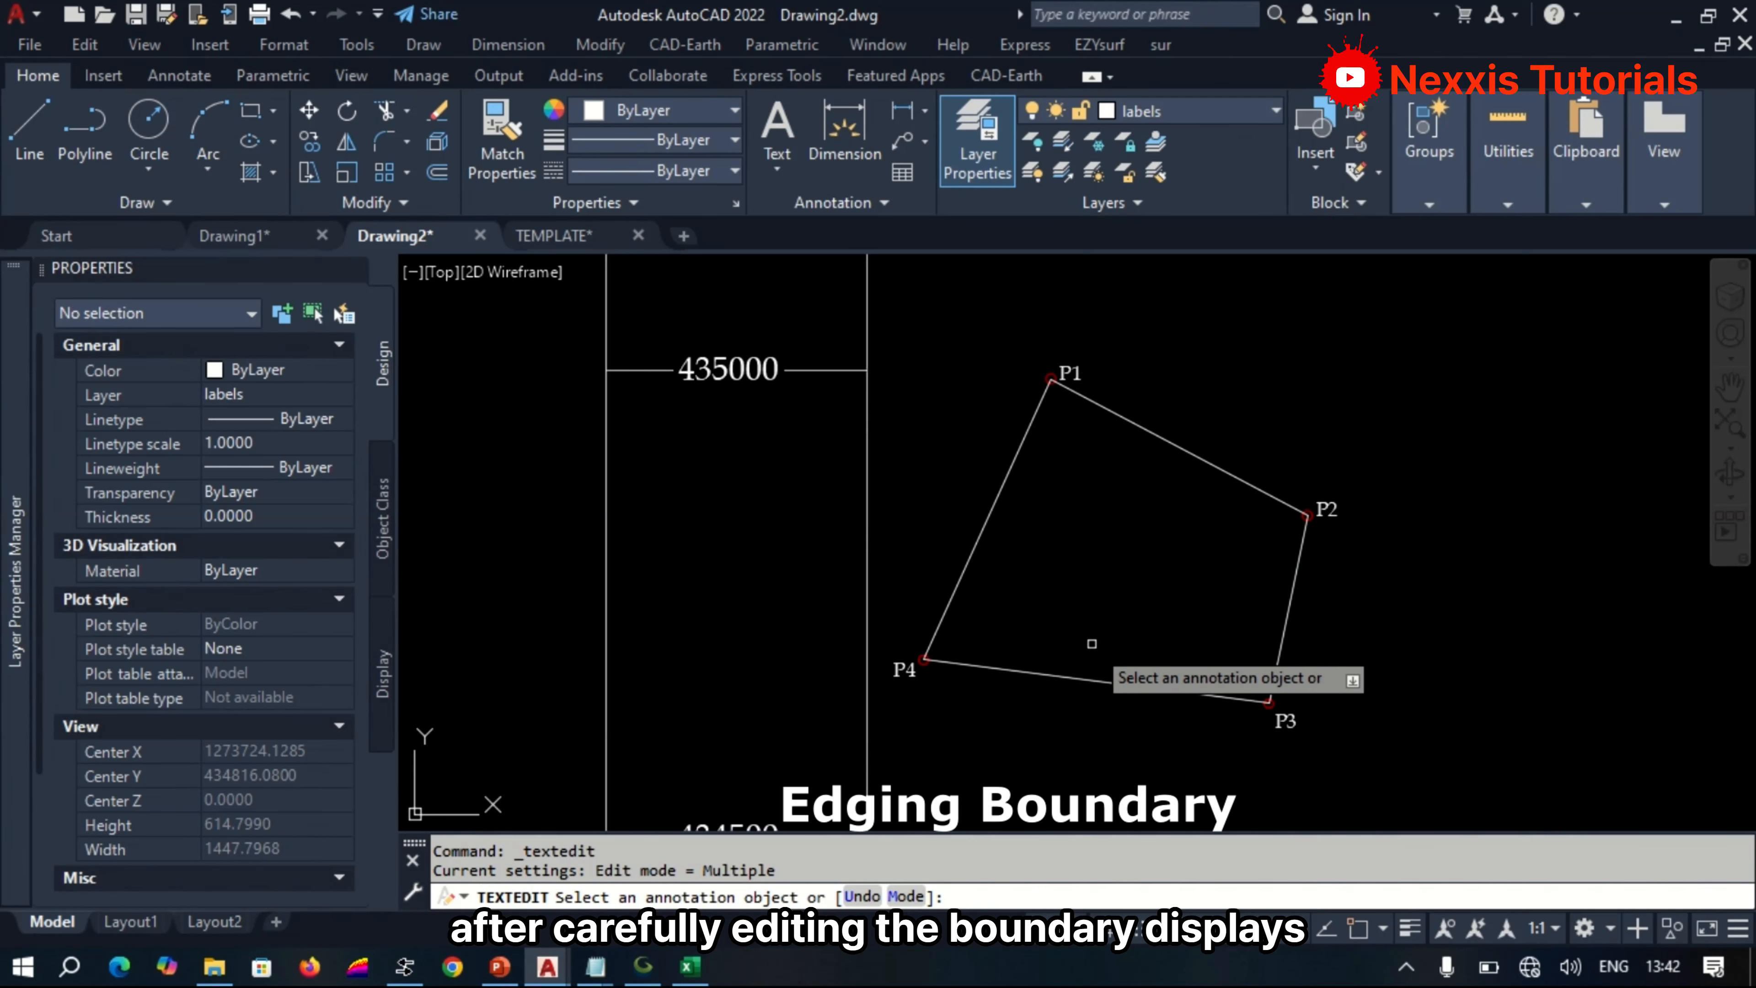
pyautogui.press('Escape')
pyautogui.press('Escape')
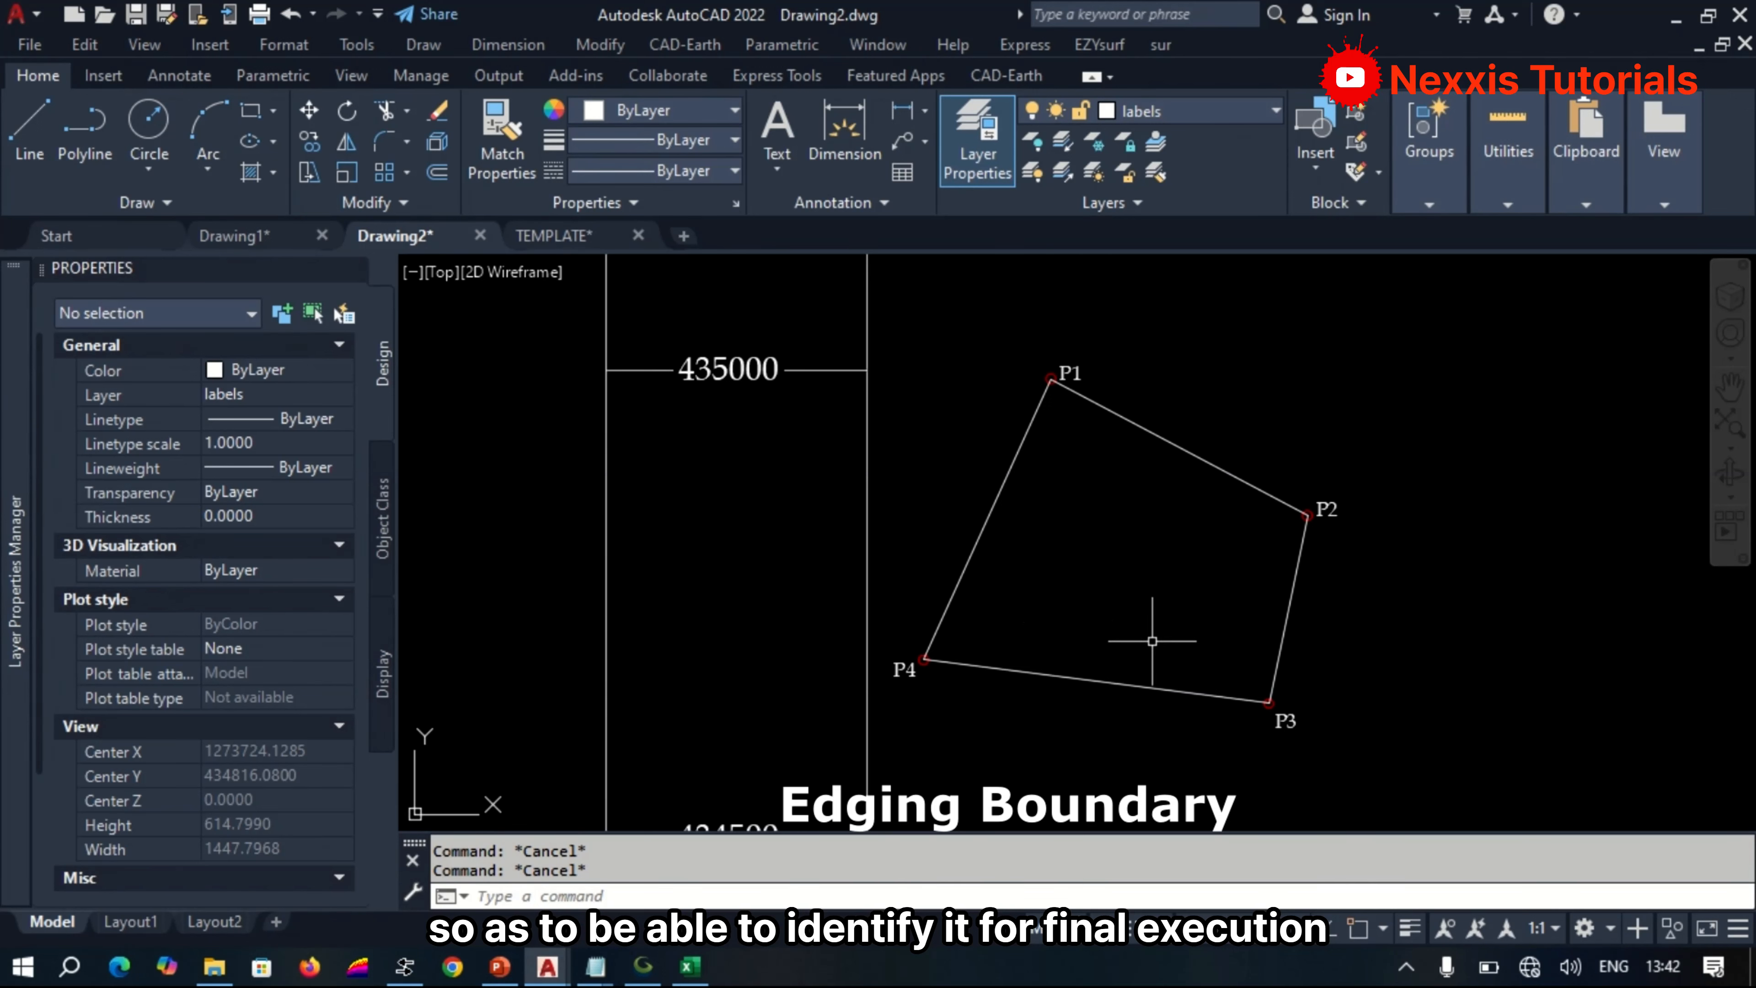
pyautogui.scroll(2, 1158, 640)
pyautogui.write('o')
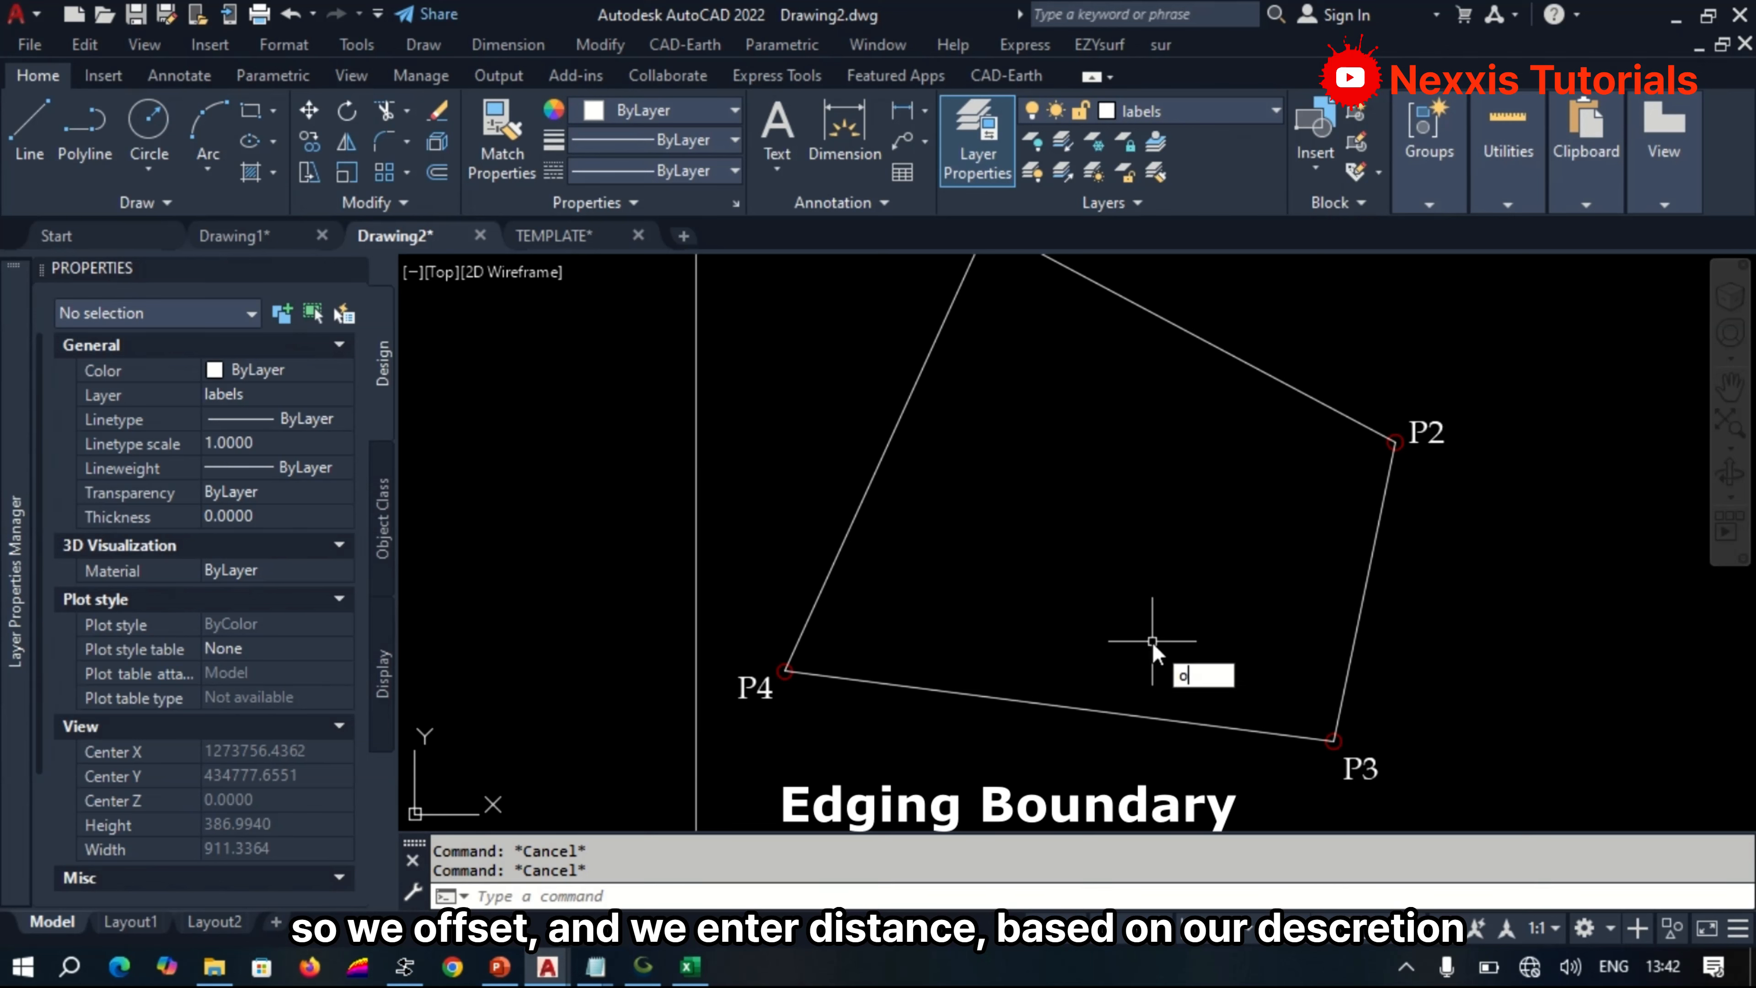
pyautogui.press('Return')
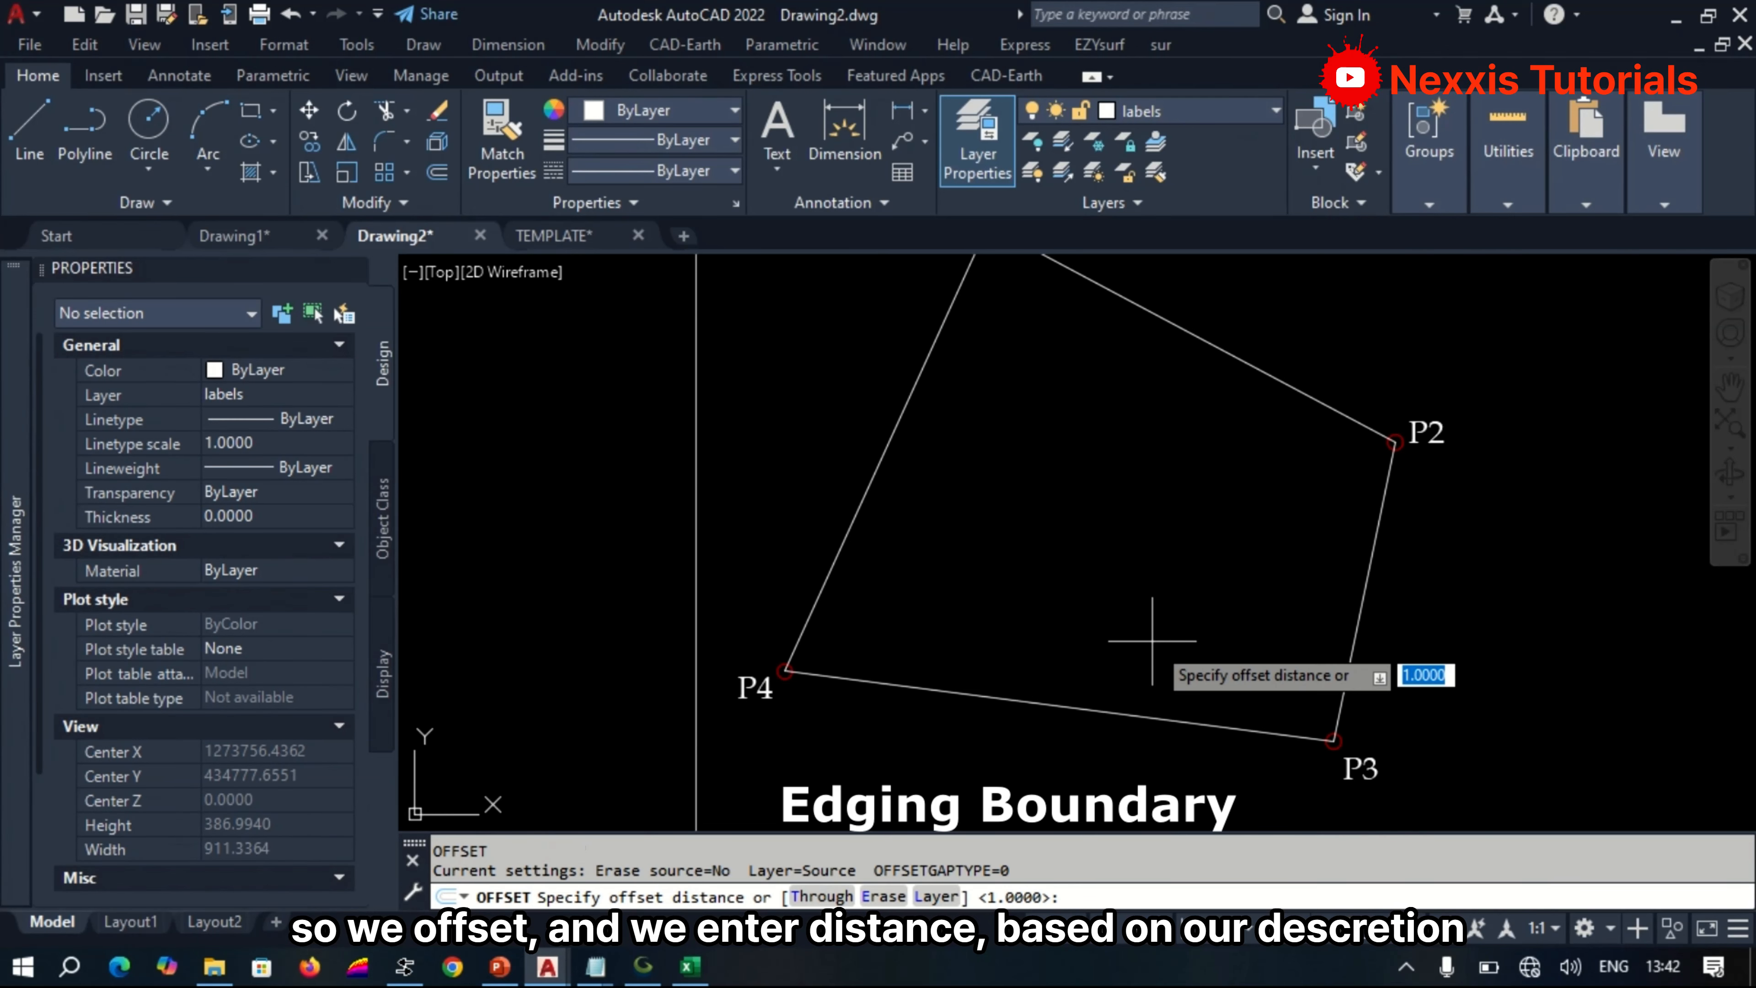
pyautogui.write('6')
pyautogui.press('Return')
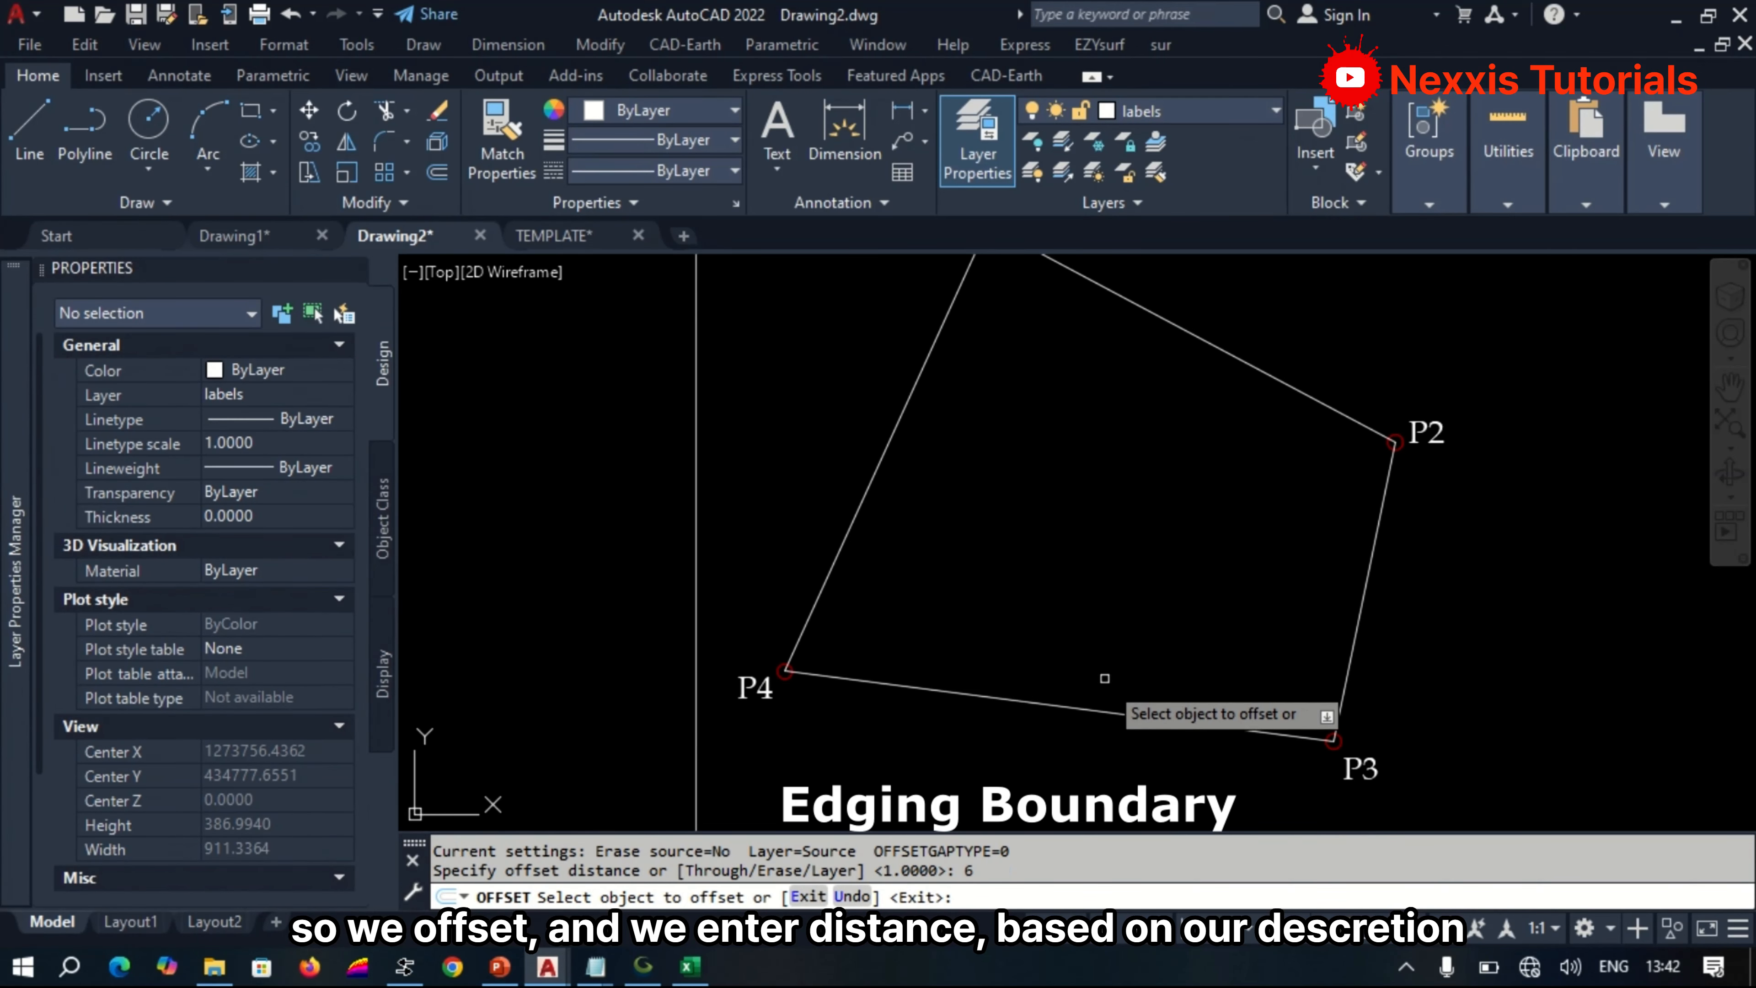
pyautogui.click(1083, 709)
pyautogui.click(1107, 623)
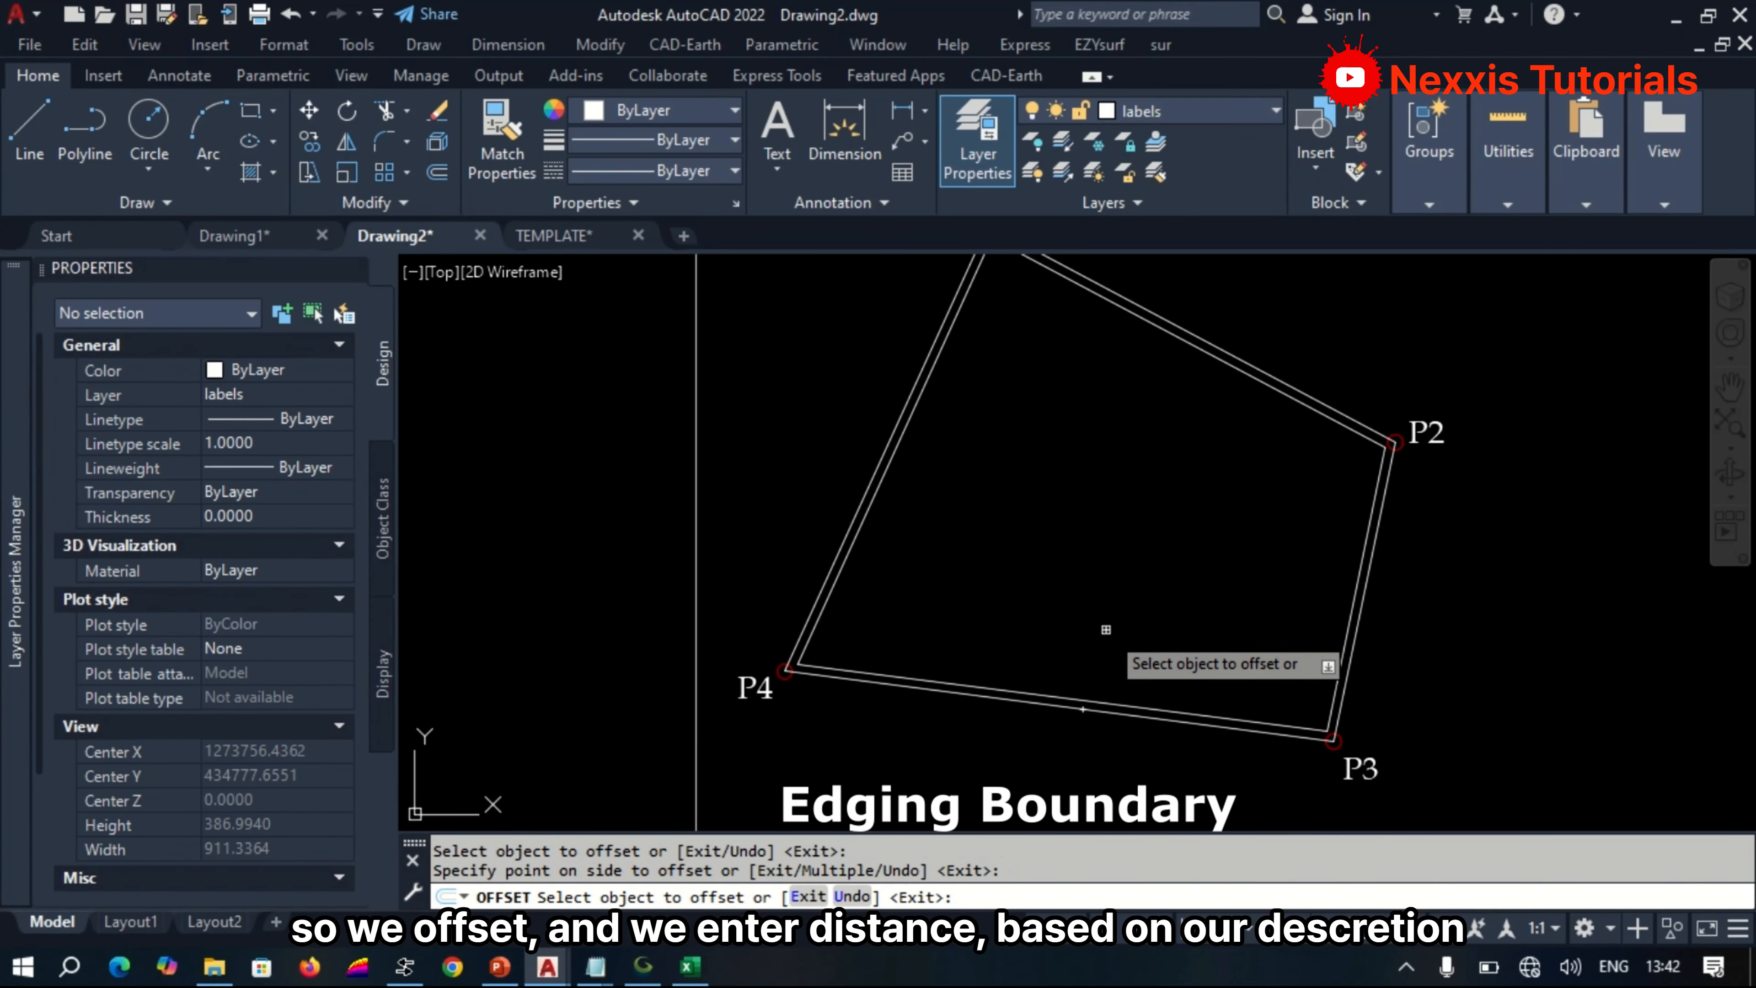
pyautogui.scroll(2, 1125, 708)
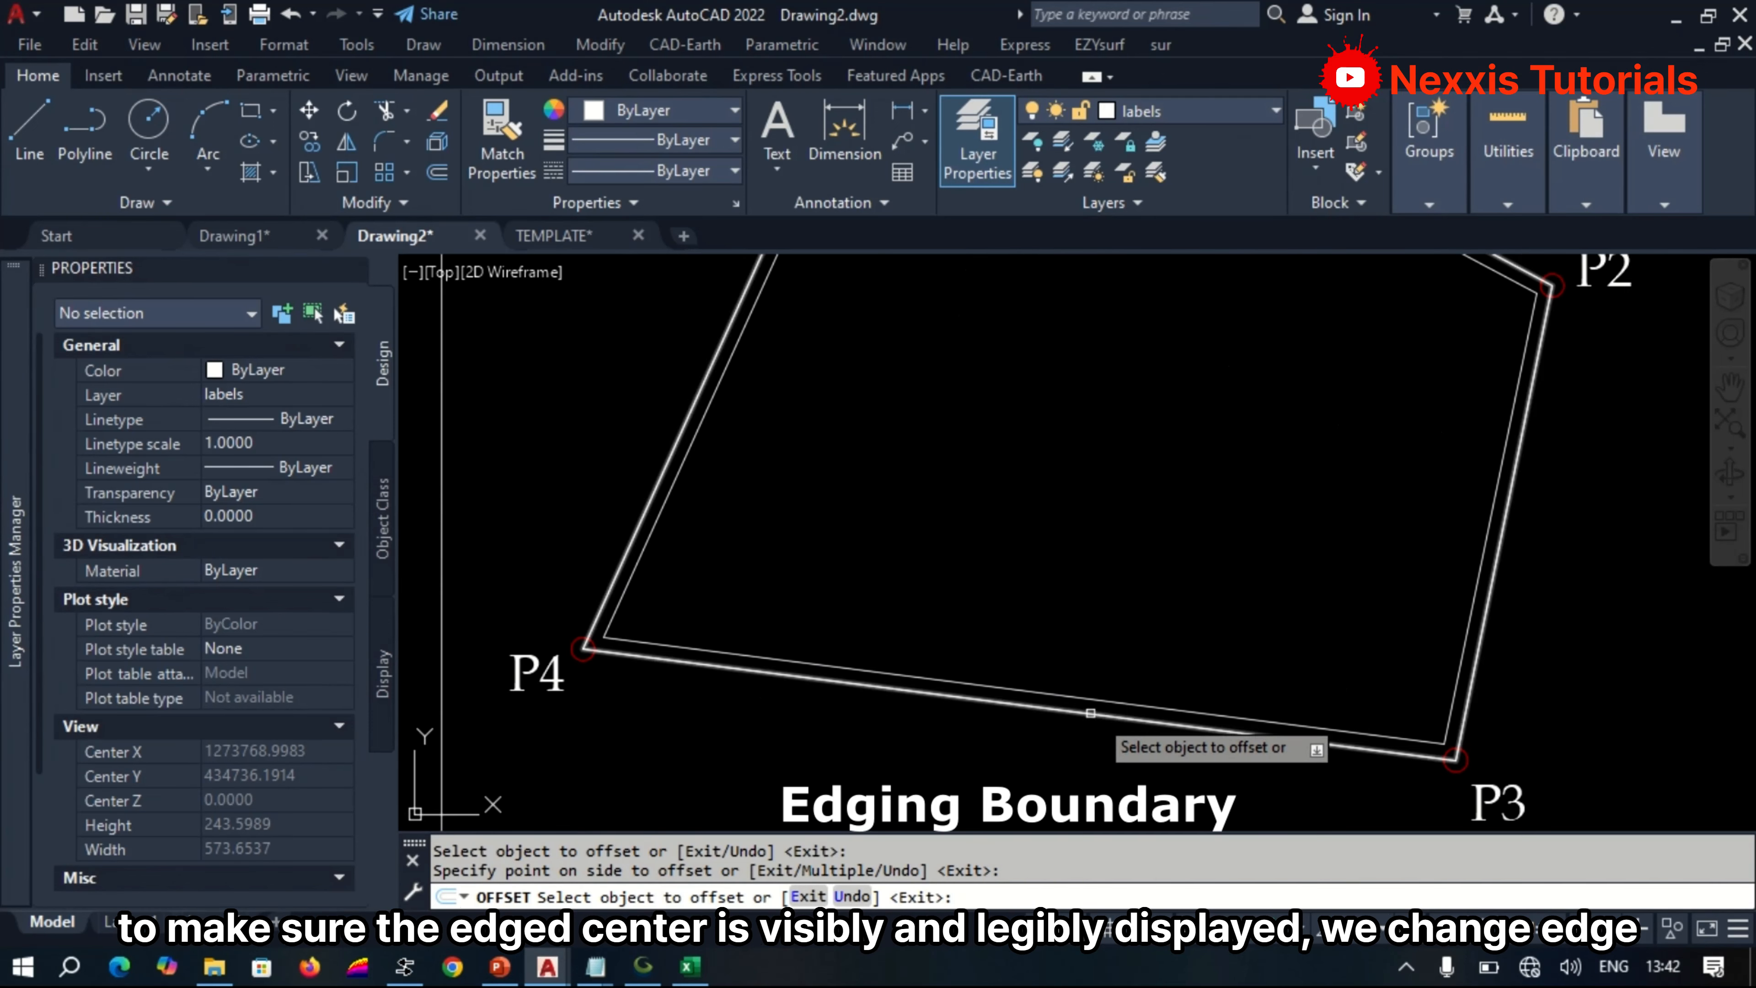
pyautogui.press('Return')
# Change the colour of the inner offset polyline to Red and deselect it.
pyautogui.click(1065, 696)
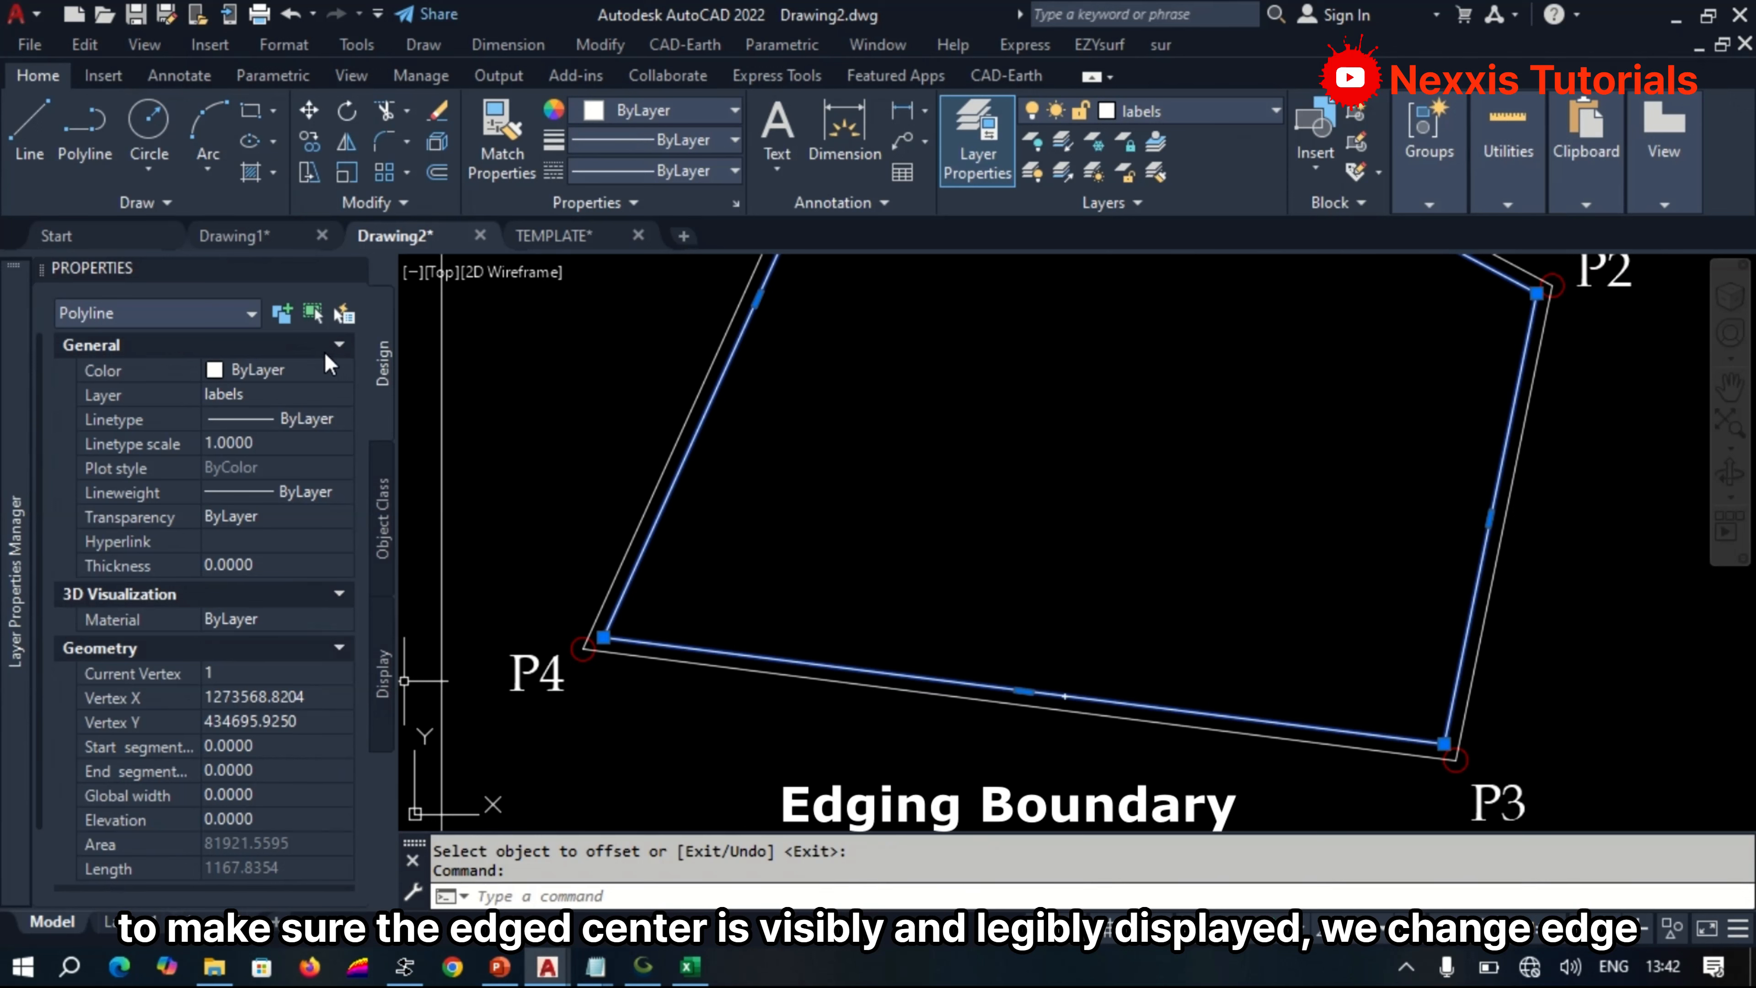
pyautogui.click(327, 371)
pyautogui.click(341, 371)
pyautogui.click(297, 449)
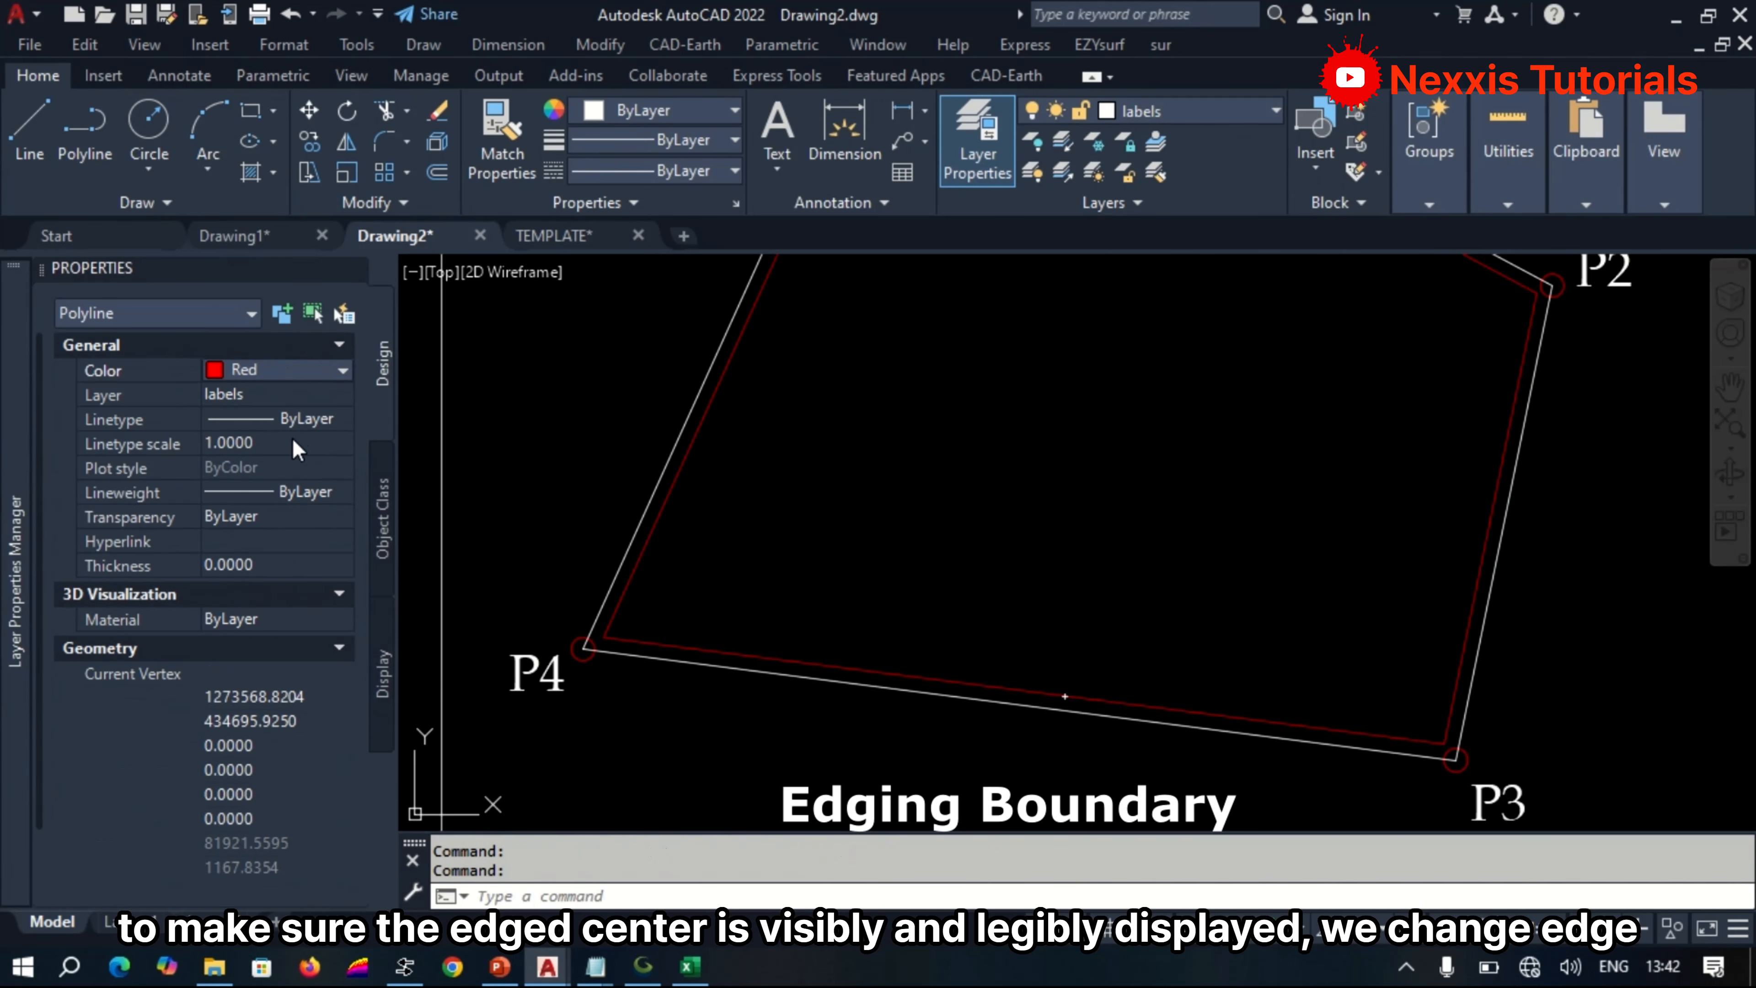
pyautogui.scroll(-4, 1067, 580)
pyautogui.press('Escape')
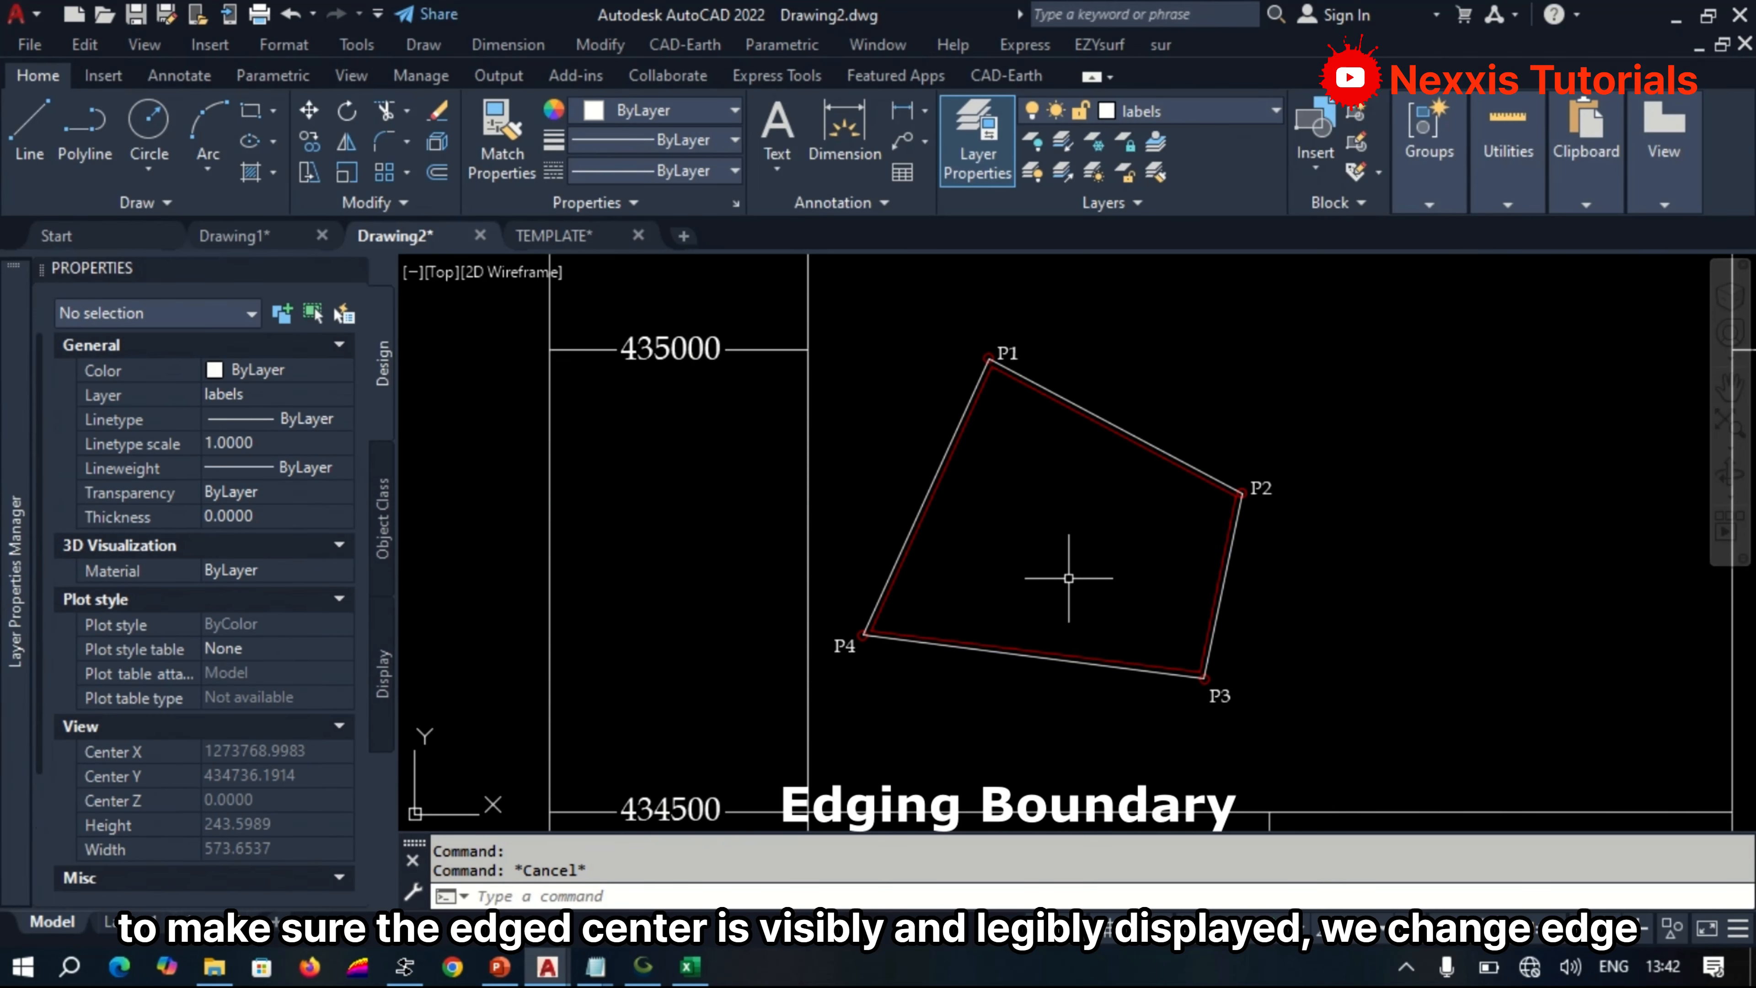
pyautogui.press('Escape')
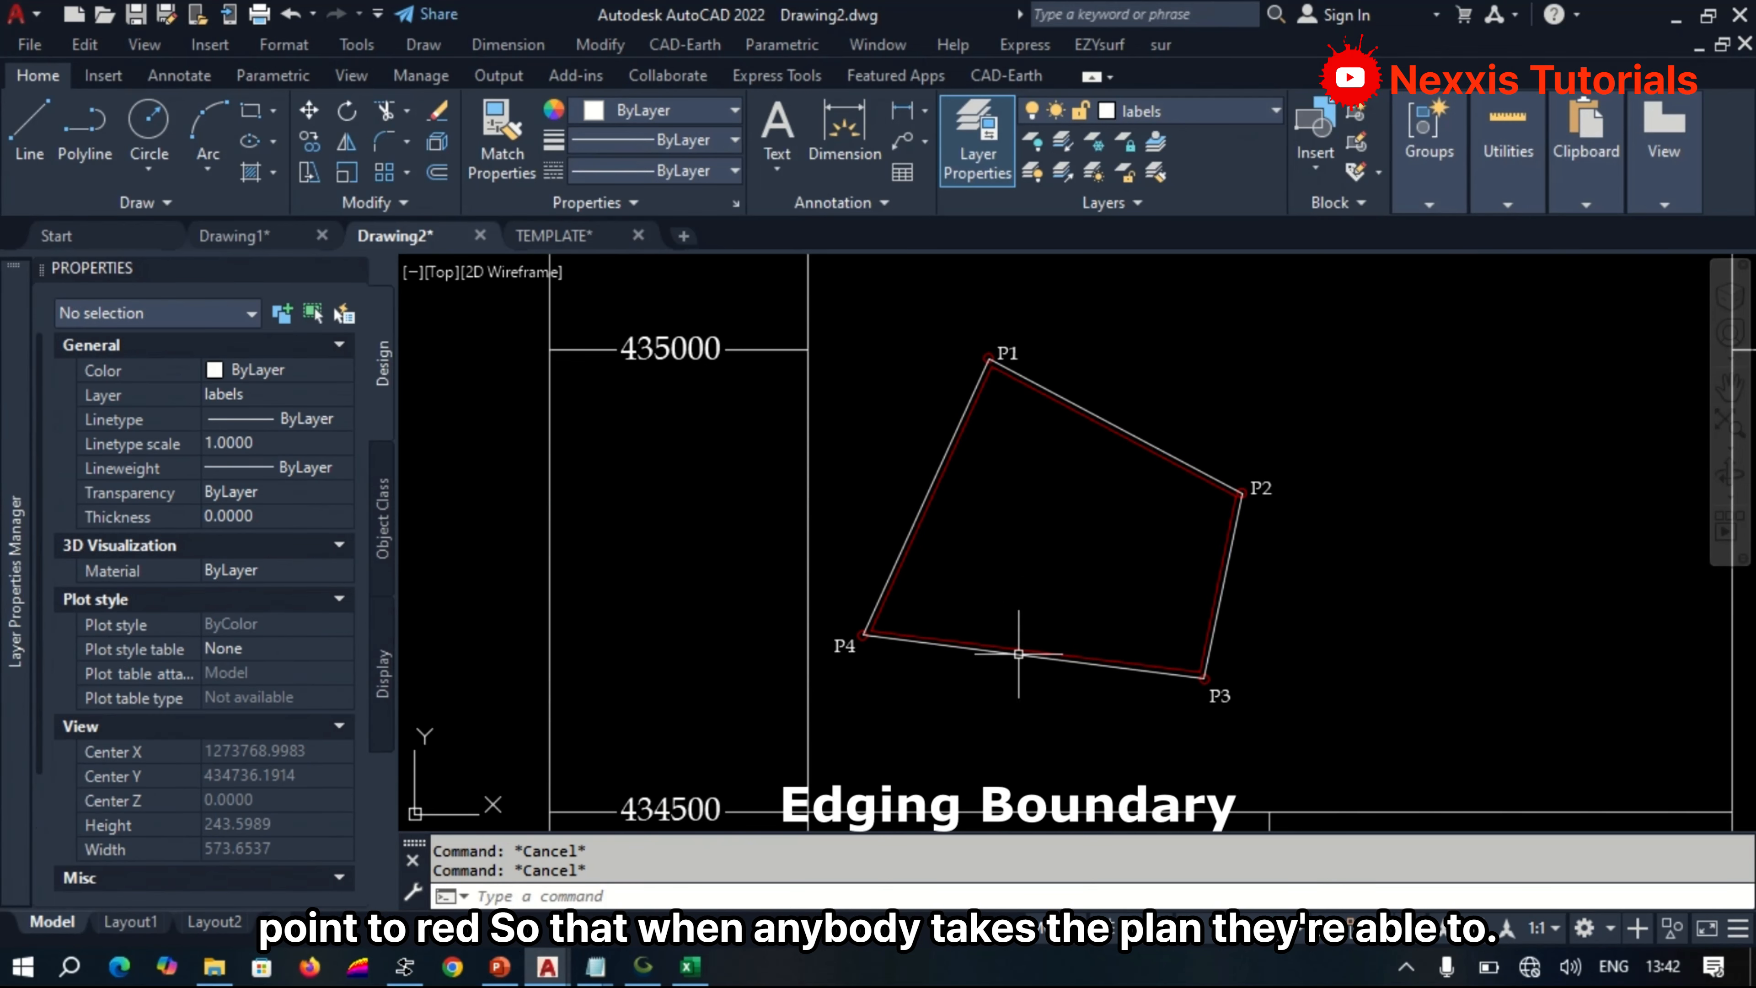
# Delete the outer white boundary polyline, keeping the red edging inside it.
pyautogui.scroll(-6, 978, 727)
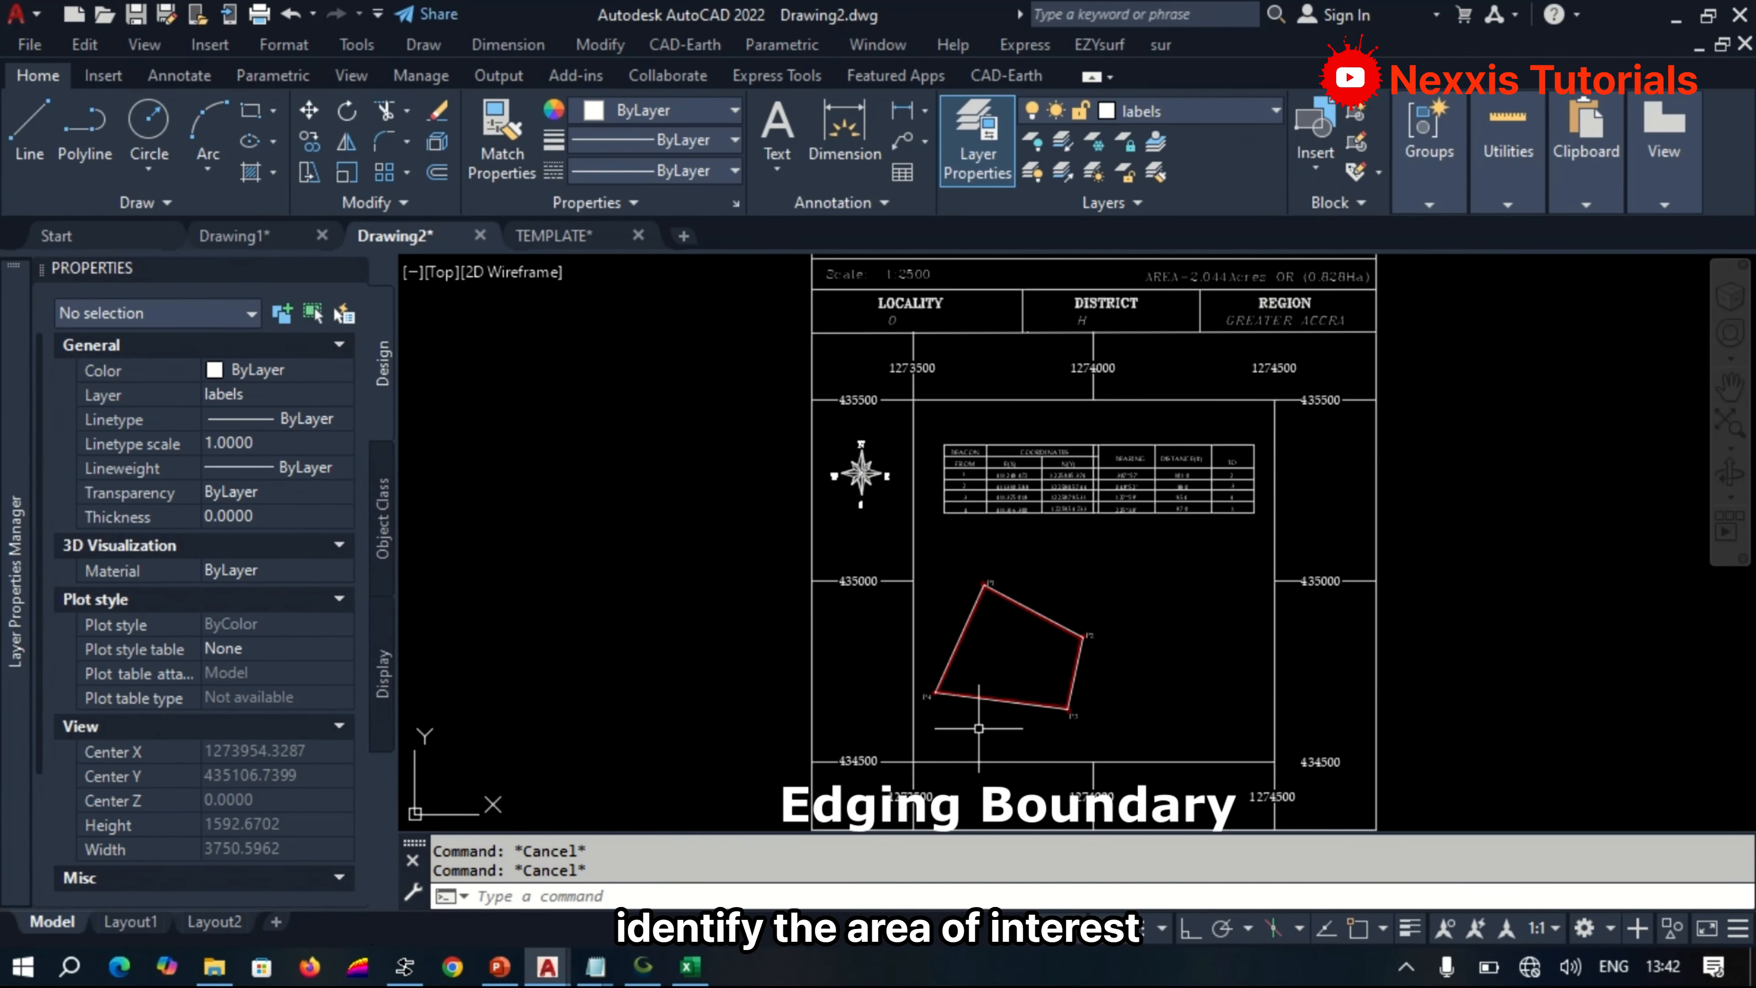
pyautogui.scroll(-2, 978, 728)
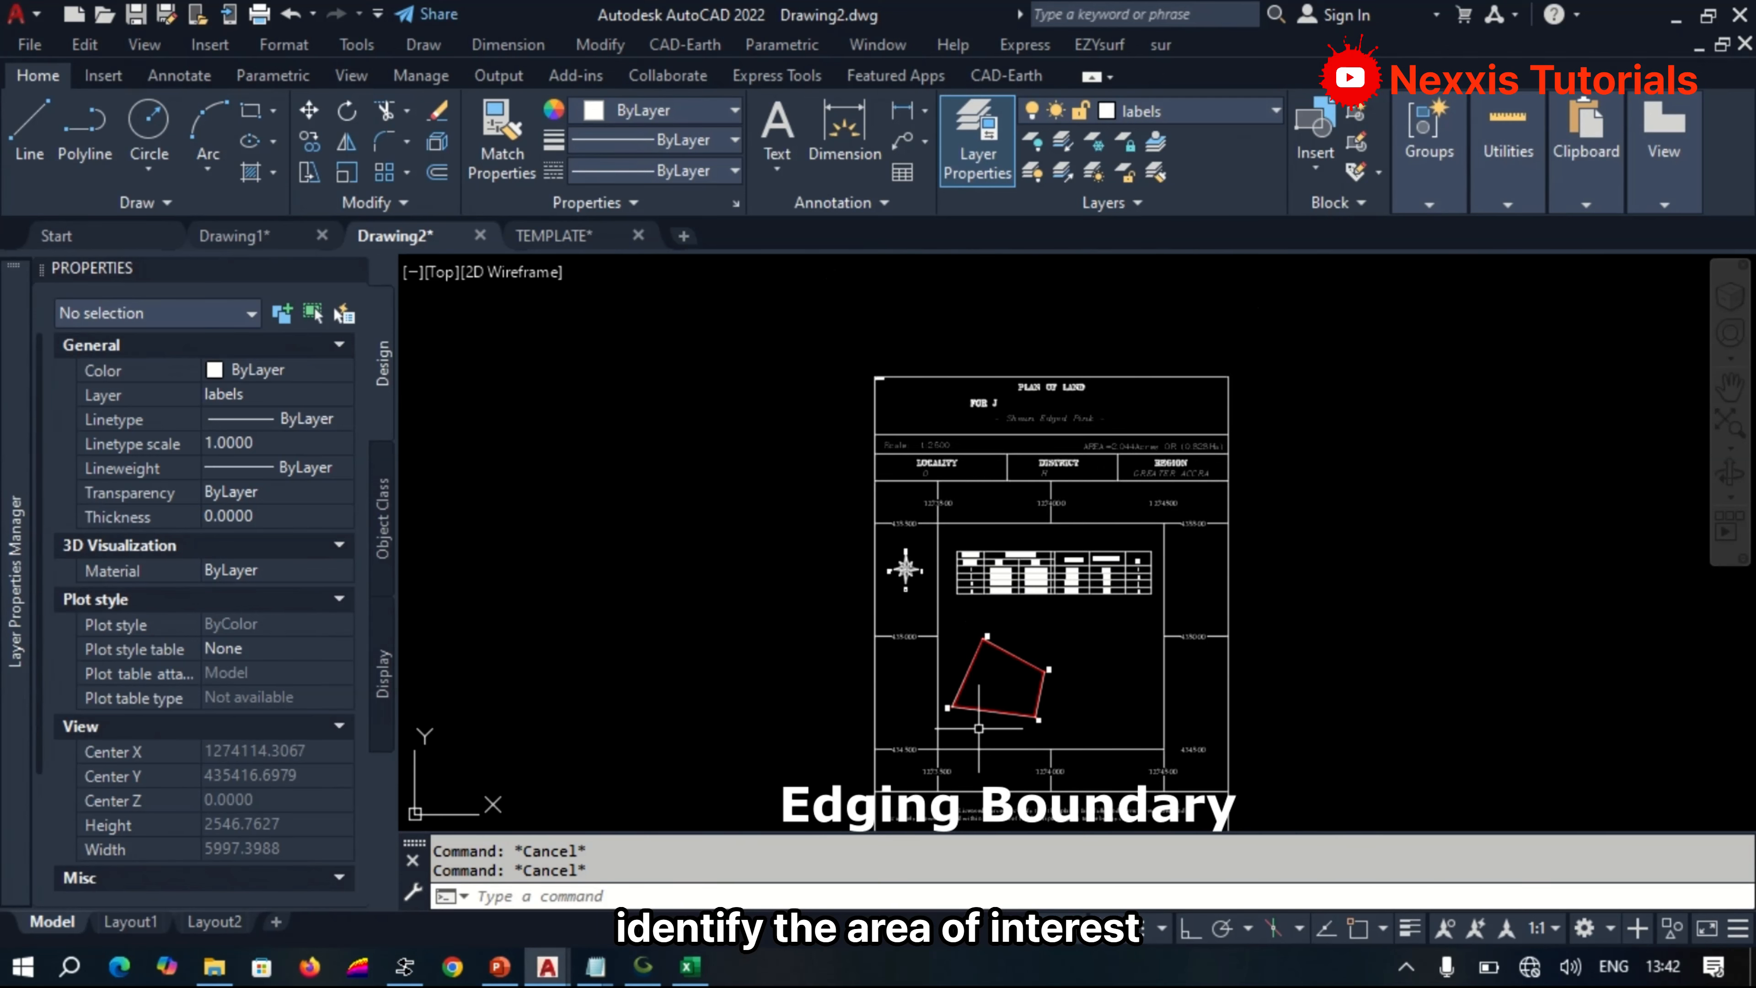
pyautogui.scroll(10, 978, 728)
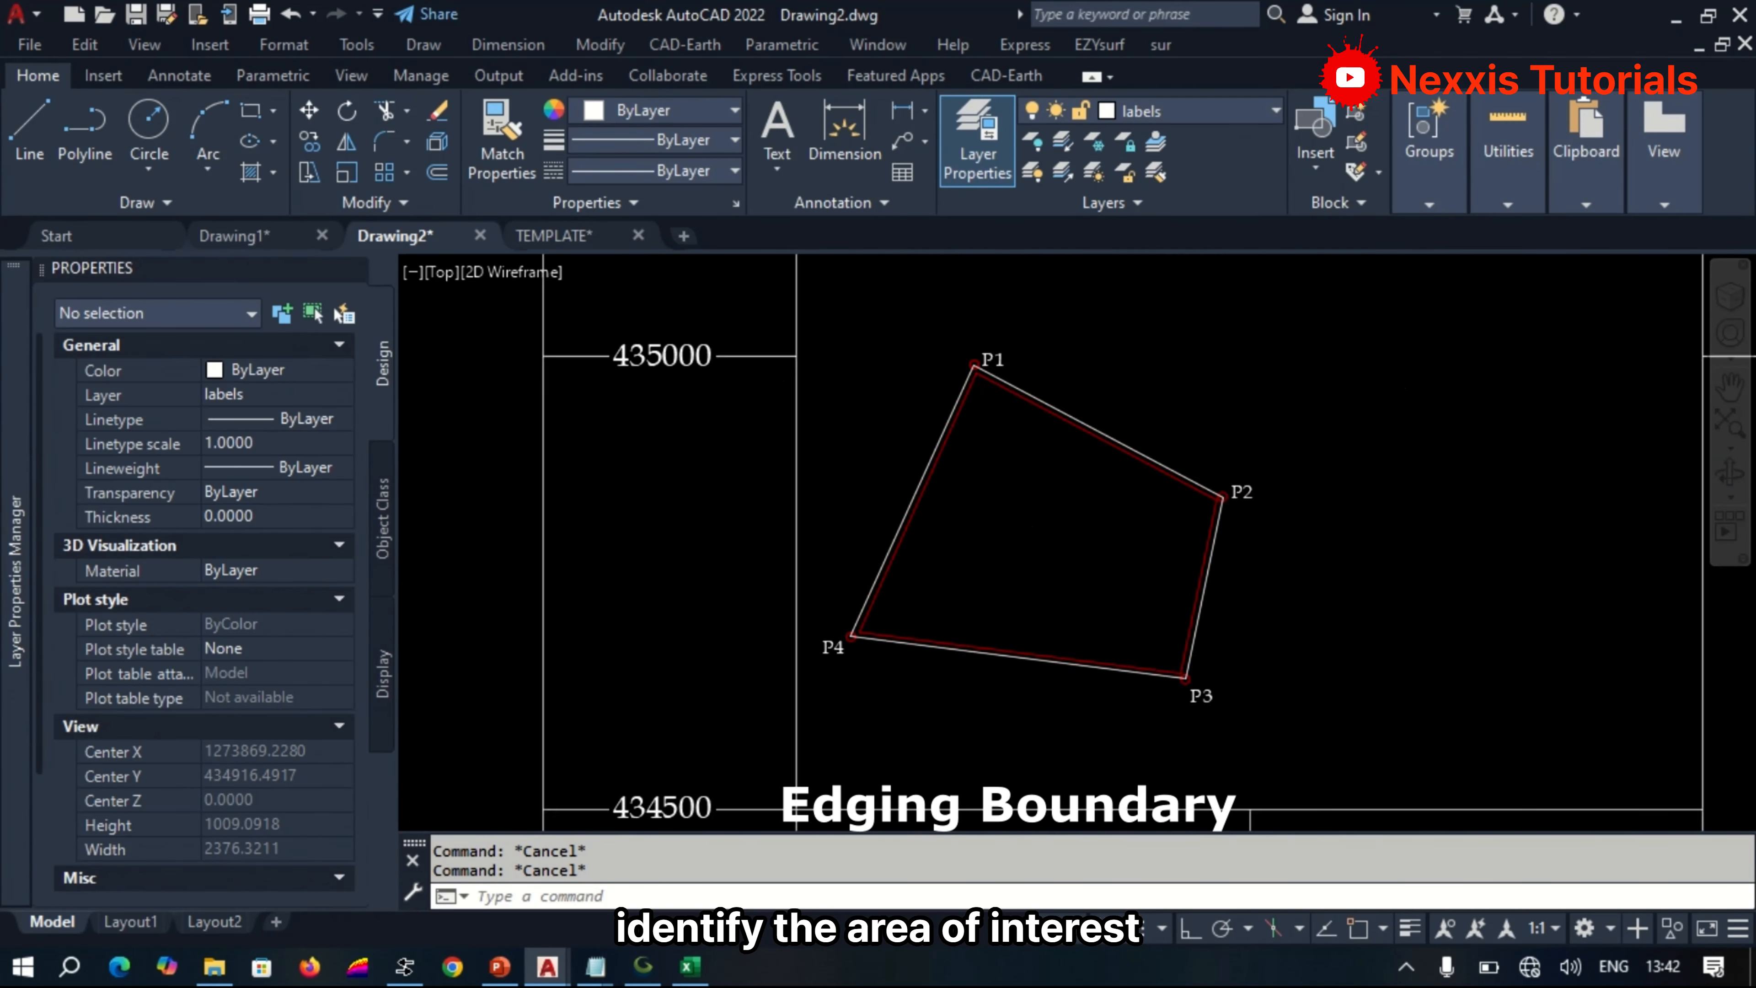
pyautogui.click(682, 411)
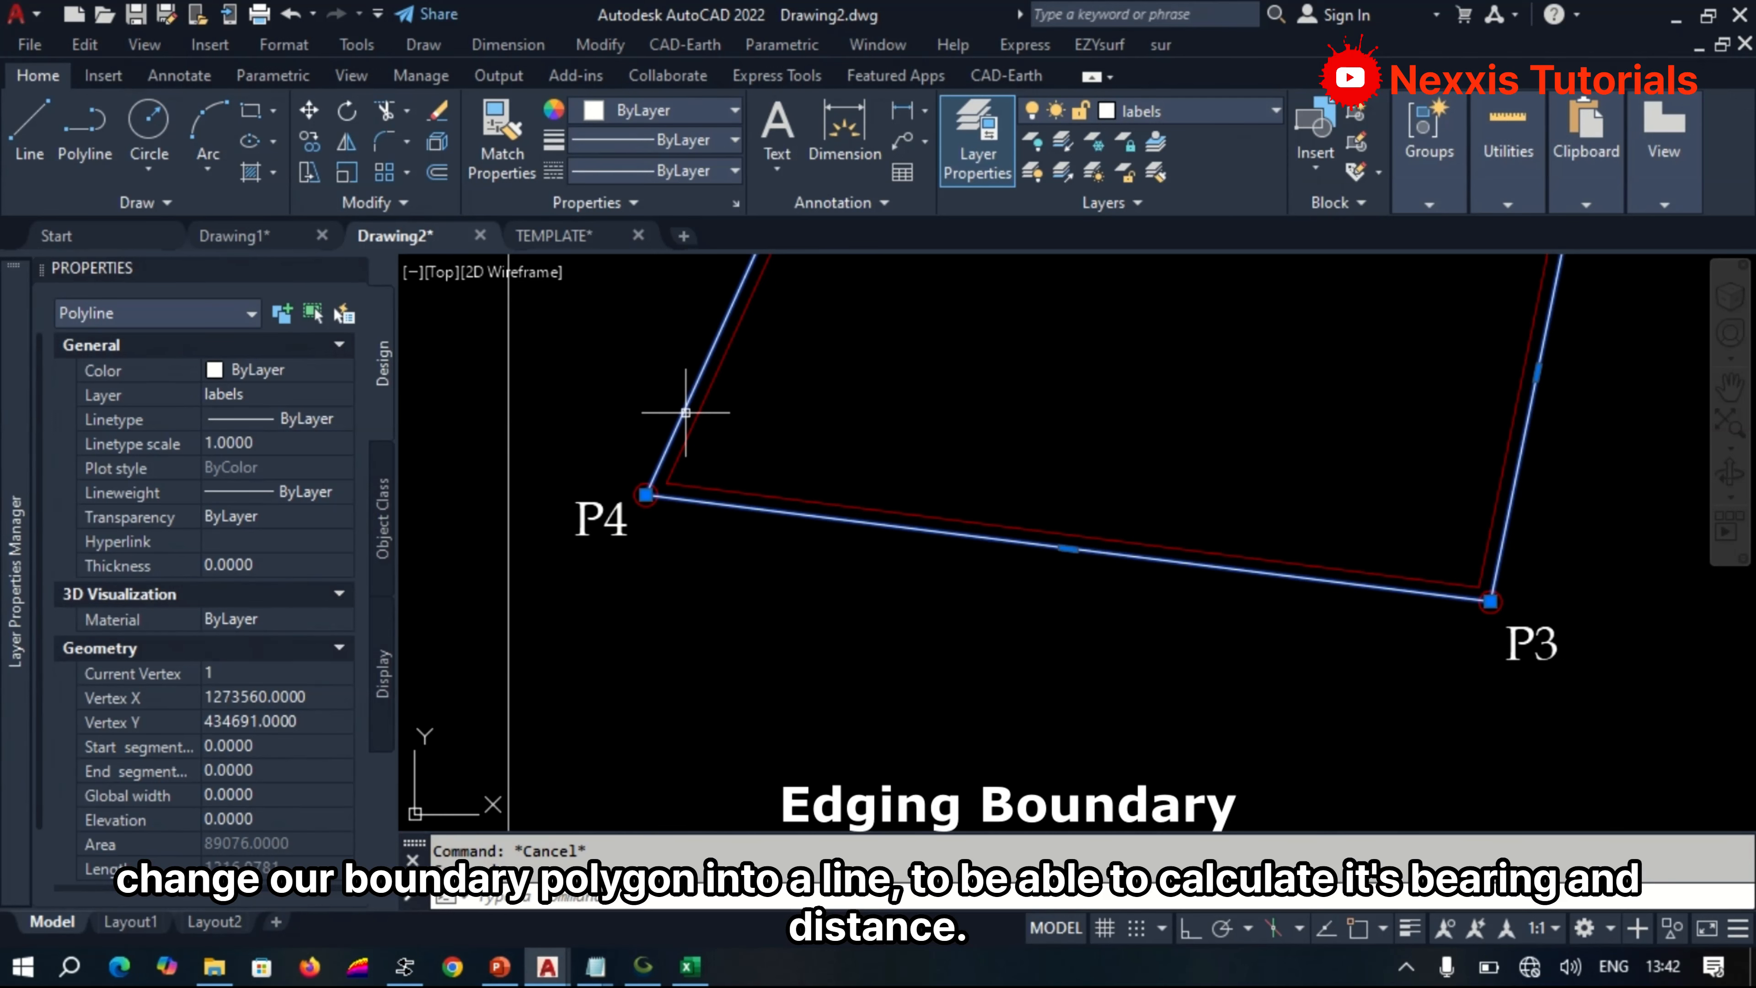
pyautogui.press('Delete')
# Turn on object snap and redraw the boundary with the Line command from P3 through P4 to P1.
pyautogui.write('L')
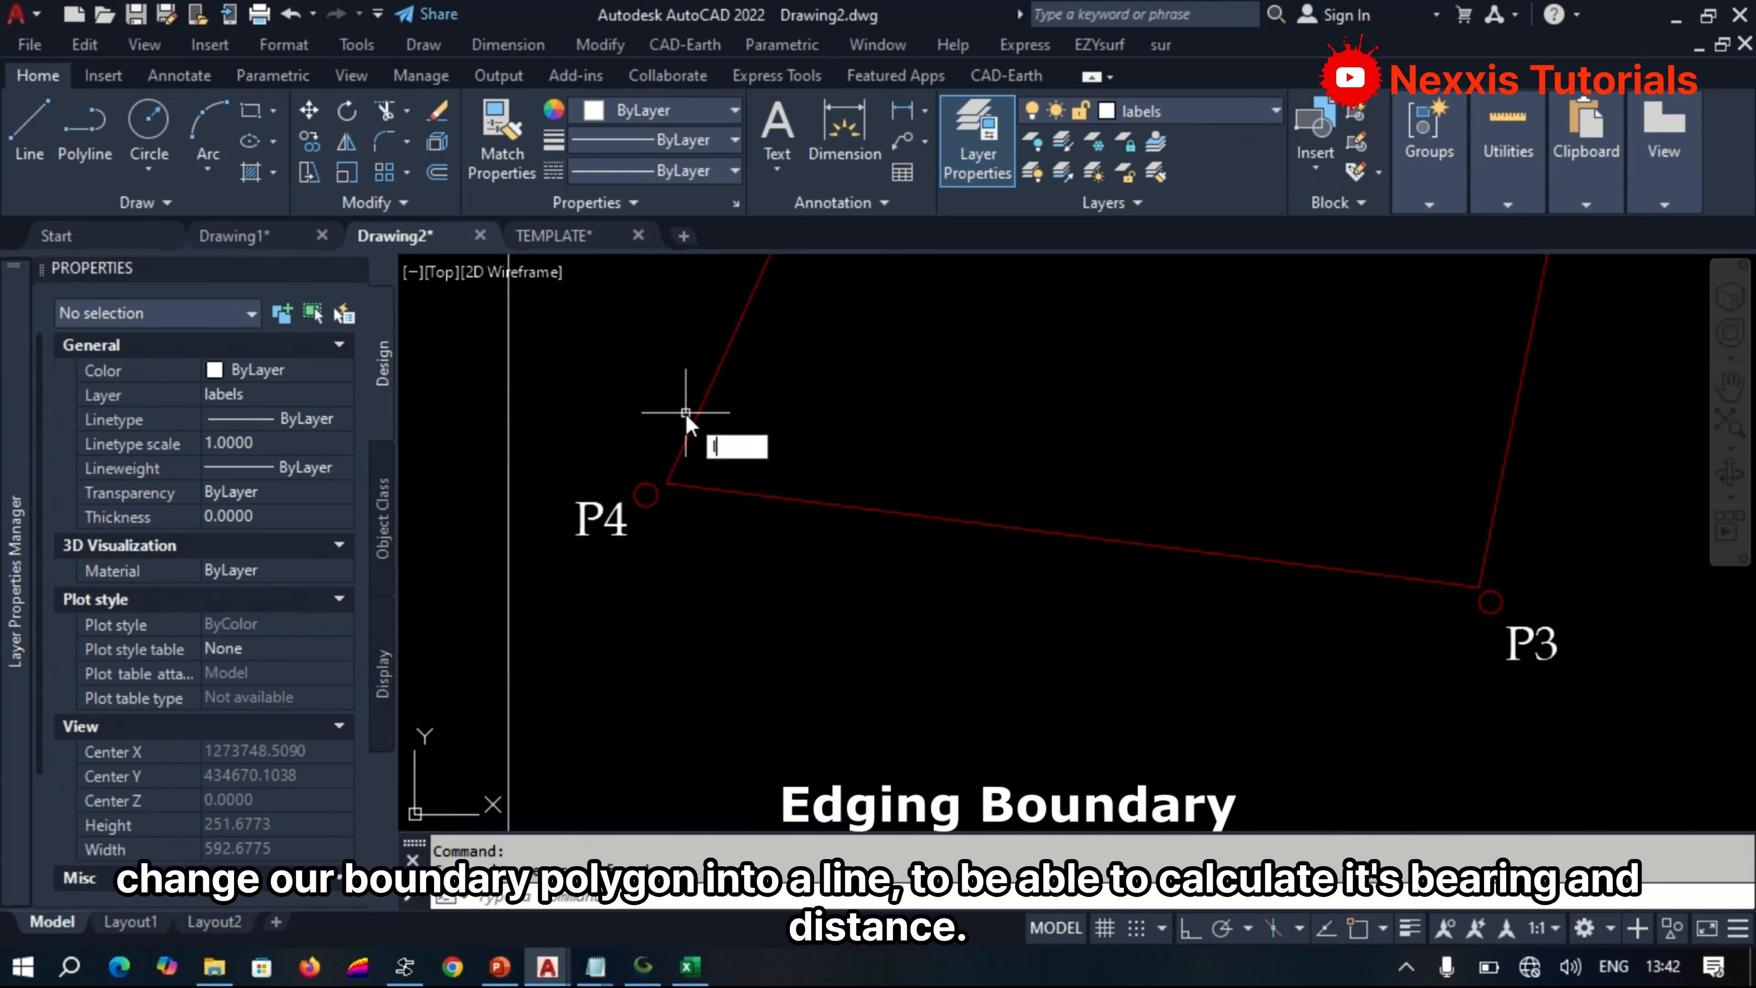
pyautogui.press('Return')
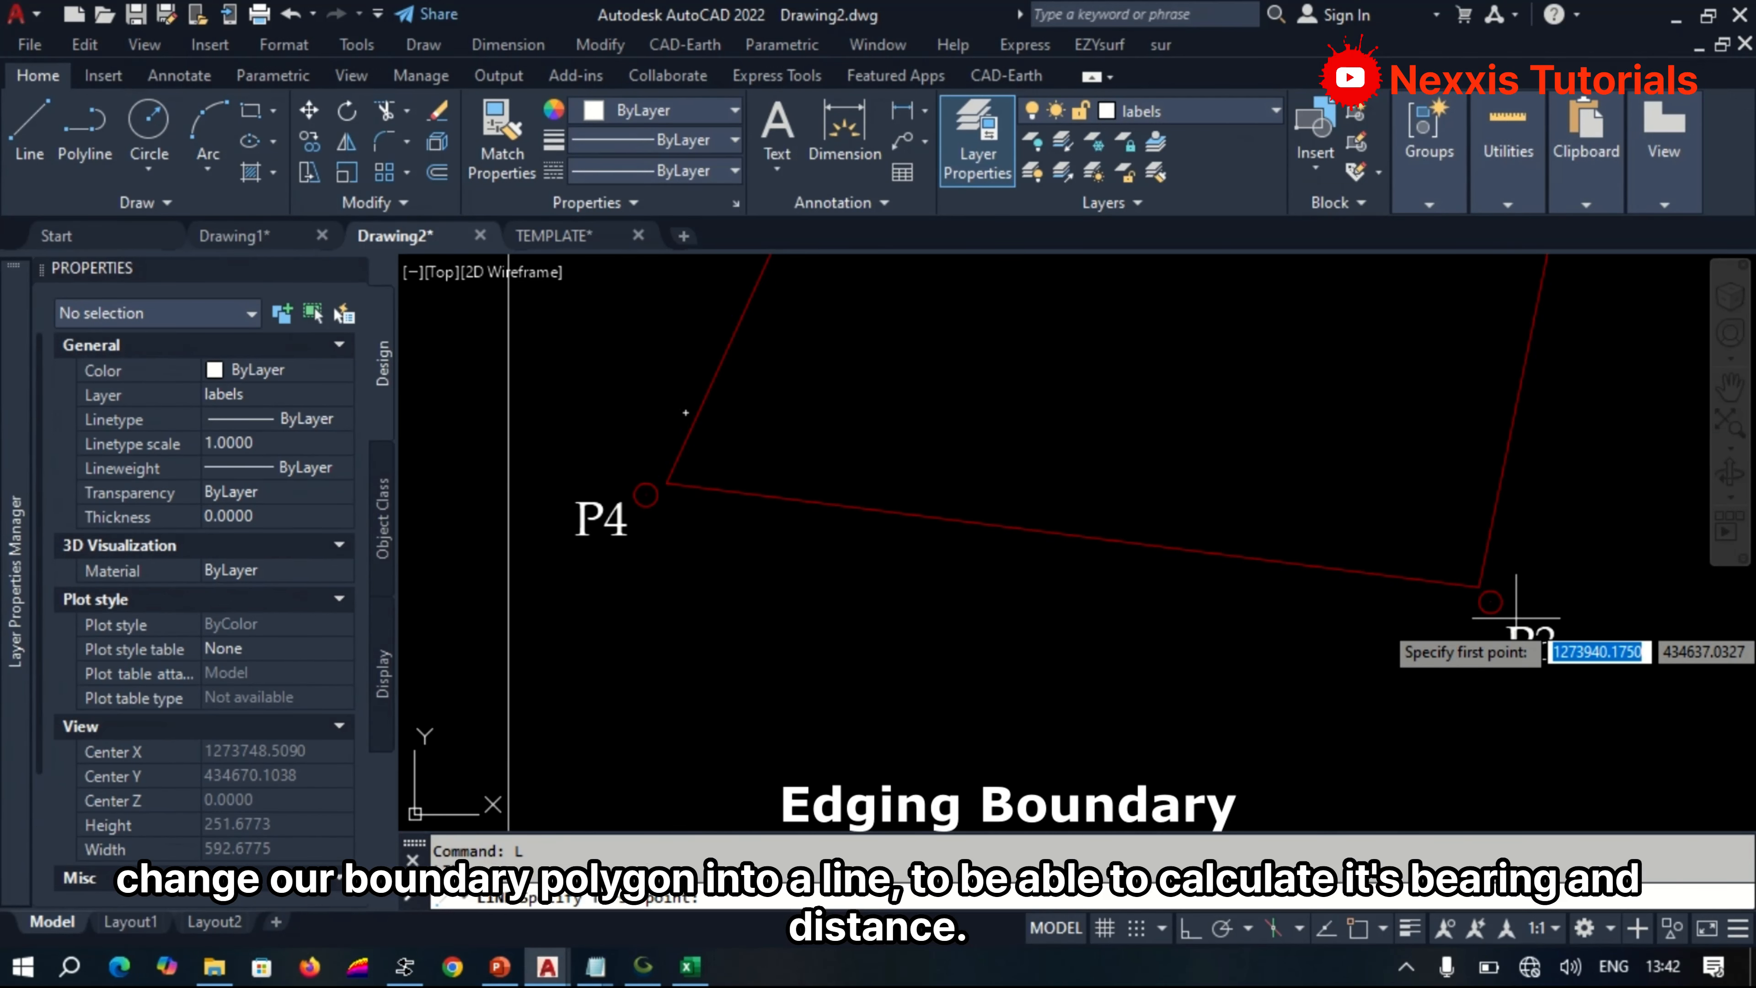
pyautogui.click(1359, 928)
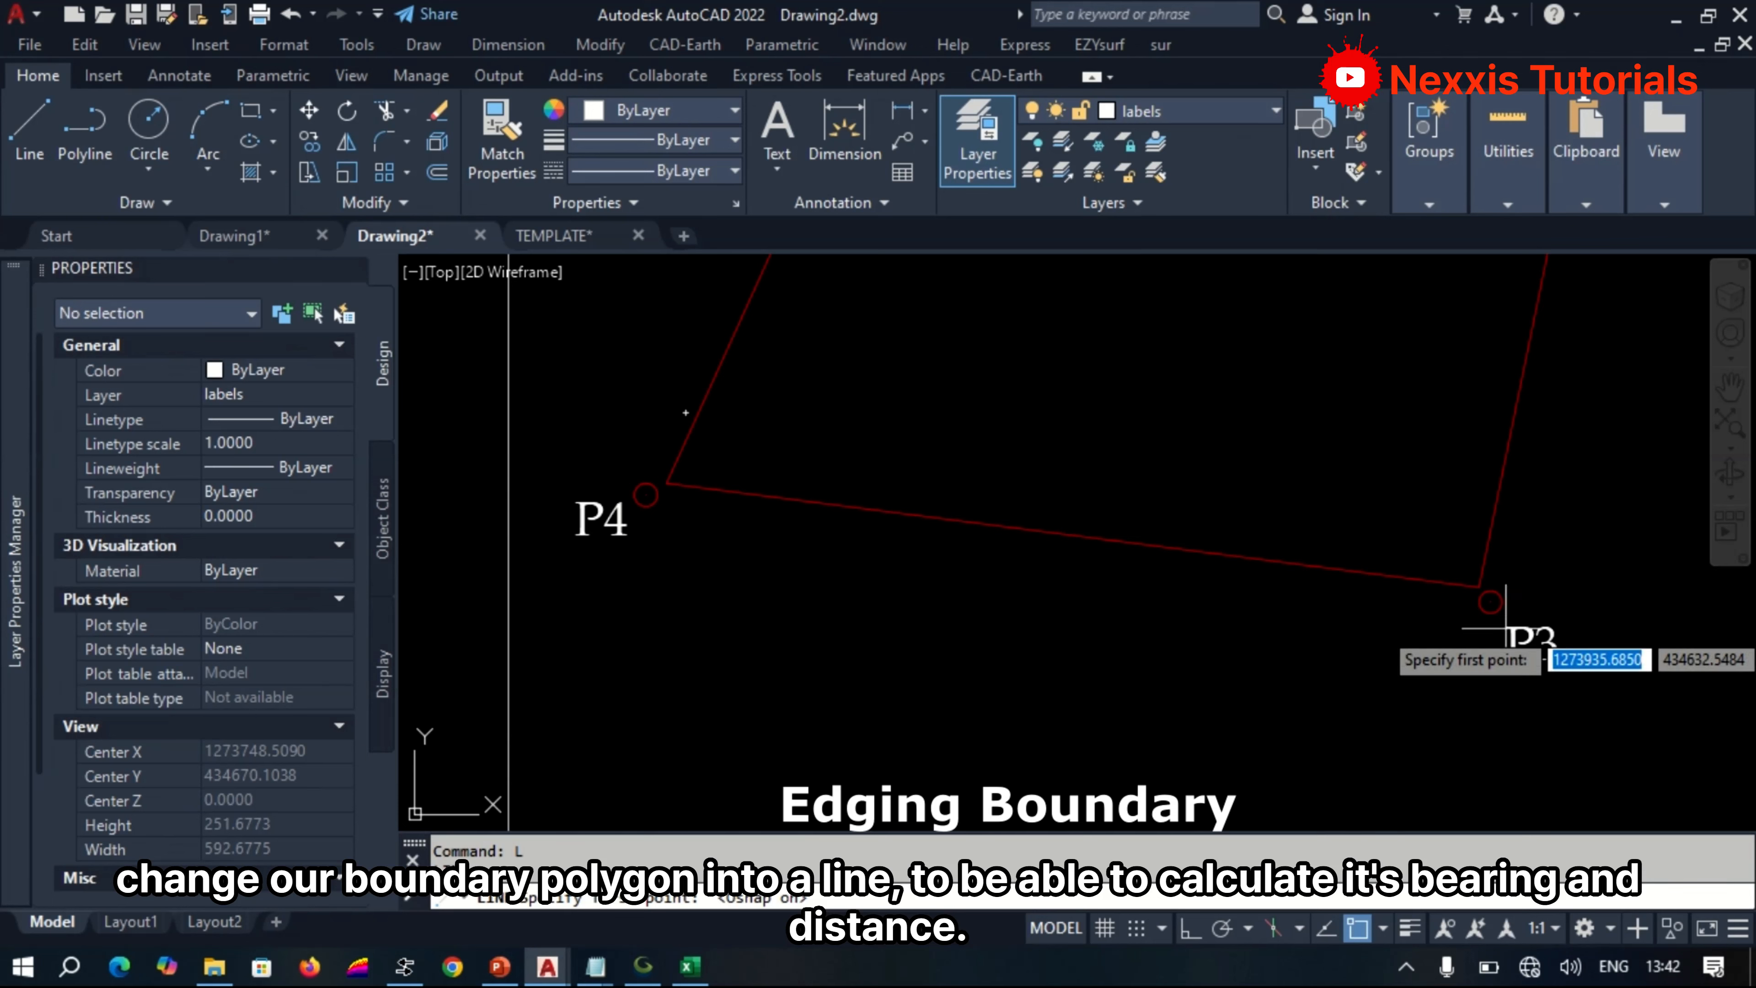
pyautogui.click(1489, 601)
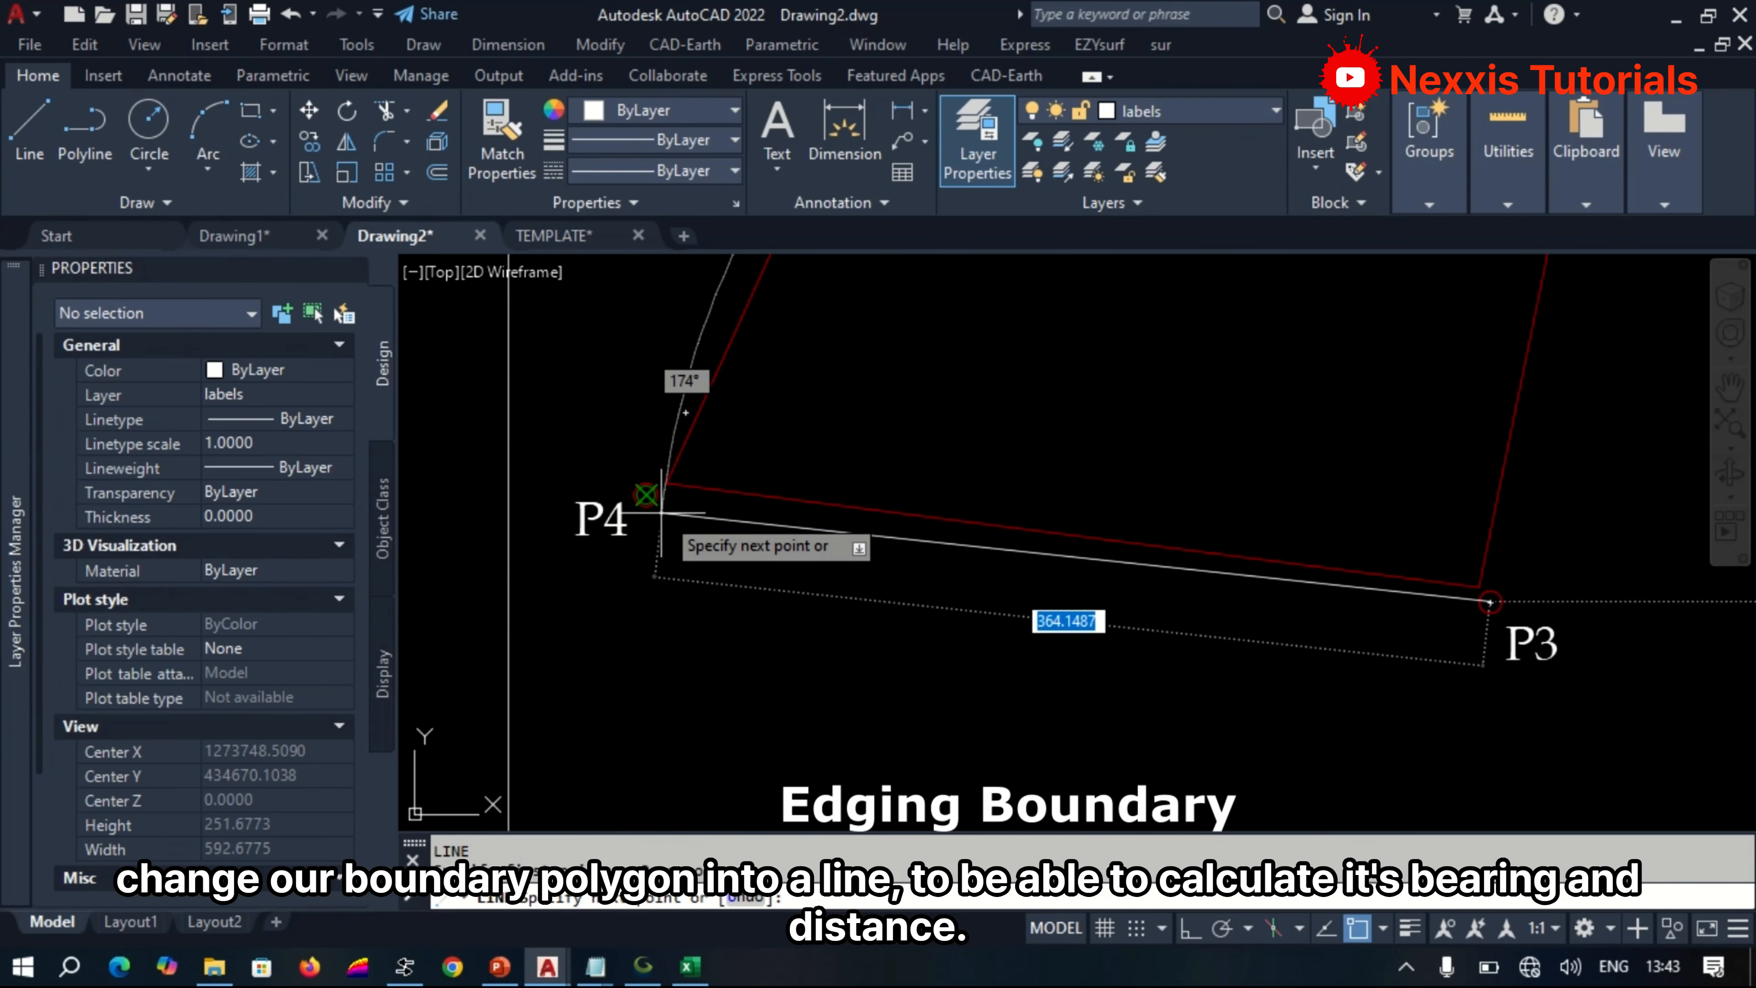
pyautogui.scroll(-6, 674, 712)
pyautogui.scroll(5, 717, 559)
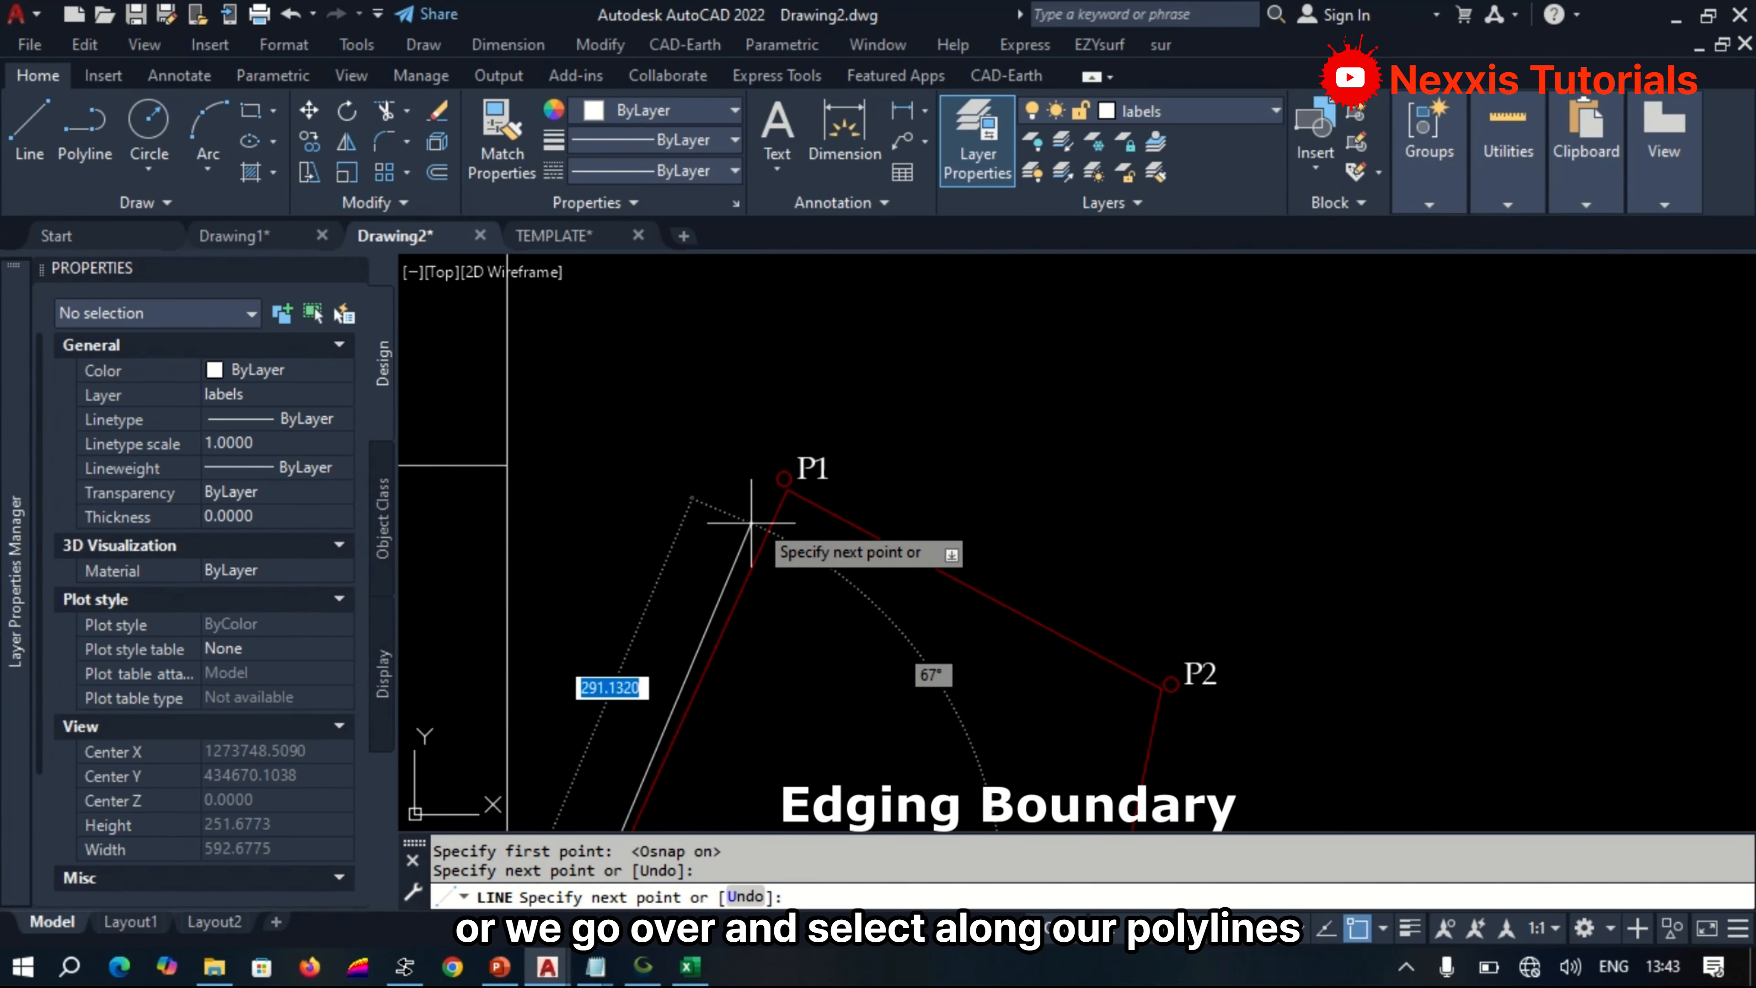
pyautogui.click(747, 524)
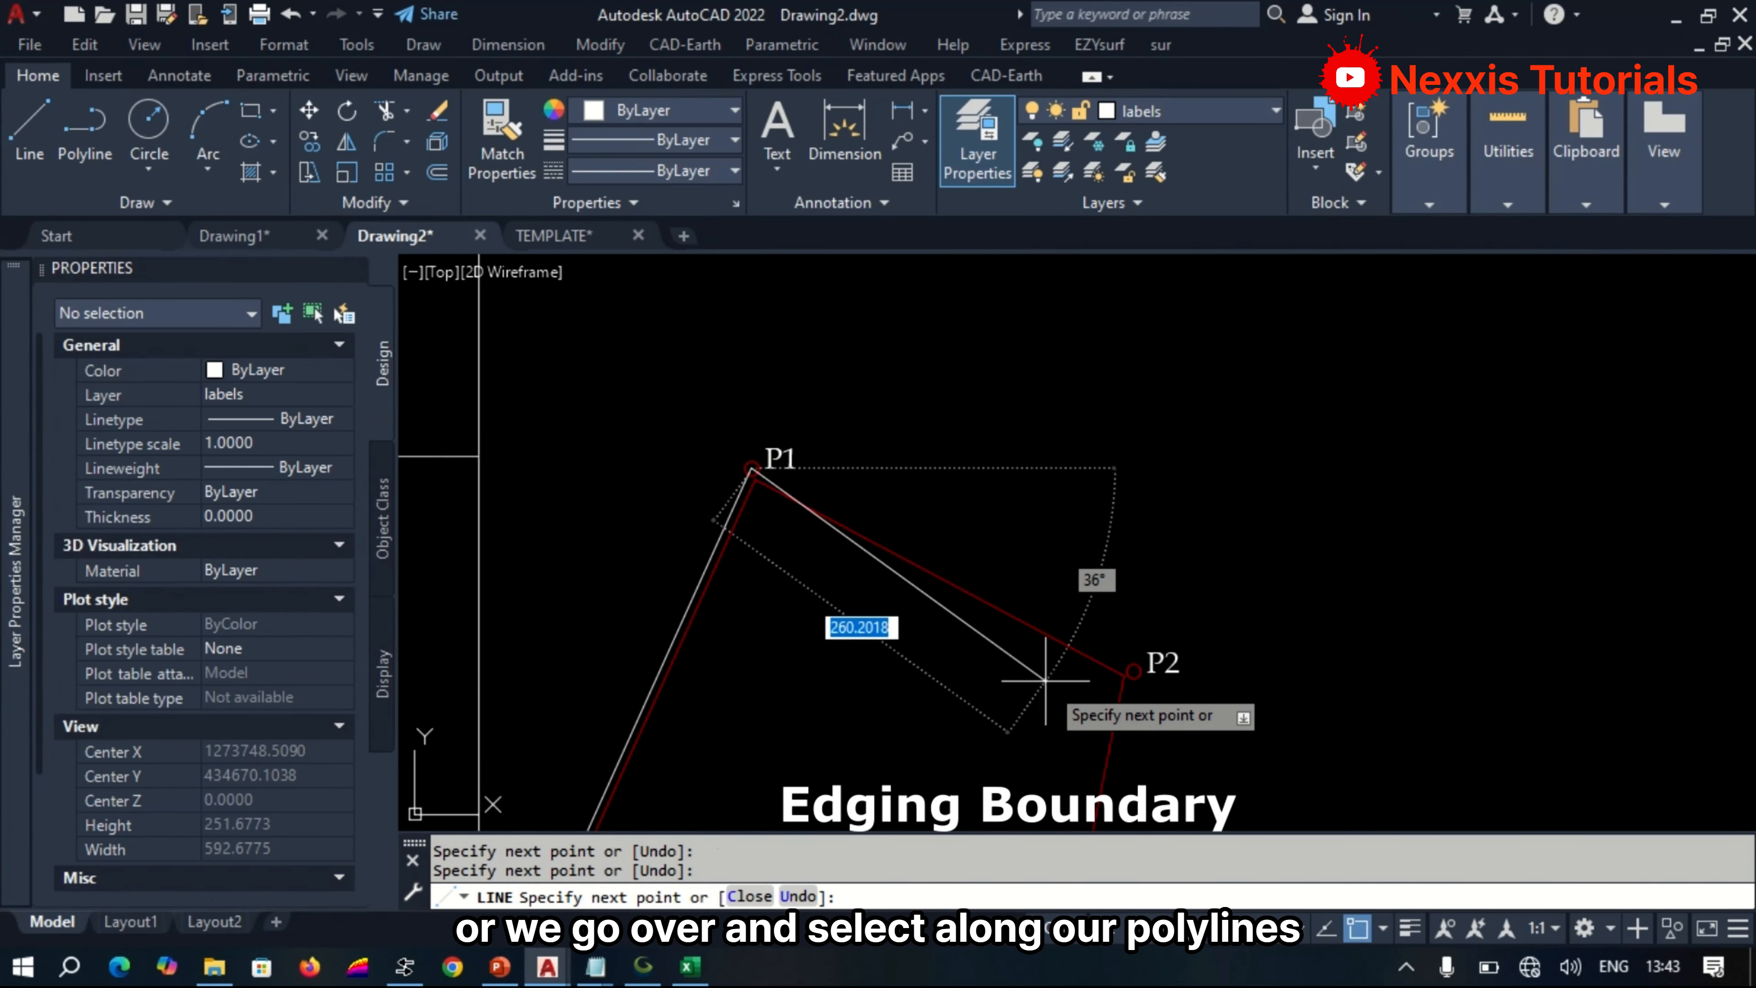
# Continue the boundary lines from P1 through P2 back to P3 and end the Line command.
pyautogui.scroll(5, 1305, 615)
pyautogui.click(1308, 633)
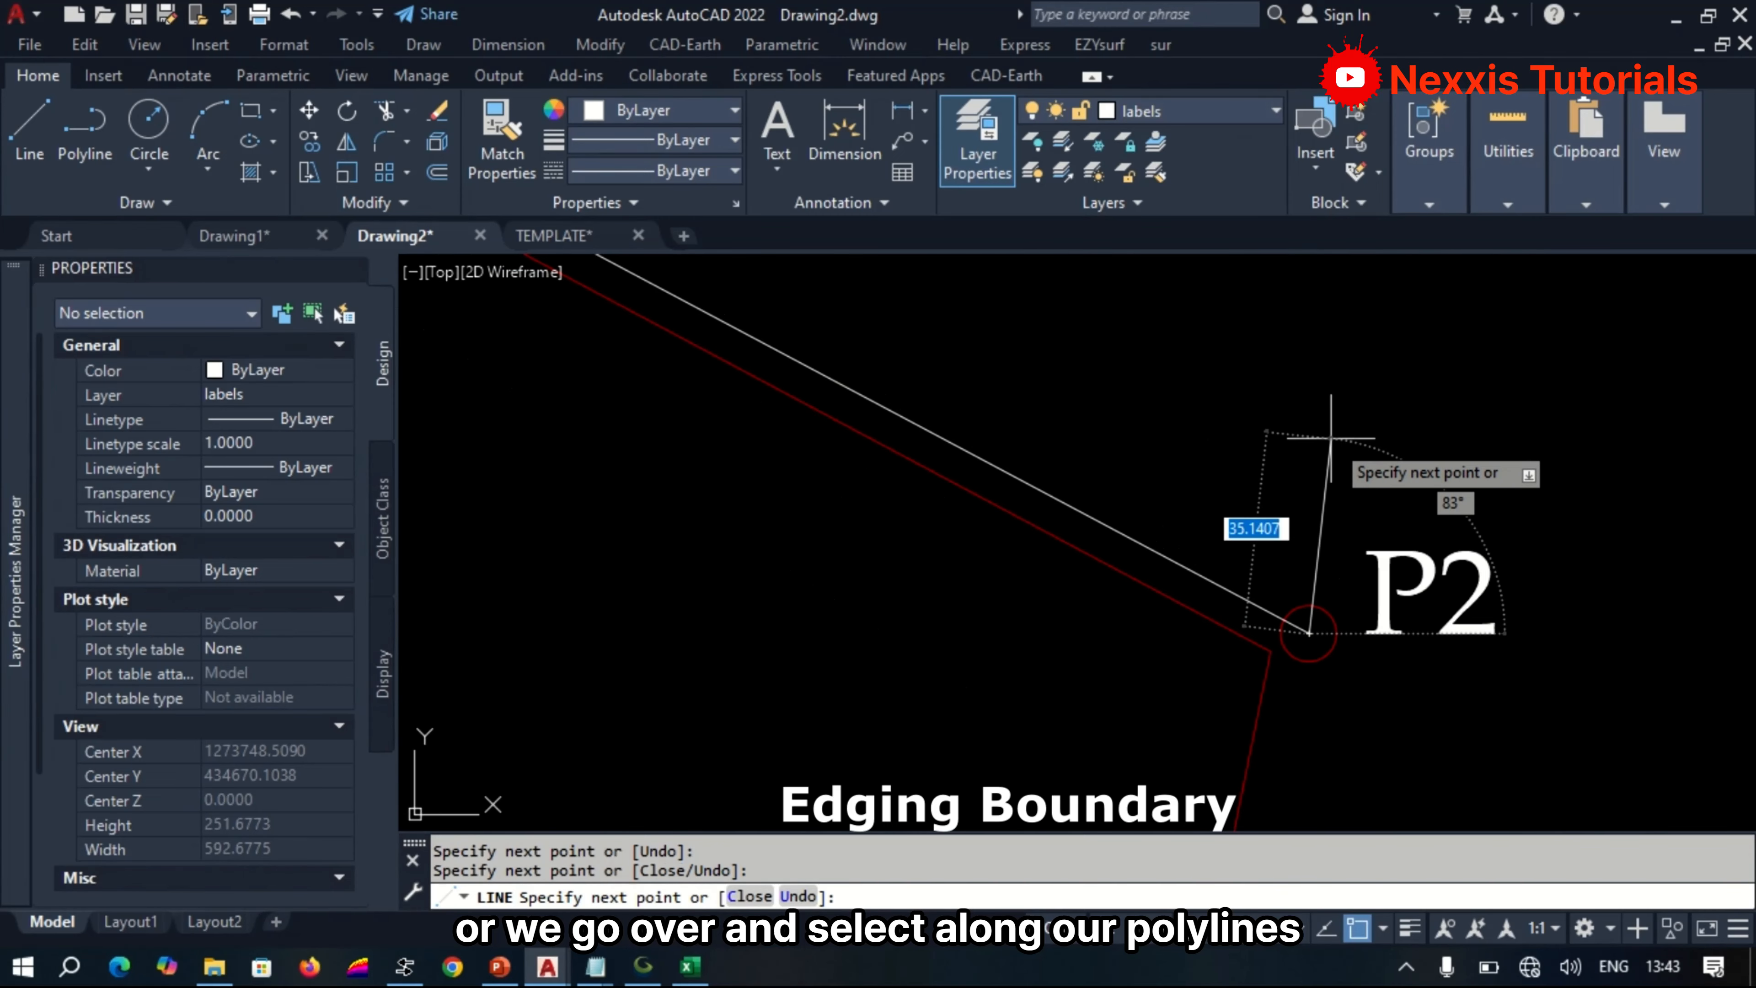
pyautogui.scroll(-5, 1265, 581)
pyautogui.scroll(5, 1247, 512)
pyautogui.scroll(5, 1230, 650)
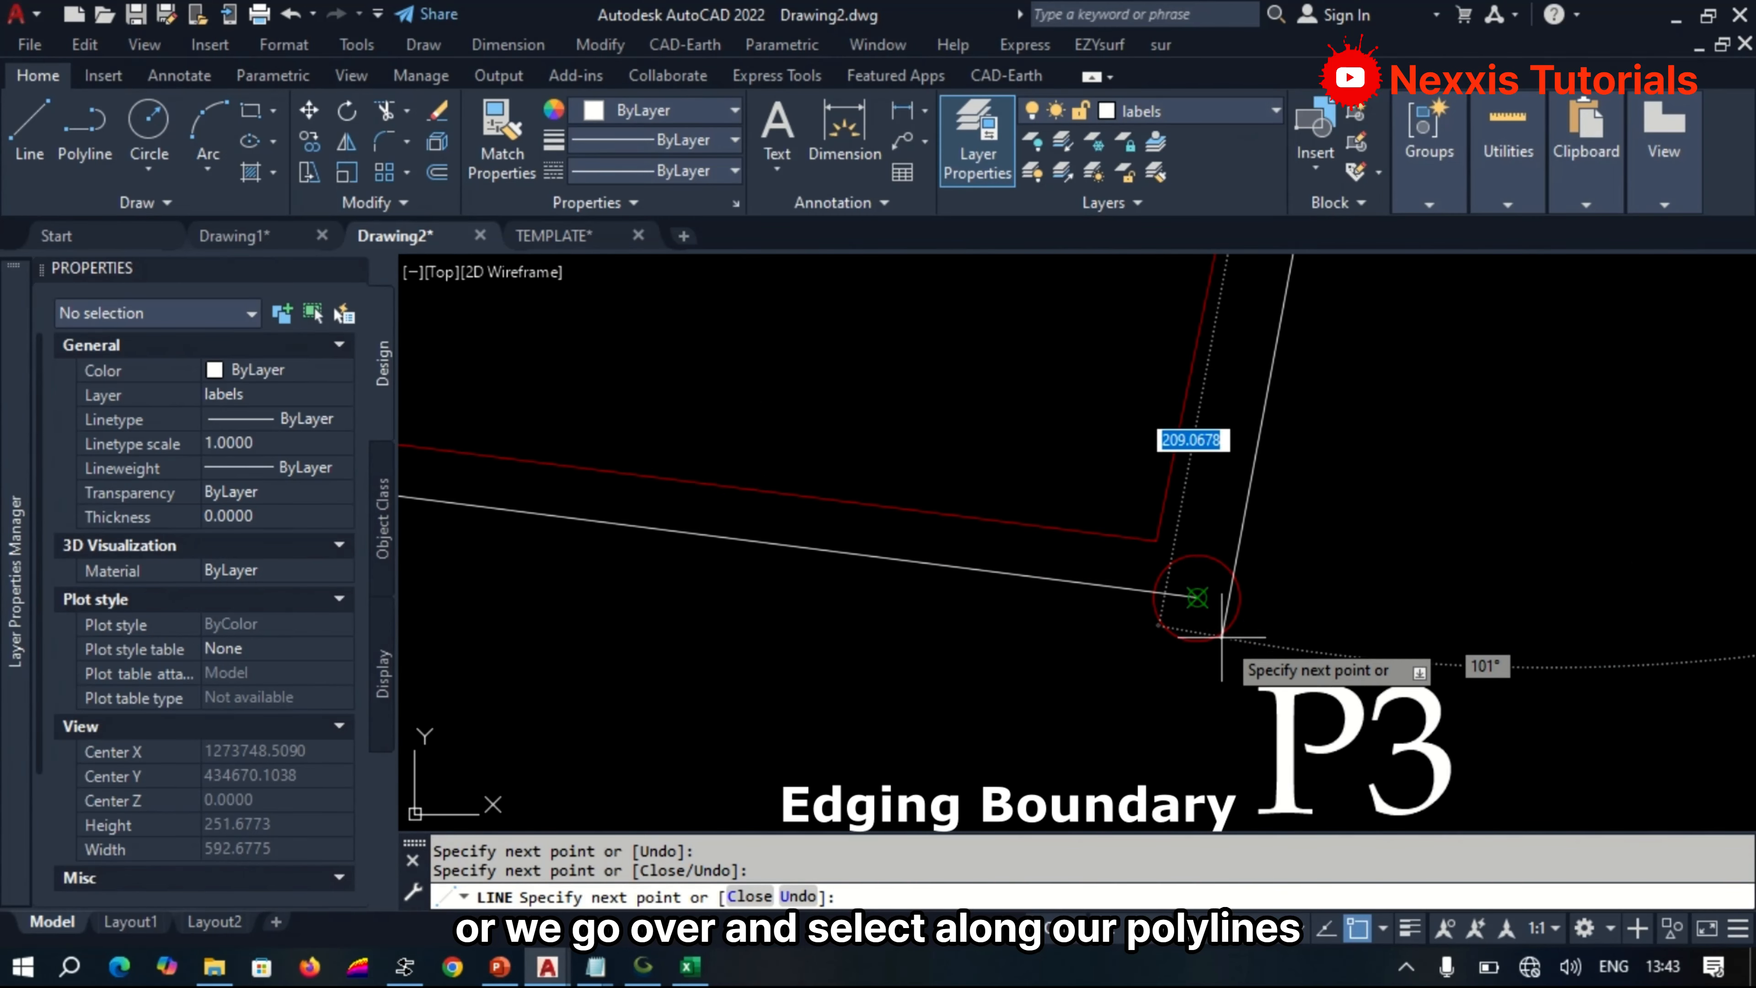
pyautogui.click(1196, 596)
pyautogui.press('Return')
pyautogui.scroll(-6, 1092, 651)
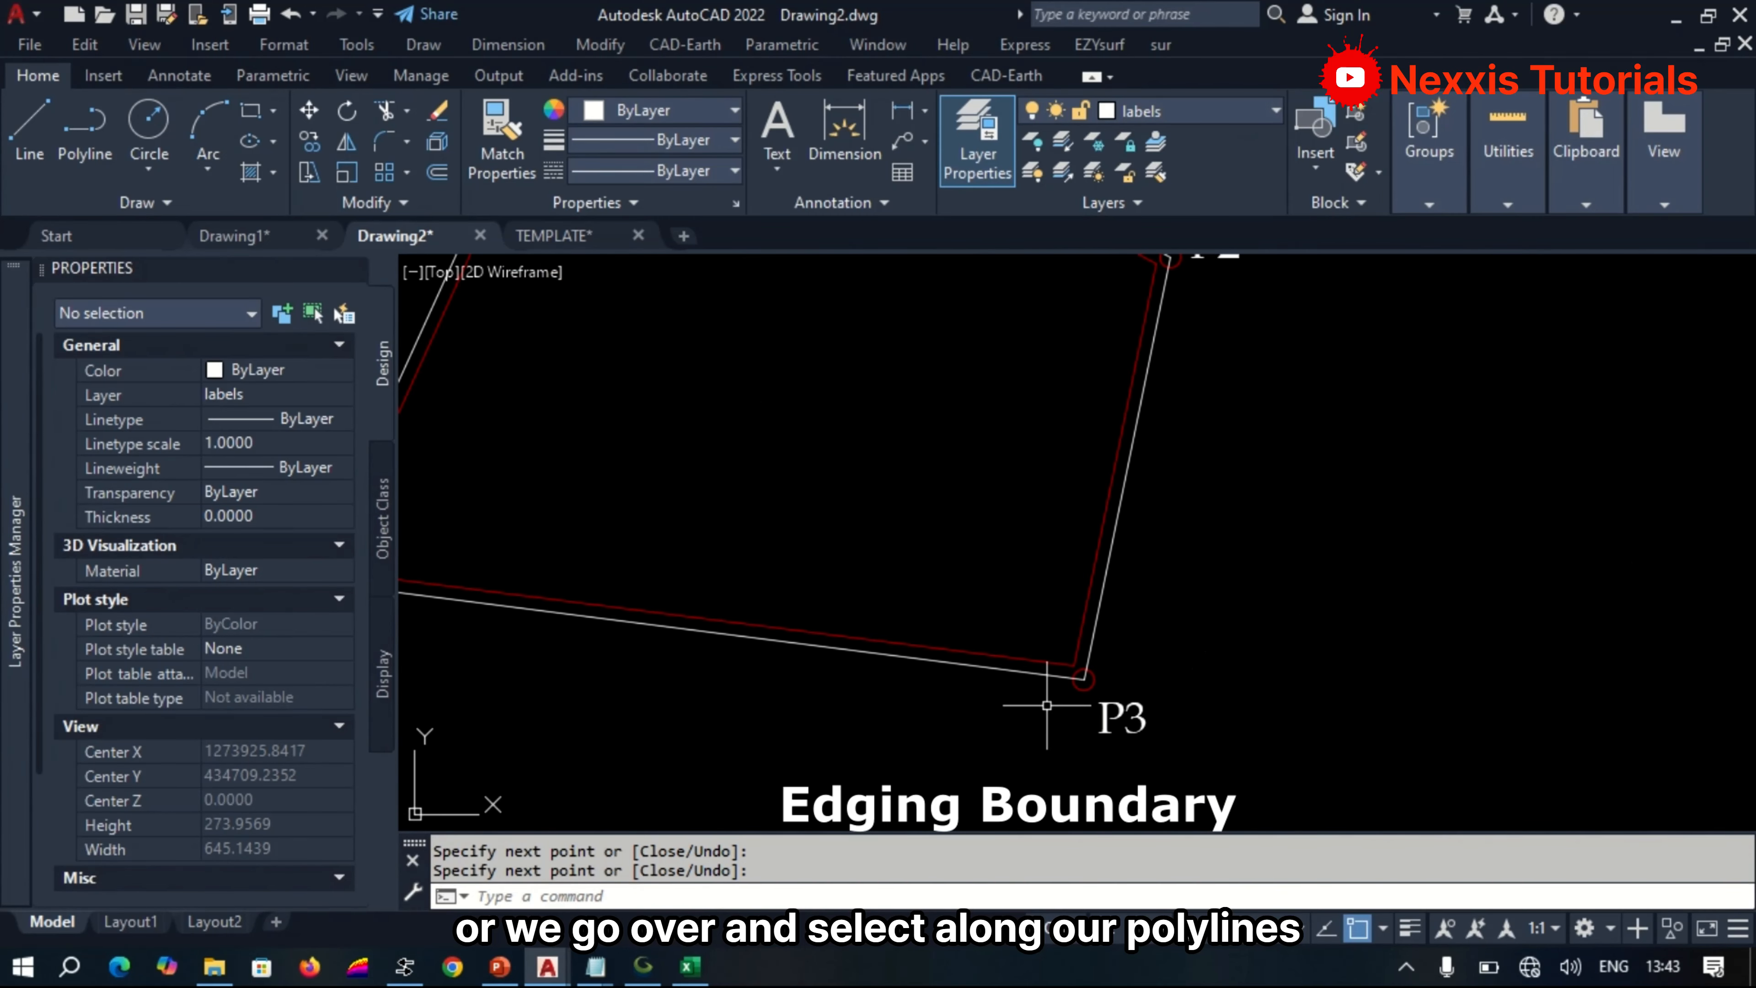
# Run the sur extension's Bearing and Distance(m) command with LR format, text height 12 and no reversal of bearing direction.
pyautogui.scroll(3, 884, 681)
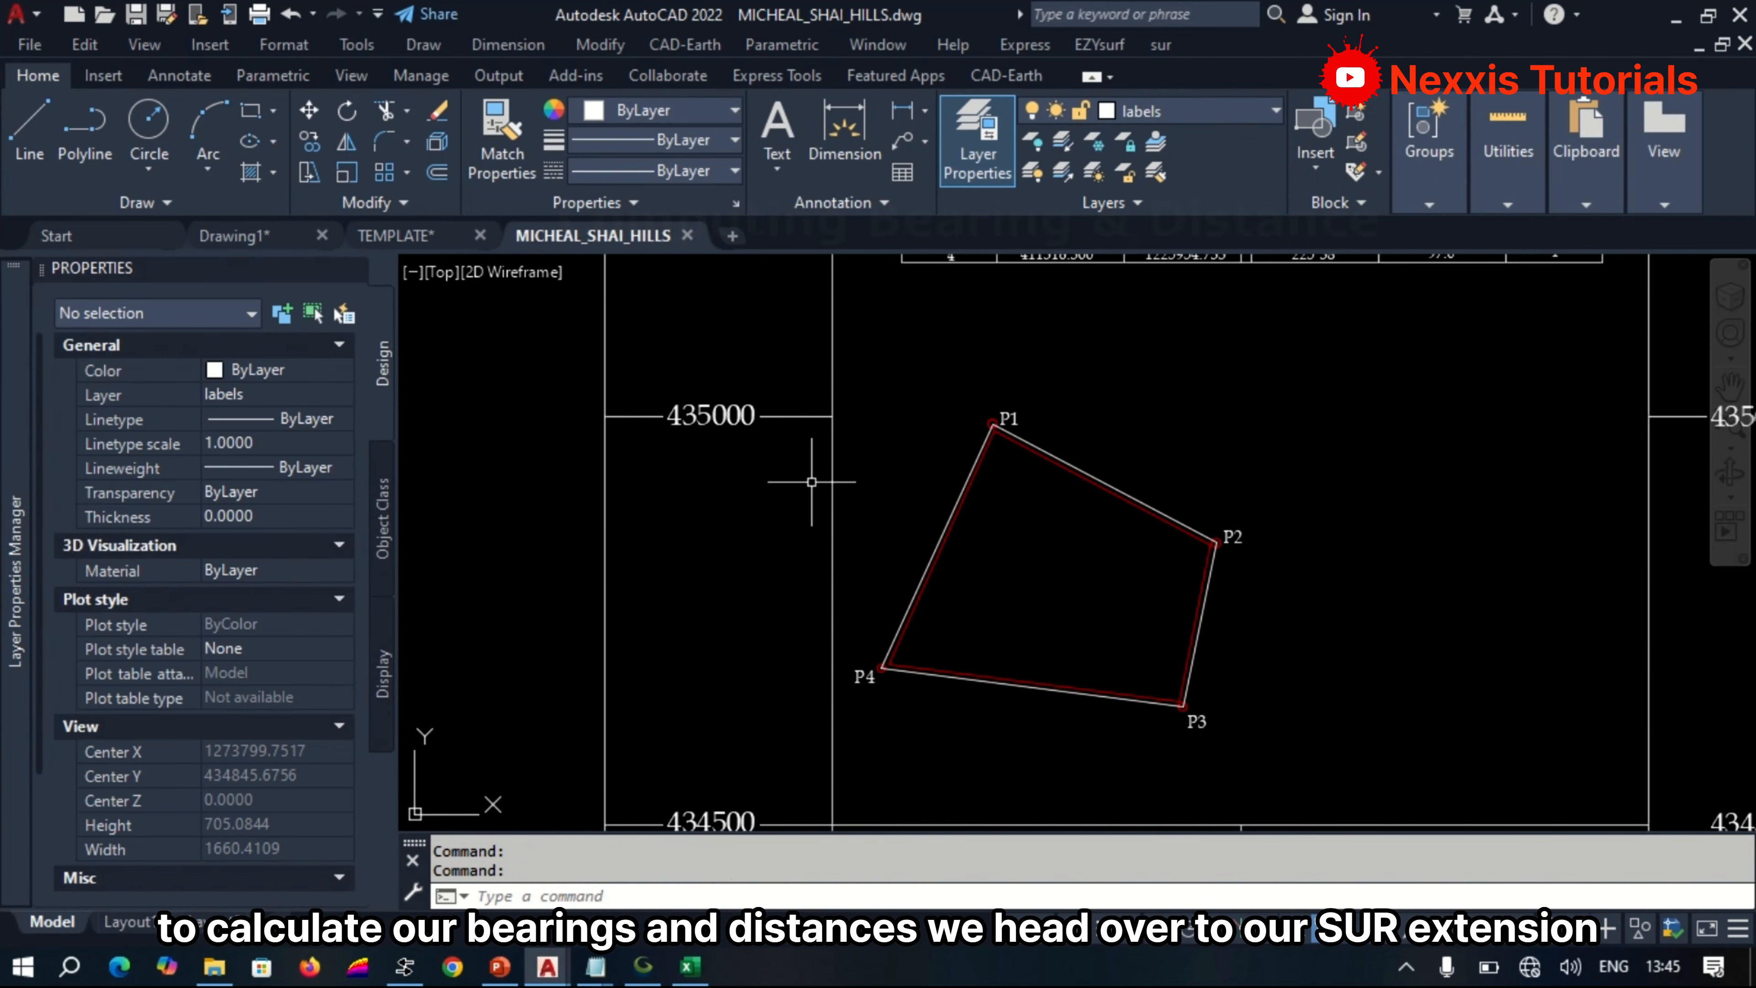
pyautogui.click(1160, 45)
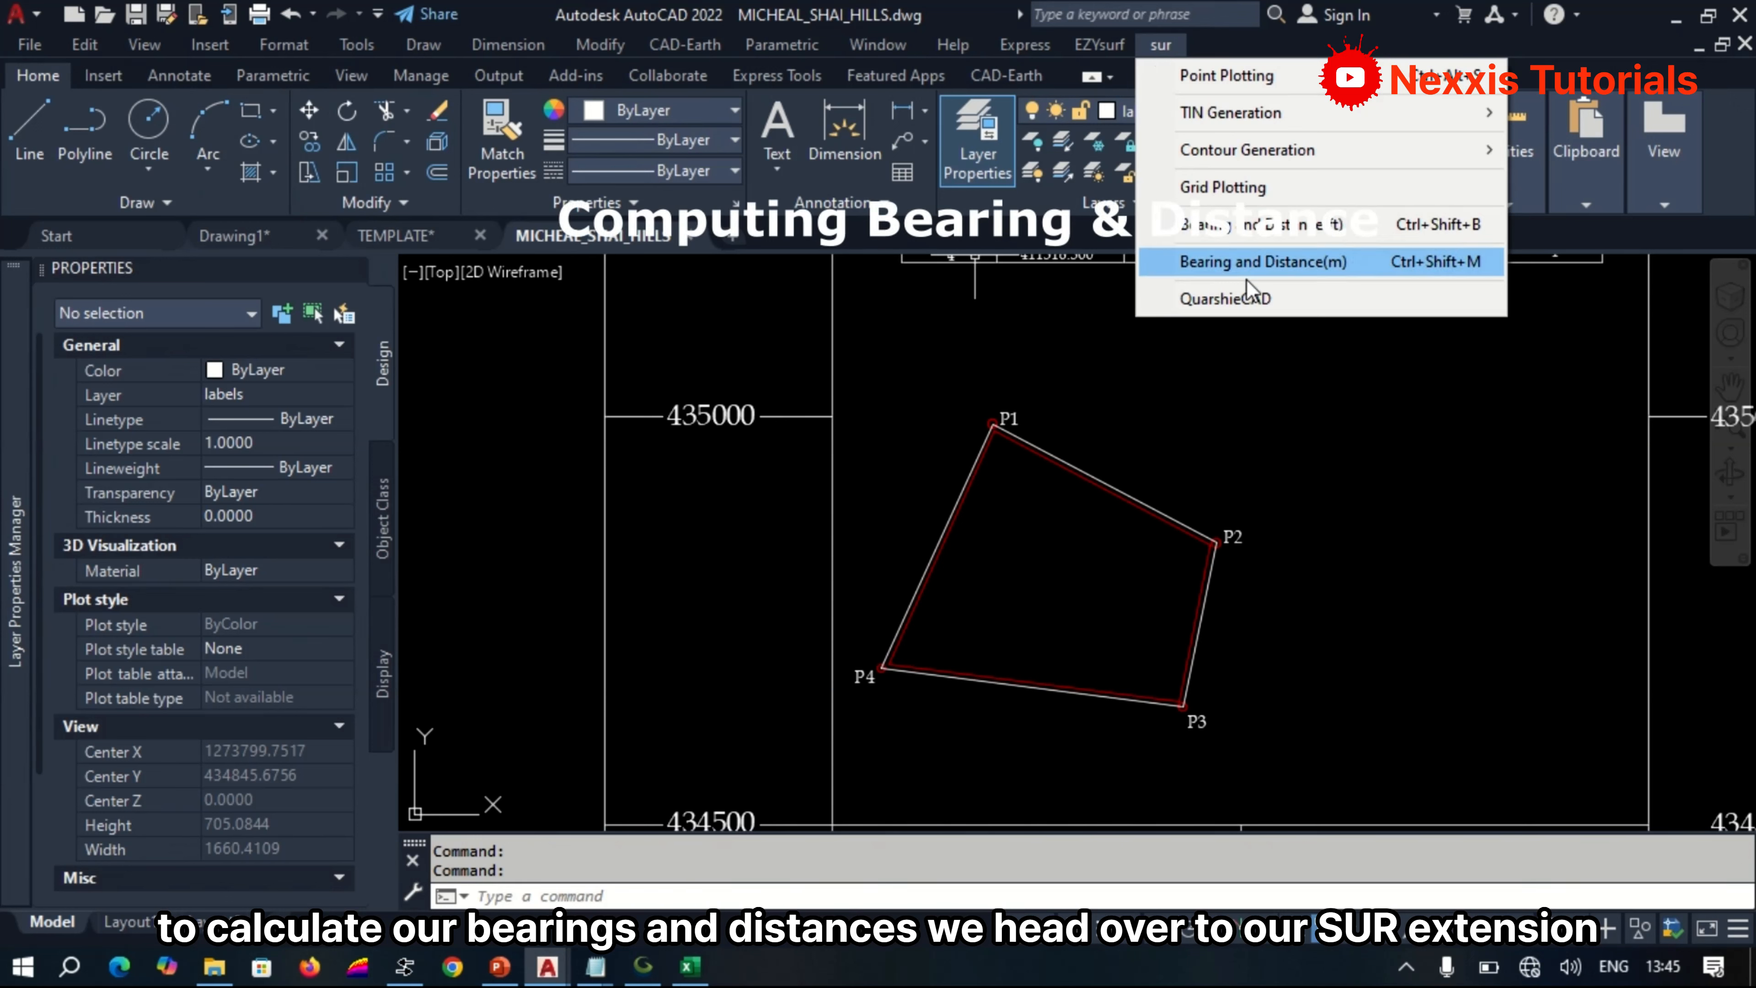
pyautogui.click(1254, 263)
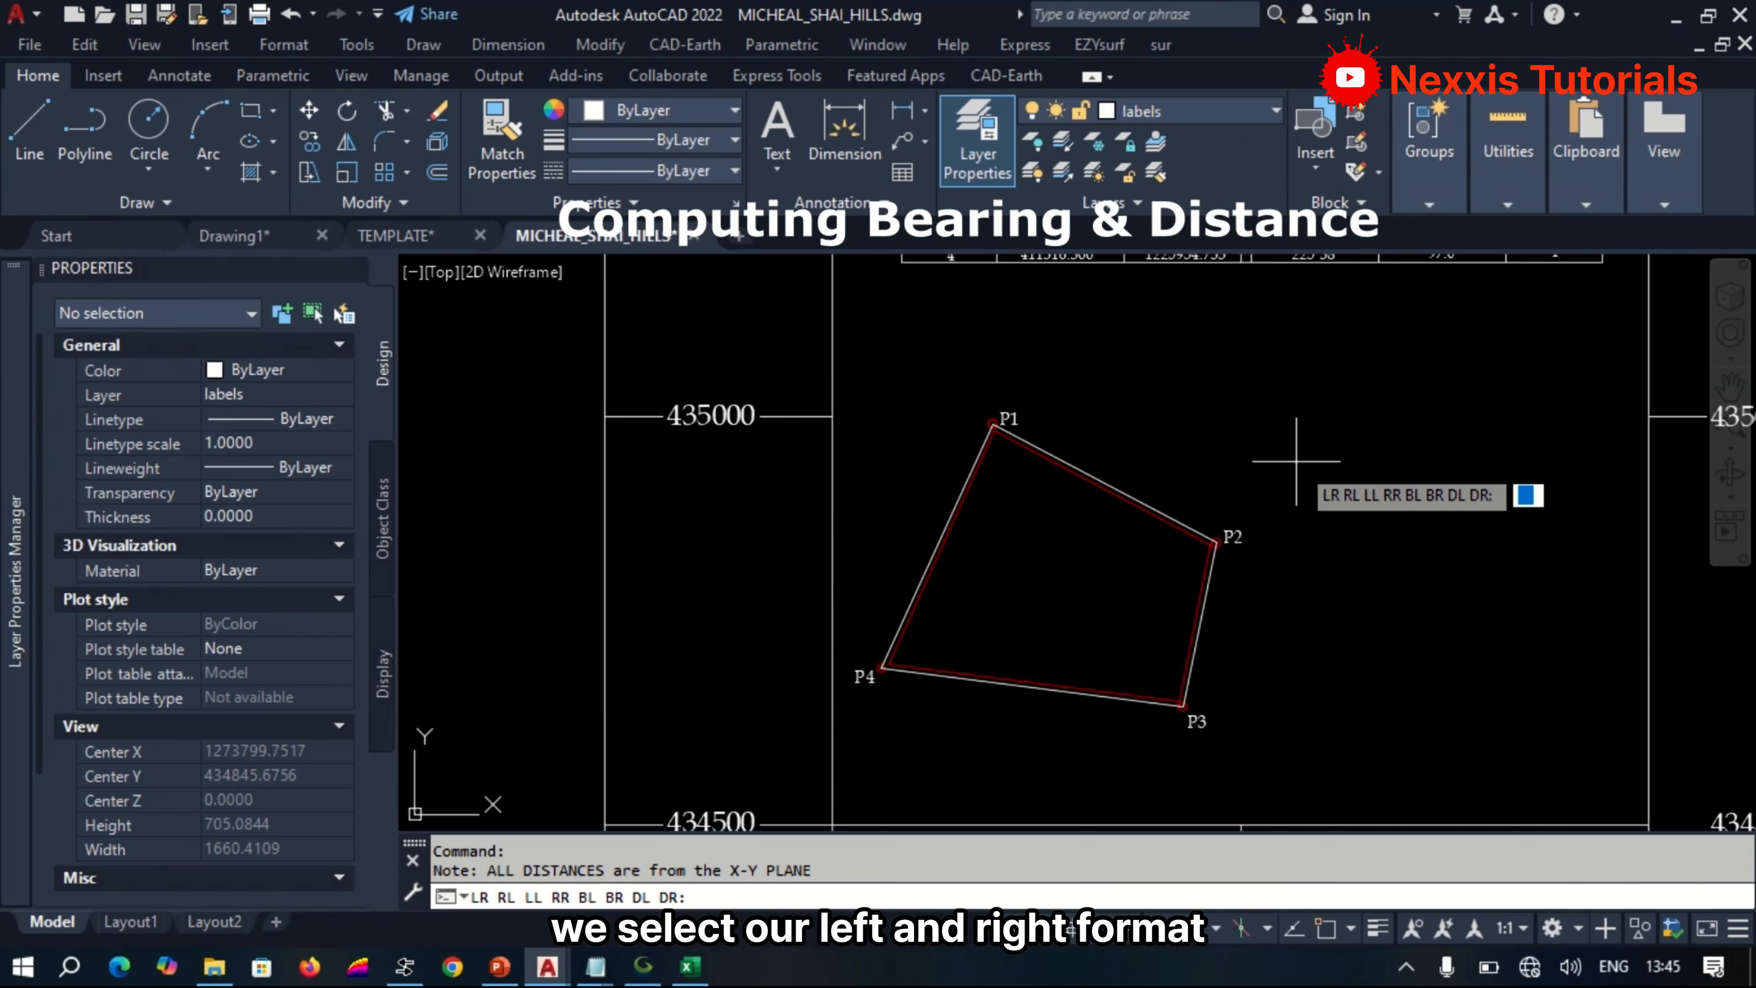
pyautogui.write('LR')
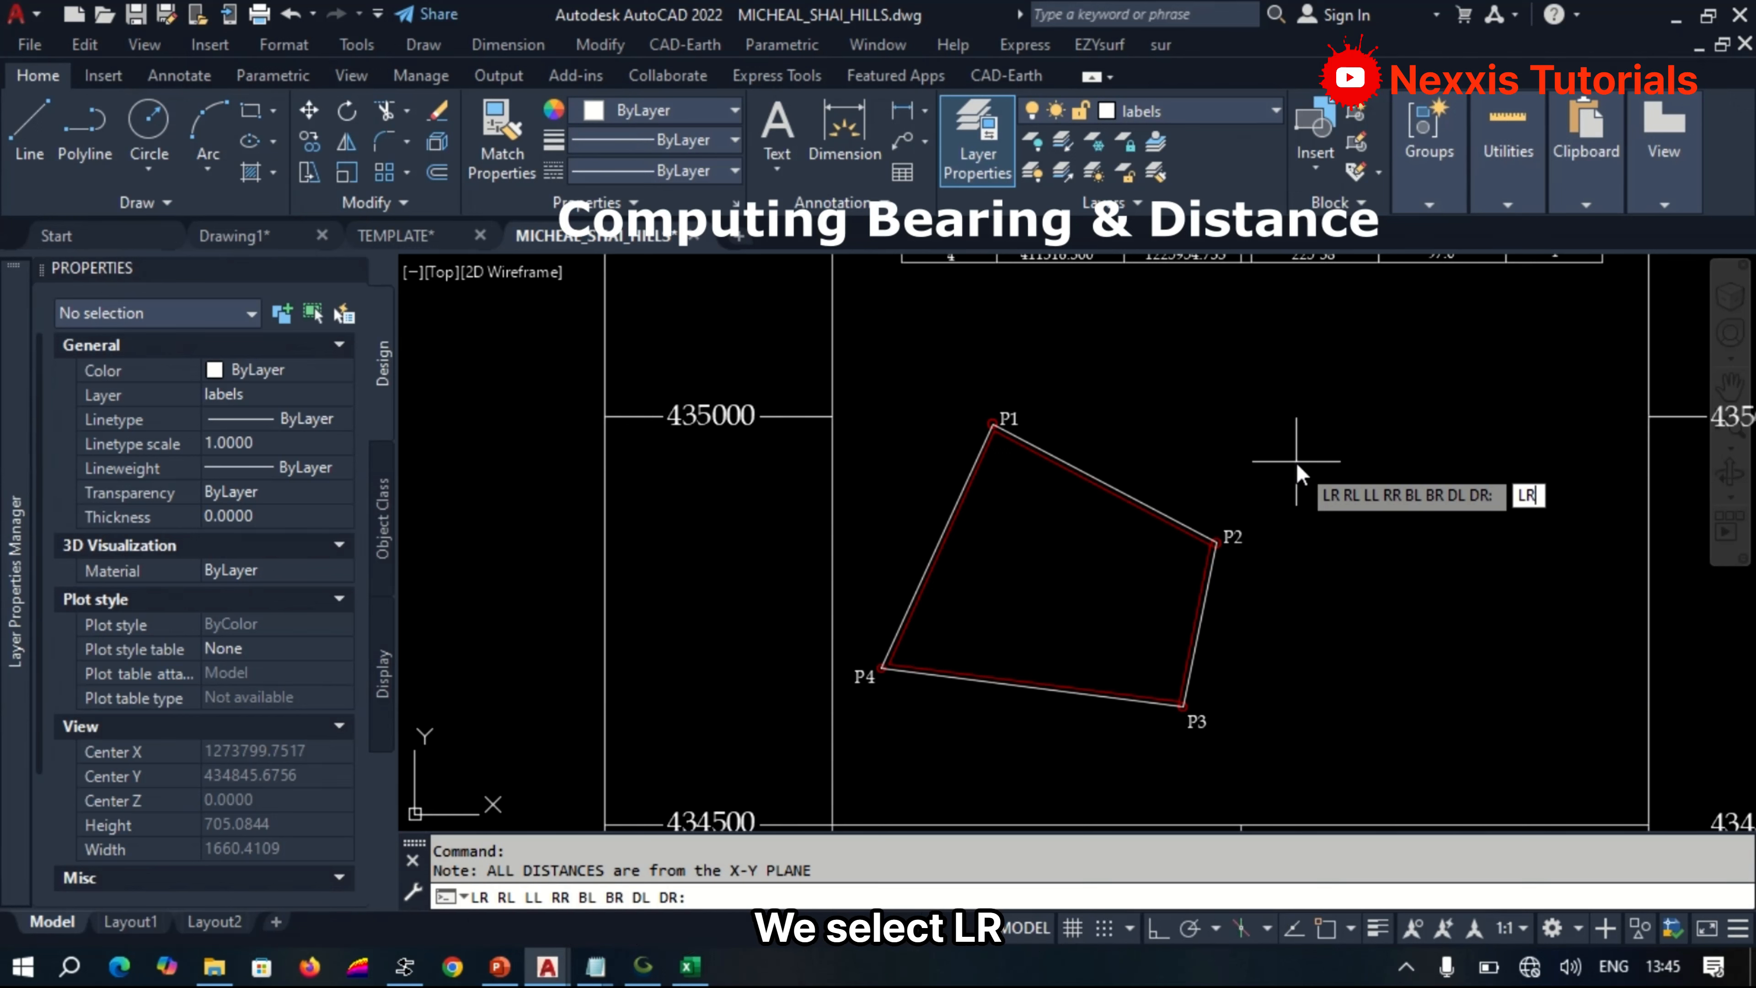
pyautogui.press('space')
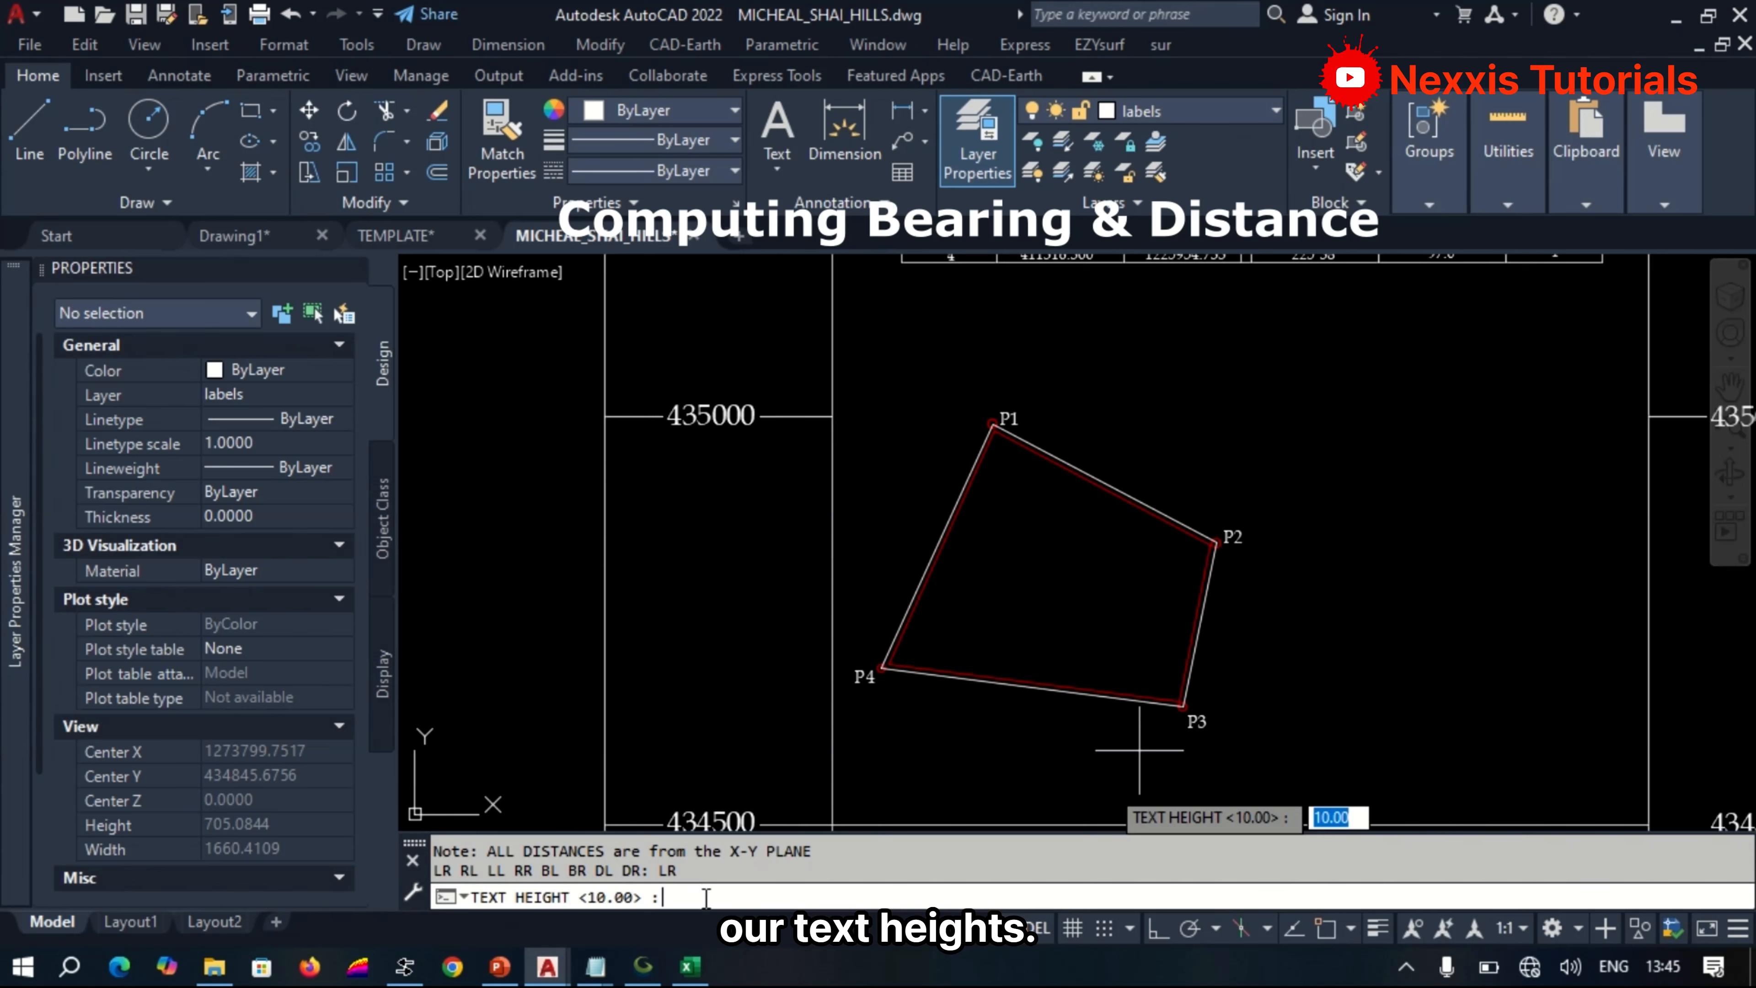
pyautogui.write('12')
pyautogui.press('Return')
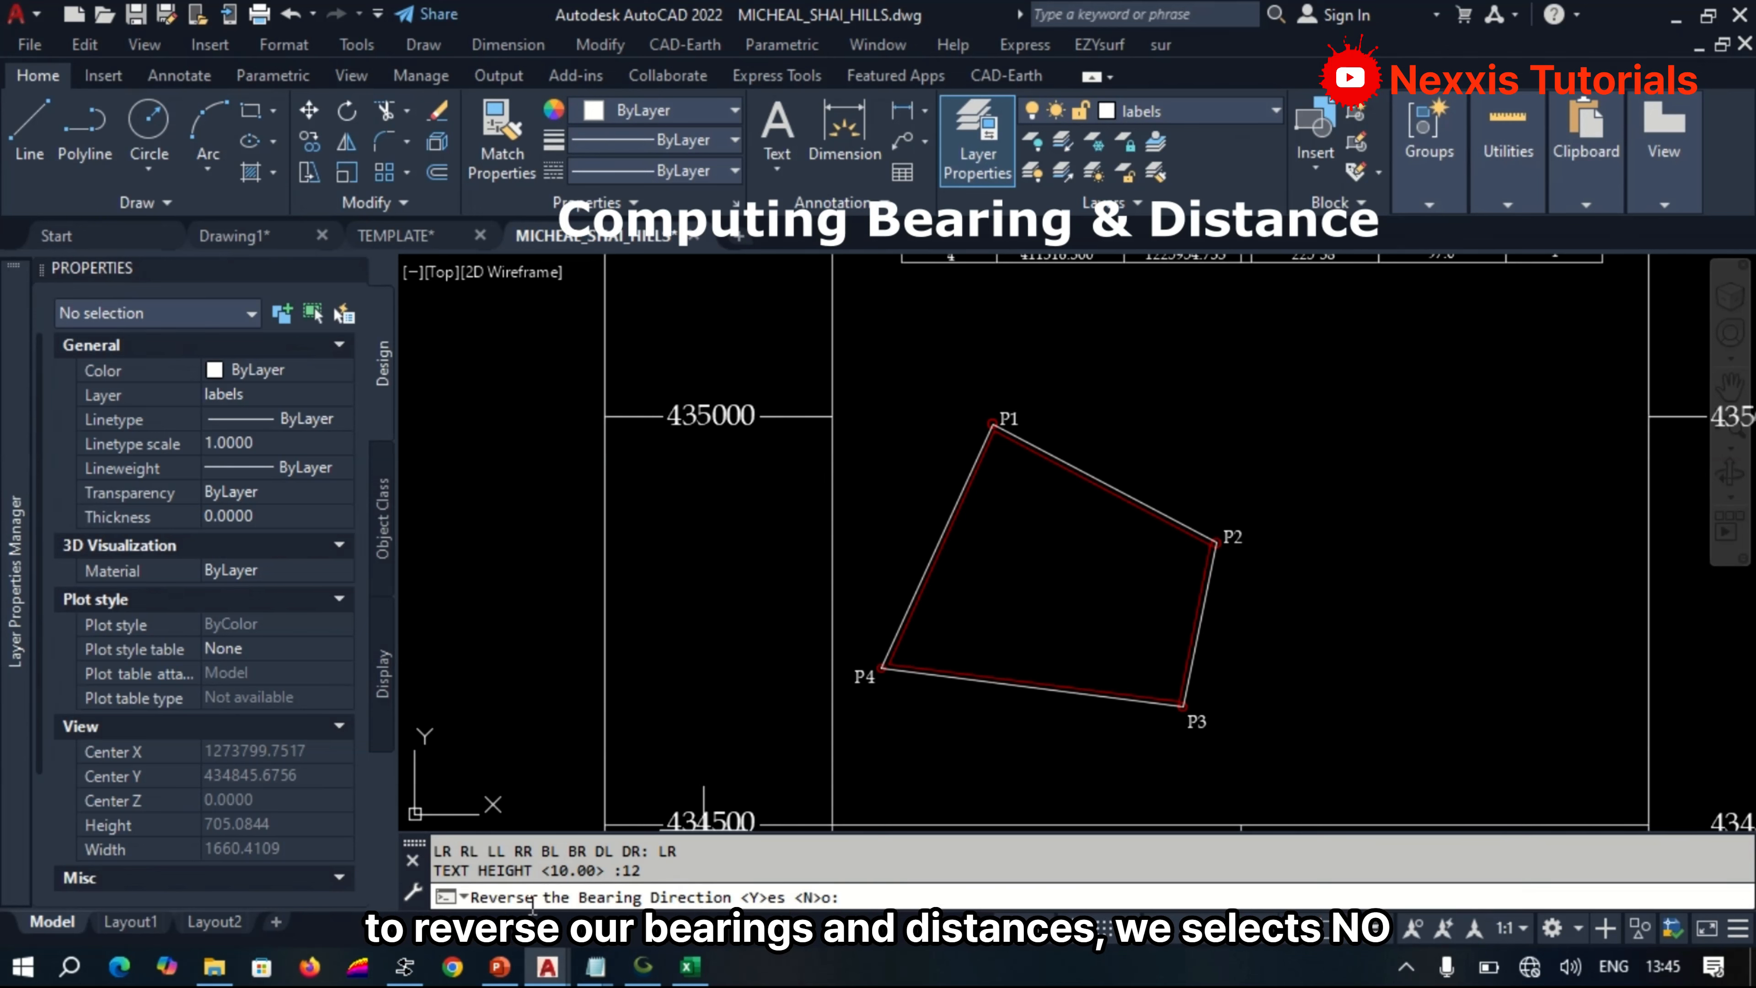
pyautogui.write('N')
pyautogui.press('Return')
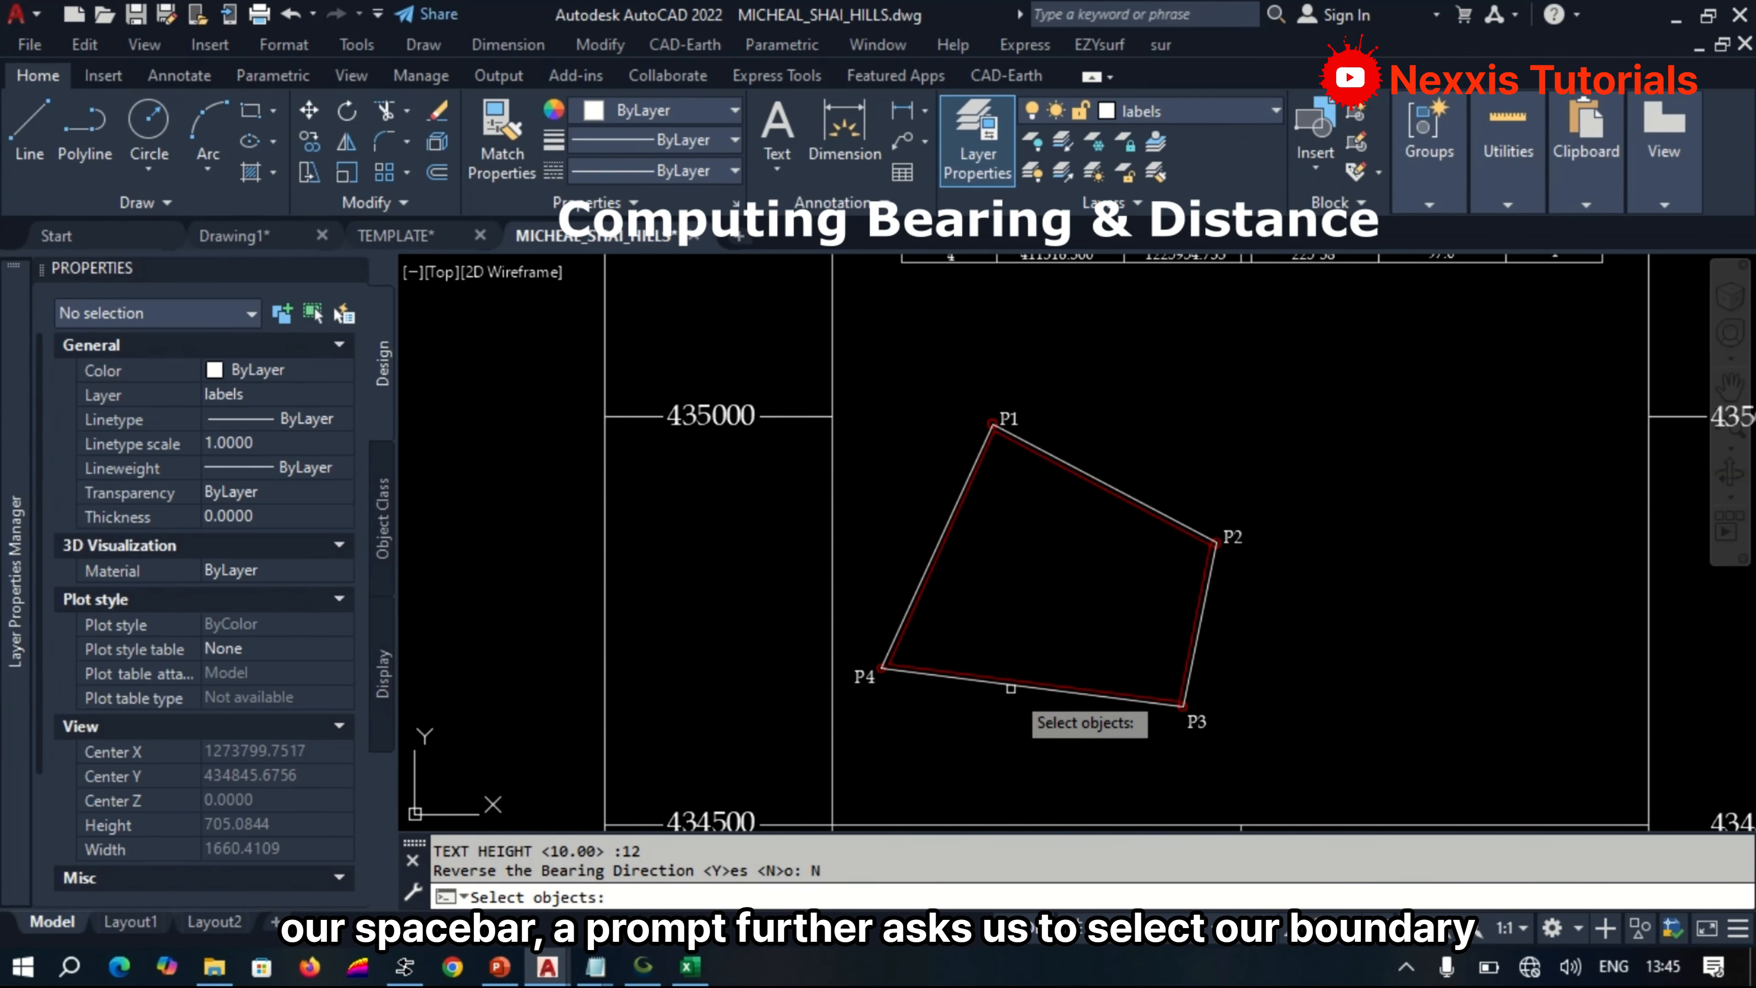
# Select the four white boundary lines P3–P4, P4–P1, P1–P2 and P2–P3 and generate their bearing and distance labels.
pyautogui.scroll(4, 1010, 688)
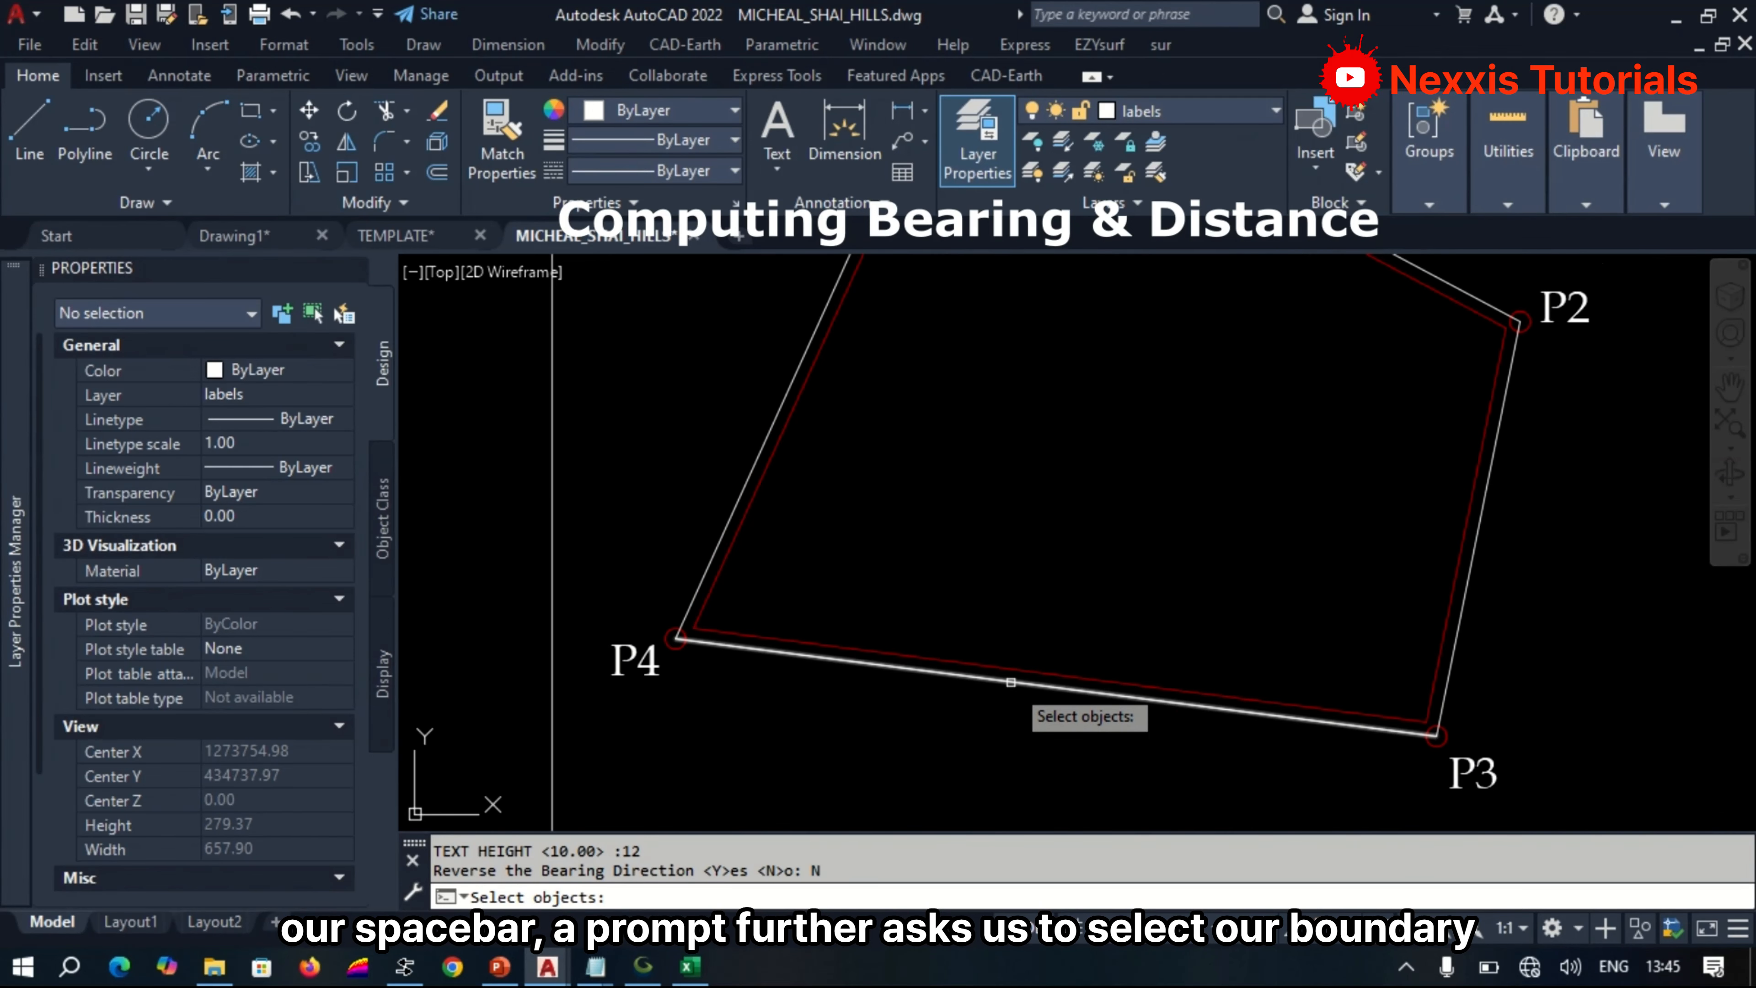
pyautogui.click(1011, 683)
pyautogui.scroll(-4, 885, 702)
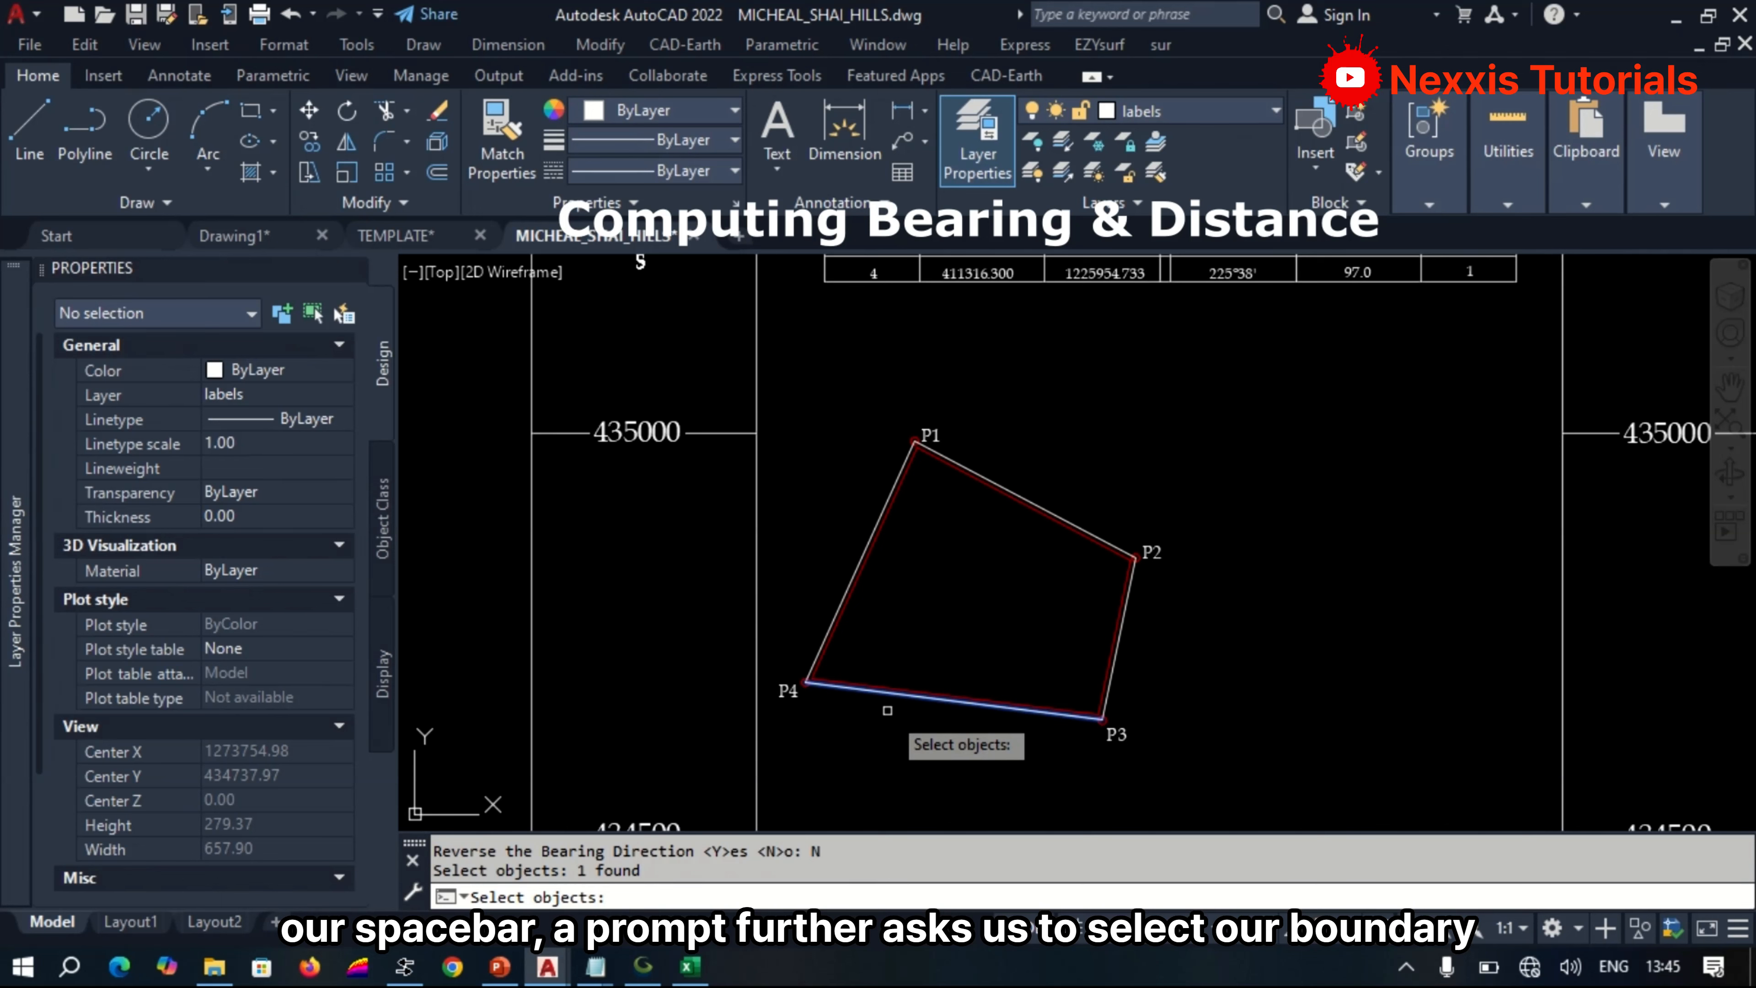
pyautogui.click(837, 601)
pyautogui.scroll(4, 988, 511)
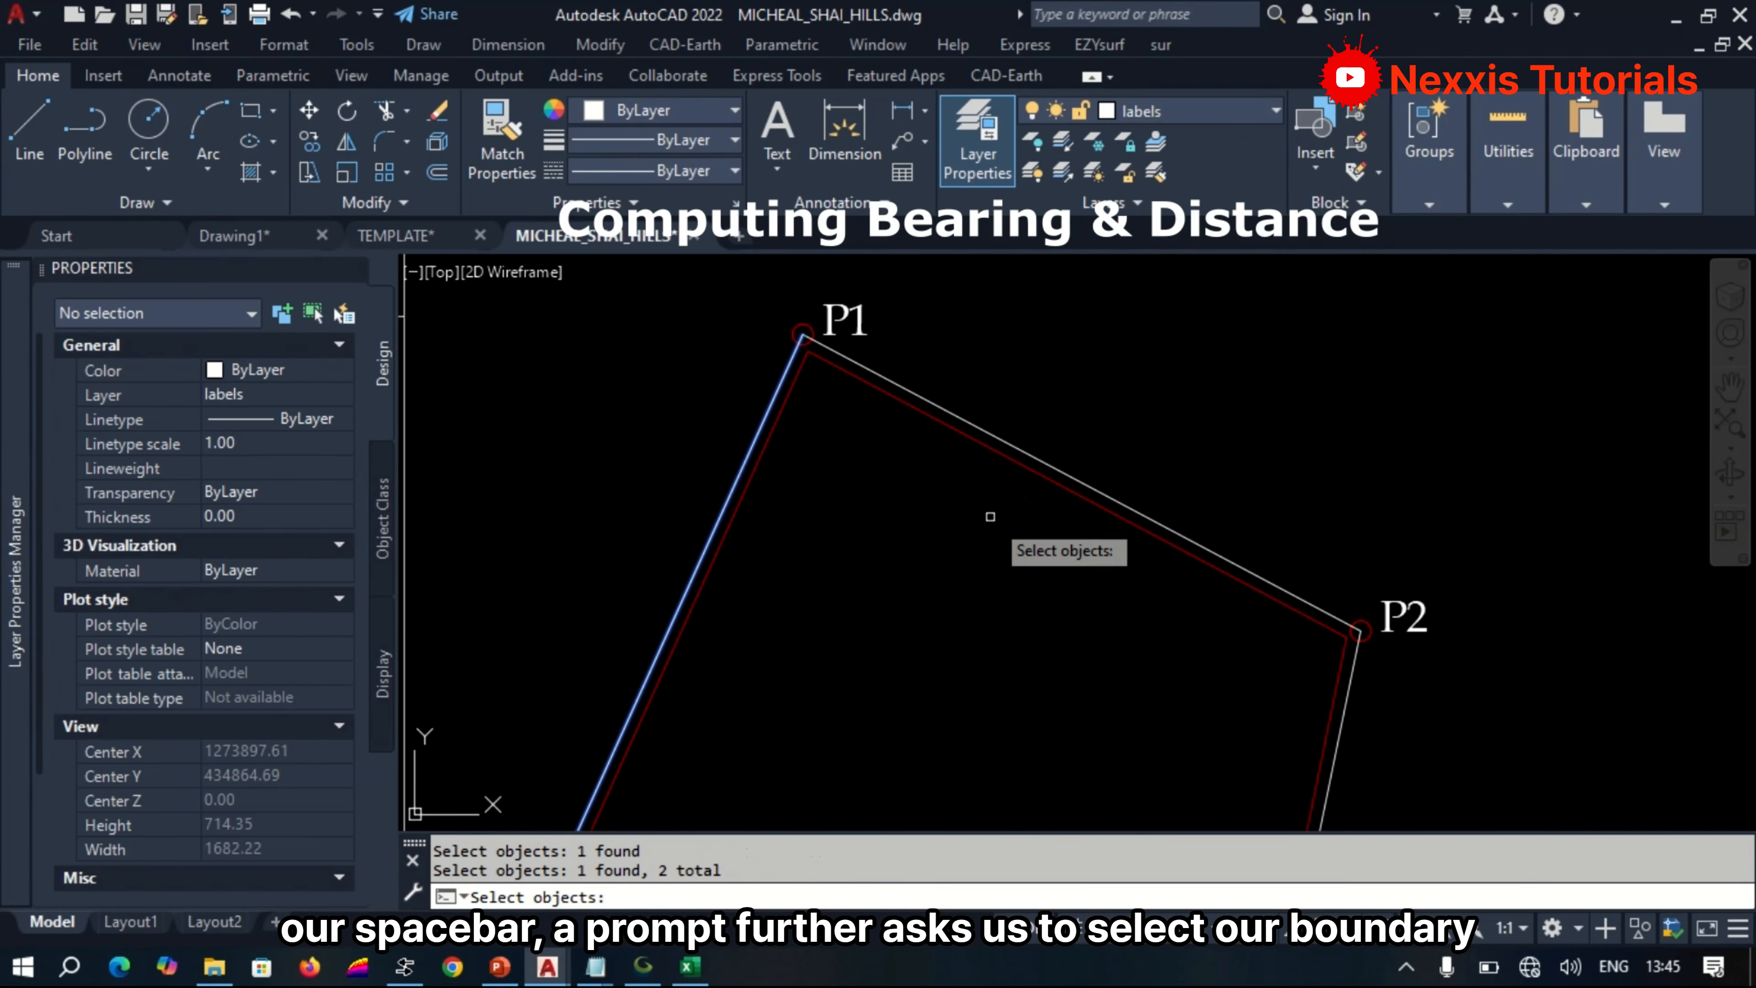
pyautogui.click(1051, 467)
pyautogui.scroll(-4, 1107, 401)
pyautogui.scroll(4, 1188, 561)
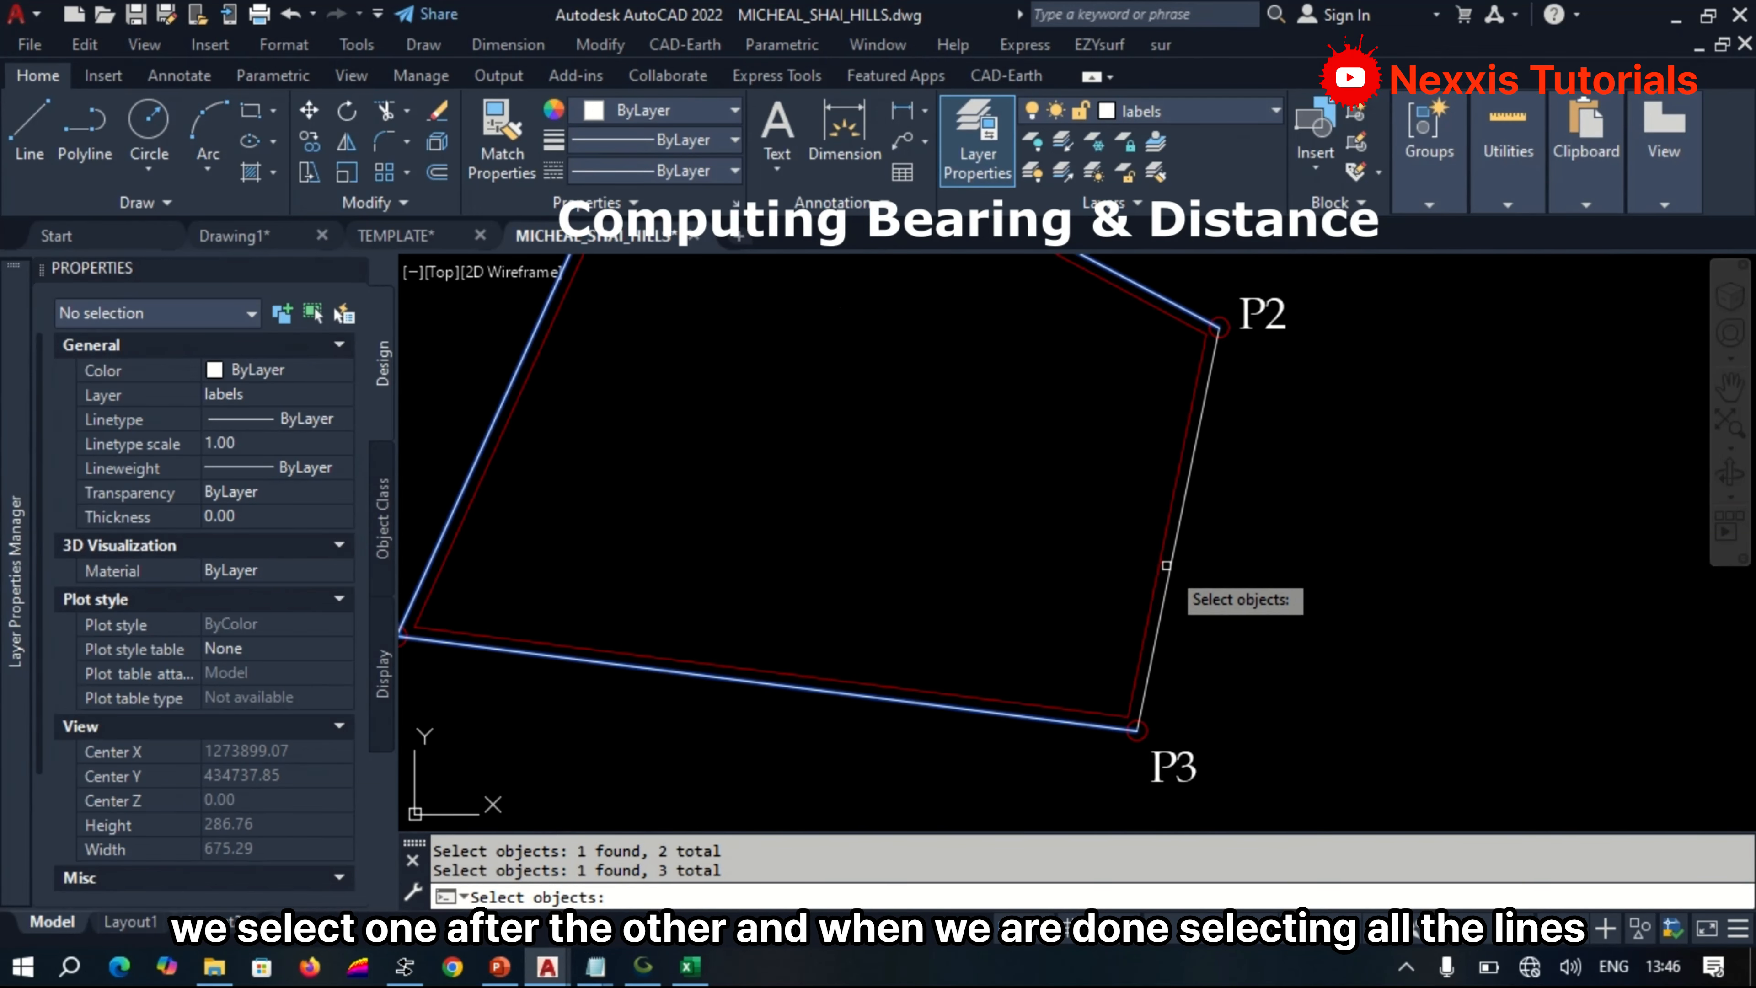
pyautogui.click(1166, 565)
pyautogui.scroll(-2, 795, 747)
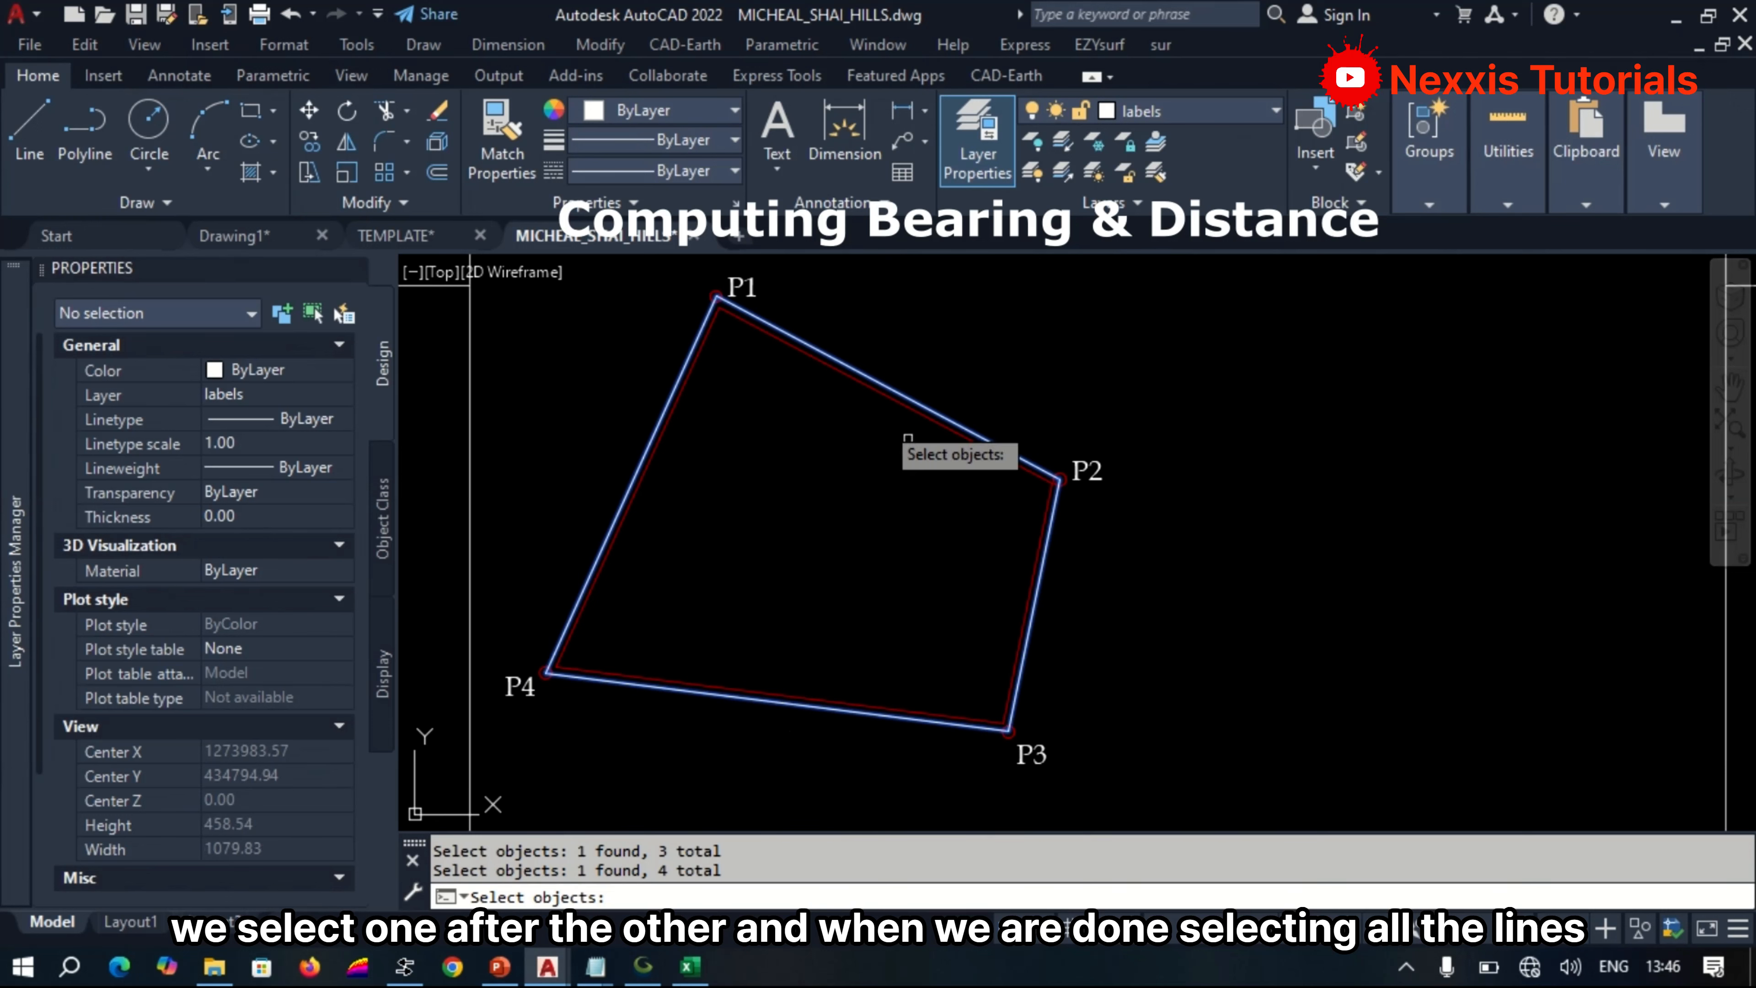
pyautogui.press('space')
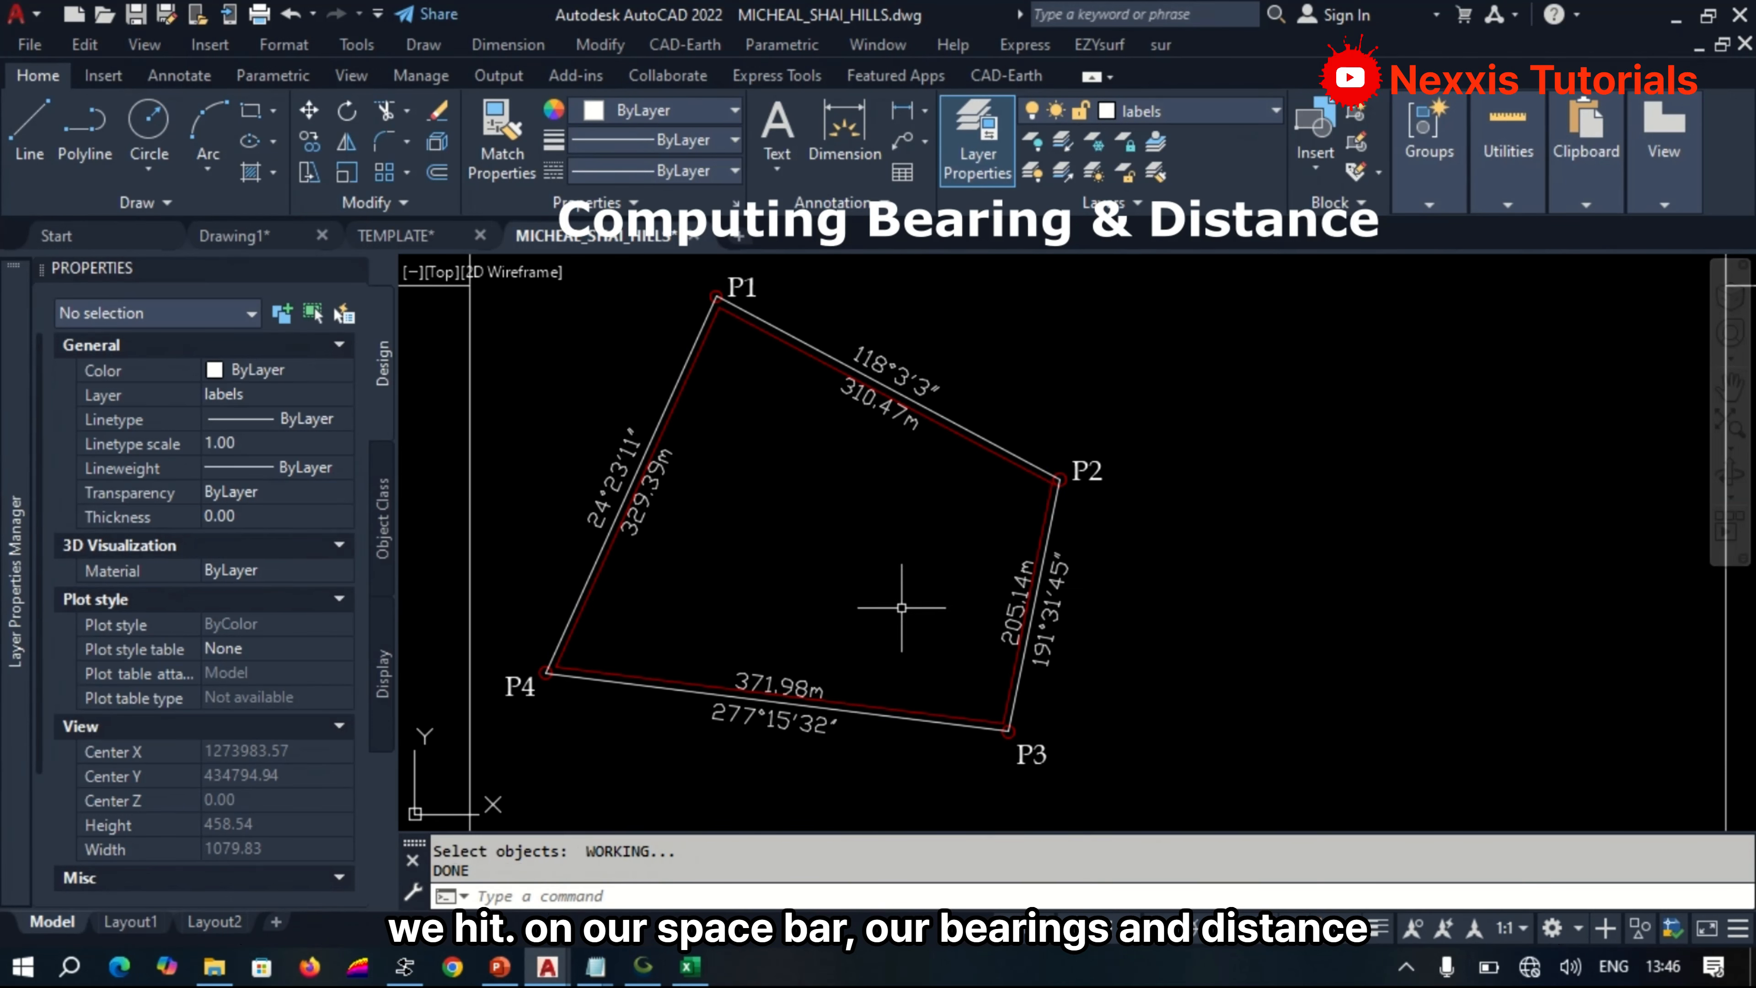
# Delete the extra vertical line between the N(Y) and BEARING columns of the coordinate table.
pyautogui.scroll(-4, 901, 607)
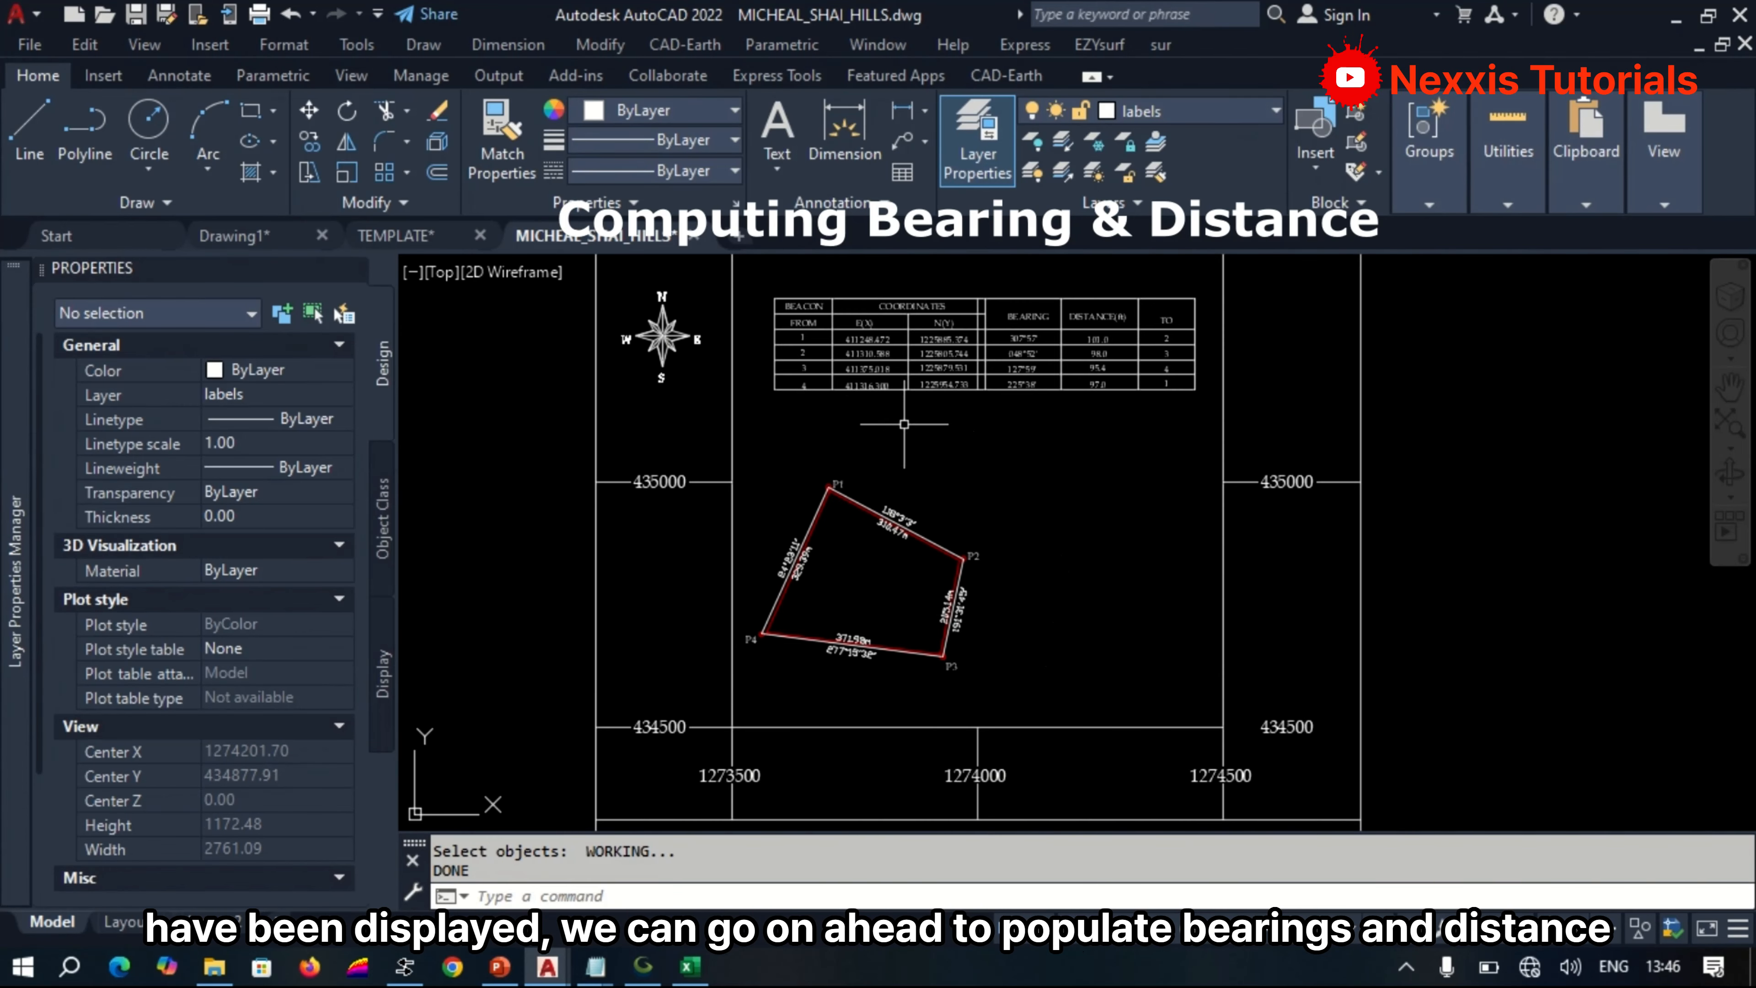
pyautogui.scroll(2, 900, 395)
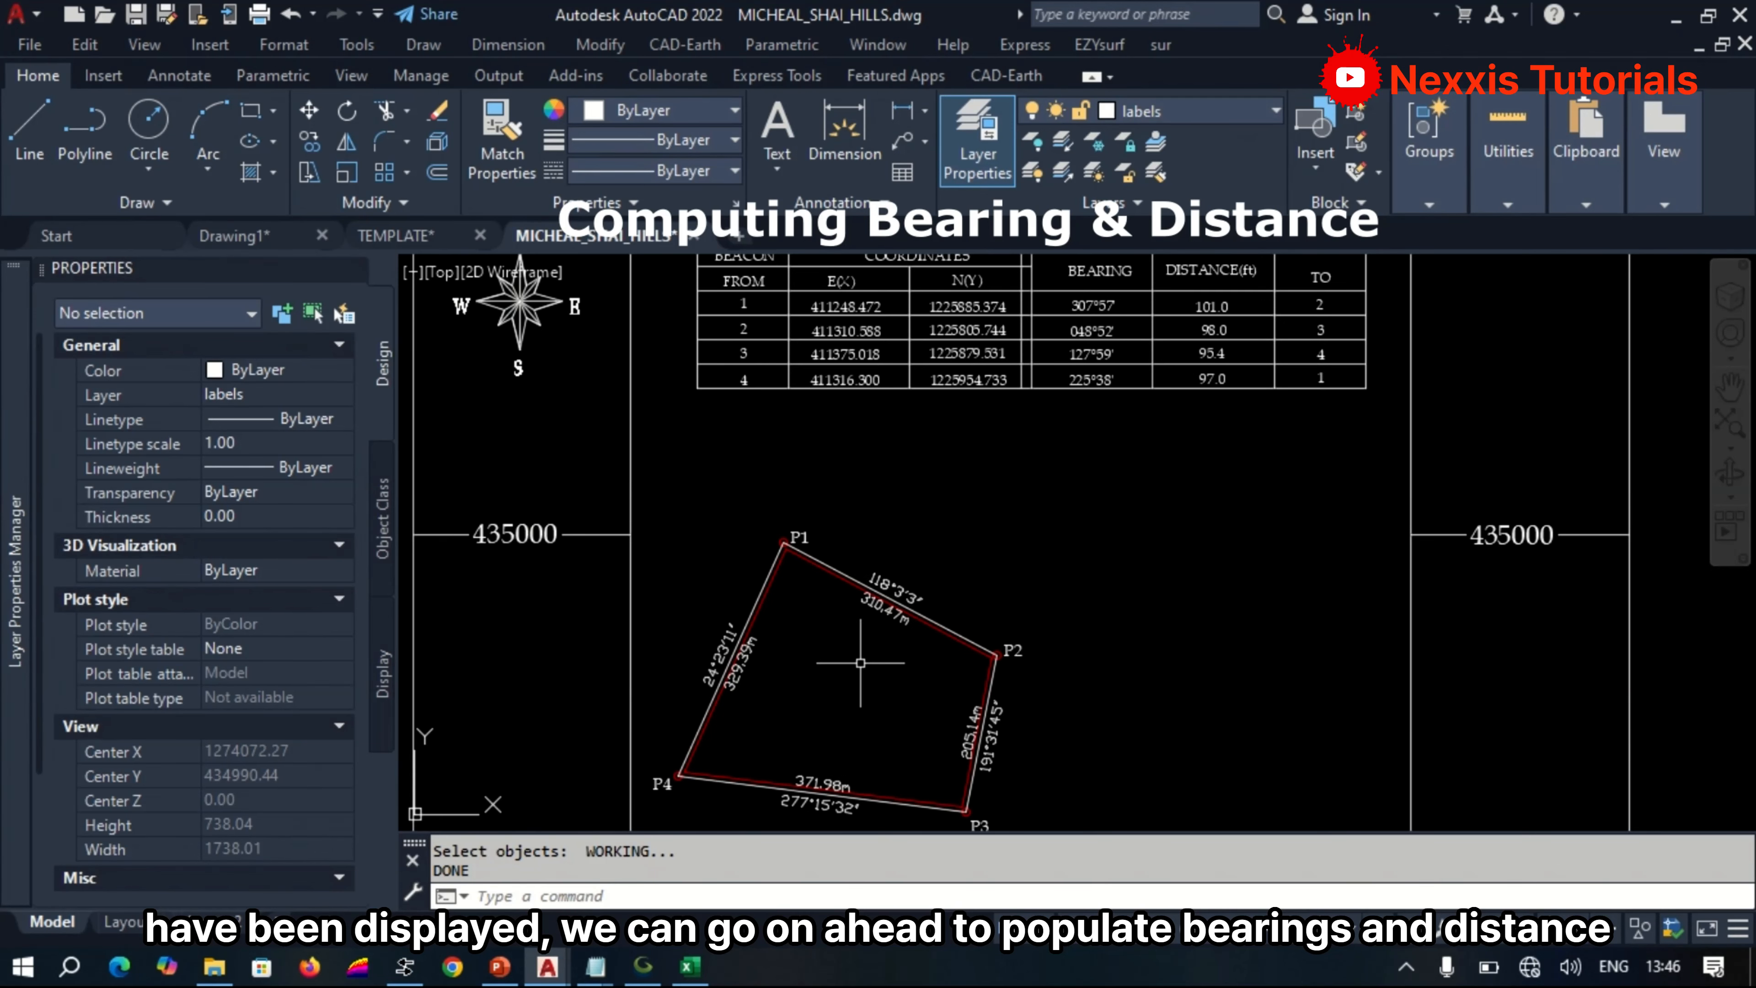
pyautogui.scroll(-2, 862, 662)
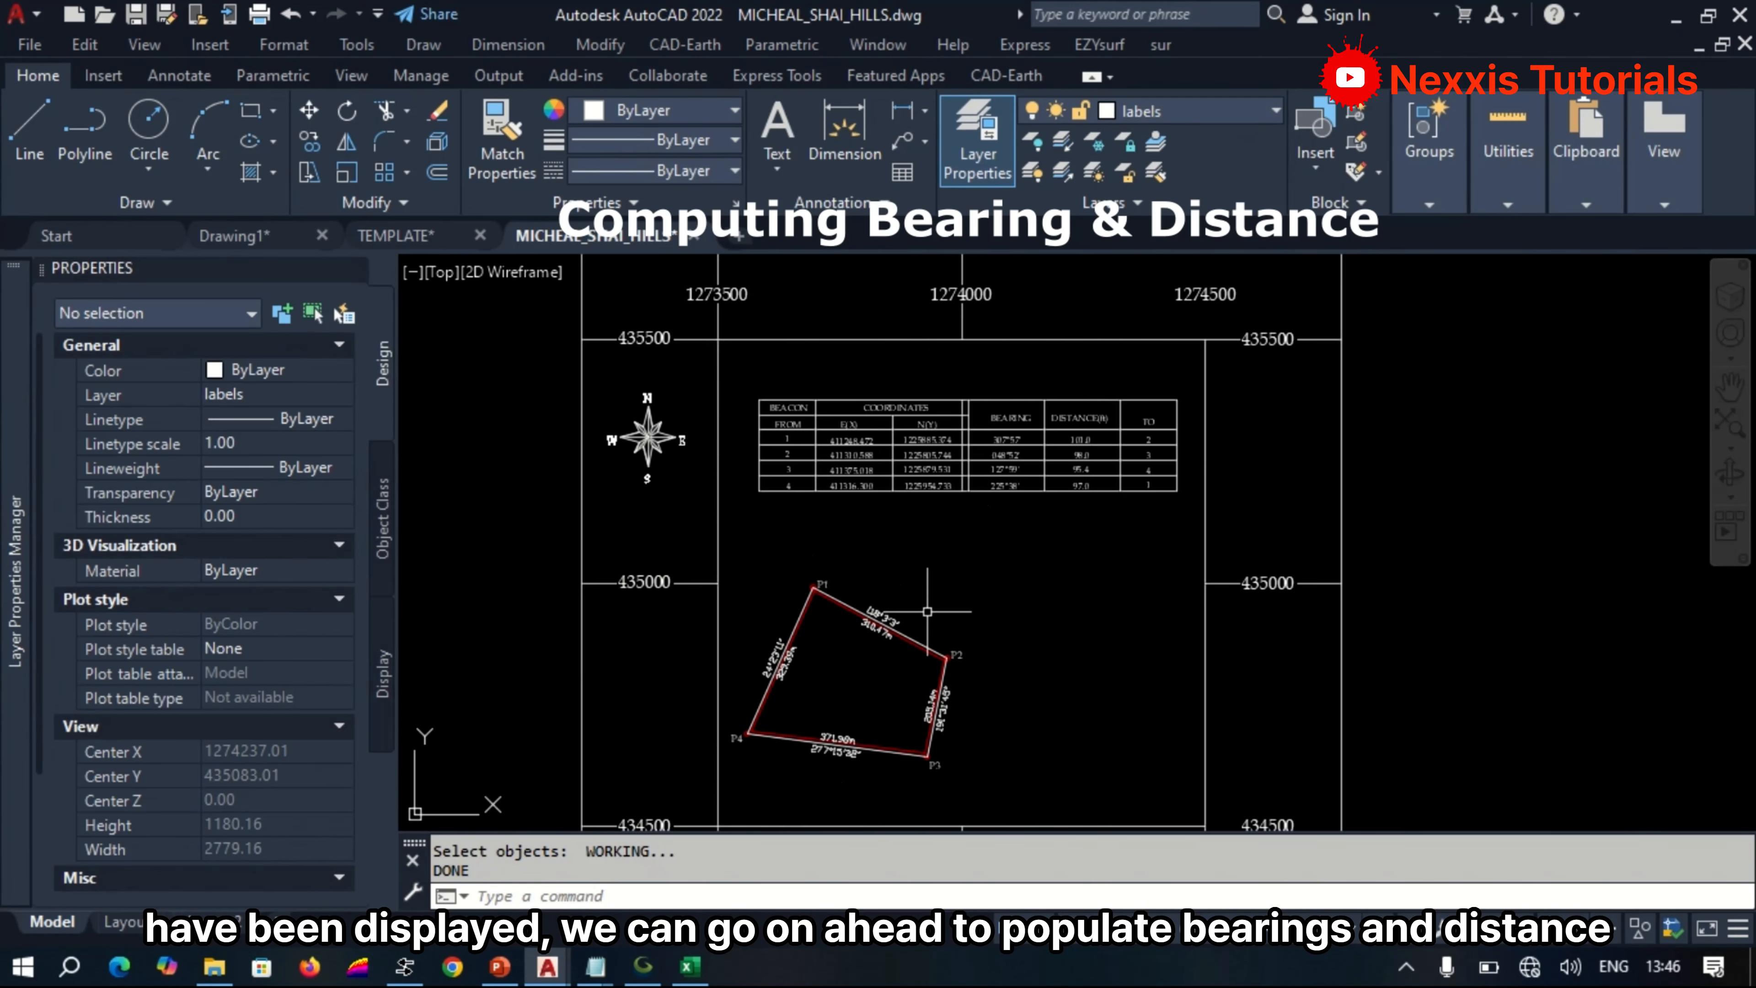
pyautogui.scroll(4, 879, 606)
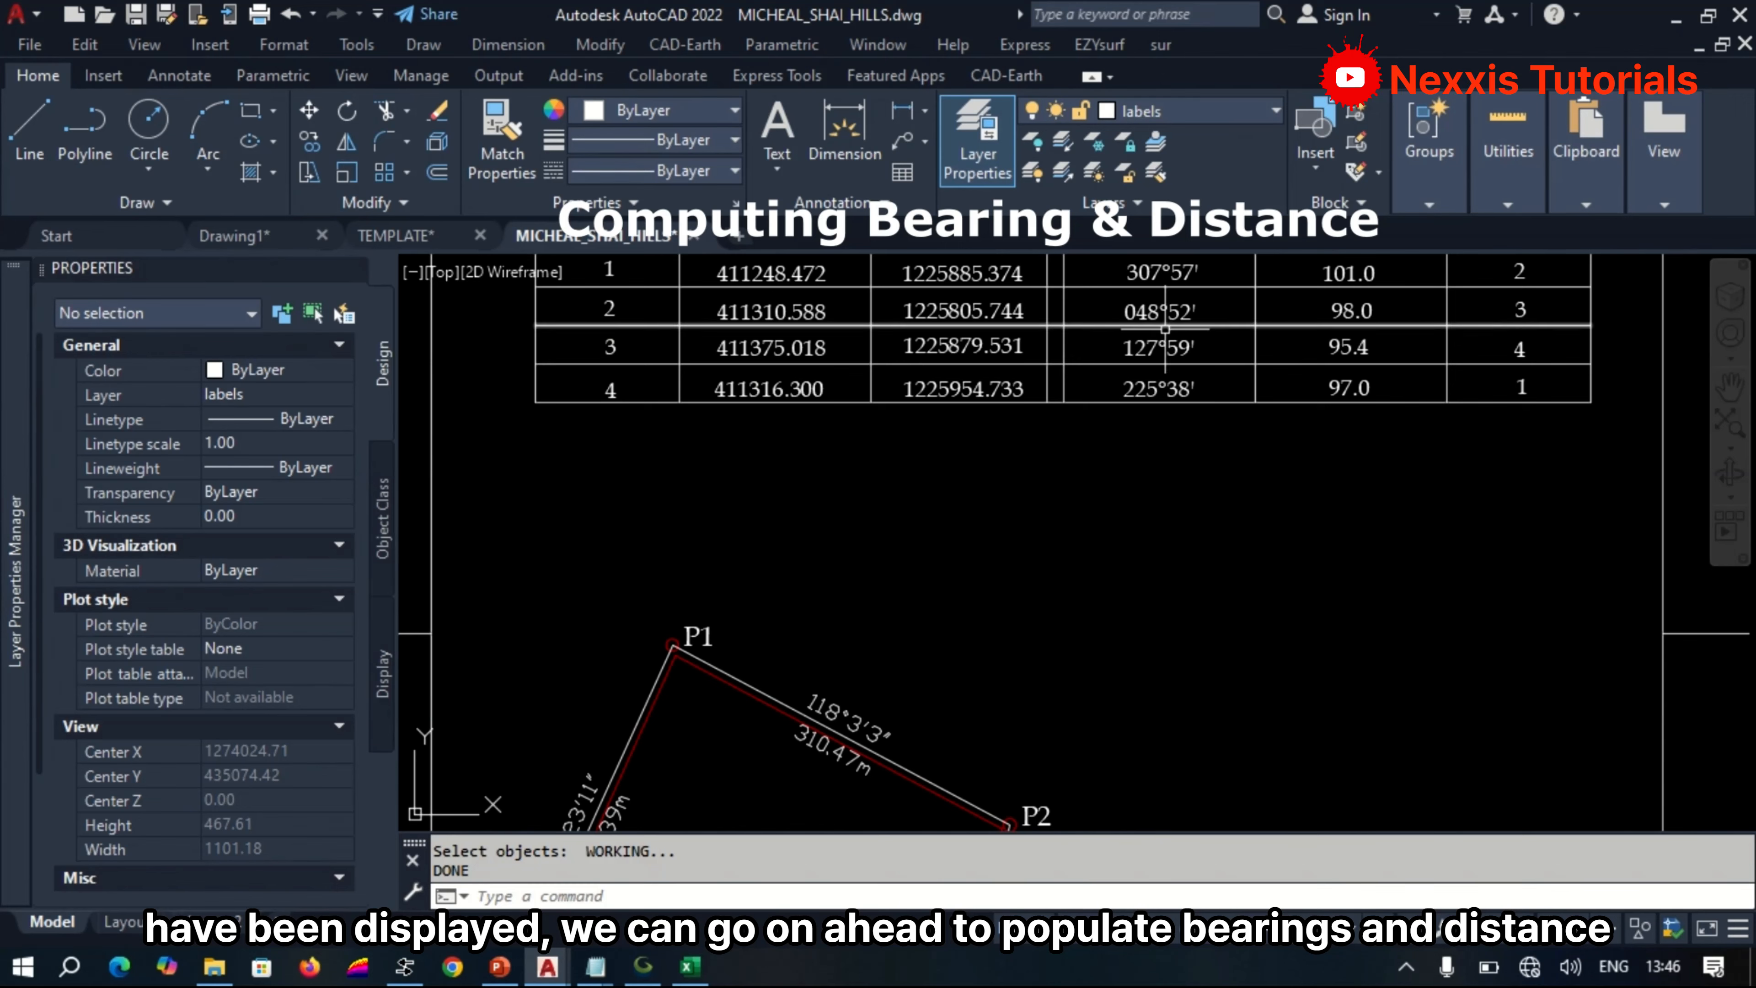
pyautogui.scroll(-2, 1022, 554)
pyautogui.scroll(2, 1101, 347)
pyautogui.click(1002, 398)
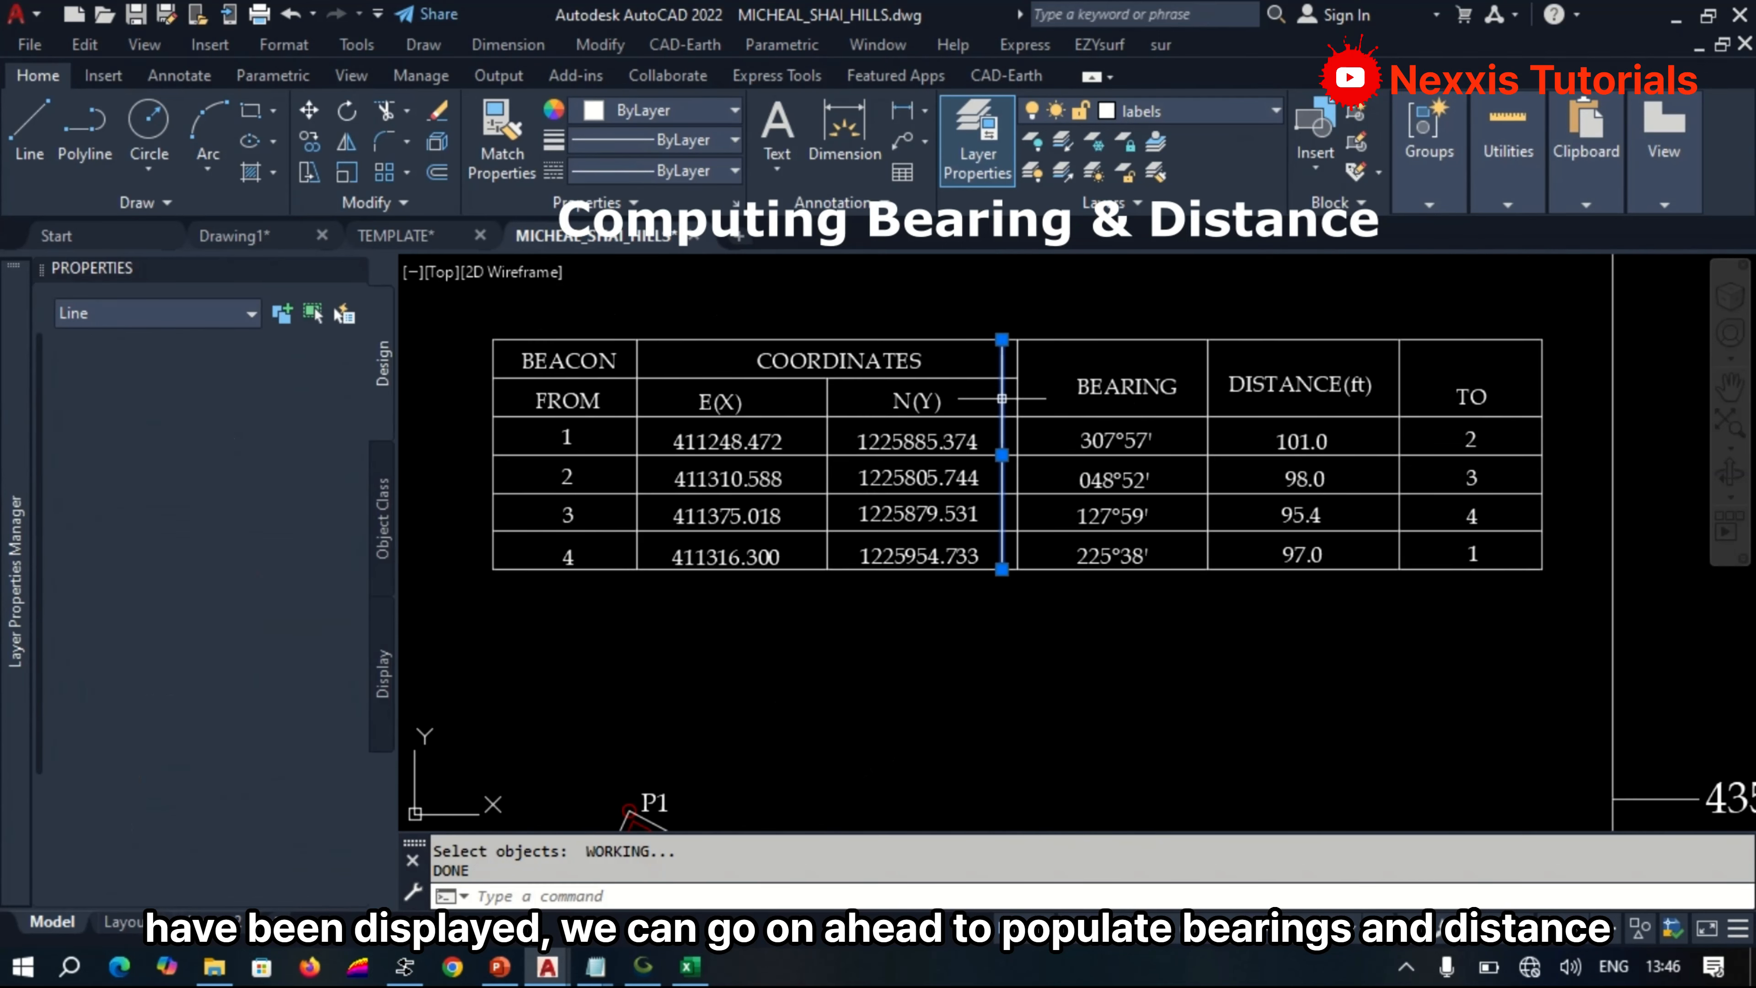
pyautogui.press('Delete')
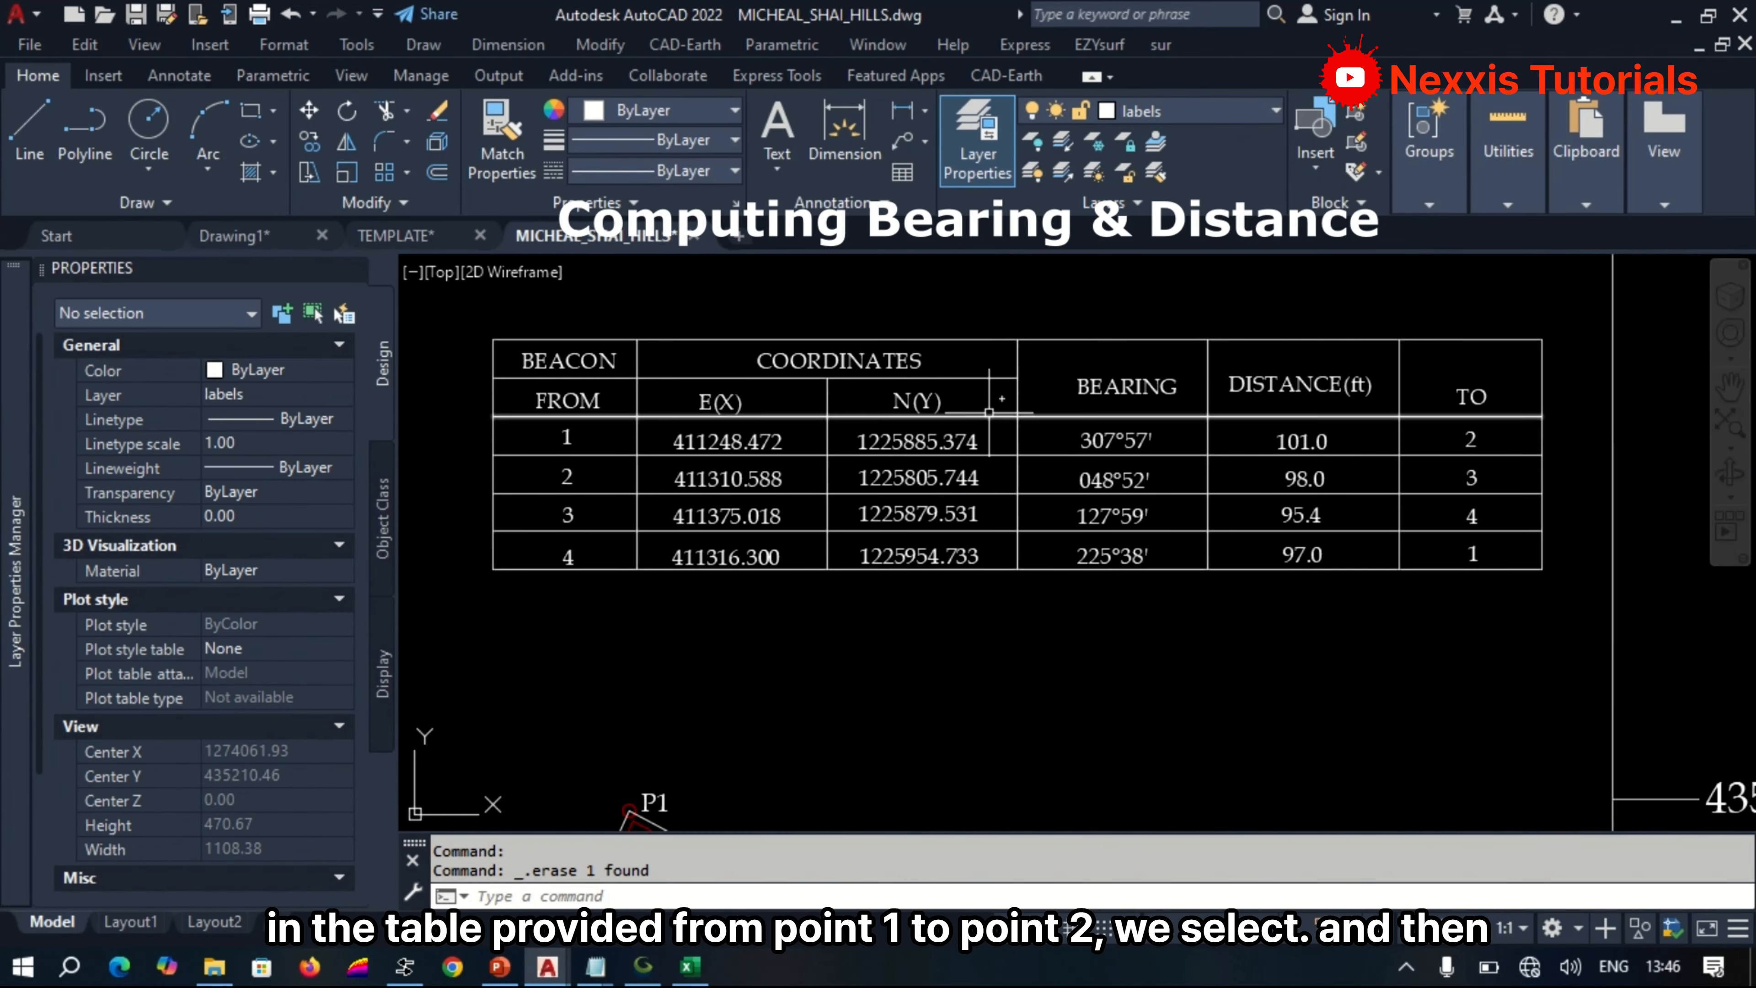
# Move the bearing and distance labels of line P1–P2 onto the table's first row, beside the distance value.
pyautogui.scroll(-2, 1032, 545)
pyautogui.scroll(4, 854, 785)
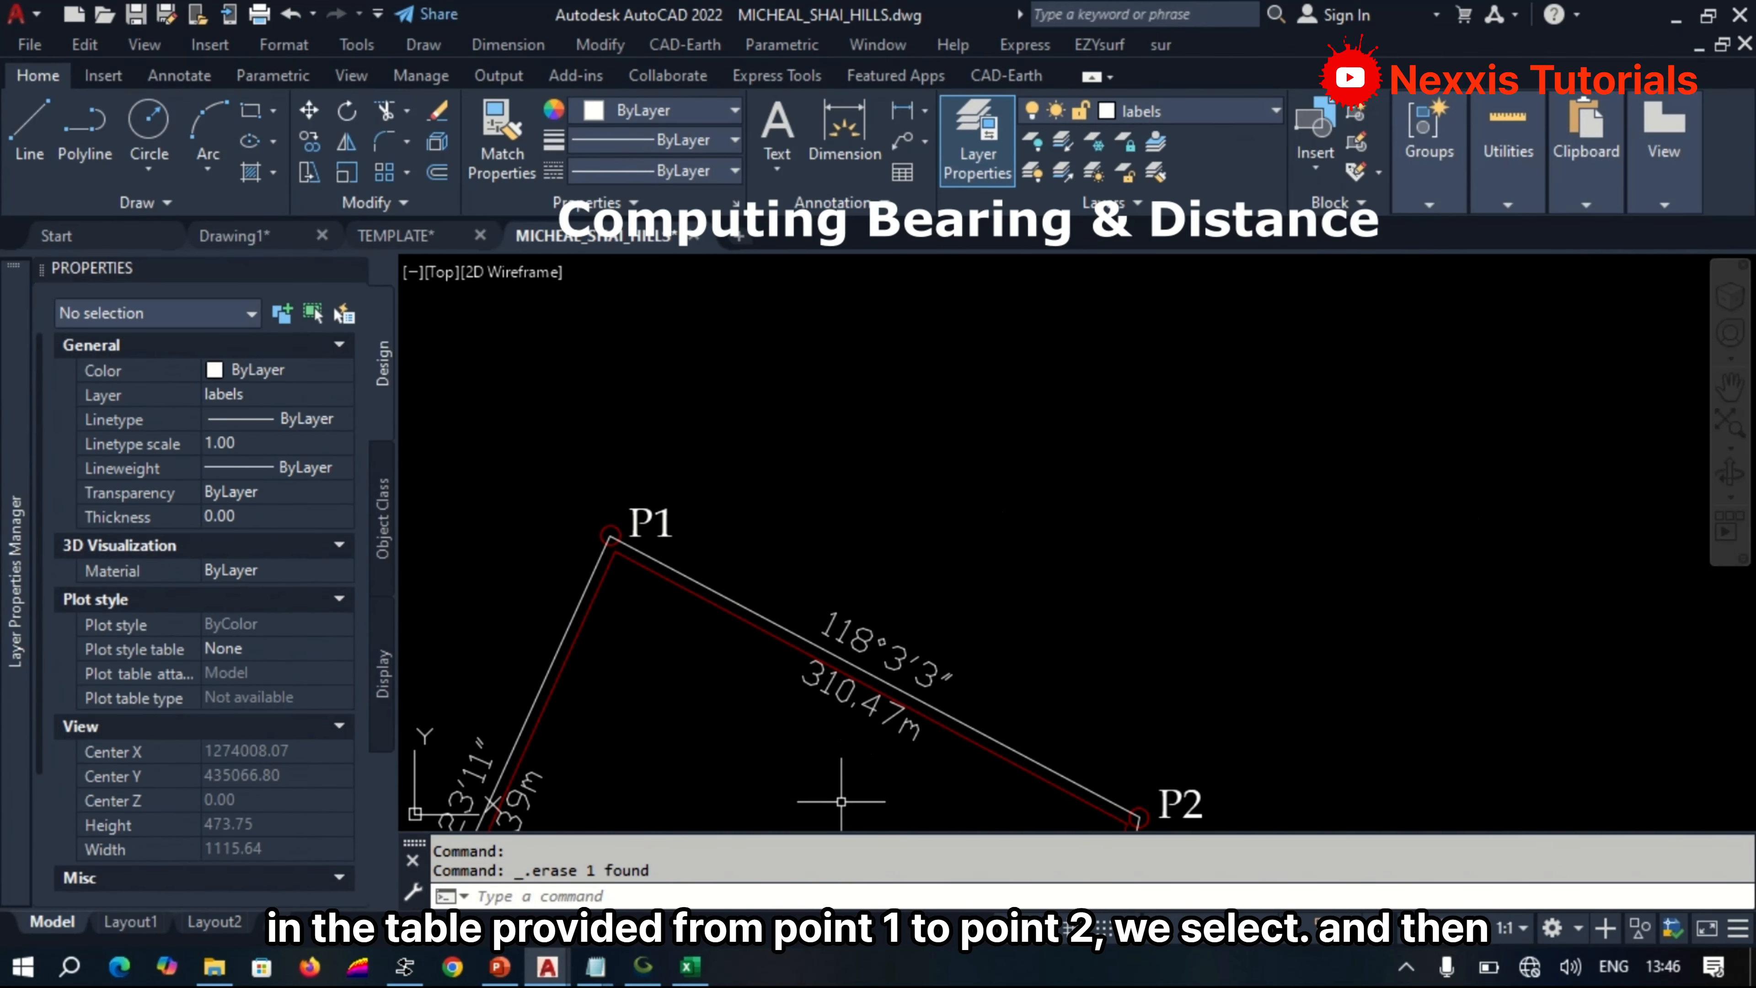
pyautogui.write('m')
pyautogui.press('Return')
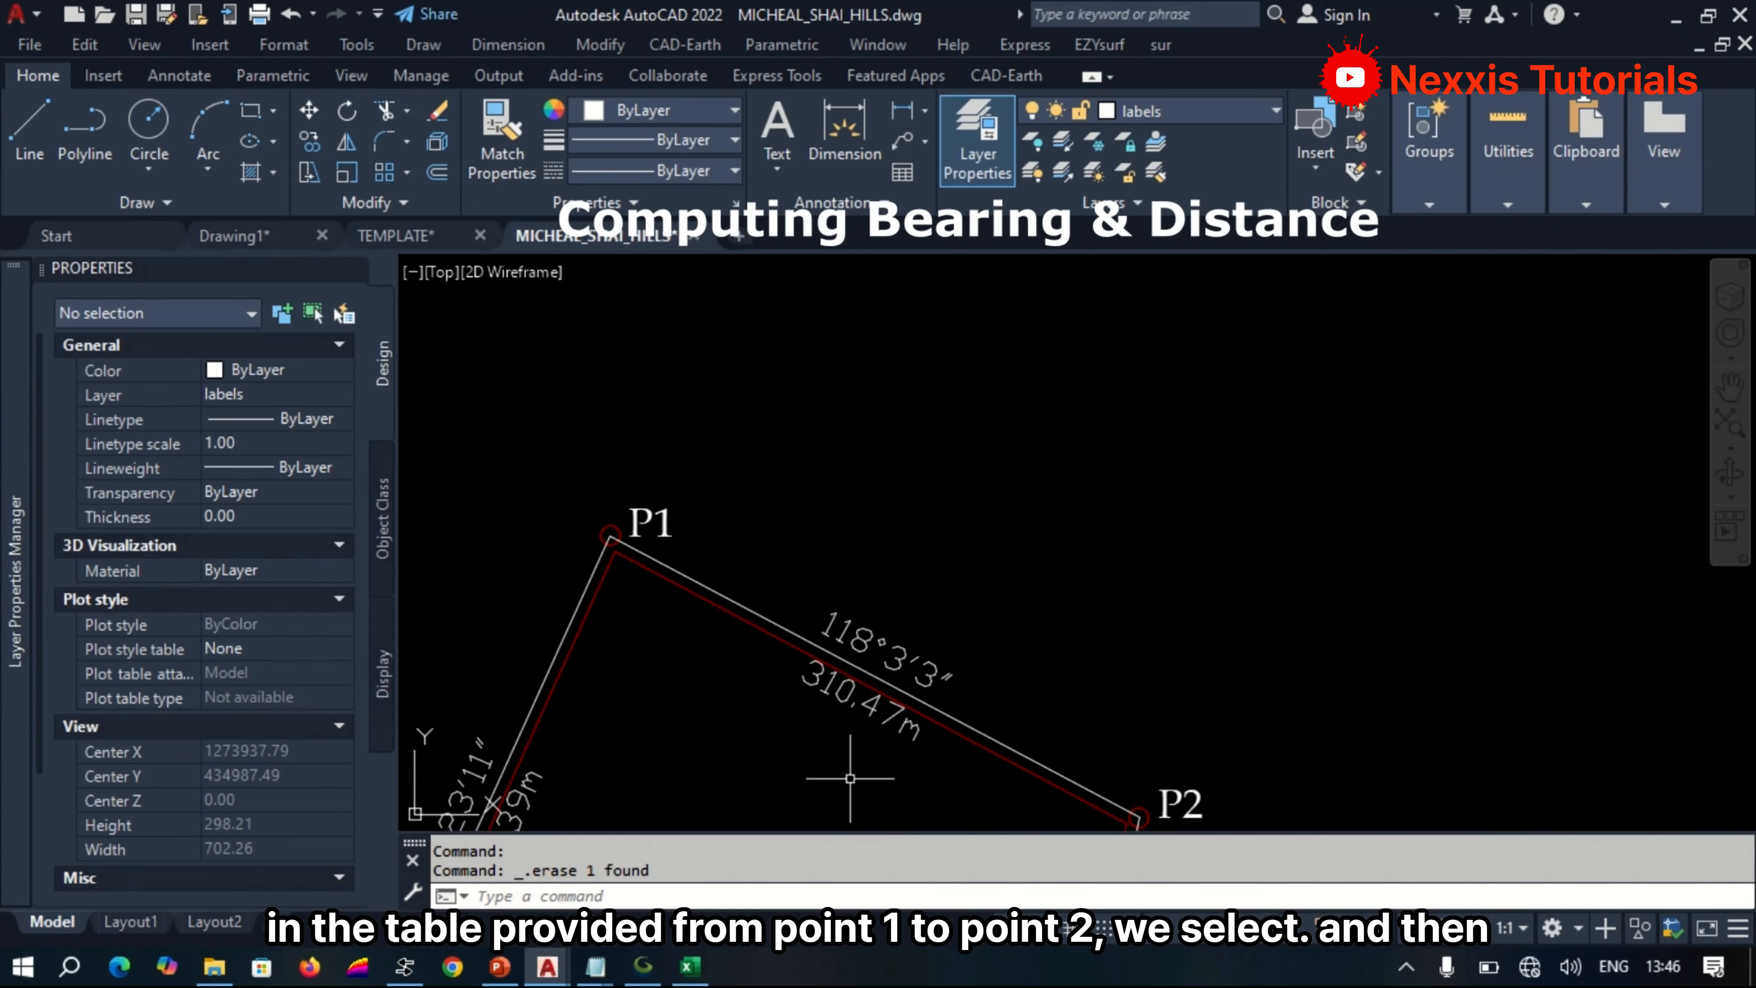
pyautogui.click(868, 653)
pyautogui.click(877, 653)
pyautogui.press('Return')
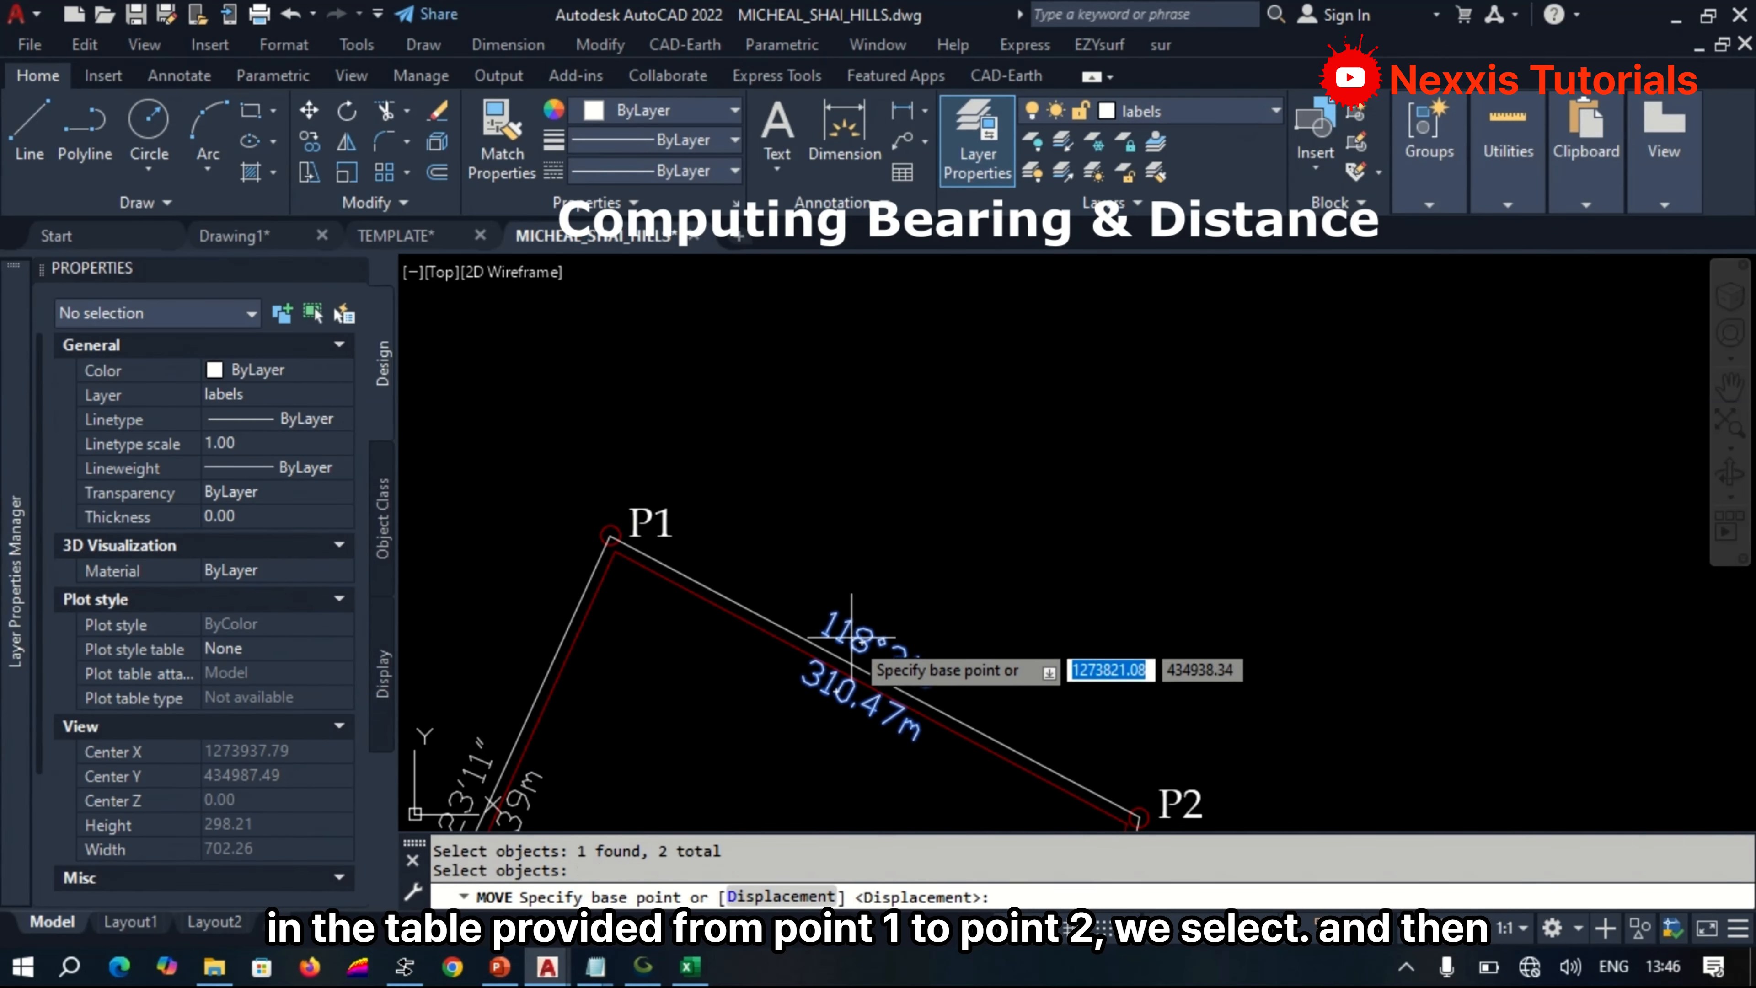
pyautogui.click(861, 662)
pyautogui.scroll(-10, 871, 664)
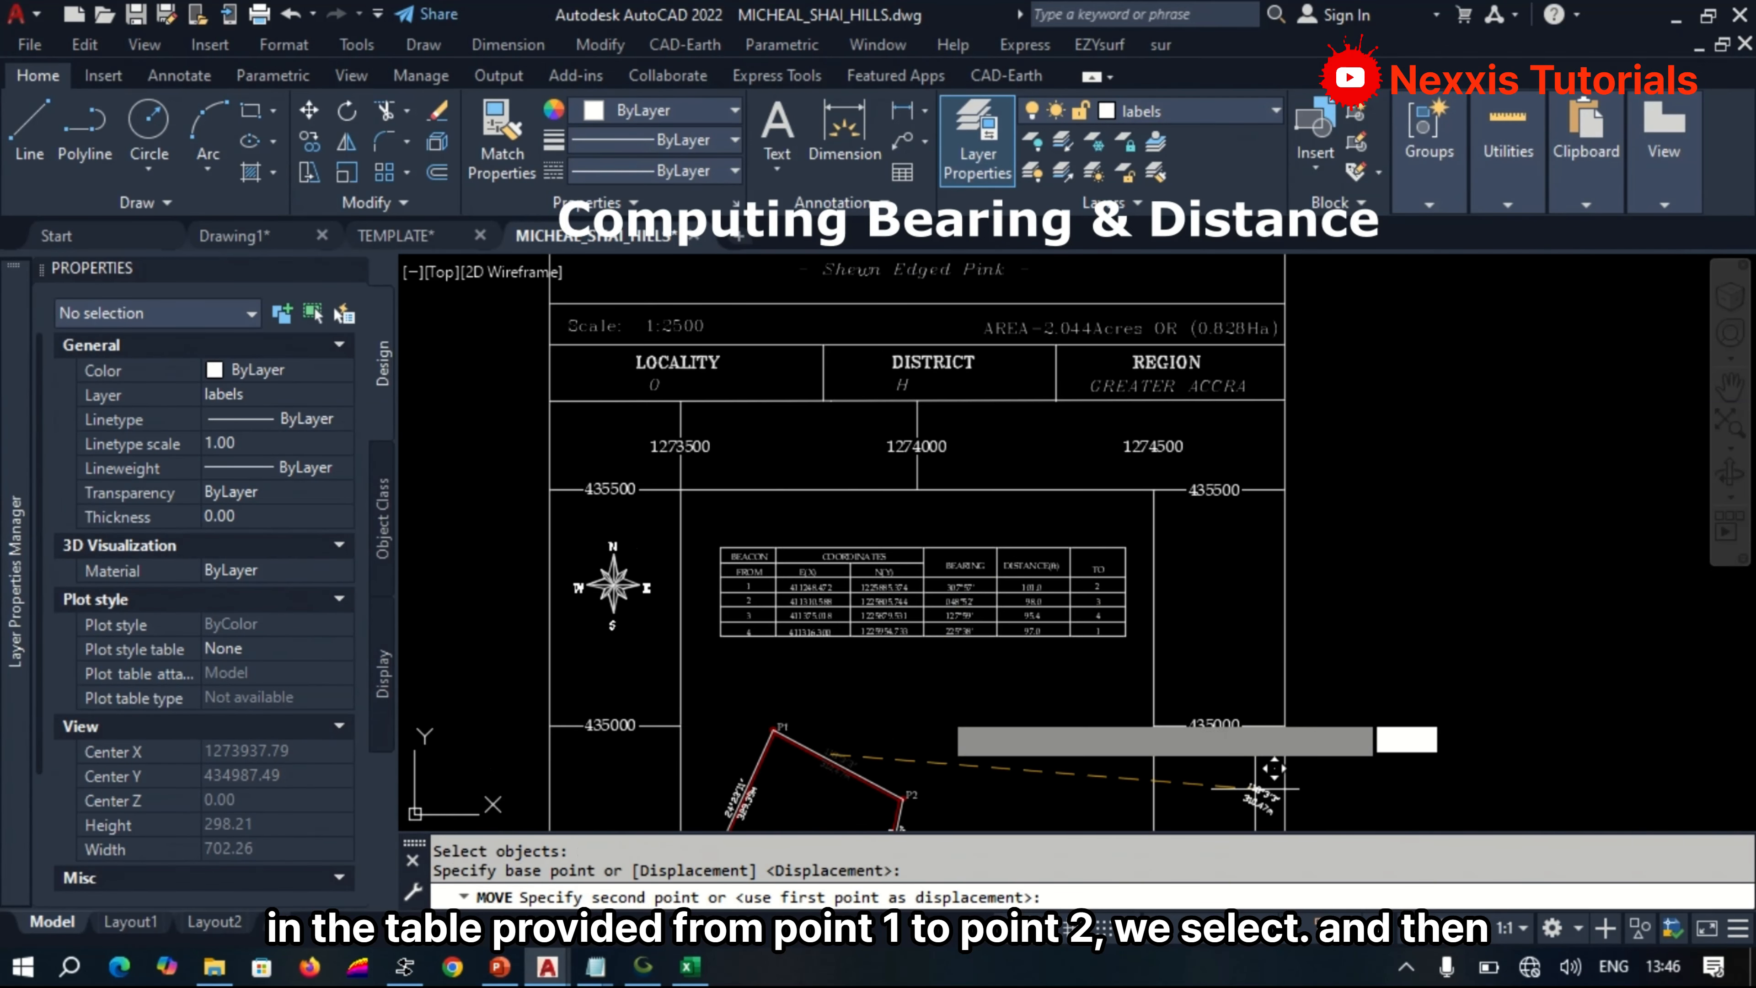
pyautogui.scroll(2, 1057, 539)
pyautogui.scroll(2, 1054, 553)
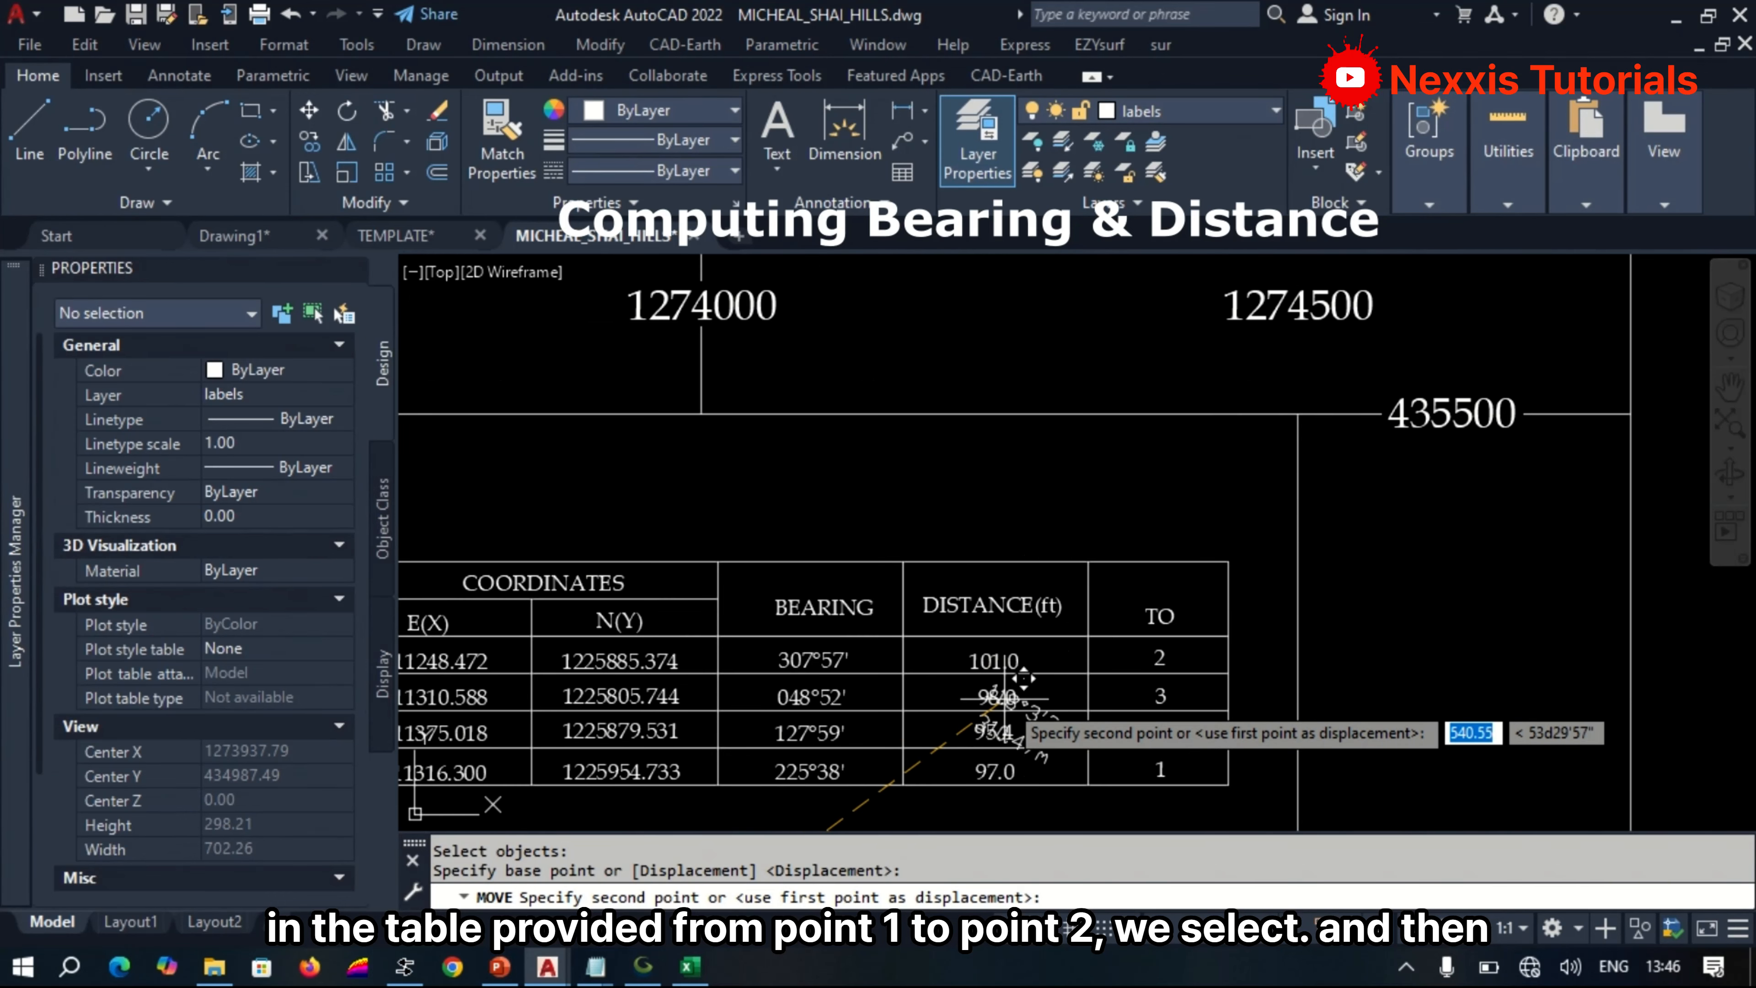
pyautogui.scroll(2, 995, 695)
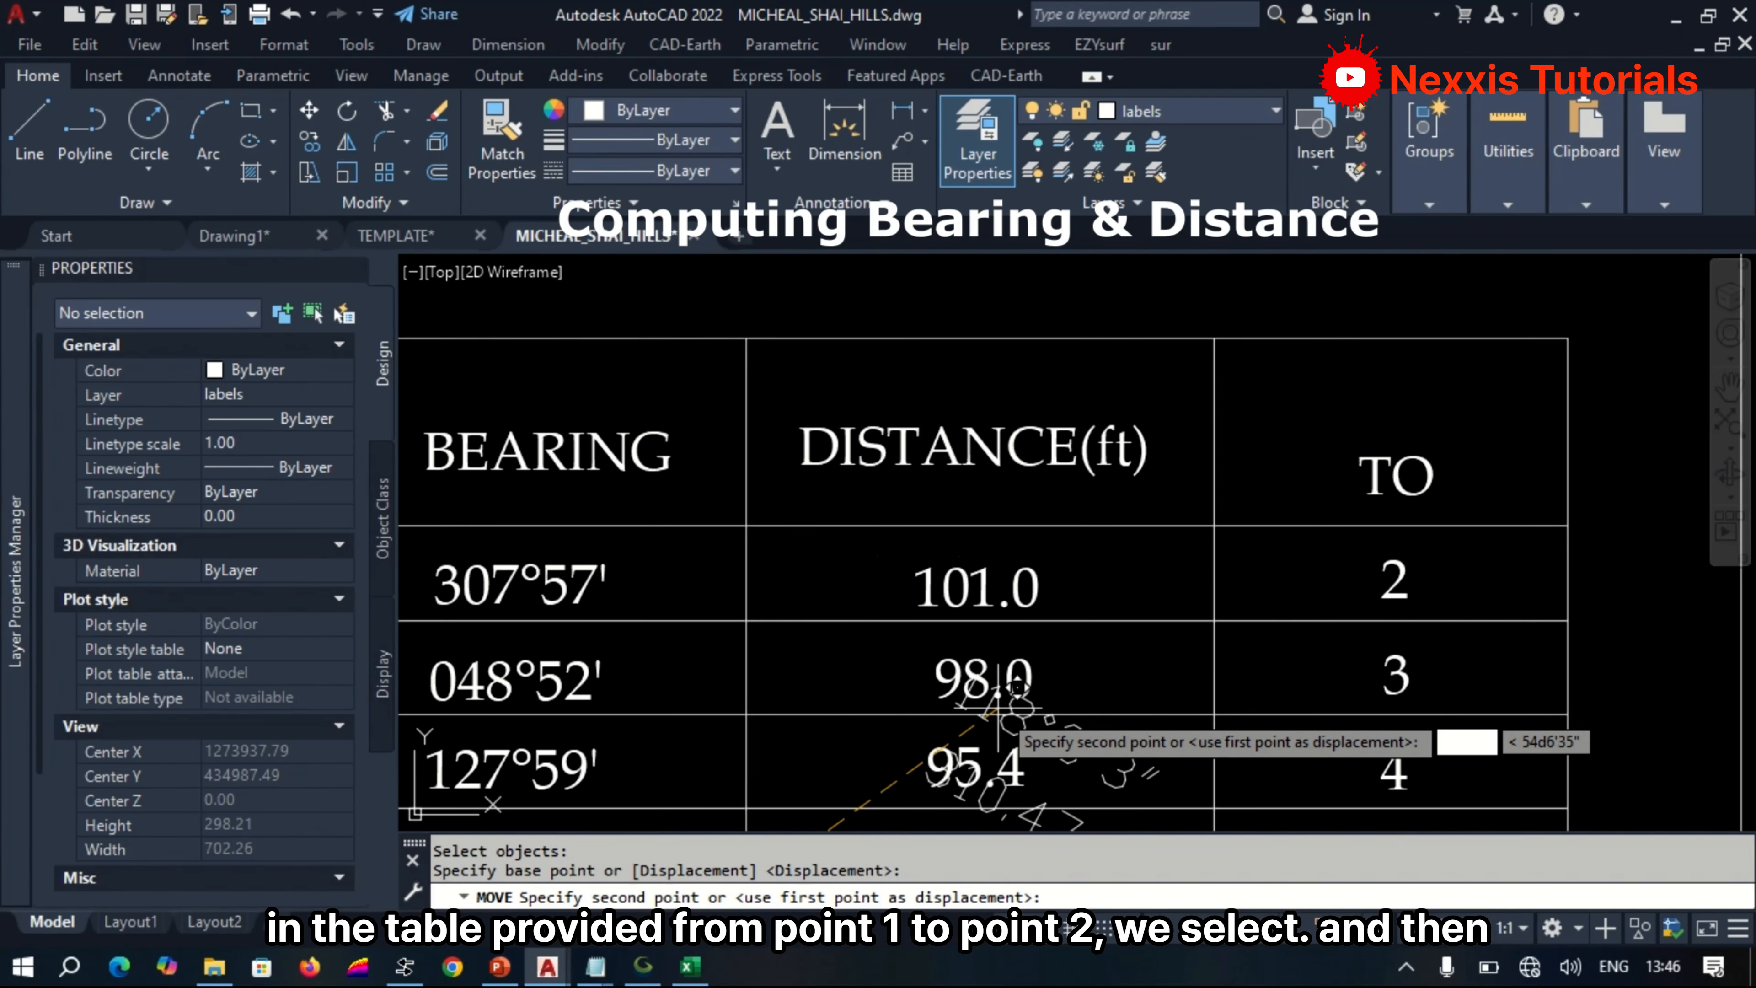
pyautogui.click(1084, 584)
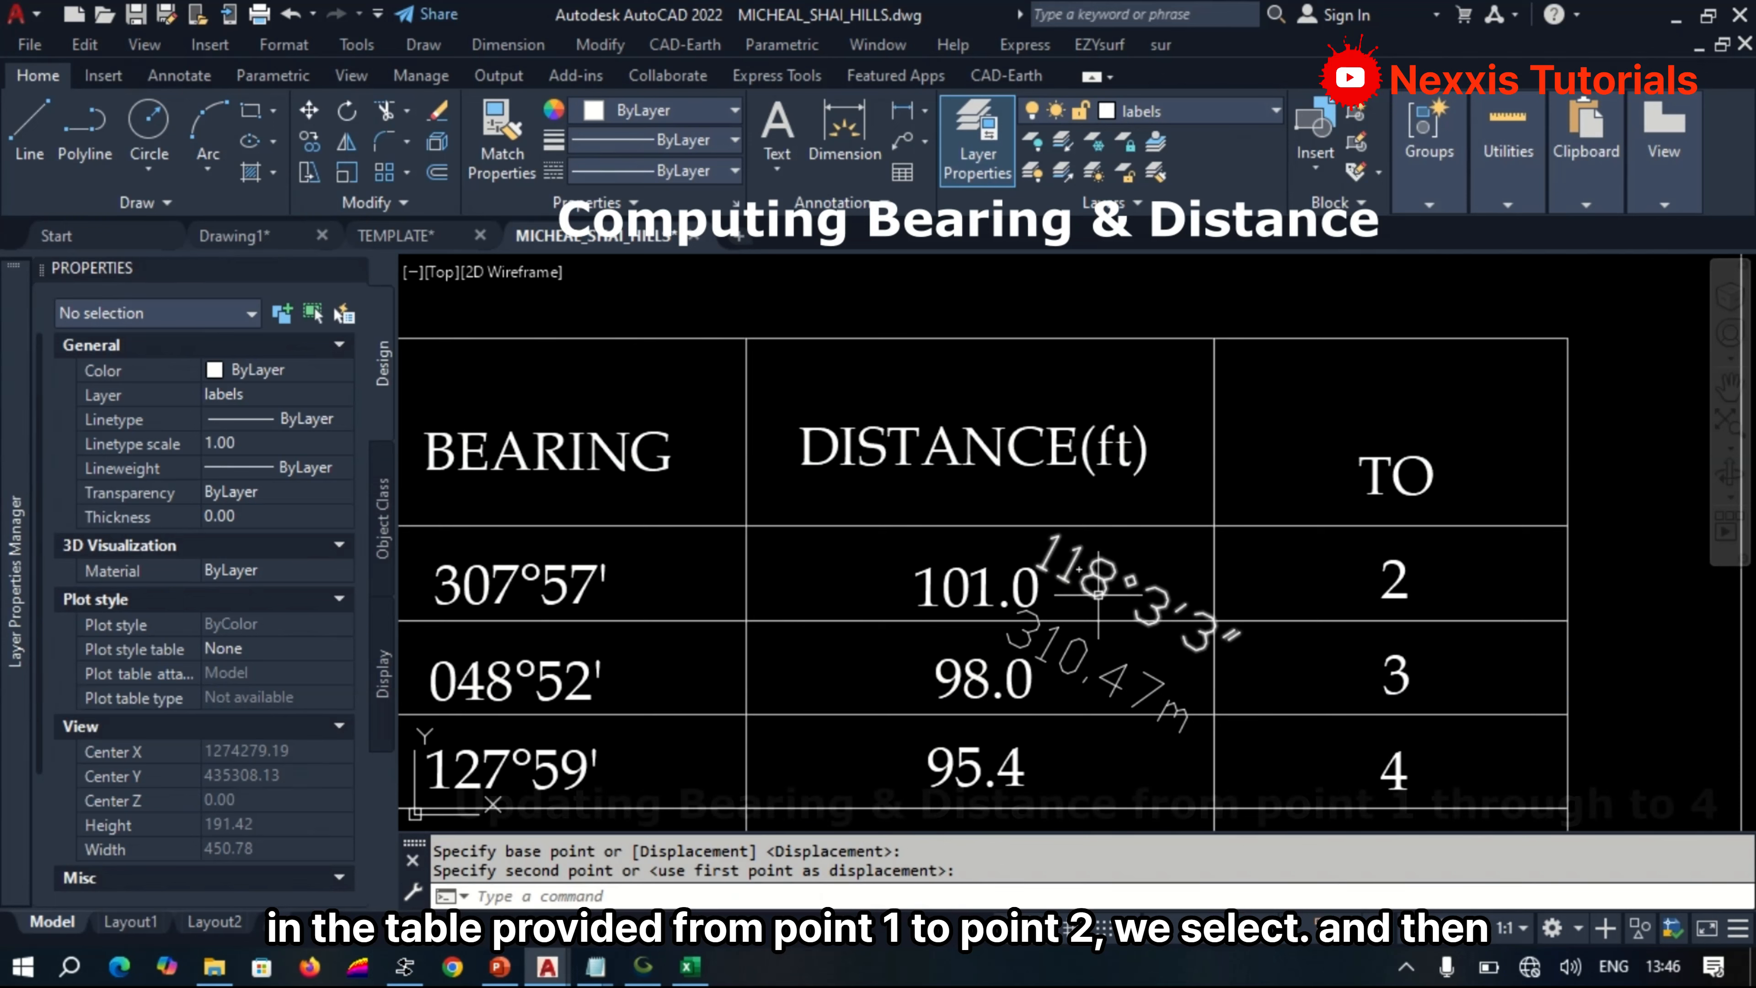
# Replace the bearing in the beacon 1 row with 118°03', taken from the moved P1–P2 bearing label.
pyautogui.doubleClick(1099, 583)
pyautogui.hotkey('ctrl', 'x')
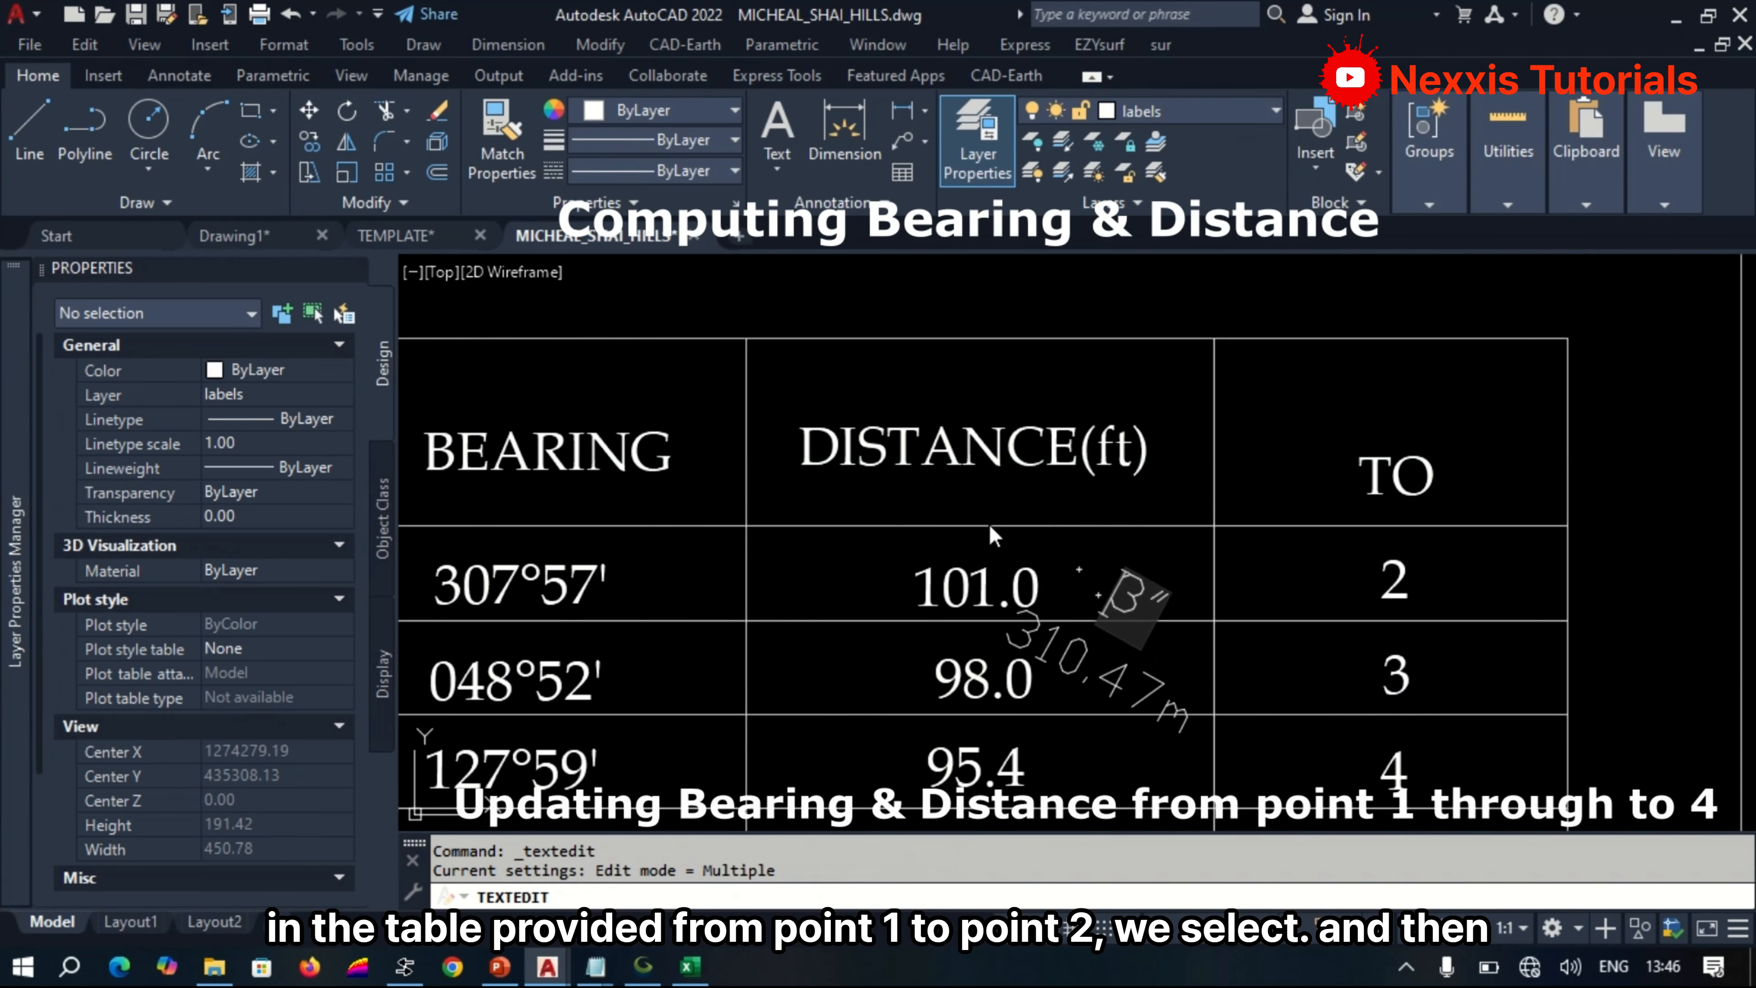
pyautogui.press('Return')
pyautogui.click(573, 595)
pyautogui.hotkey('ctrl', 'v')
pyautogui.click(561, 588)
pyautogui.write('0')
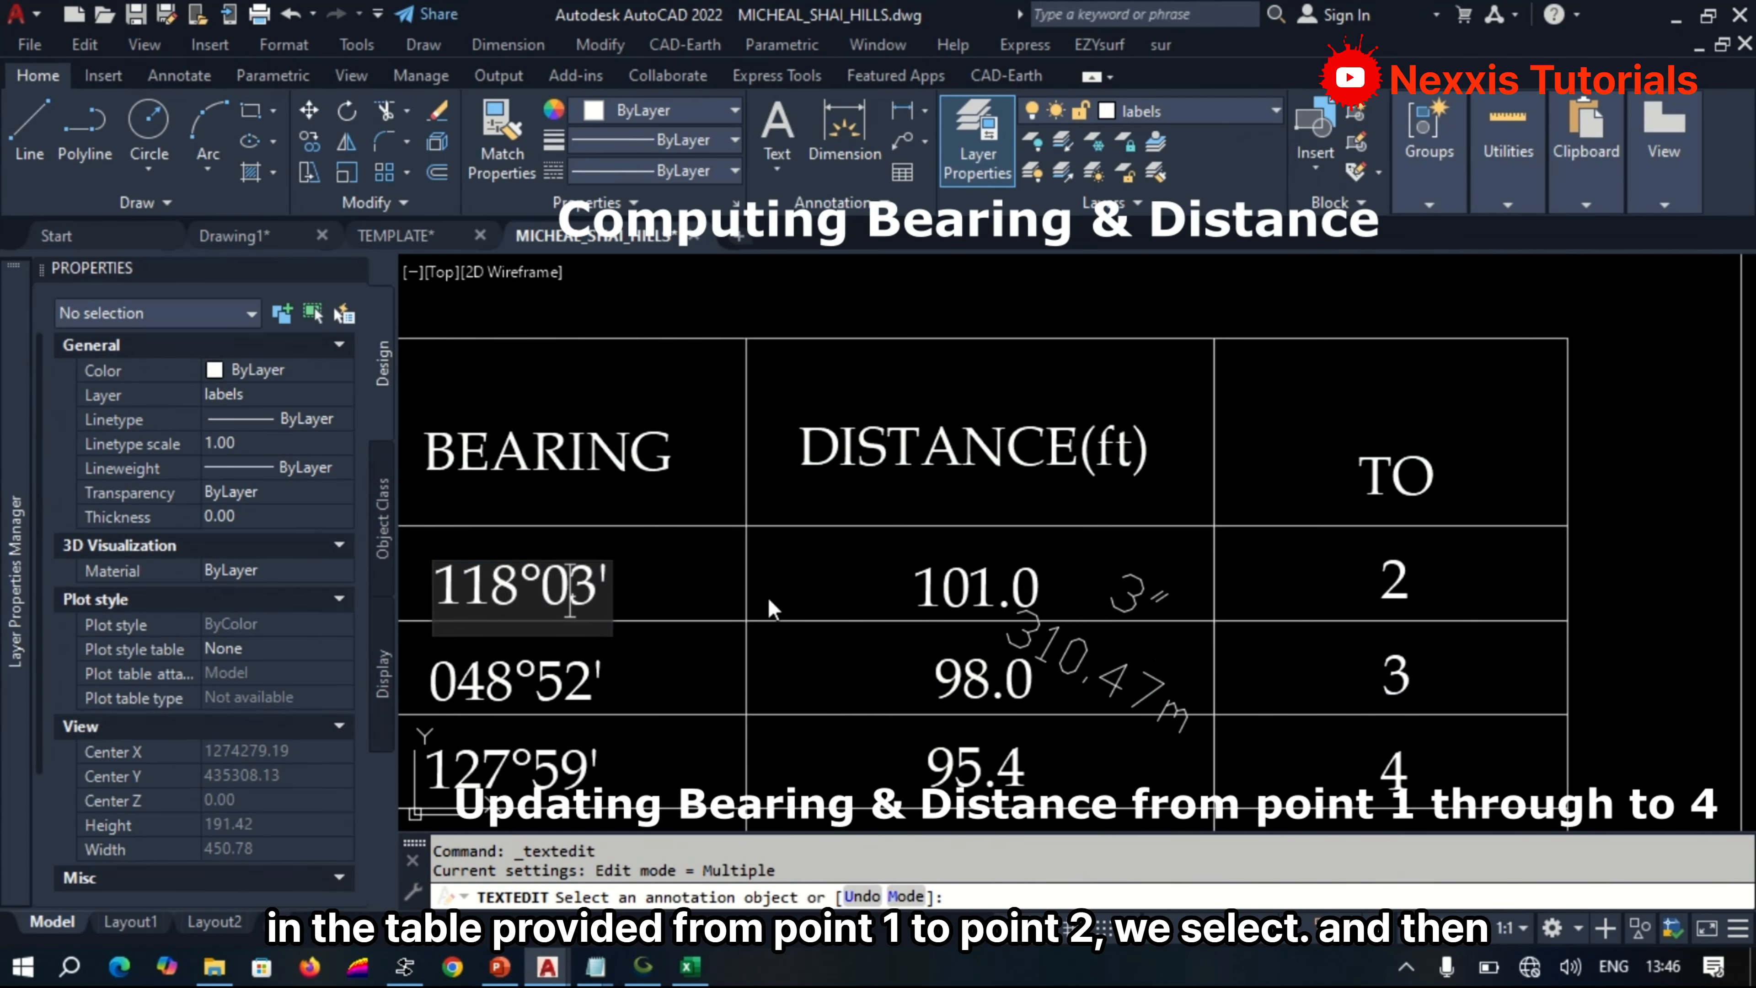
pyautogui.press('Return')
# Replace the distance in the beacon 1 row with 310.5, rounded from the P1–P2 distance label, and end text editing.
pyautogui.click(1046, 649)
pyautogui.click(1133, 710)
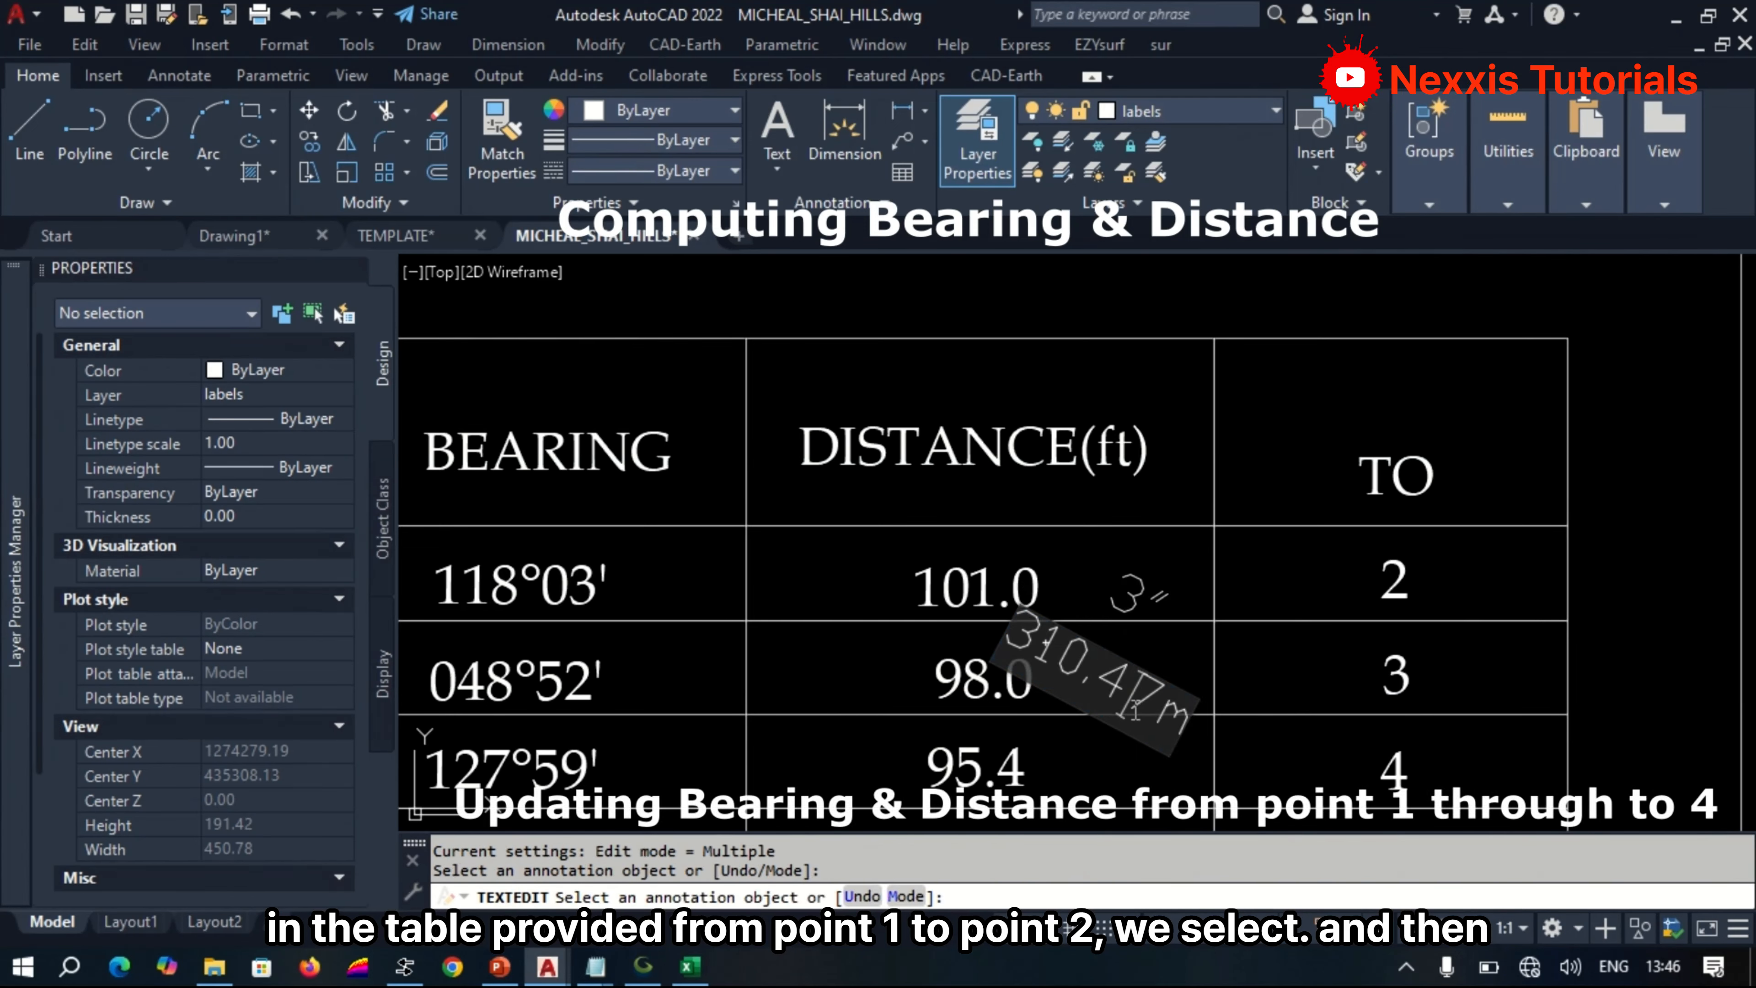
pyautogui.hotkey('ctrl', 'c')
pyautogui.press('Return')
pyautogui.click(1016, 595)
pyautogui.hotkey('ctrl', 'v')
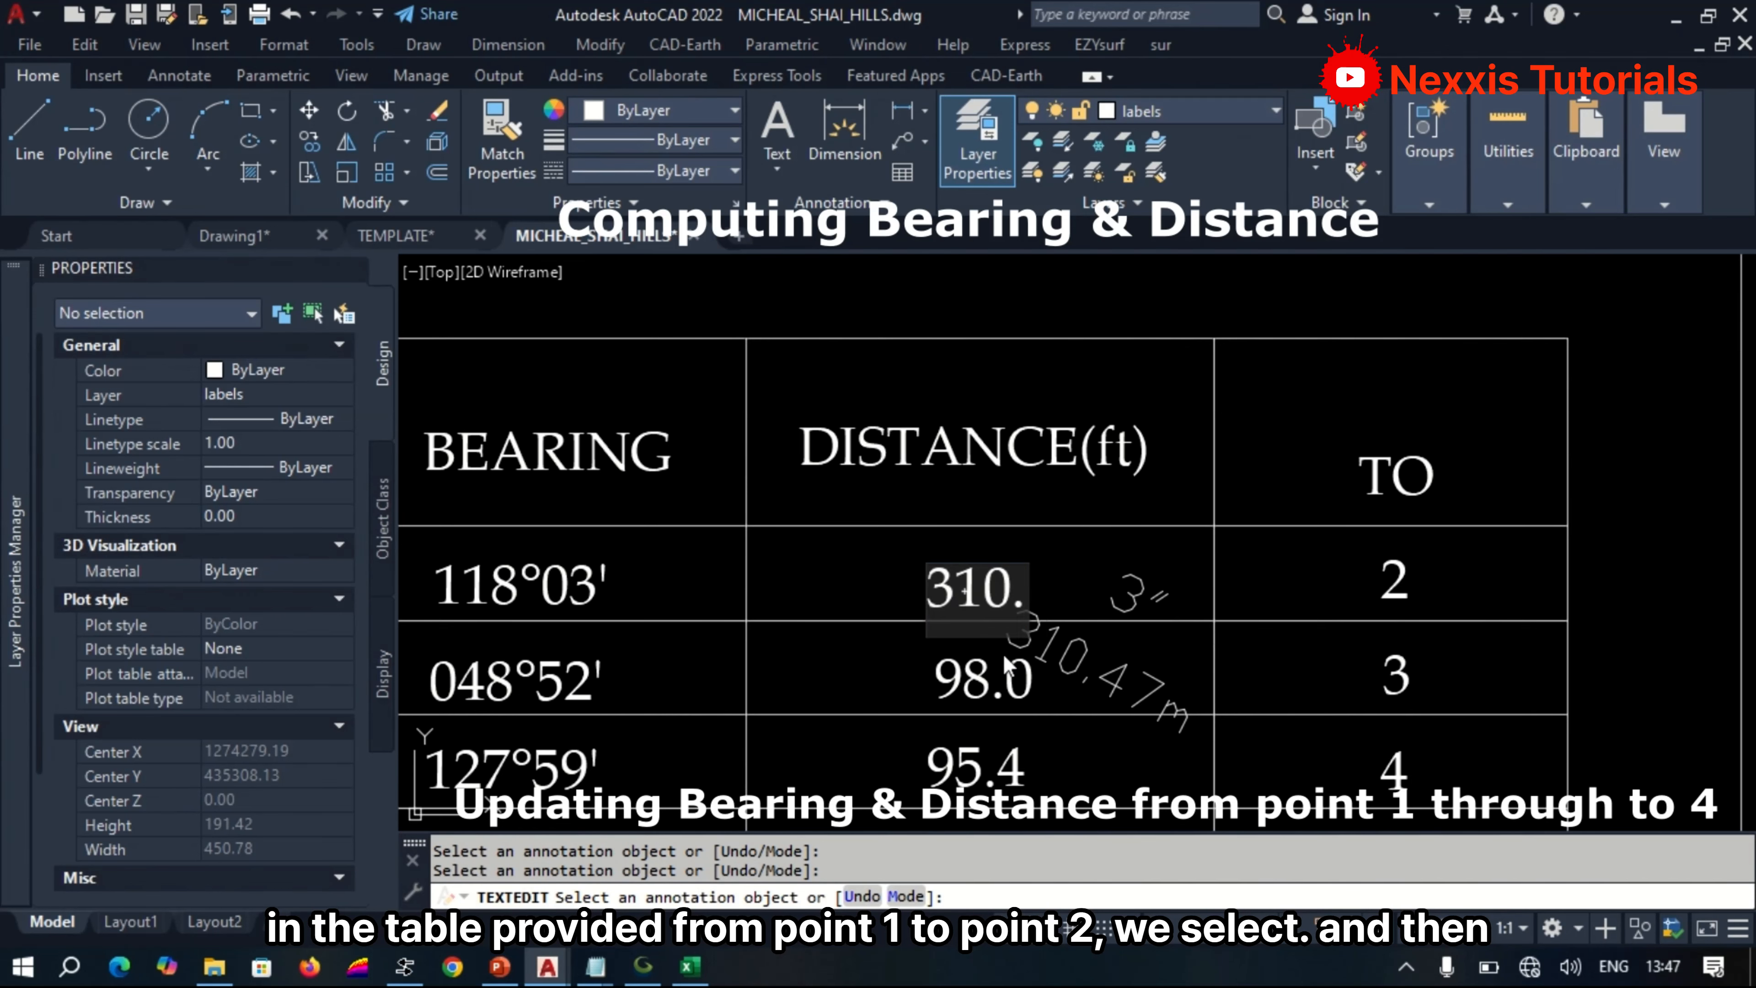
pyautogui.write('5')
pyautogui.press('Return')
pyautogui.press('Return')
# Delete the leftover P1–P2 bearing and distance texts lying over the table.
pyautogui.click(1143, 702)
pyautogui.click(1133, 598)
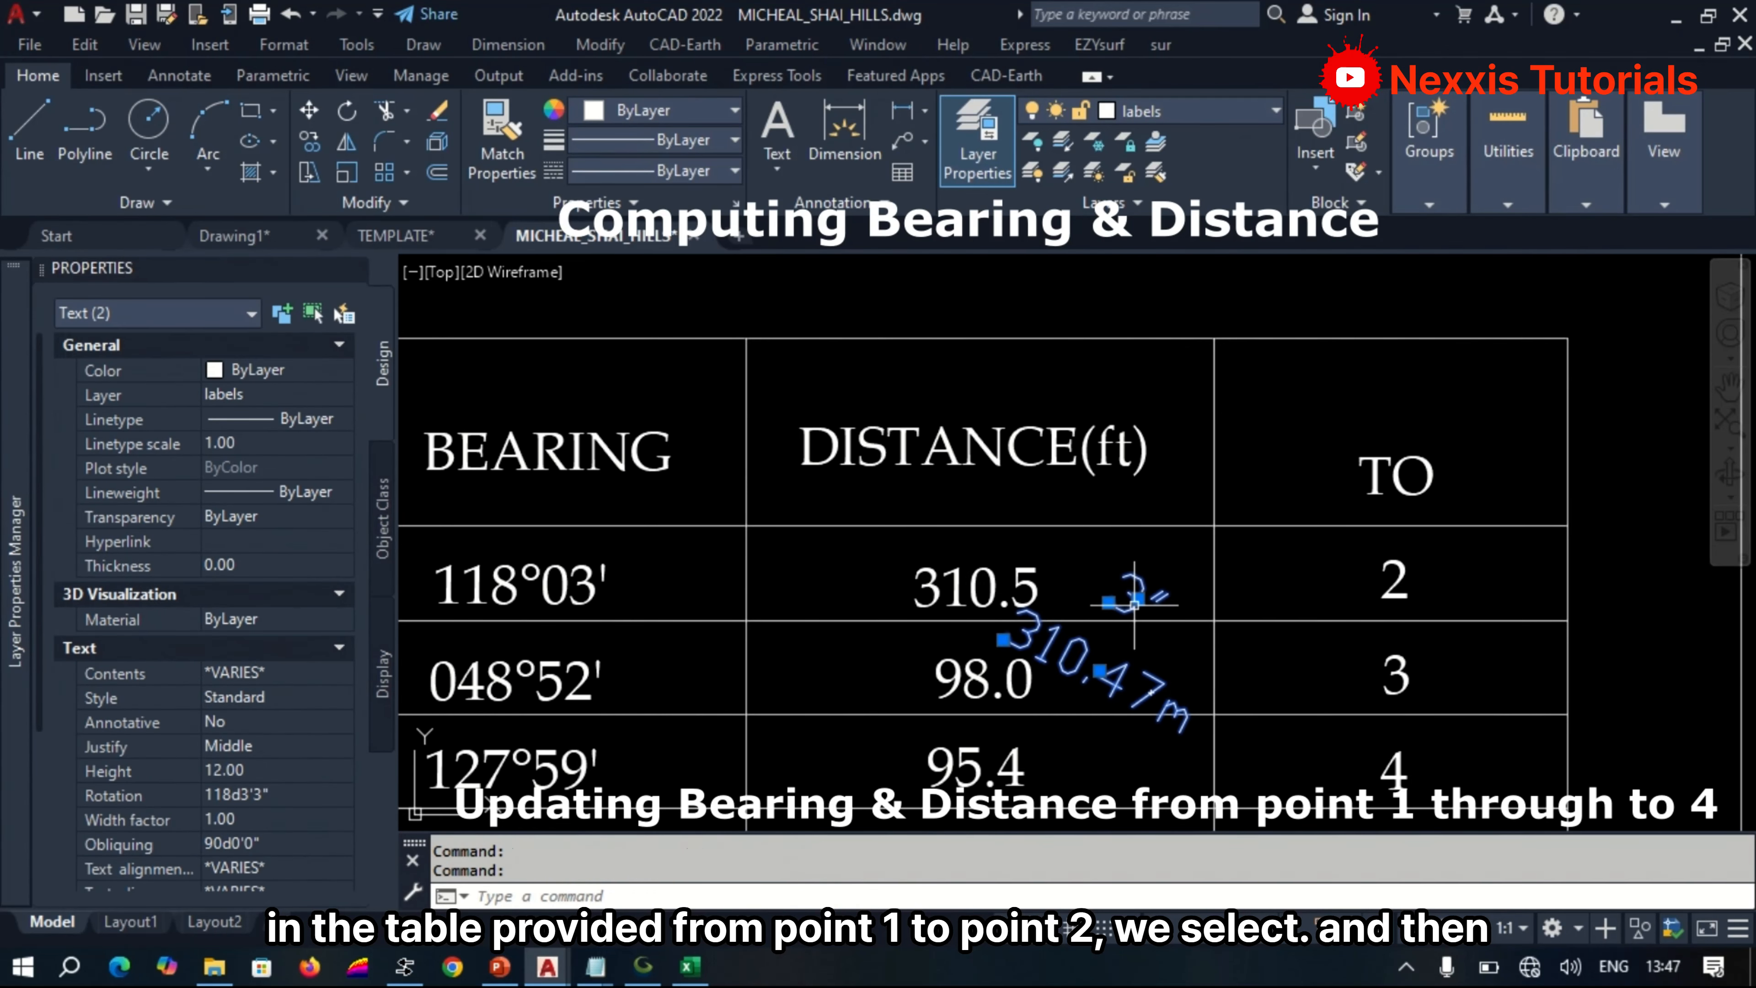
pyautogui.press('Delete')
# Move the bearing and distance labels of line P2–P3 onto the table's lower rows, between the bearing and distance values.
pyautogui.scroll(-5, 1073, 539)
pyautogui.scroll(6, 936, 795)
pyautogui.write('m')
pyautogui.press('Return')
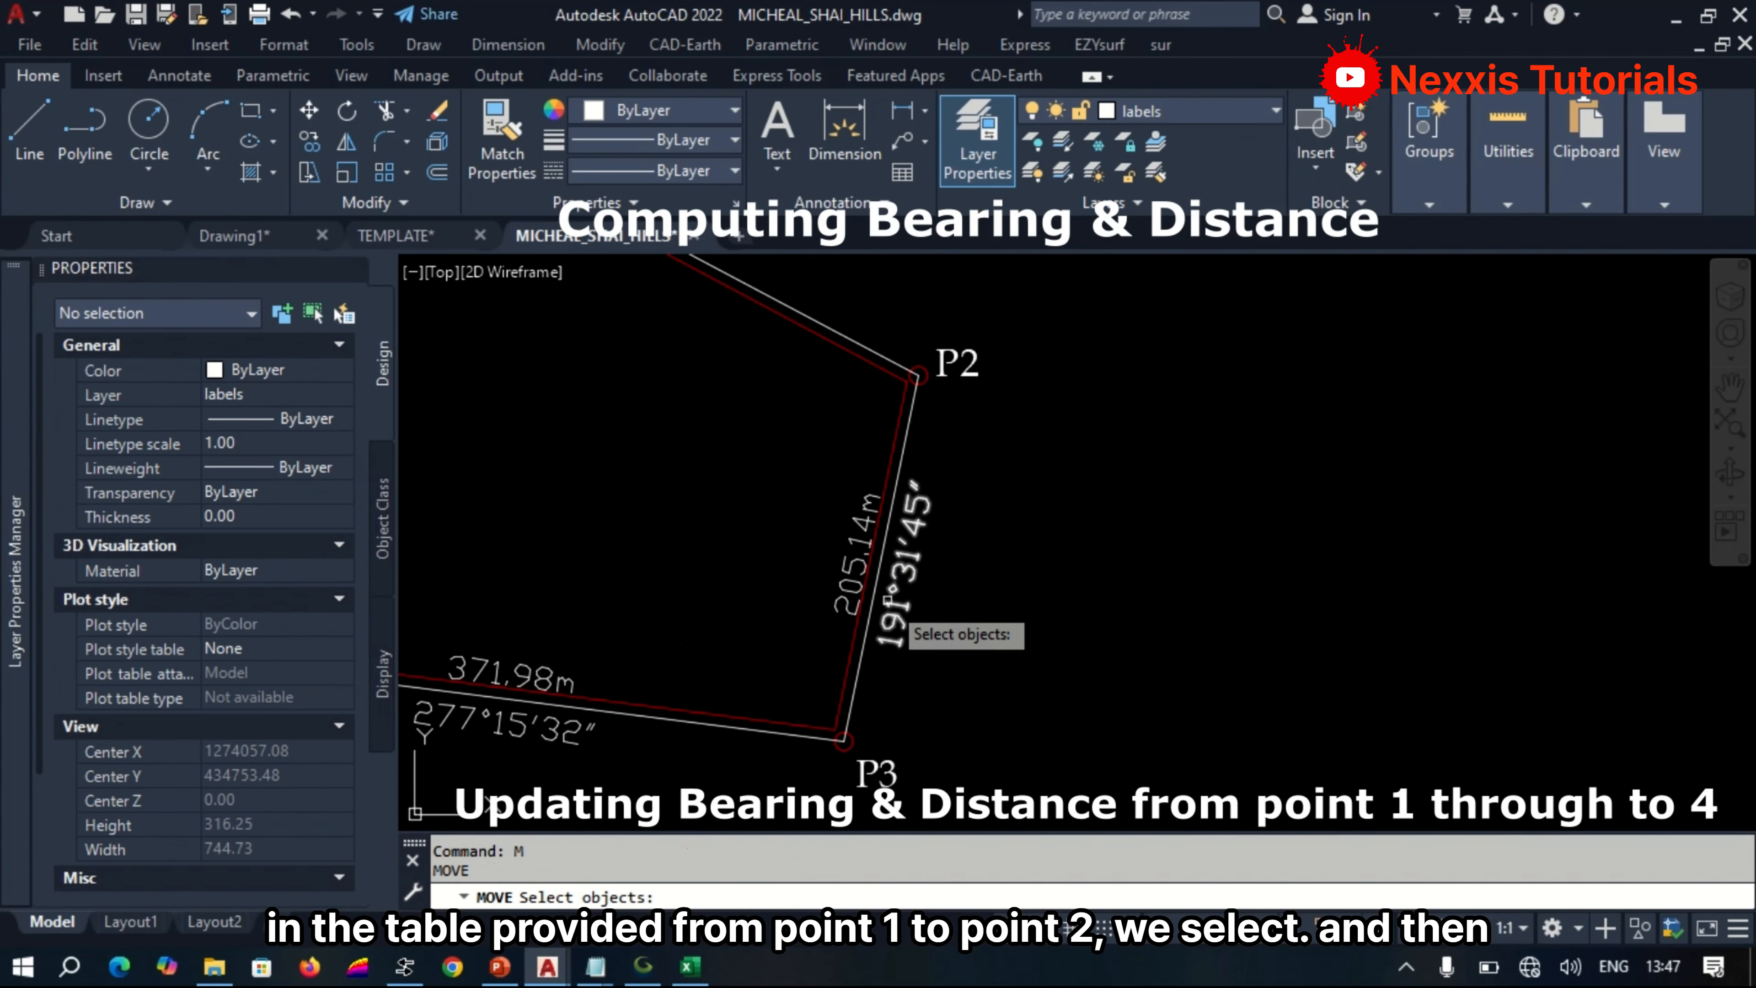
pyautogui.click(849, 574)
pyautogui.click(849, 574)
pyautogui.press('Return')
pyautogui.click(839, 593)
pyautogui.scroll(-6, 890, 683)
pyautogui.scroll(8, 1047, 456)
pyautogui.click(941, 514)
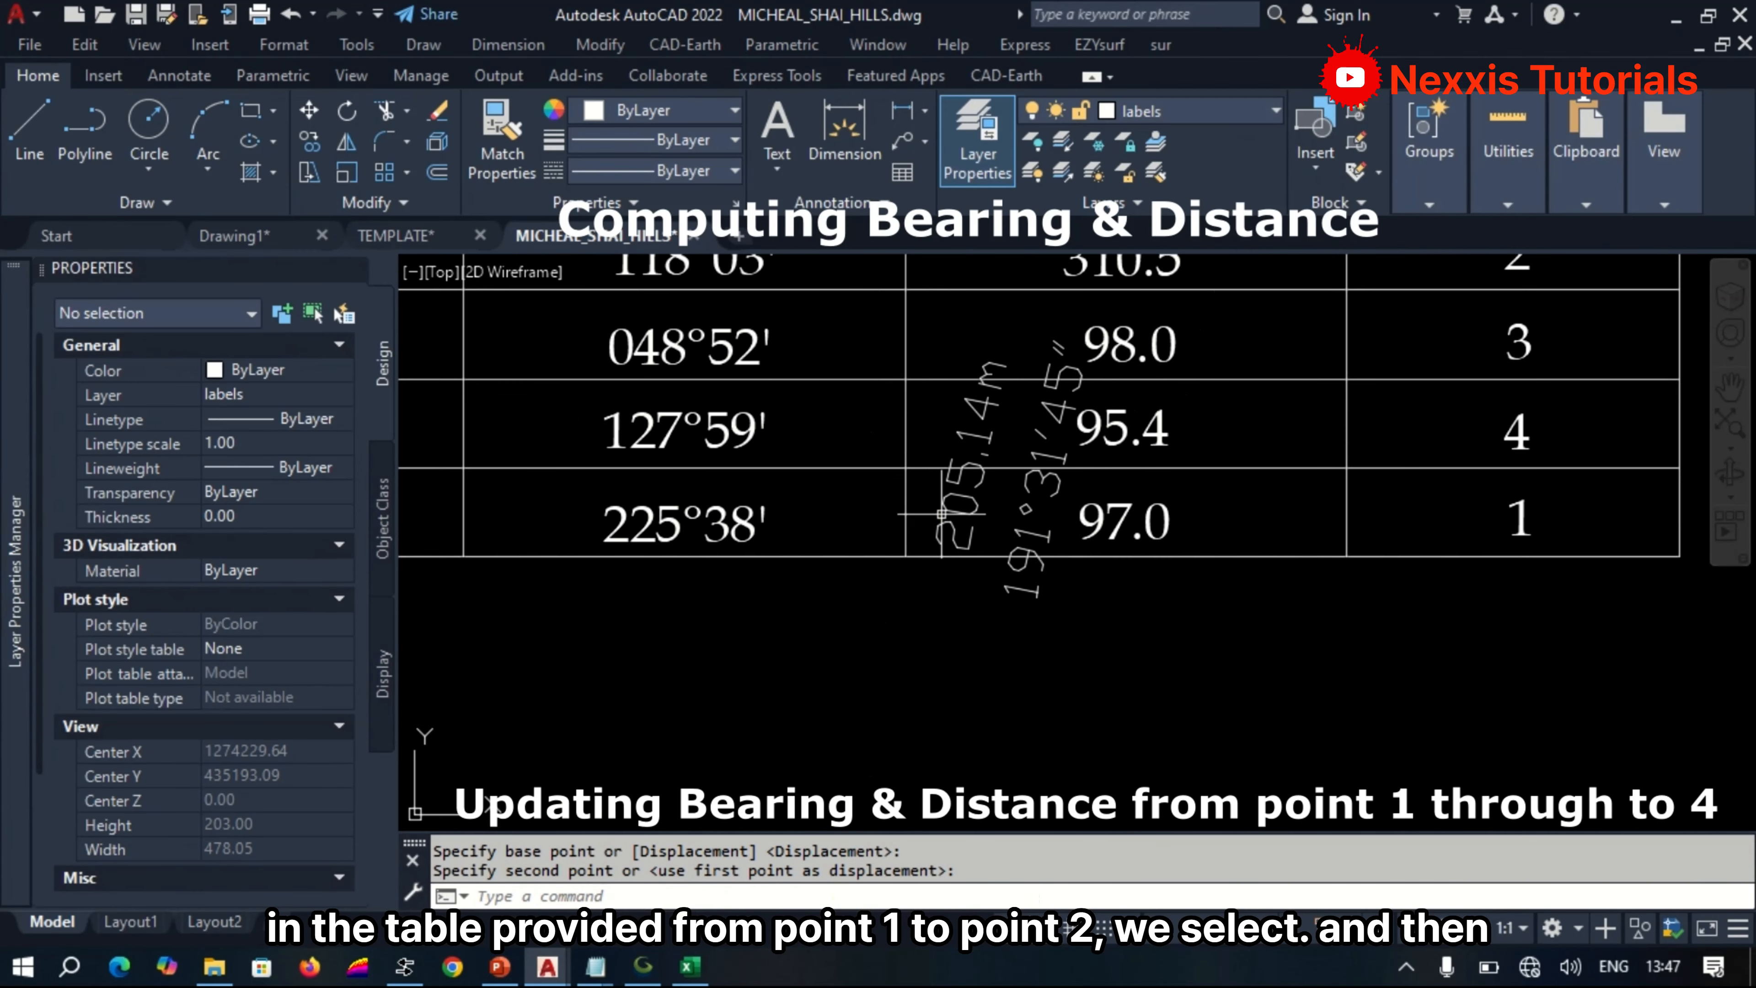
# Replace the distance in the beacon 2 row with 205.1, taken from the moved P2–P3 distance label.
pyautogui.click(958, 540)
pyautogui.doubleClick(958, 539)
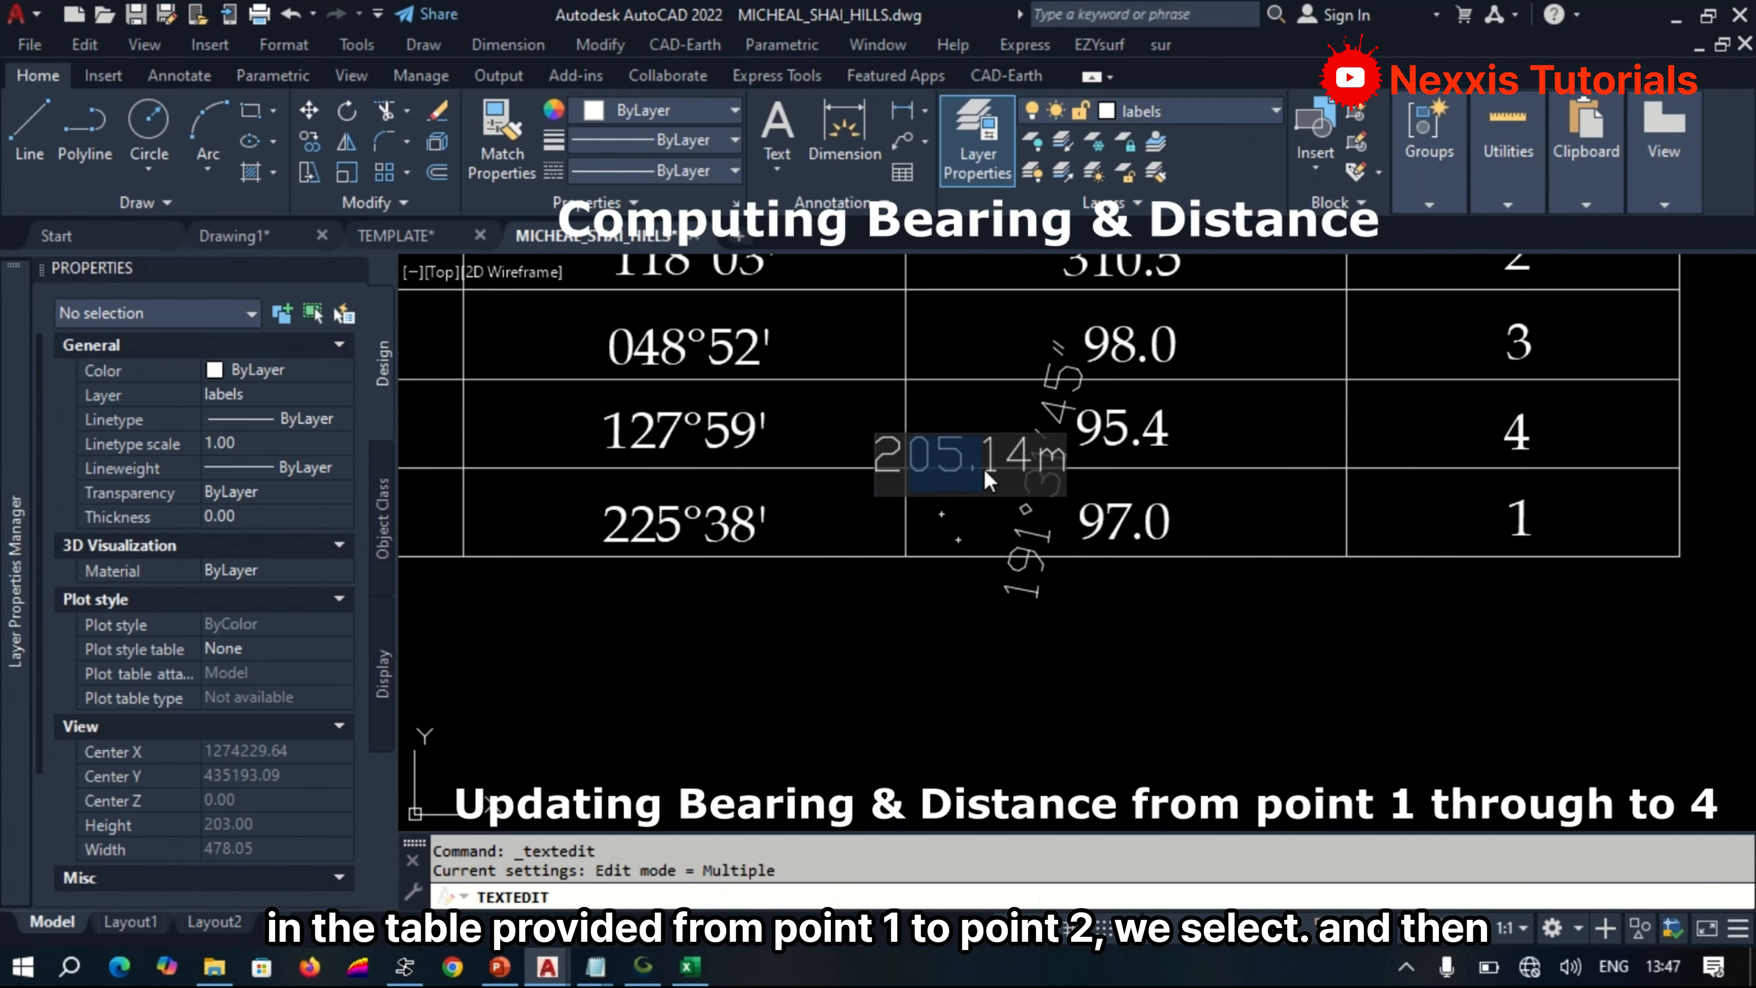
pyautogui.hotkey('ctrl', 'x')
pyautogui.click(1120, 389)
pyautogui.click(1123, 353)
pyautogui.hotkey('ctrl', 'v')
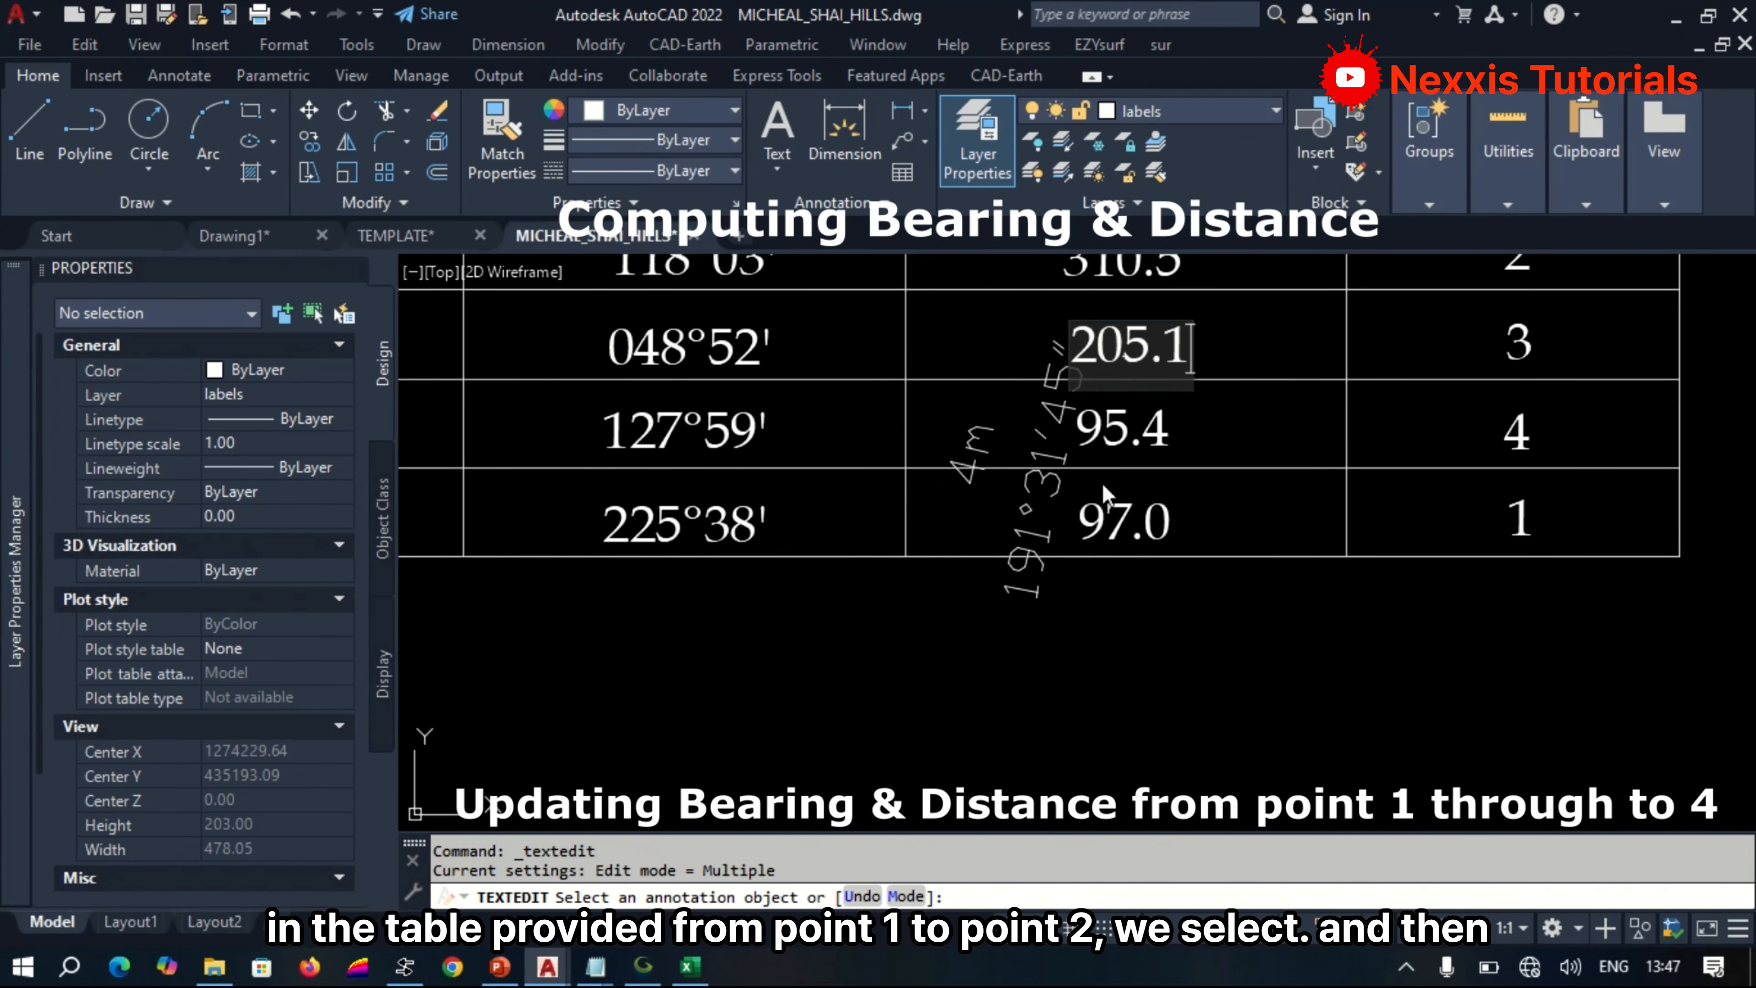
pyautogui.click(1102, 486)
# Replace the bearing in the beacon 2 row with 191°32', rounded from the P2–P3 bearing label, and end text editing.
pyautogui.click(1052, 486)
pyautogui.moveTo(1091, 486); pyautogui.dragTo(910, 468)
pyautogui.hotkey('ctrl', 'c')
pyautogui.click(864, 450)
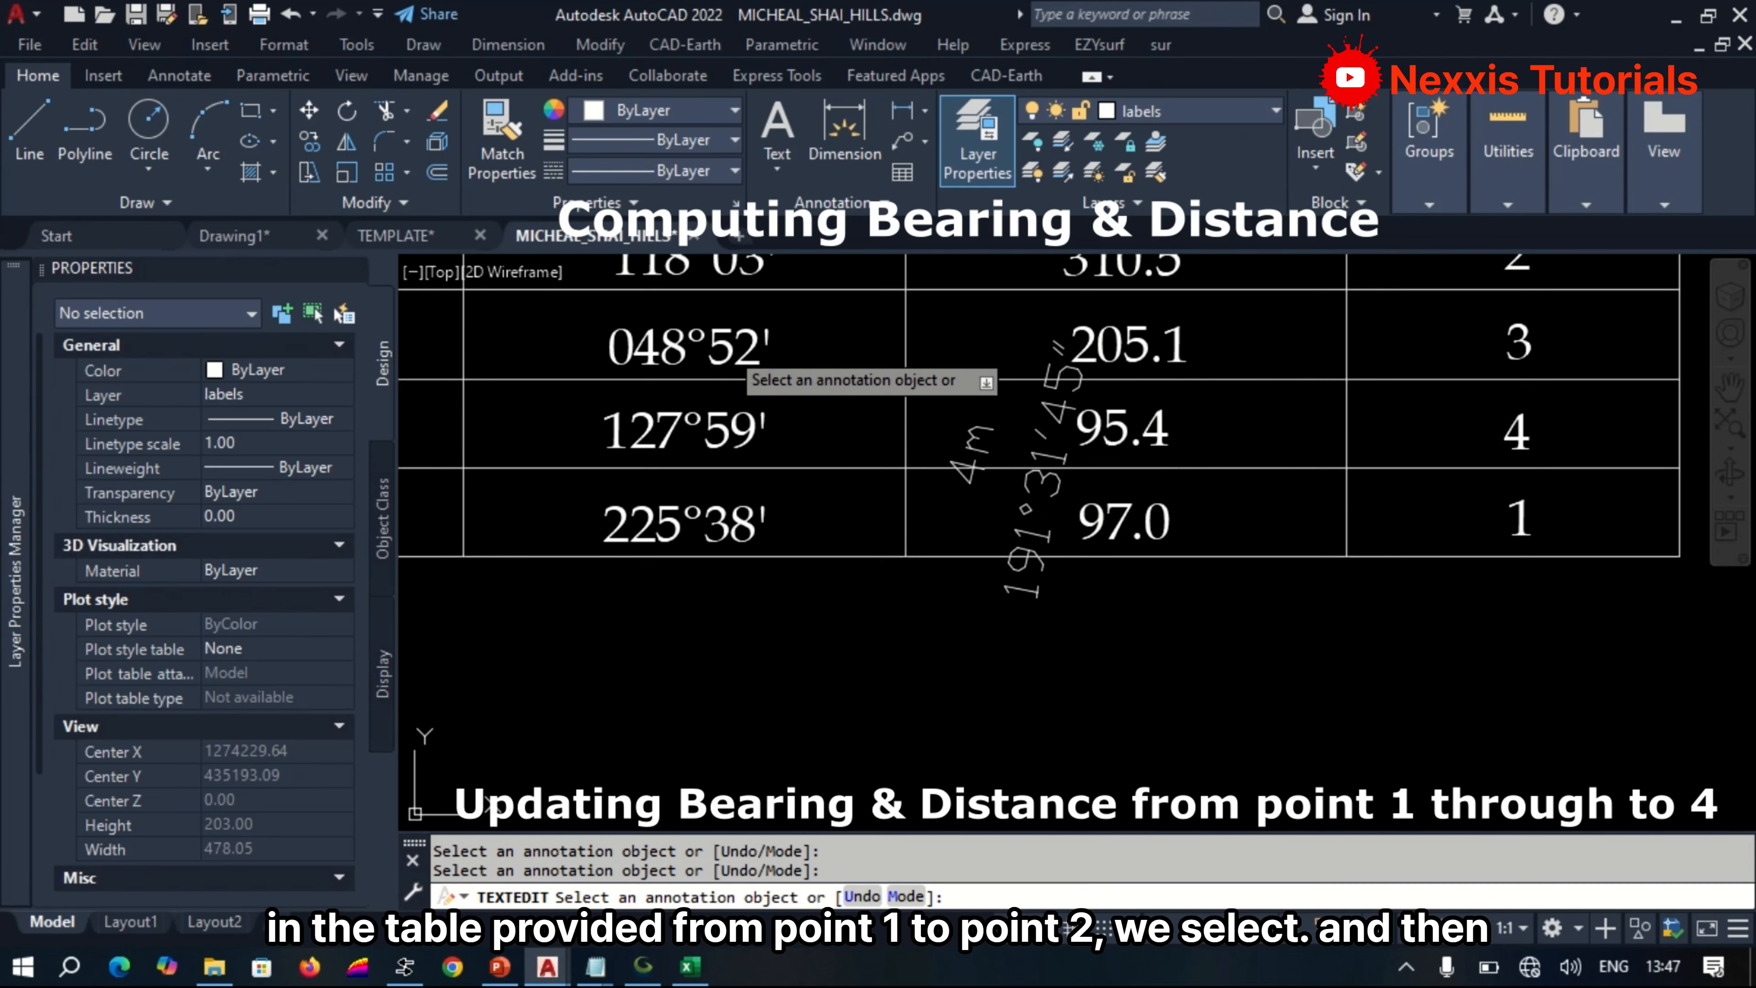
pyautogui.click(725, 348)
pyautogui.hotkey('ctrl', 'v')
pyautogui.click(1026, 563)
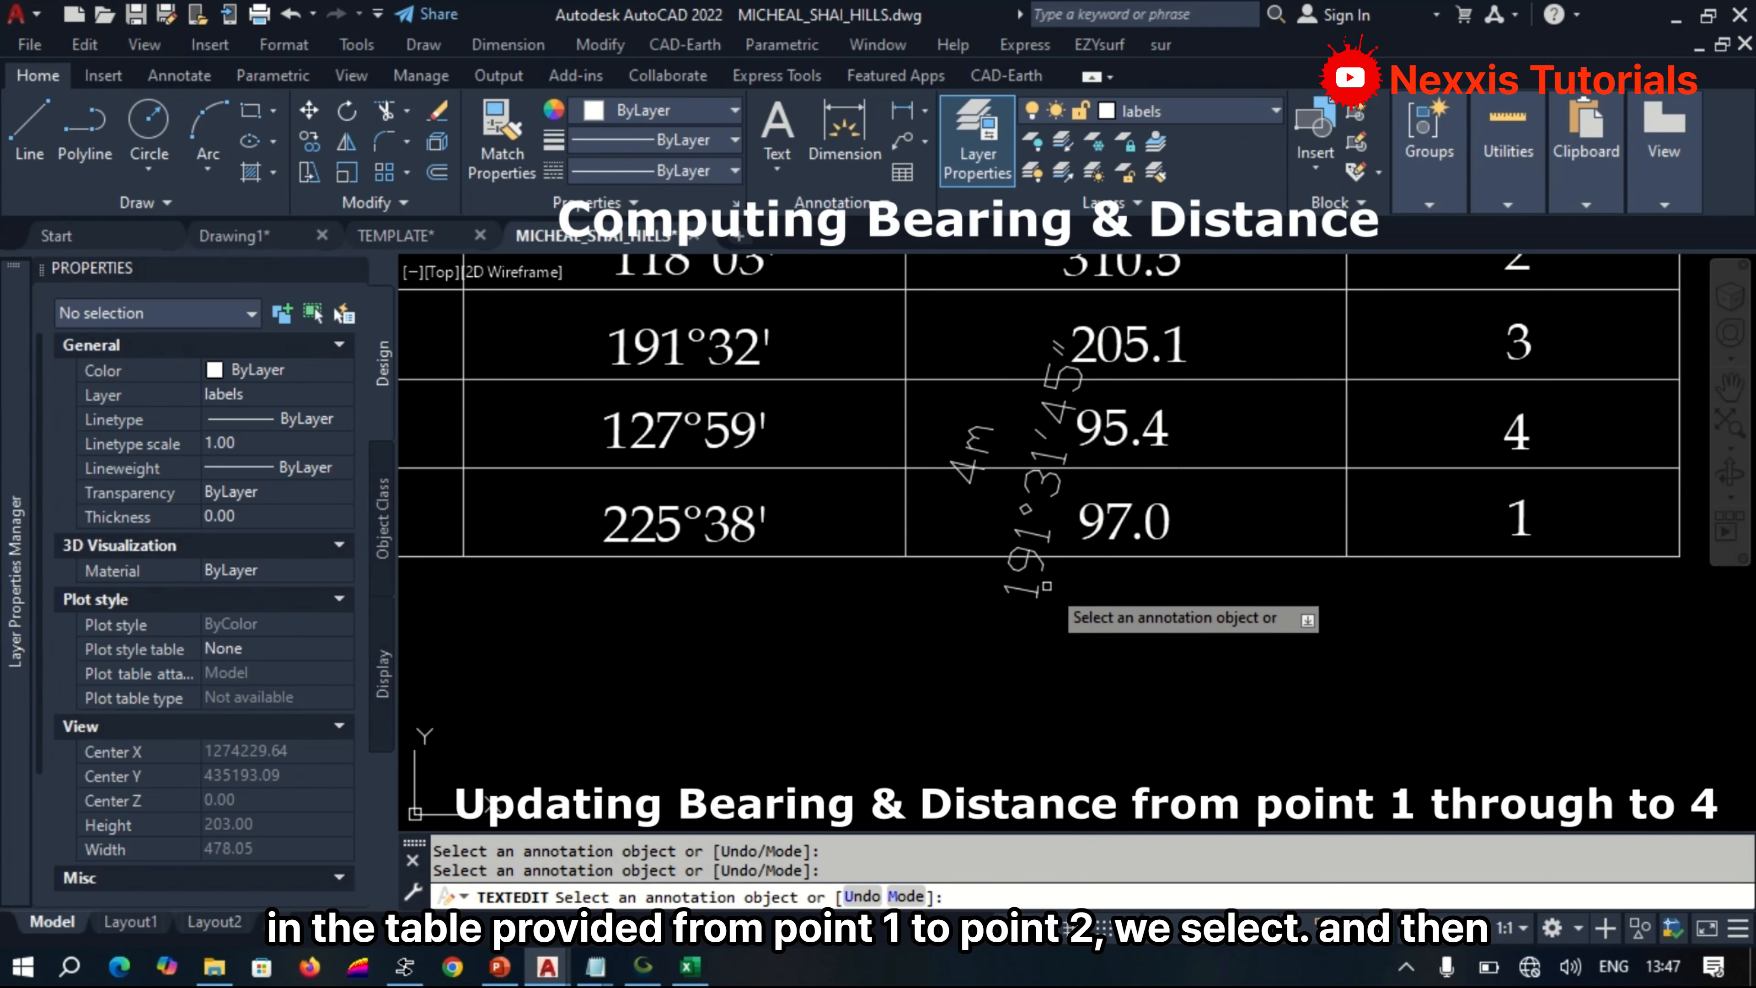
pyautogui.press('Return')
# Delete the leftover P2–P3 bearing and distance texts from the table area.
pyautogui.click(1035, 568)
pyautogui.click(976, 435)
pyautogui.press('Delete')
# Move the bearing and distance labels of line P3–P4 to just below the table's BEARING column.
pyautogui.scroll(-8, 975, 473)
pyautogui.scroll(8, 731, 713)
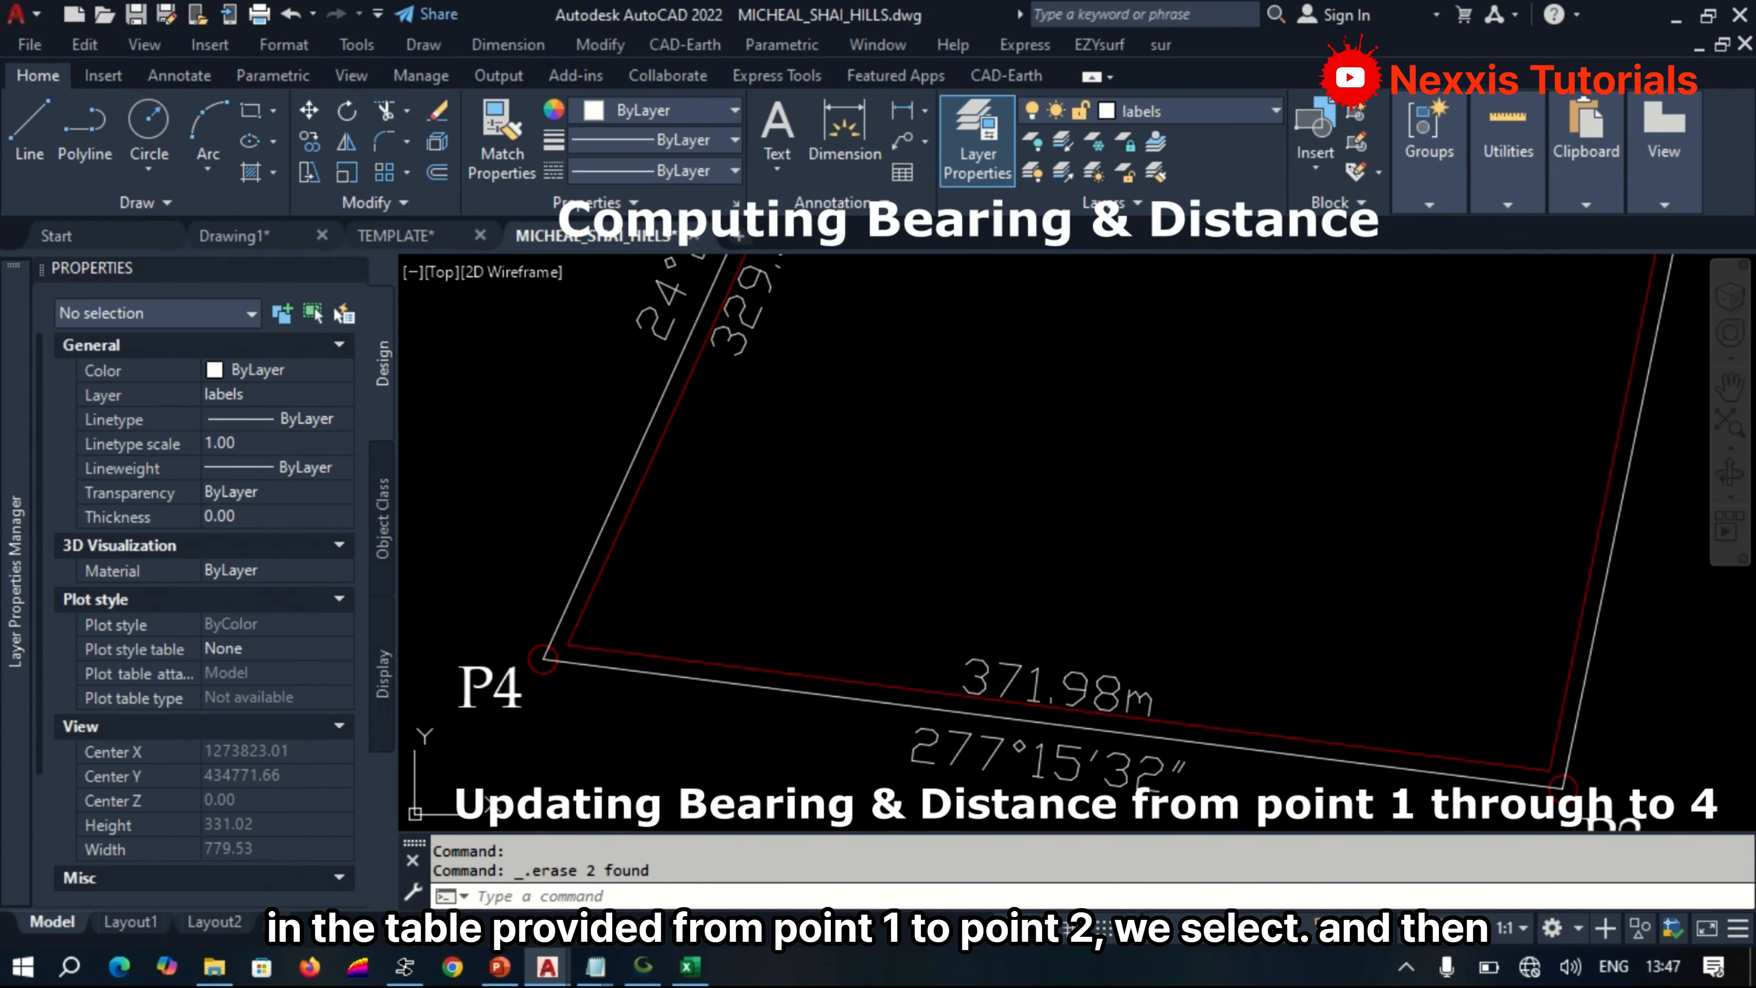
pyautogui.press('Return')
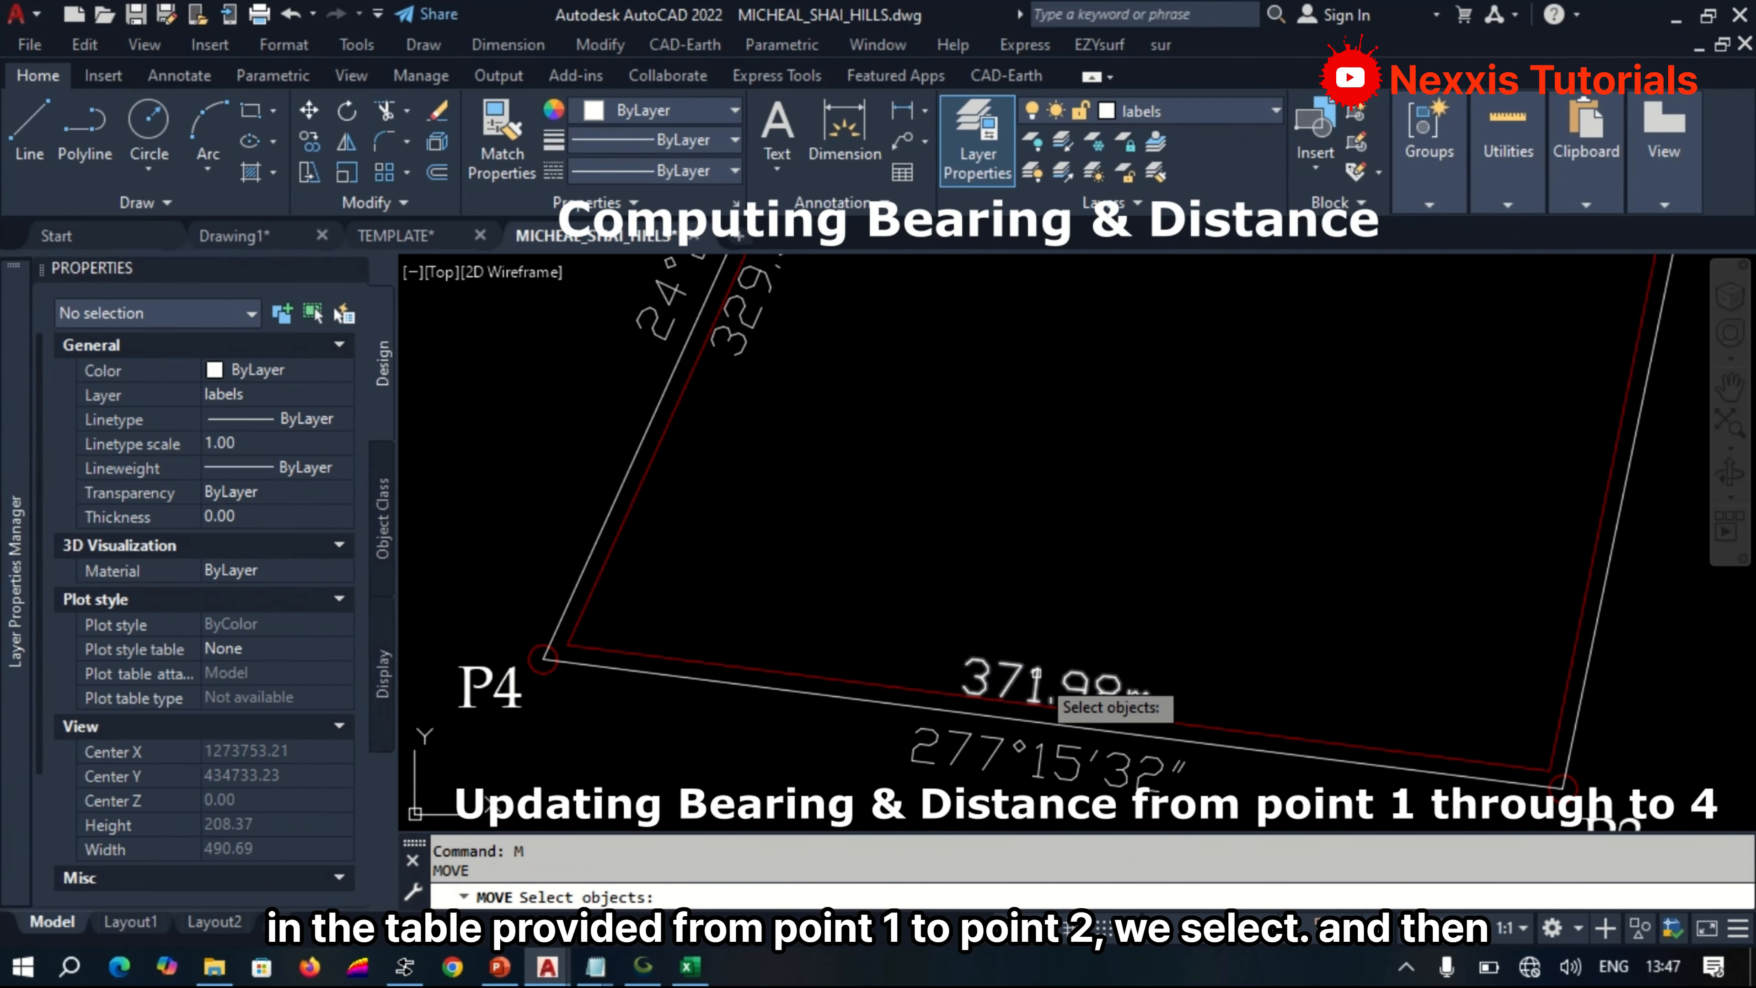
pyautogui.click(1034, 687)
pyautogui.click(1035, 763)
pyautogui.press('Return')
pyautogui.click(1034, 764)
pyautogui.scroll(-8, 1035, 764)
pyautogui.scroll(4, 1133, 558)
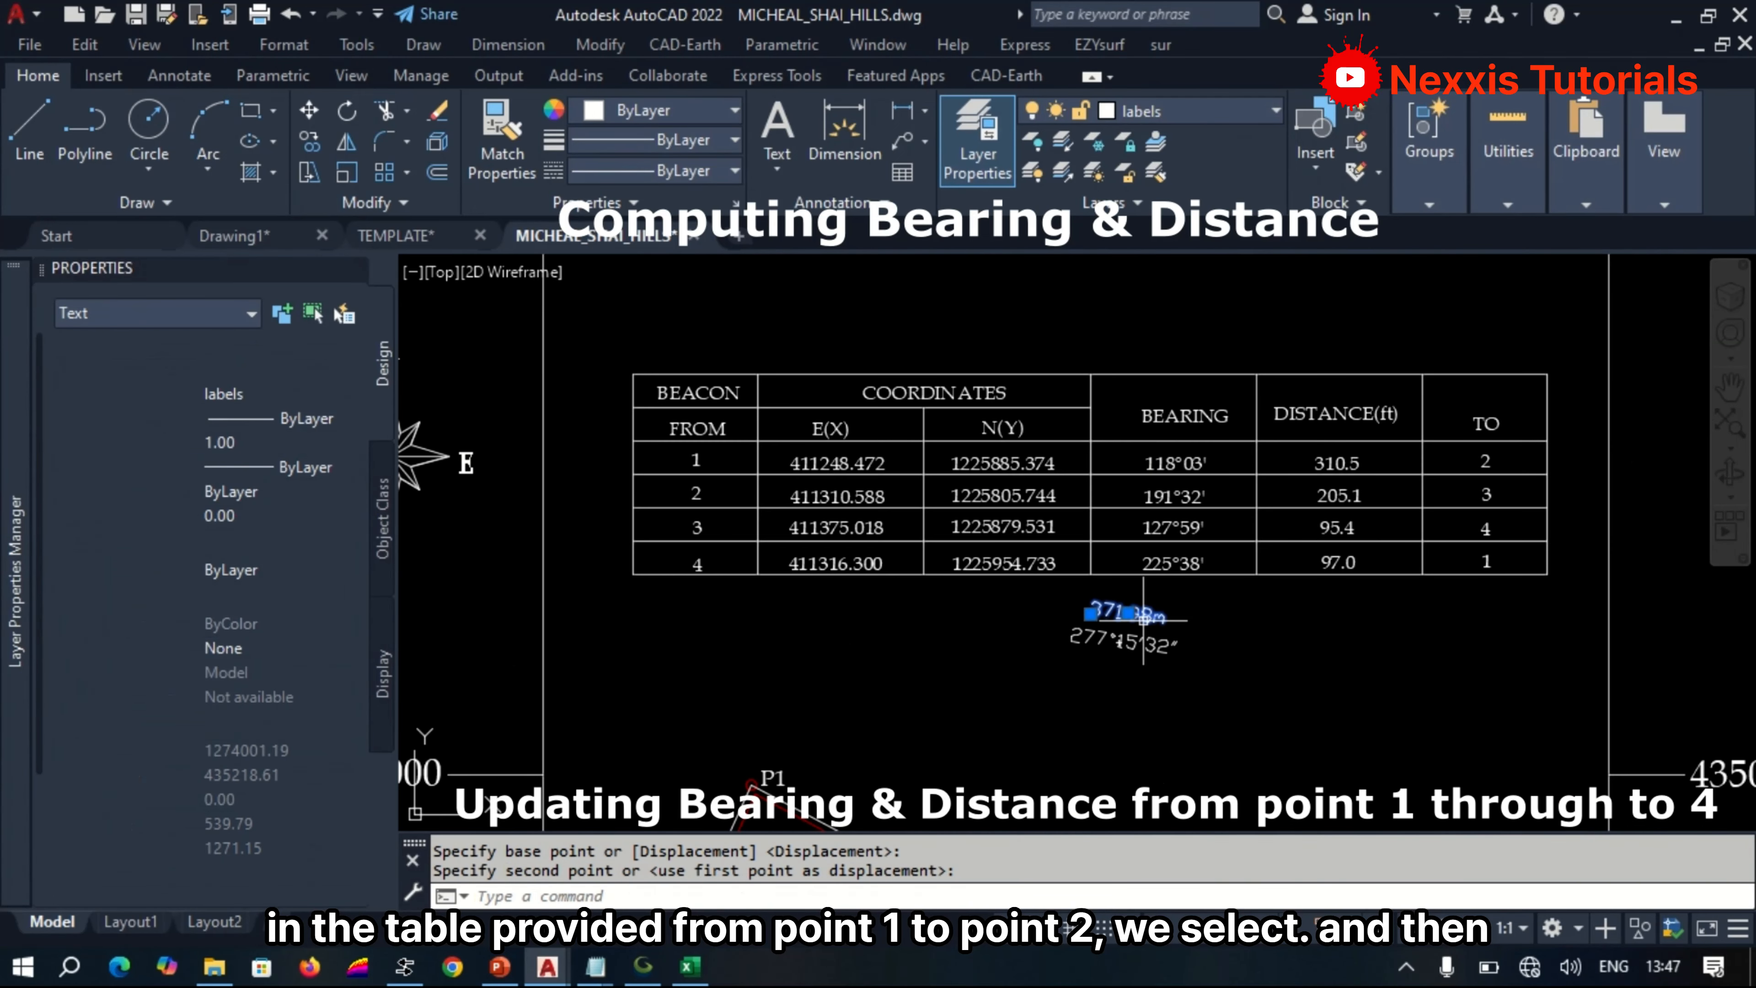
# Replace the distance in the beacon 3 row with 372.0, rounded from the moved P3–P4 distance label.
pyautogui.click(1128, 630)
pyautogui.doubleClick(1137, 622)
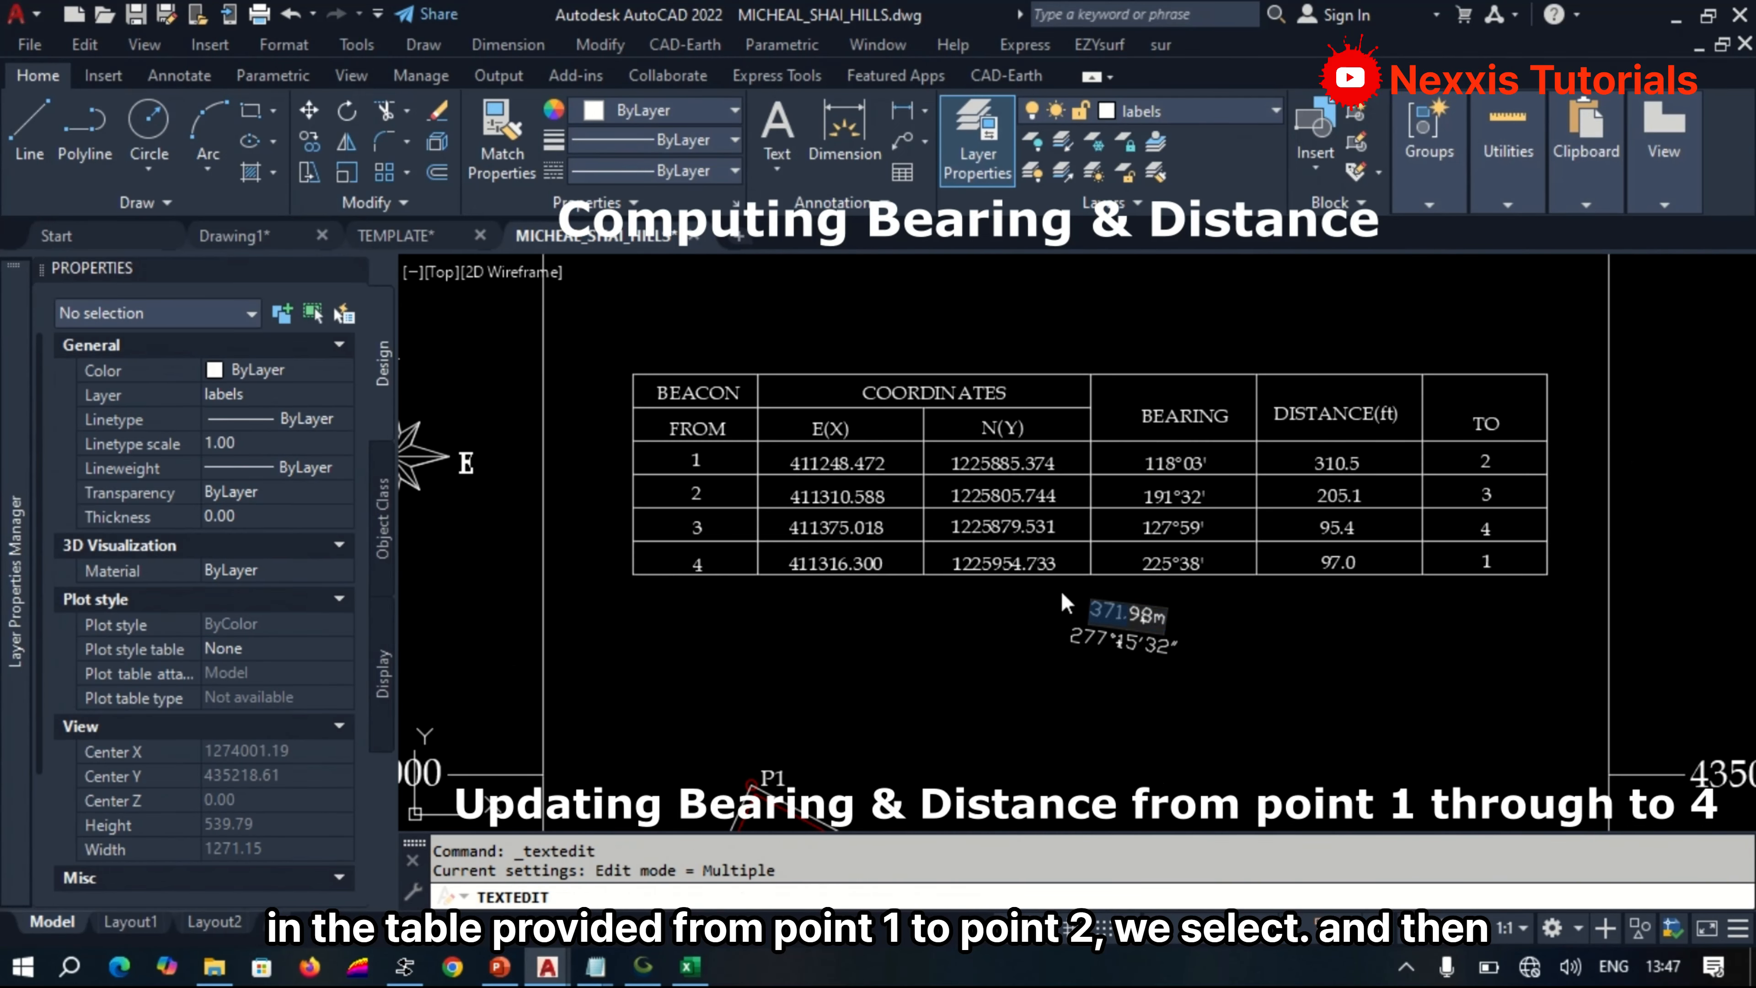
pyautogui.press('BackSpace')
pyautogui.press('Return')
pyautogui.click(1338, 528)
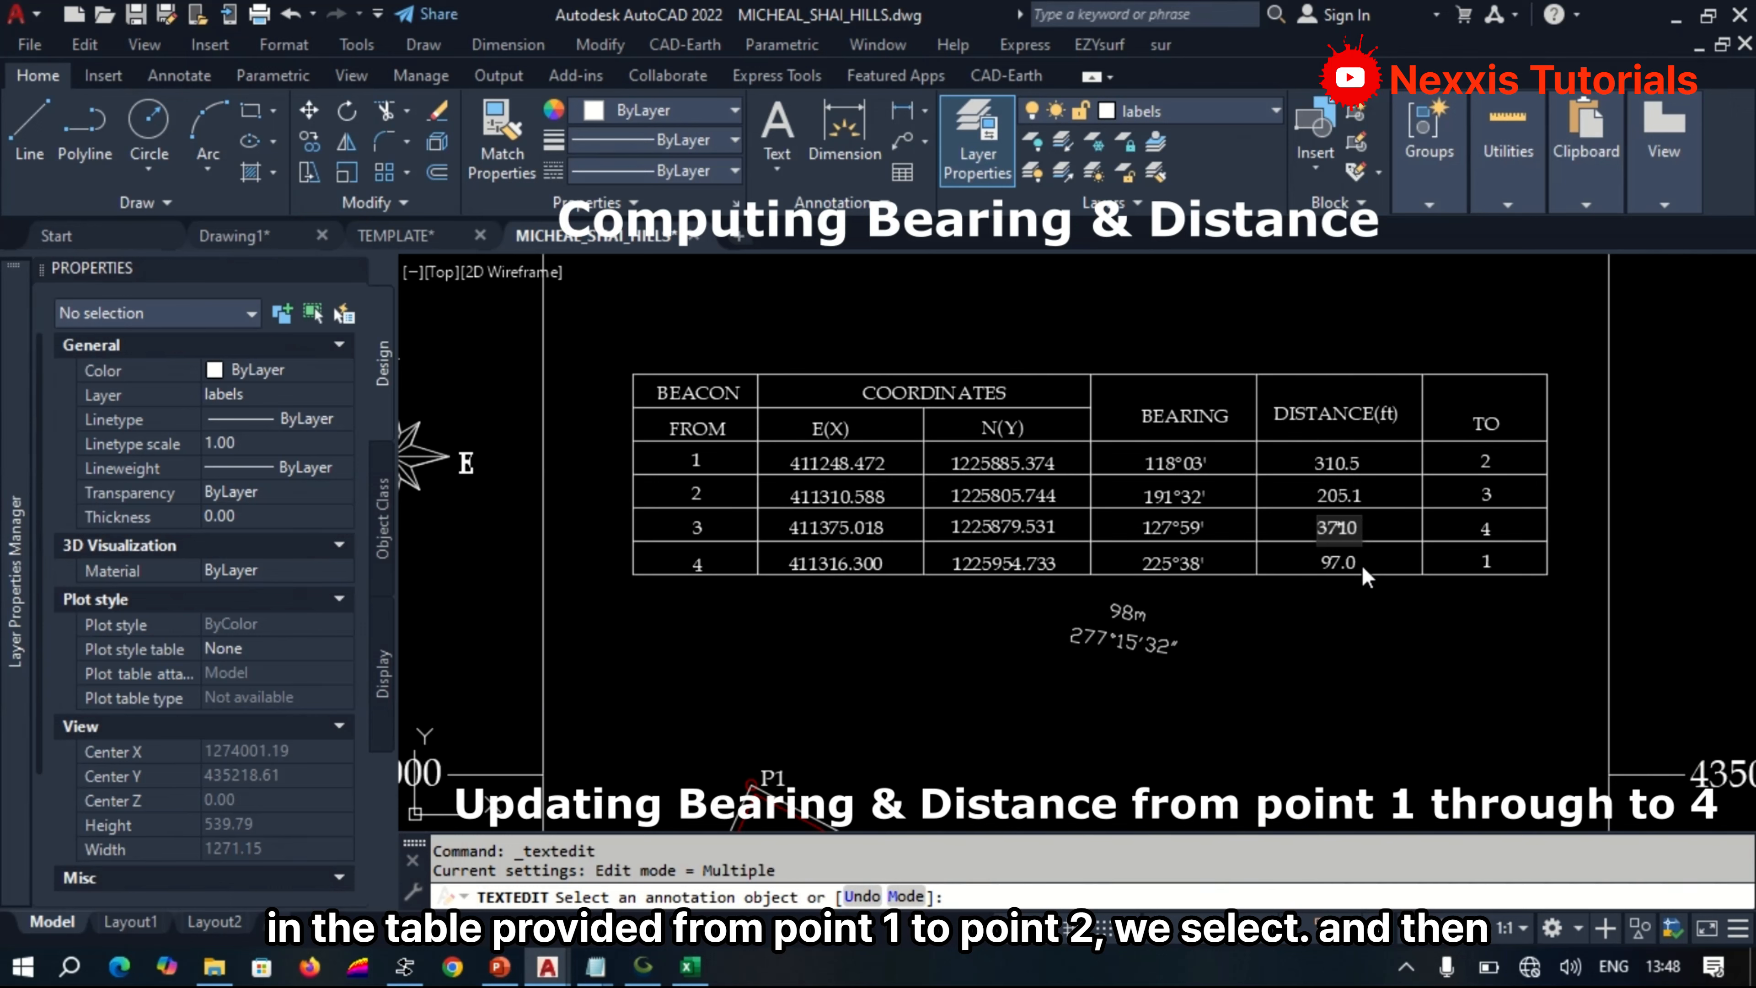
pyautogui.write('372.0')
pyautogui.press('Return')
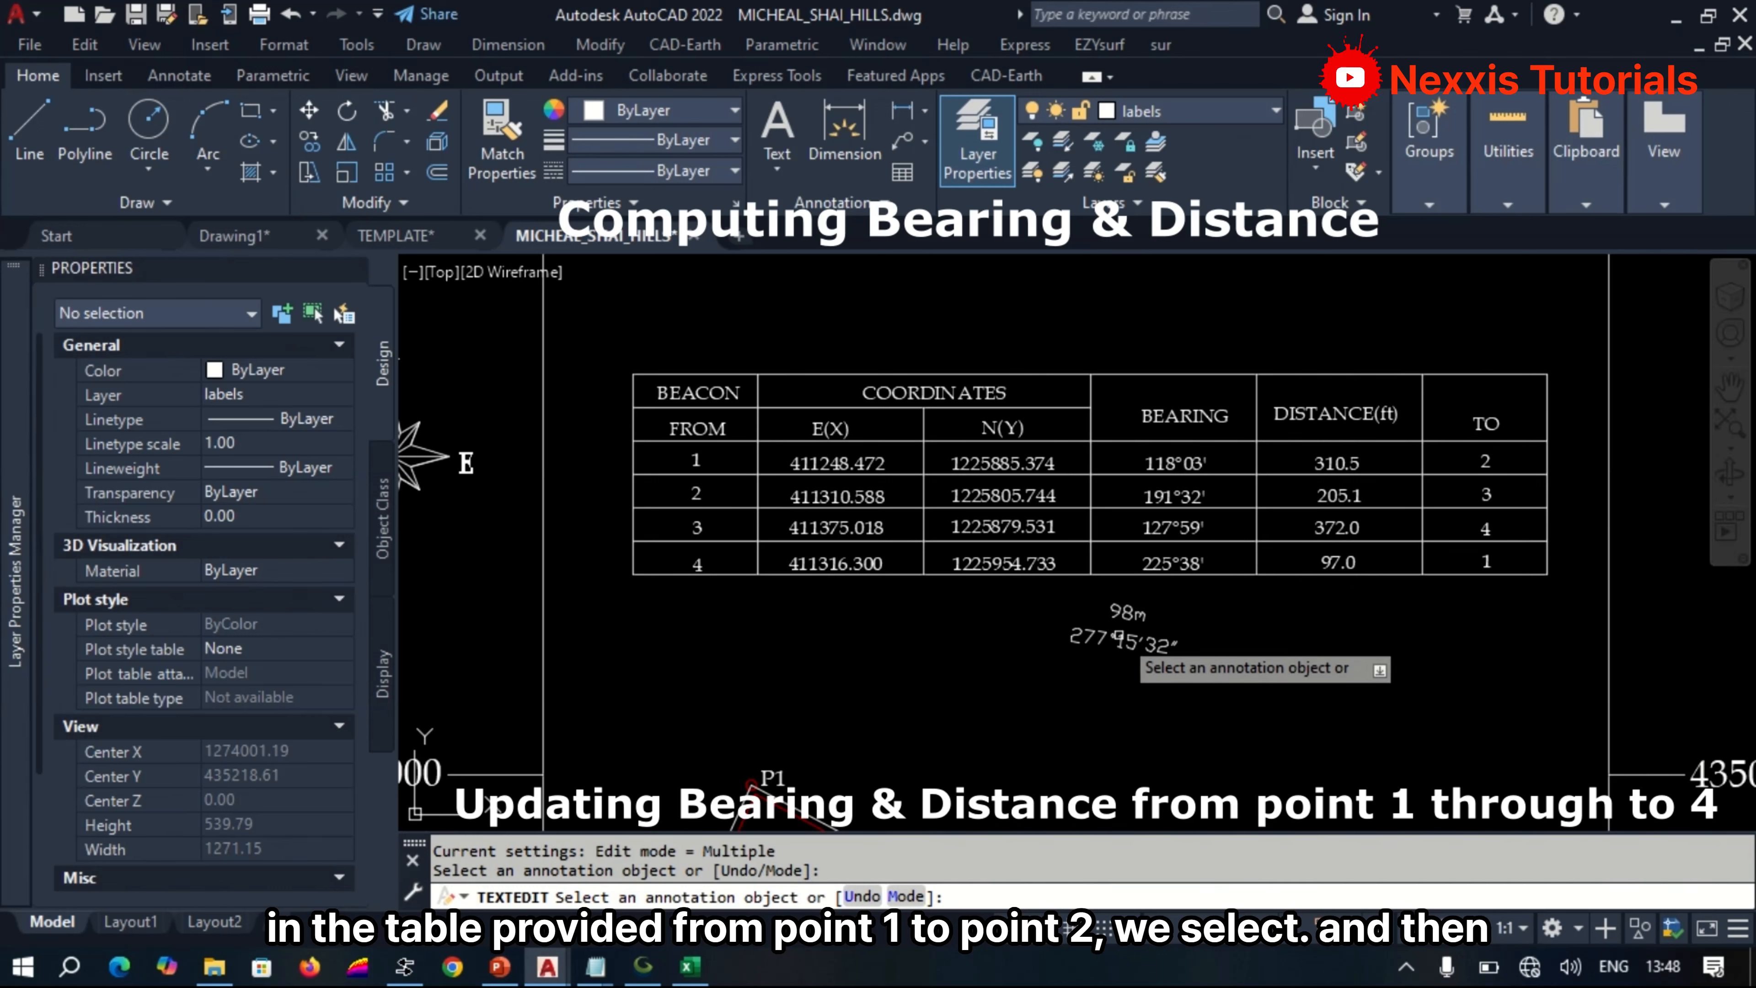
# Replace the bearing in the beacon 3 row with 277°16', rounded from the P3–P4 bearing label, and end text editing.
pyautogui.click(1144, 656)
pyautogui.click(1148, 646)
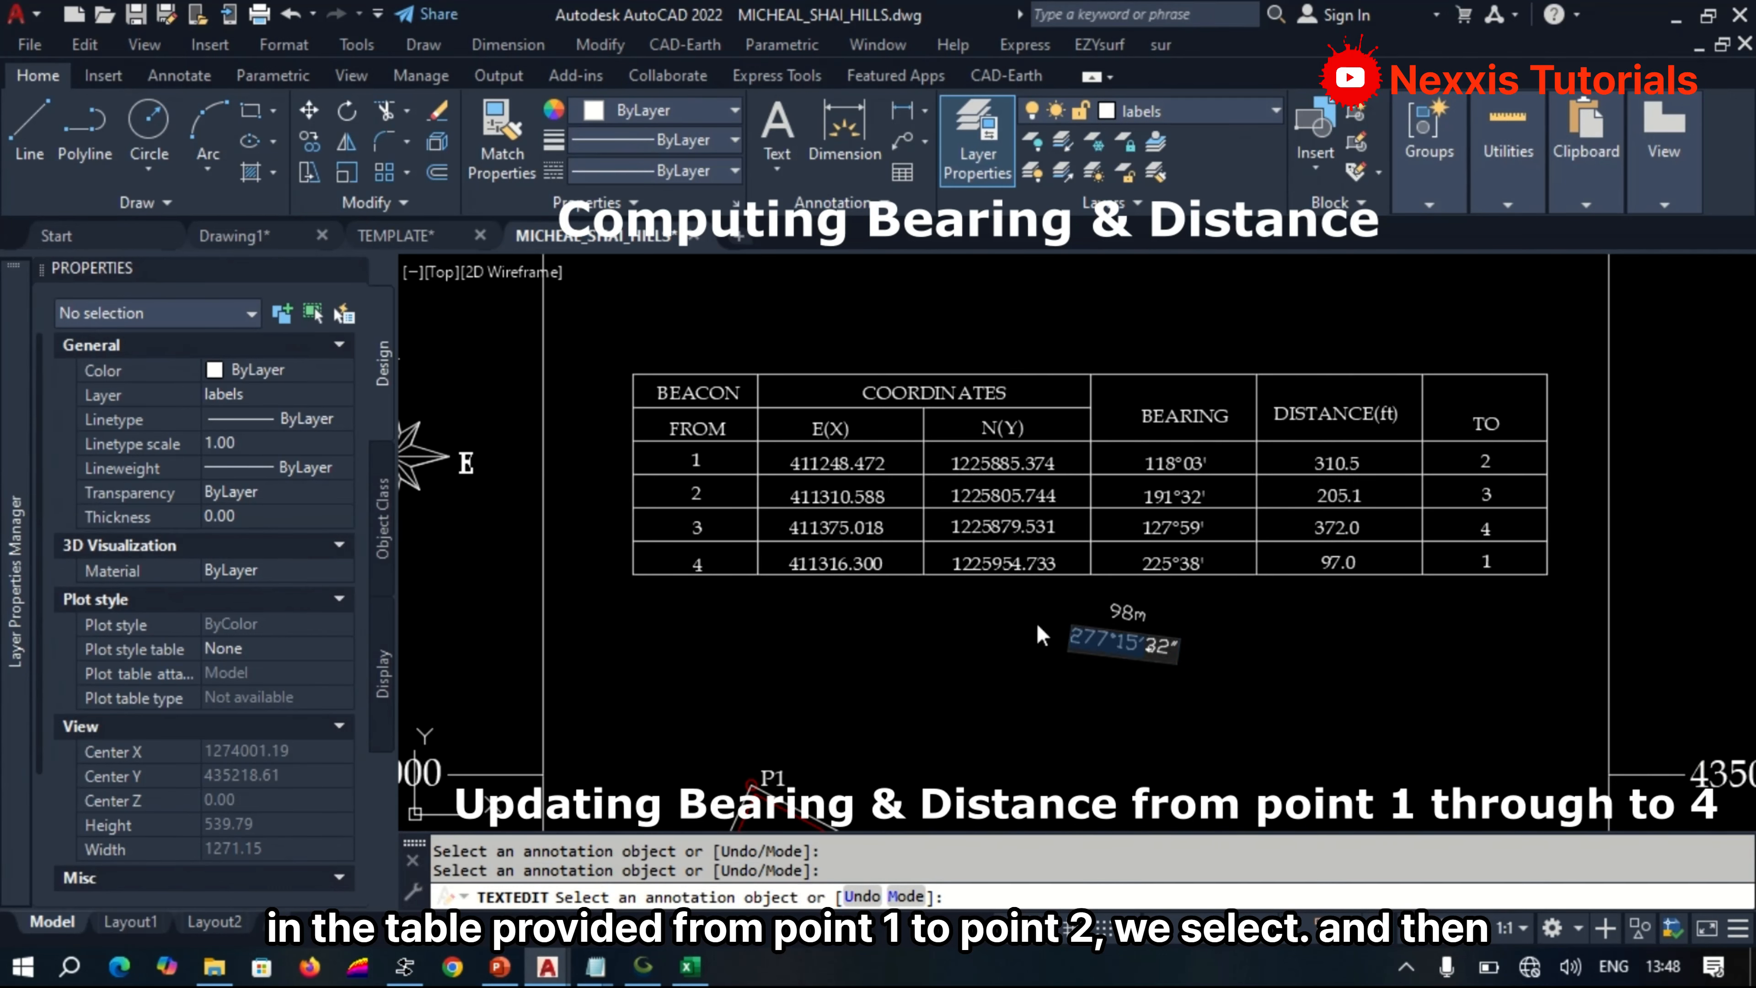
pyautogui.hotkey('ctrl', 'x')
pyautogui.press('Return')
pyautogui.click(1187, 532)
pyautogui.hotkey('ctrl', 'v')
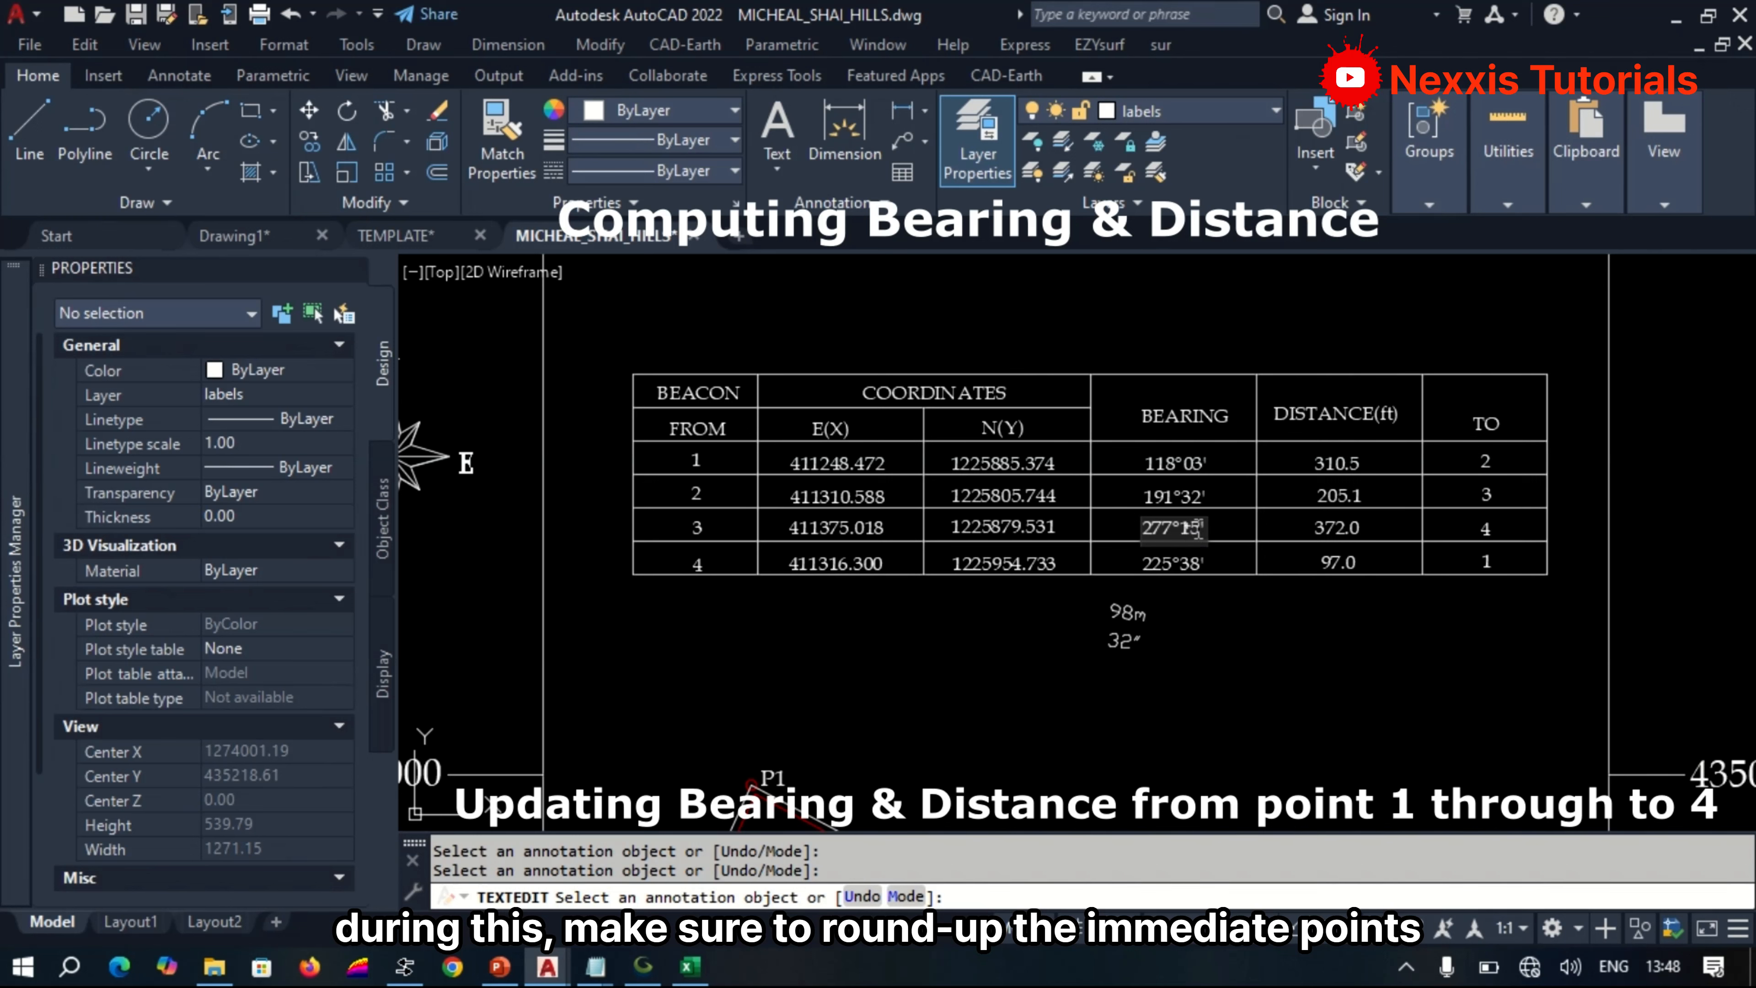
pyautogui.press('Return')
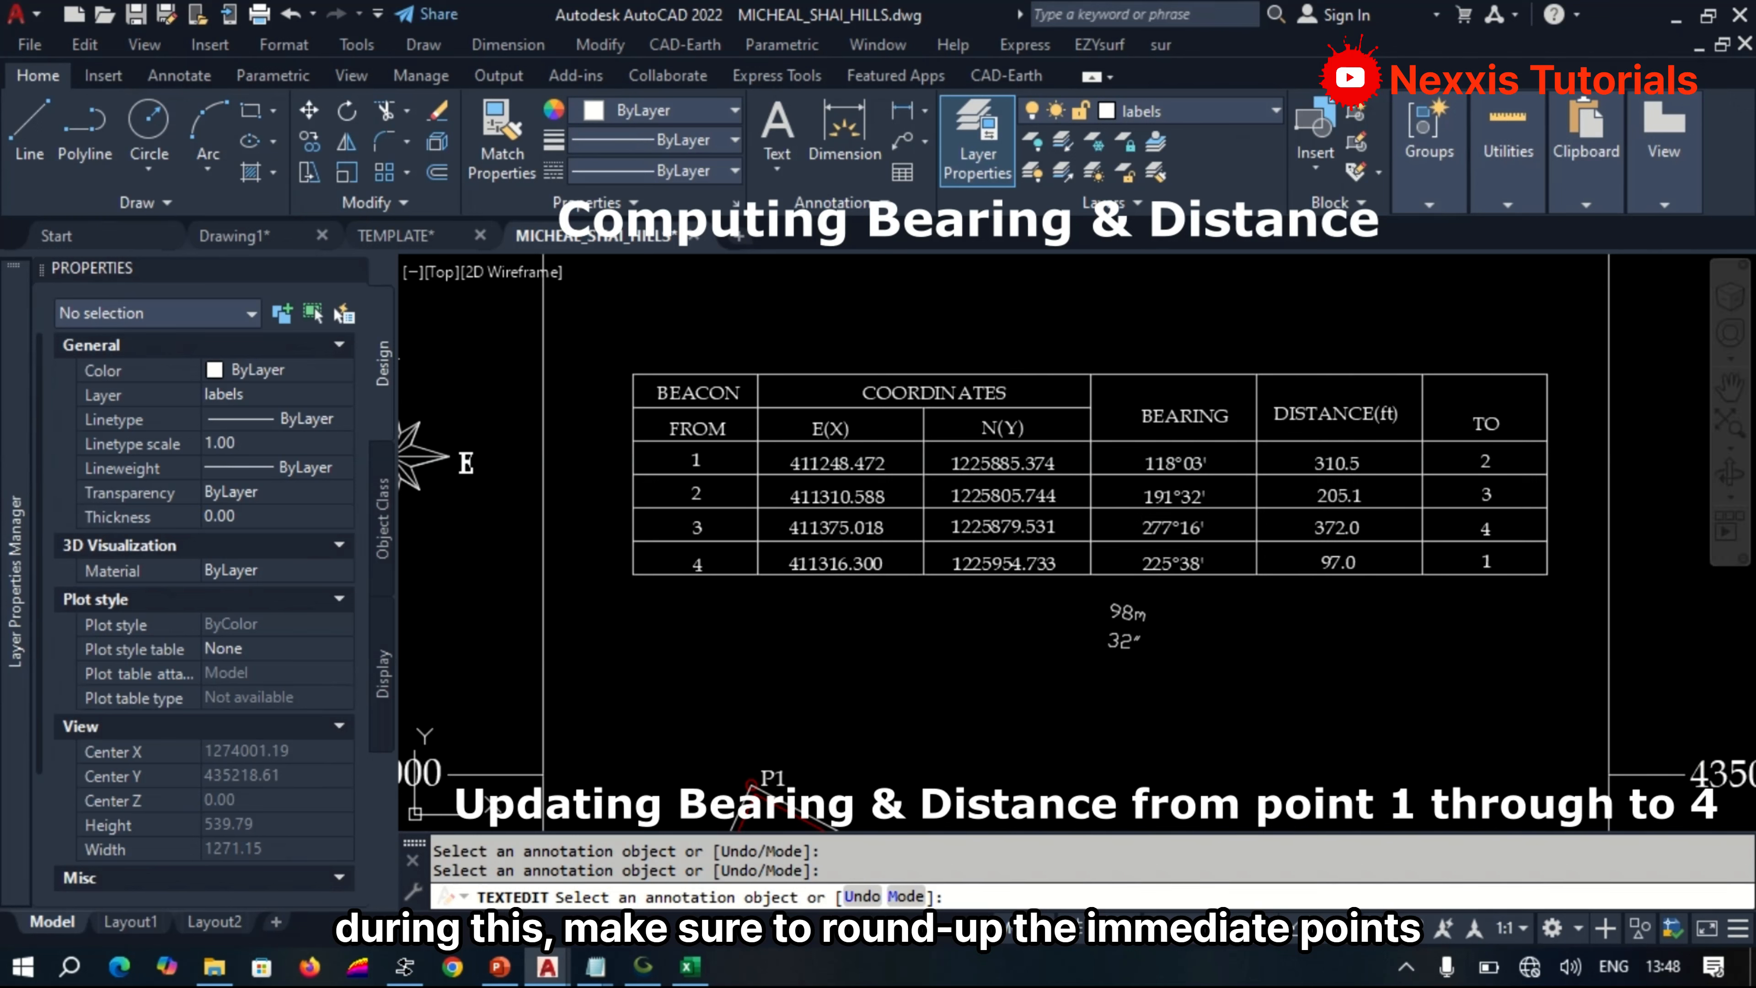
pyautogui.press('Return')
# Delete the leftover P3–P4 bearing and distance texts below the table.
pyautogui.click(1188, 673)
pyautogui.click(1069, 609)
pyautogui.press('Delete')
# Move the bearing and distance labels of line P4–P1 to just below the table's BEARING column.
pyautogui.scroll(-4, 1070, 608)
pyautogui.scroll(4, 976, 726)
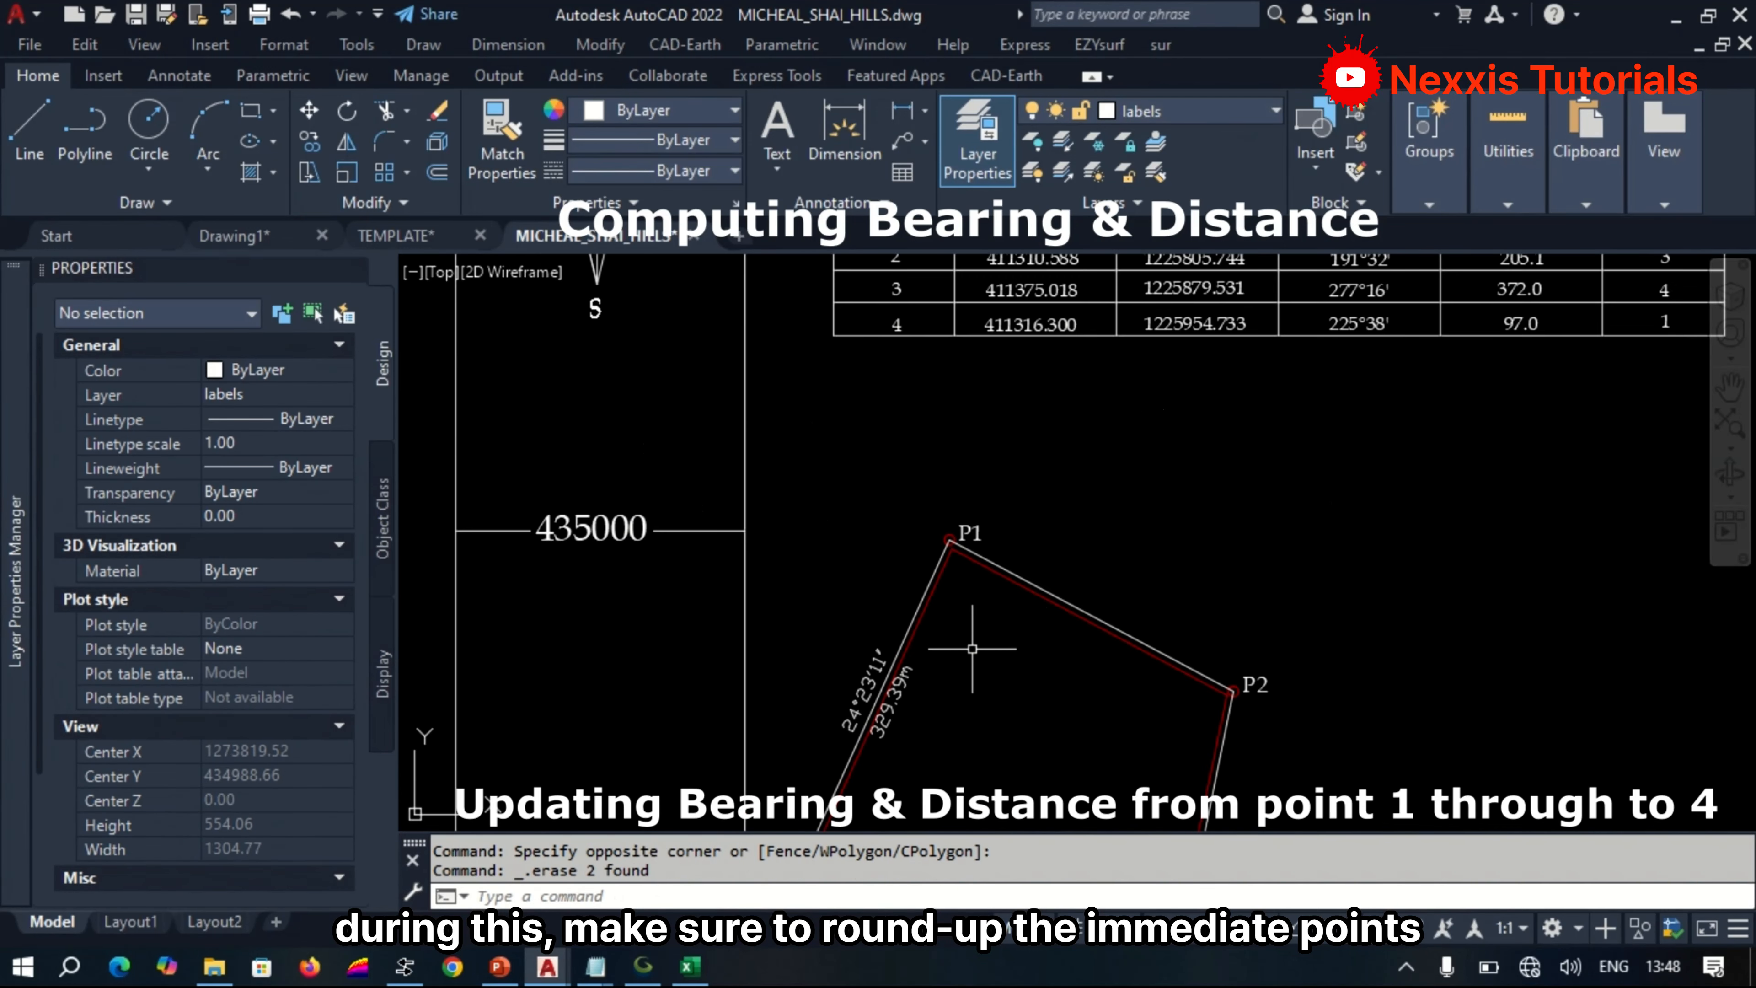
pyautogui.write('m')
pyautogui.press('Return')
pyautogui.click(898, 690)
pyautogui.click(867, 692)
pyautogui.press('Return')
pyautogui.click(867, 691)
pyautogui.scroll(-4, 867, 691)
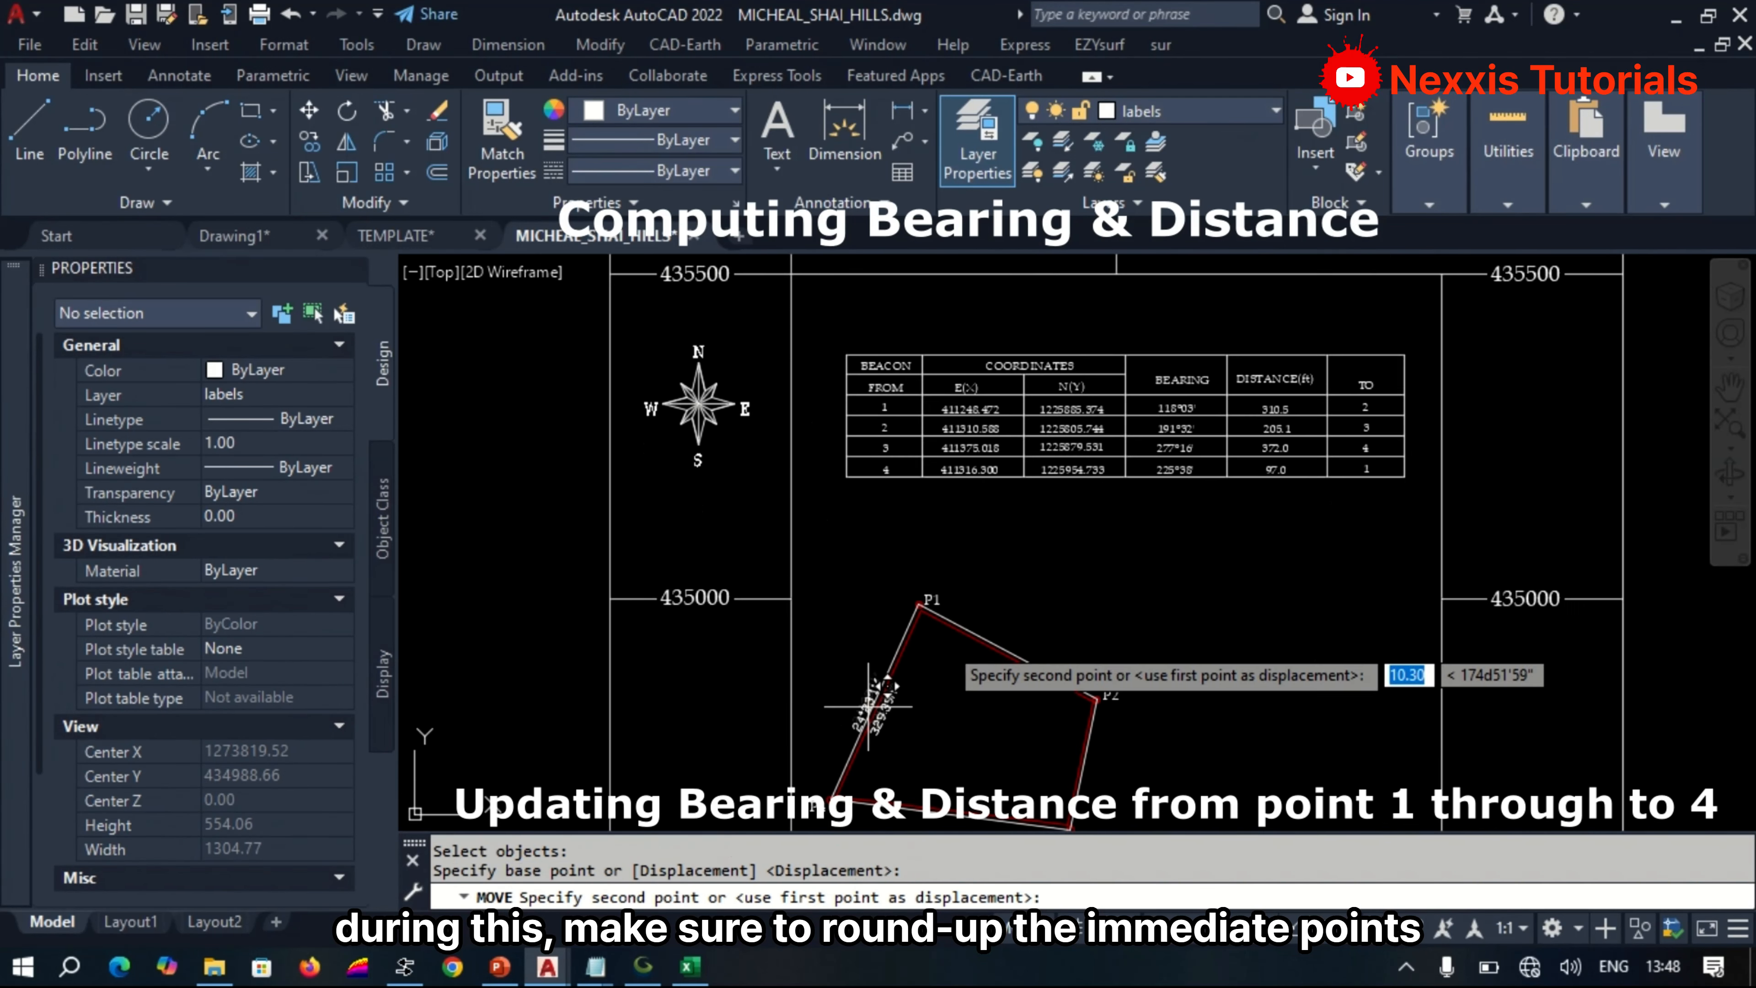
pyautogui.scroll(5, 1254, 450)
pyautogui.click(1269, 595)
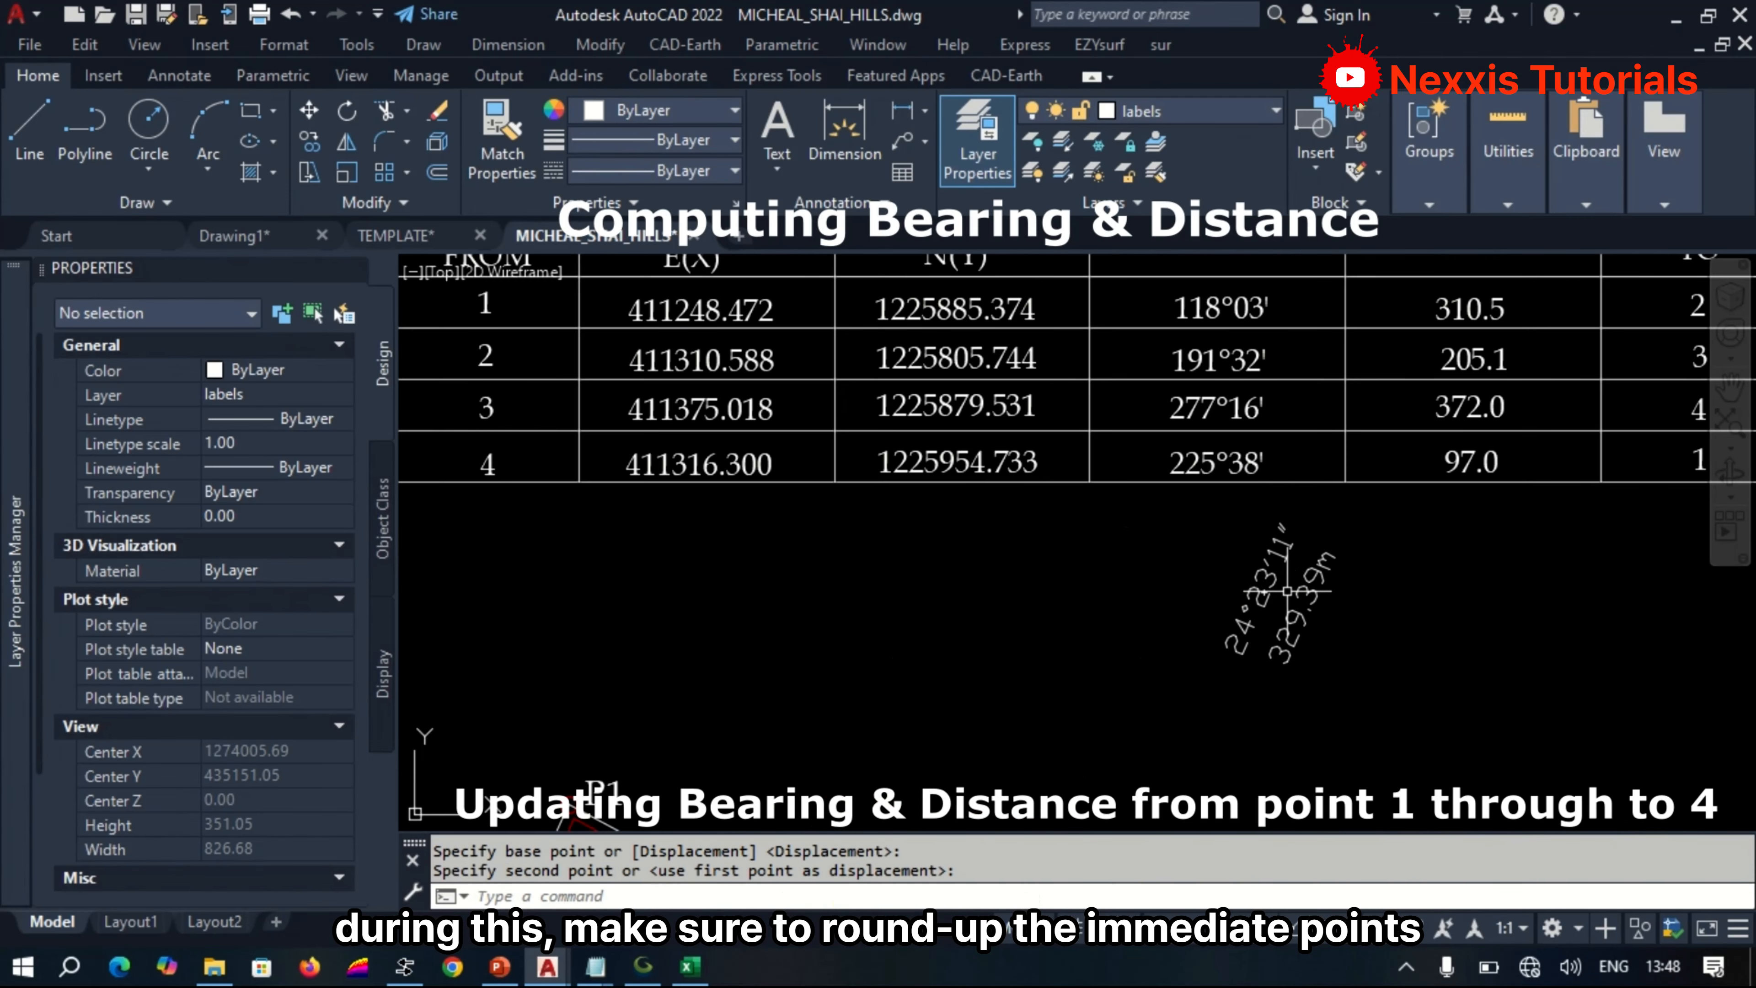
# Replace the bearing in the beacon 4 row with 024°23', cut from the P4–P1 bearing label and given a leading zero.
pyautogui.click(1262, 599)
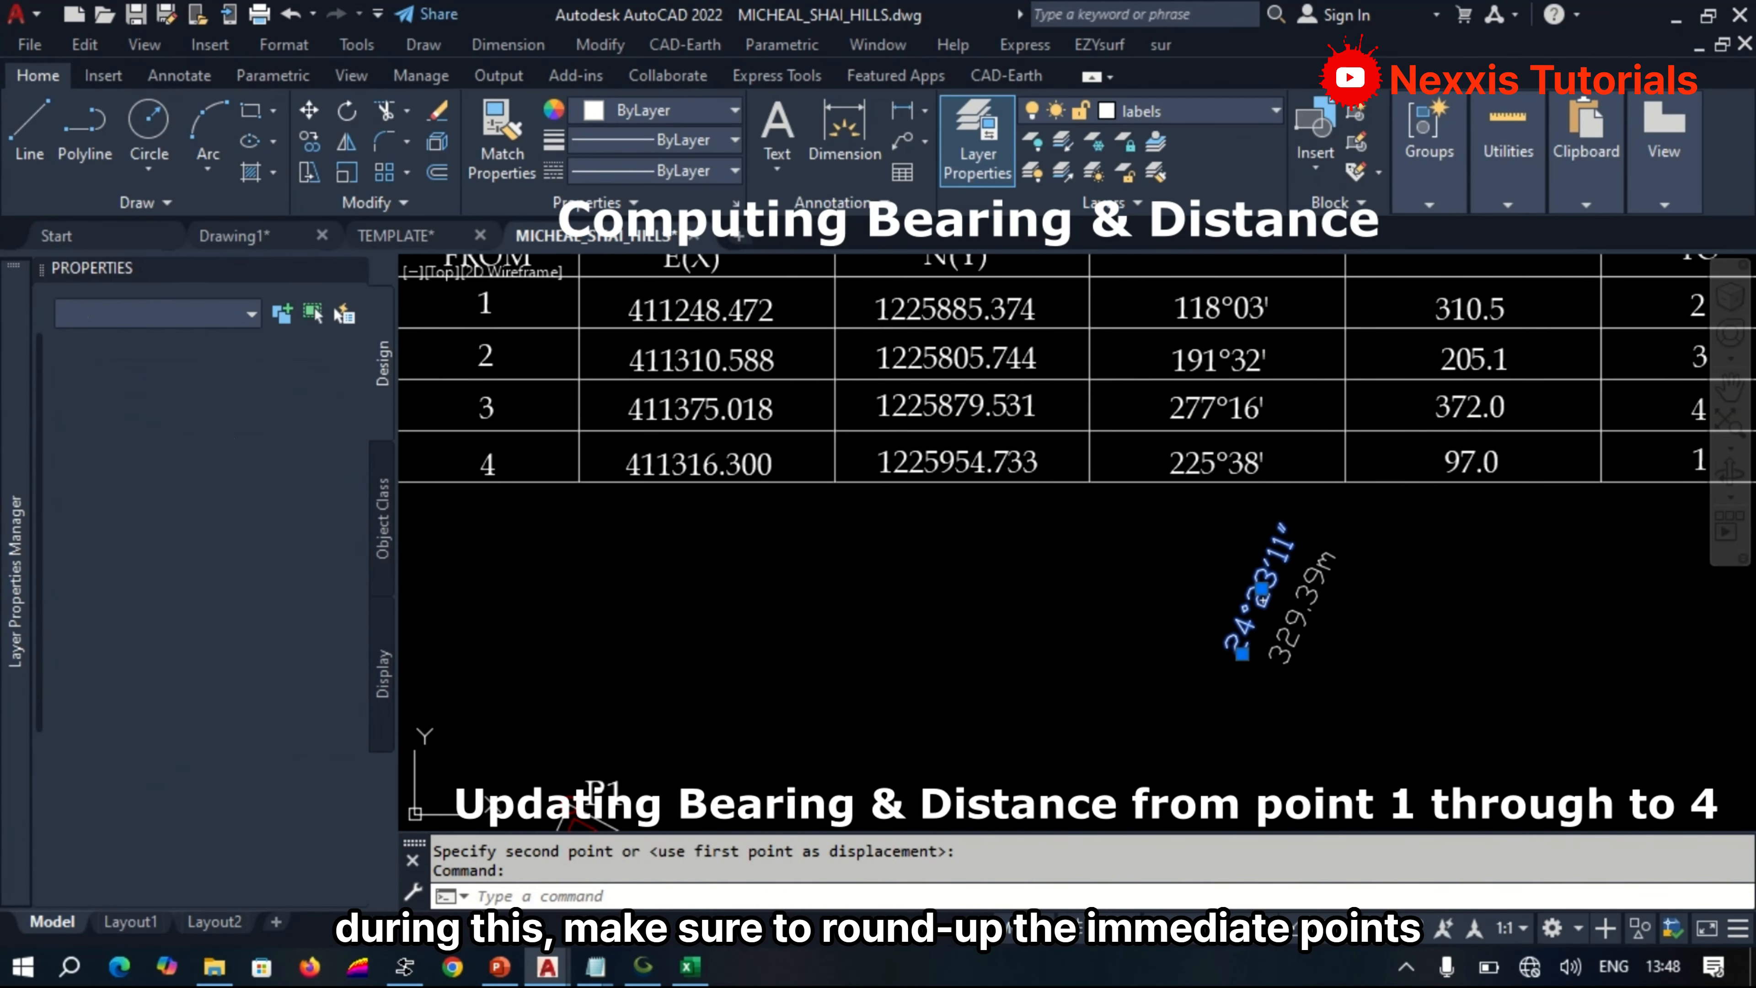
pyautogui.doubleClick(1262, 597)
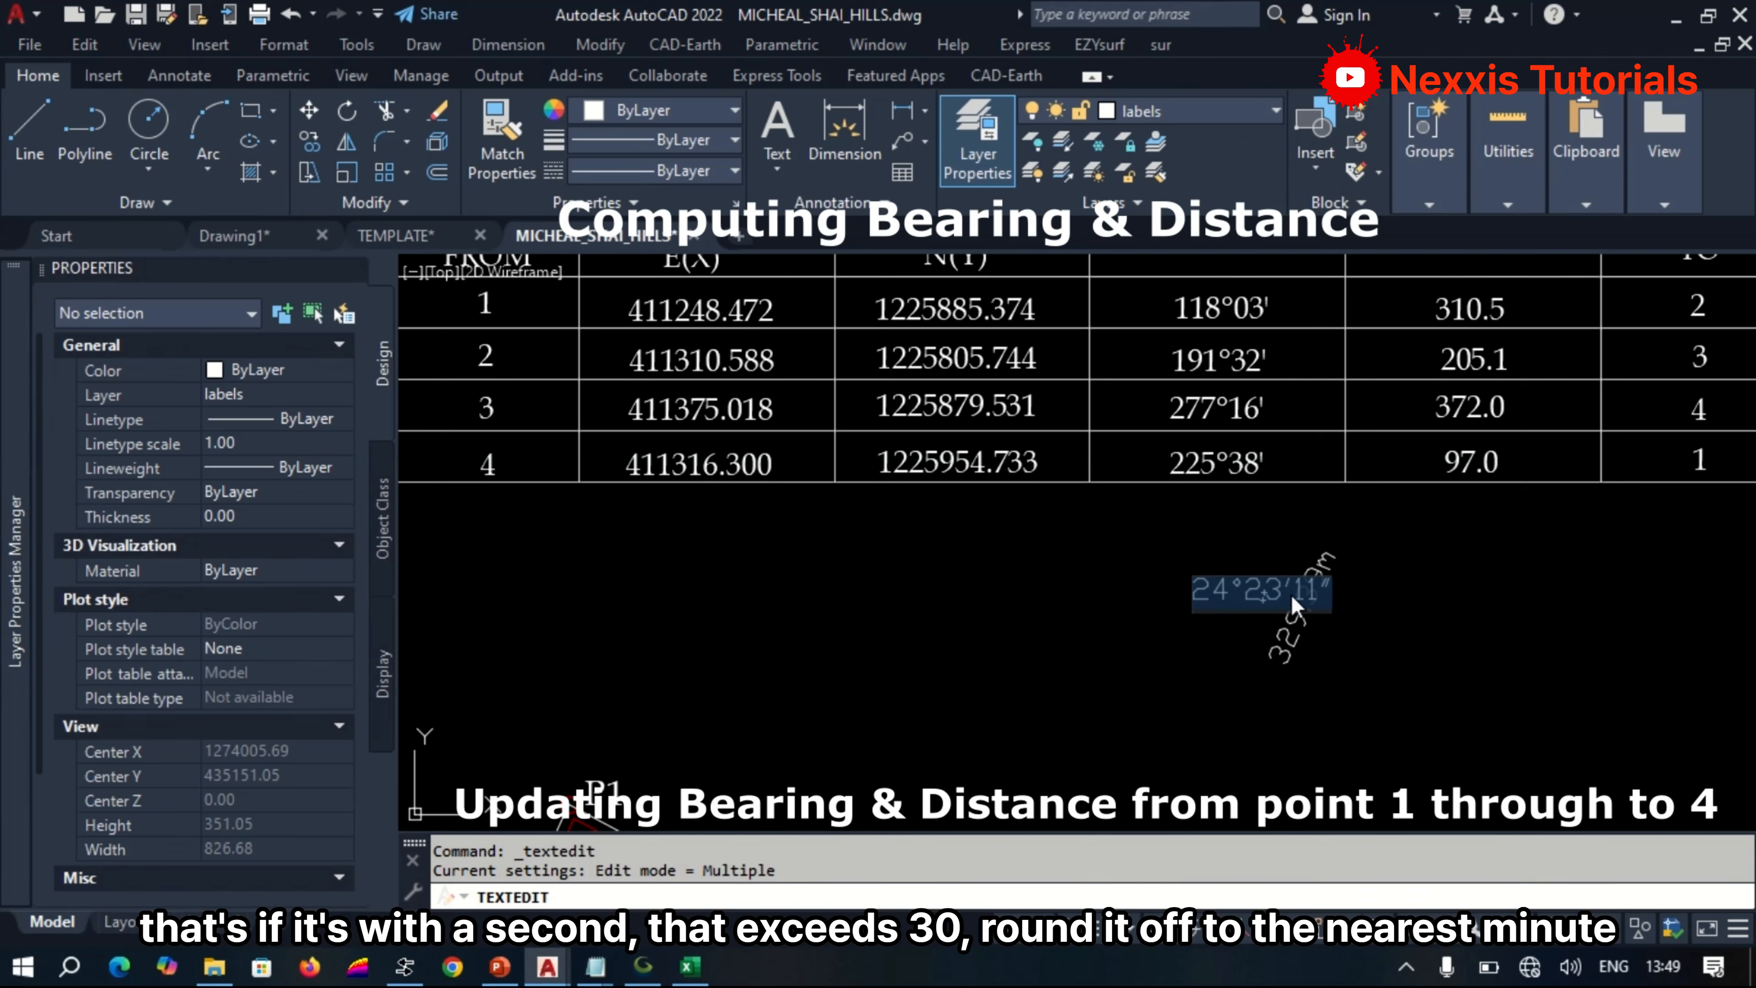
pyautogui.moveTo(1291, 594); pyautogui.dragTo(1167, 581)
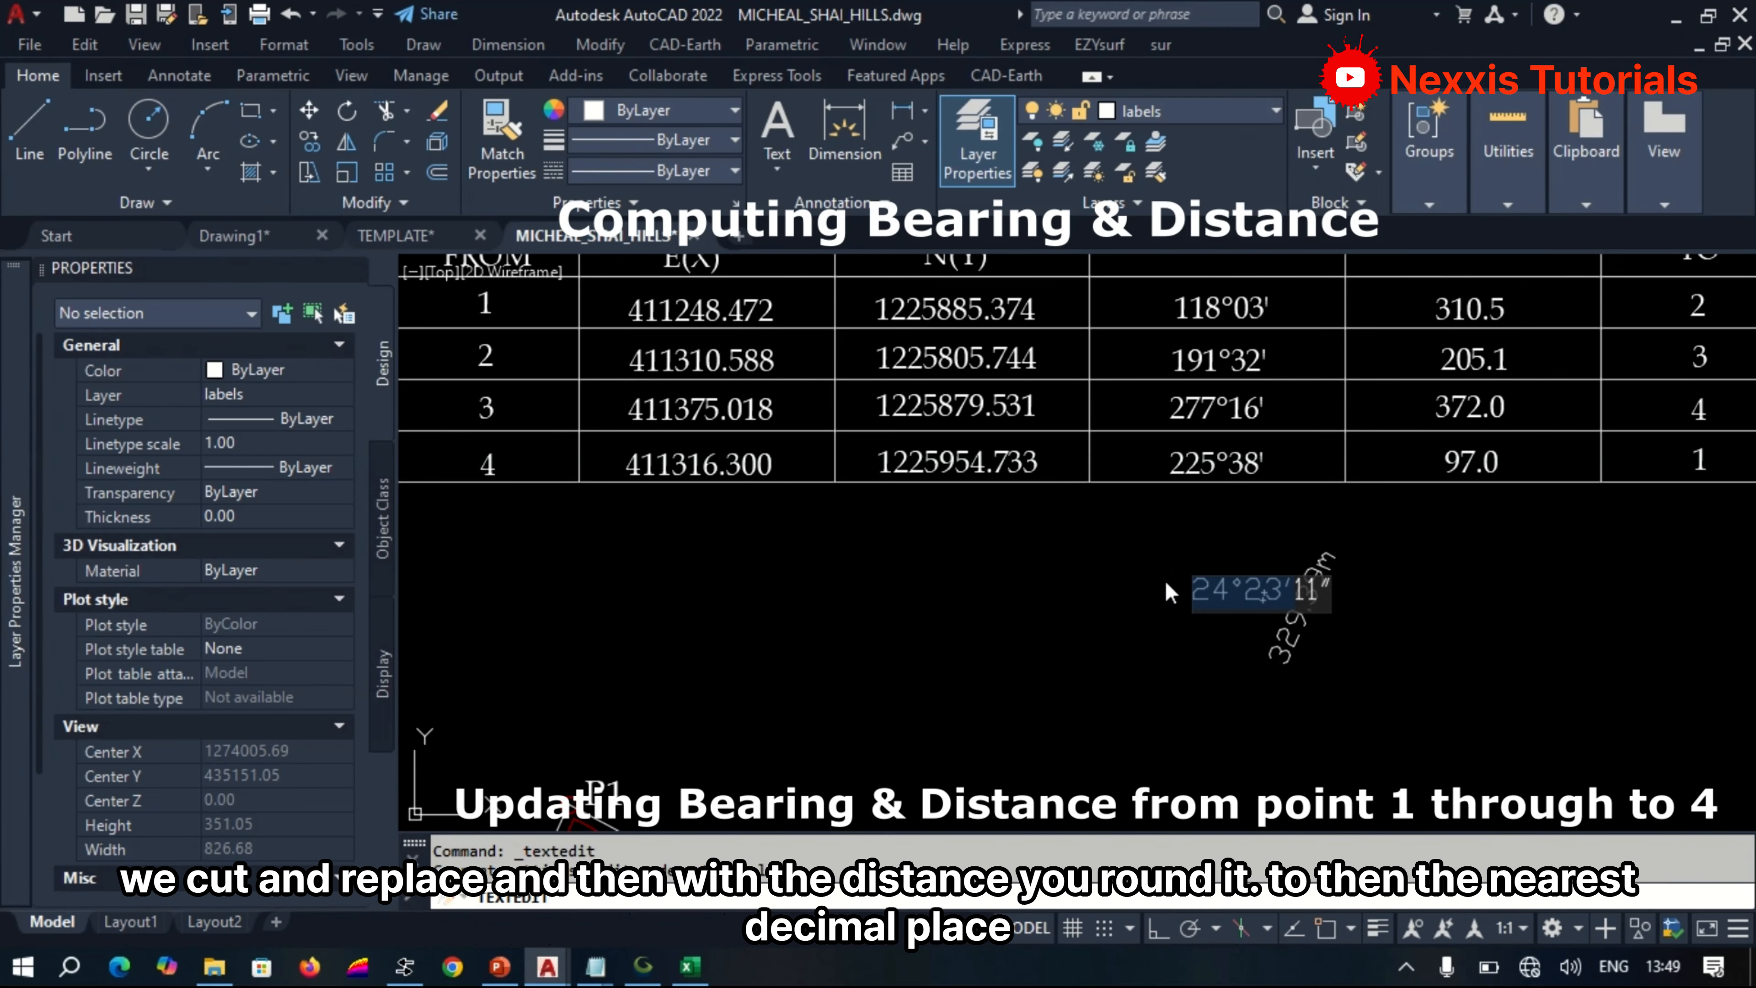
pyautogui.hotkey('ctrl', 'x')
pyautogui.click(1196, 526)
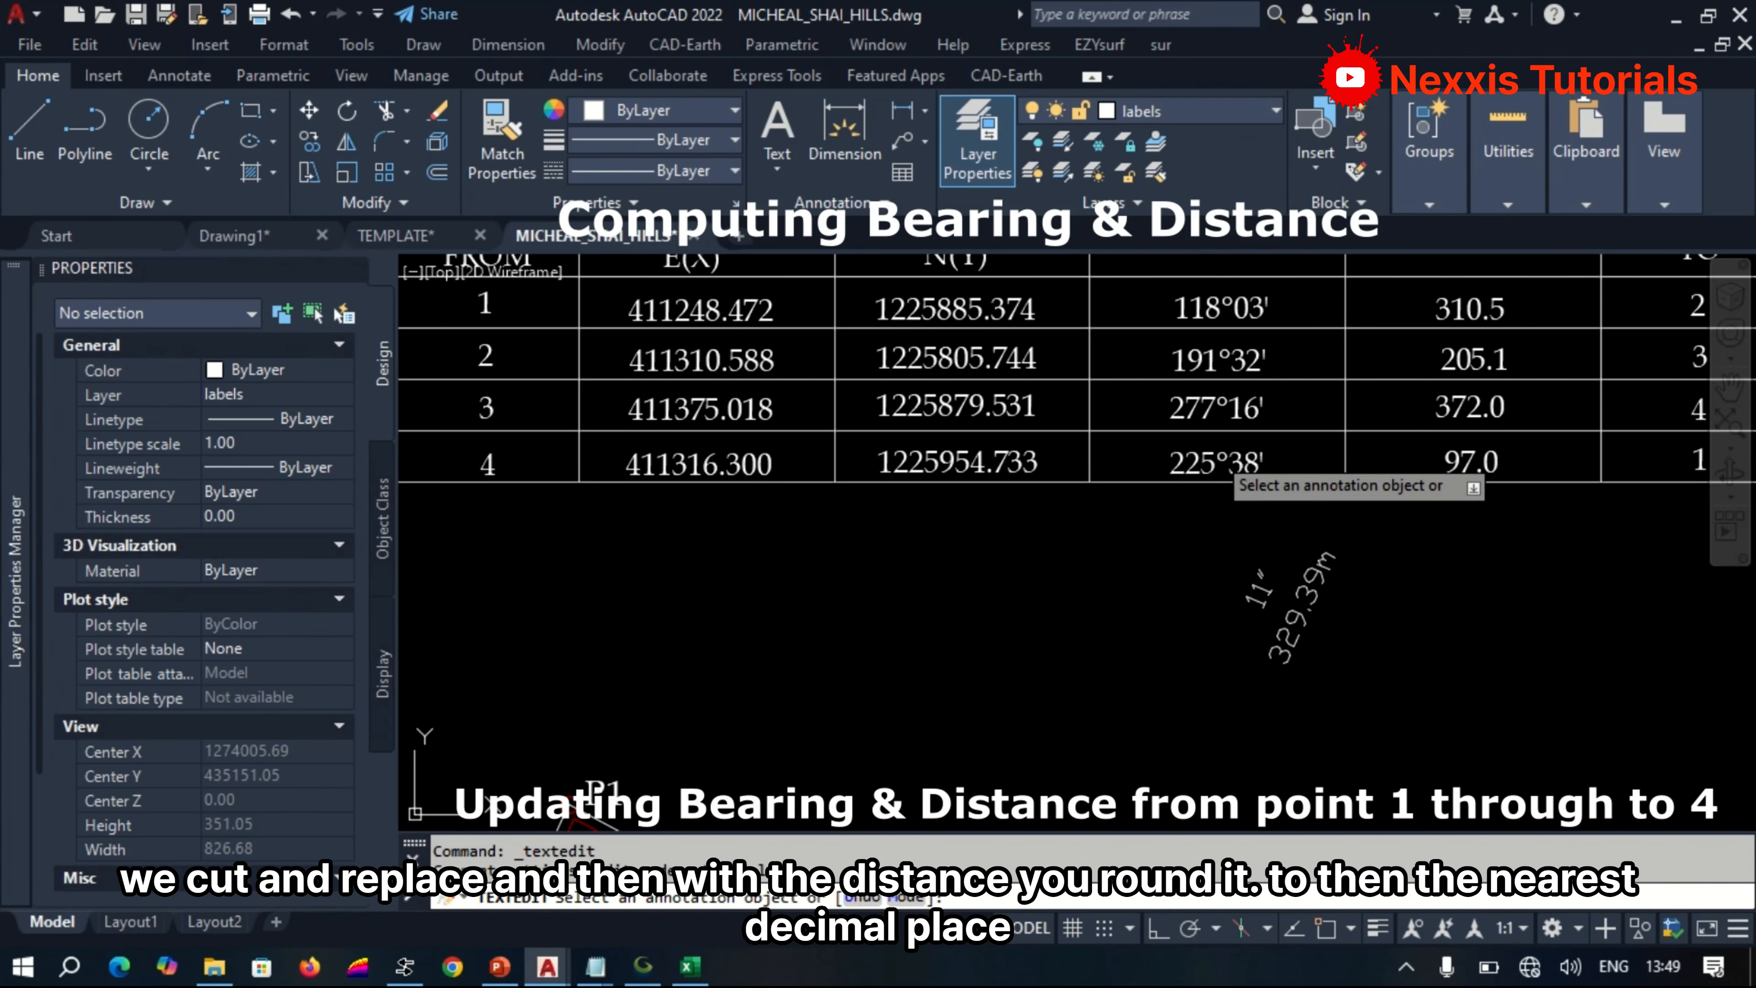
pyautogui.click(1213, 456)
pyautogui.hotkey('ctrl', 'v')
pyautogui.click(1299, 564)
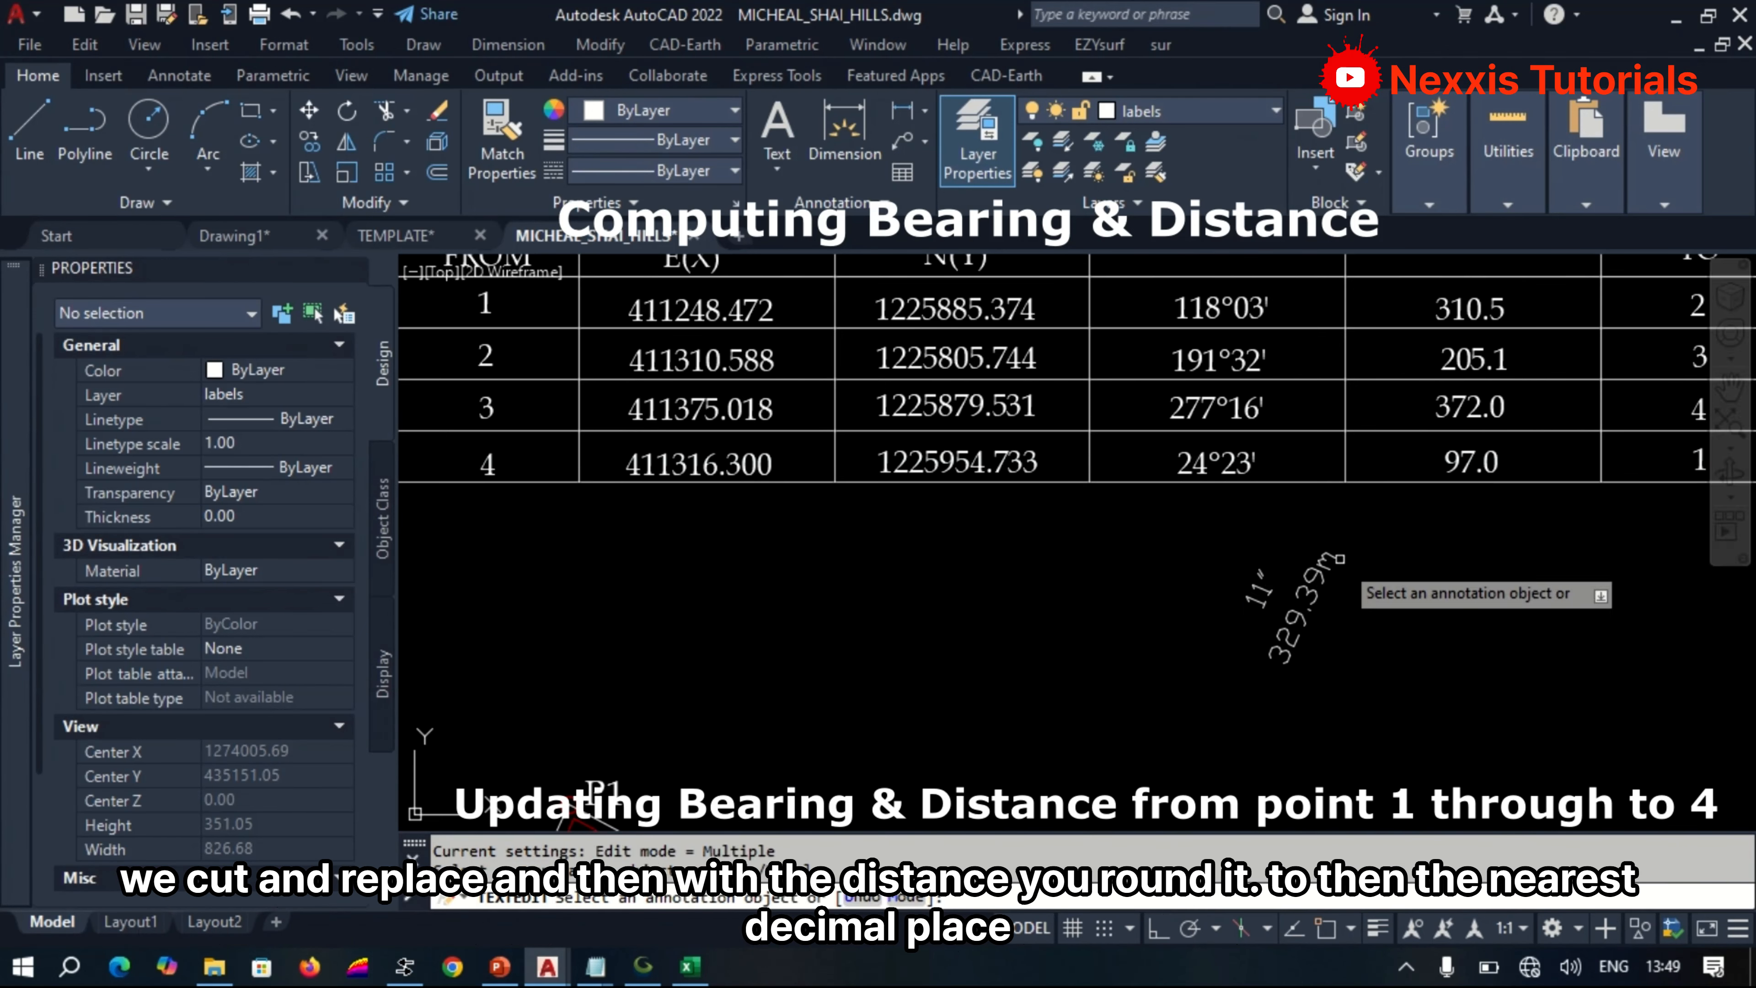
pyautogui.click(1189, 477)
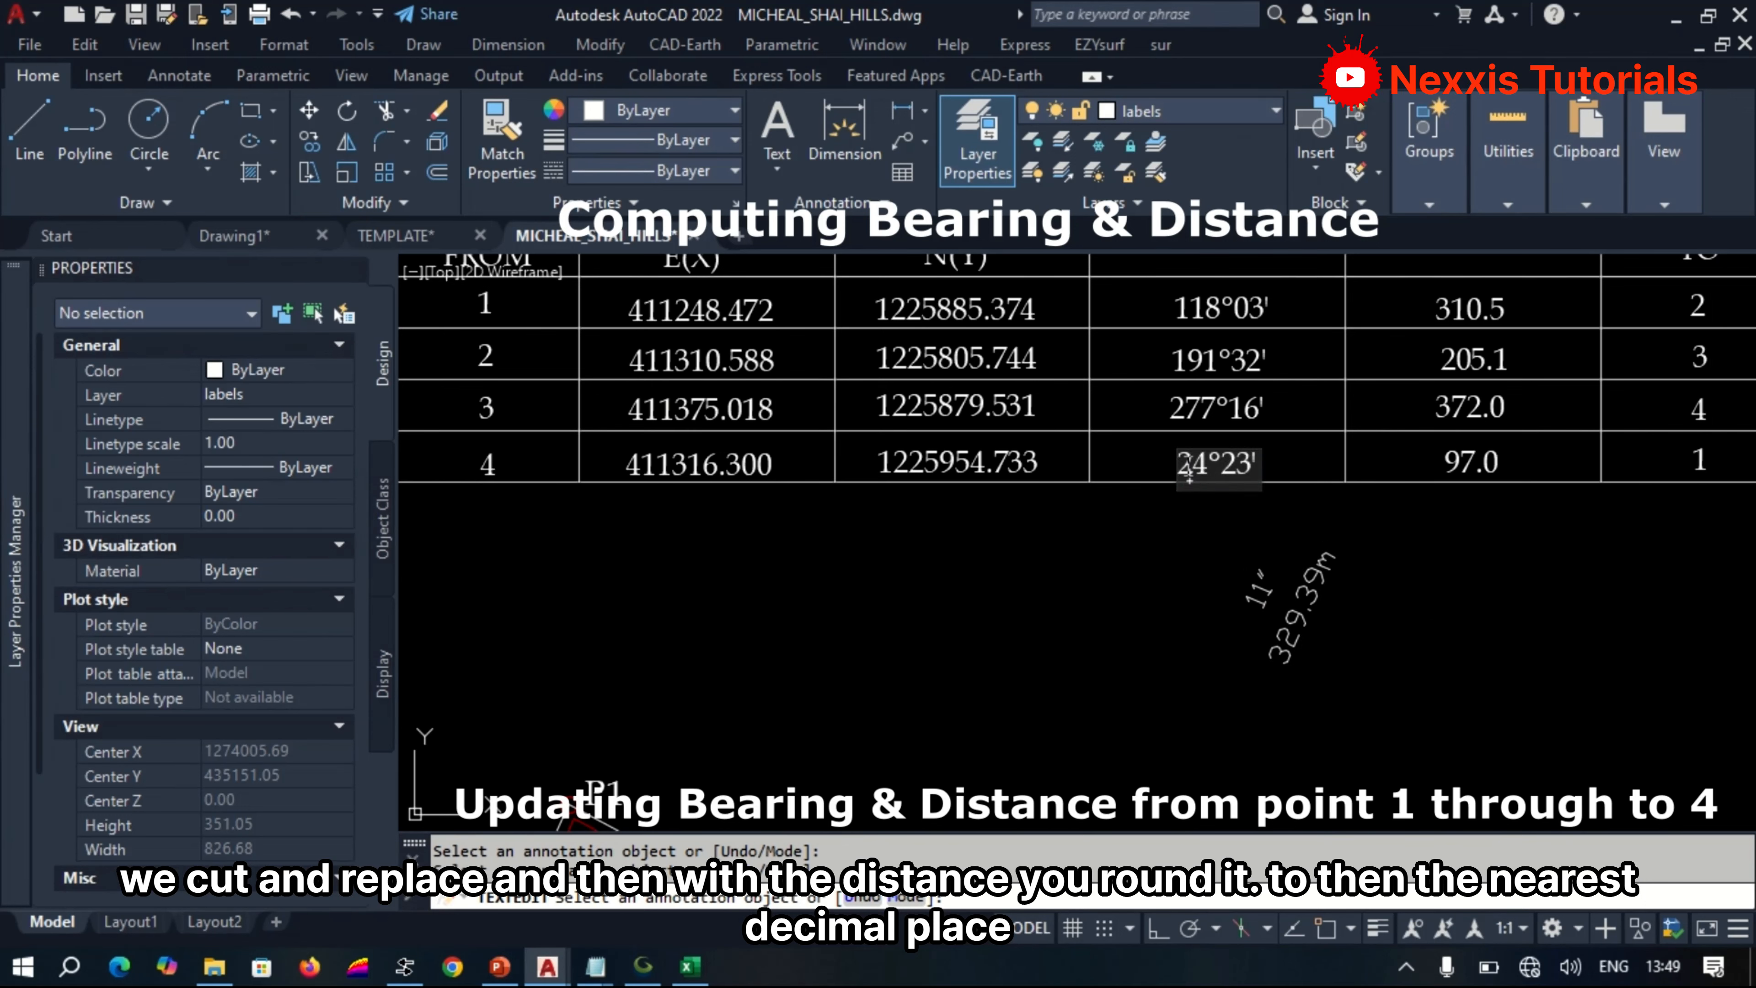
pyautogui.write('0')
pyautogui.click(1310, 626)
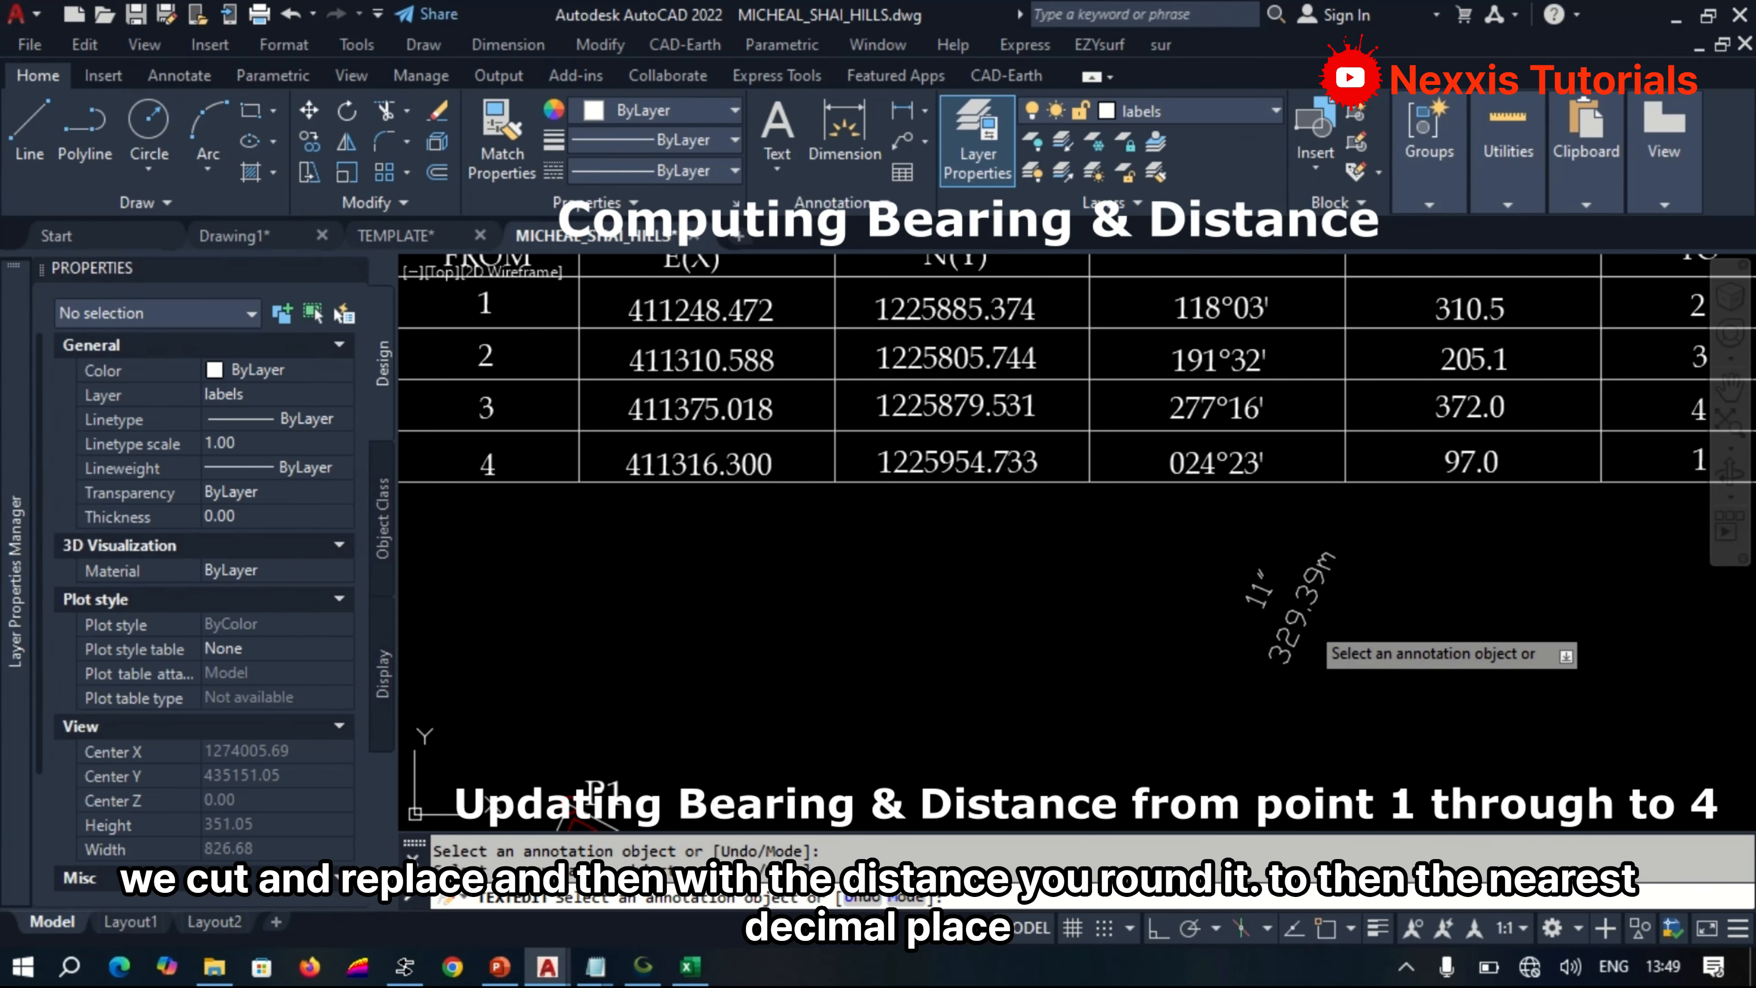
# Round the P4–P1 distance label to 329.4 and remove its unit.
pyautogui.click(1305, 623)
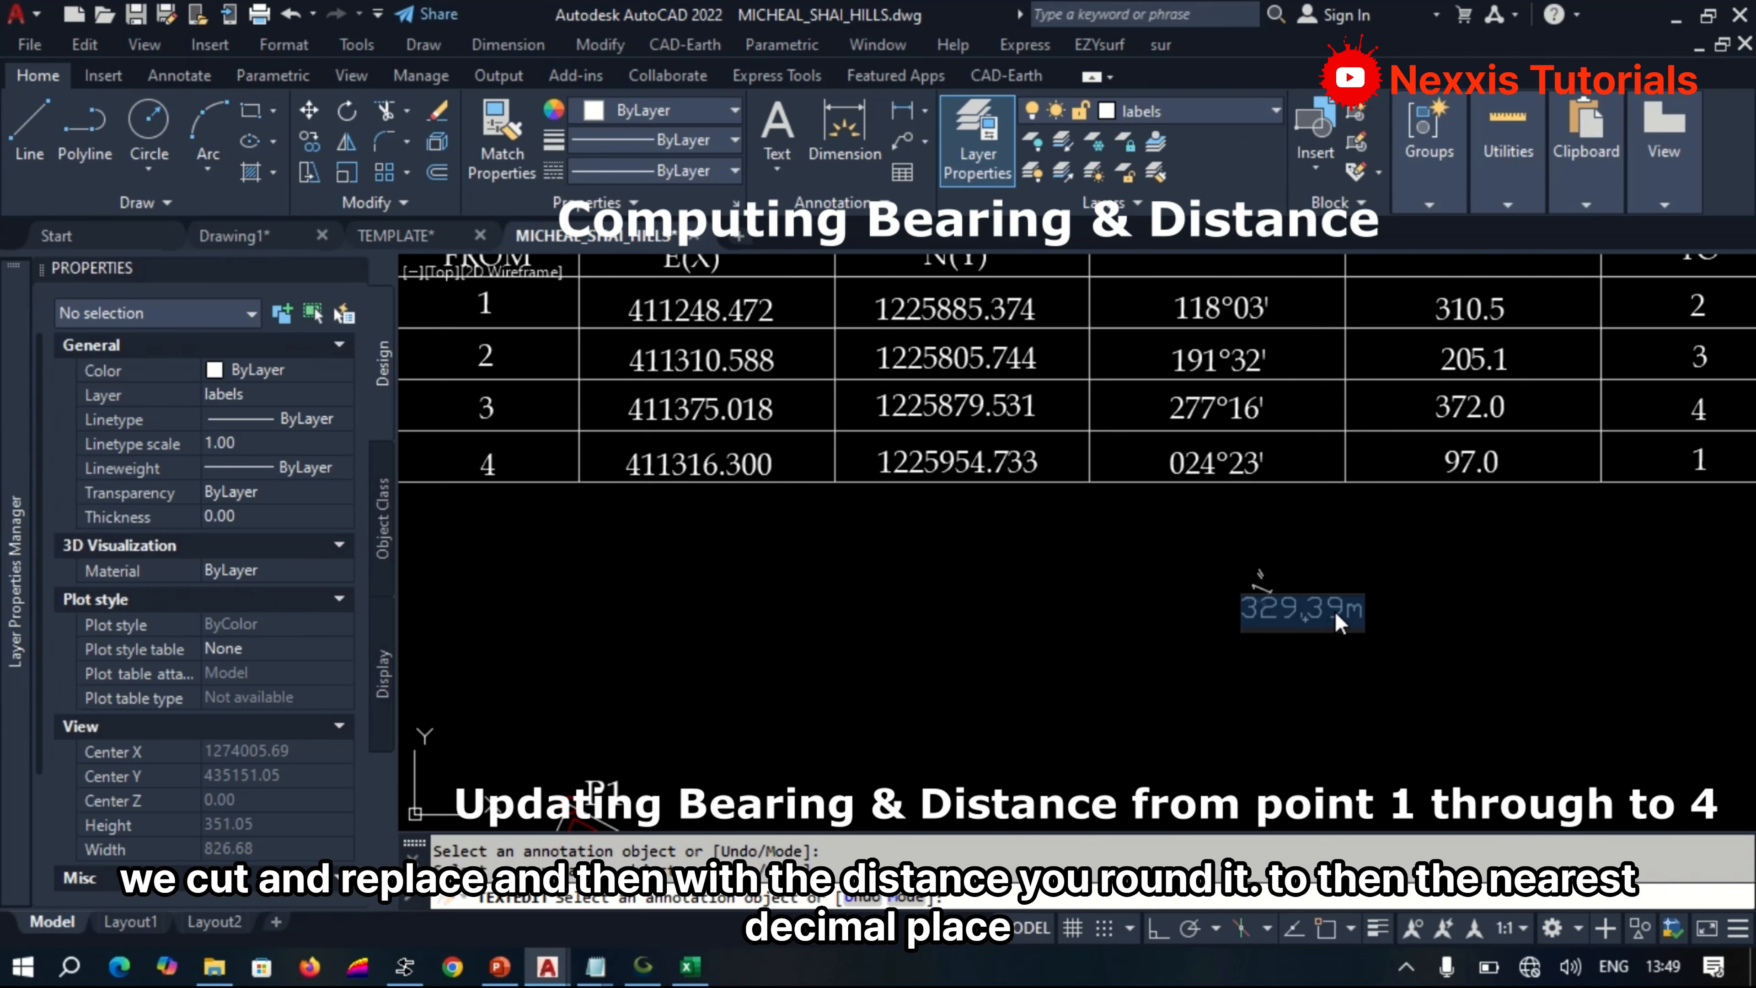
pyautogui.click(1349, 614)
pyautogui.click(1369, 610)
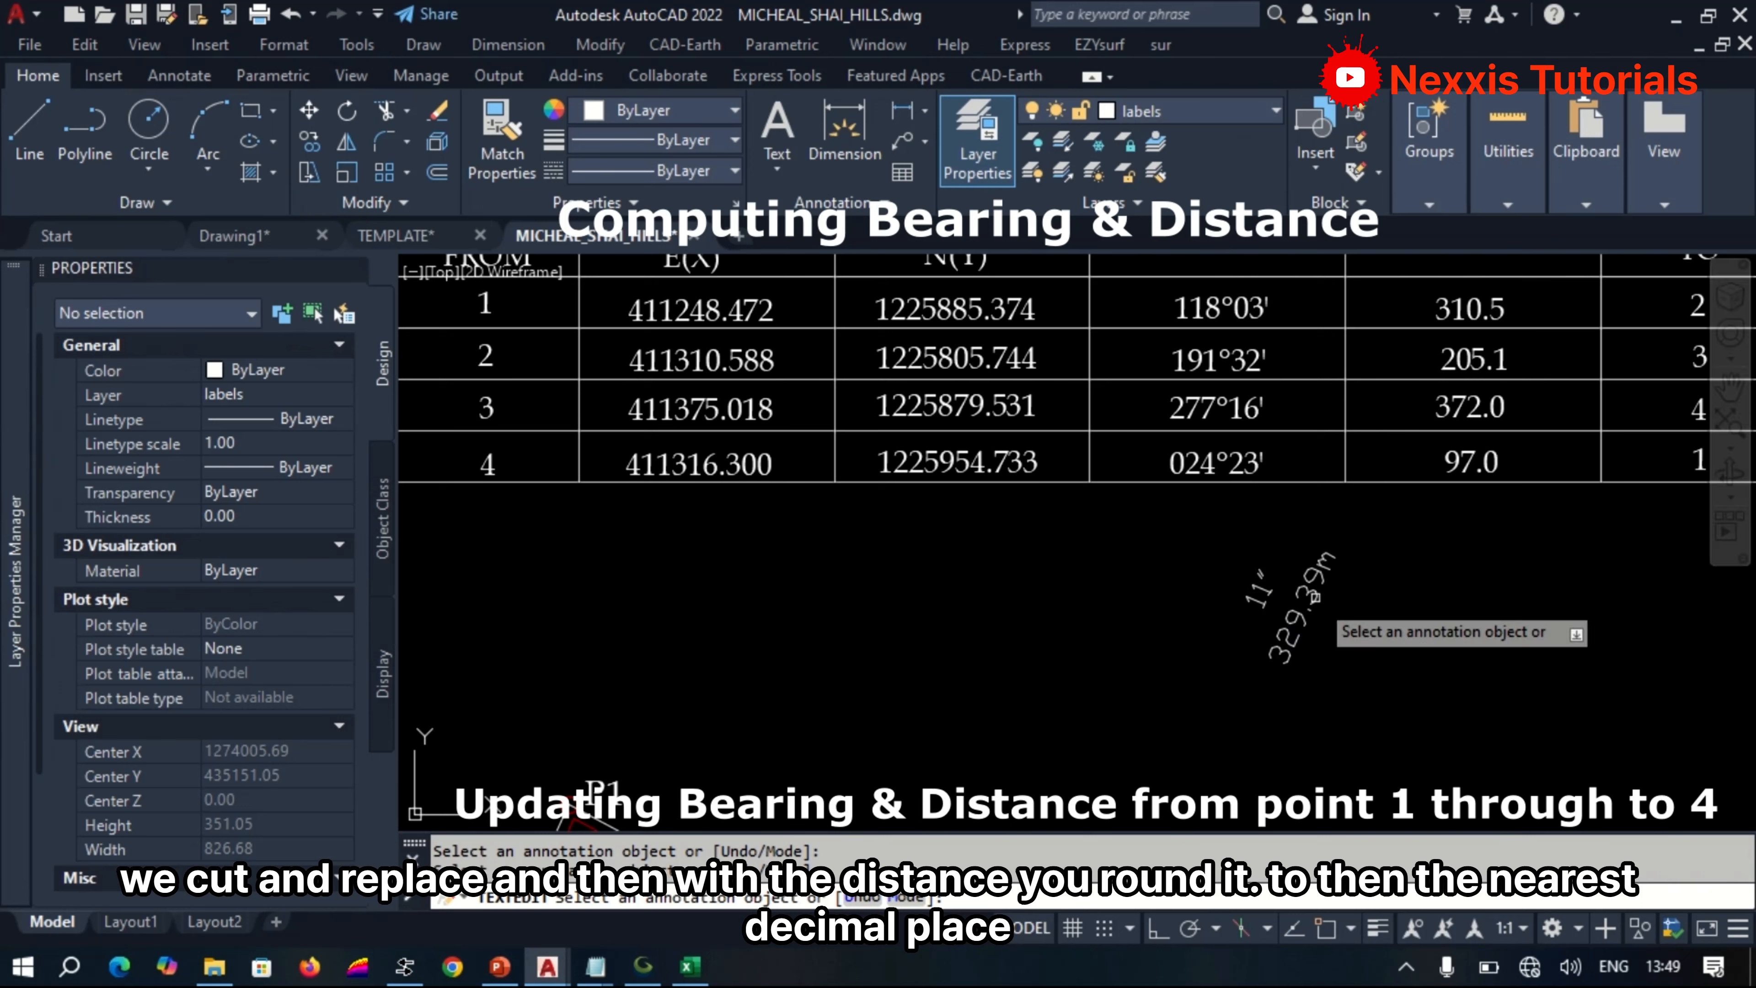
pyautogui.click(1321, 619)
pyautogui.click(1315, 613)
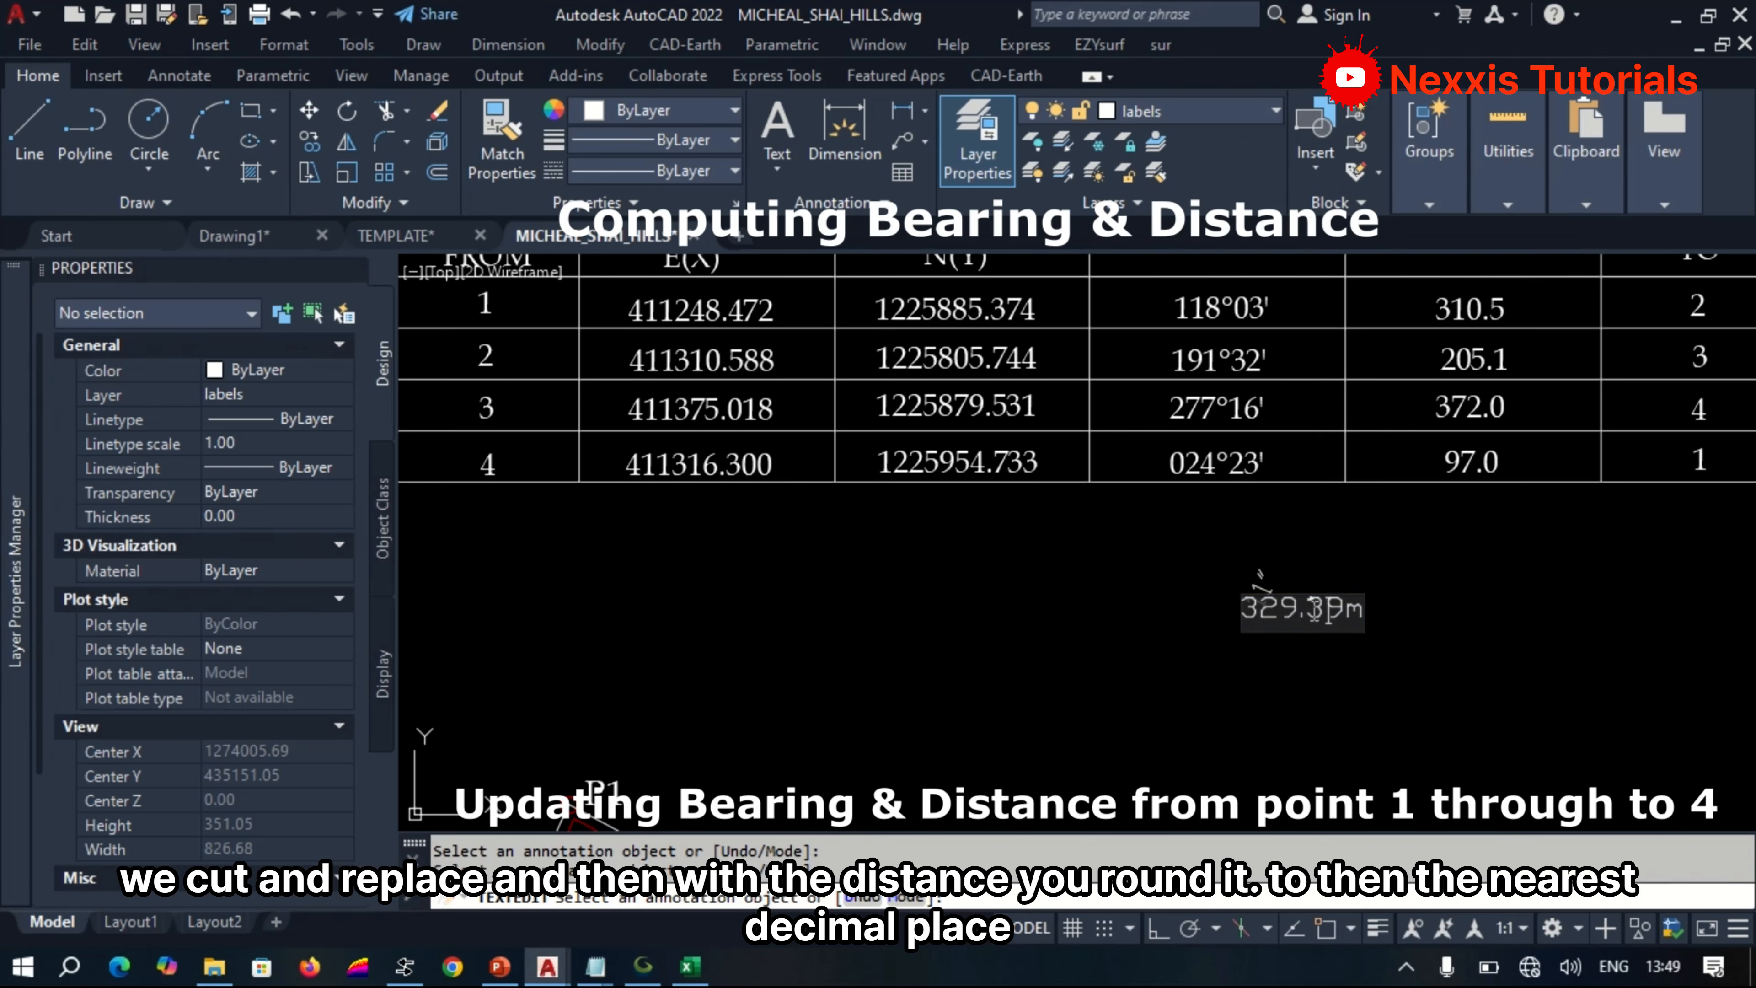
pyautogui.write('4')
pyautogui.click(1297, 622)
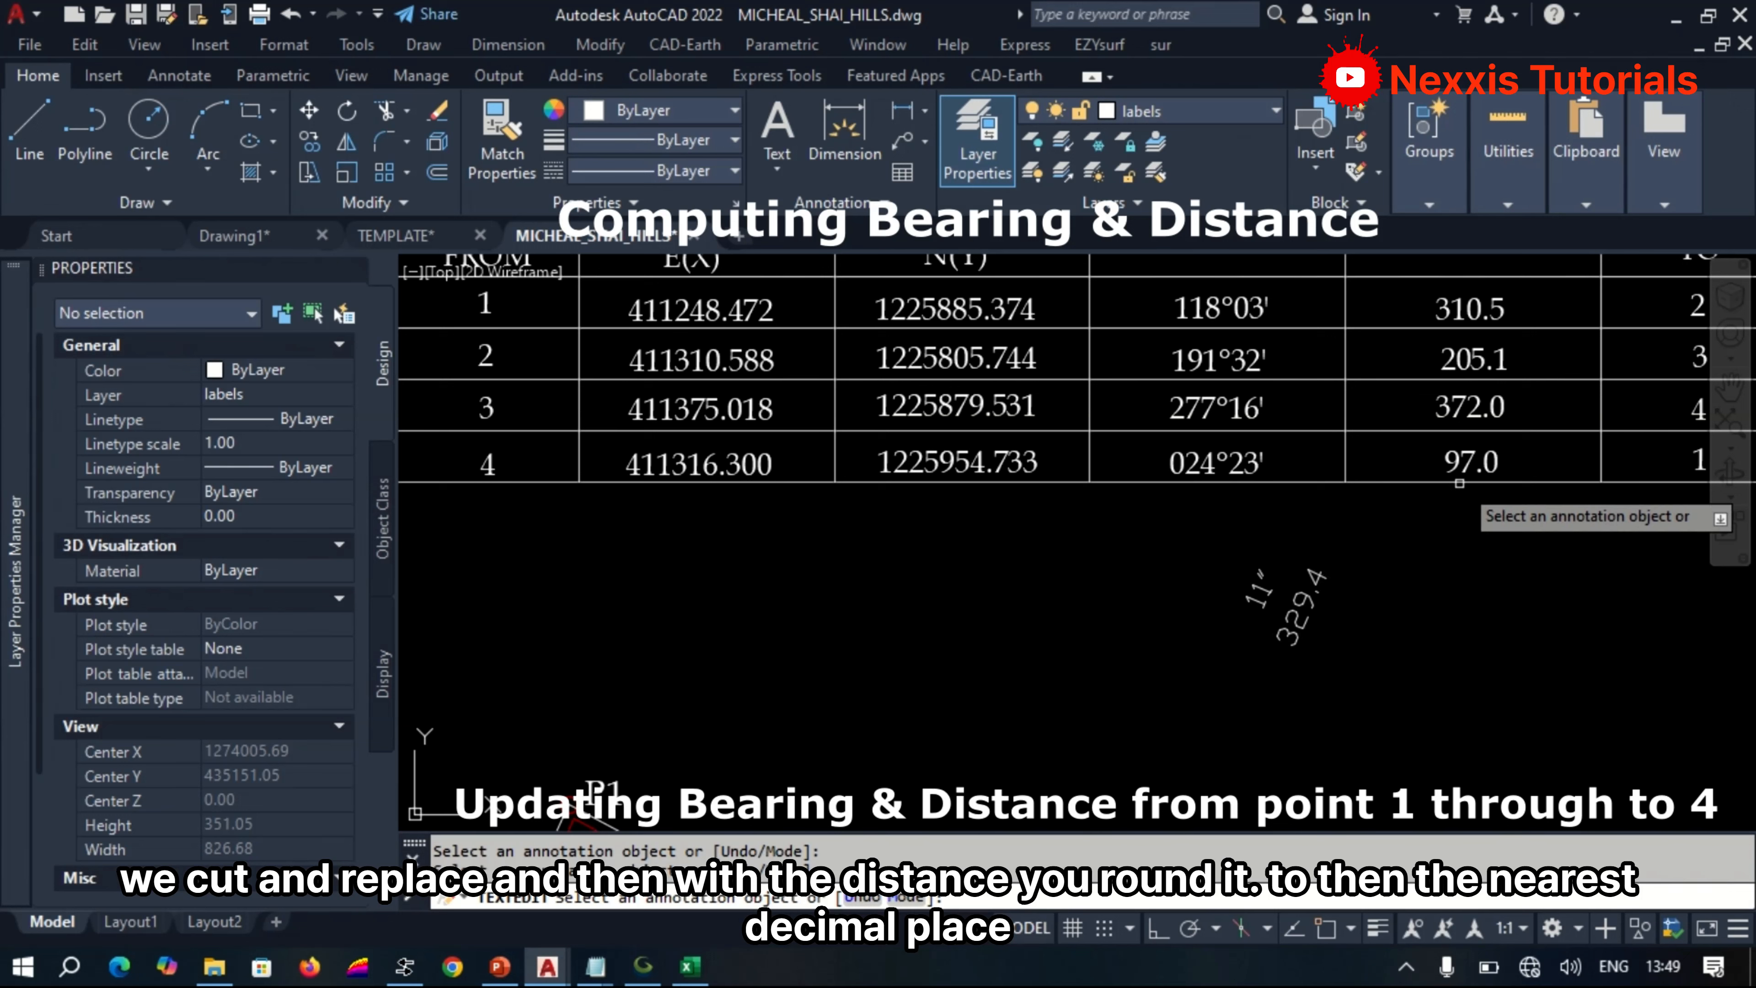
# Replace the distance in the beacon 4 row with 329.4, copied from the rounded P4–P1 label, and end text editing.
pyautogui.click(1290, 647)
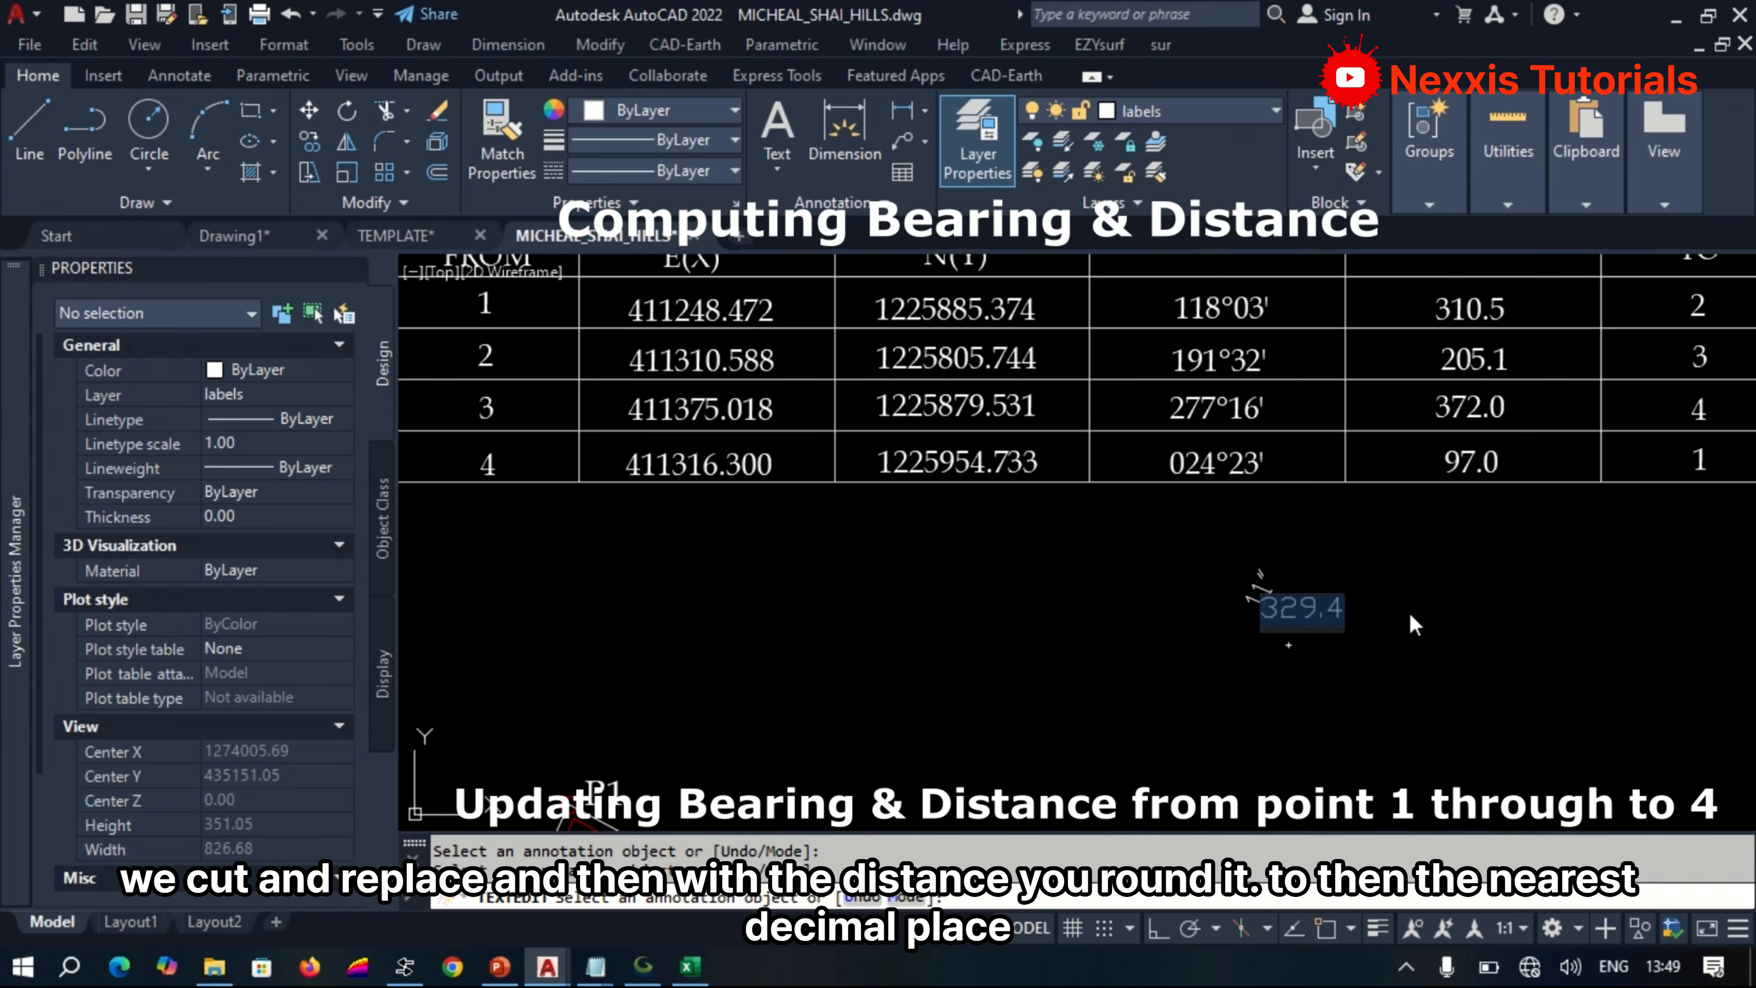
pyautogui.click(1459, 471)
pyautogui.click(1459, 471)
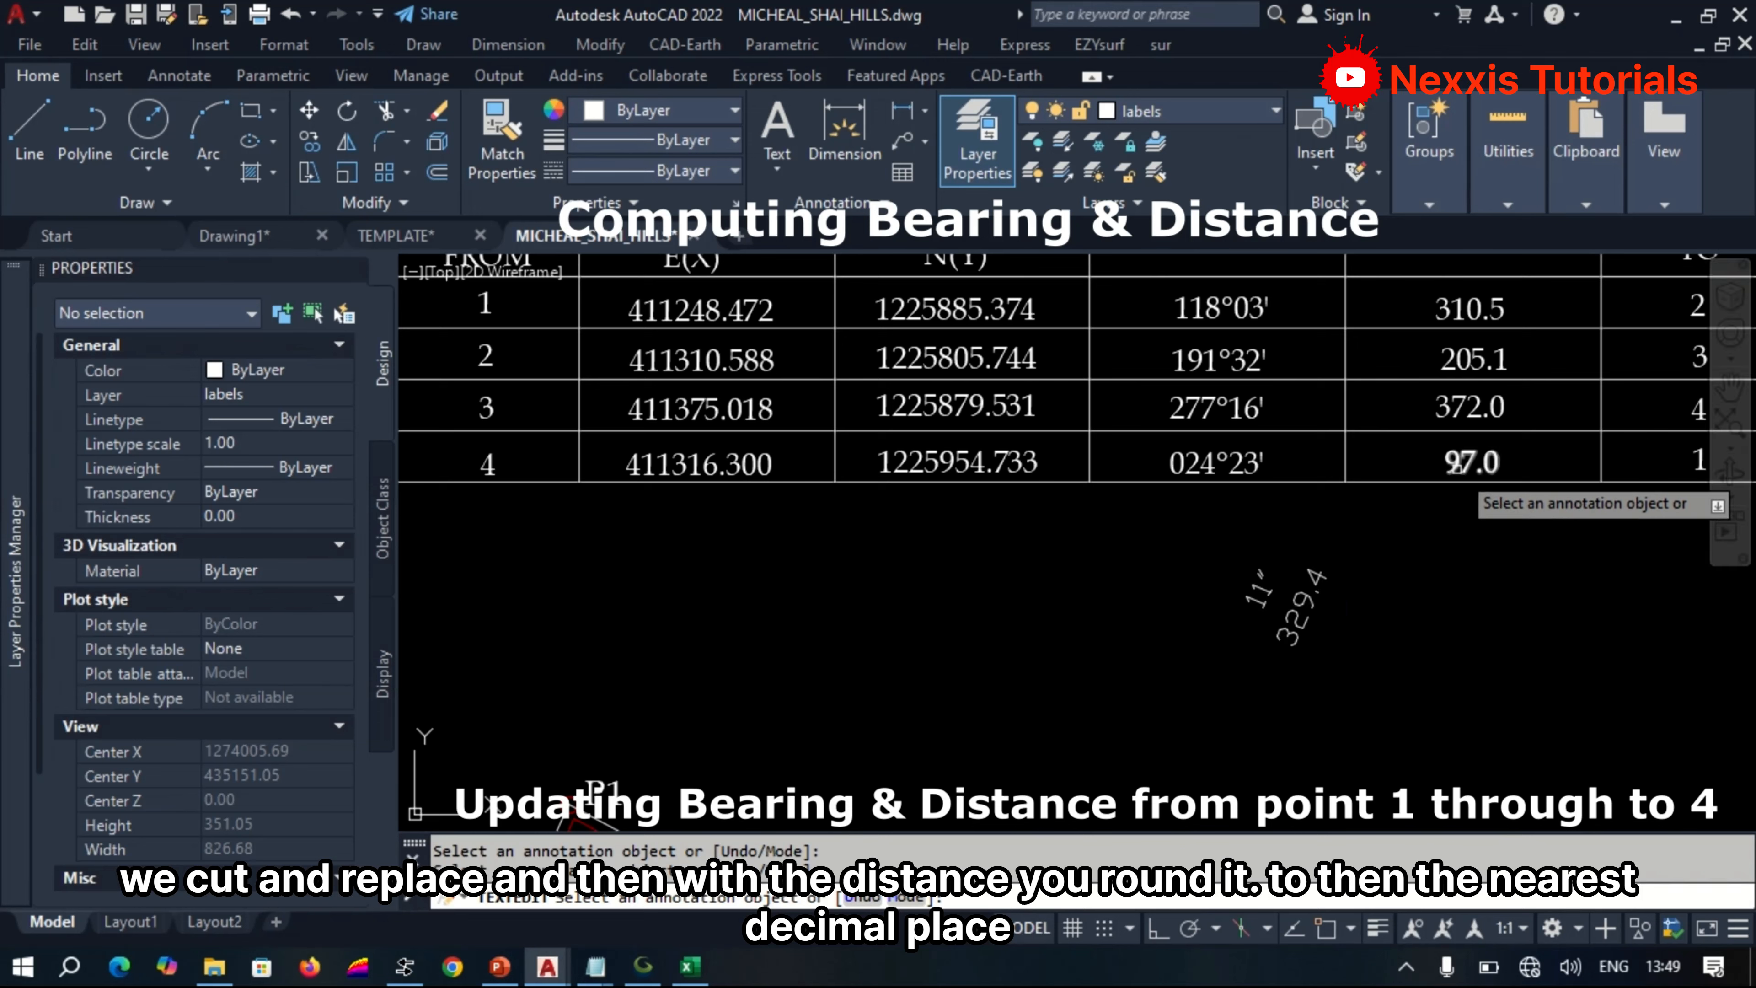
pyautogui.hotkey('ctrl', 'v')
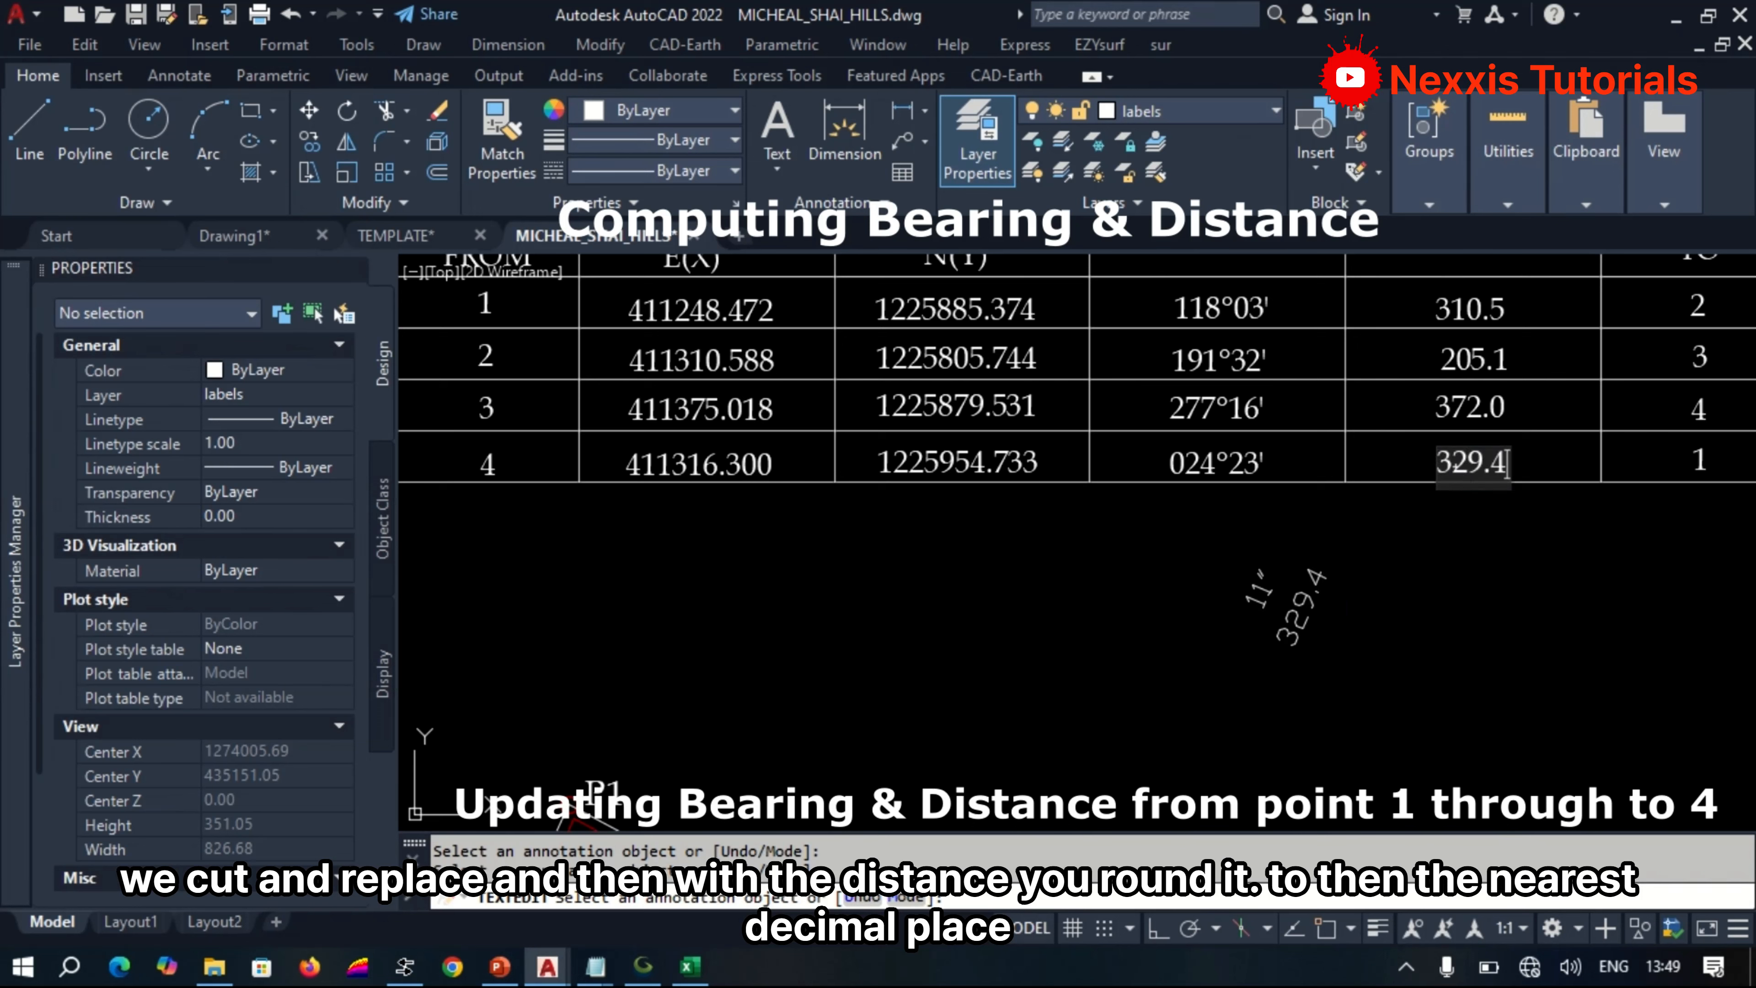
pyautogui.click(1467, 575)
# Remove the leftover P4–P1 bearing and distance texts below the table.
pyautogui.click(1351, 633)
pyautogui.click(1241, 559)
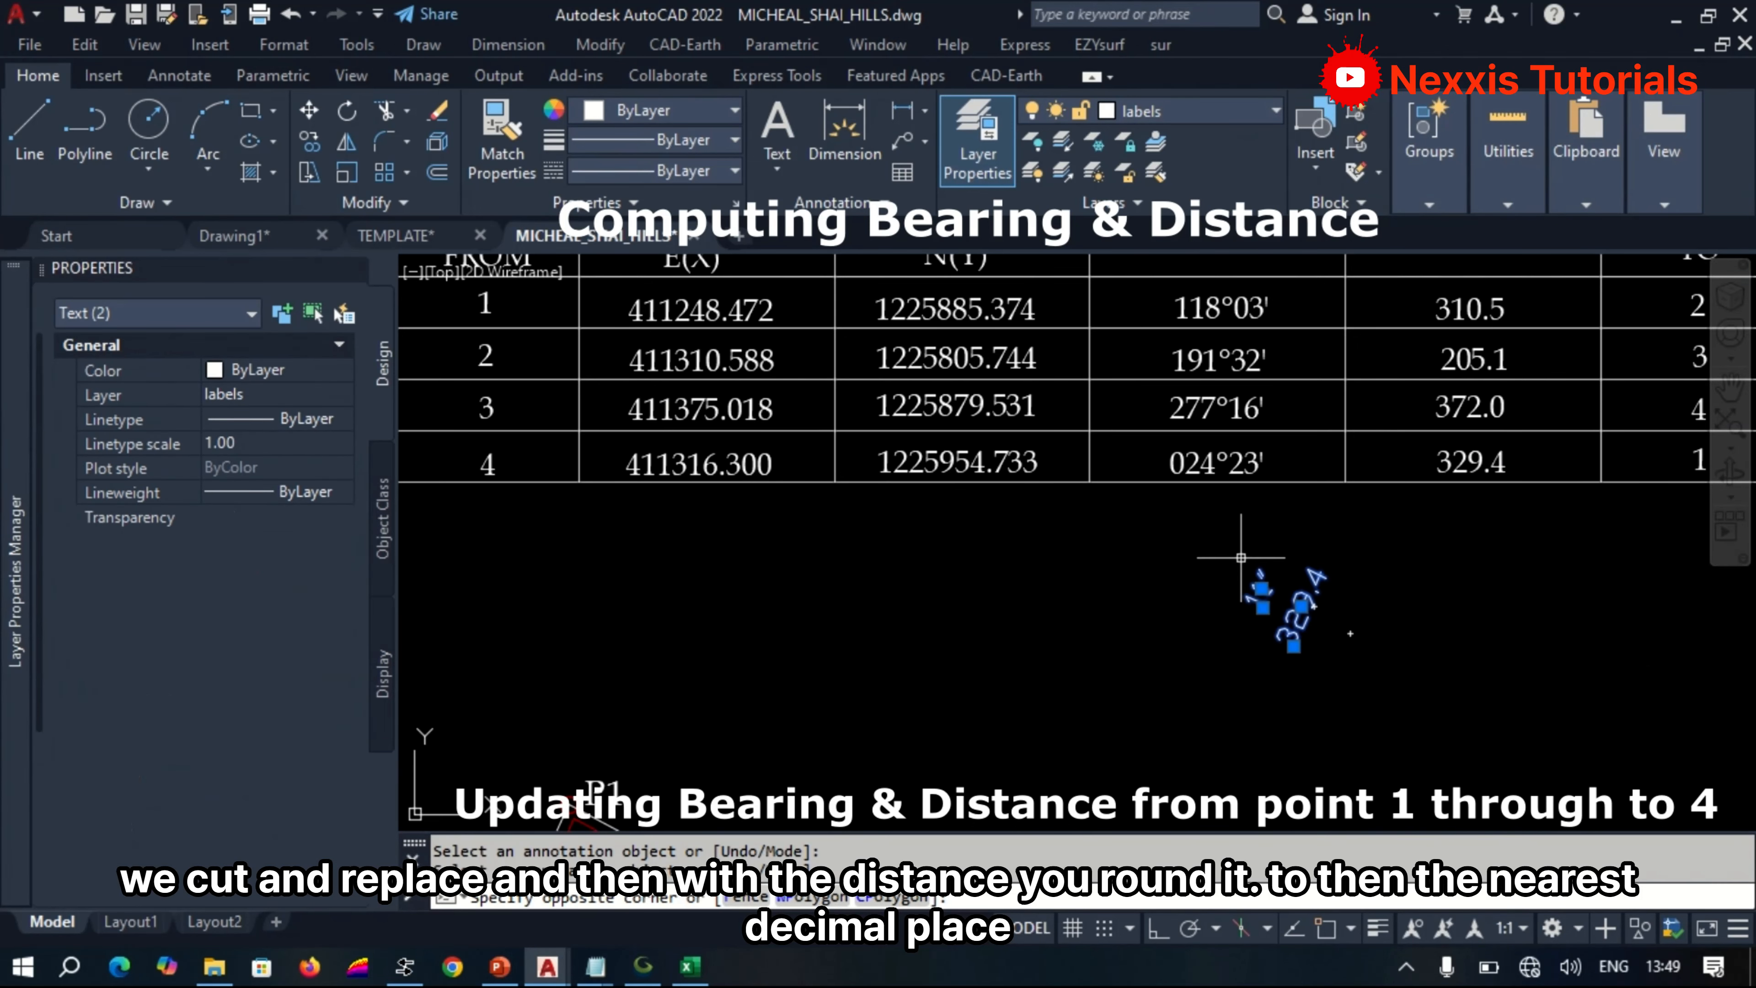
pyautogui.hotkey('ctrl', 'x')
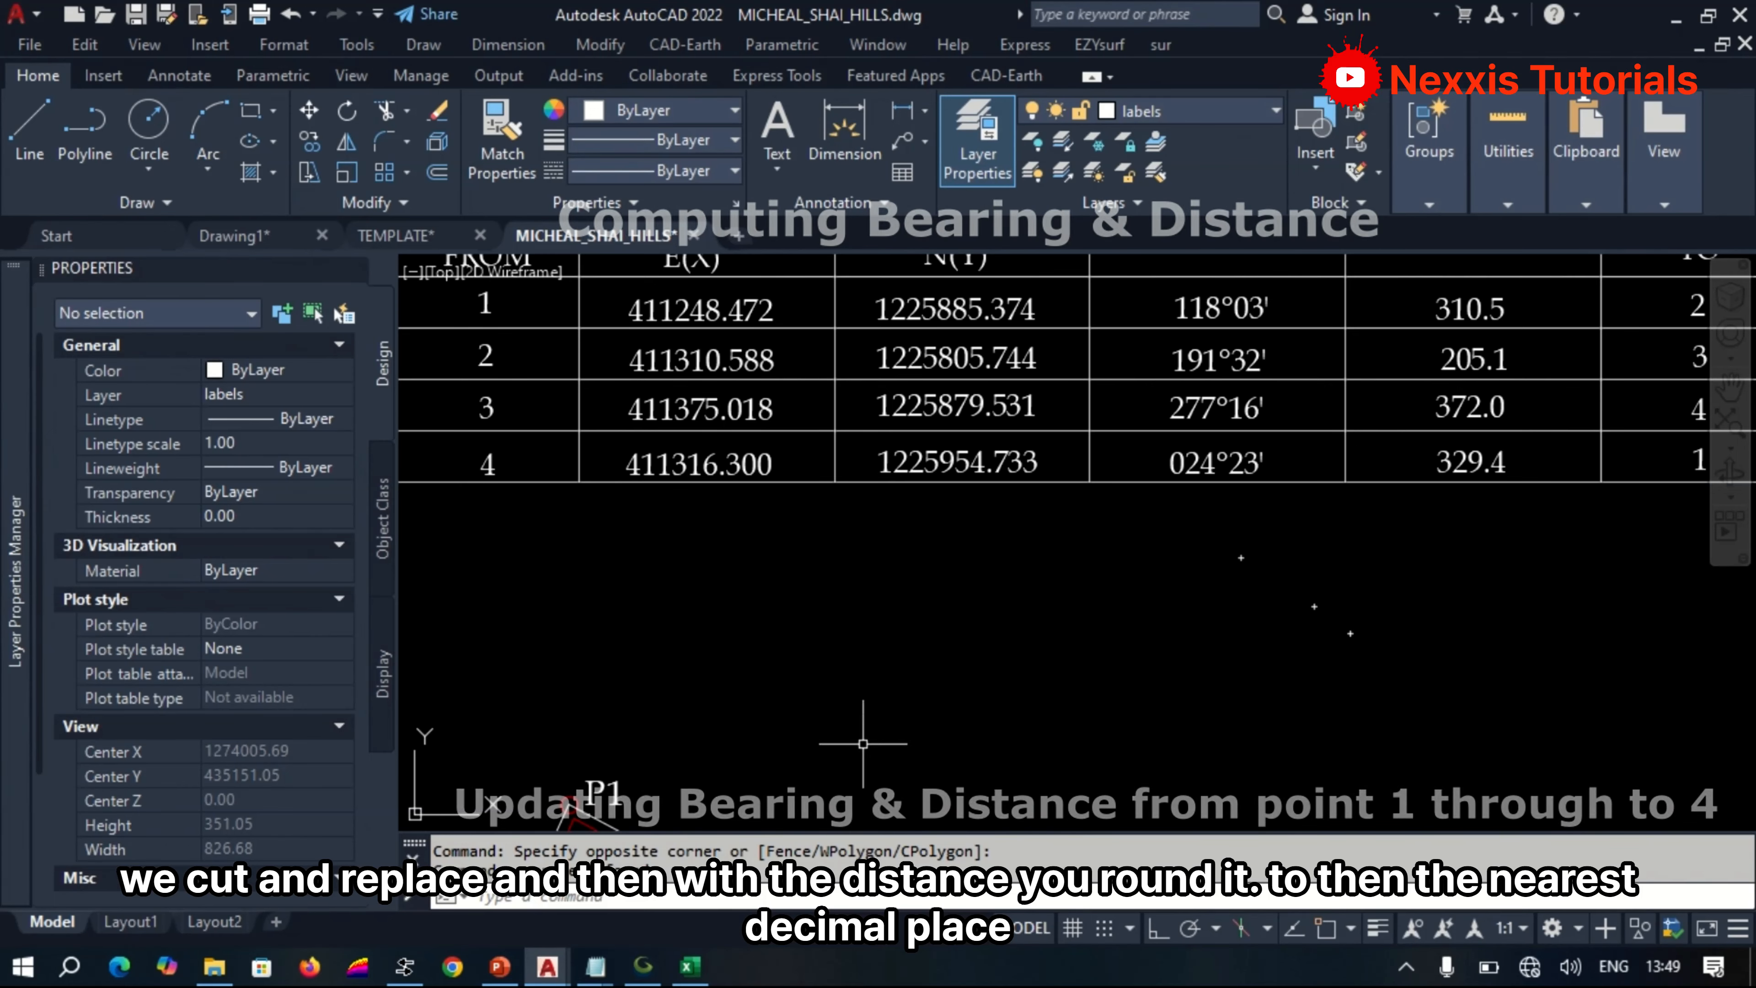
# Shrink the AutoCAD window and place the SHAIN1 coordinate list in Notepad beside the beacon table.
pyautogui.scroll(-3, 850, 719)
pyautogui.scroll(2, 857, 685)
pyautogui.scroll(2, 868, 648)
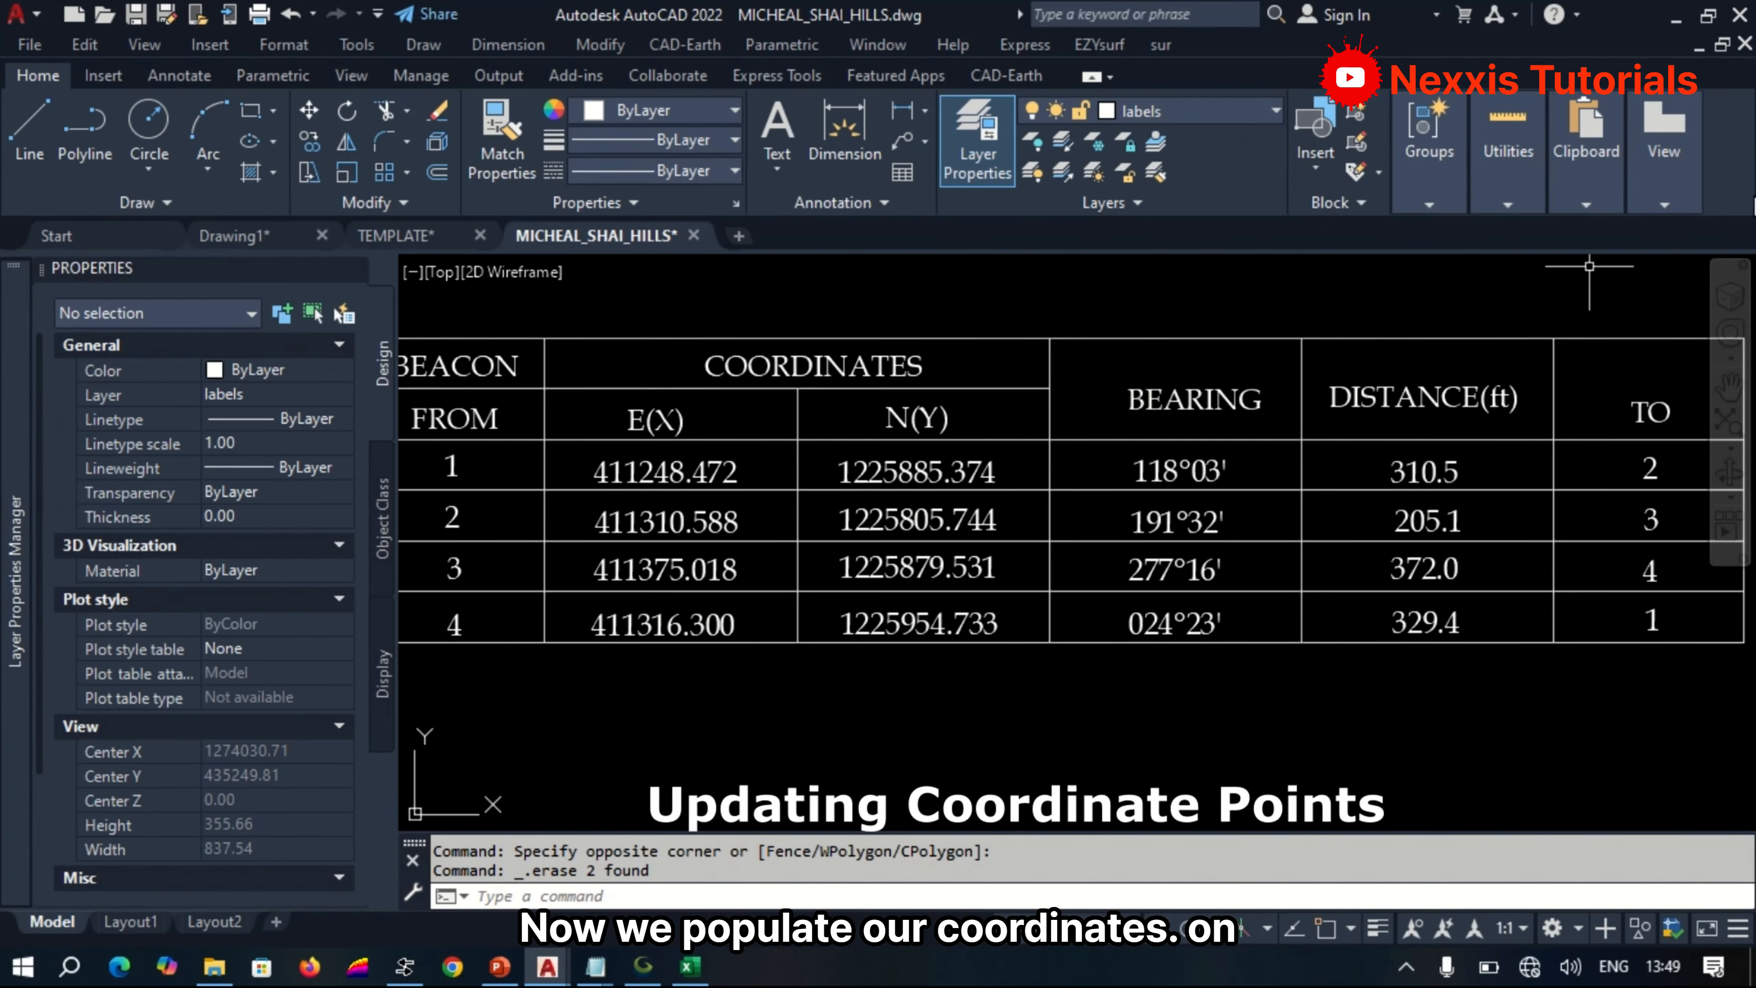
pyautogui.click(1707, 15)
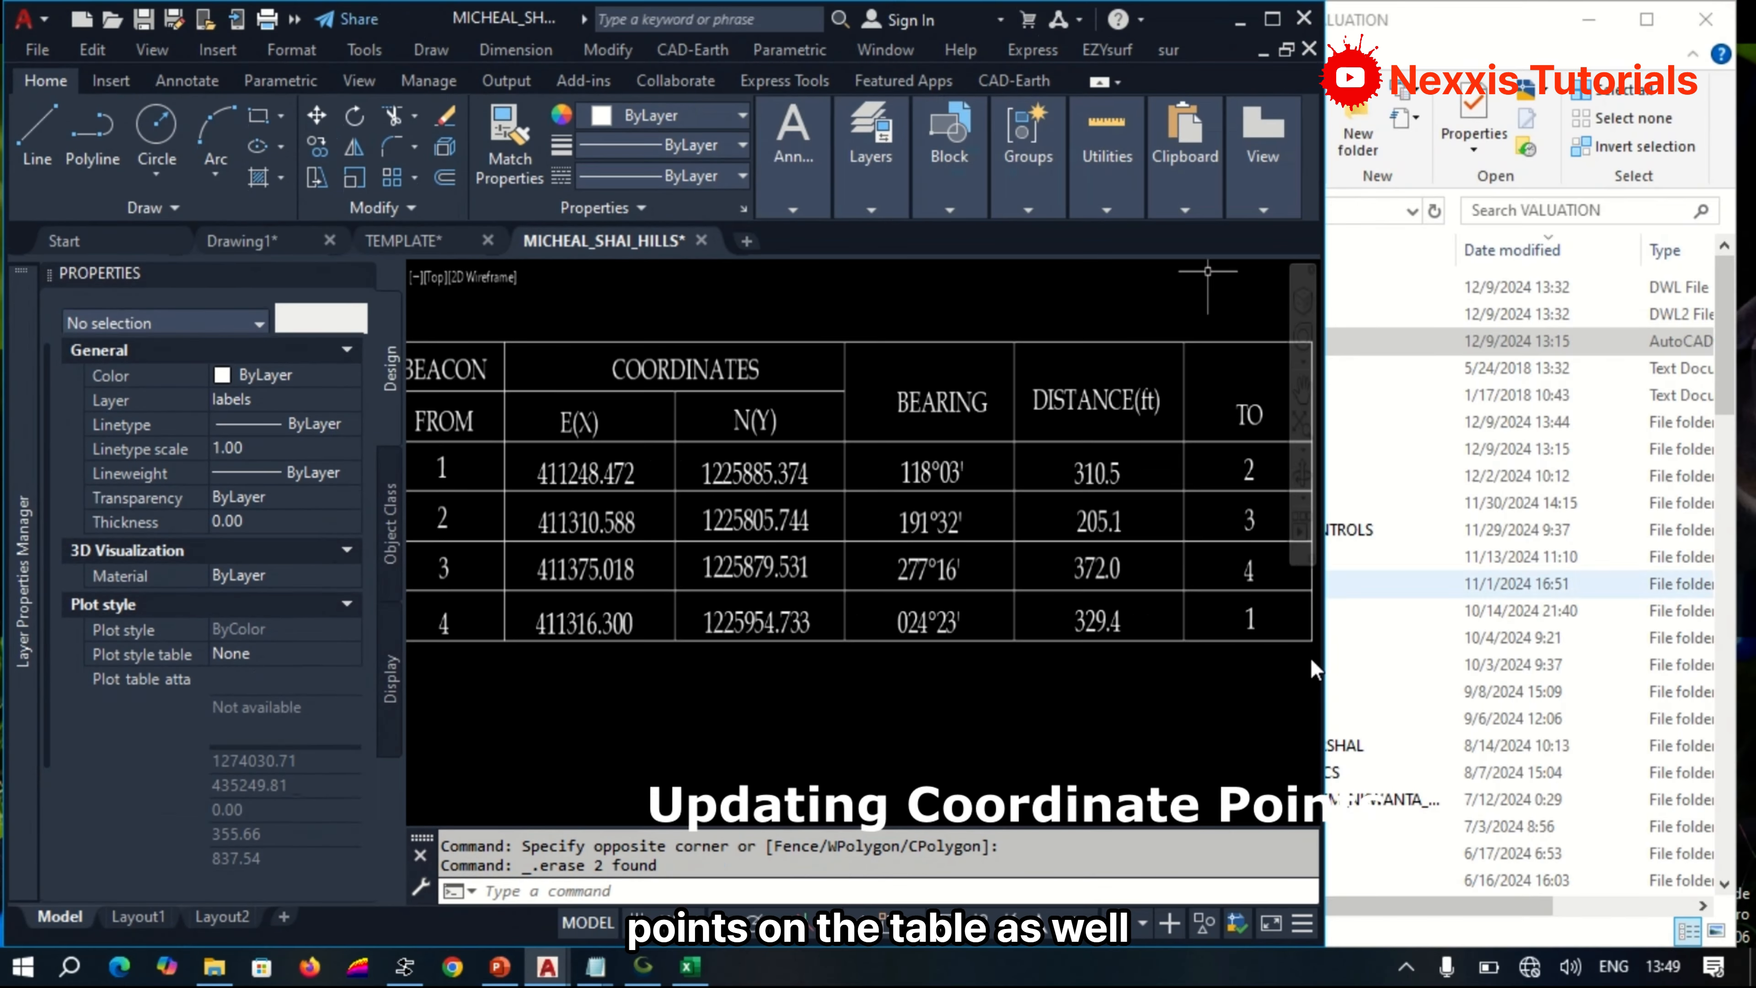
pyautogui.moveTo(600, 967)
pyautogui.click(712, 823)
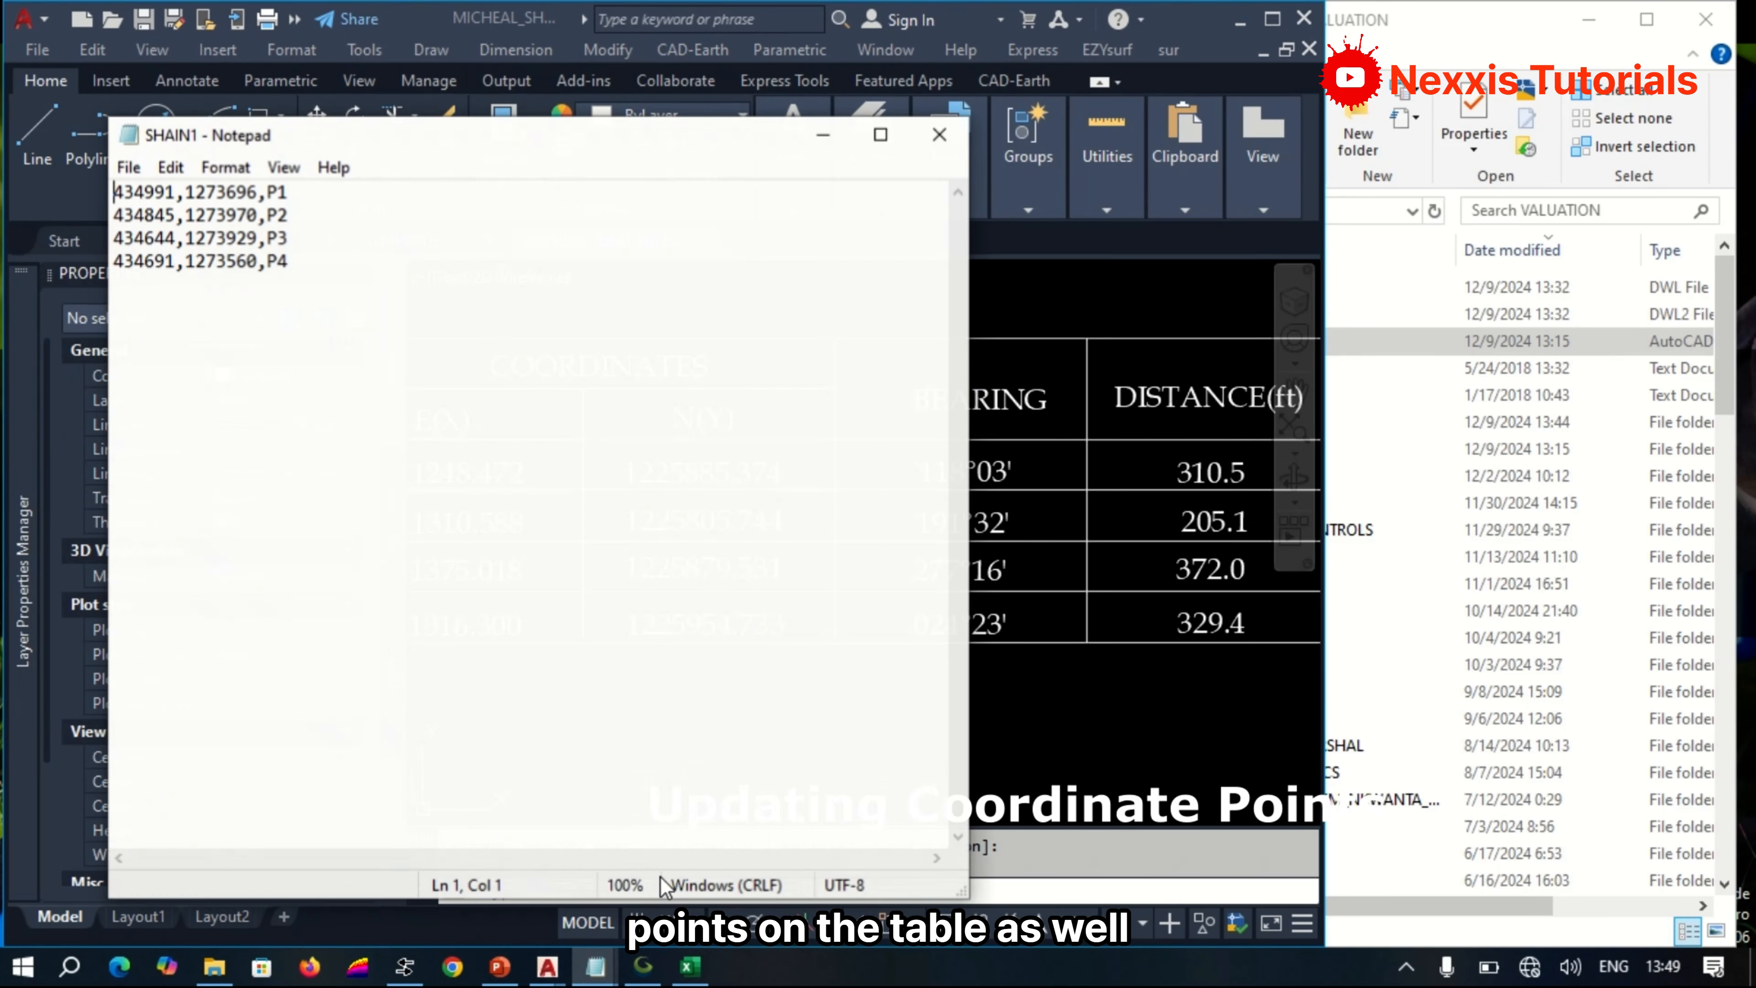
pyautogui.moveTo(397, 146)
pyautogui.mouseDown()
pyautogui.moveTo(1205, 213)
pyautogui.moveTo(1654, 217)
pyautogui.mouseUp()
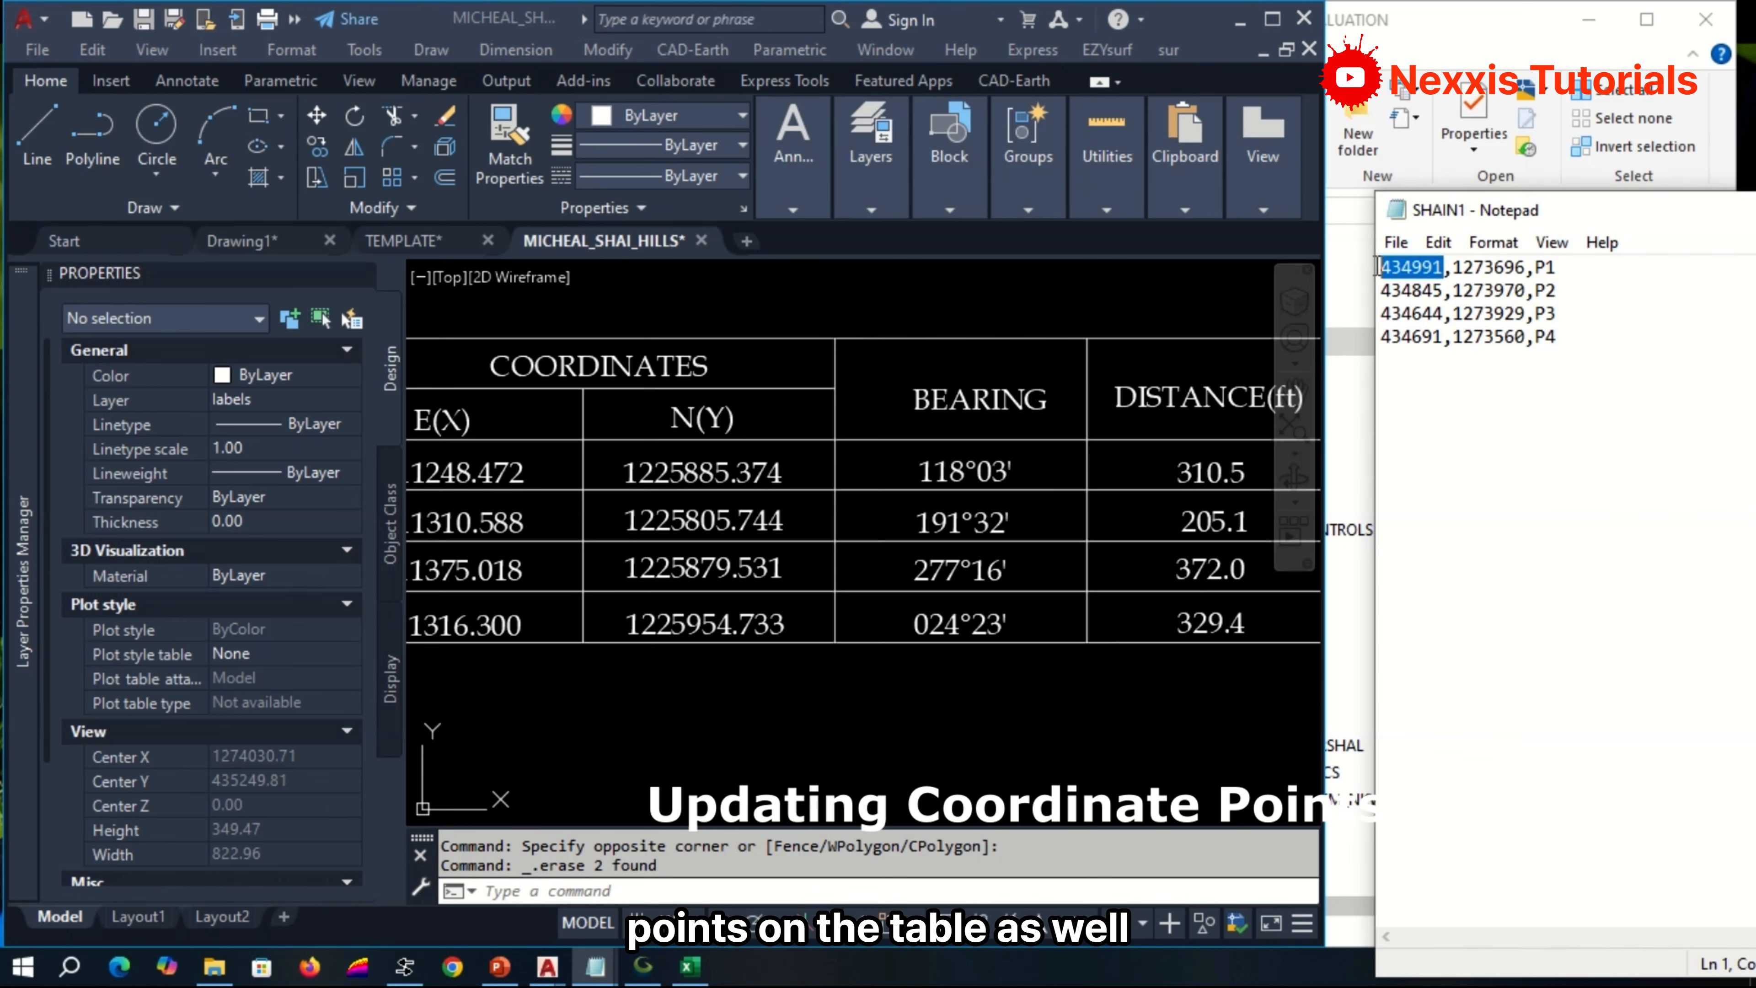
# Copy P1's easting 434991 from the SHAIN1 list and set the beacon 1 E(X) coordinate to 434991.000.
pyautogui.rightClick(1406, 266)
pyautogui.click(1467, 344)
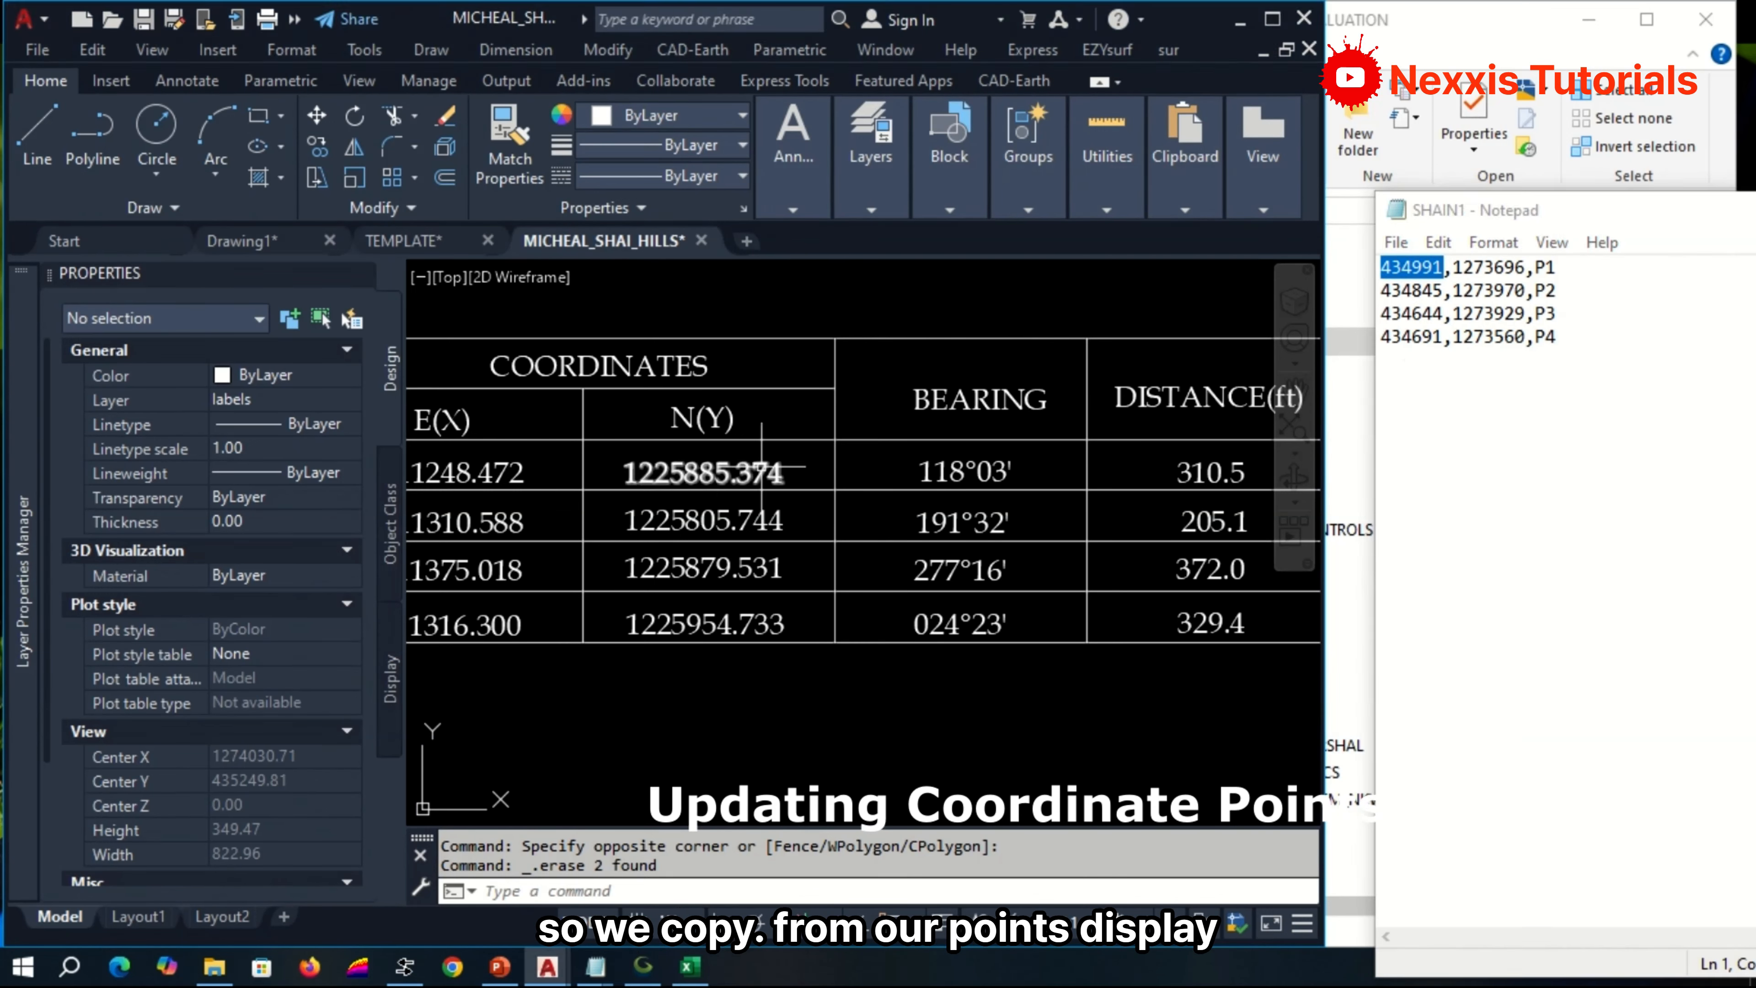
pyautogui.scroll(-2, 954, 467)
pyautogui.scroll(2, 901, 468)
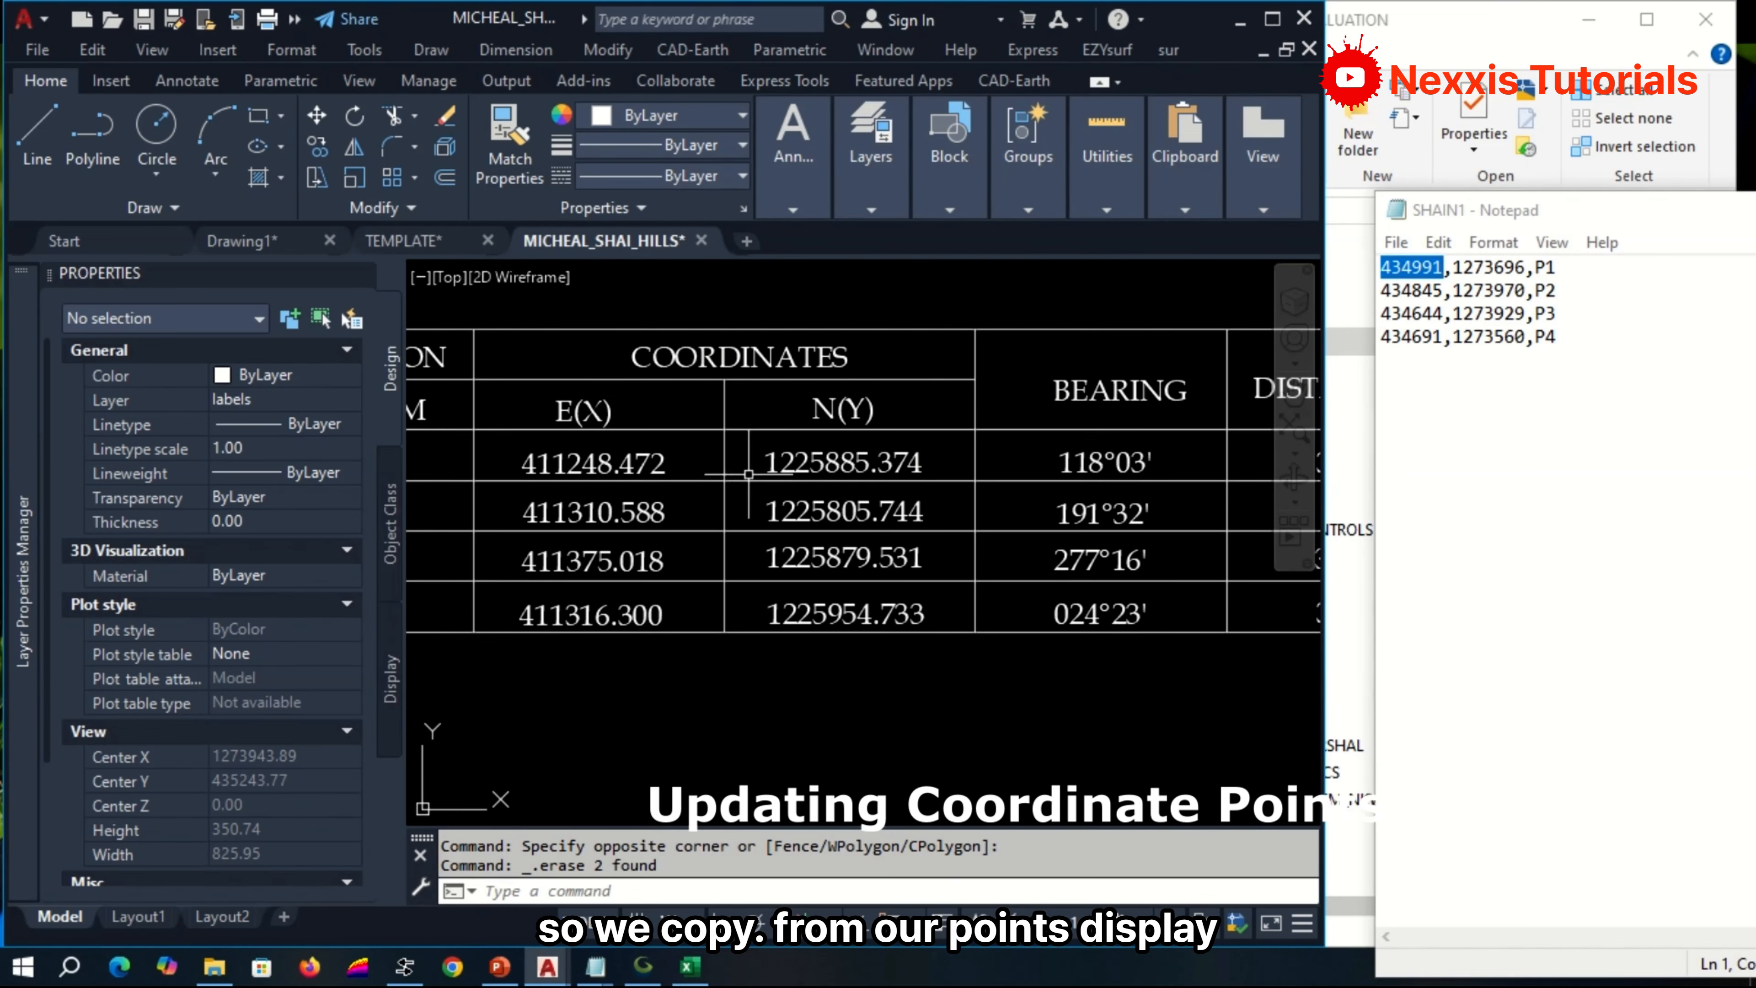
pyautogui.click(616, 470)
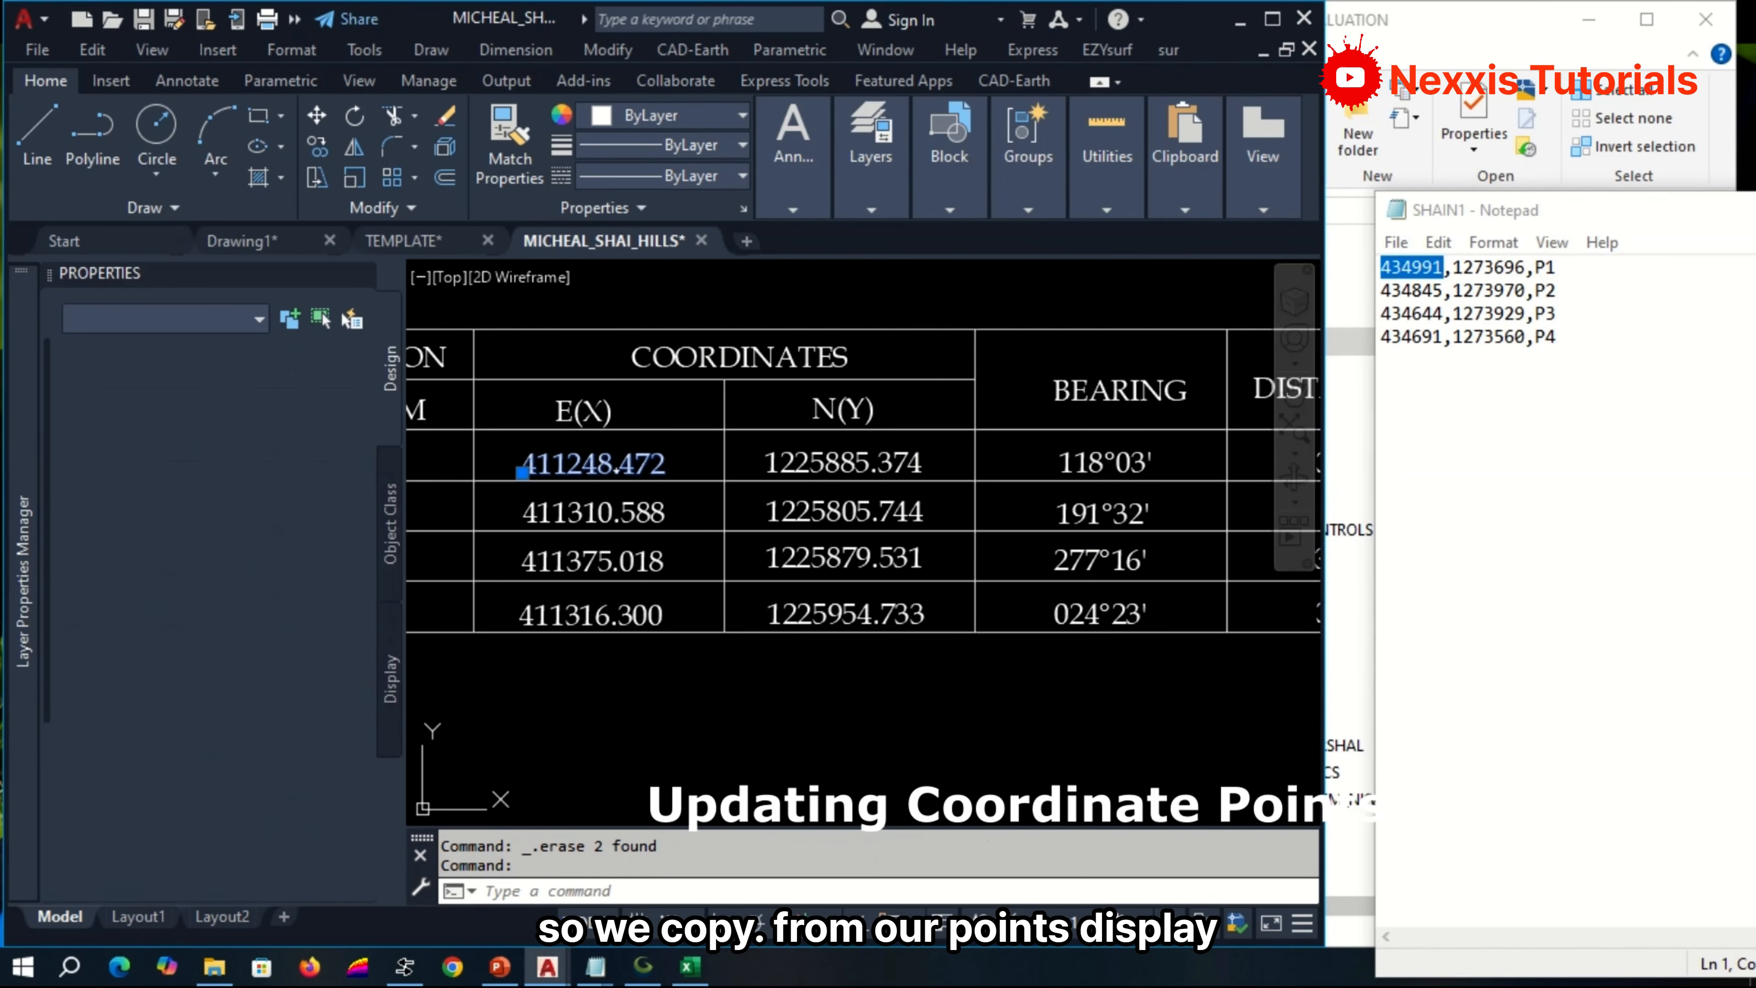
pyautogui.doubleClick(616, 470)
pyautogui.rightClick(614, 470)
pyautogui.click(715, 607)
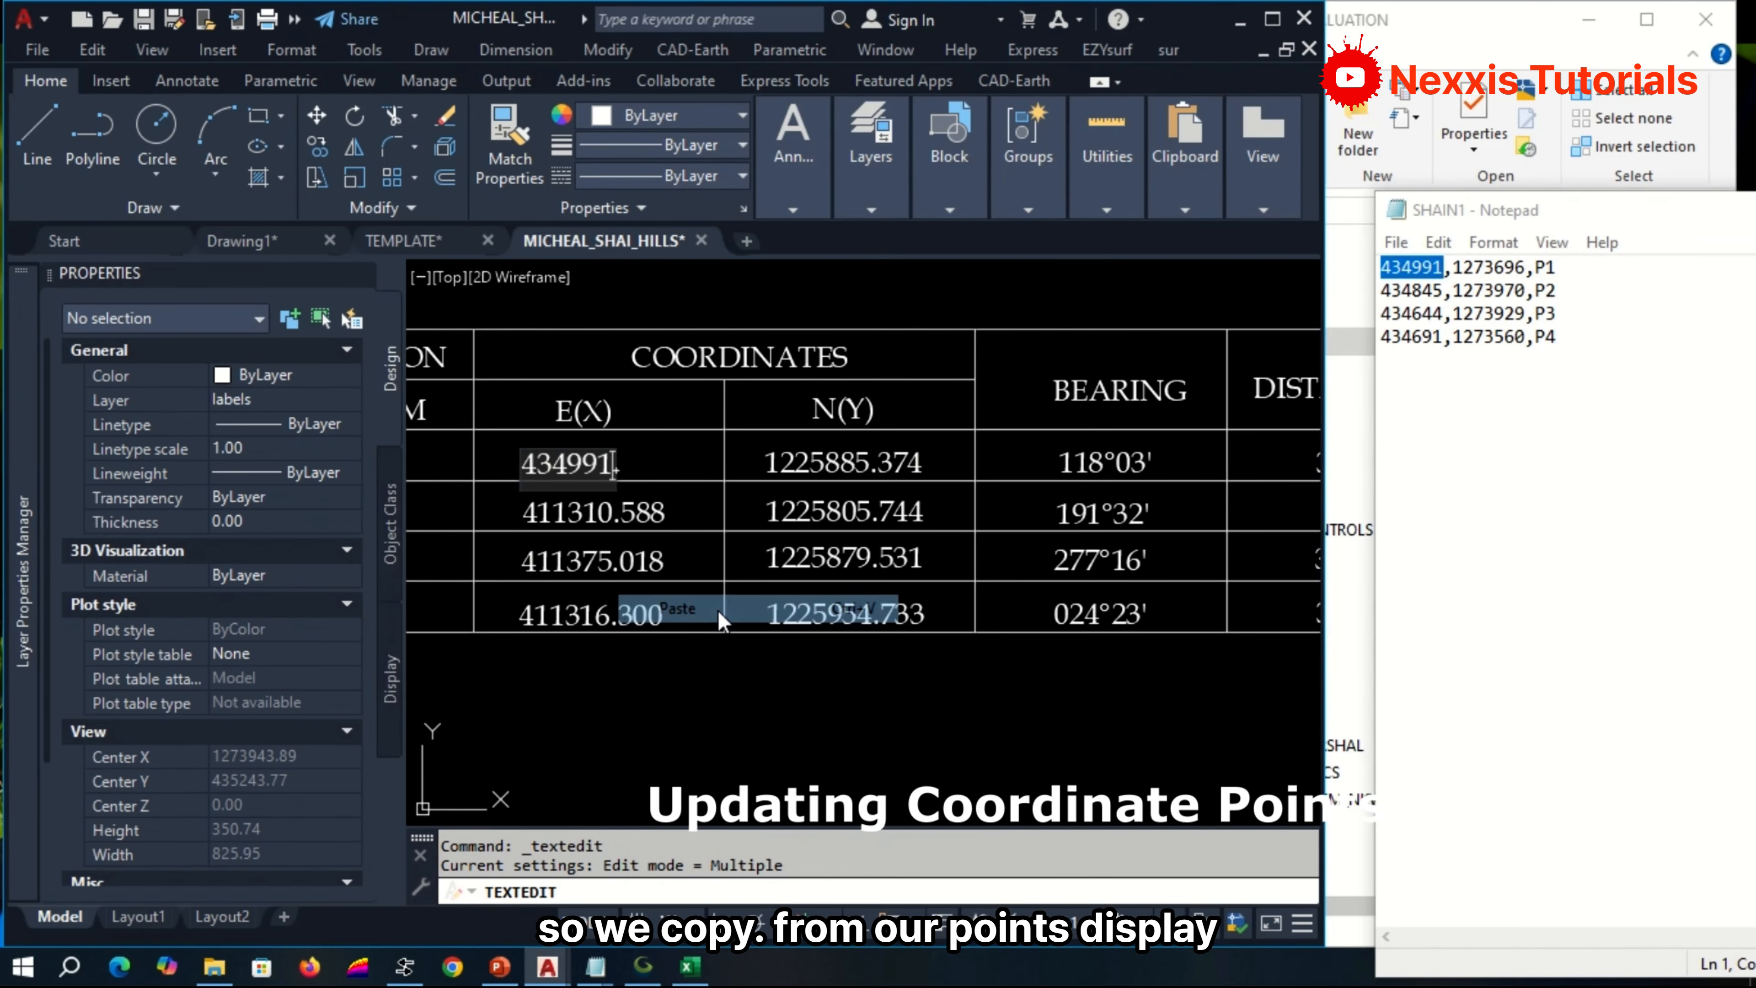
pyautogui.write('.000')
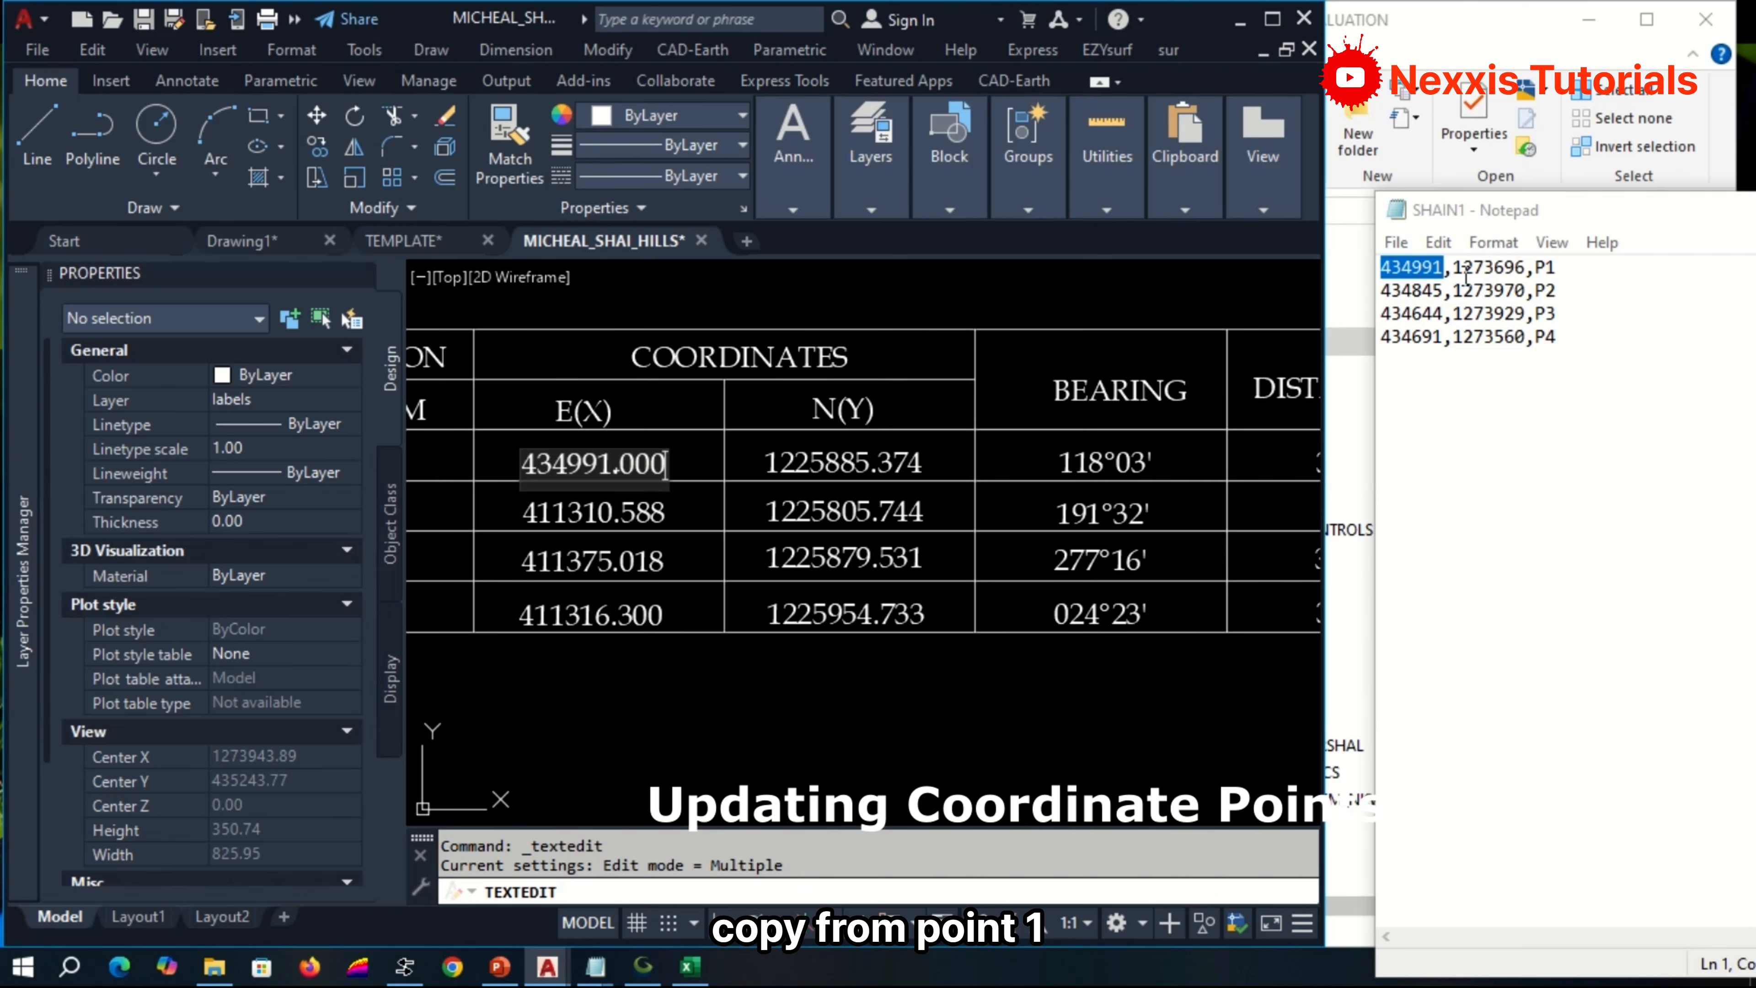
# Copy P1's northing 1273696 from the SHAIN1 list and set the beacon 1 N(Y) coordinate to 1273696.000.
pyautogui.click(1505, 269)
pyautogui.moveTo(1528, 267); pyautogui.dragTo(1476, 257)
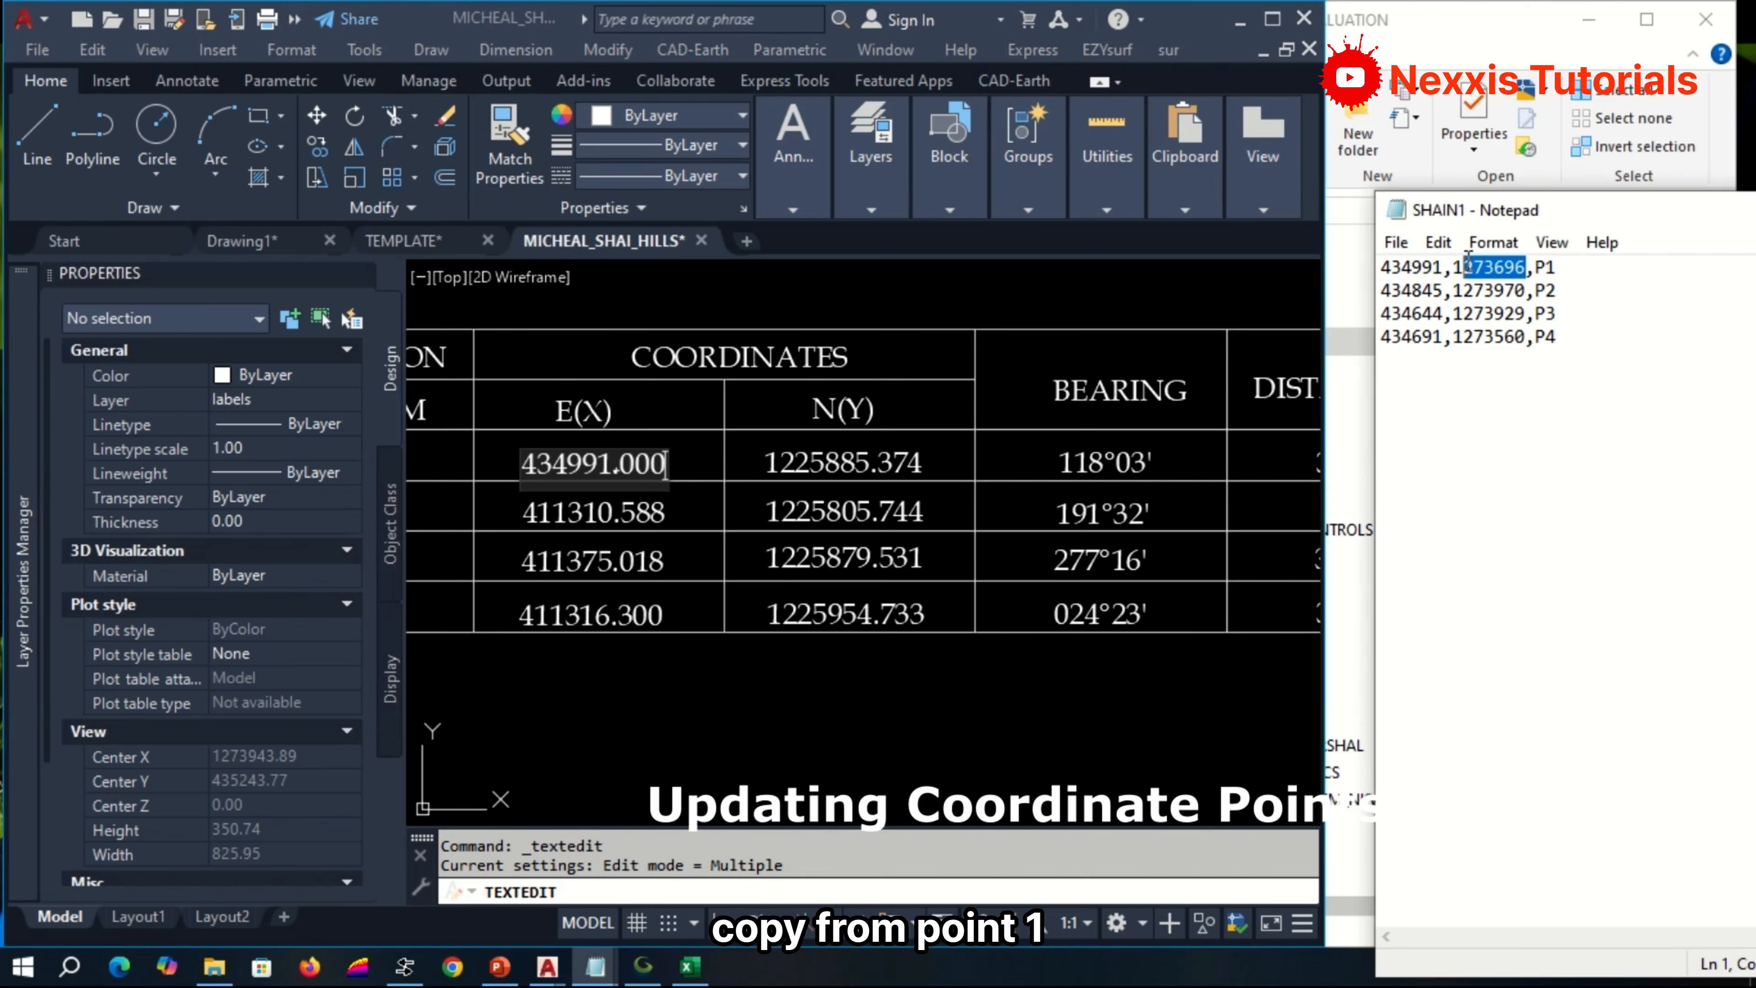
pyautogui.rightClick(1457, 265)
pyautogui.click(1502, 344)
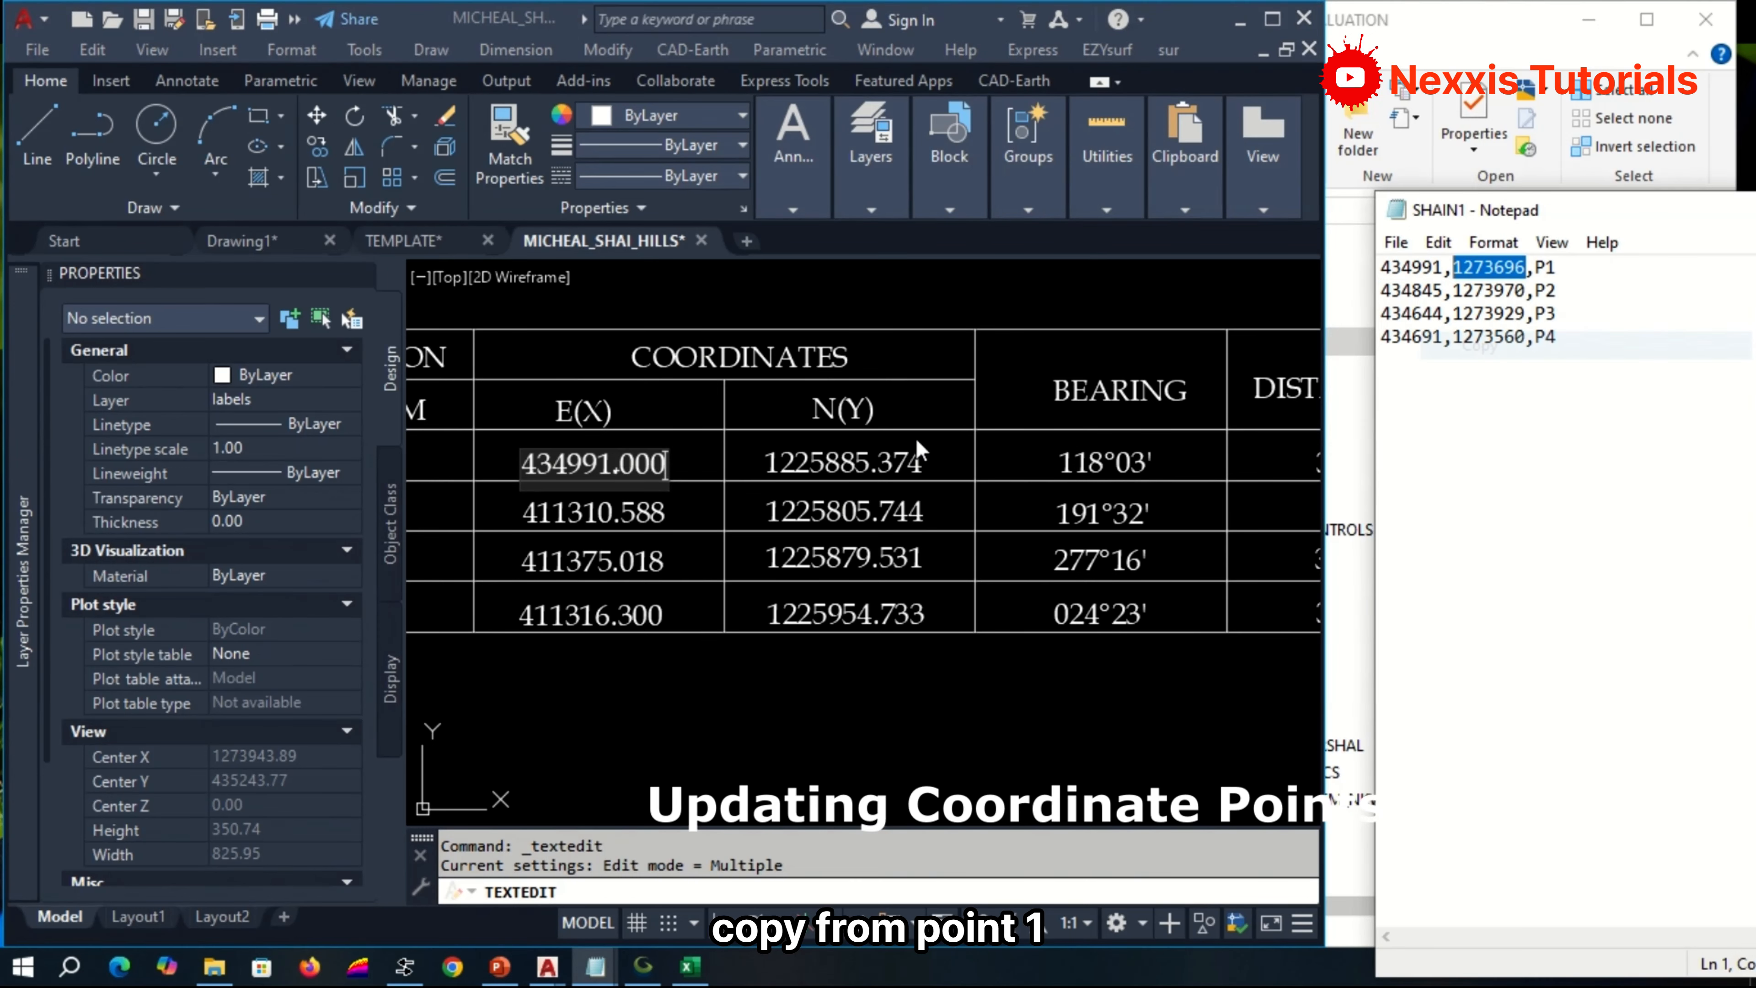
pyautogui.click(820, 457)
pyautogui.click(815, 464)
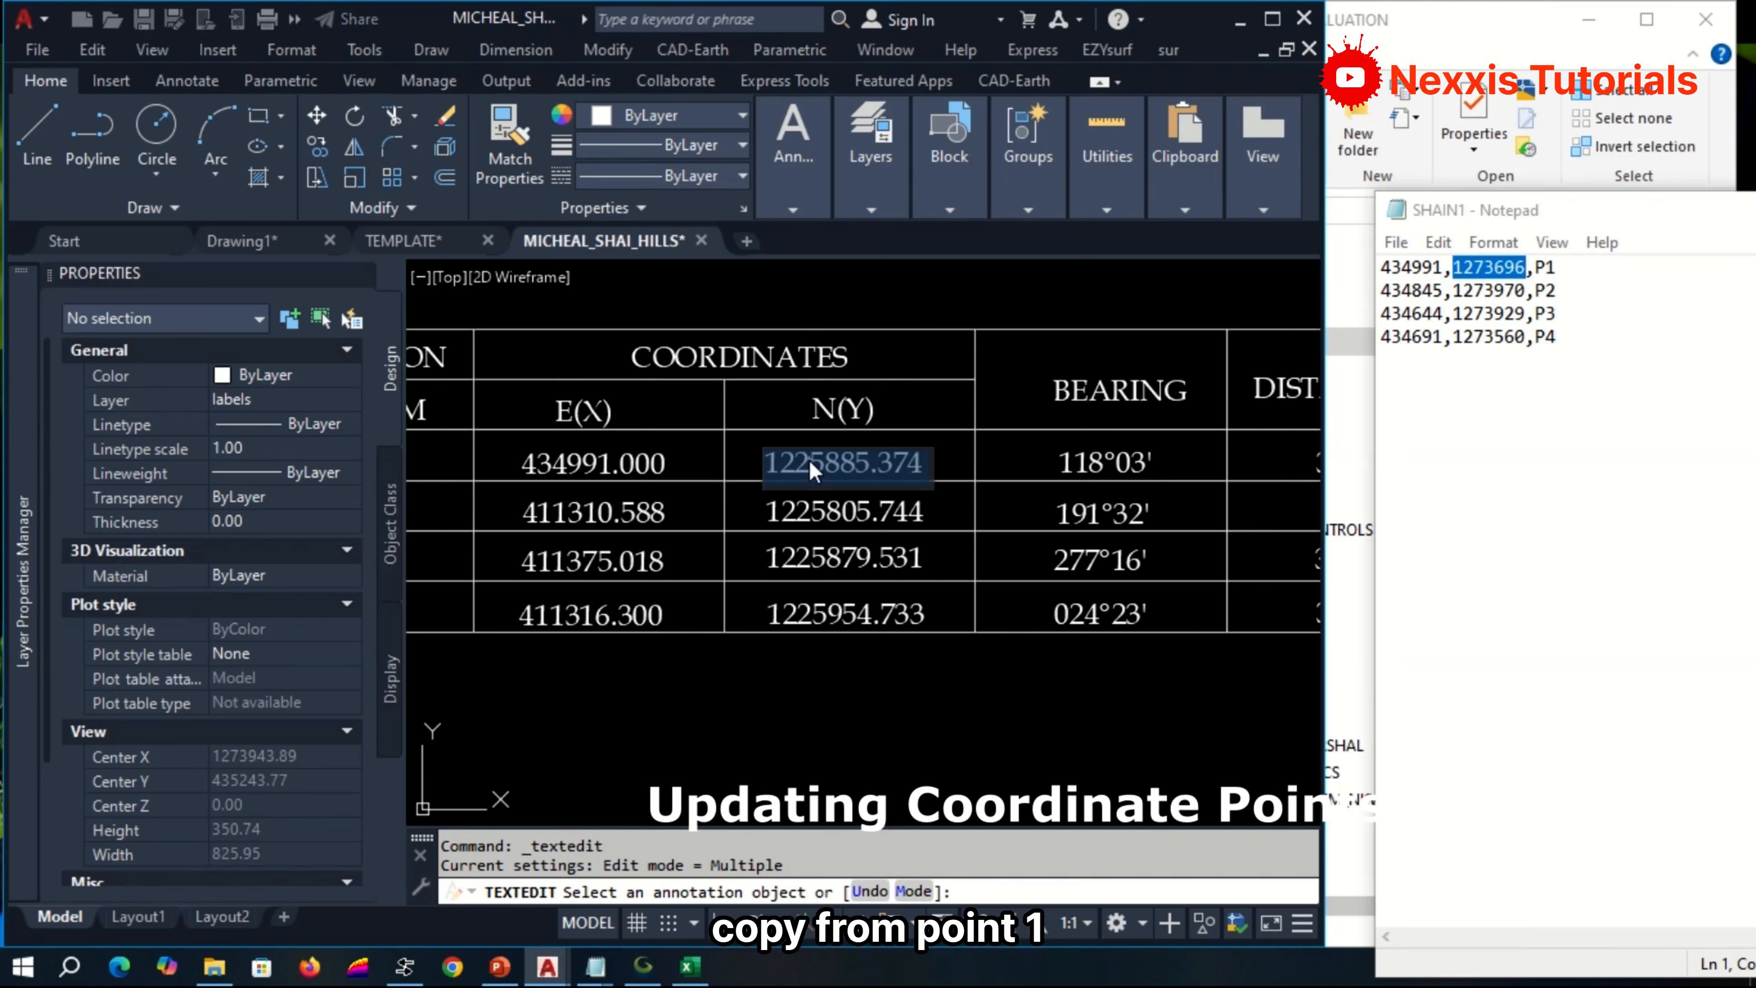
pyautogui.hotkey('ctrl', 'v')
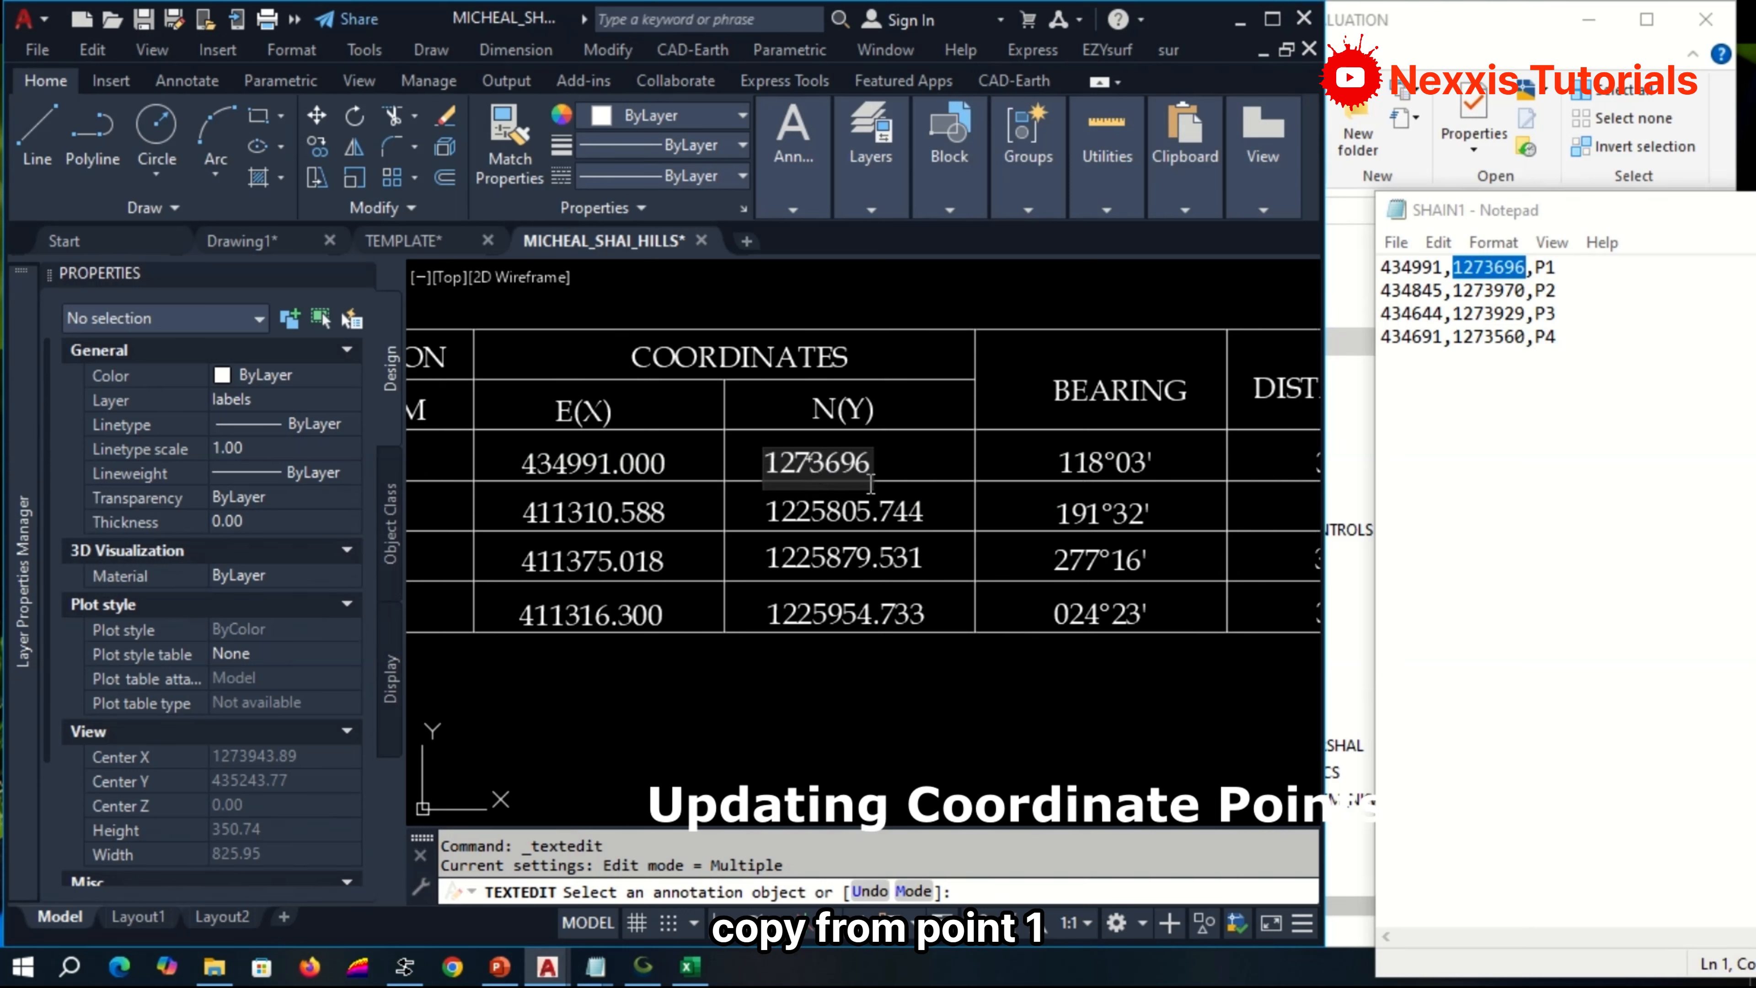
pyautogui.write('.000')
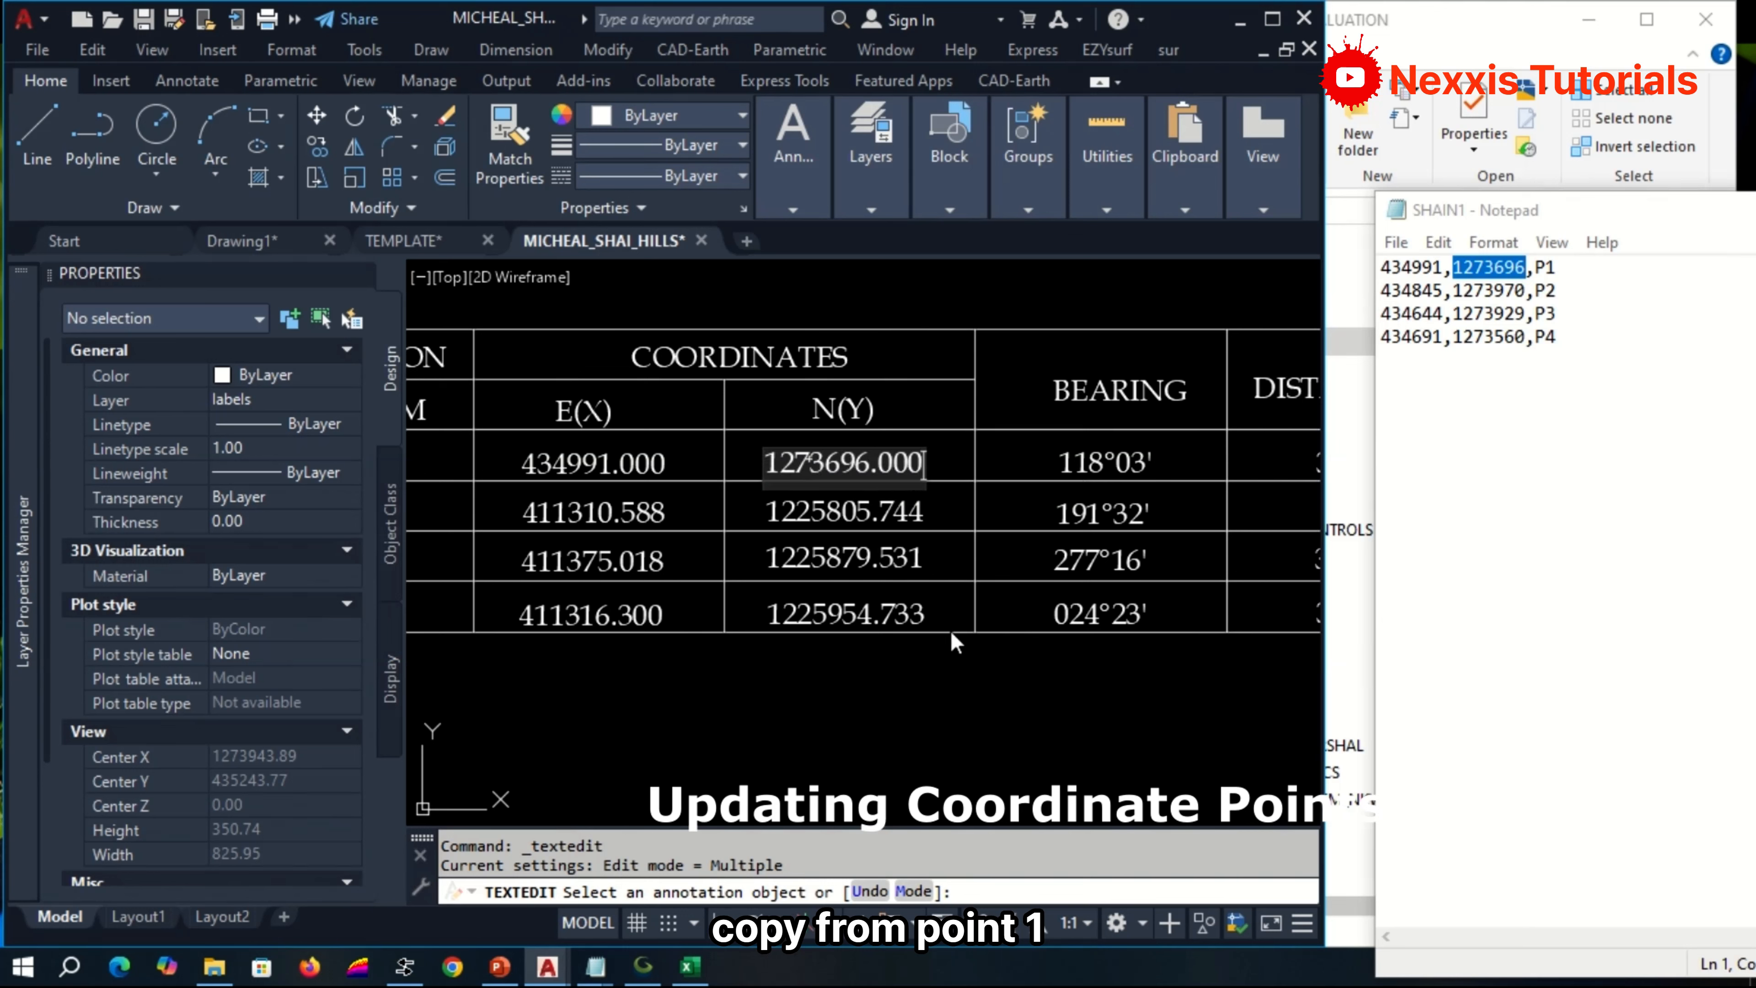
pyautogui.click(989, 642)
# Copy P2's easting 434845 from the SHAIN1 list and set the beacon 2 E(X) coordinate to 434845.000.
pyautogui.doubleClick(1444, 294)
pyautogui.rightClick(1444, 294)
pyautogui.click(1486, 343)
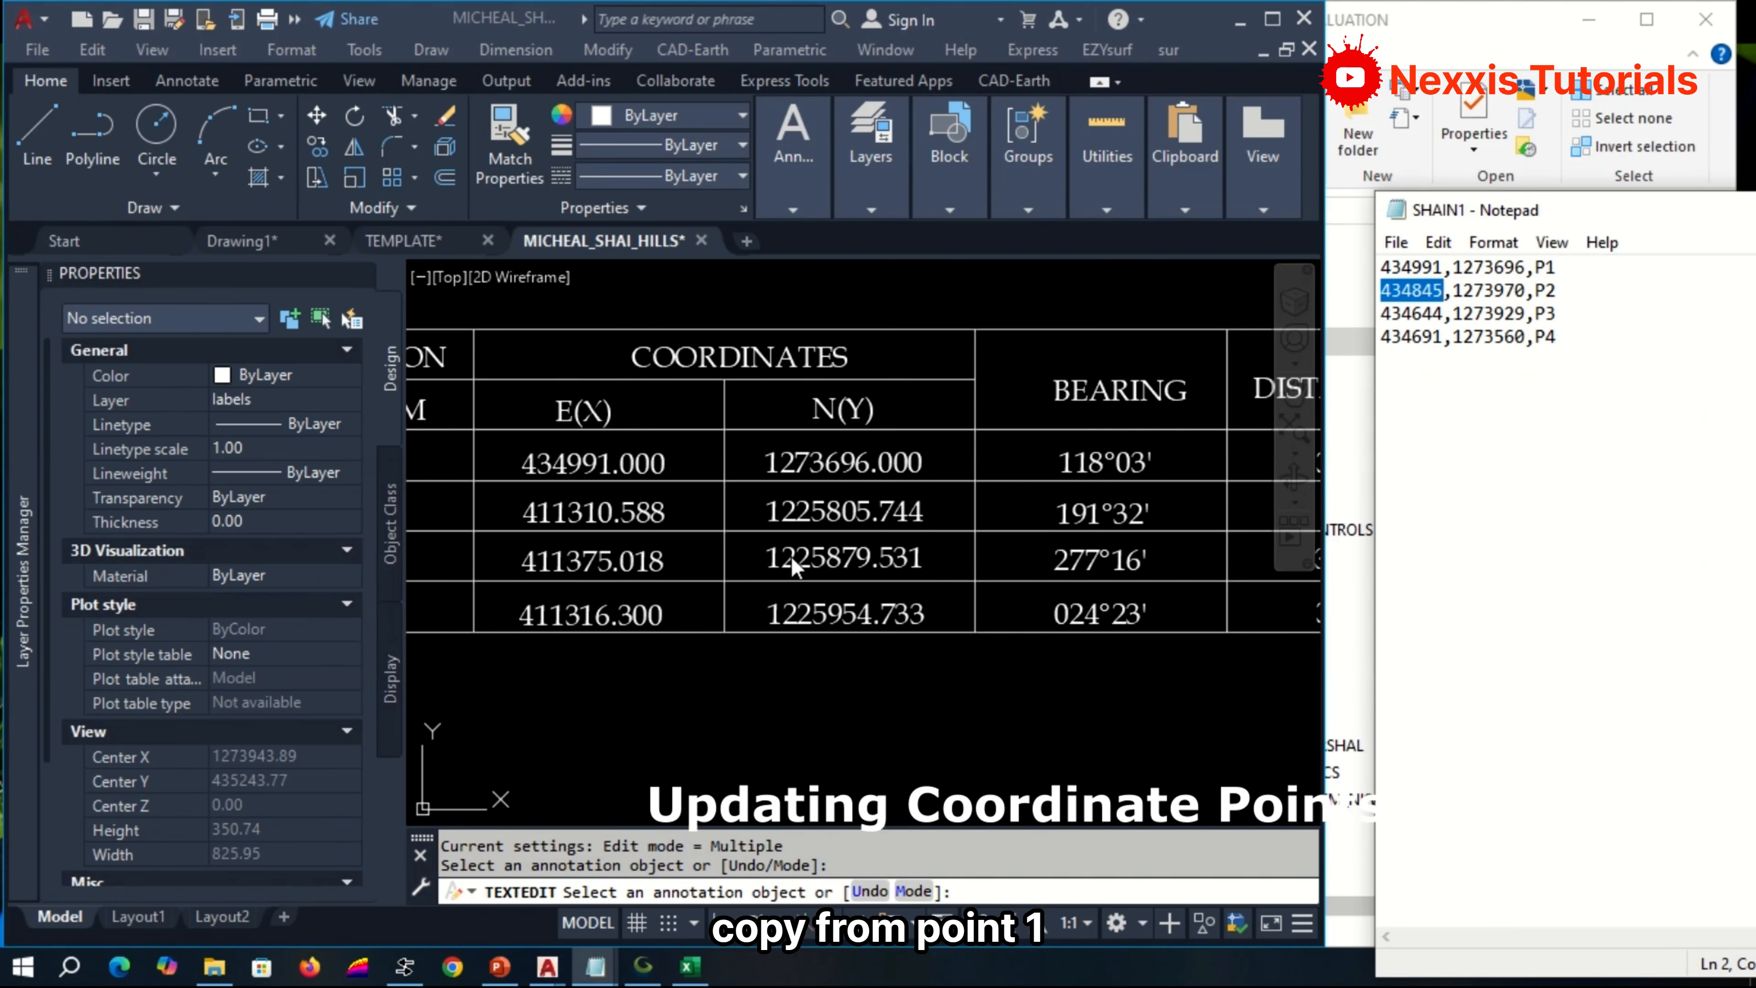
pyautogui.click(631, 526)
pyautogui.moveTo(612, 513); pyautogui.dragTo(533, 513)
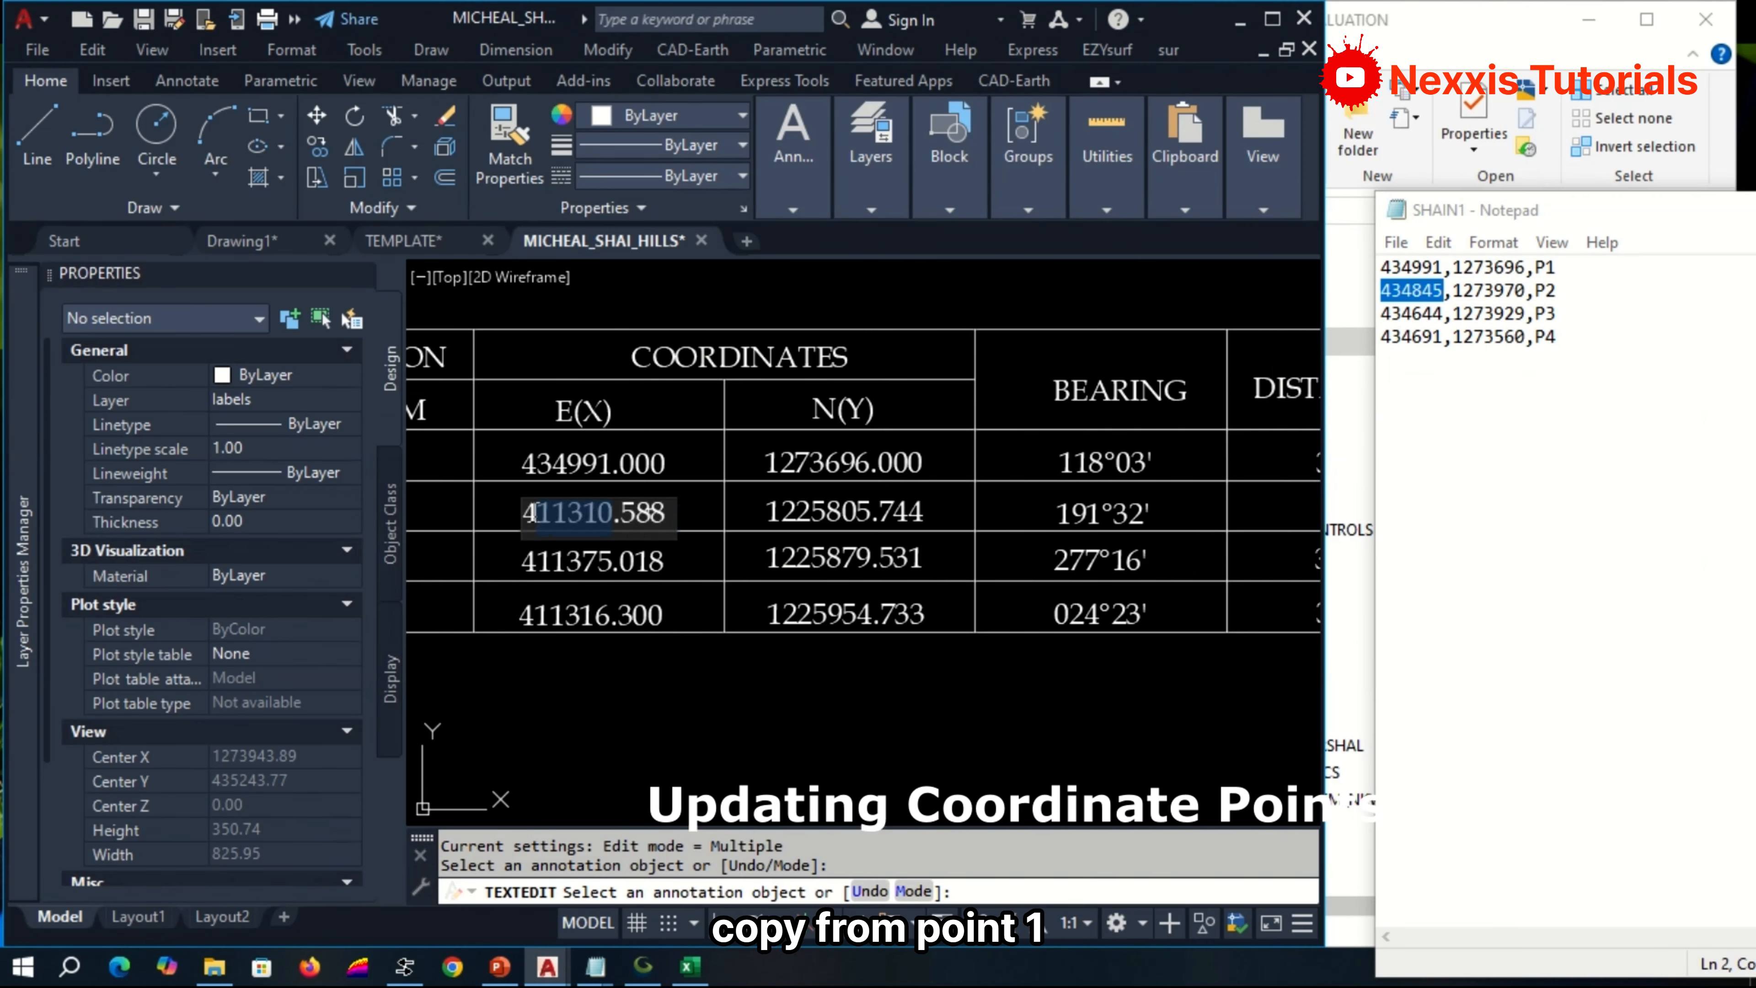
pyautogui.hotkey('ctrl', 'a')
pyautogui.hotkey('ctrl', 'v')
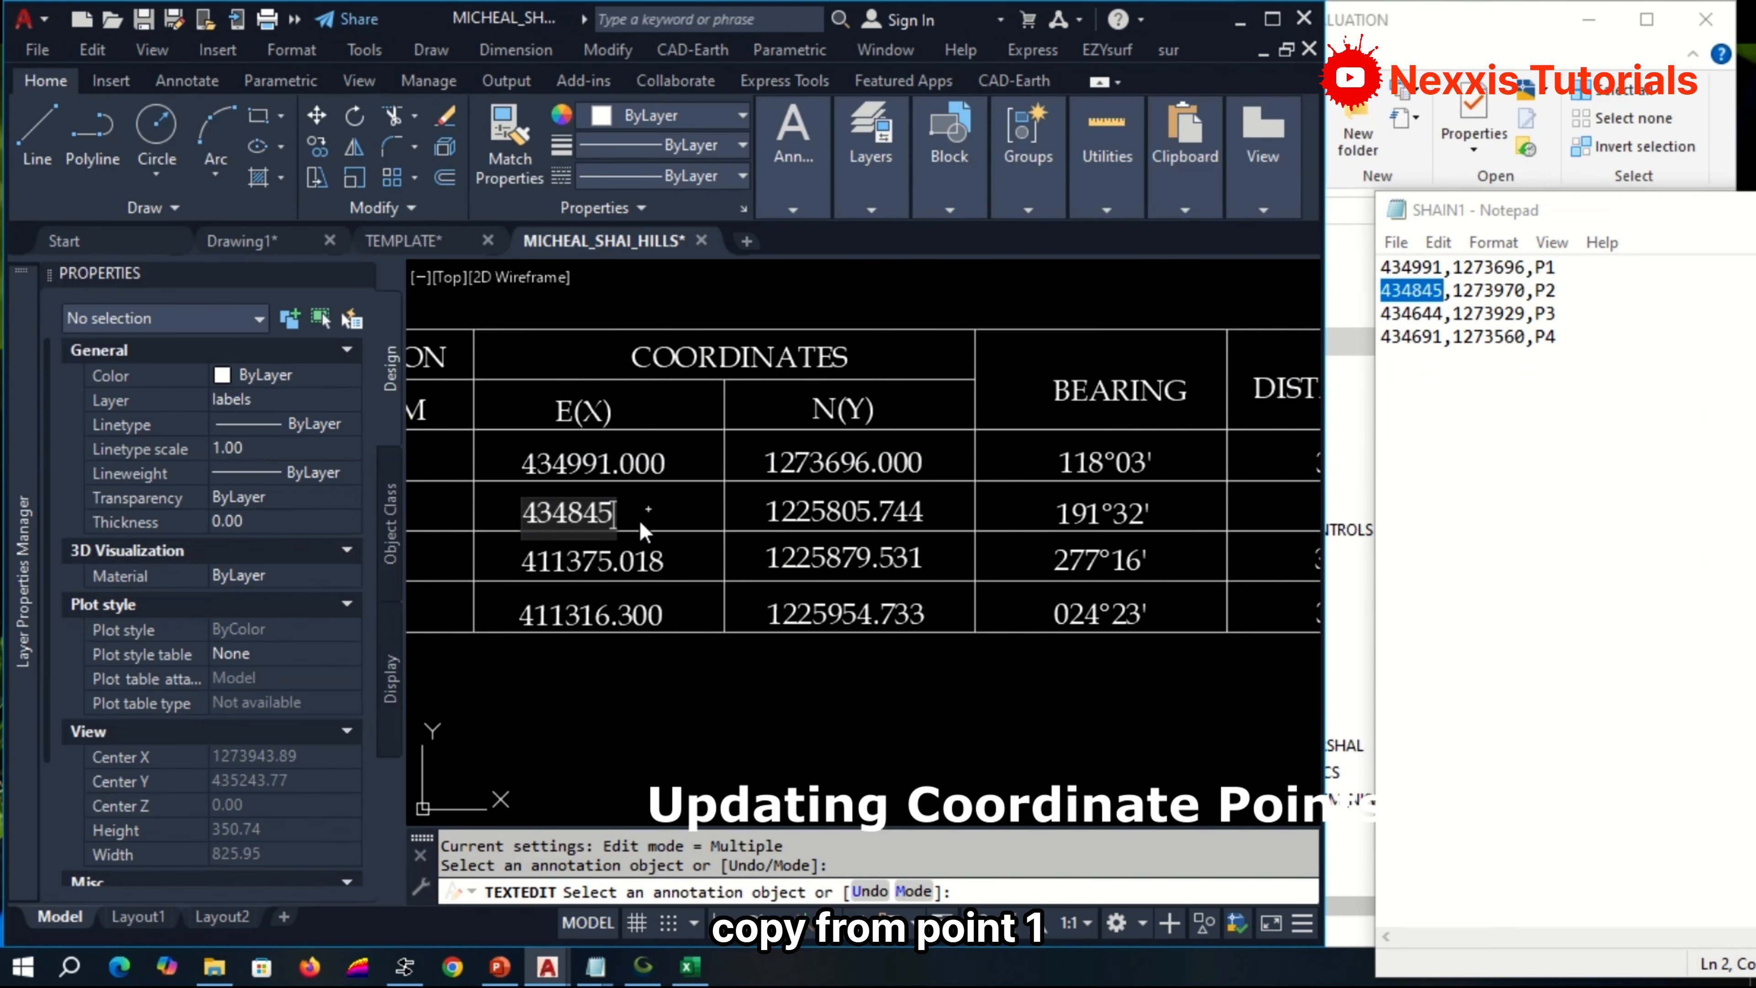
pyautogui.write('000')
pyautogui.press('Escape')
# Copy P2's northing 1273970 from the SHAIN1 list and set the beacon 2 N(Y) coordinate to 1273970.000.
pyautogui.doubleClick(1486, 290)
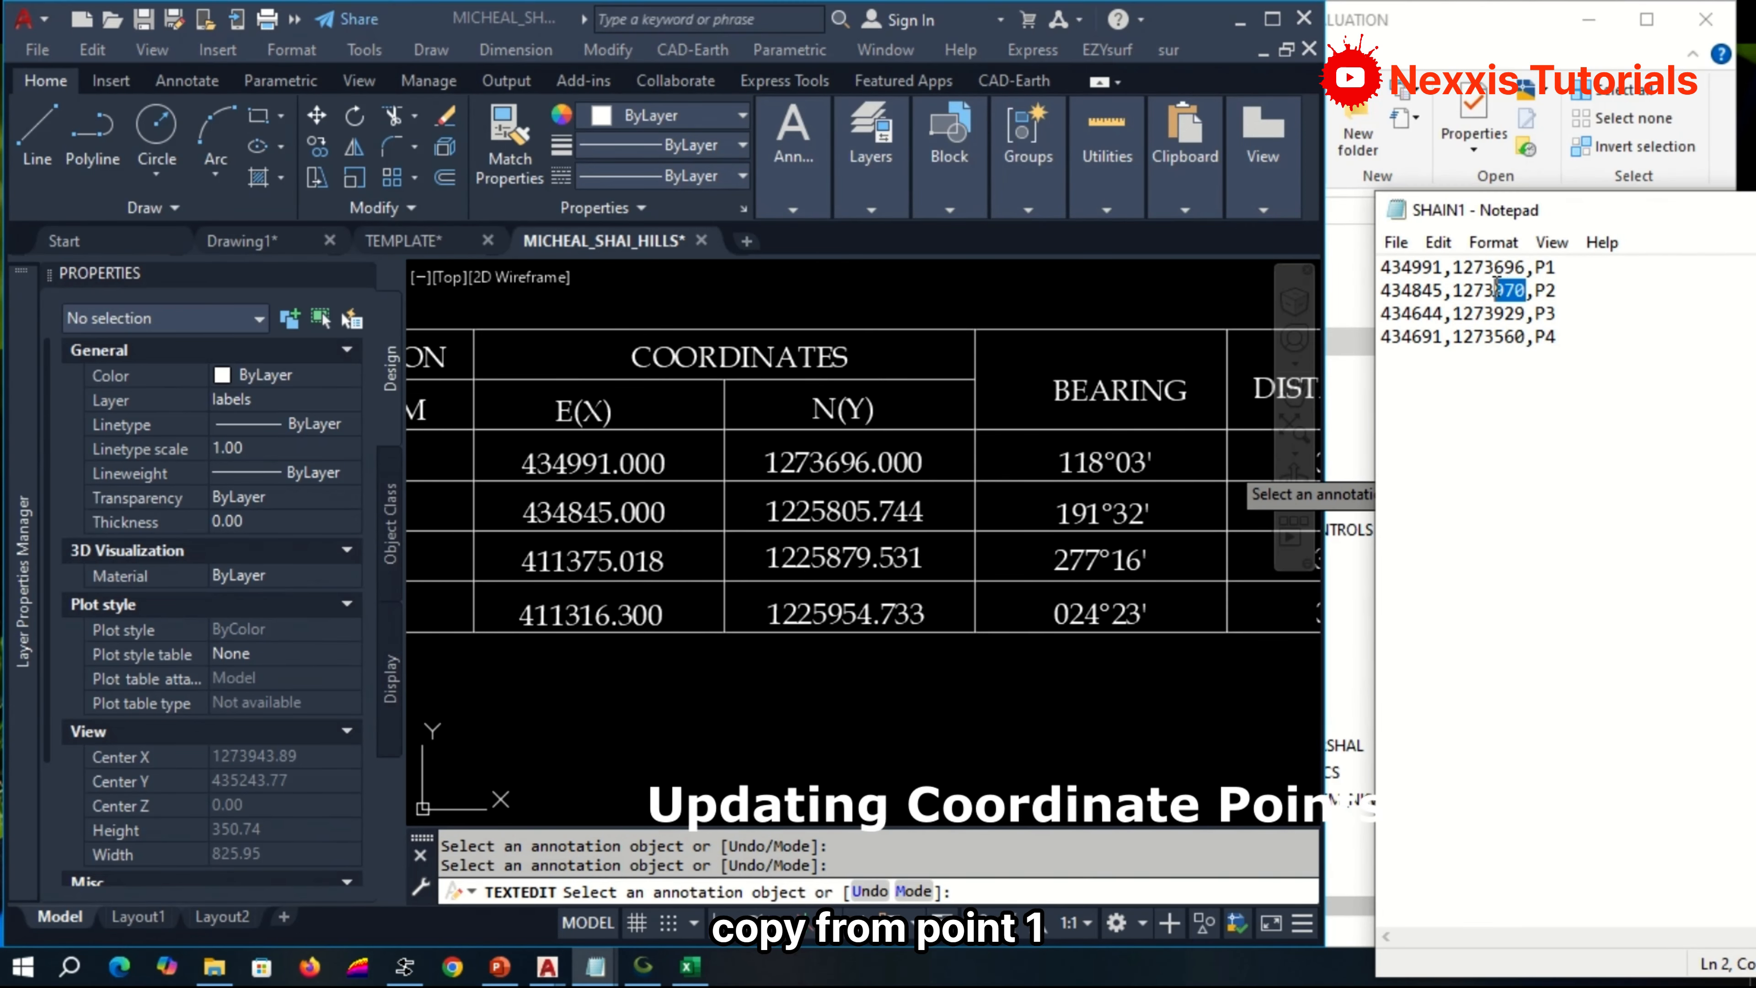
pyautogui.rightClick(1463, 294)
pyautogui.click(1479, 366)
pyautogui.click(833, 511)
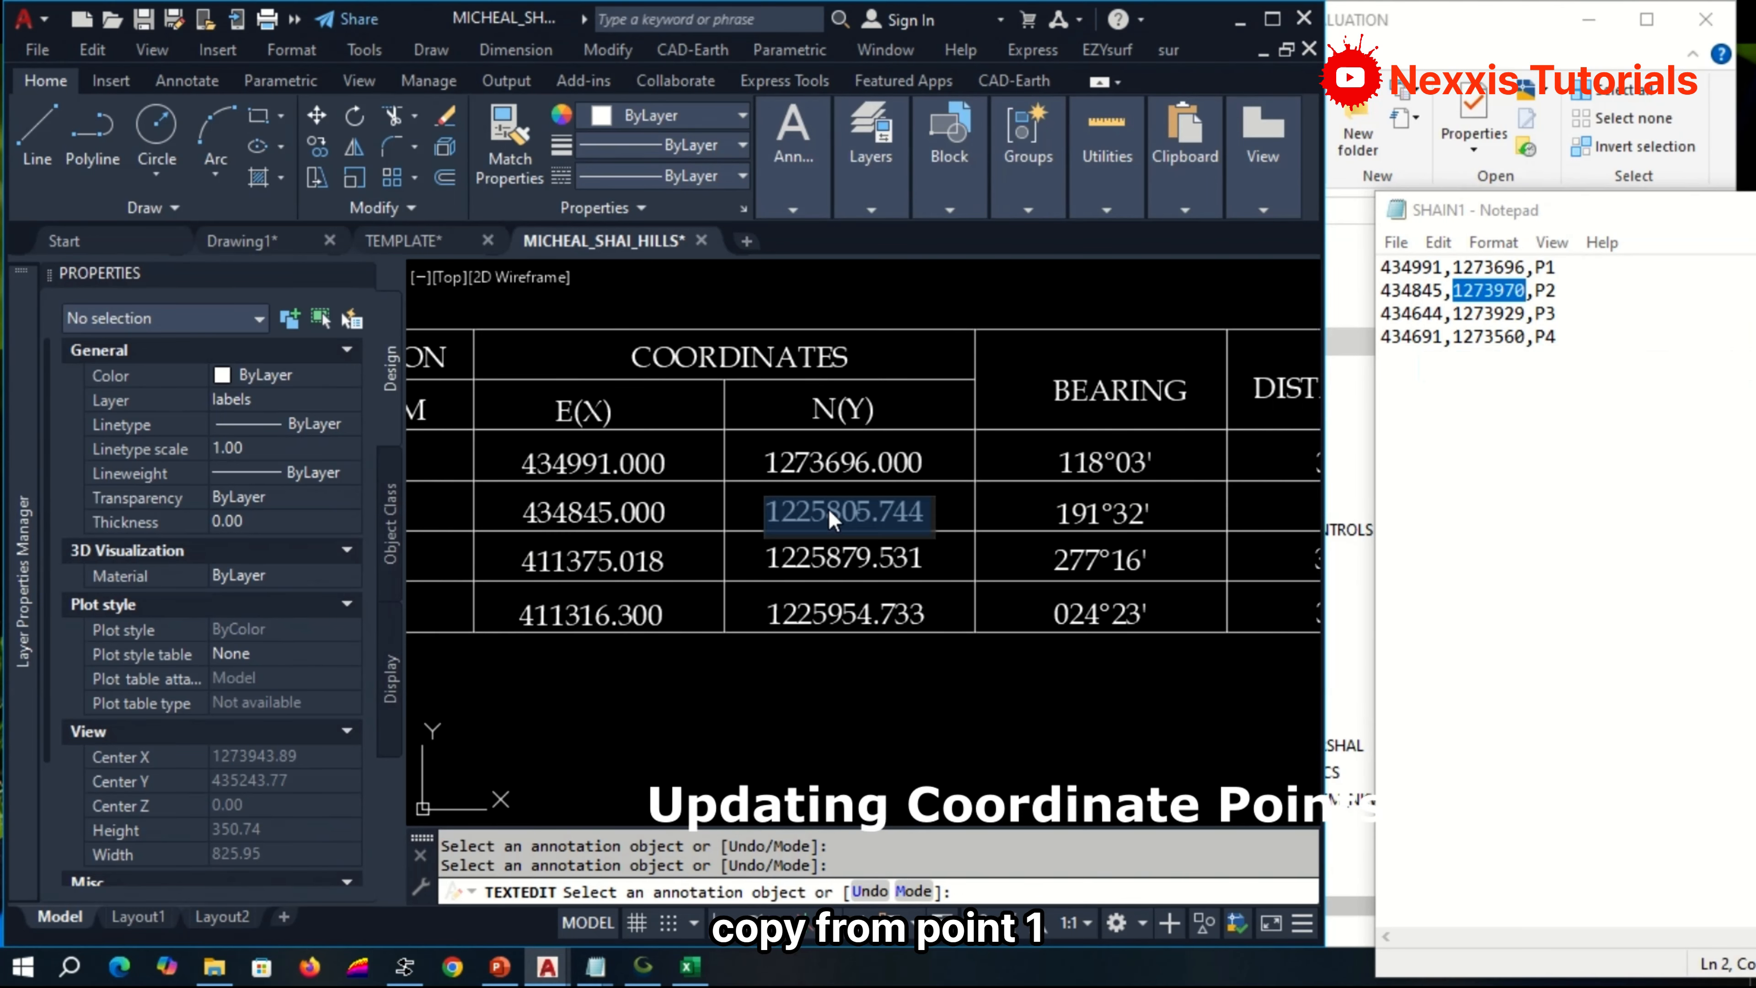
pyautogui.hotkey('ctrl', 'v')
pyautogui.write('000')
# Copy P3's easting 434644 from the SHAIN1 list and set the E(X) coordinate in the beacon 4 row to 434644.000.
pyautogui.doubleClick(1410, 313)
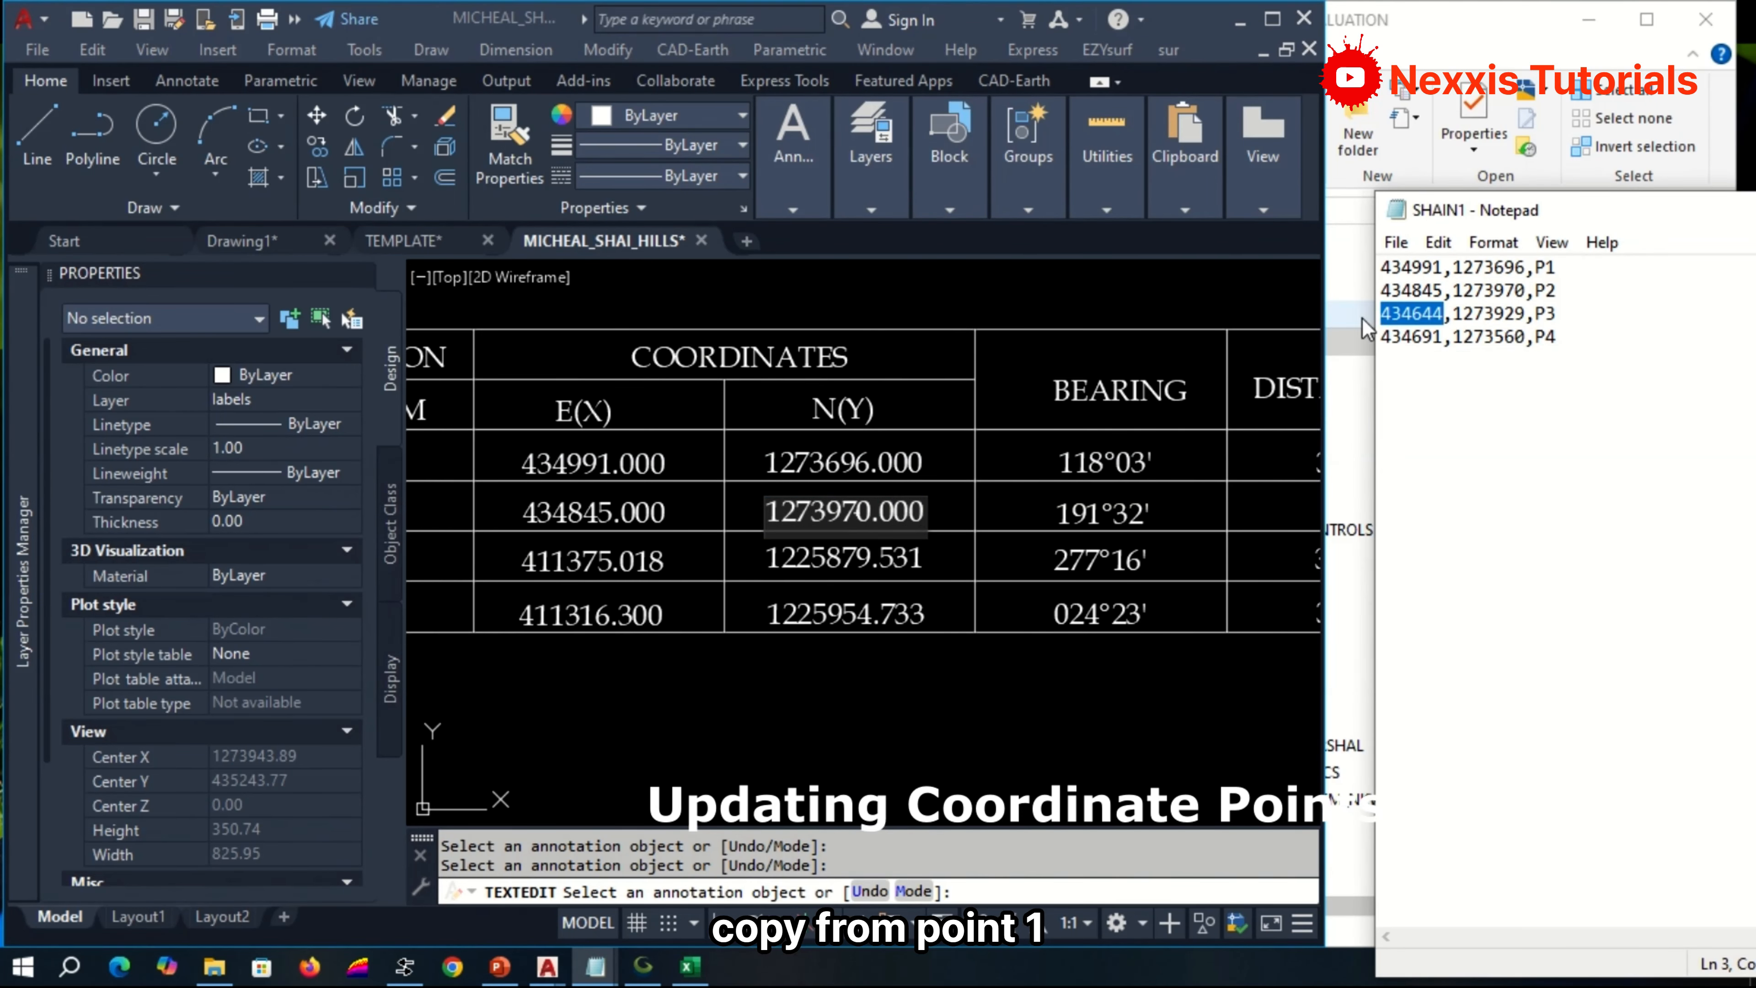
pyautogui.hotkey('ctrl', 'c')
pyautogui.click(878, 694)
pyautogui.doubleClick(591, 614)
pyautogui.hotkey('ctrl', 'v')
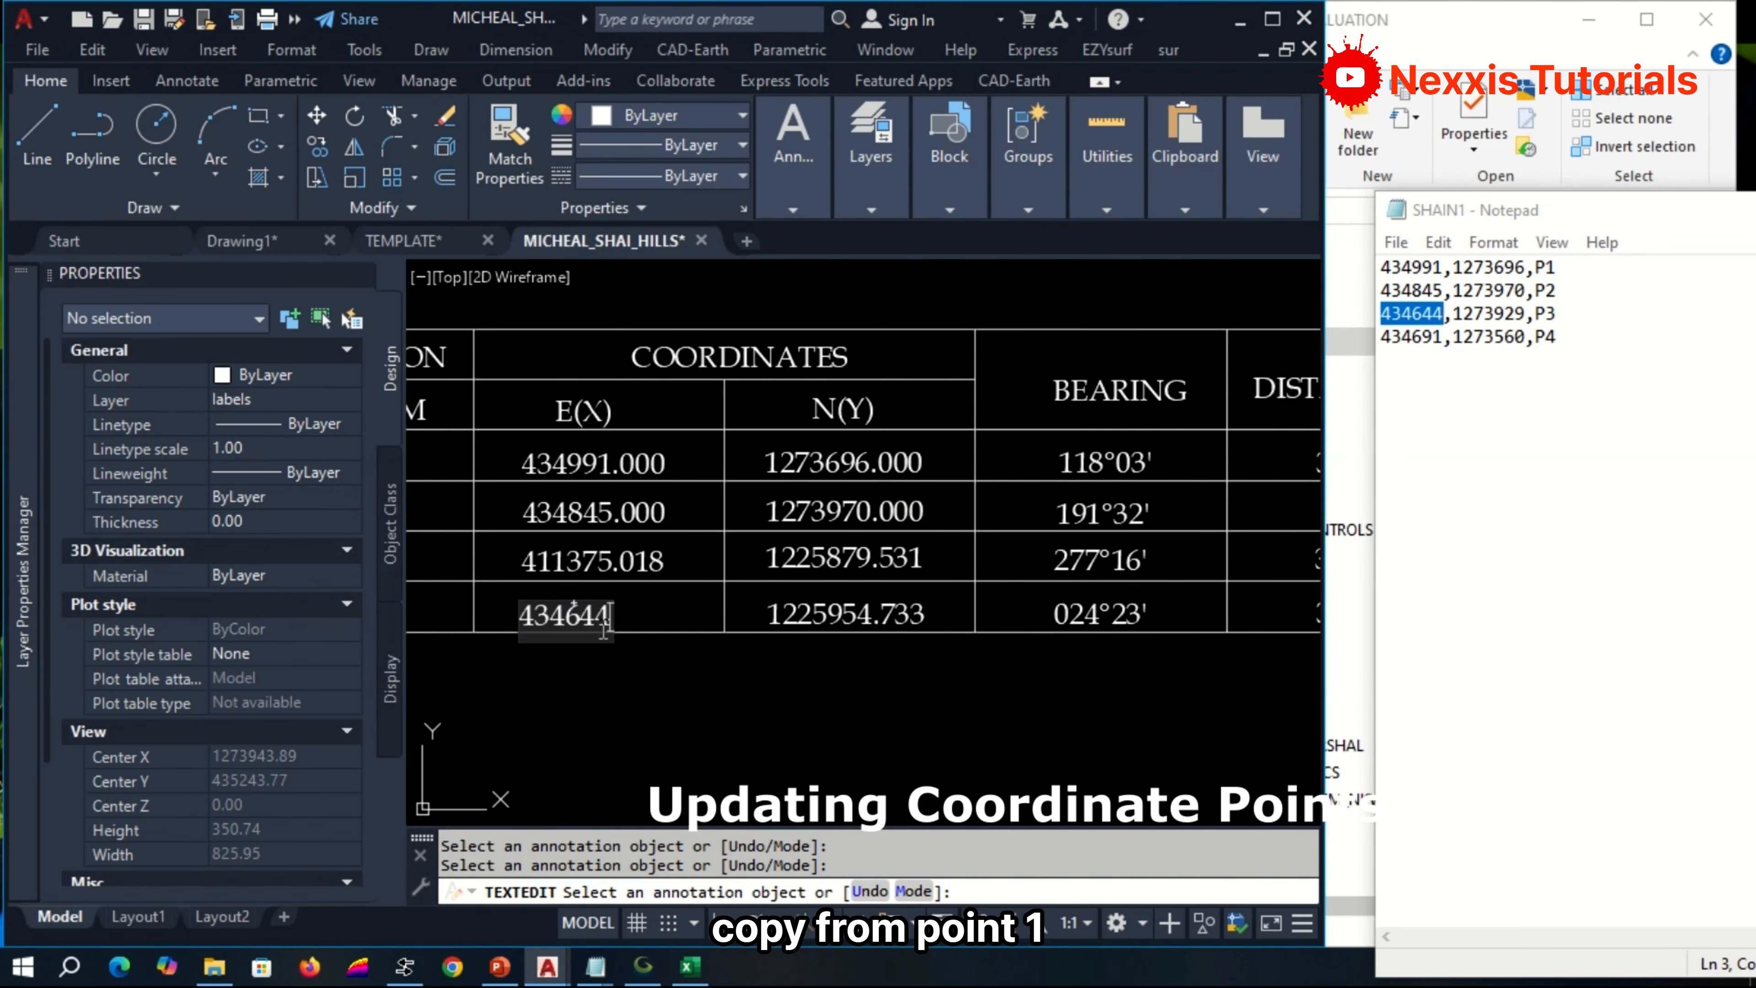
pyautogui.write('.000')
# Copy P4's northing 1273560 from the SHAIN1 list, set the beacon 4 N(Y) coordinate to 1273560.000, and end text editing.
pyautogui.doubleClick(1486, 337)
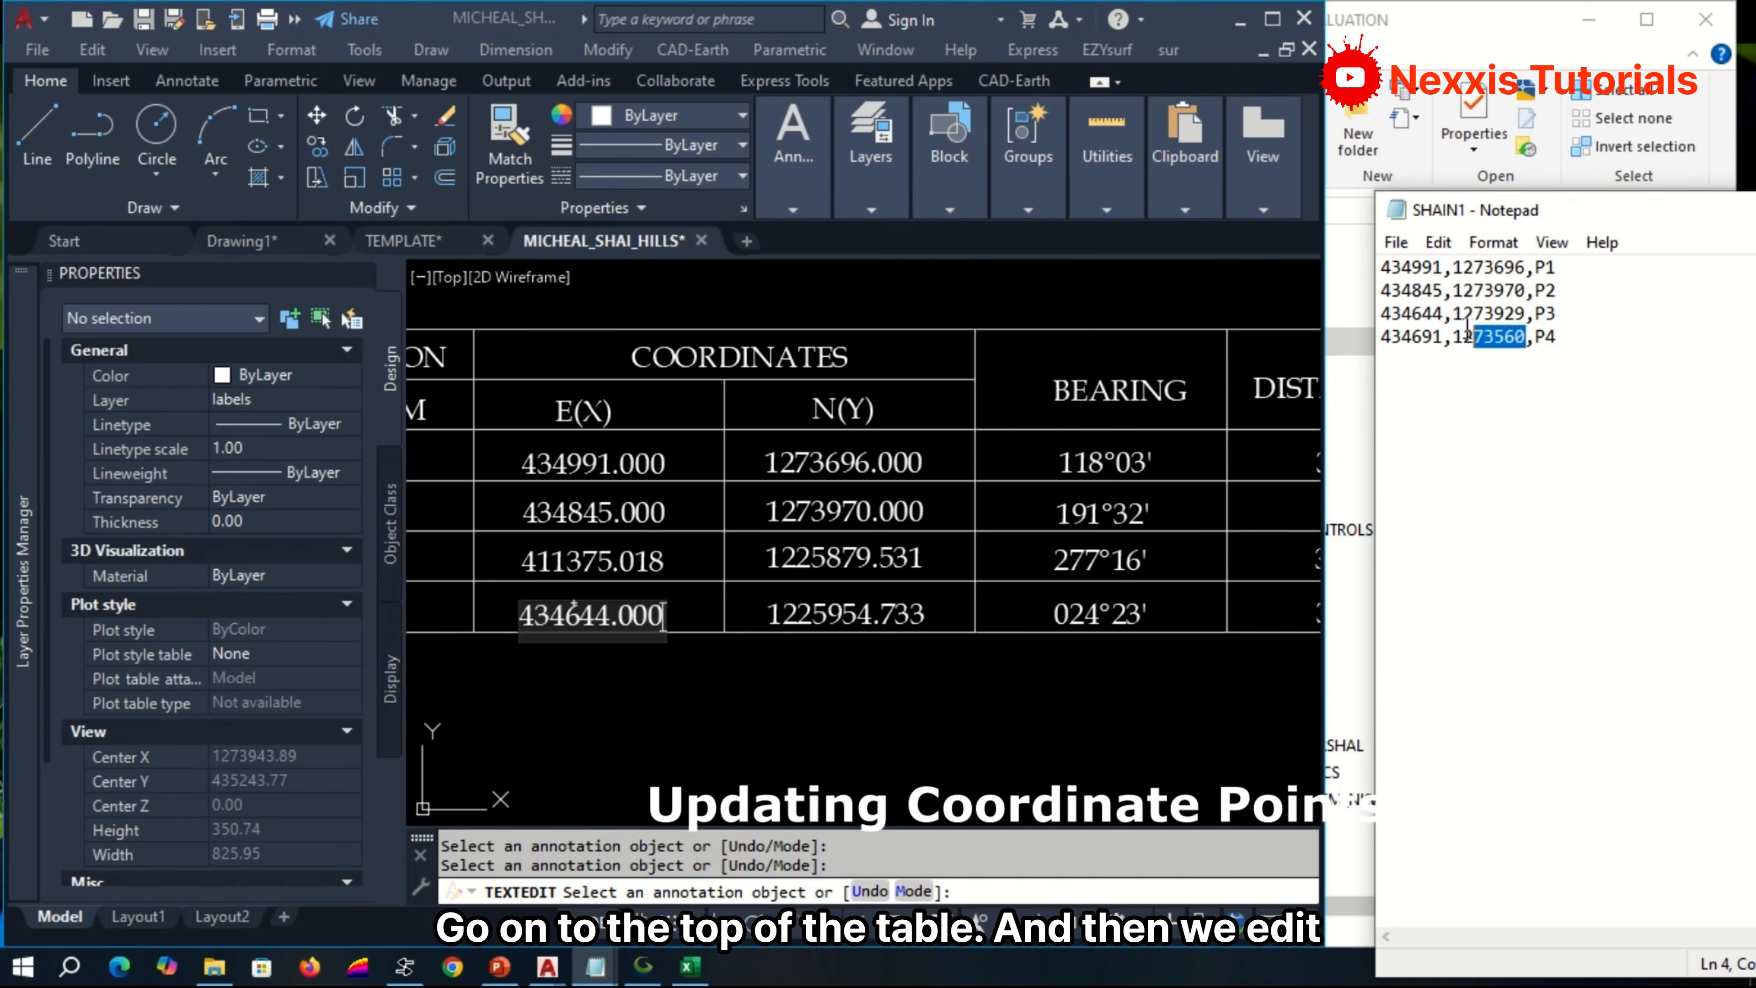
pyautogui.rightClick(1486, 336)
pyautogui.click(1479, 422)
pyautogui.click(823, 626)
pyautogui.doubleClick(807, 614)
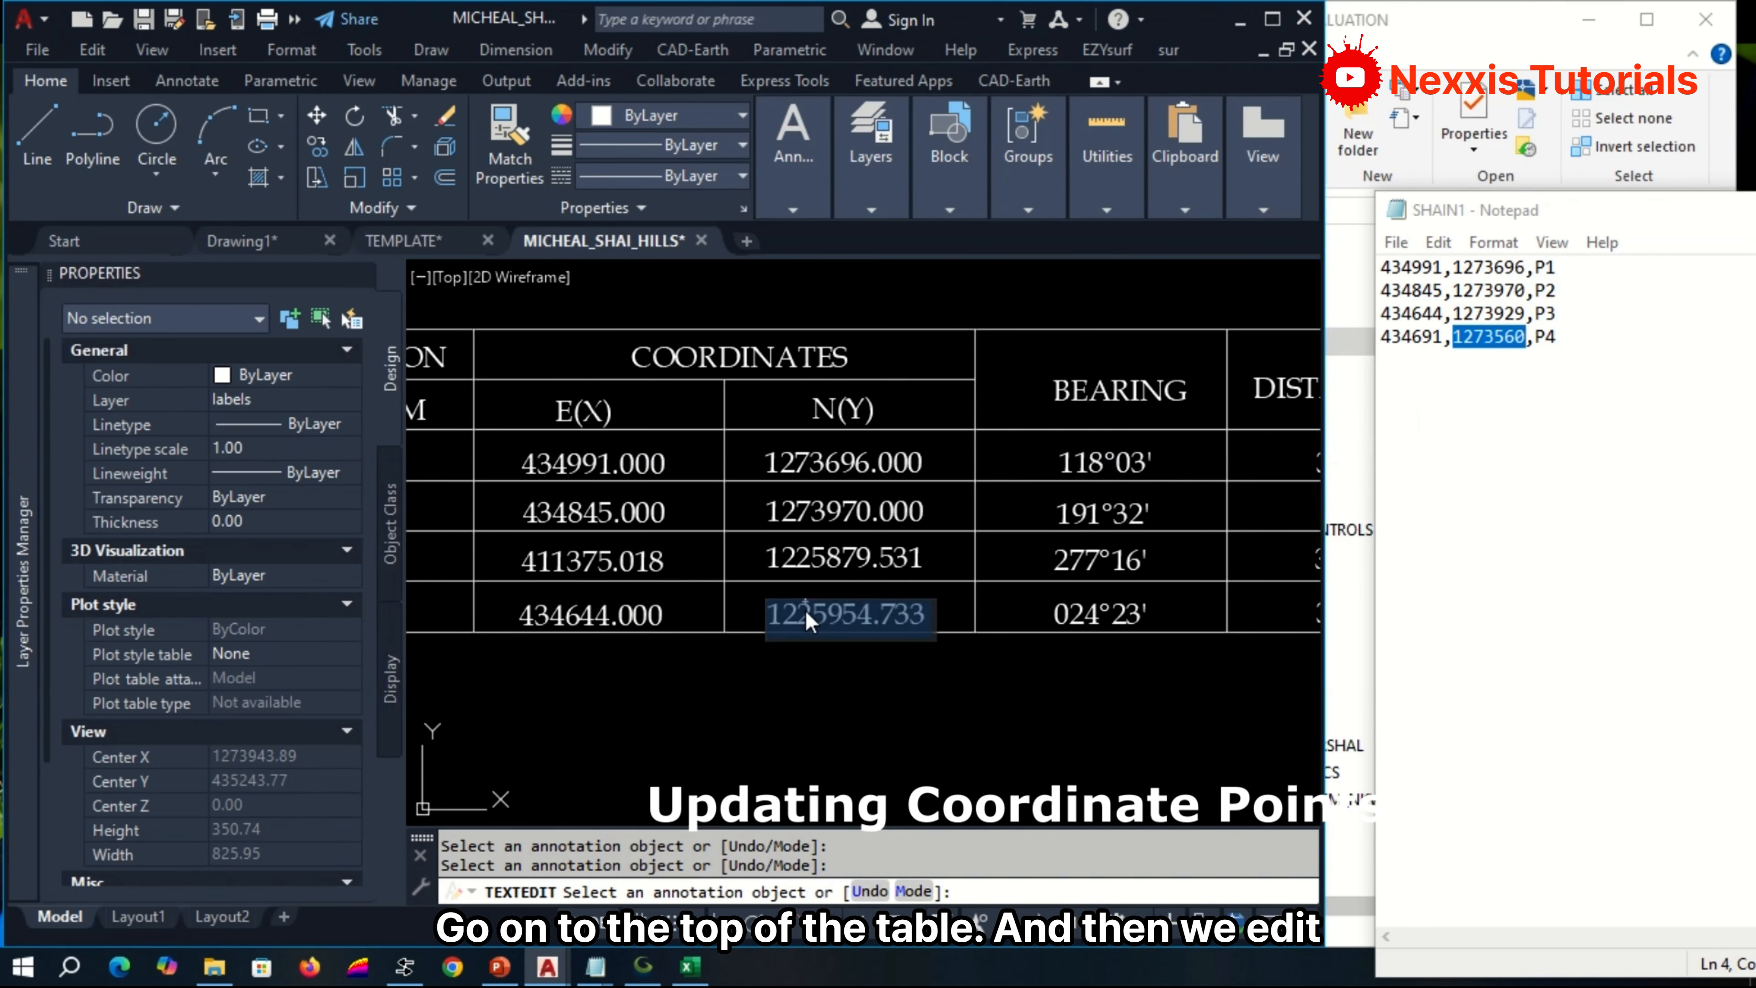
pyautogui.hotkey('ctrl', 'v')
pyautogui.write('.000')
pyautogui.click(1014, 728)
pyautogui.scroll(-2, 898, 643)
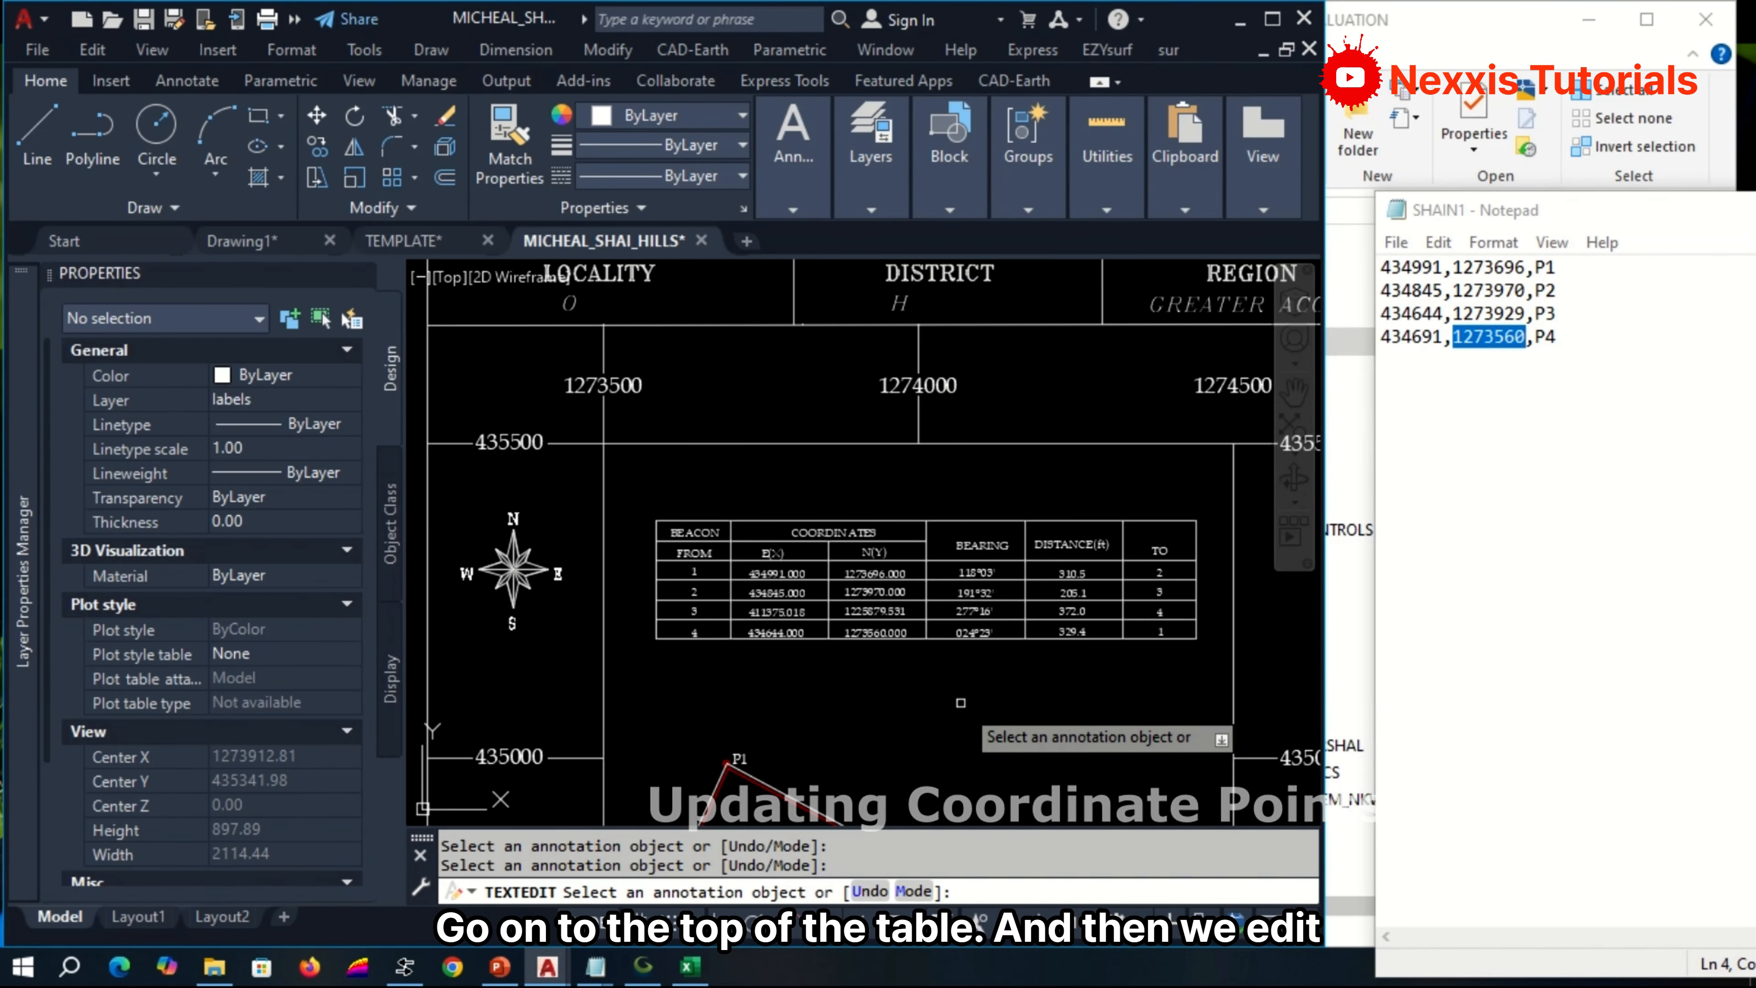
pyautogui.press('Return')
# Maximize the AutoCAD window and complete the FOR line below PLAN OF LAND with the client's full name.
pyautogui.scroll(1, 874, 651)
pyautogui.scroll(-4, 874, 651)
pyautogui.scroll(4, 829, 277)
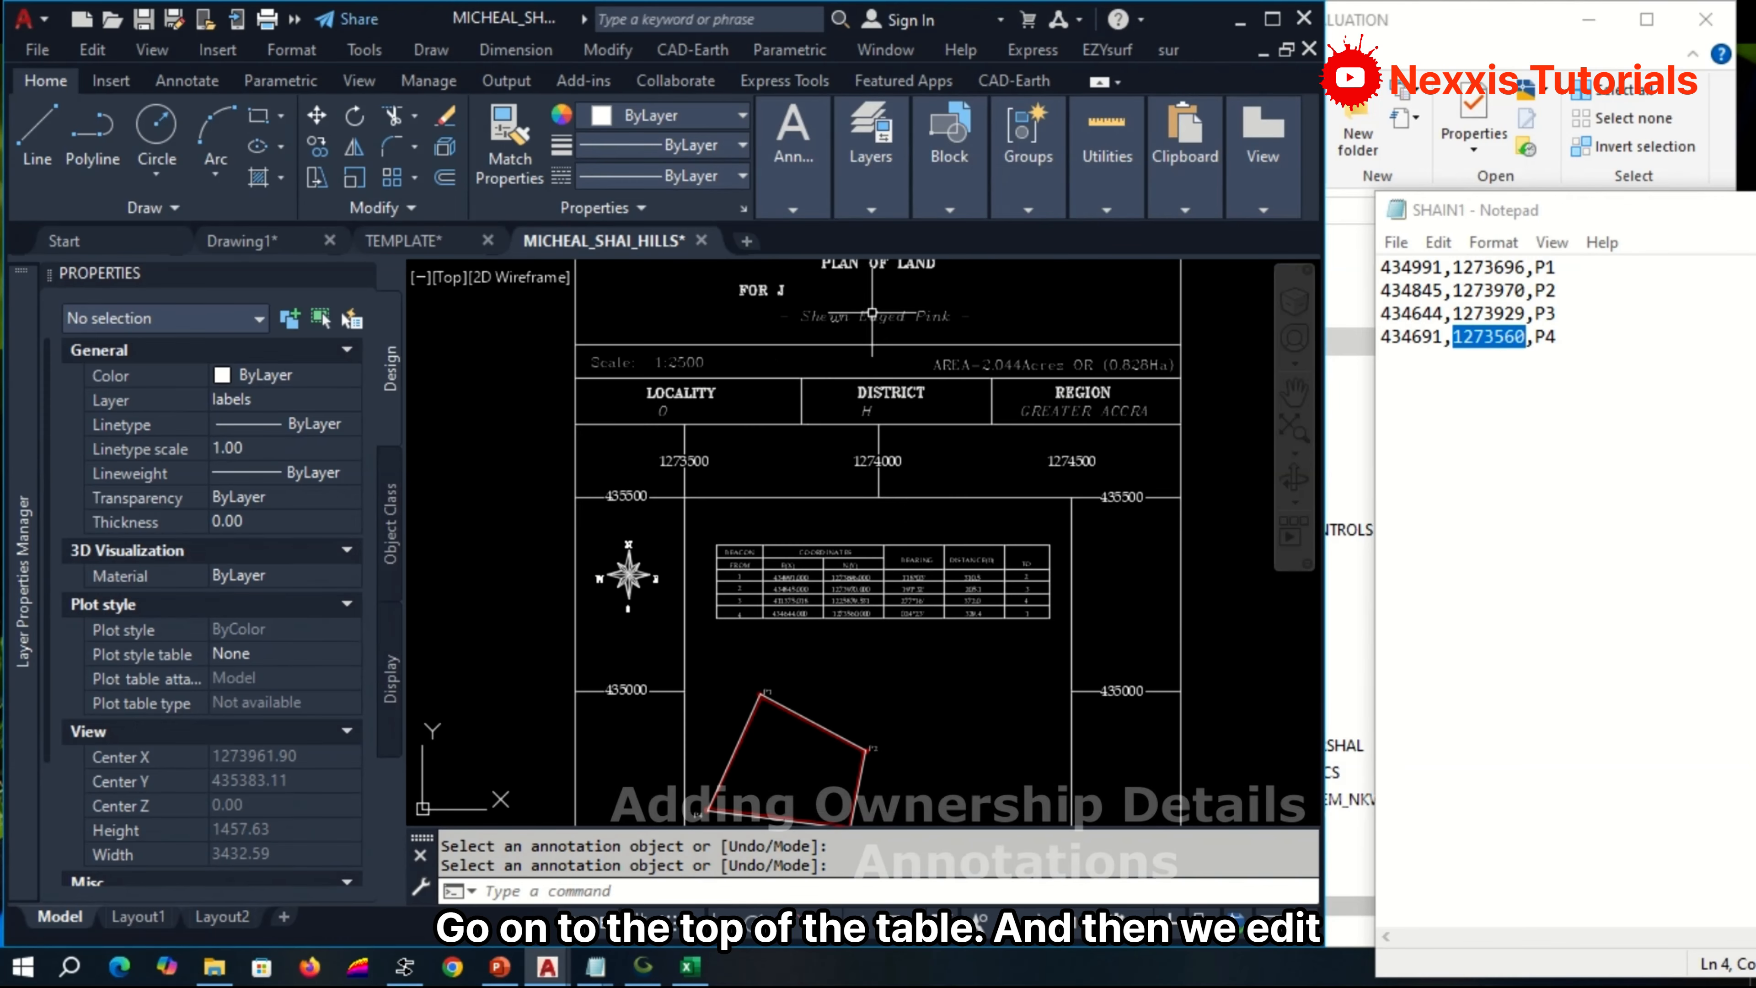
pyautogui.scroll(-2, 753, 369)
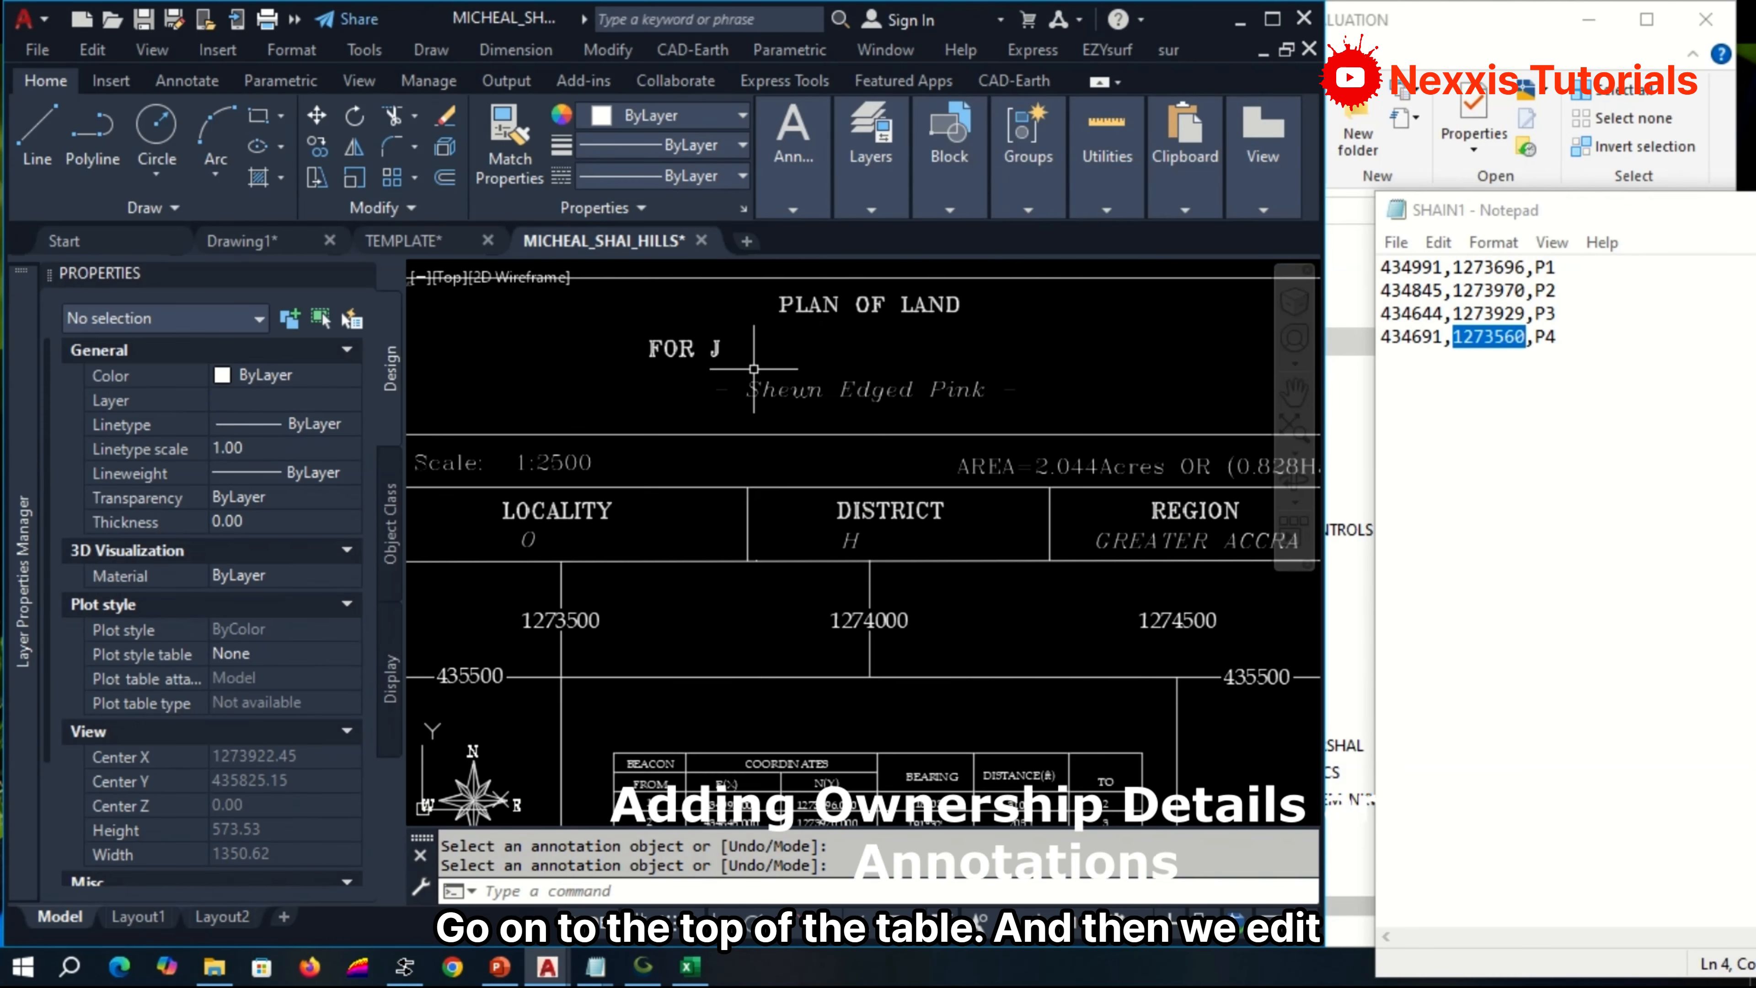
pyautogui.click(1272, 20)
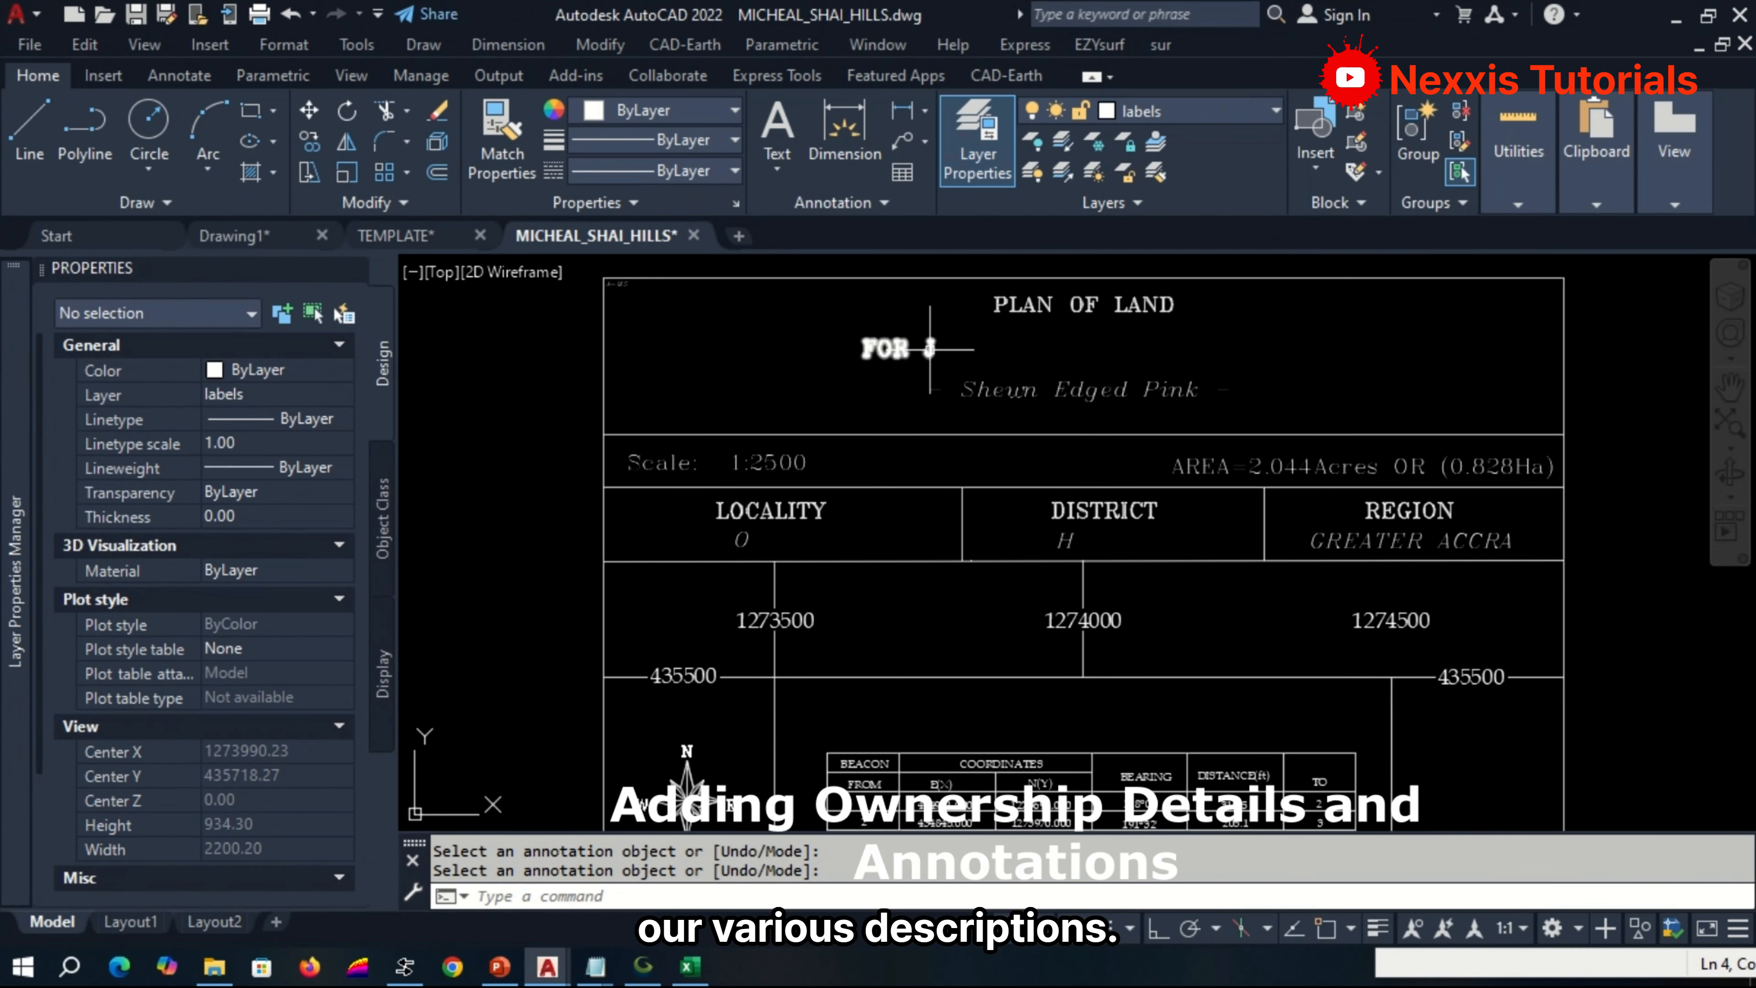
pyautogui.click(930, 348)
pyautogui.doubleClick(929, 349)
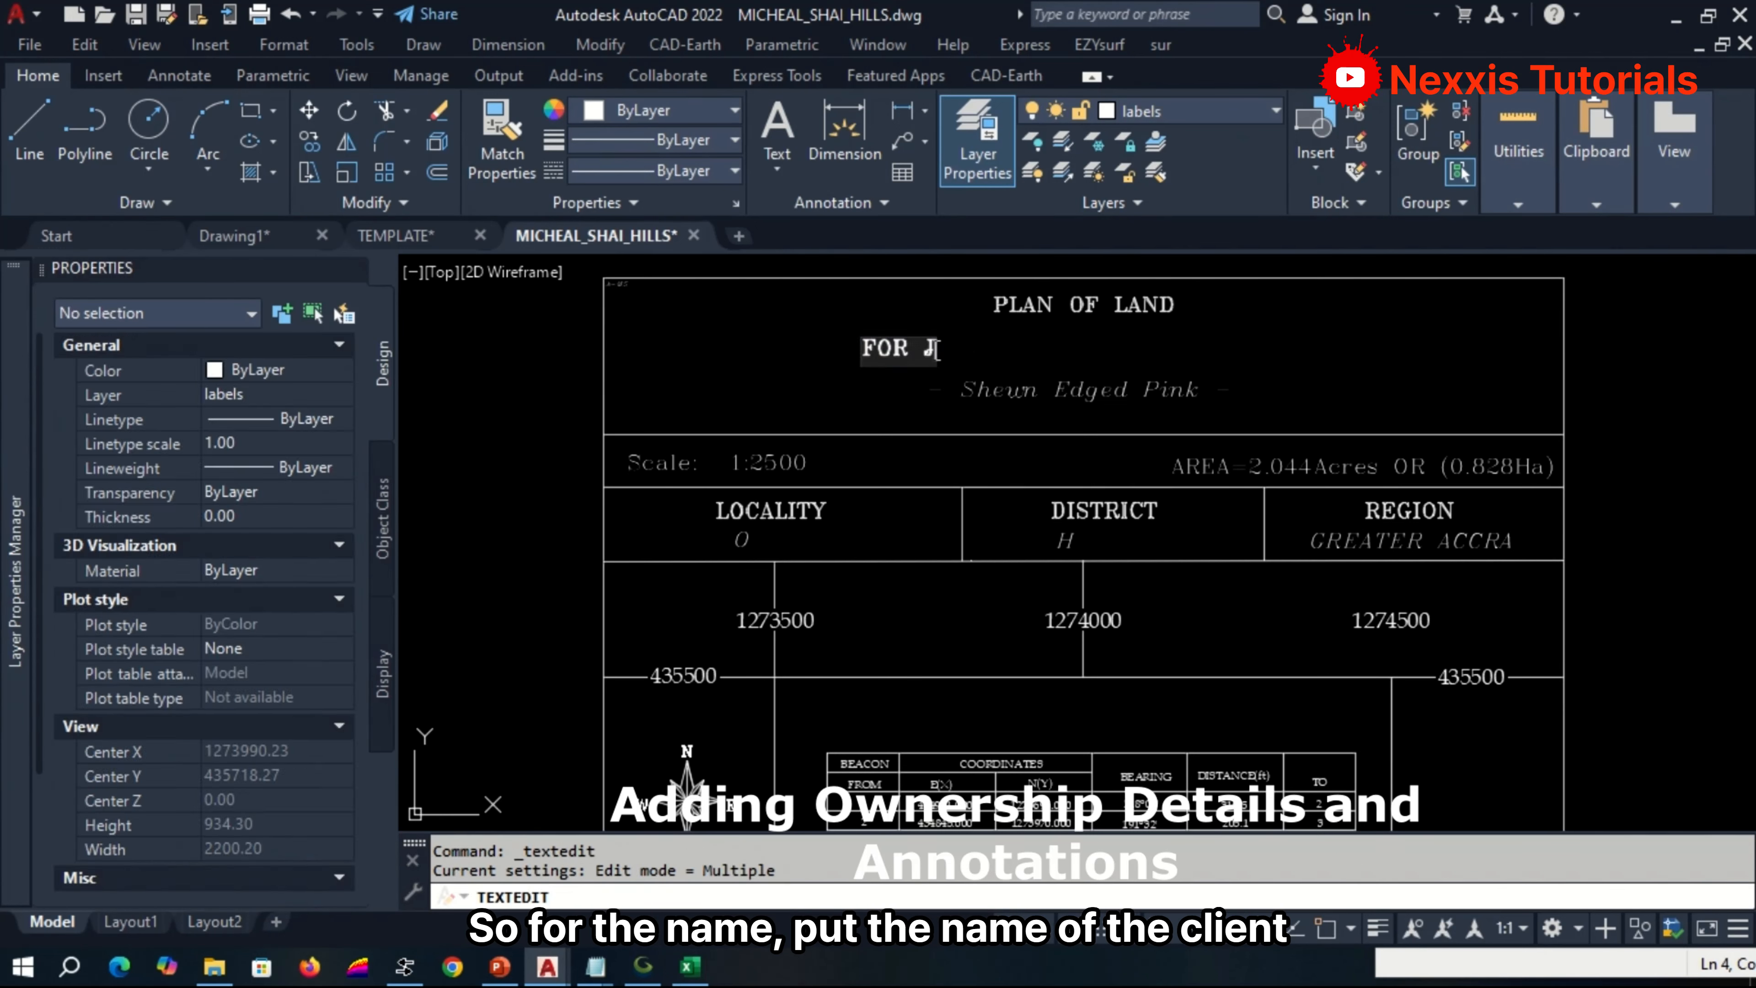
pyautogui.write('OHN DOE')
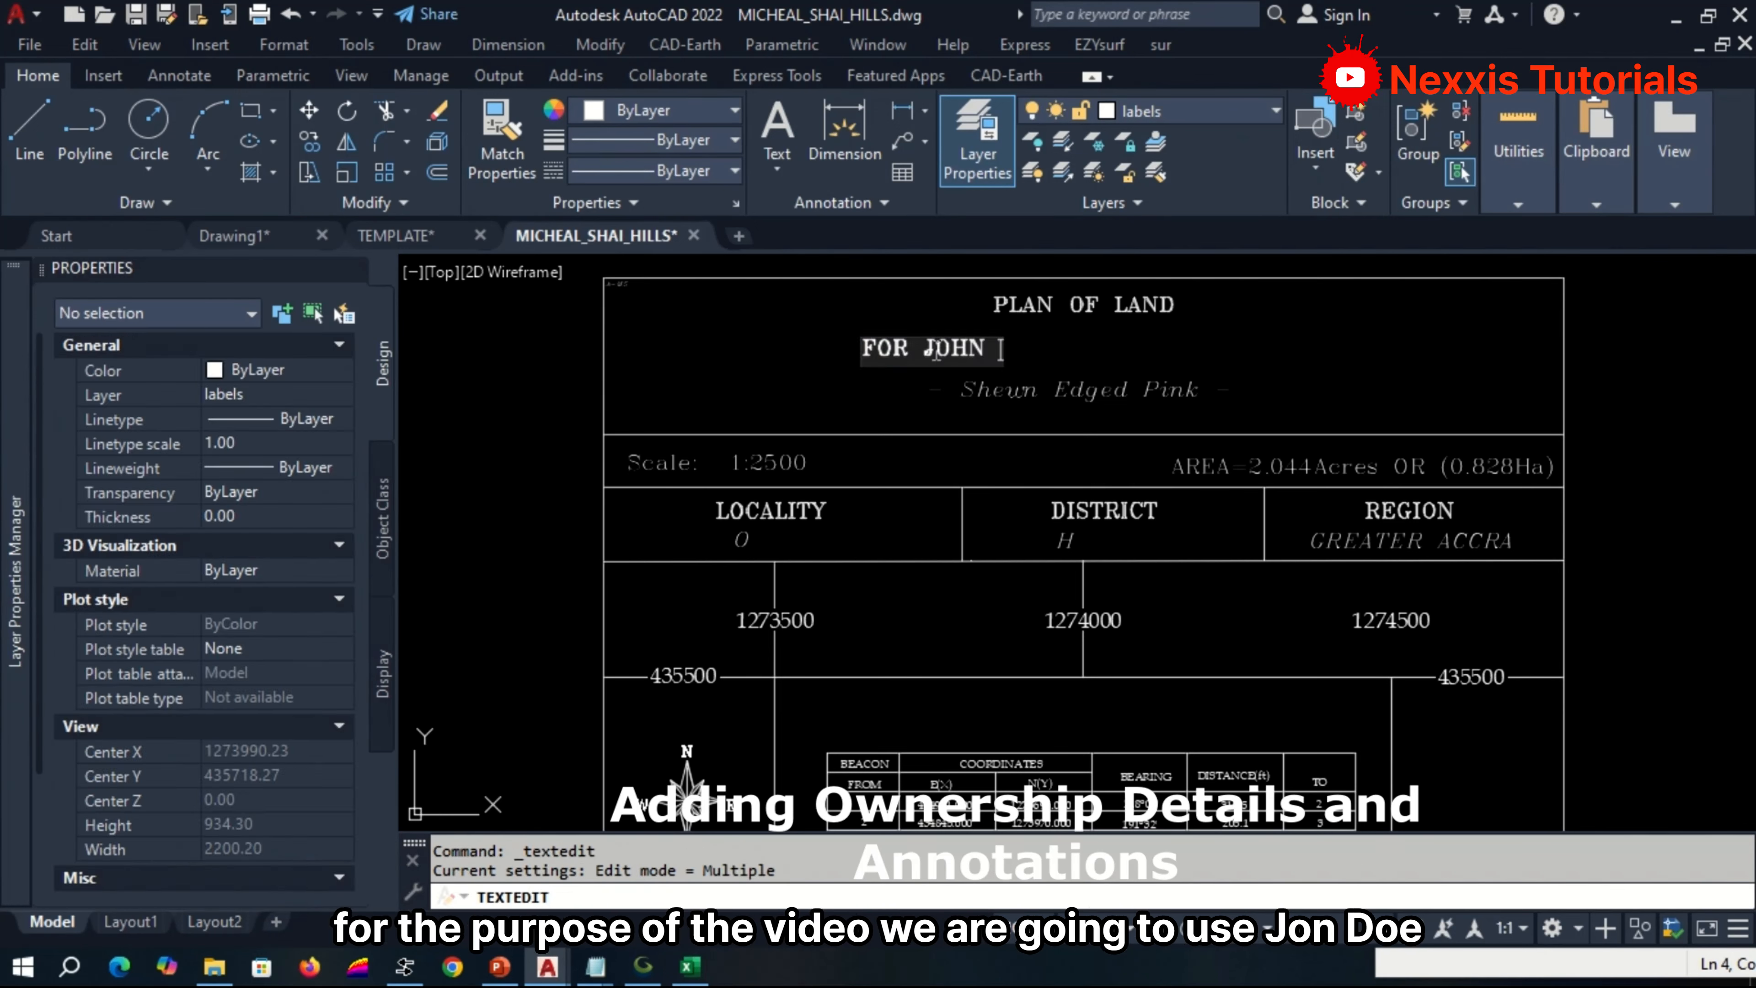
pyautogui.click(916, 399)
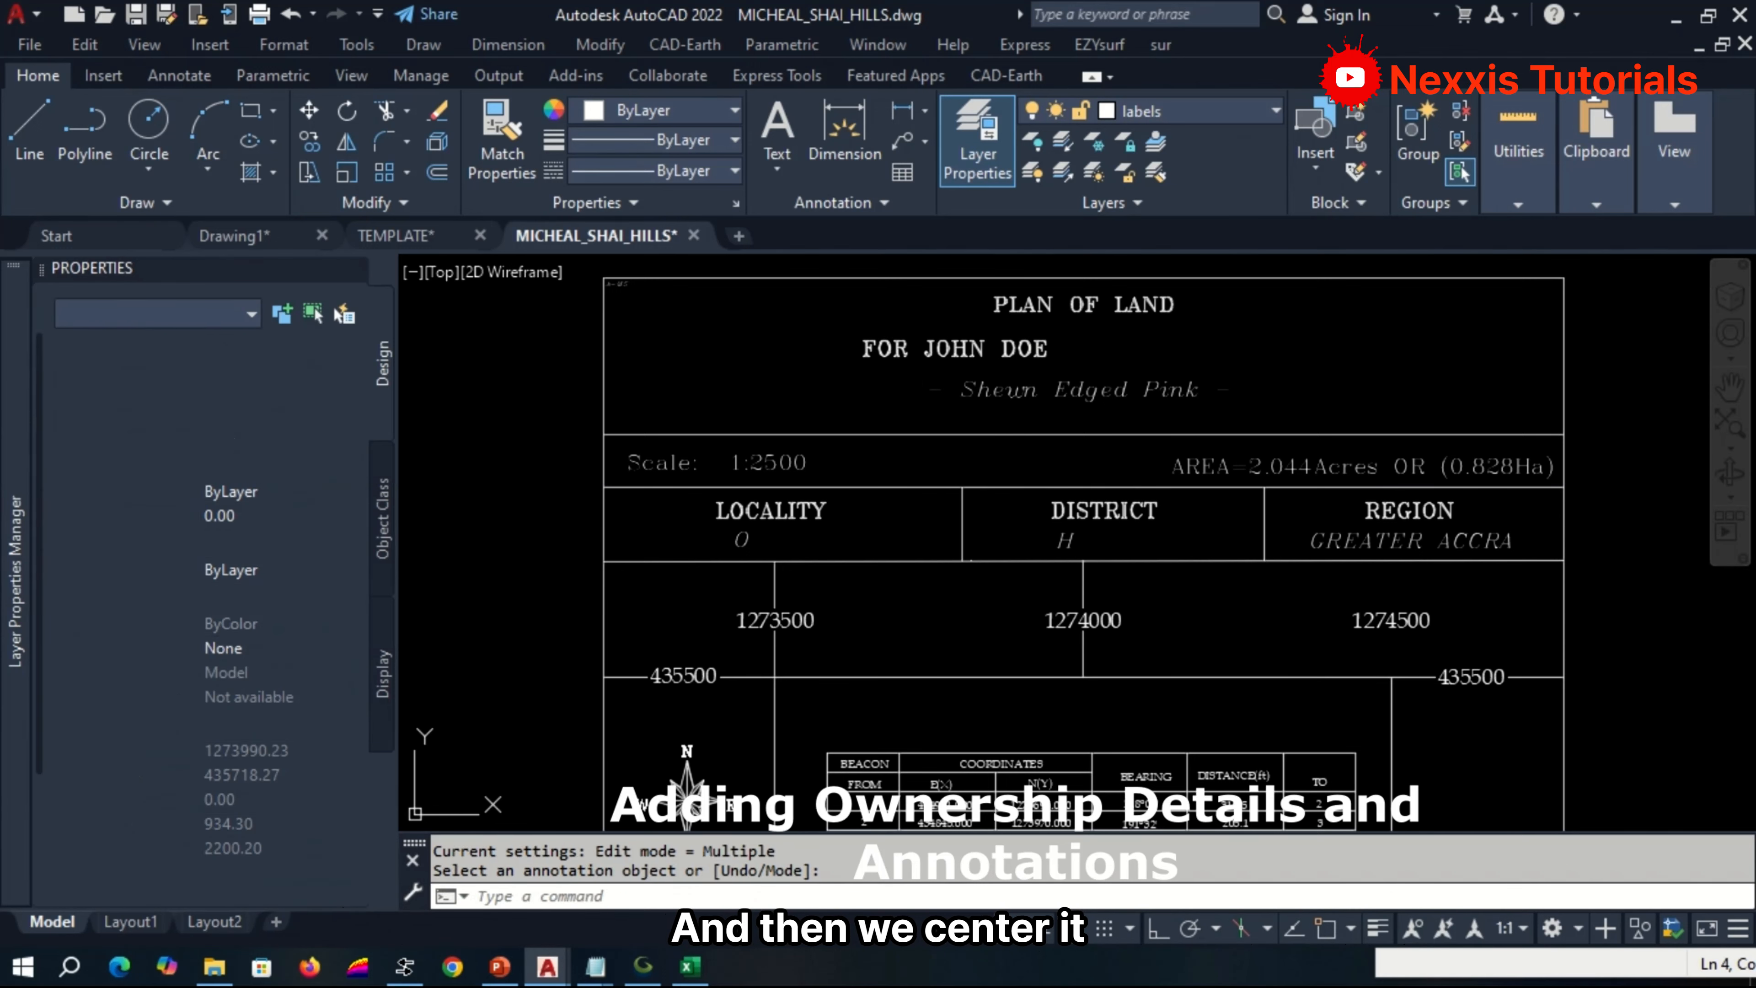
# Move the client name line horizontally with Ortho on so that it is centred beneath the PLAN OF LAND heading.
pyautogui.write('M')
pyautogui.press('Return')
pyautogui.click(974, 330)
pyautogui.click(942, 356)
pyautogui.press('Return')
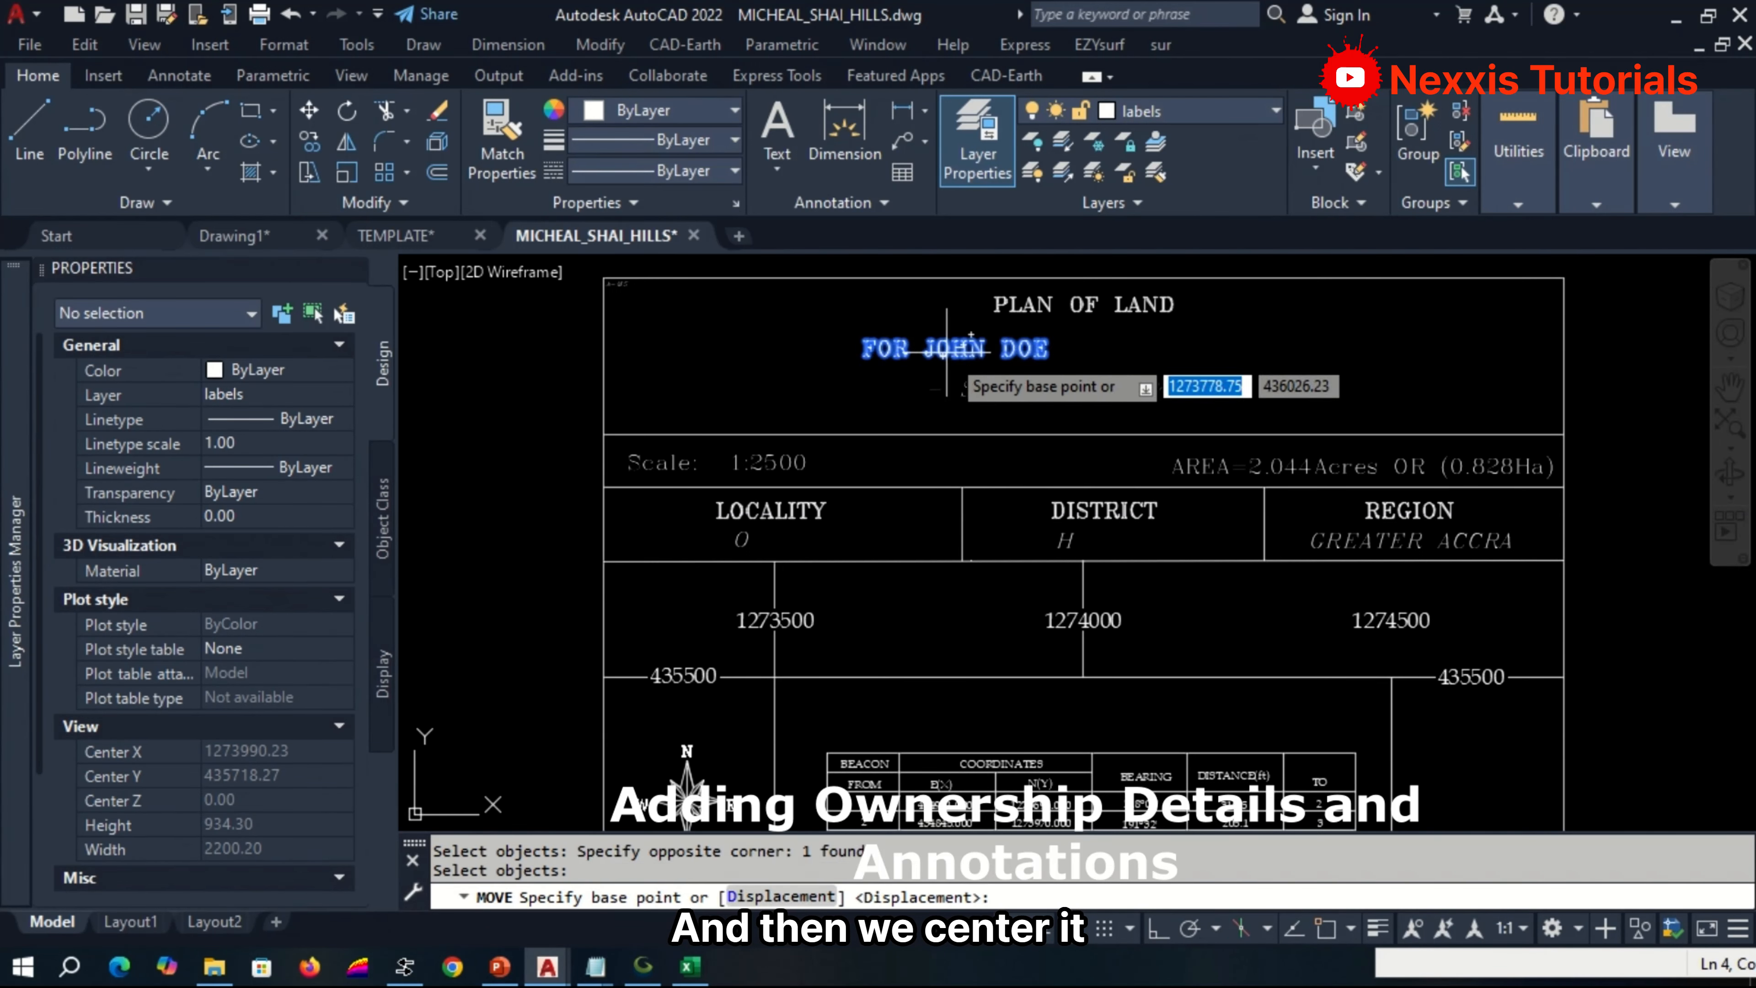
pyautogui.click(945, 353)
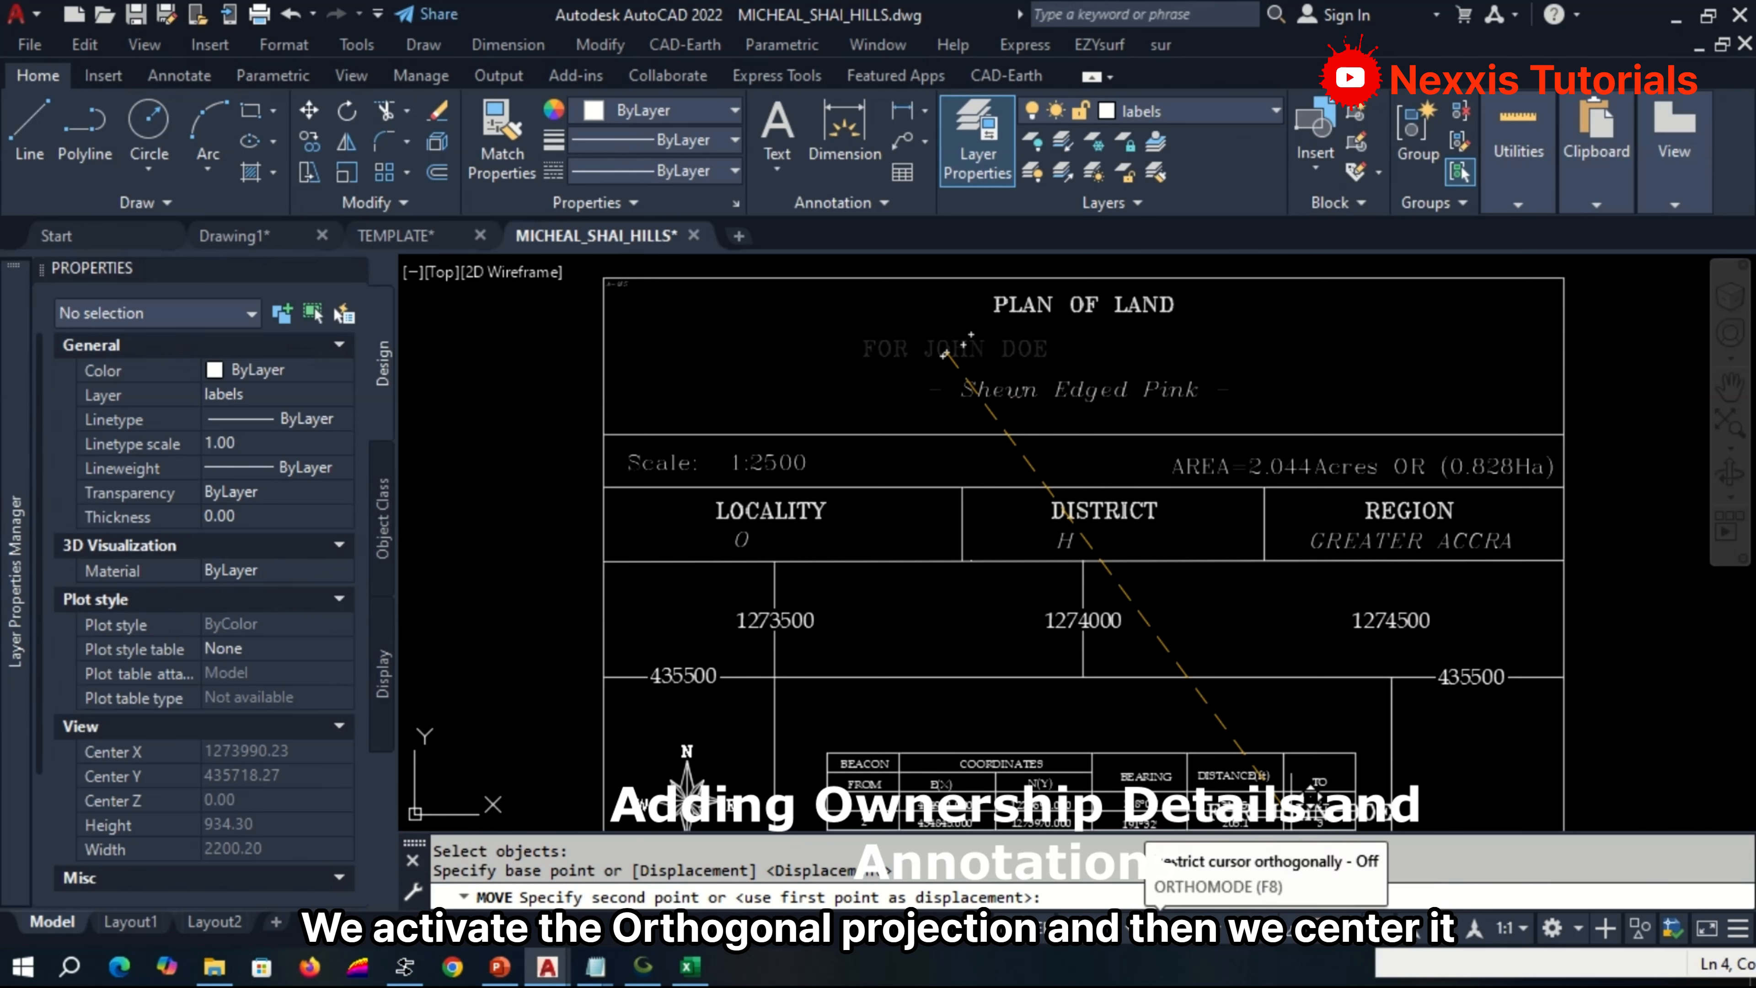
pyautogui.click(1162, 927)
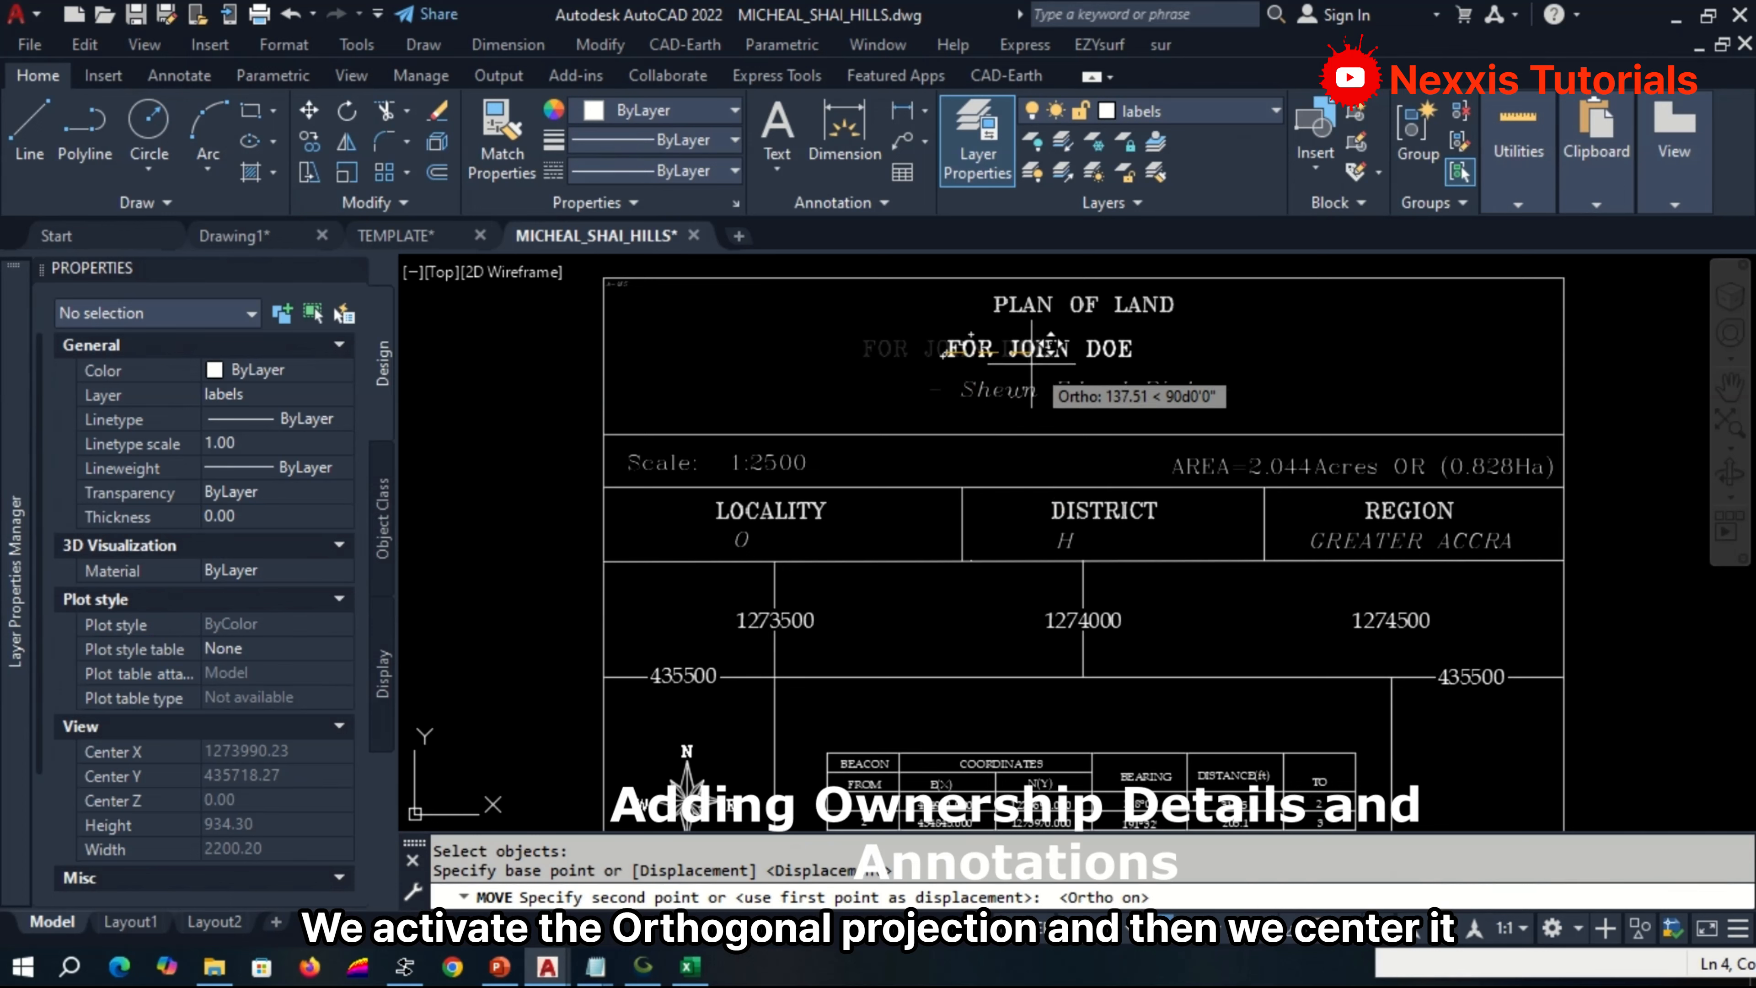
pyautogui.click(1069, 352)
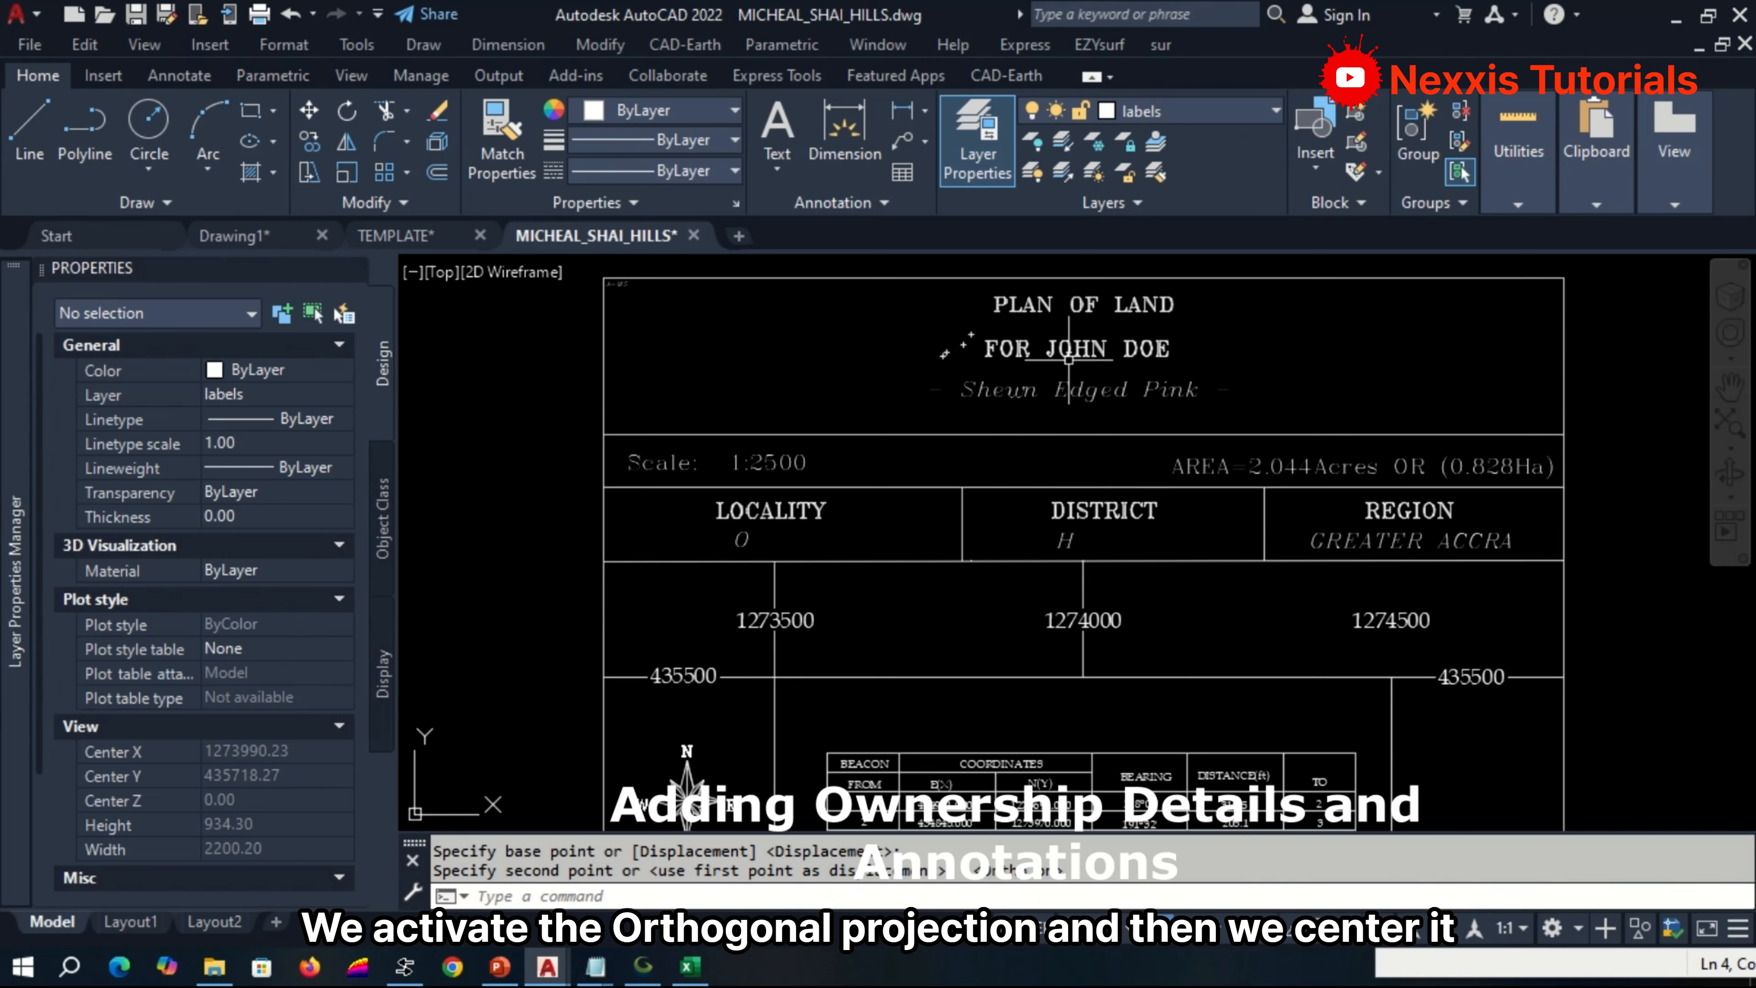
# Set the locality to GOE and the district to HILLLS in the title block, and end text editing.
pyautogui.doubleClick(737, 543)
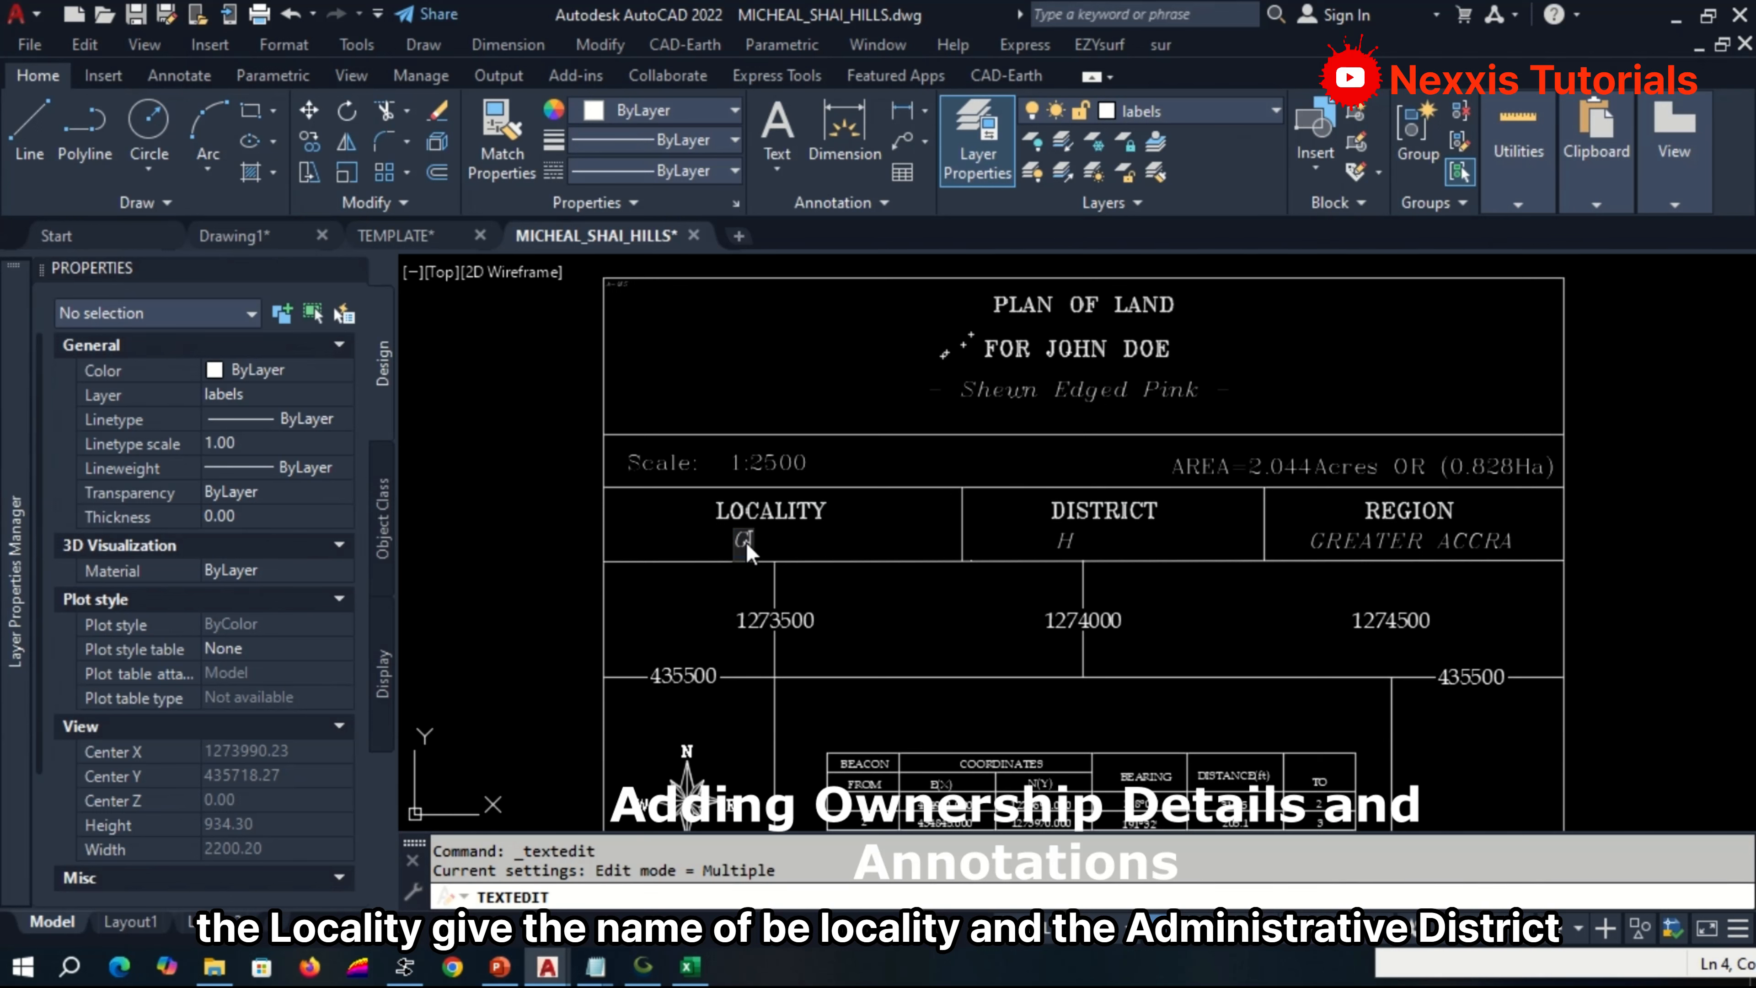
pyautogui.click(1071, 528)
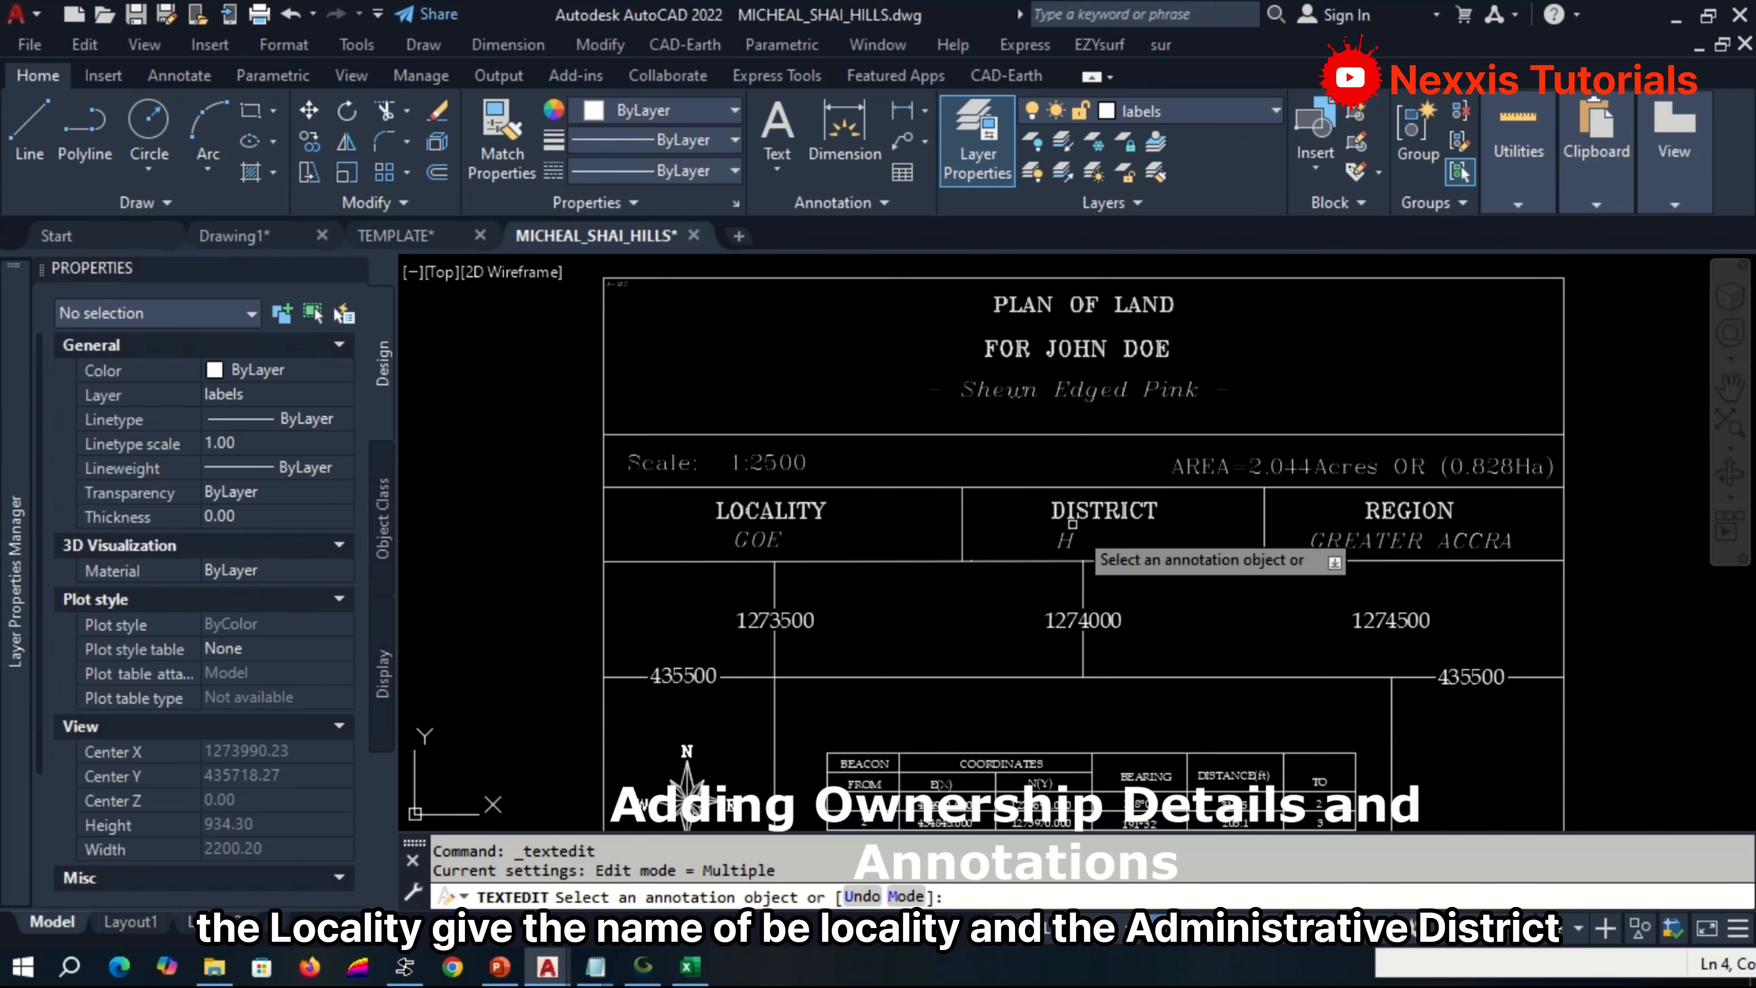
pyautogui.click(1065, 541)
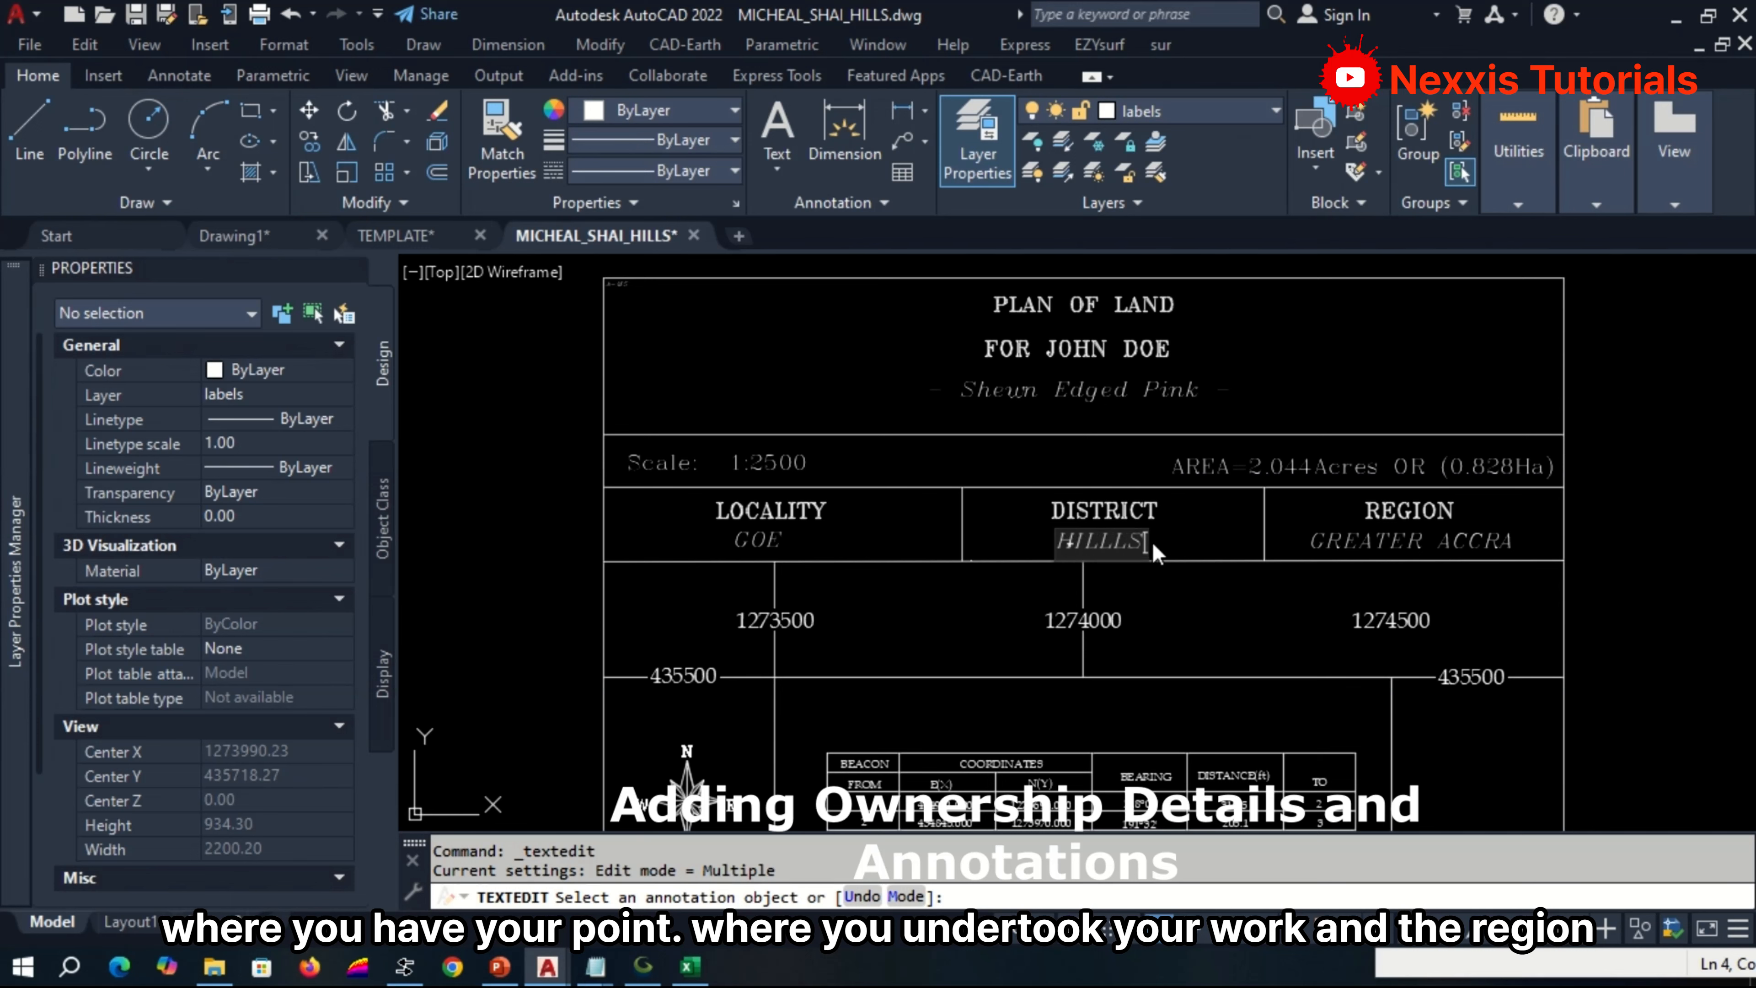
pyautogui.click(1325, 532)
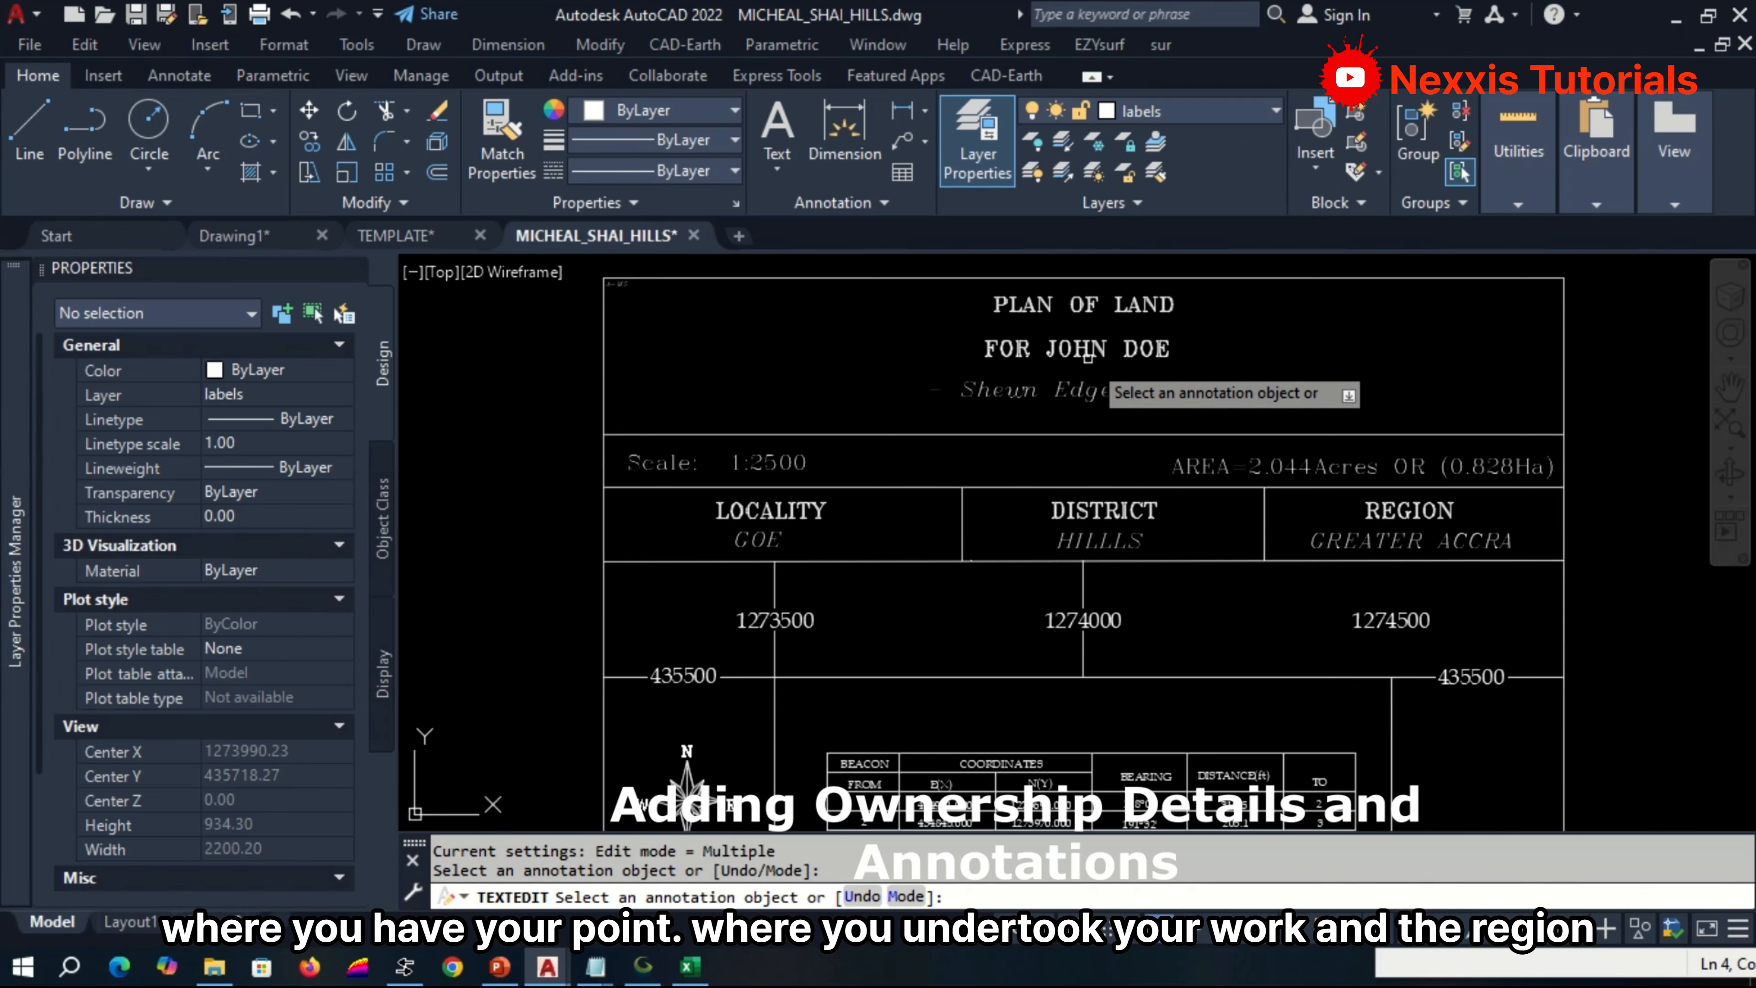
pyautogui.scroll(-5, 975, 318)
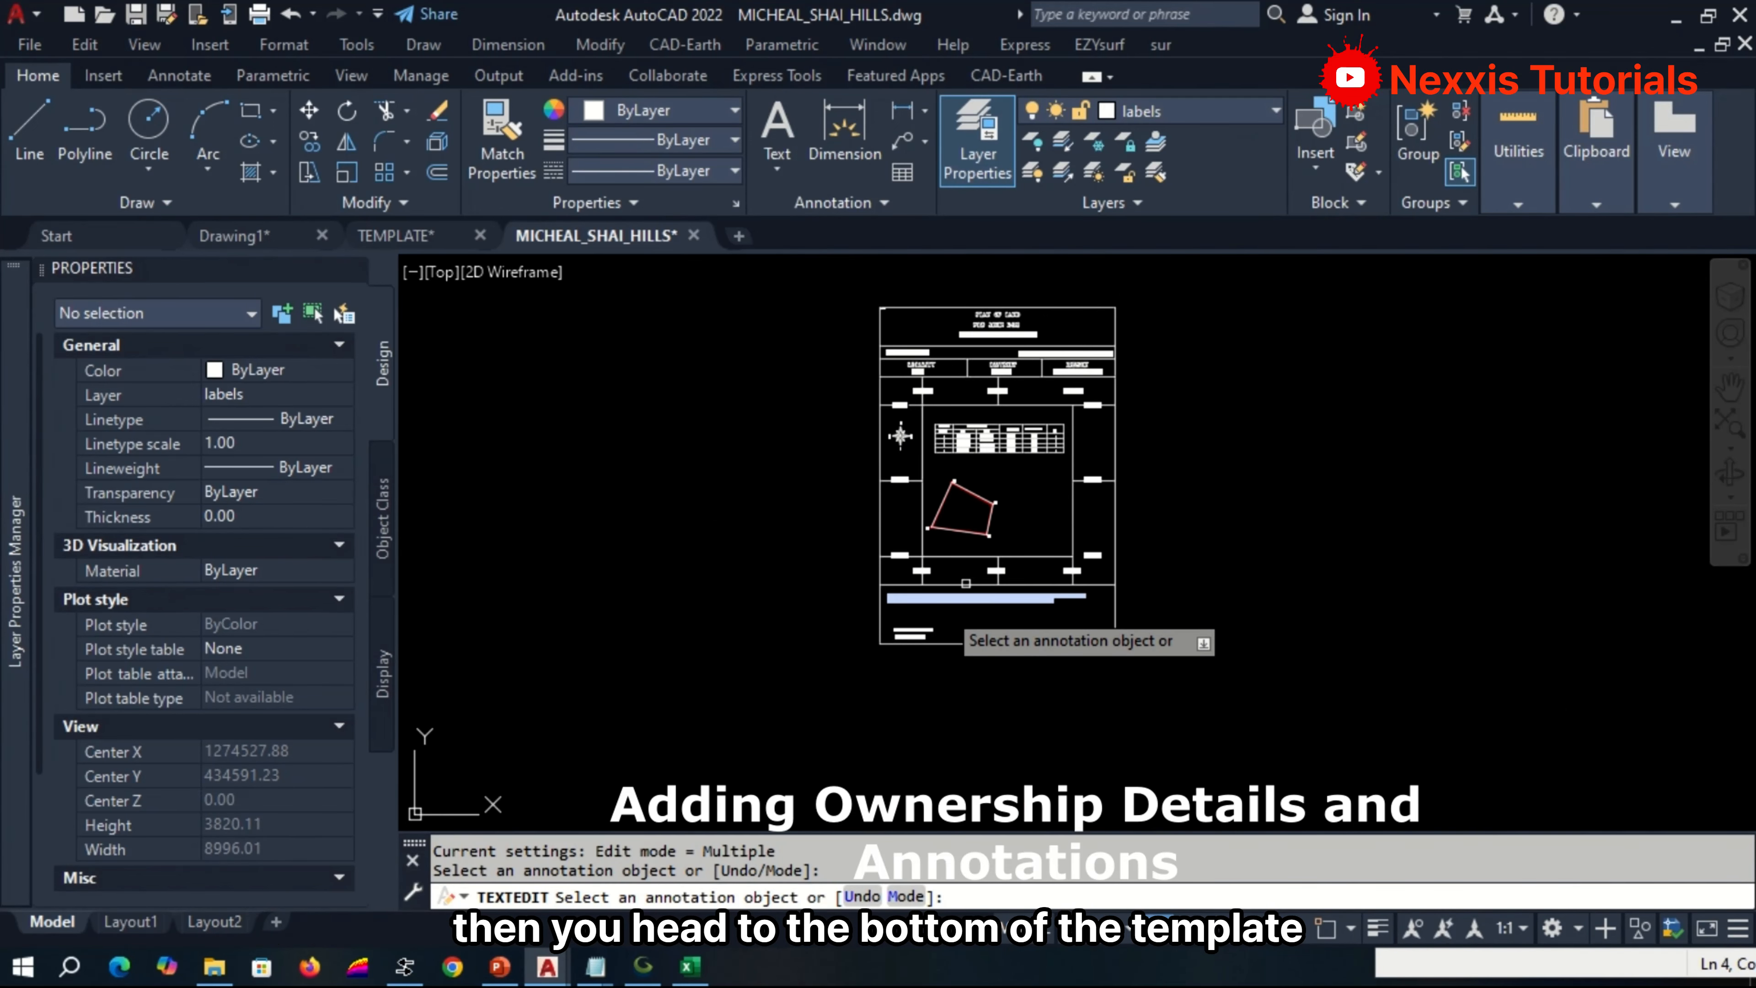
pyautogui.scroll(5, 932, 617)
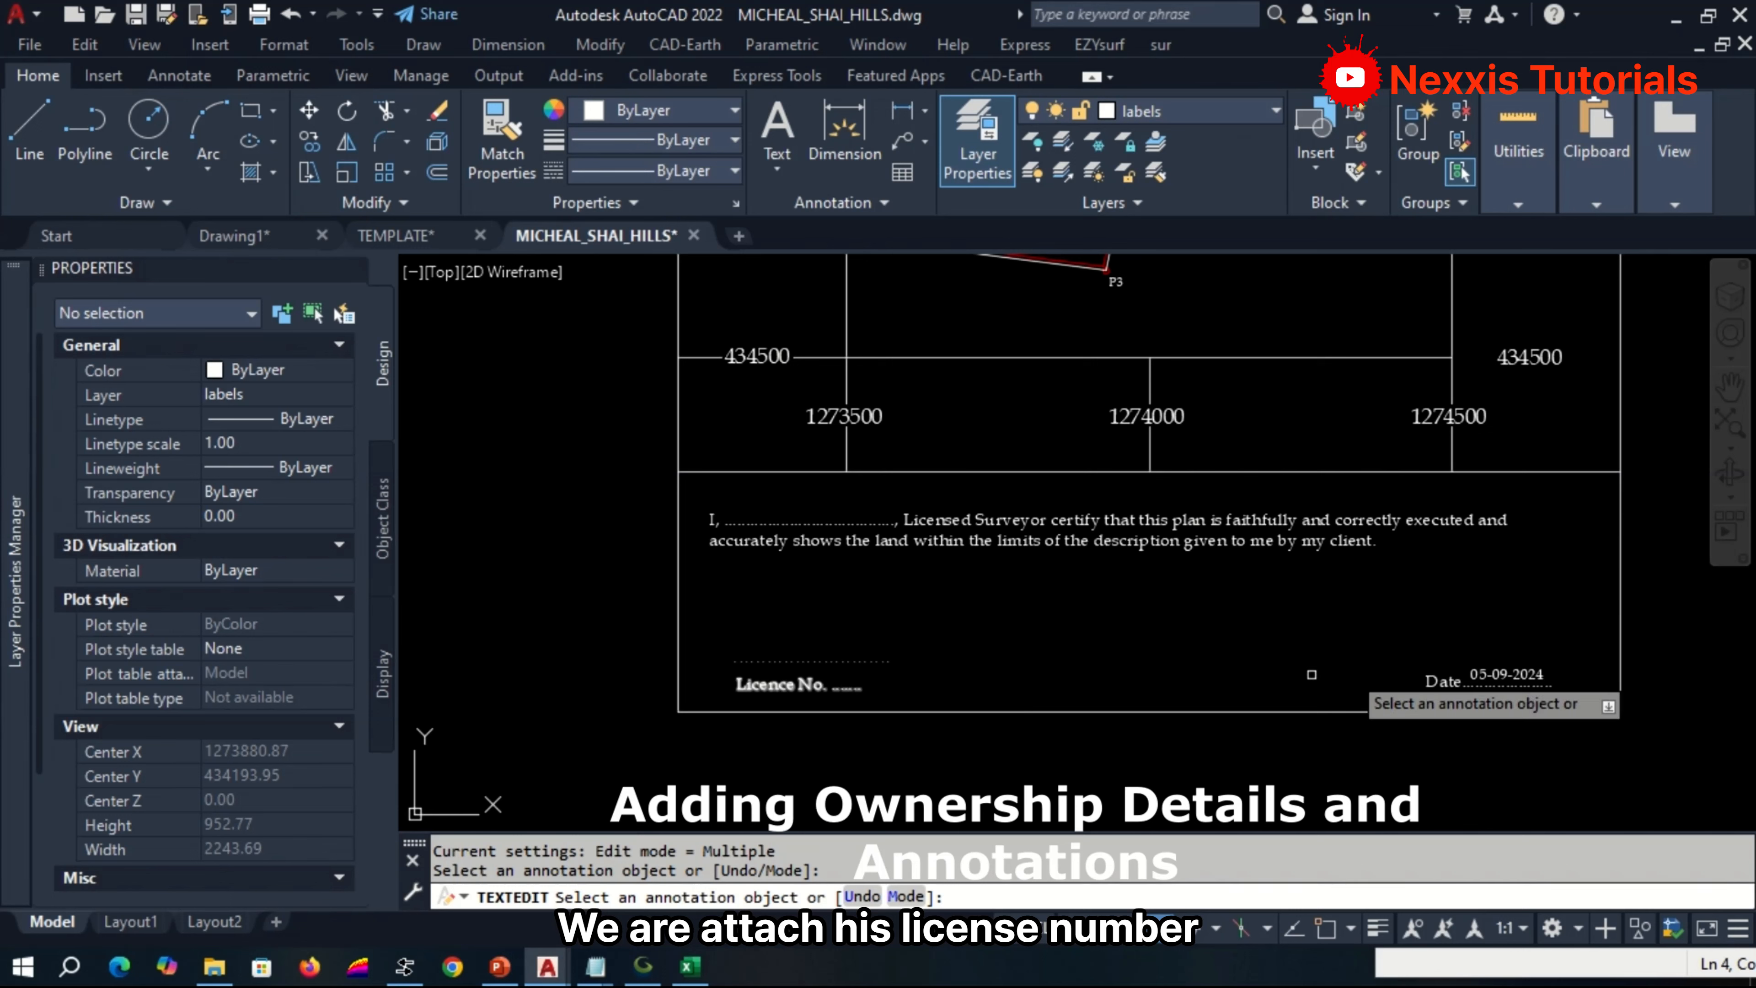
pyautogui.scroll(2, 1514, 676)
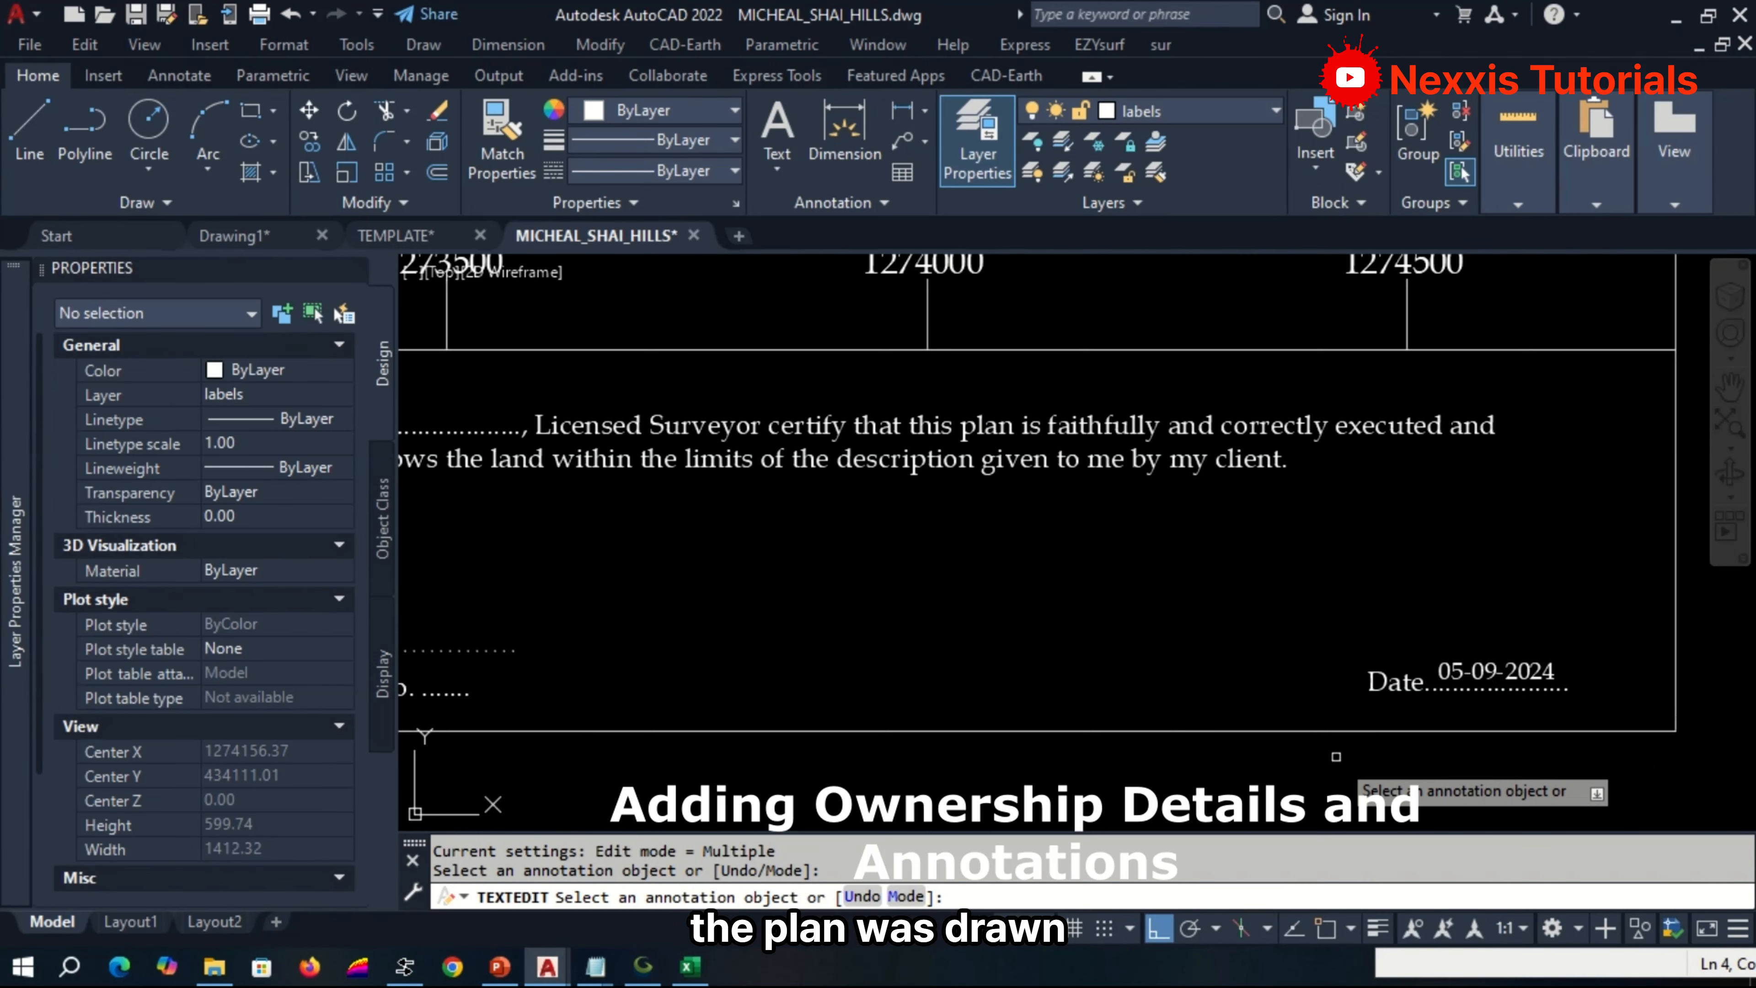
pyautogui.scroll(-4, 1335, 755)
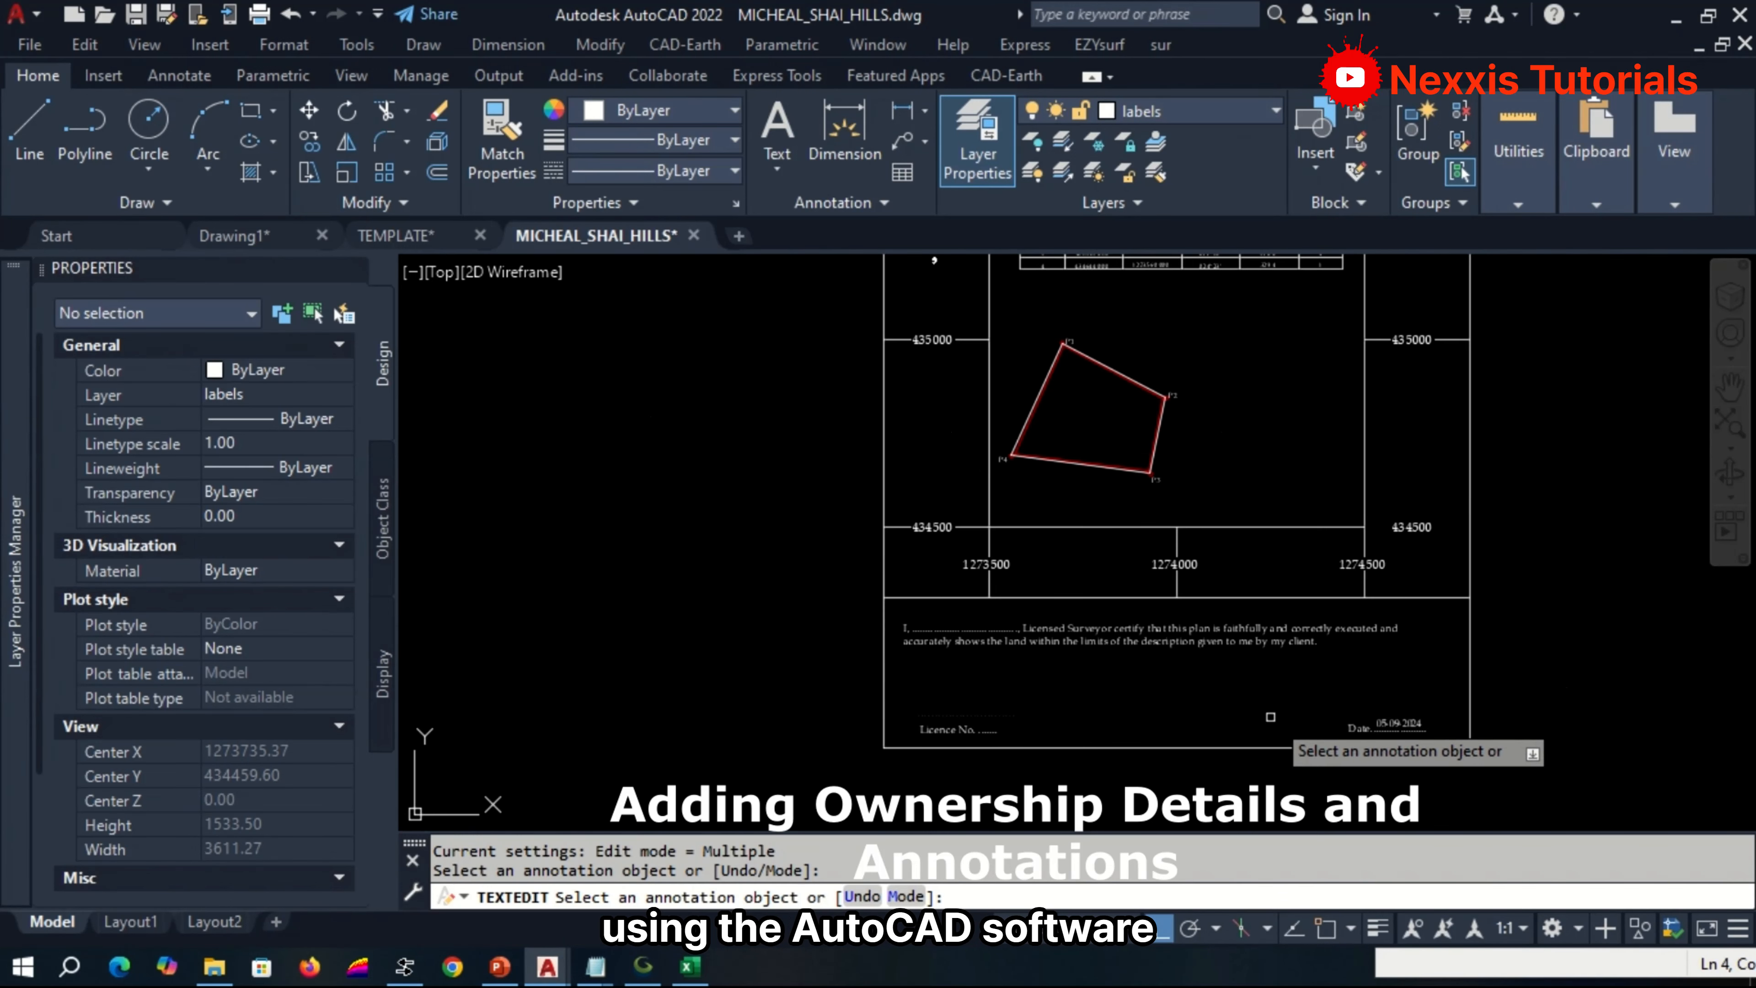
pyautogui.press('Escape')
# Select the four parcel boundary lines and check which linetypes are available for them.
pyautogui.scroll(6, 1088, 347)
pyautogui.click(919, 477)
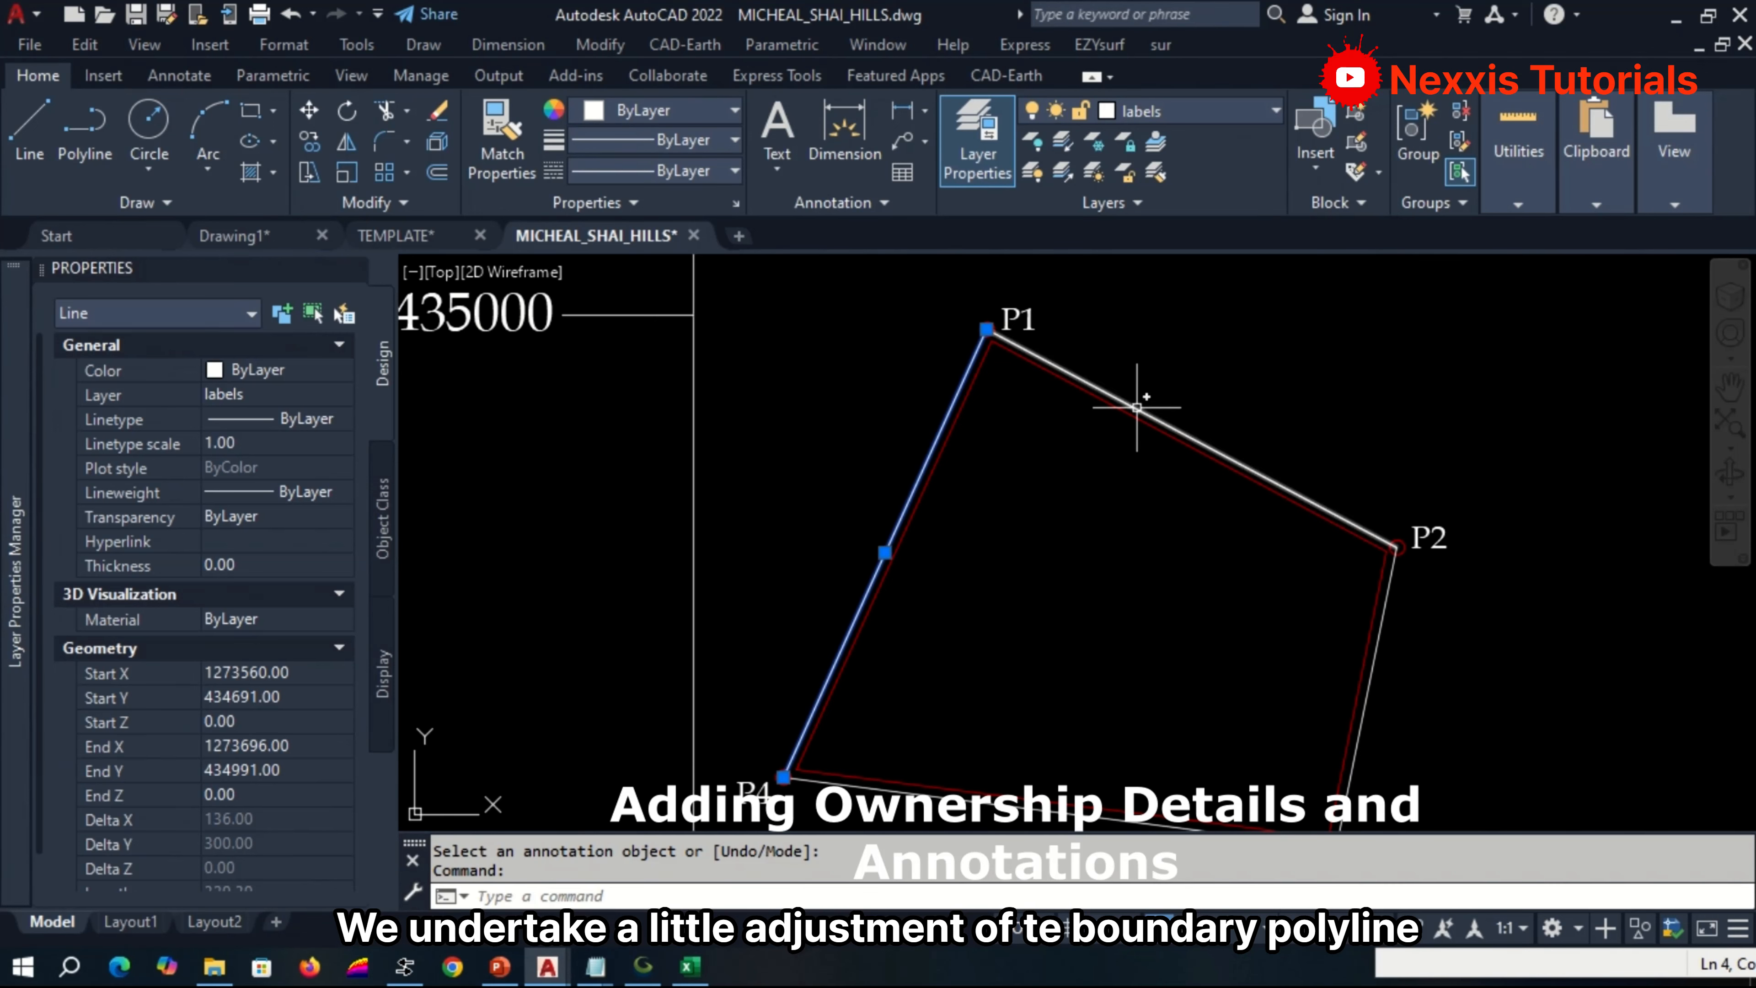
pyautogui.click(1158, 405)
pyautogui.click(1373, 696)
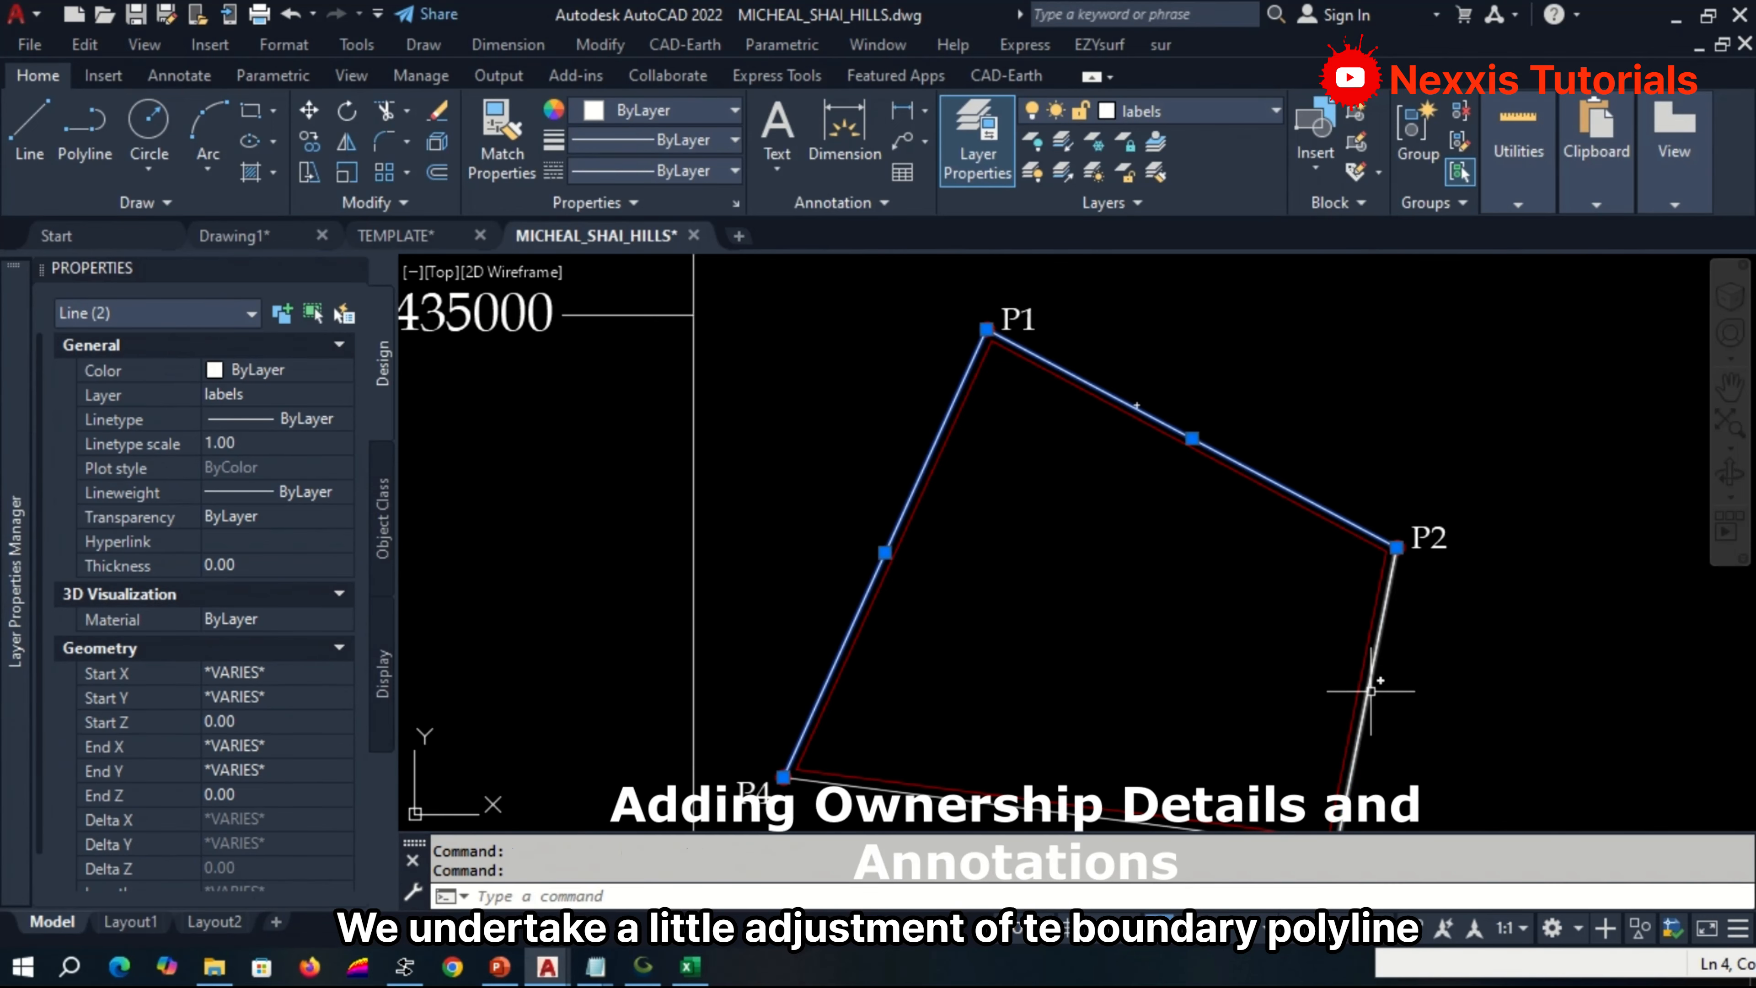
pyautogui.scroll(-2, 1274, 463)
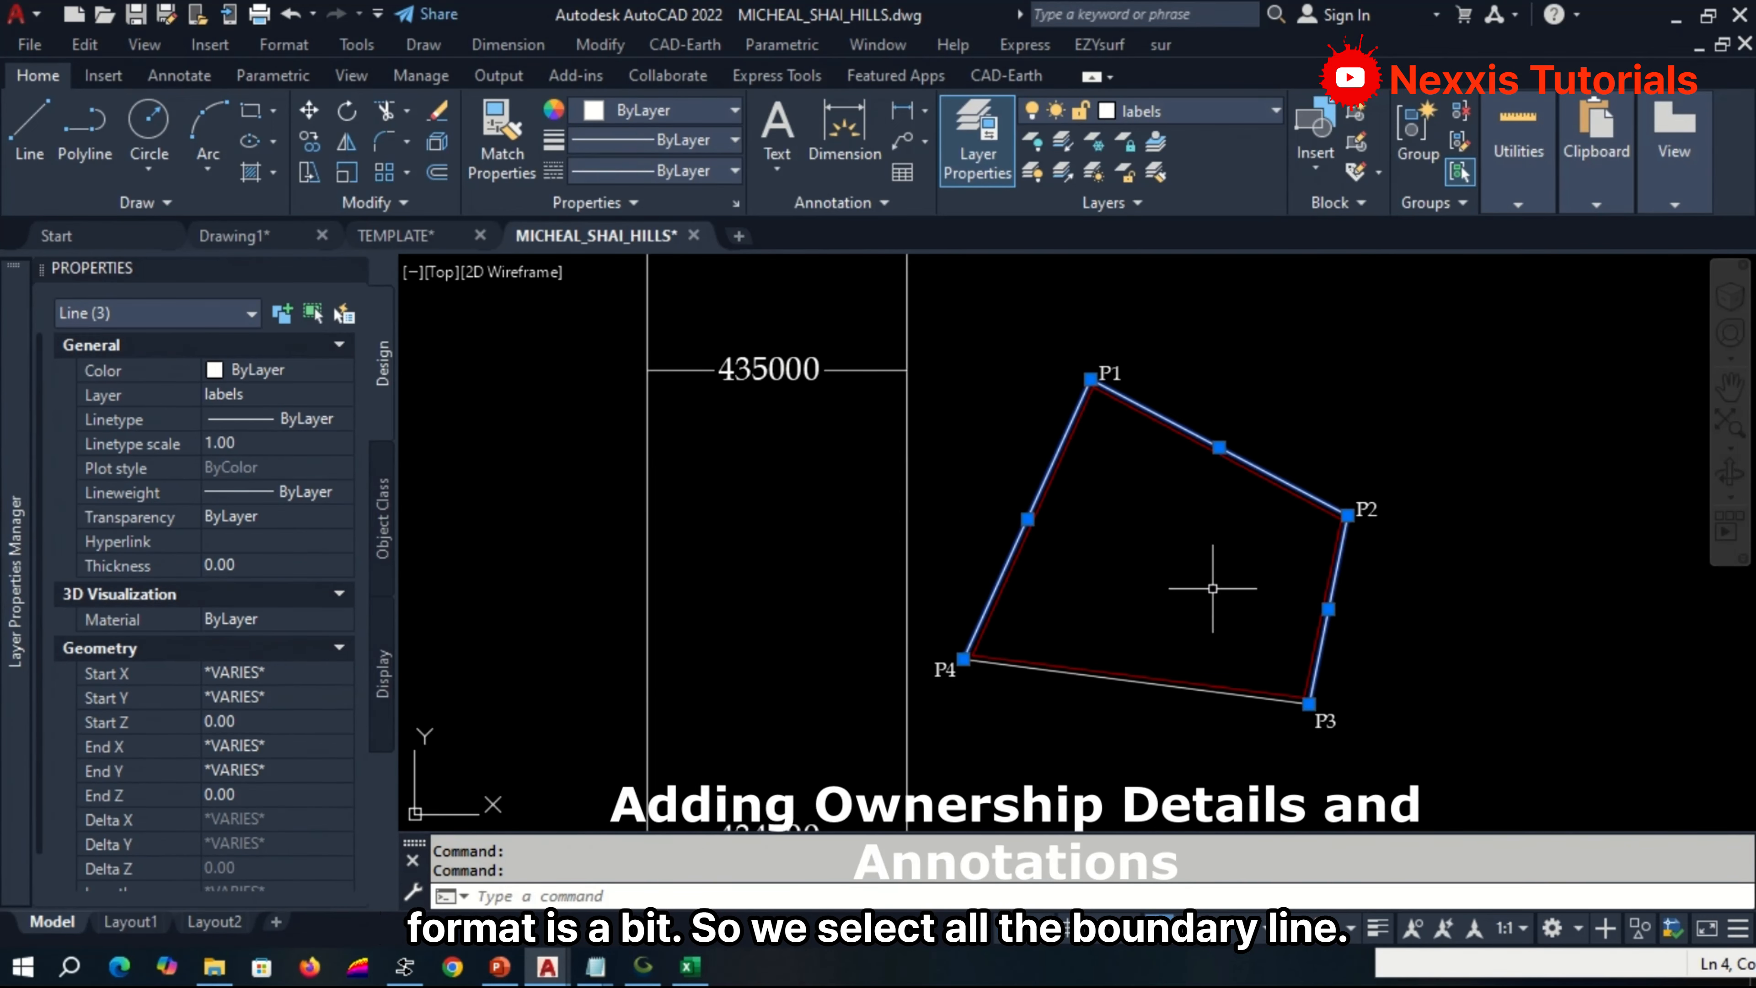
pyautogui.click(1161, 687)
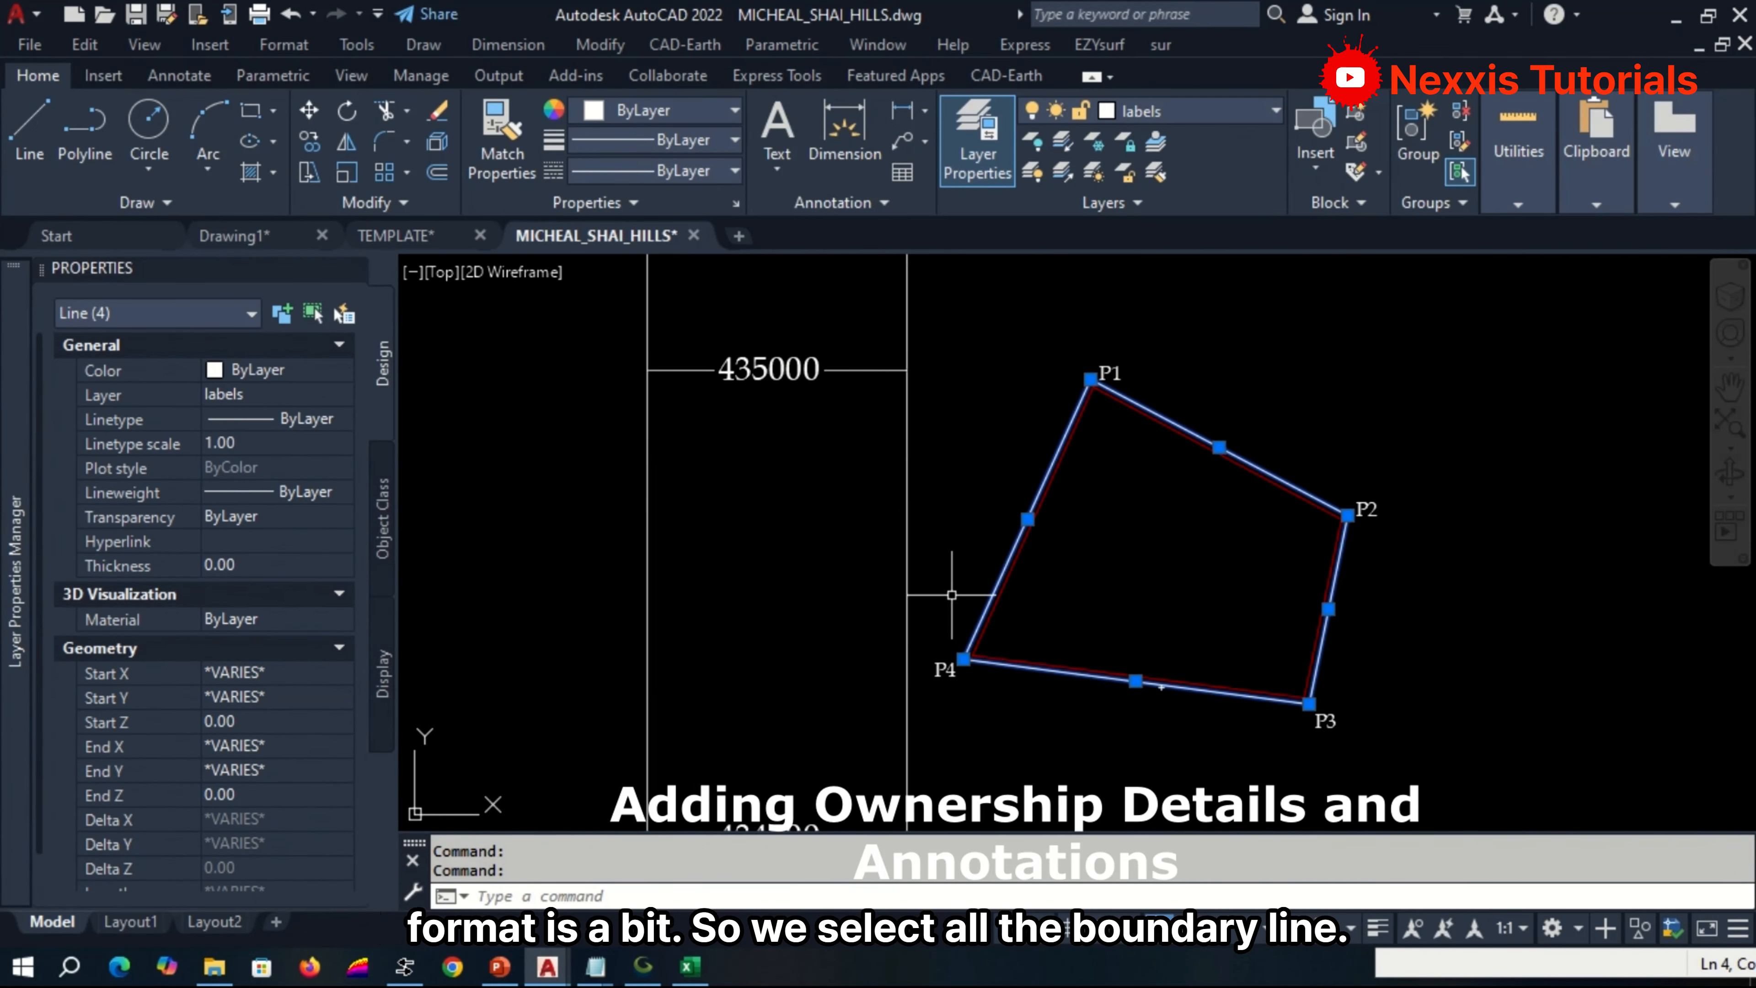
pyautogui.click(319, 424)
pyautogui.click(319, 422)
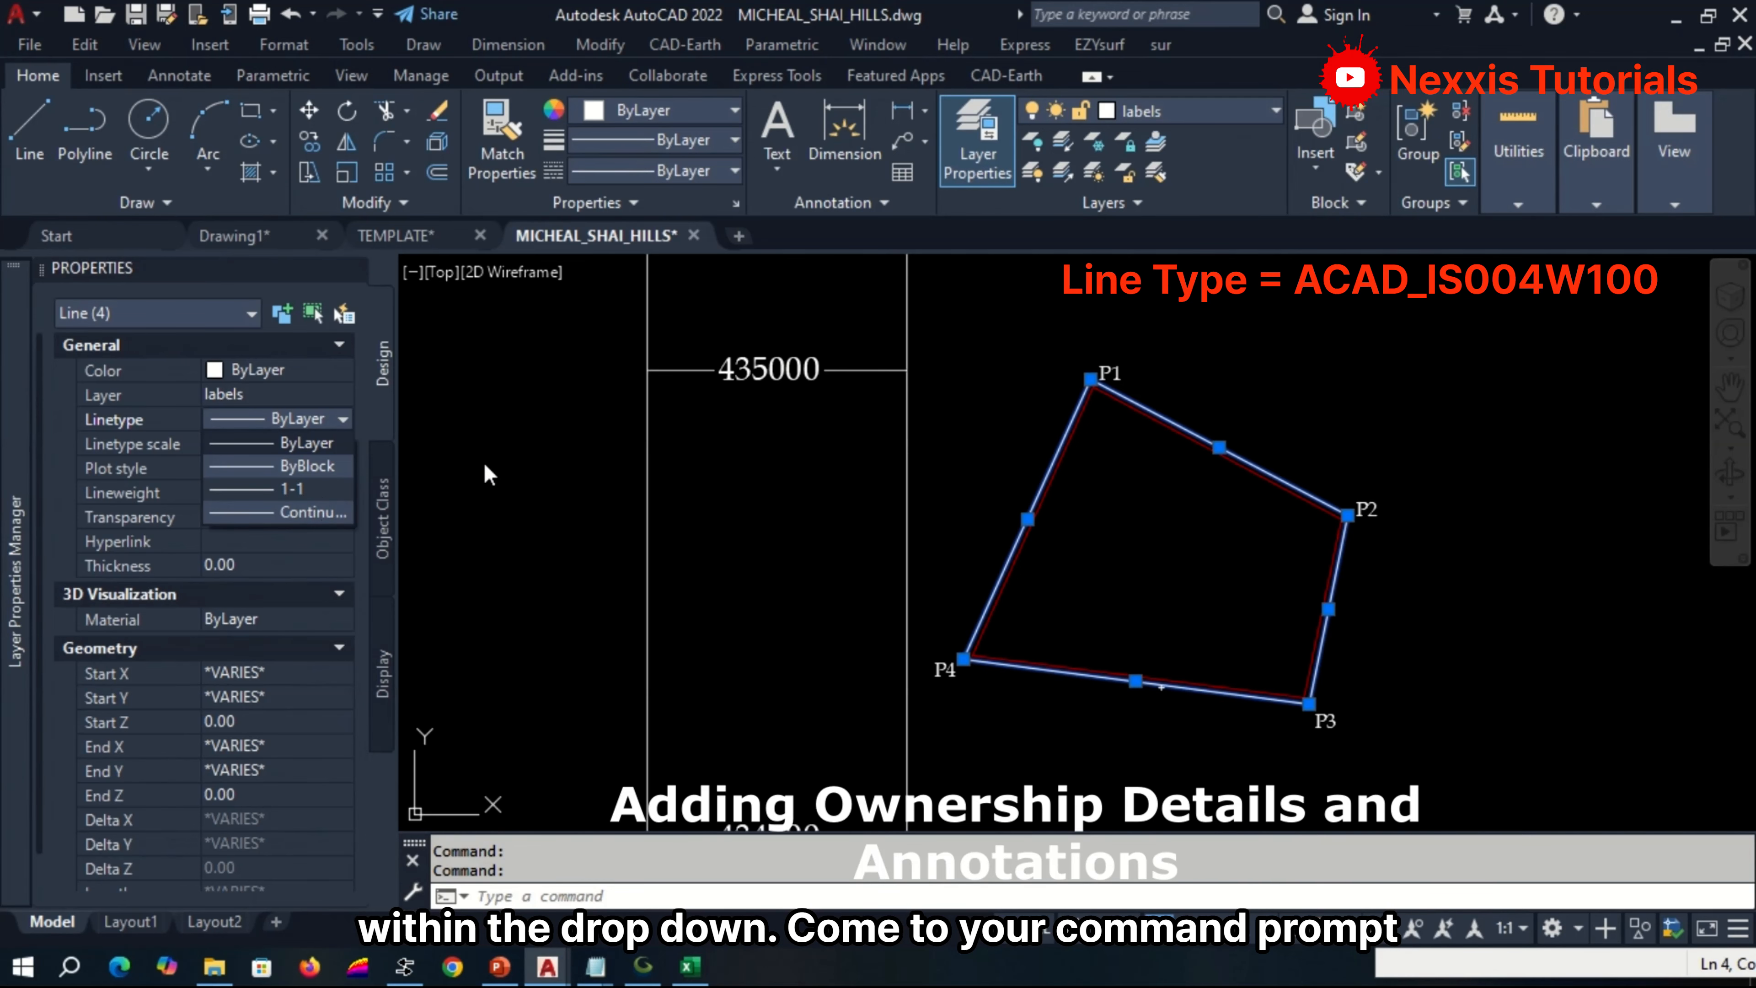
# Run LINETYPE, load ACAD_ISO04W100 (ISO long-dash dot) from acad.lin into the drawing, and accept the Linetype Manager.
pyautogui.click(716, 893)
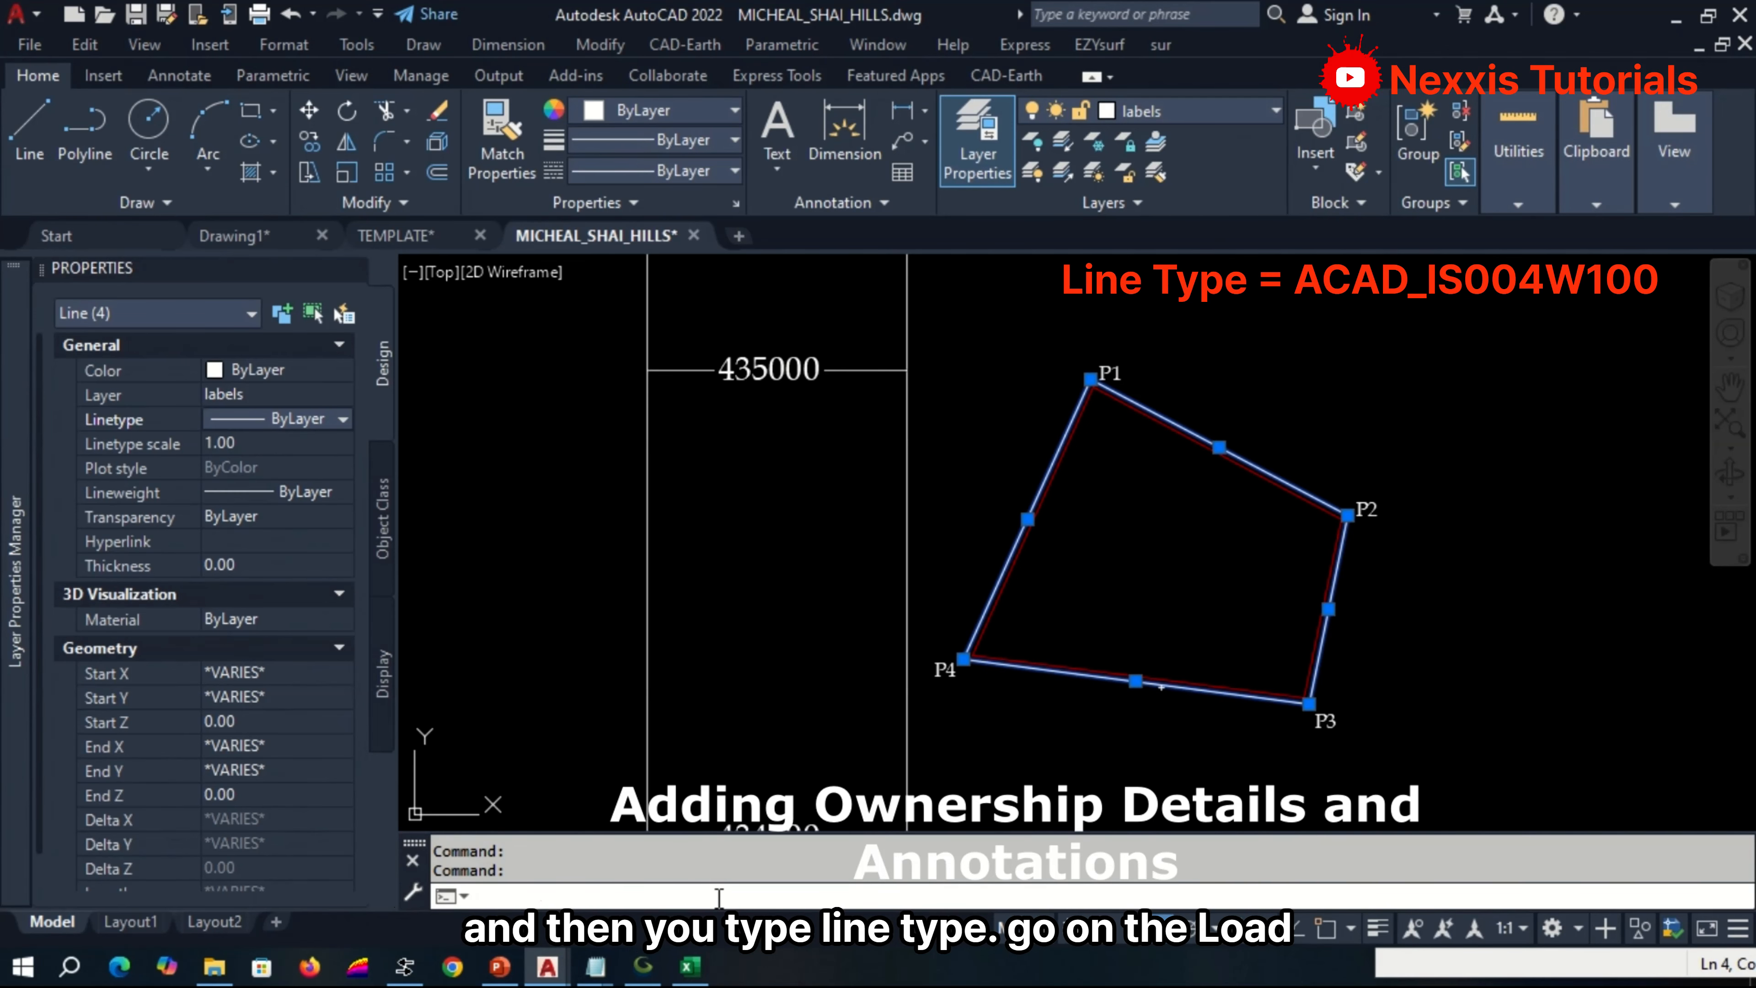
pyautogui.write('LINETYPE')
pyautogui.press('Return')
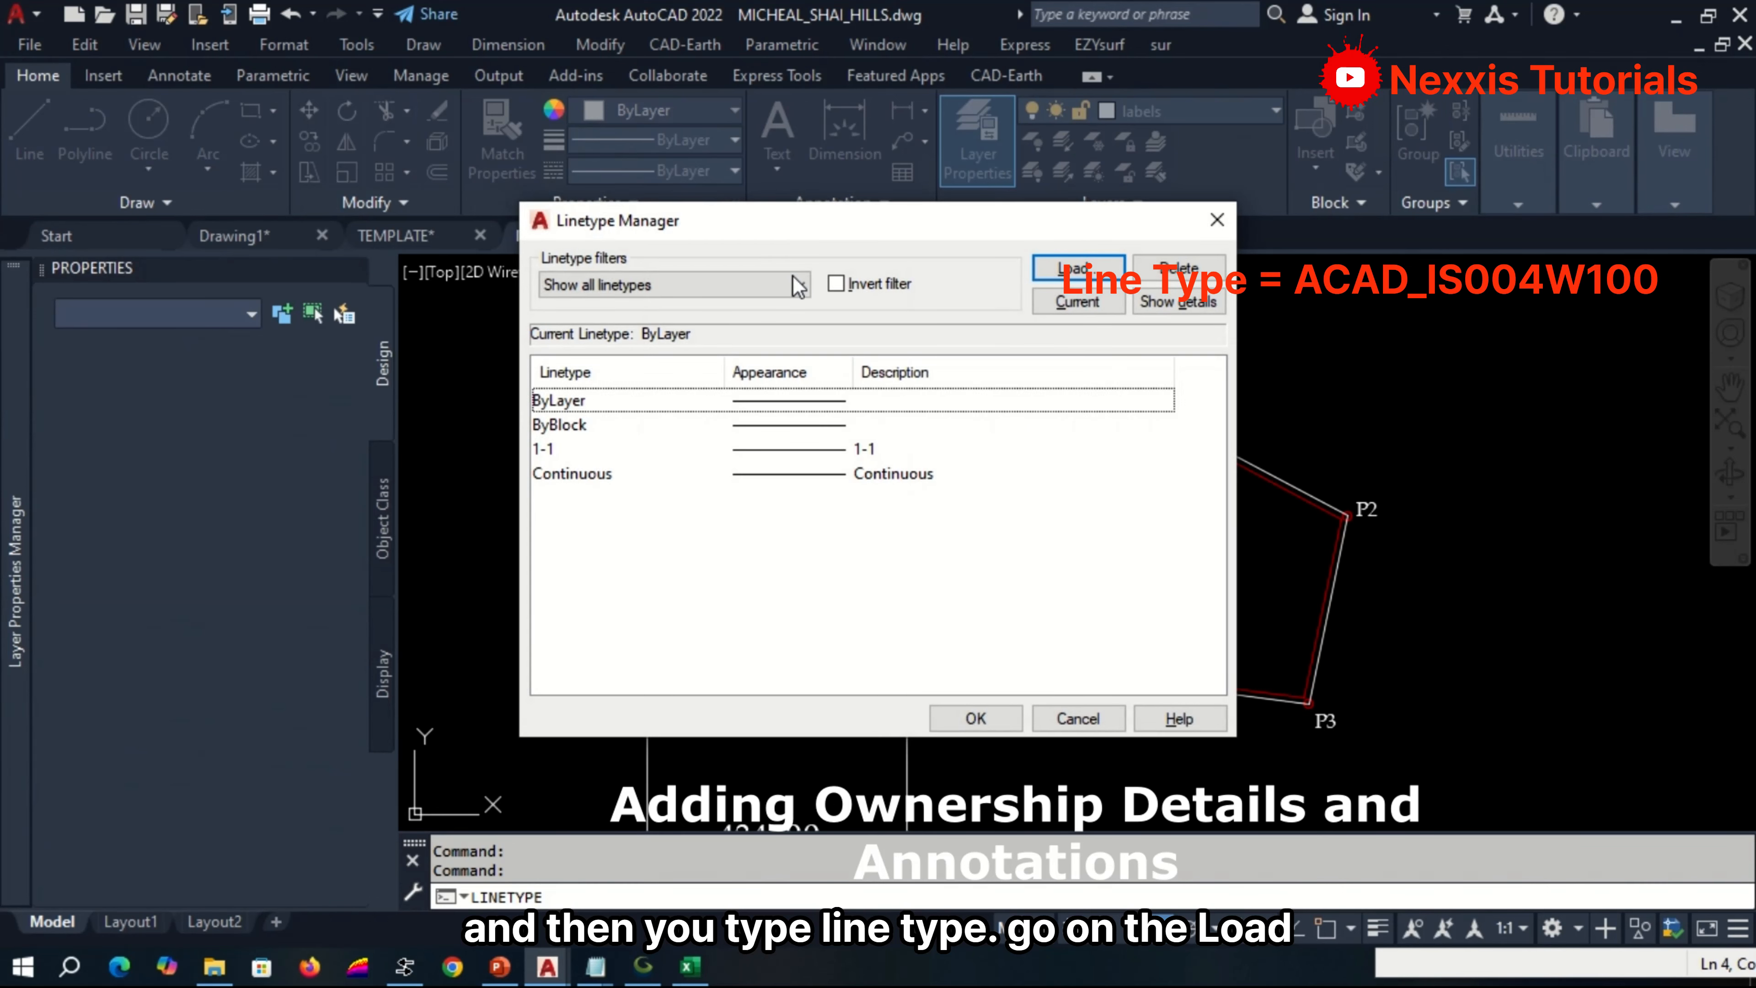
pyautogui.click(799, 285)
pyautogui.click(764, 276)
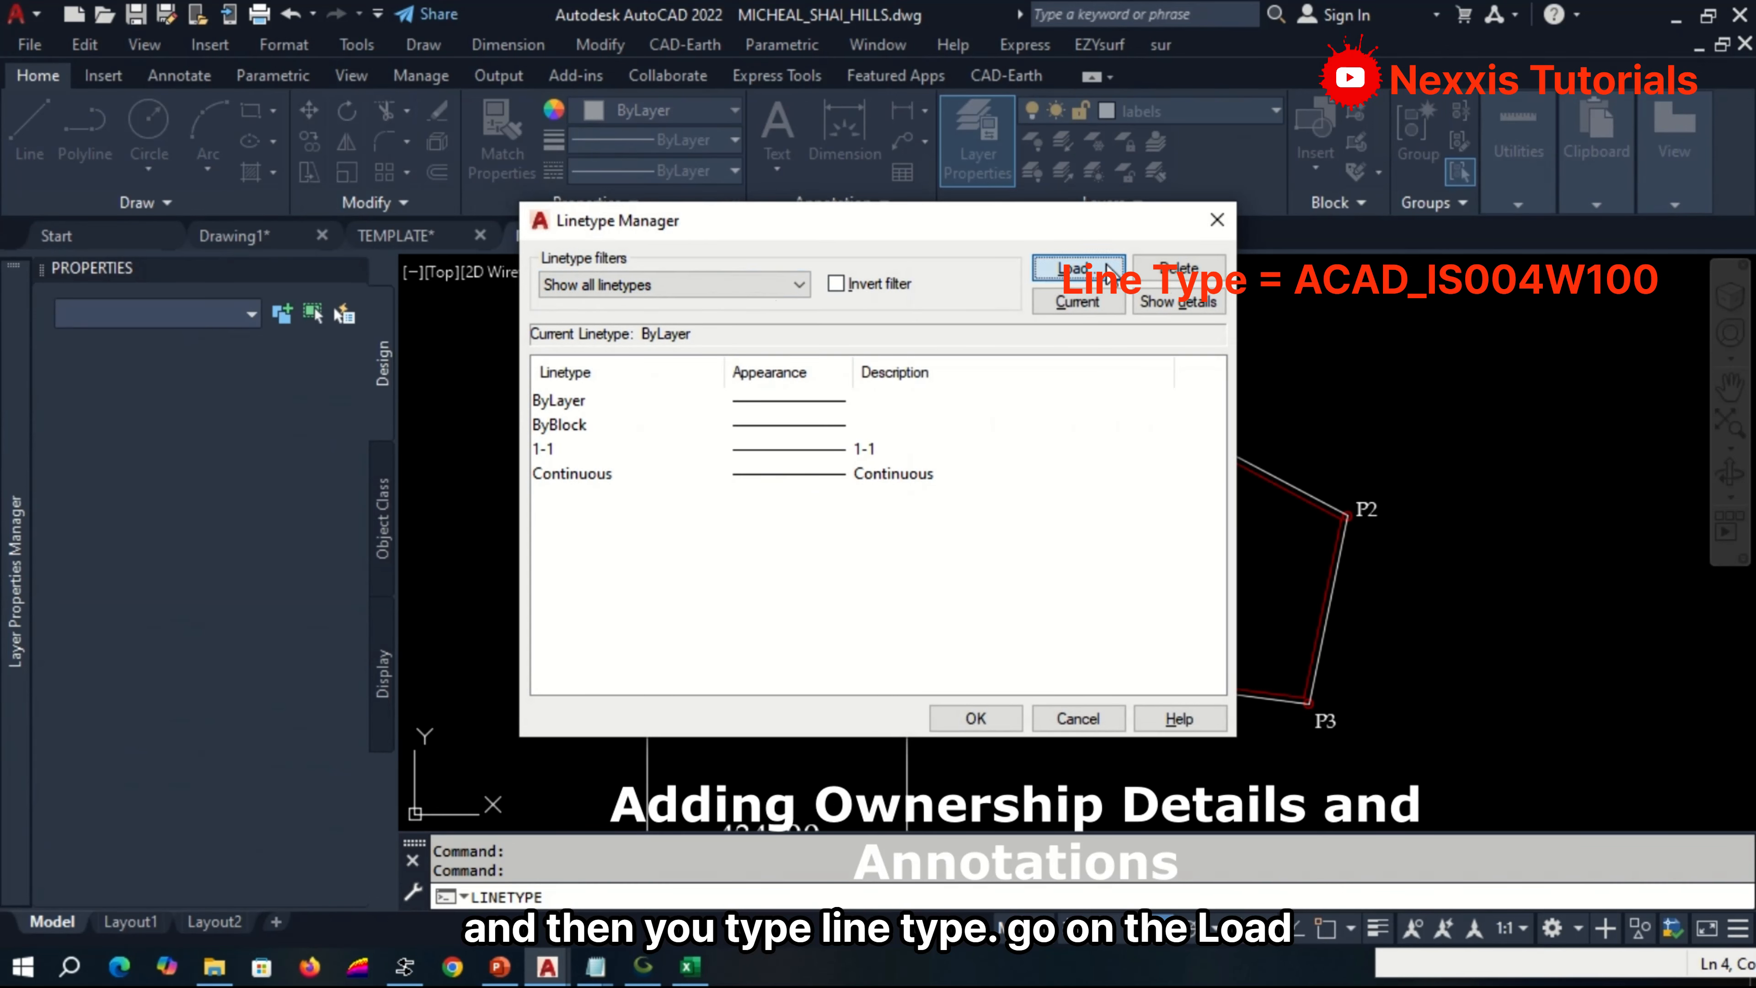
pyautogui.click(1078, 269)
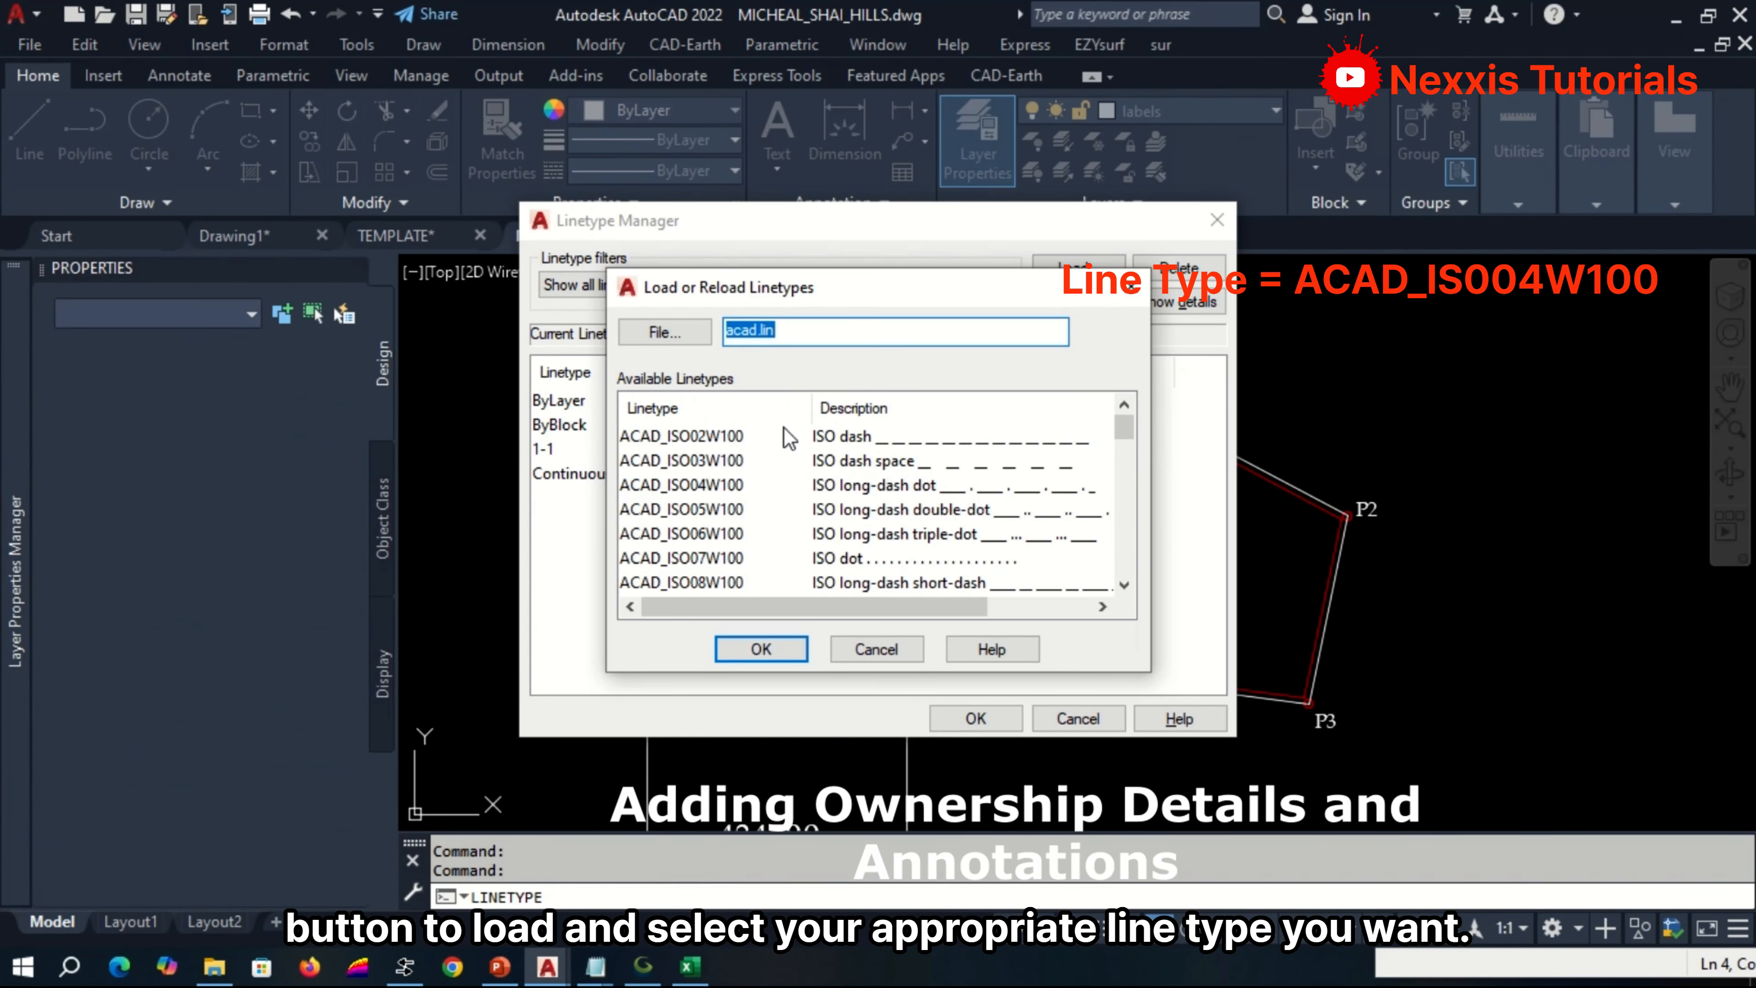
pyautogui.click(712, 484)
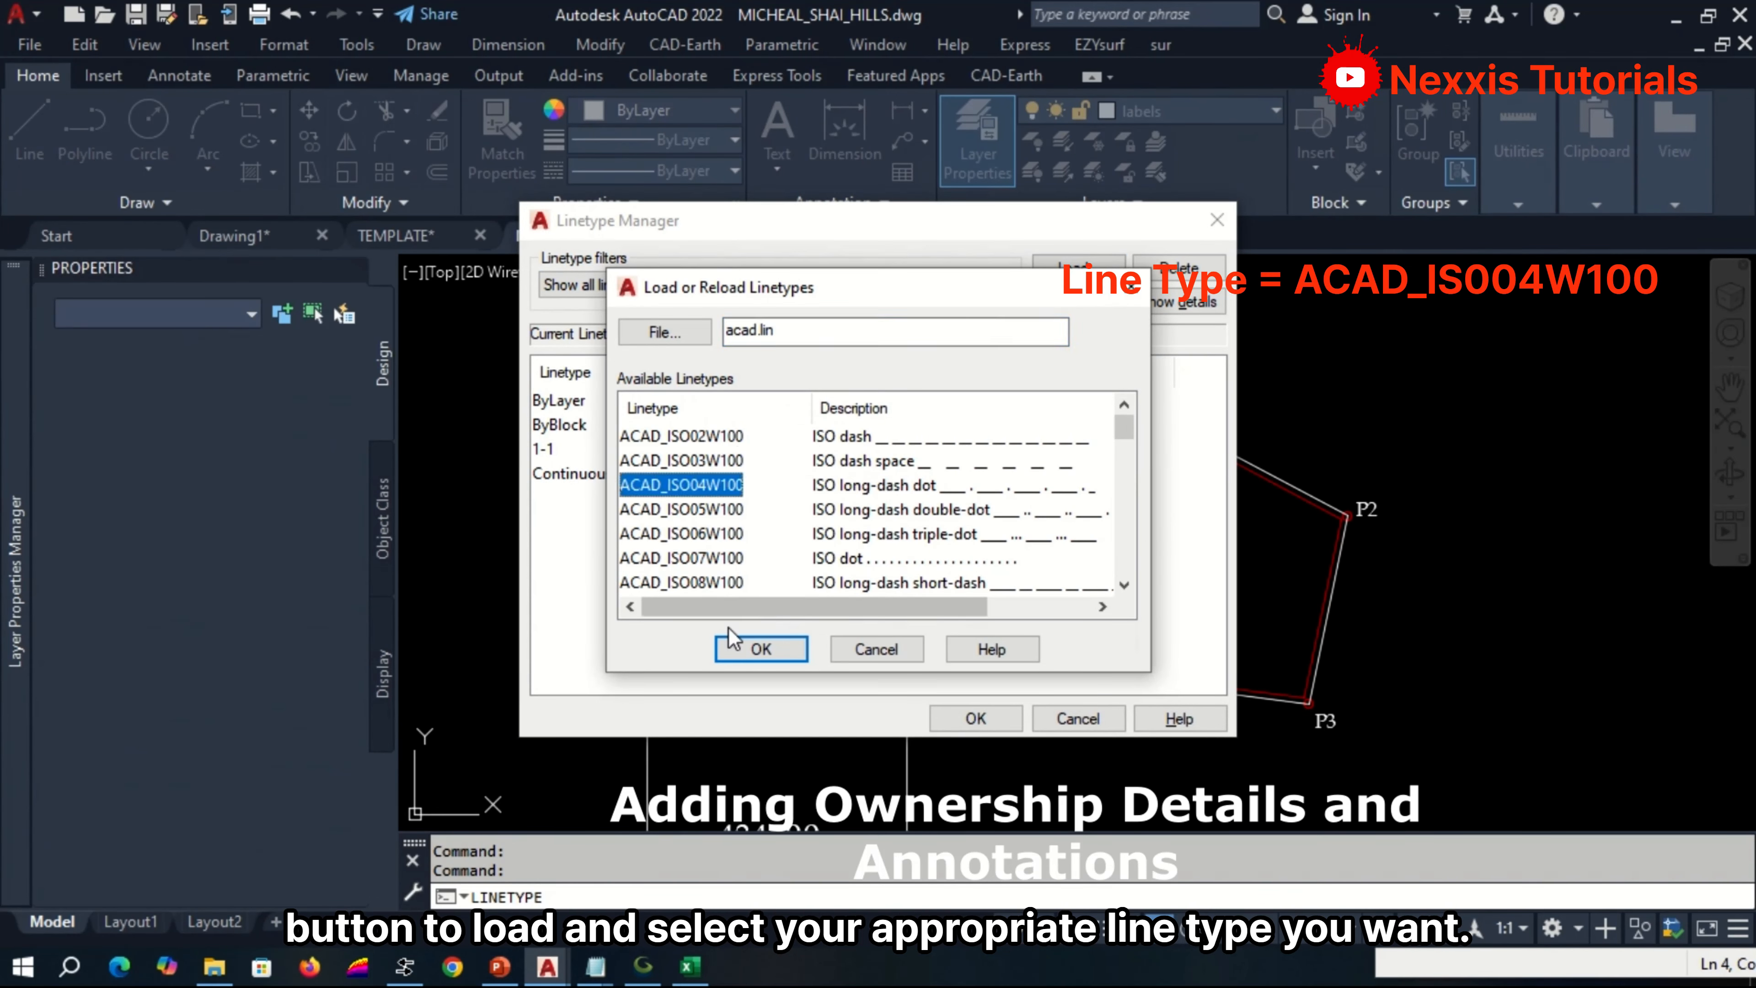
pyautogui.click(770, 652)
pyautogui.click(980, 719)
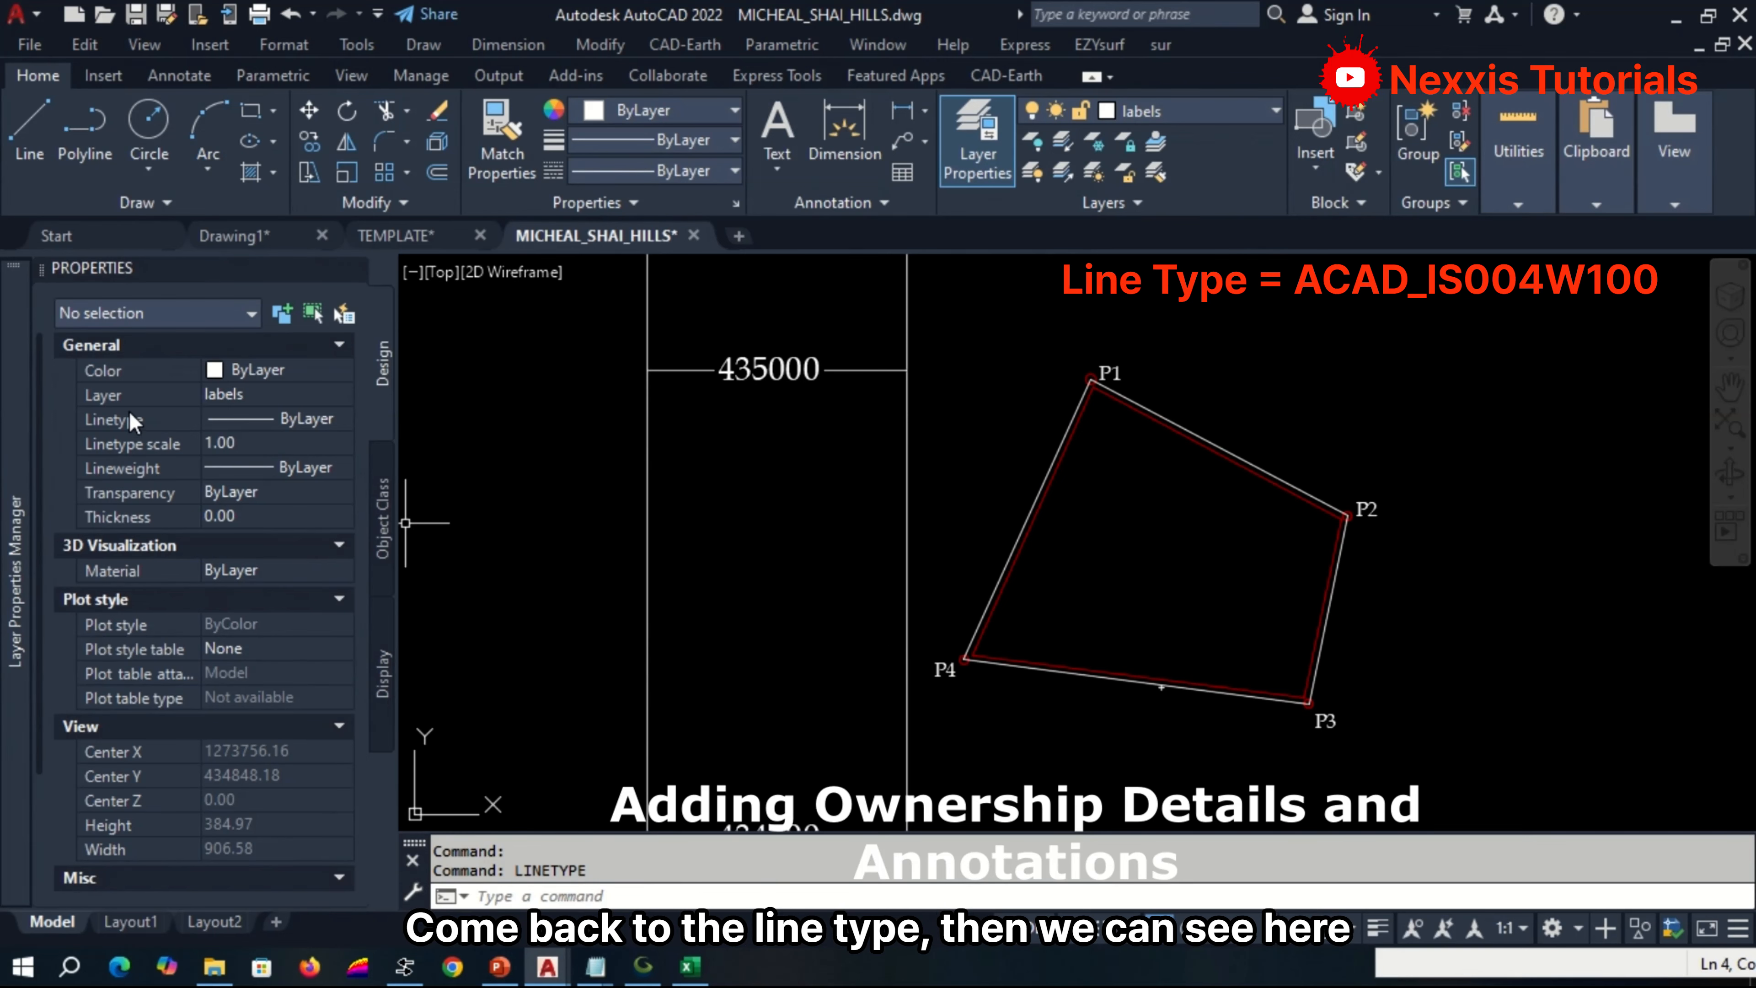
# Select the four boundary lines between P1, P2, P3 and P4 and set their linetype to ACAD_ISO04W100.
pyautogui.click(307, 415)
pyautogui.click(308, 419)
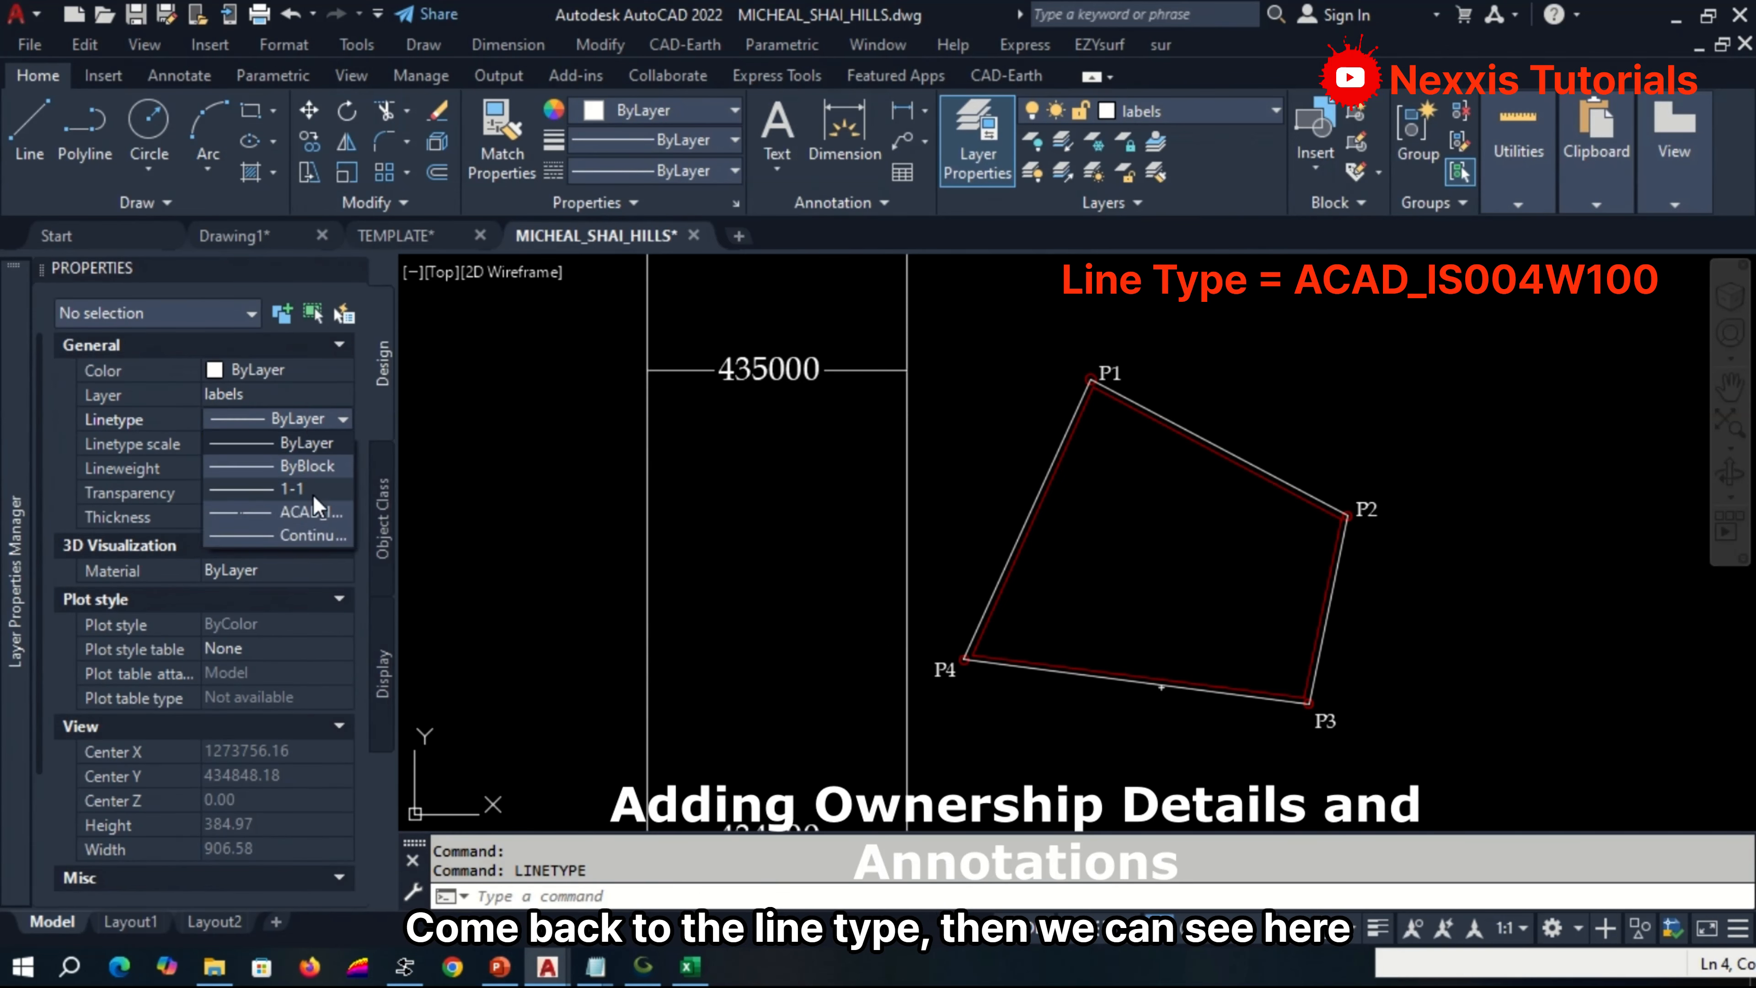
pyautogui.click(1142, 711)
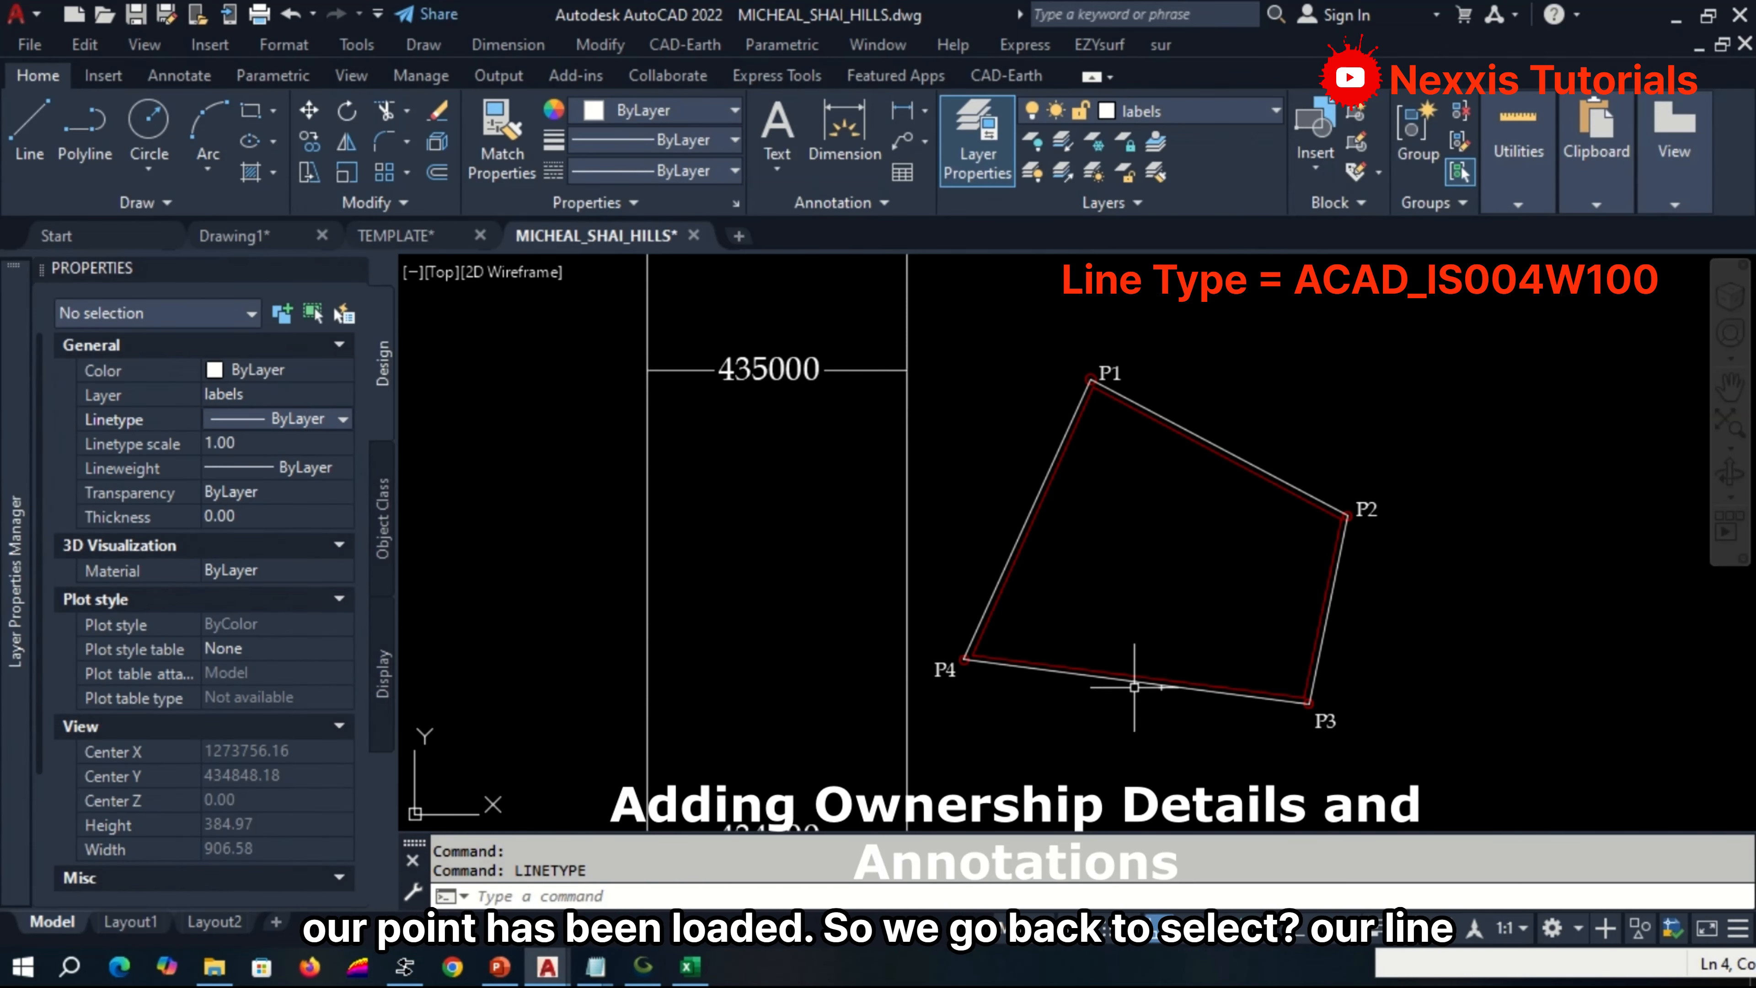
pyautogui.click(1137, 681)
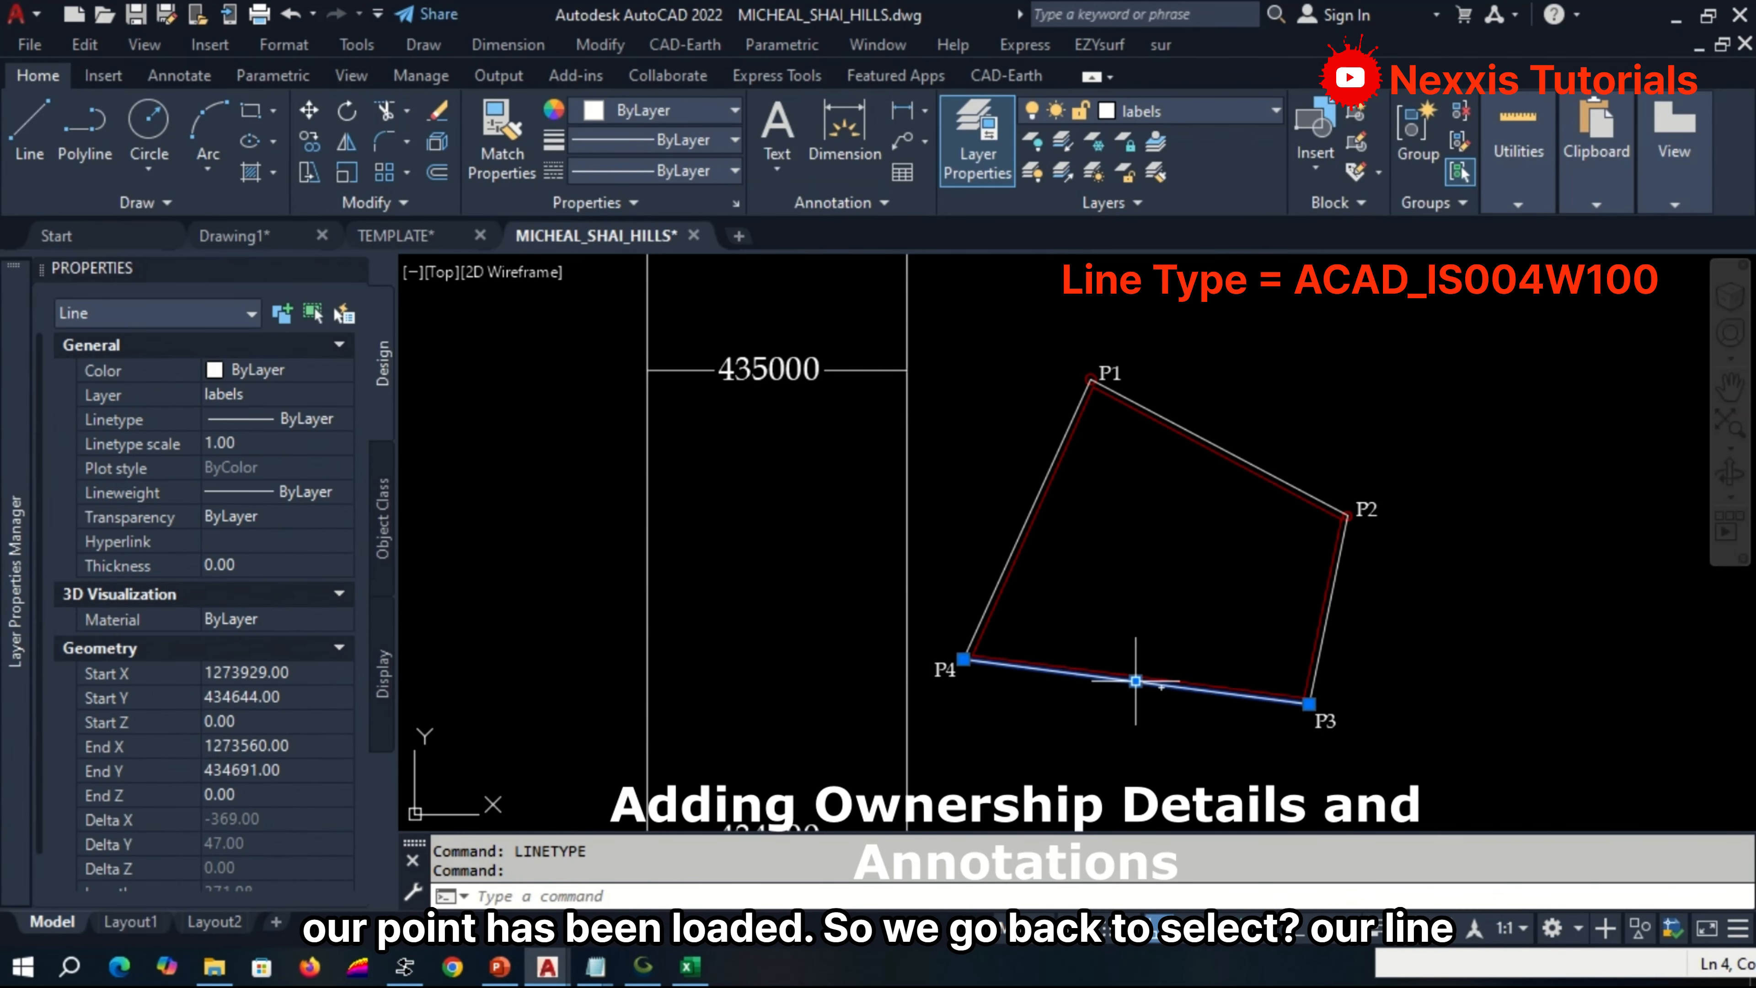
pyautogui.click(1019, 528)
pyautogui.click(1207, 437)
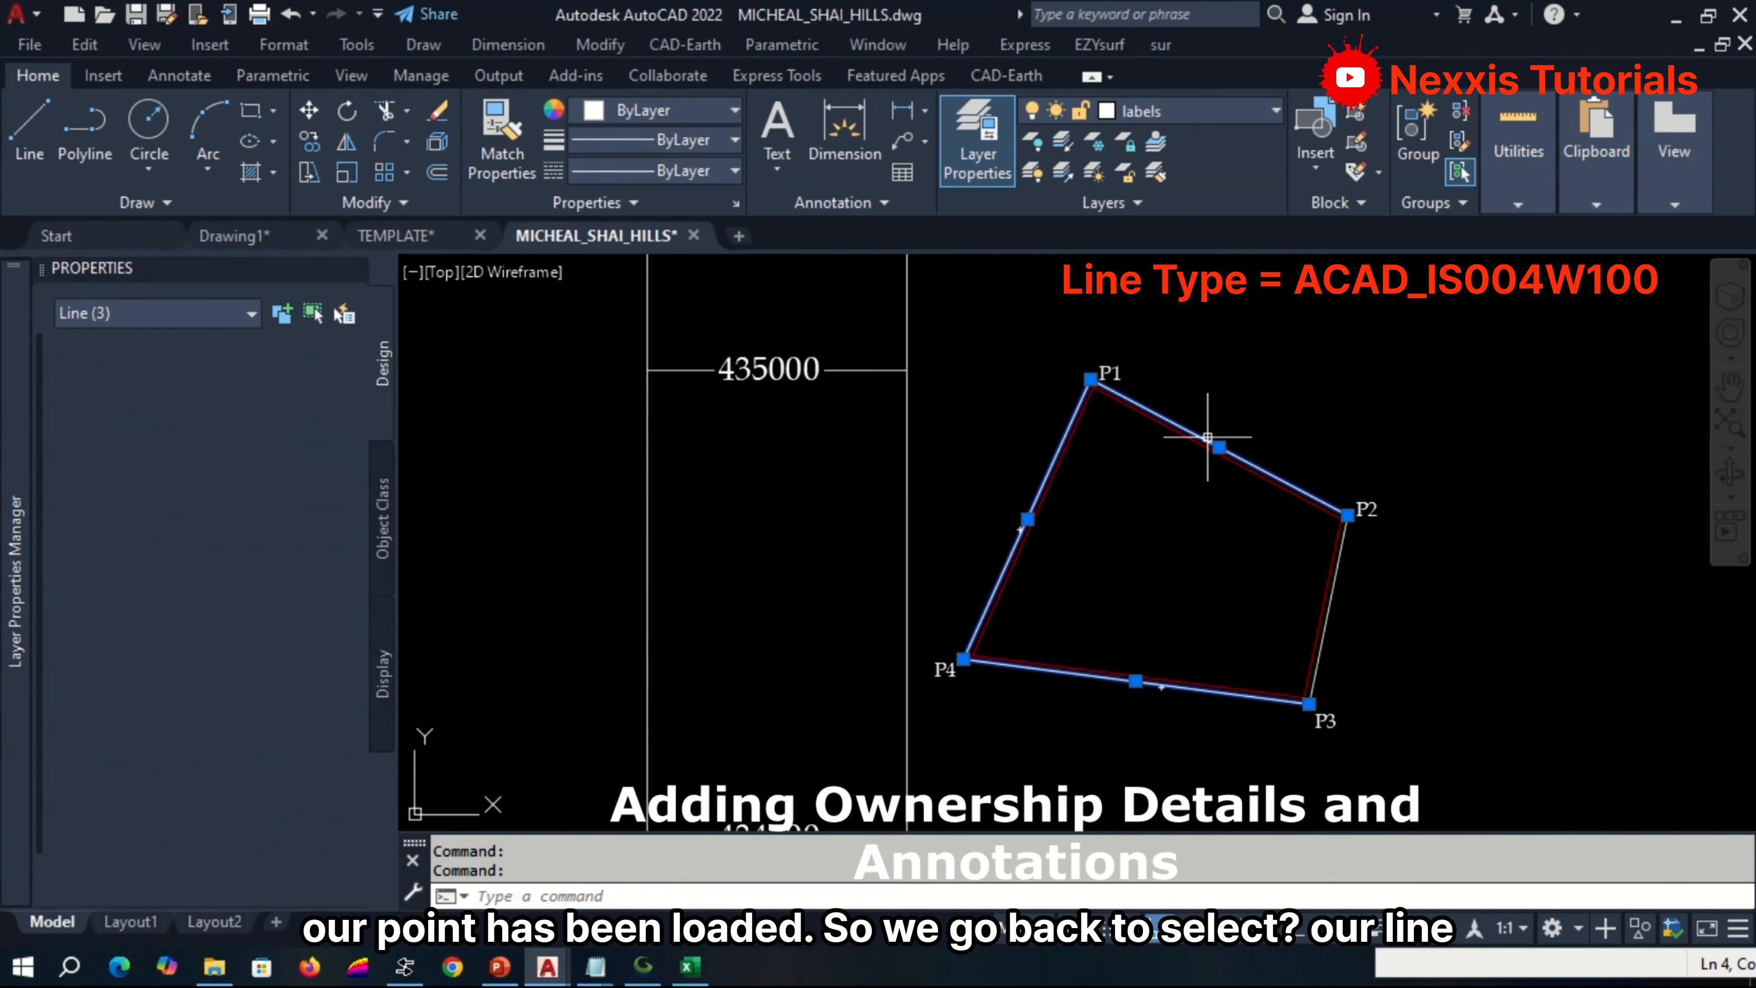
pyautogui.click(1328, 627)
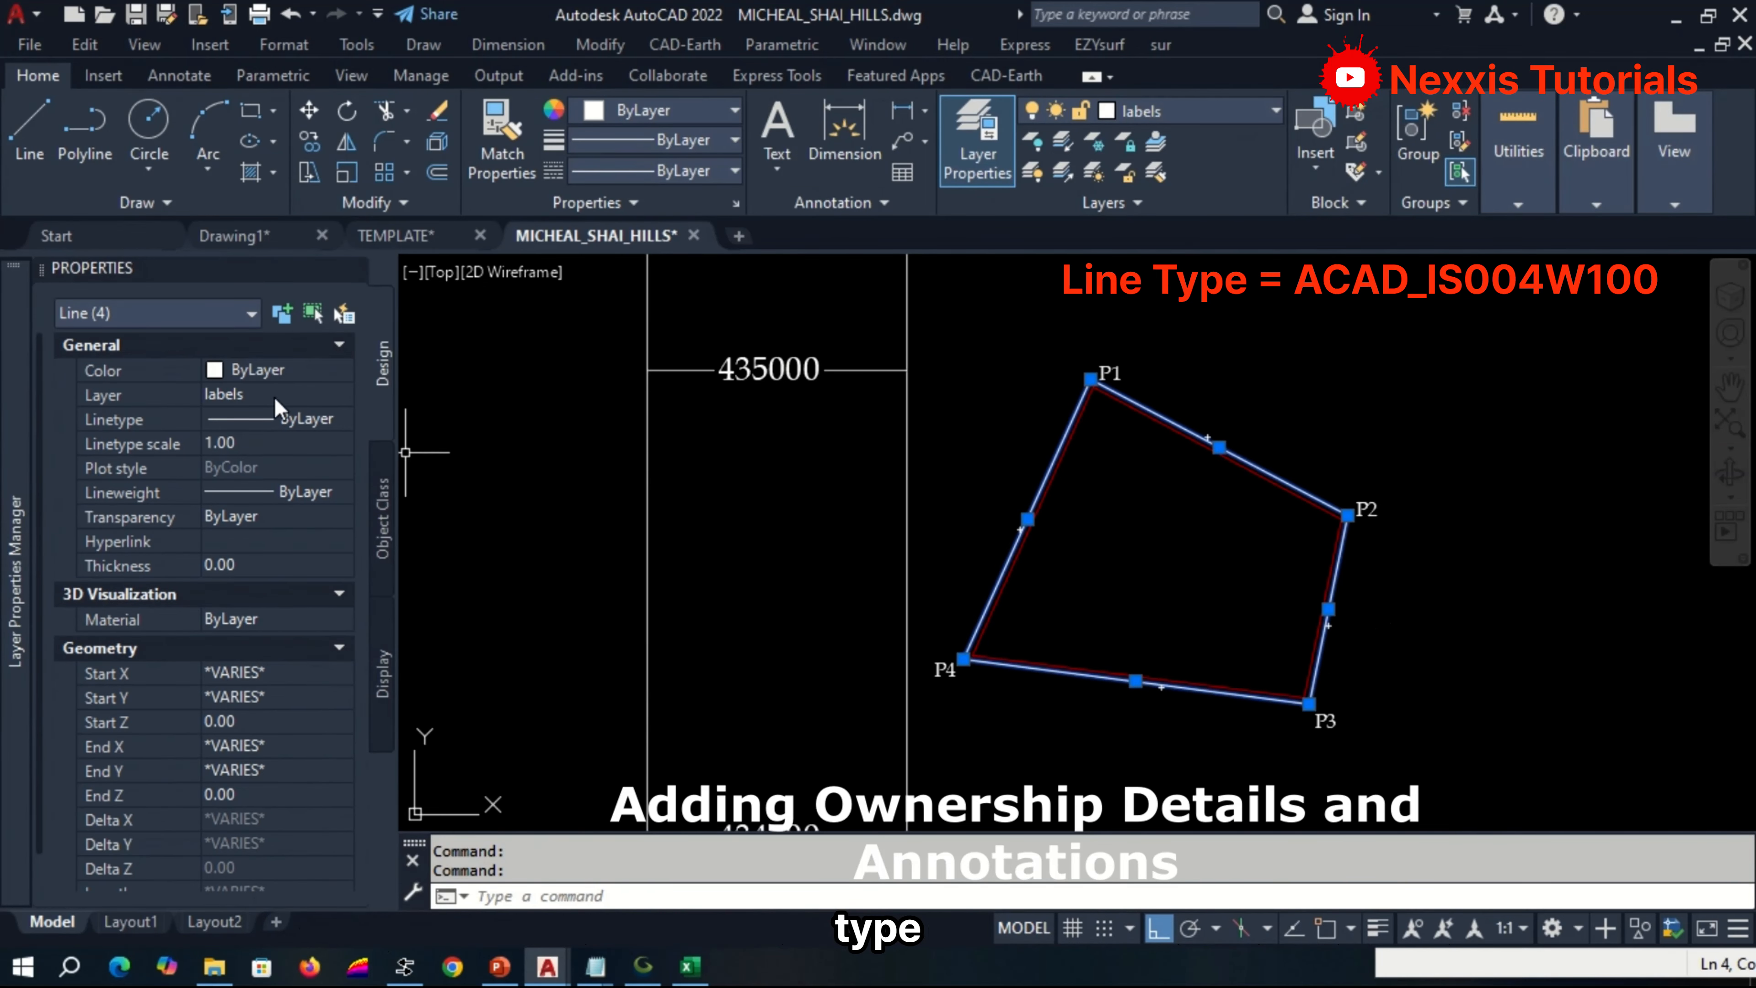
pyautogui.click(278, 418)
pyautogui.click(277, 419)
pyautogui.click(285, 515)
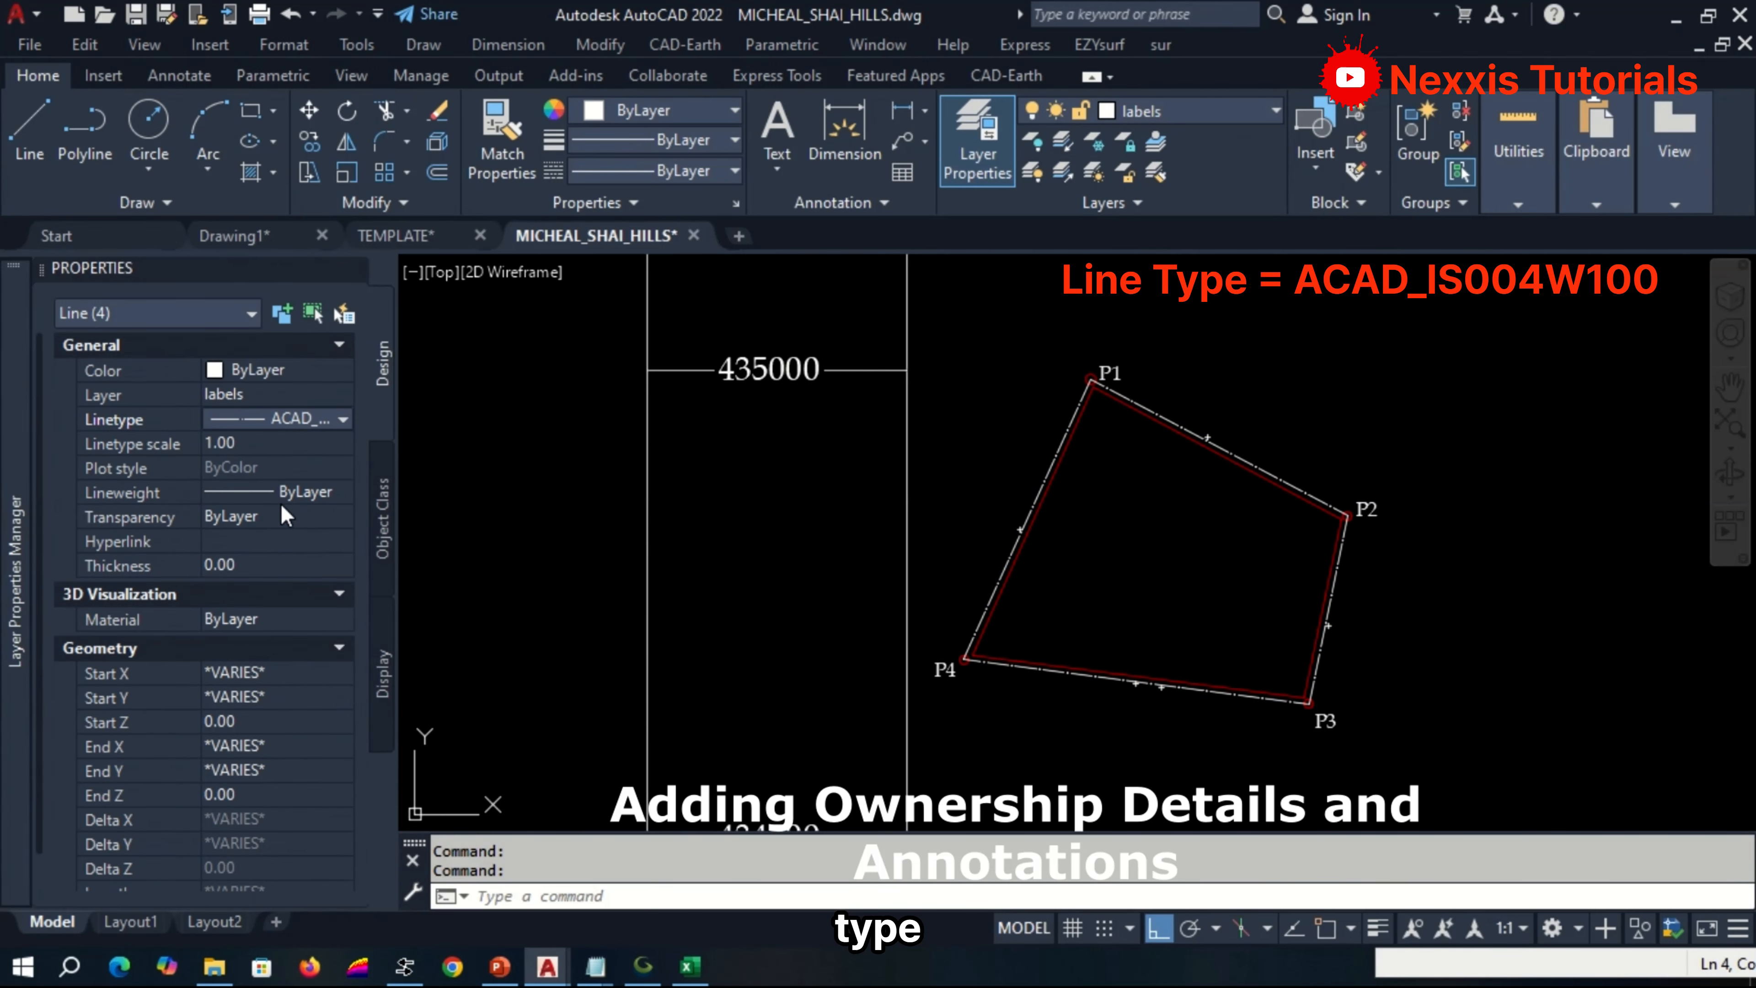
# Set the linetype scale of the four boundary lines to 2 and clear the selection.
pyautogui.scroll(5, 965, 632)
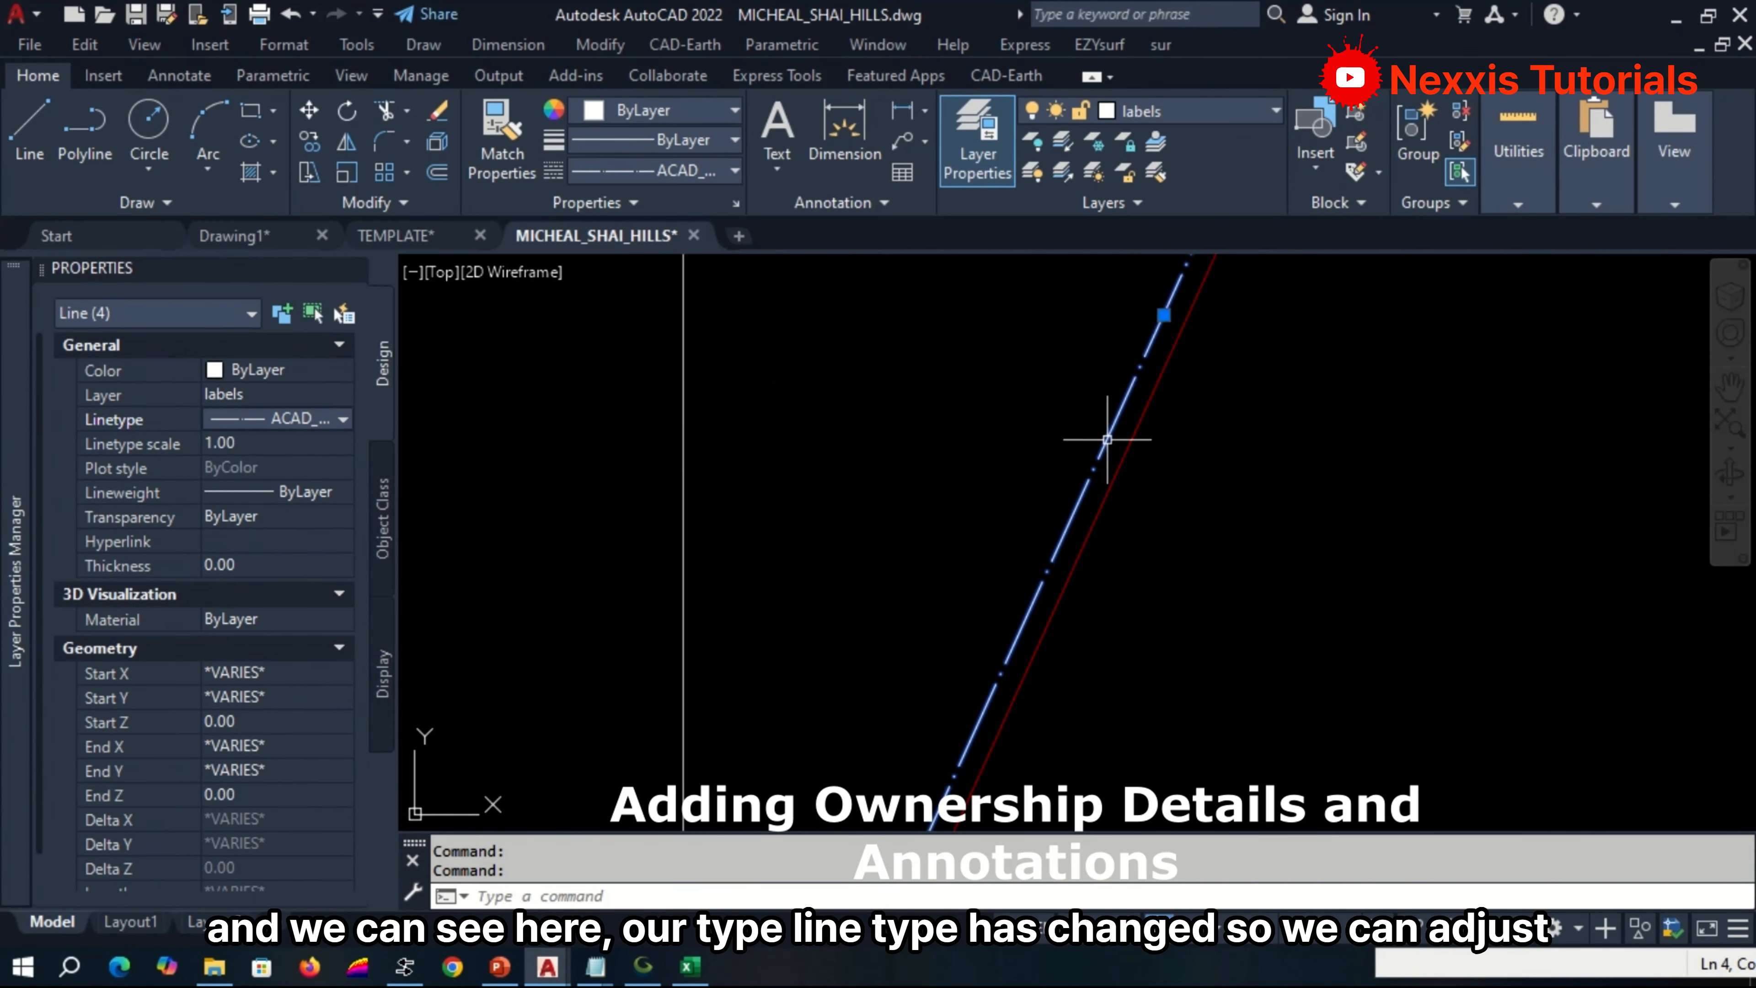
pyautogui.scroll(-5, 1107, 439)
pyautogui.scroll(5, 1148, 572)
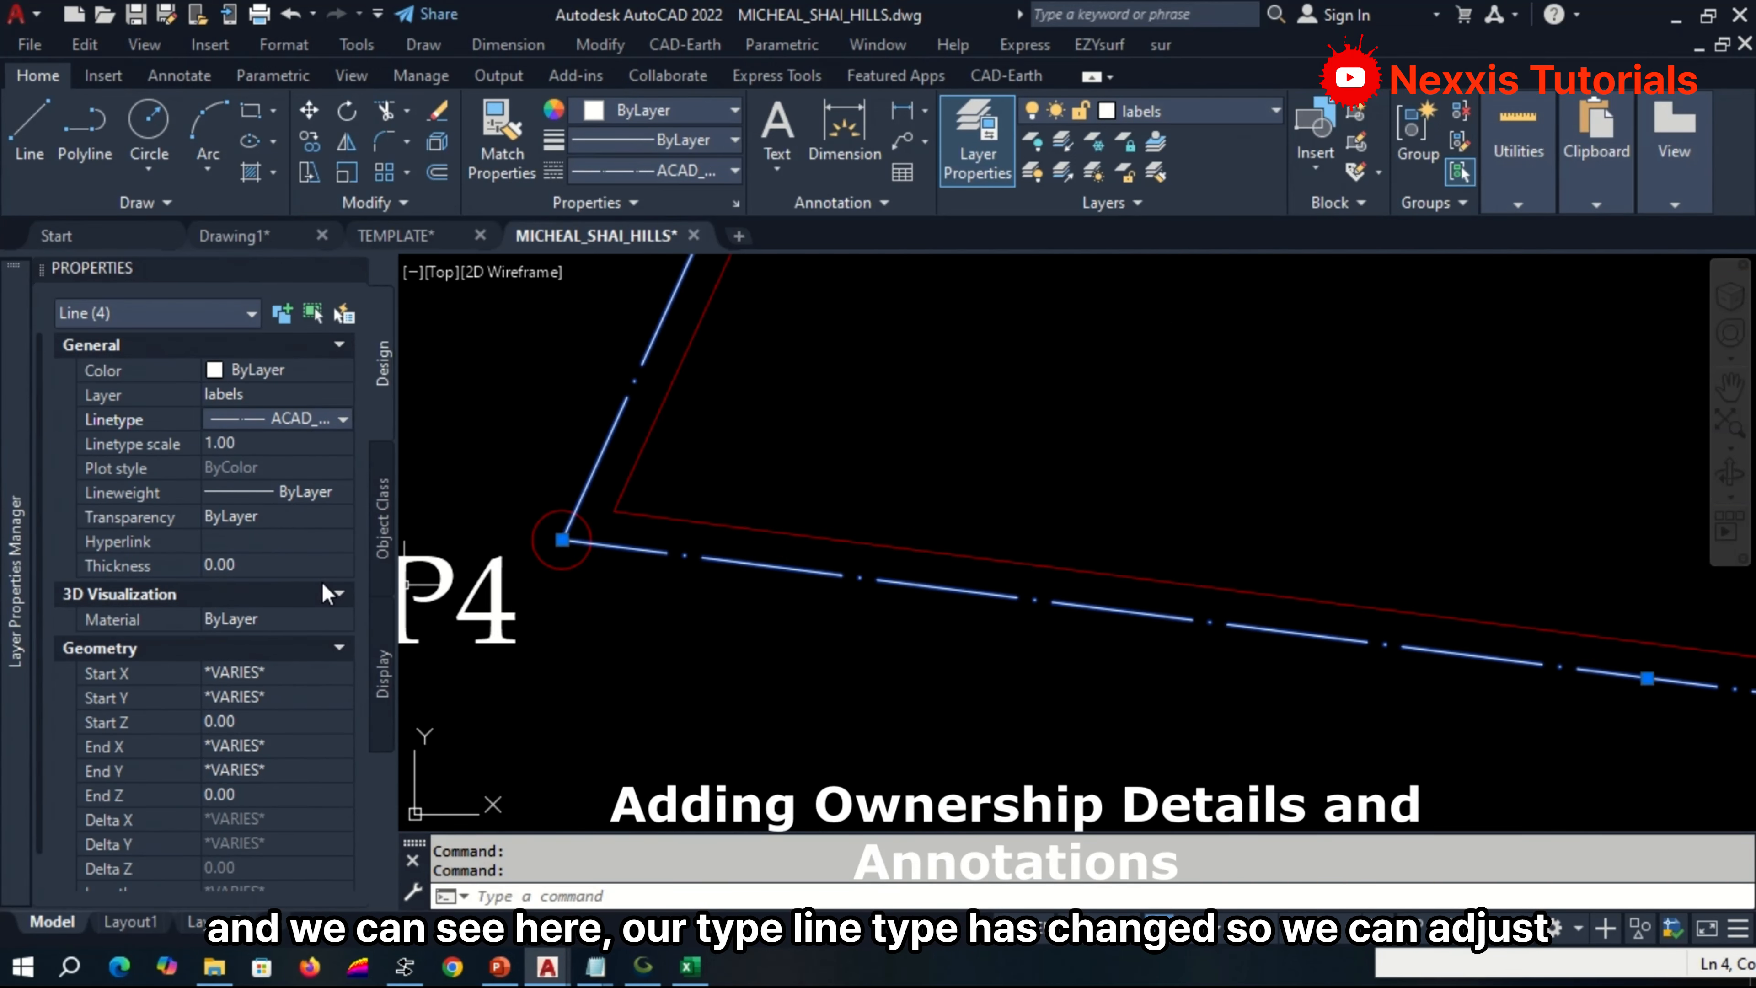
pyautogui.click(231, 445)
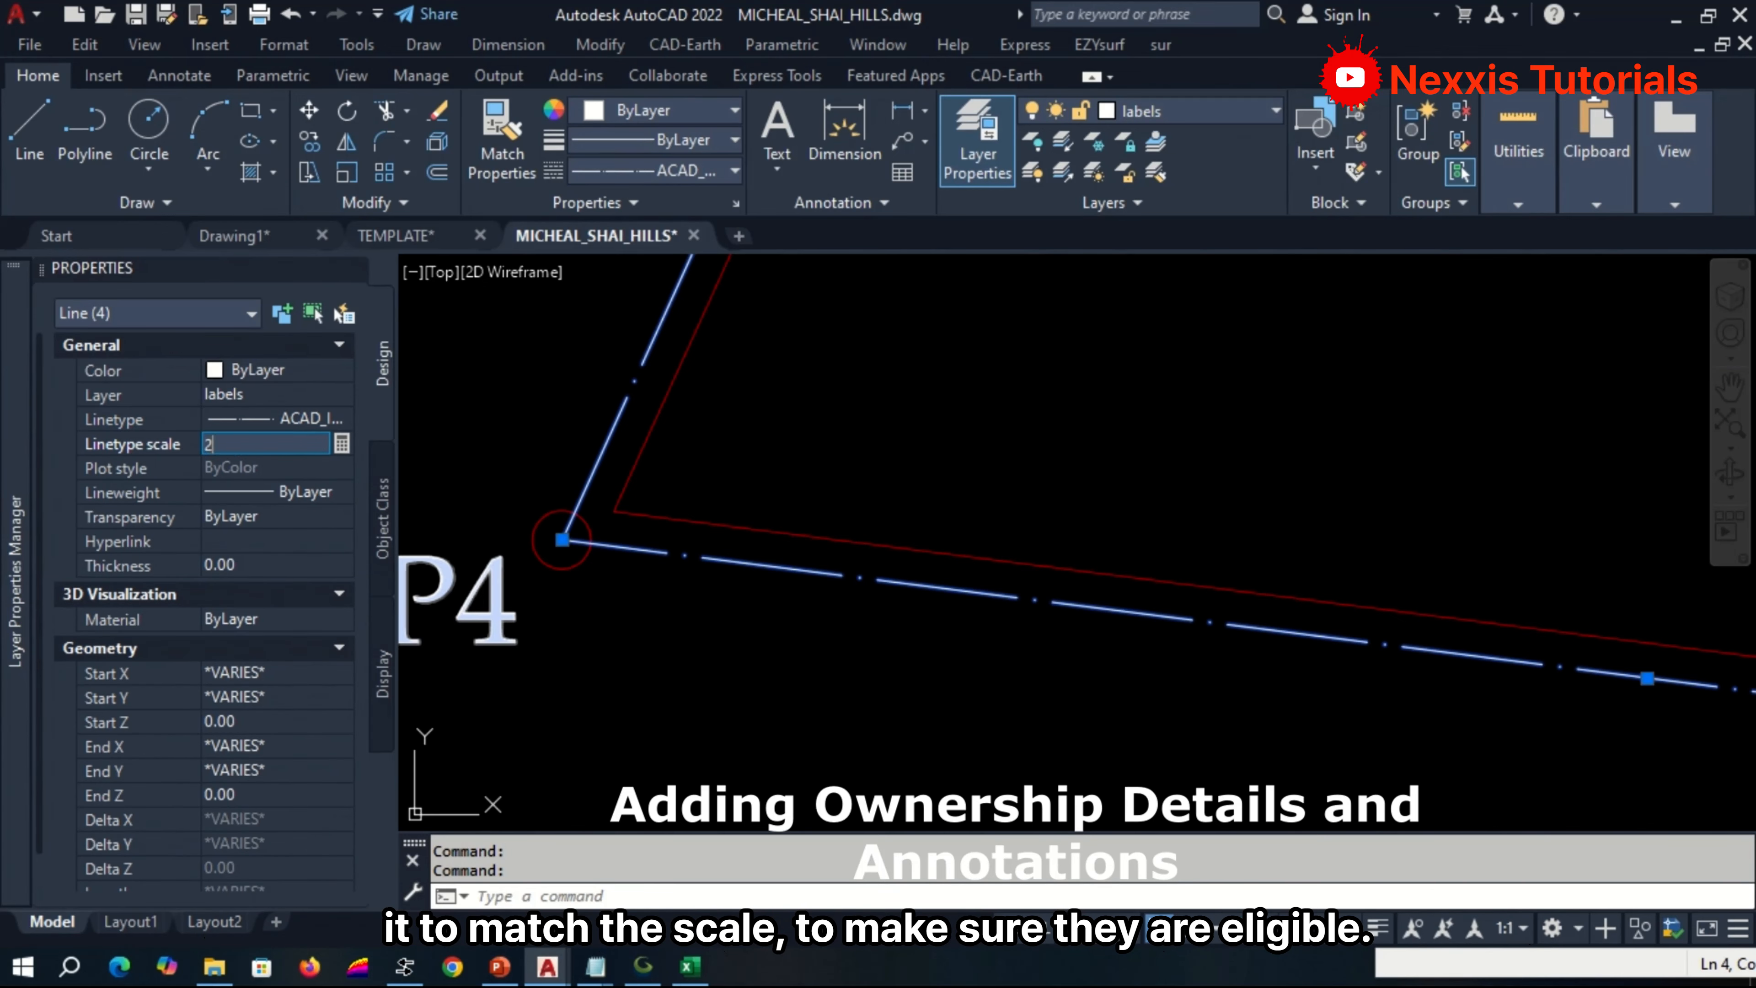
pyautogui.press('Return')
pyautogui.scroll(-4, 690, 550)
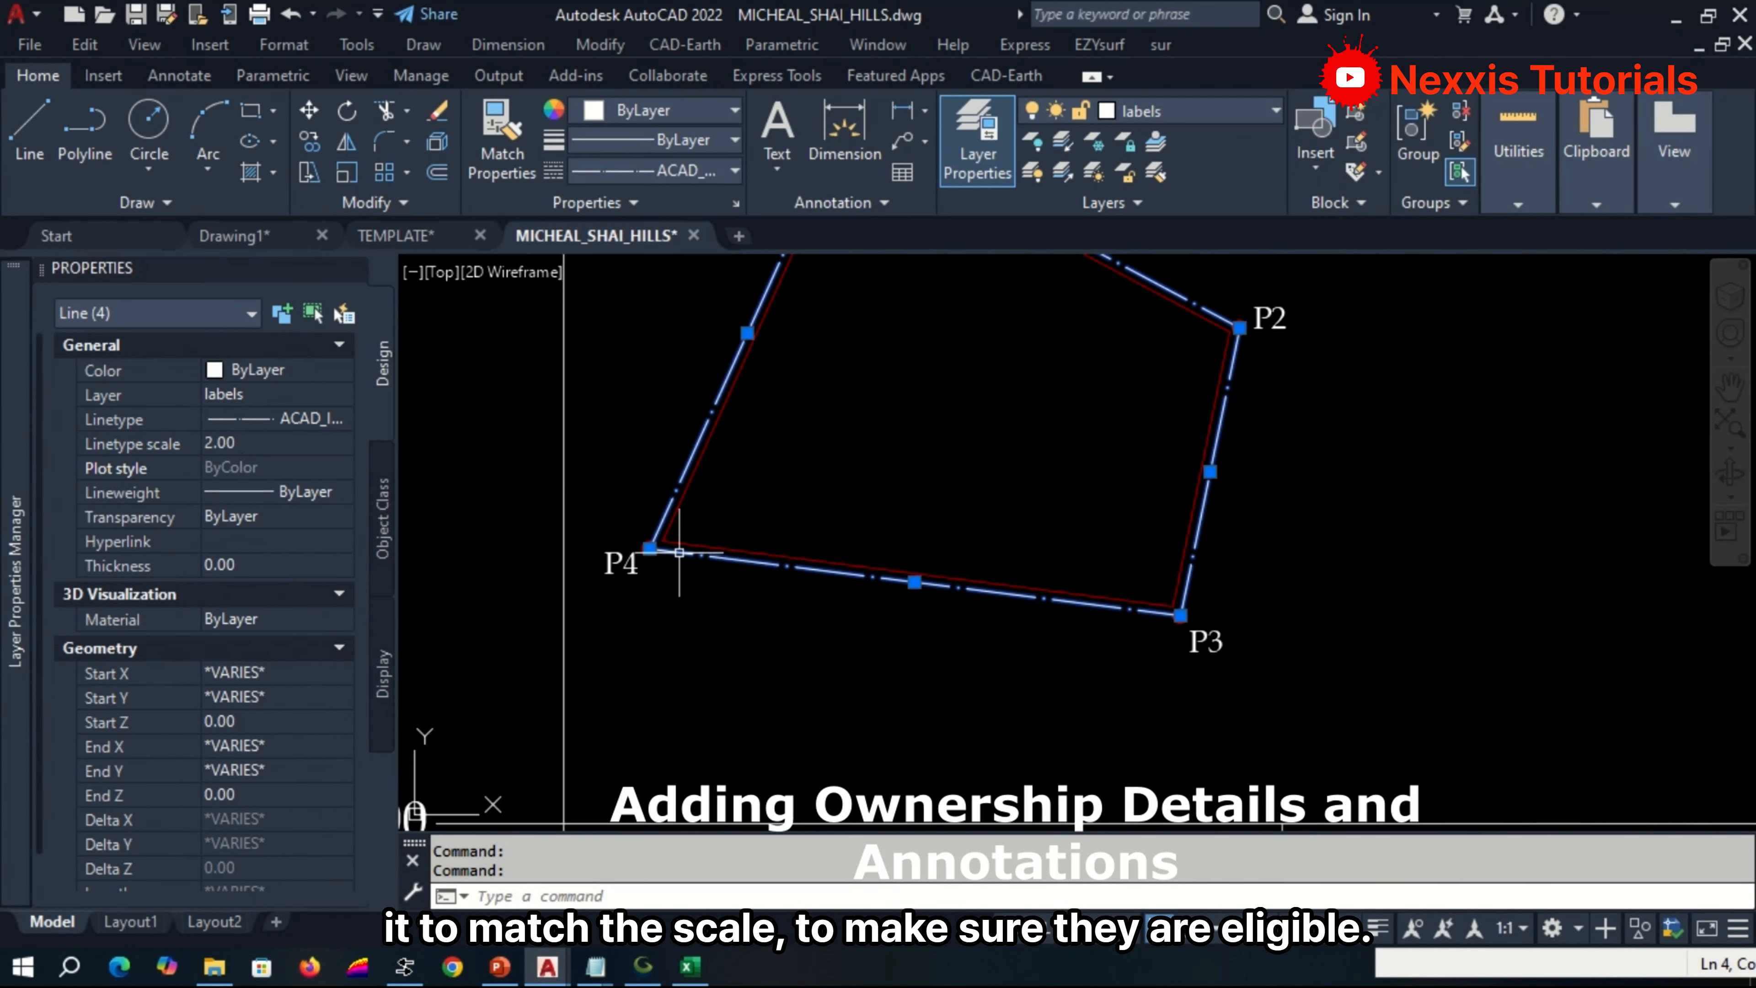
pyautogui.scroll(2, 731, 395)
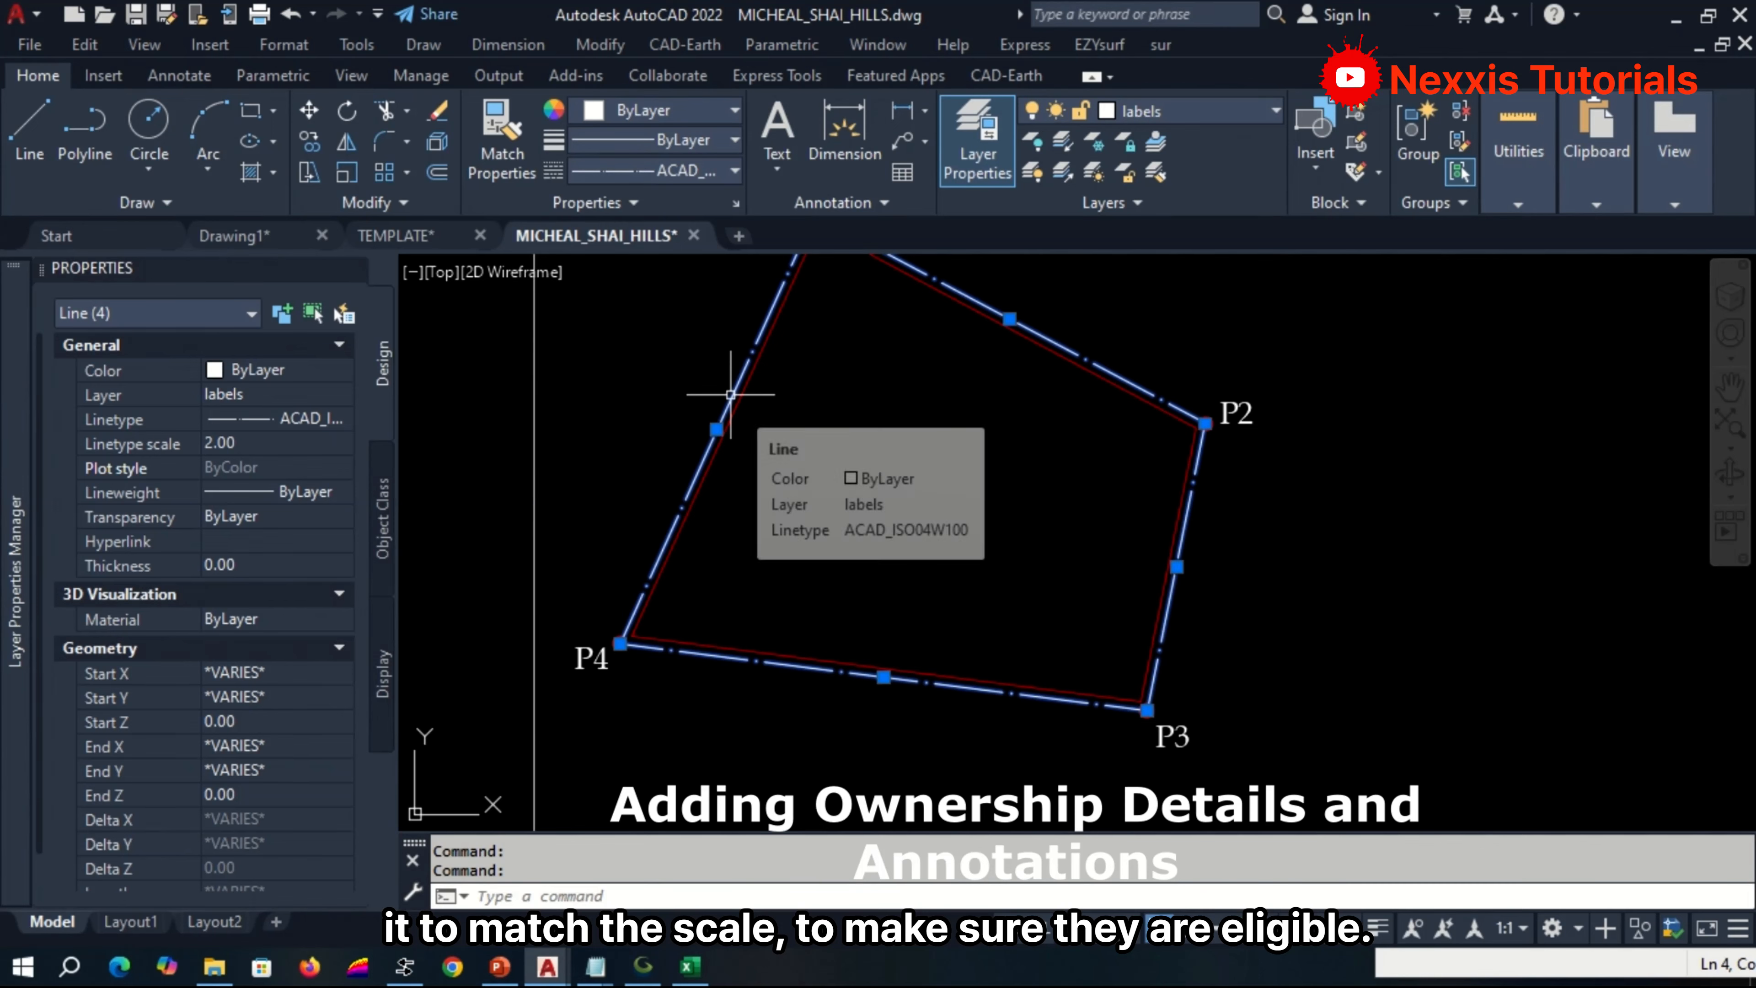
pyautogui.press('Escape')
# Accept the object snap settings and draw a circle of radius 5 centred on boundary corner P4.
pyautogui.scroll(8, 603, 631)
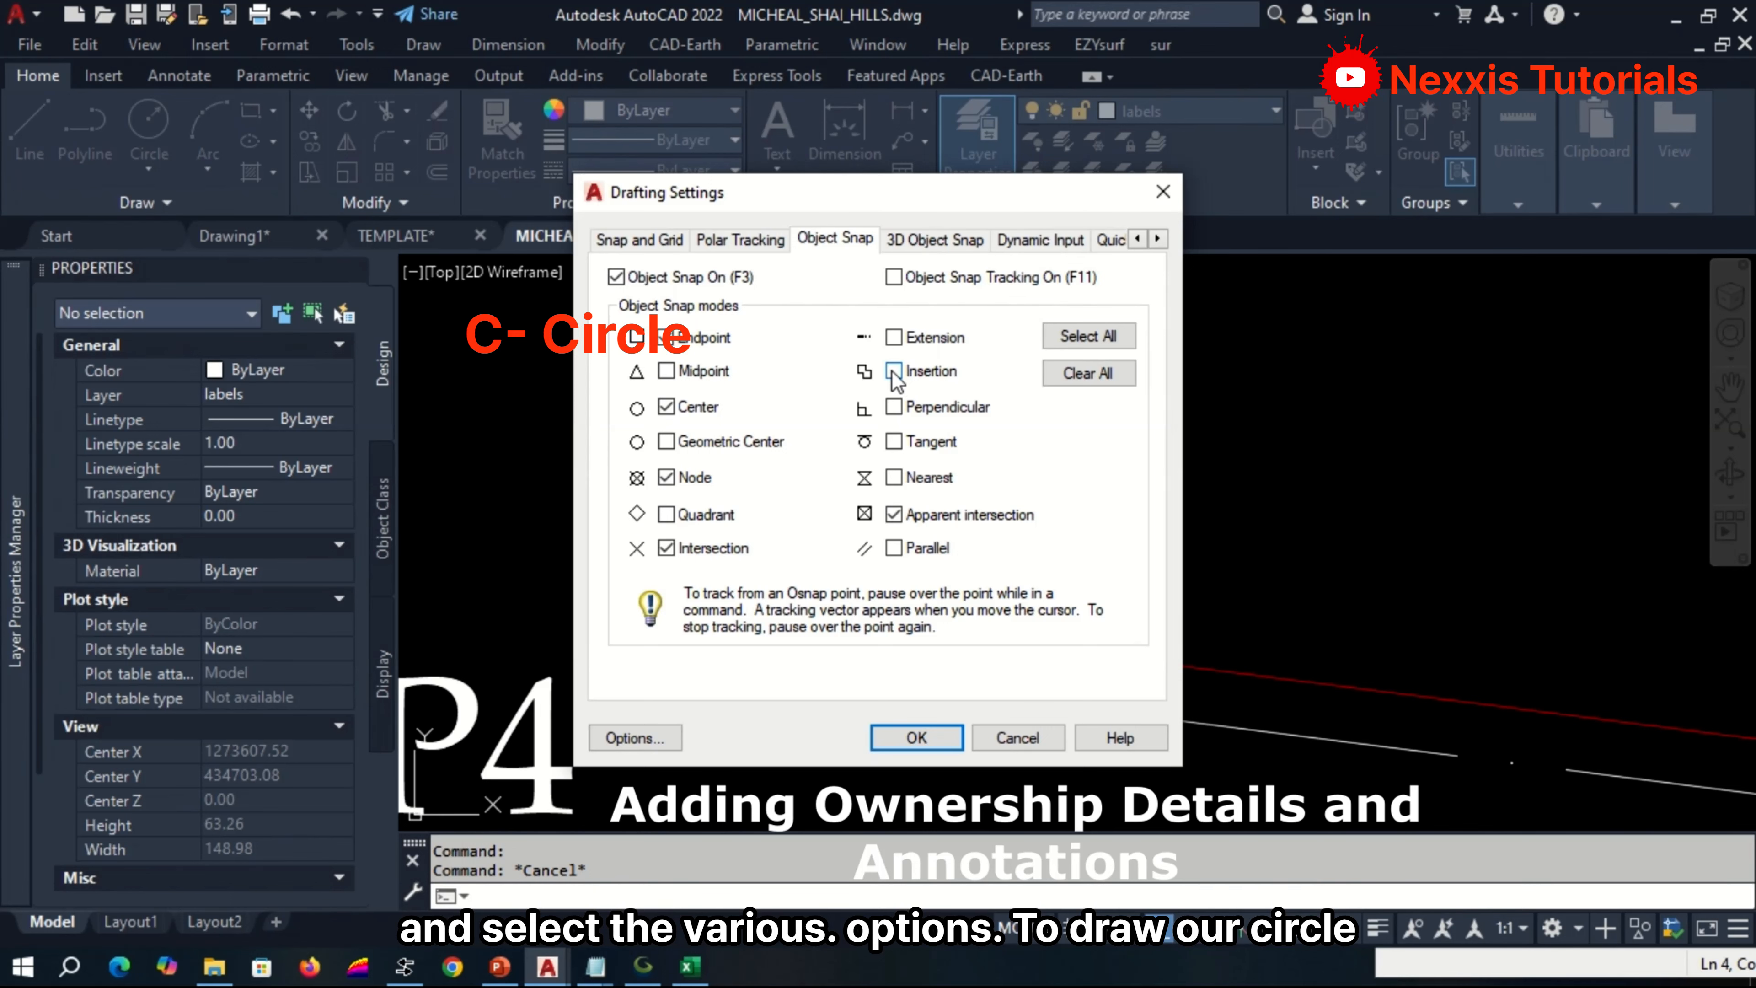
pyautogui.click(916, 738)
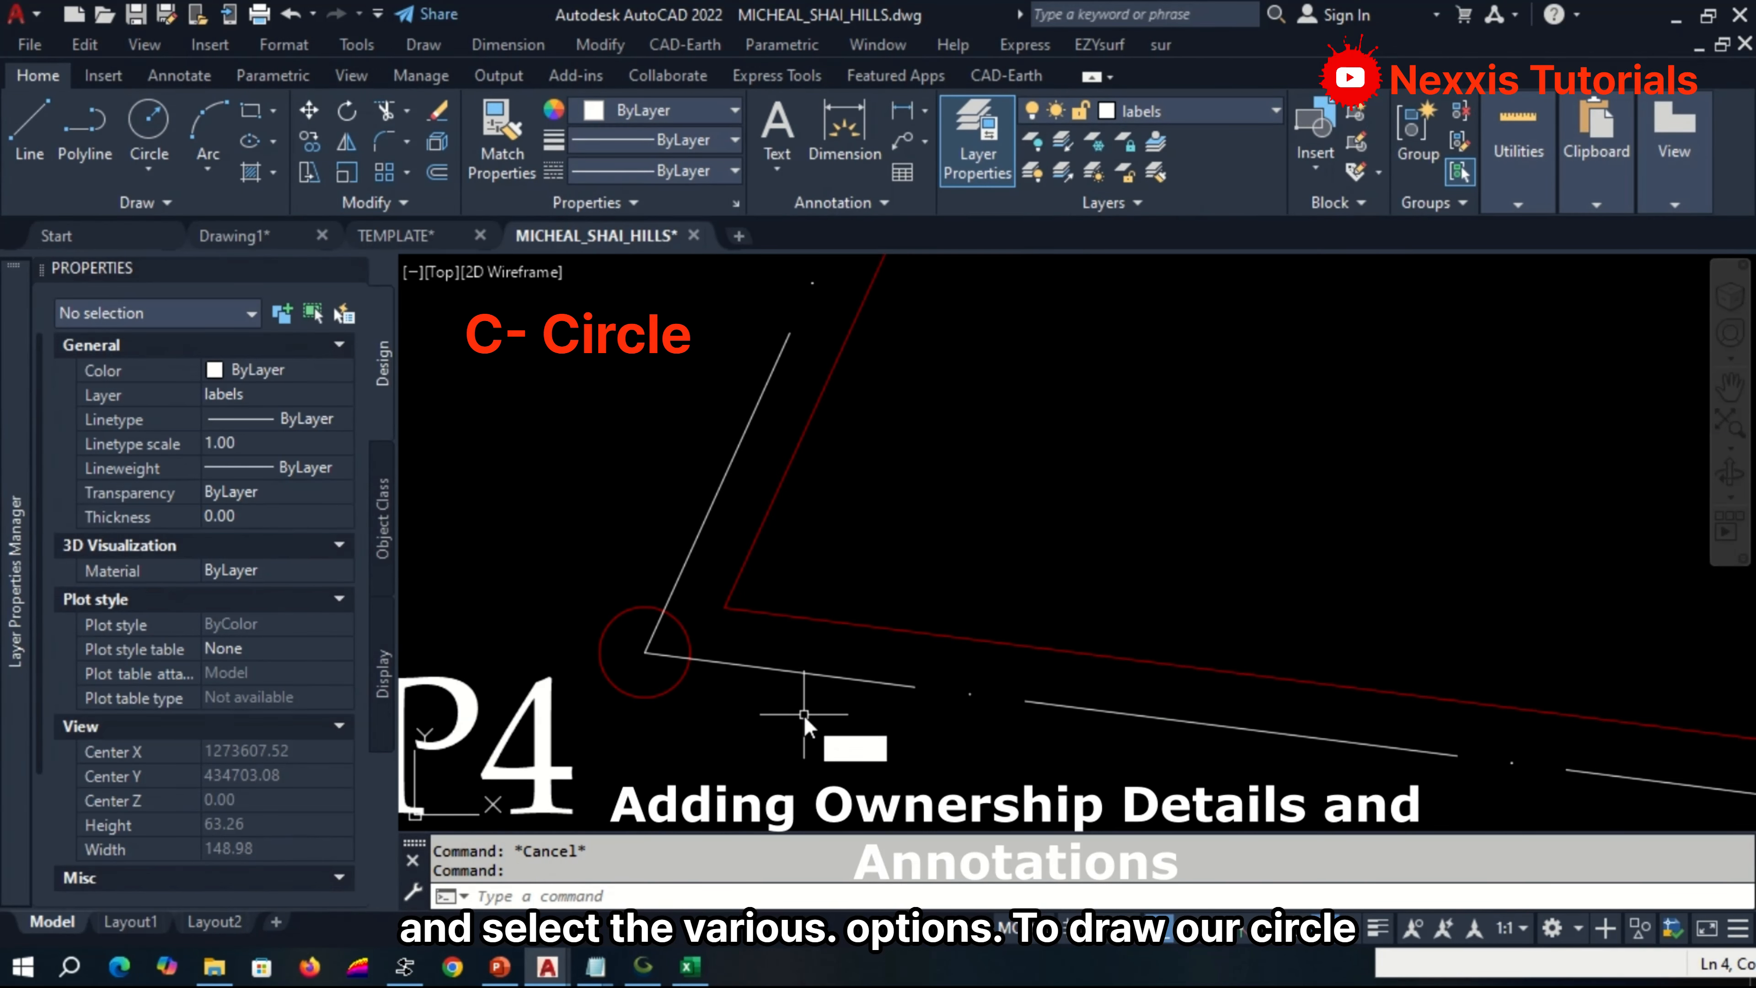
pyautogui.write('C')
pyautogui.press('Return')
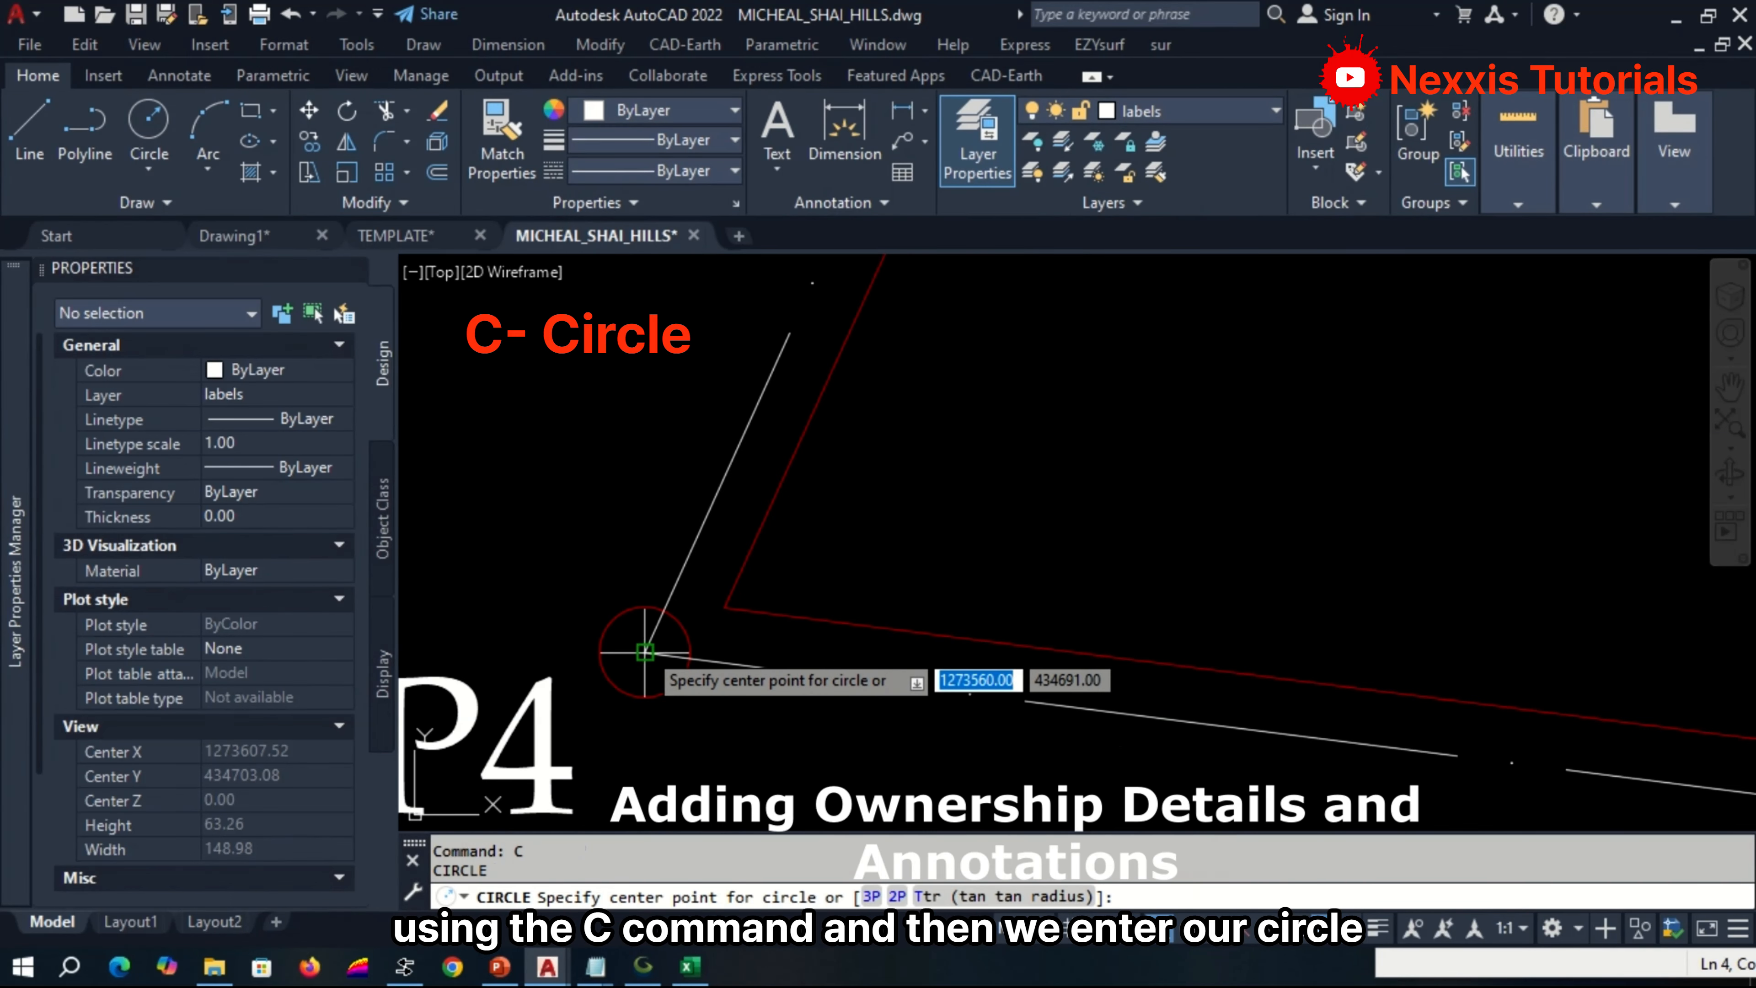
pyautogui.click(644, 652)
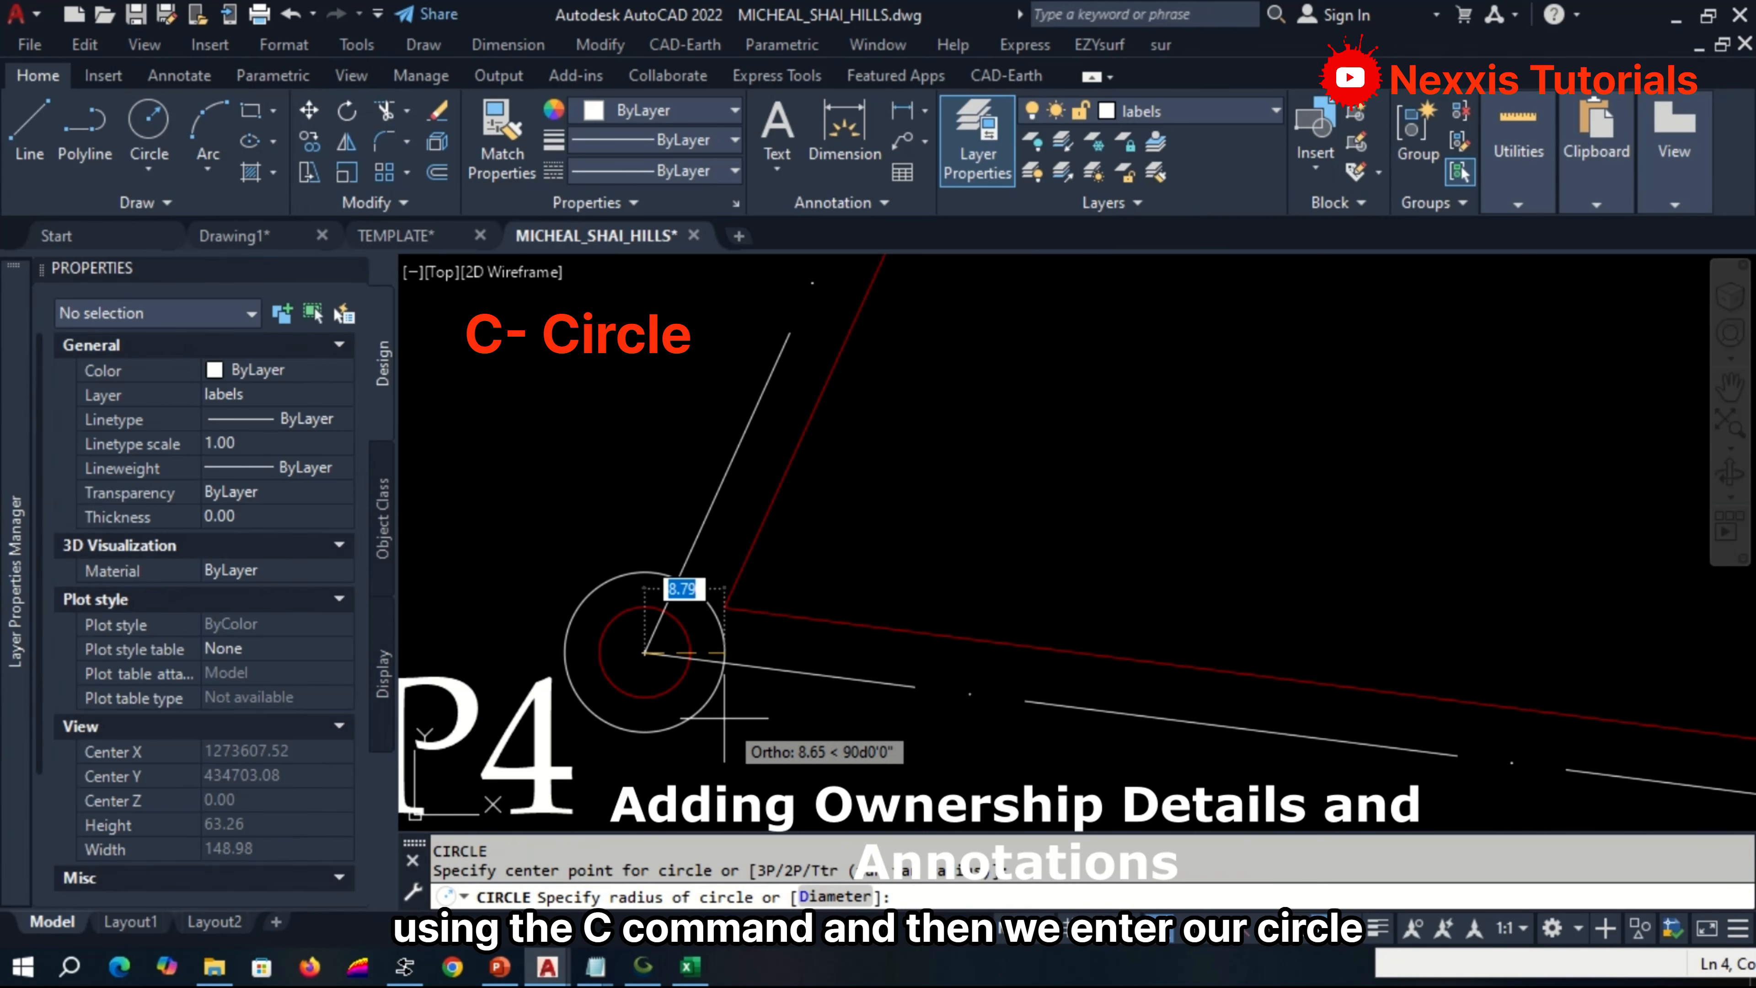
pyautogui.write('5')
pyautogui.press('Return')
# Draw circles of radius 5 centred on boundary corners P3 and P2.
pyautogui.scroll(-6, 700, 688)
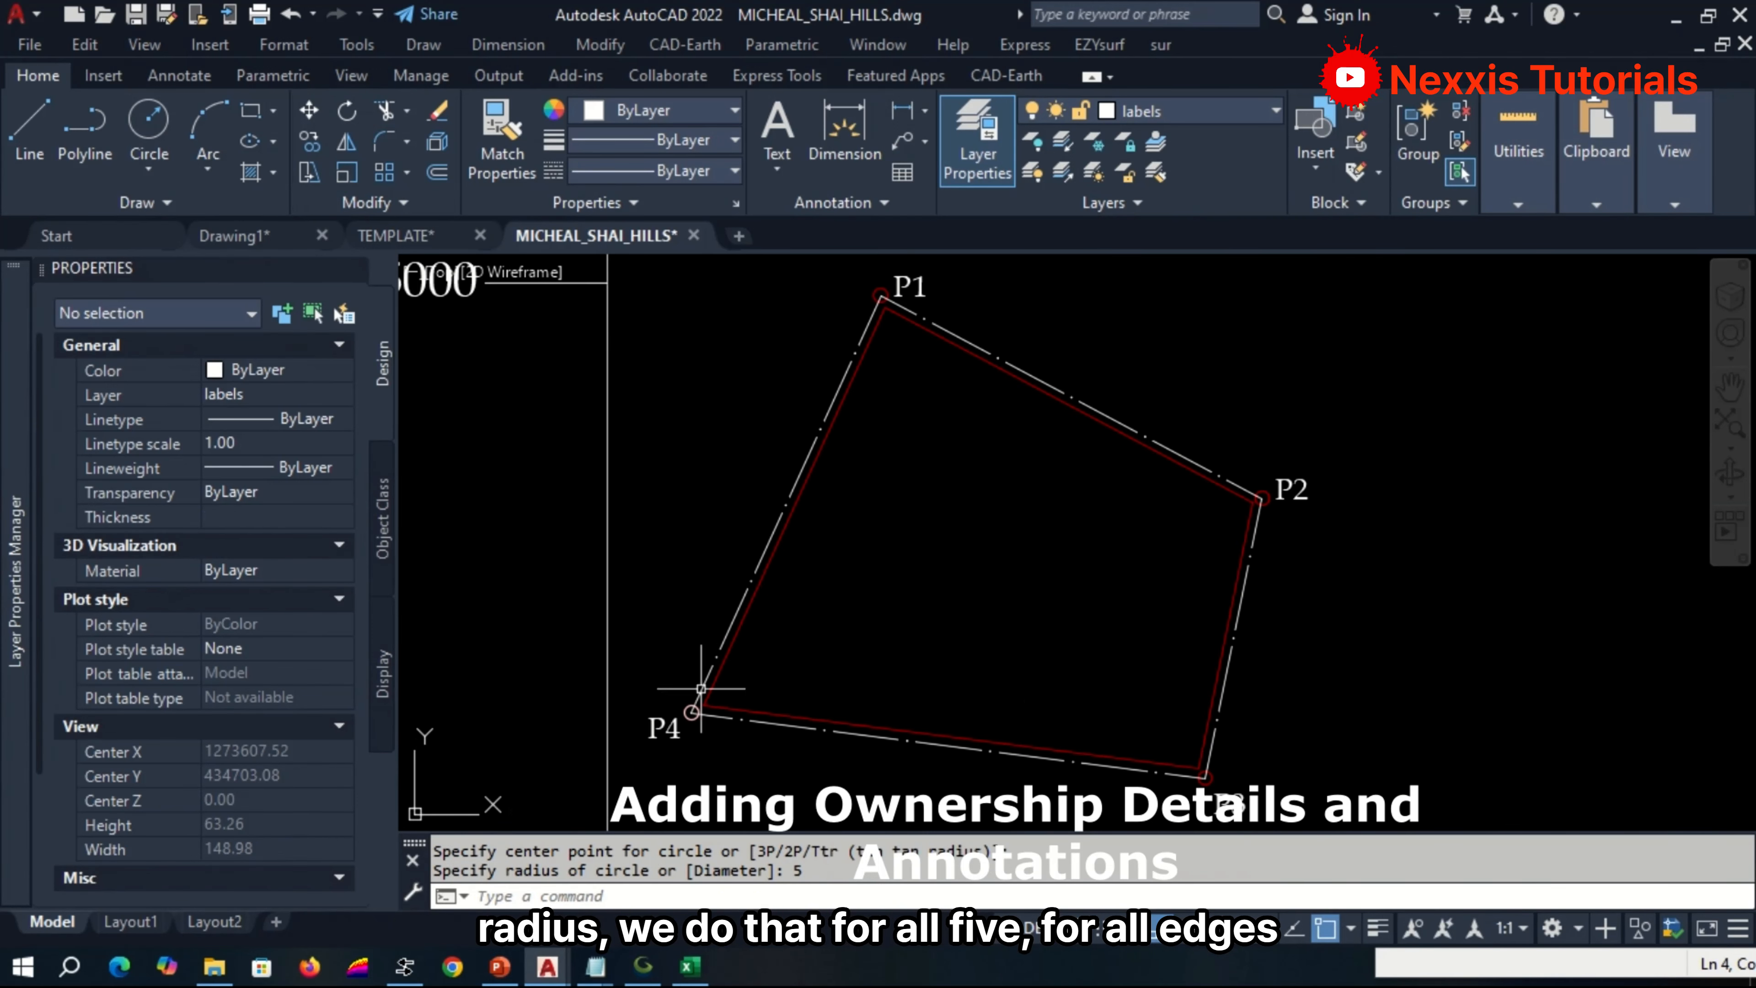
pyautogui.scroll(7, 1206, 771)
pyautogui.press('Return')
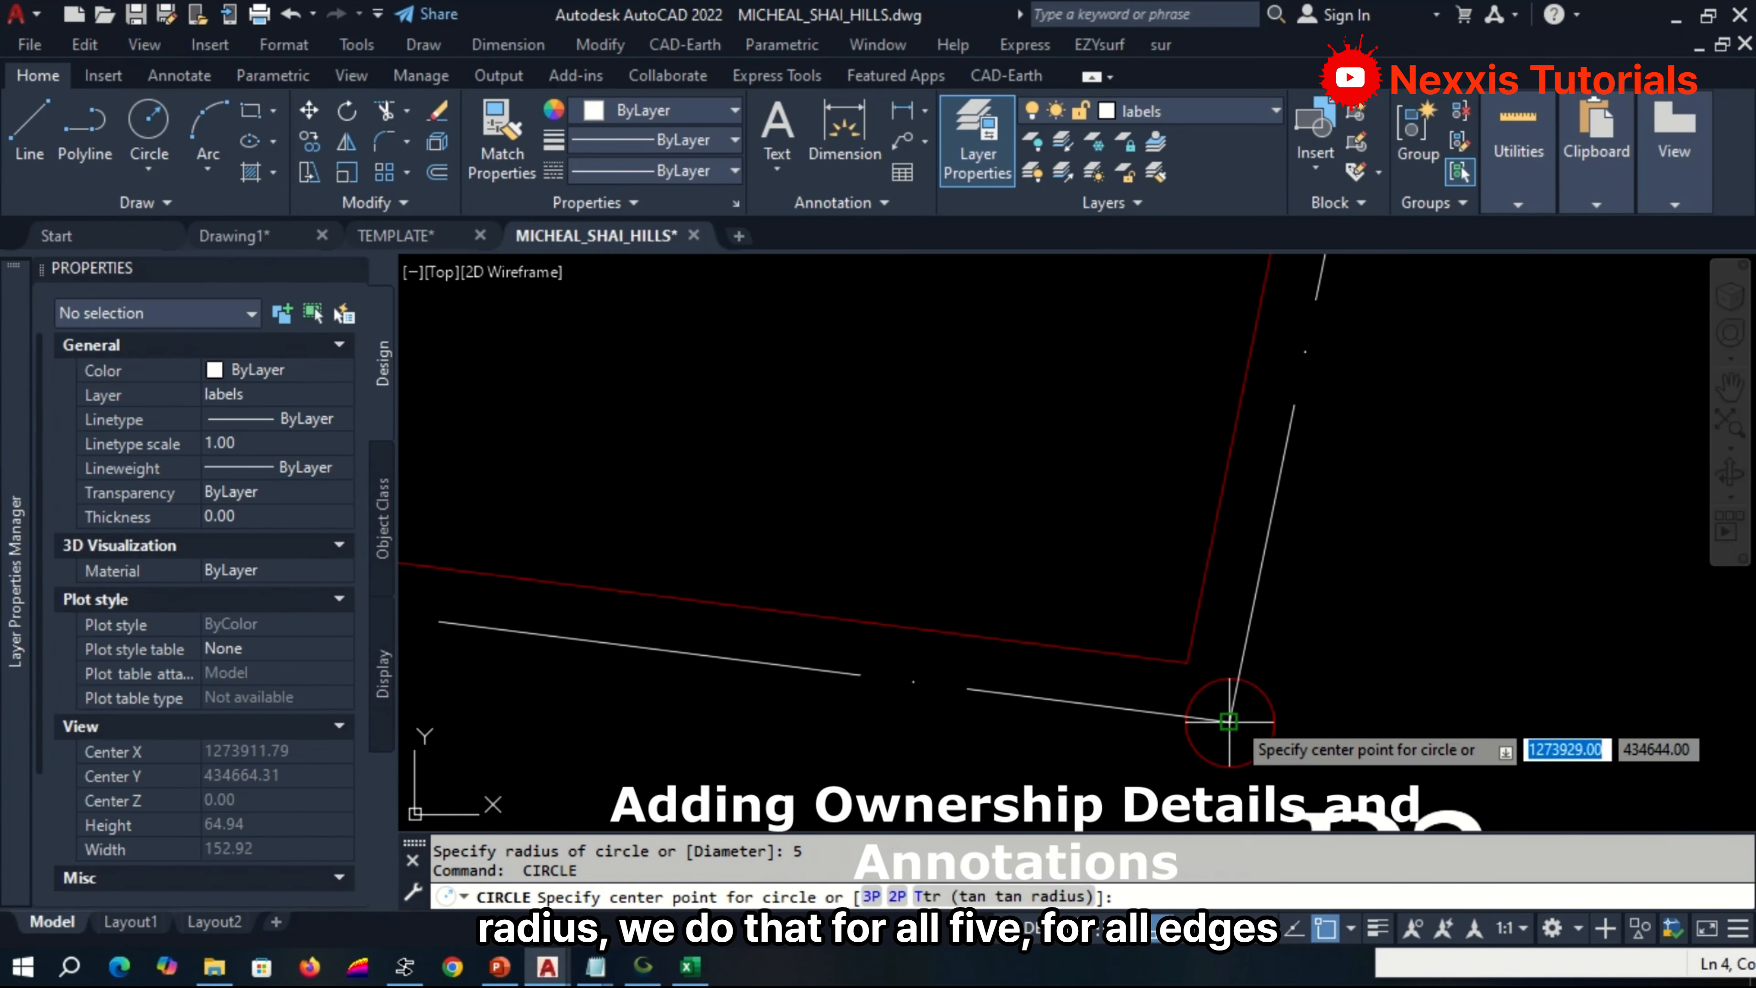
pyautogui.click(1228, 721)
pyautogui.press('Return')
pyautogui.scroll(-6, 1244, 664)
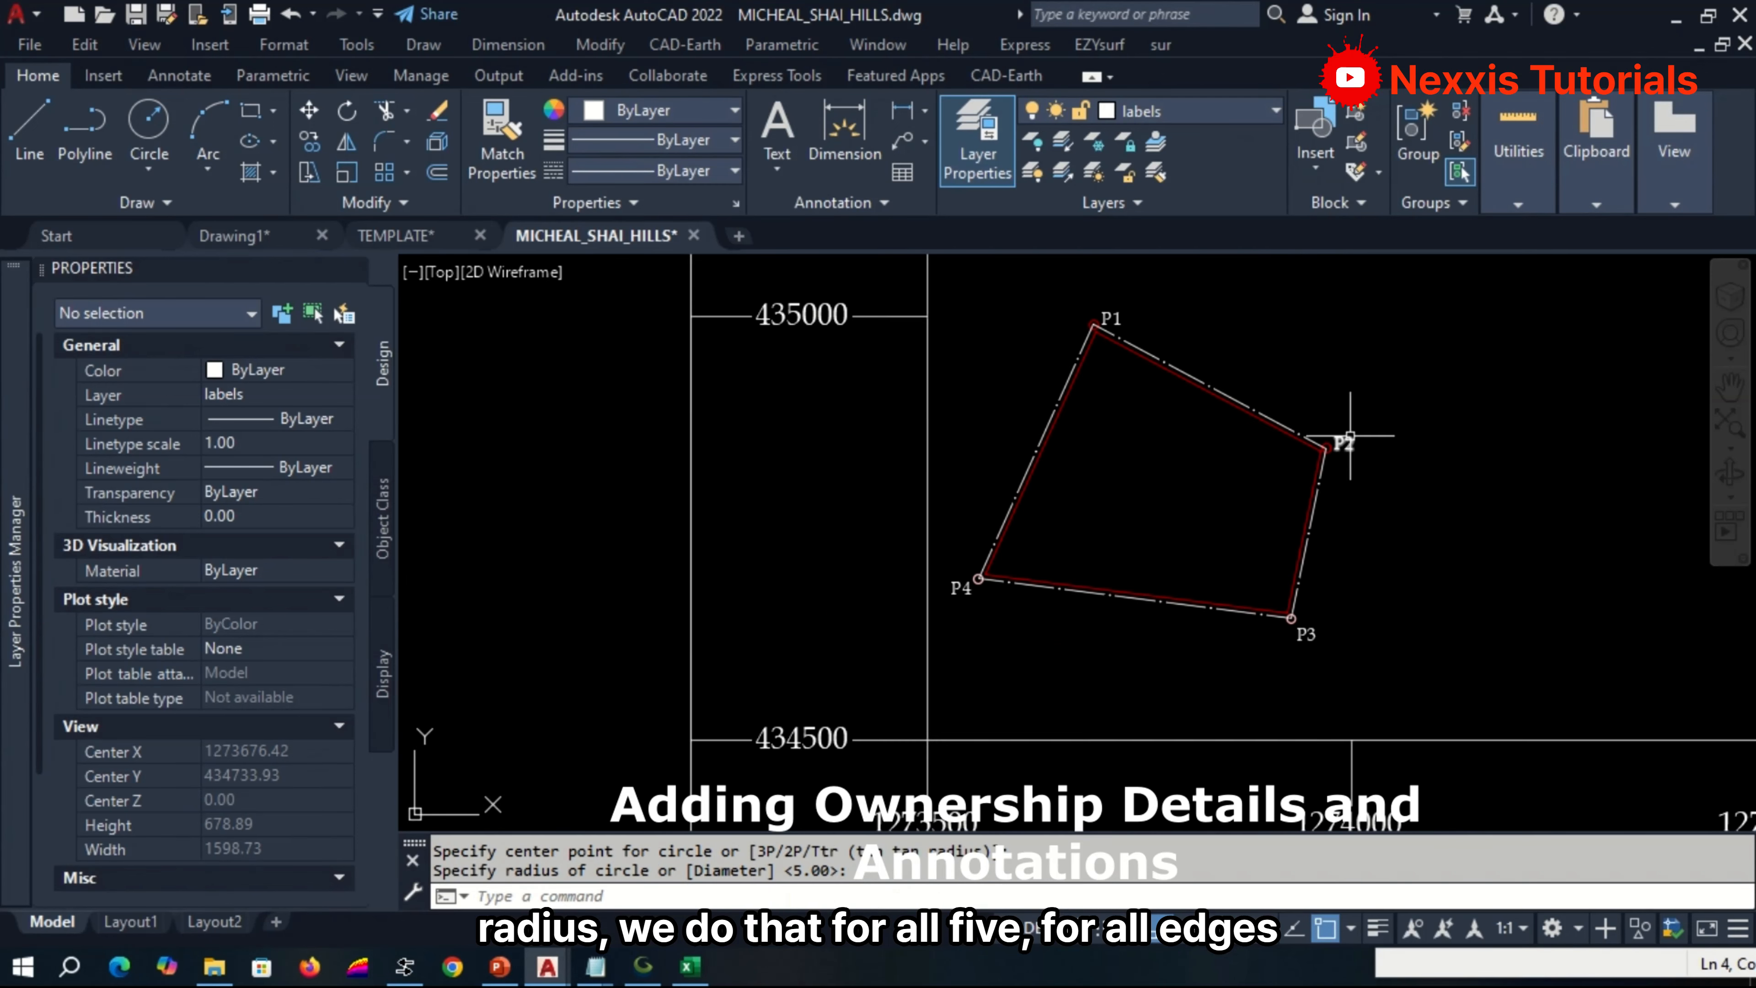
pyautogui.scroll(7, 1349, 436)
pyautogui.press('Return')
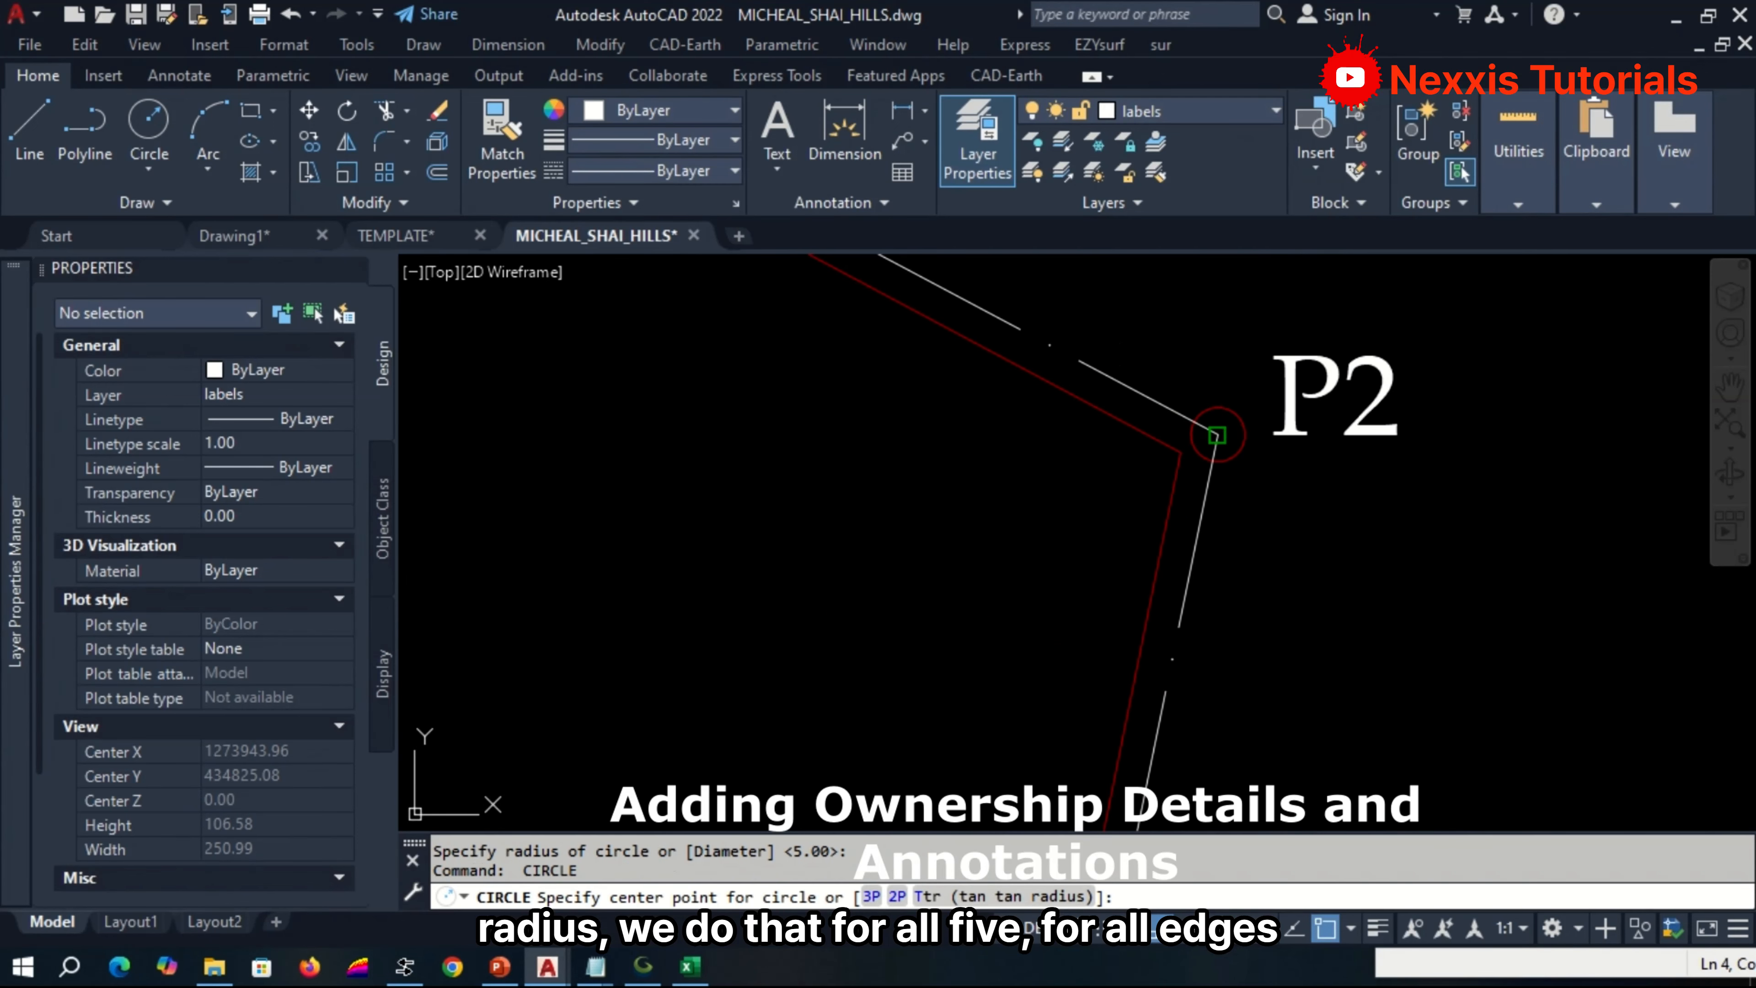
pyautogui.click(1217, 435)
pyautogui.press('Return')
# Draw a circle of radius 5 centred on boundary corner P1.
pyautogui.scroll(-6, 1293, 595)
pyautogui.scroll(7, 1266, 512)
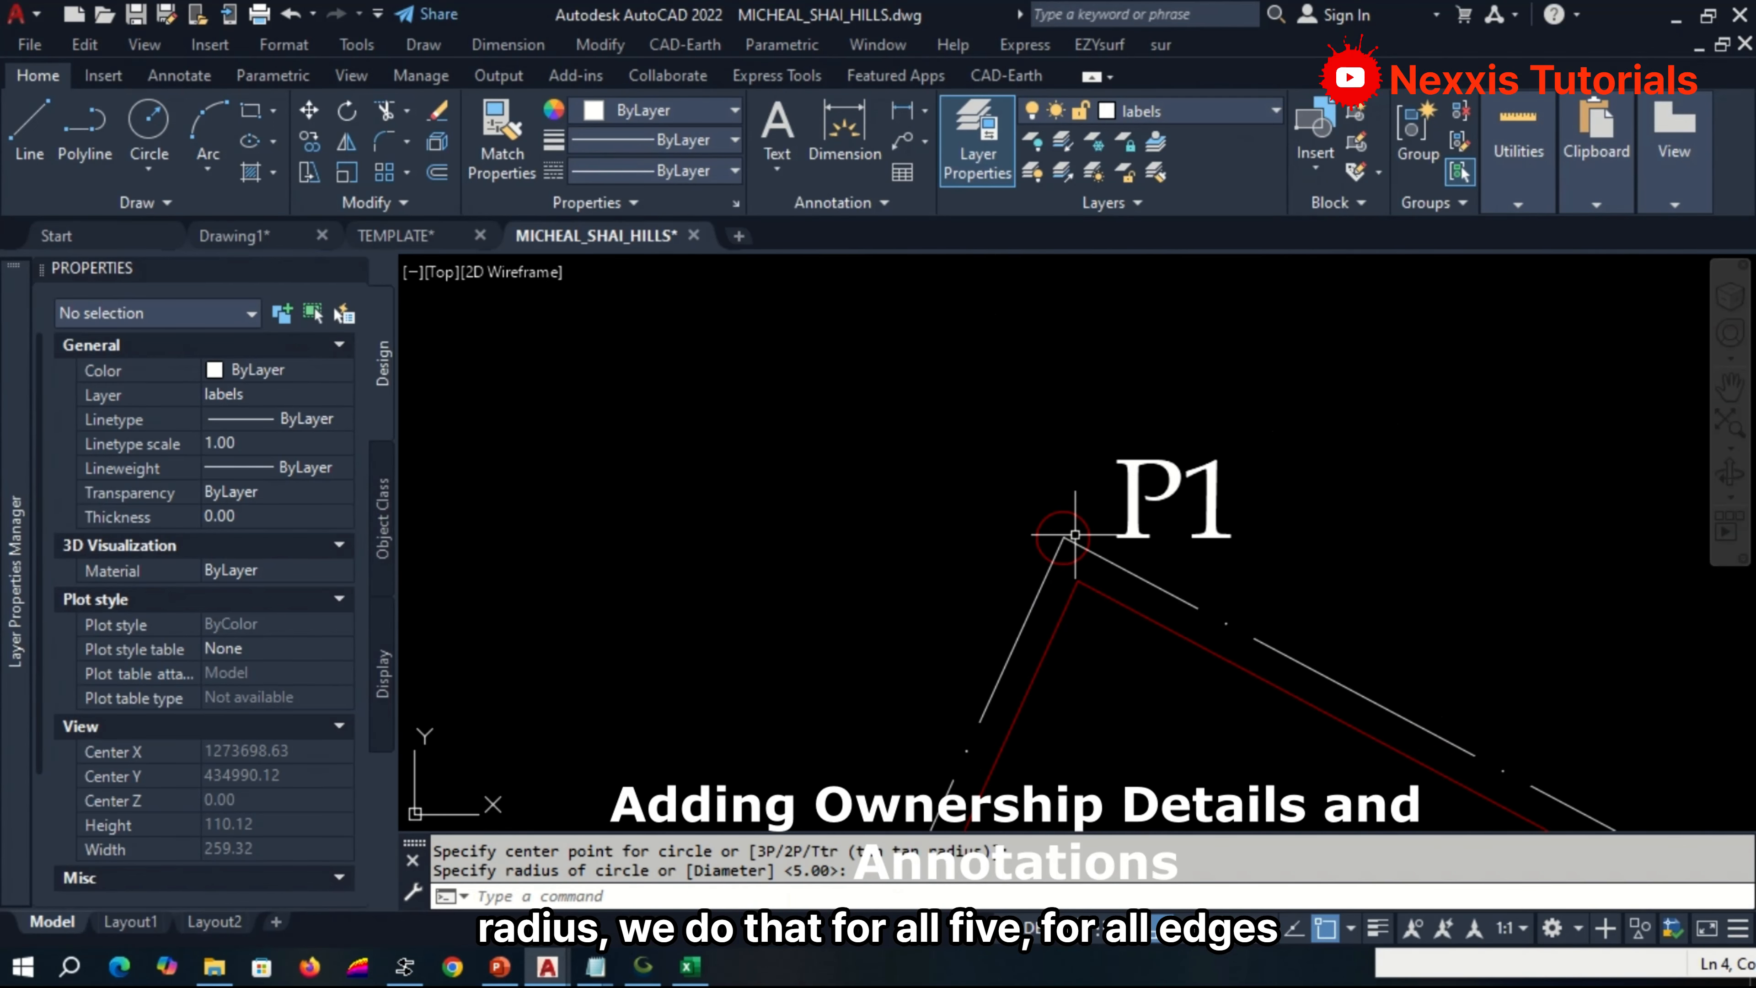
pyautogui.press('Return')
pyautogui.click(1063, 538)
pyautogui.press('Return')
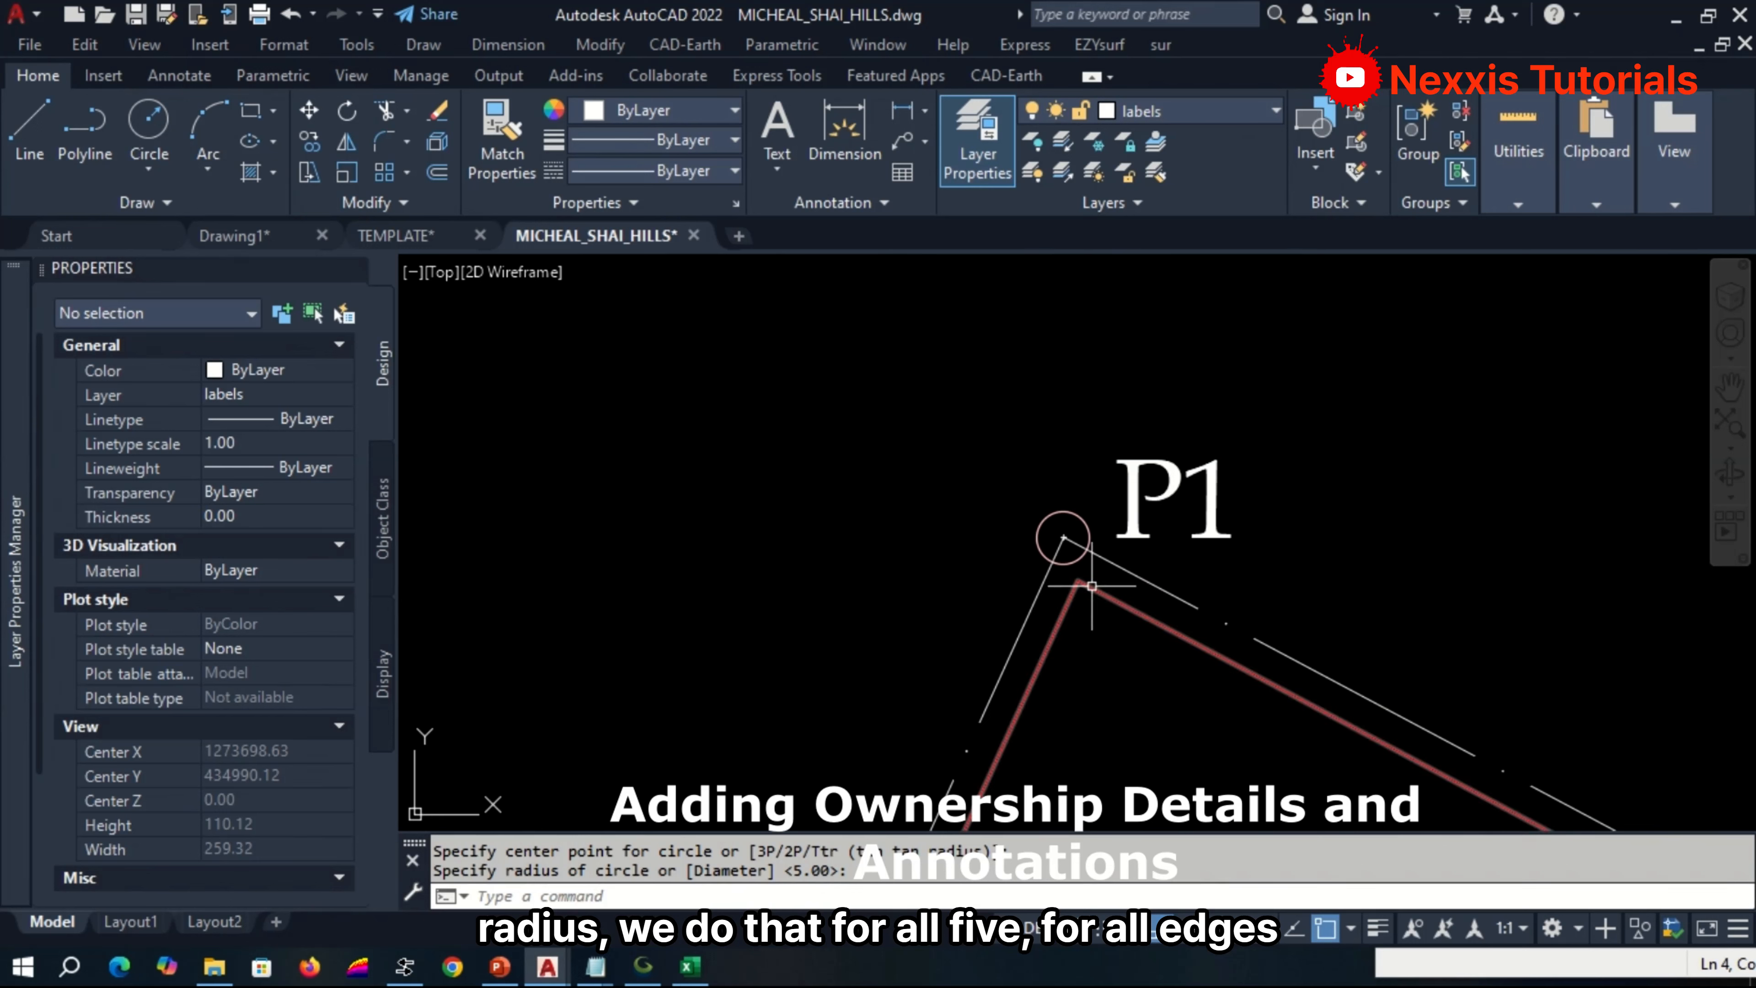
# Trim the two boundary line ends that lie inside the beacon circle at corner P1.
pyautogui.scroll(4, 1085, 549)
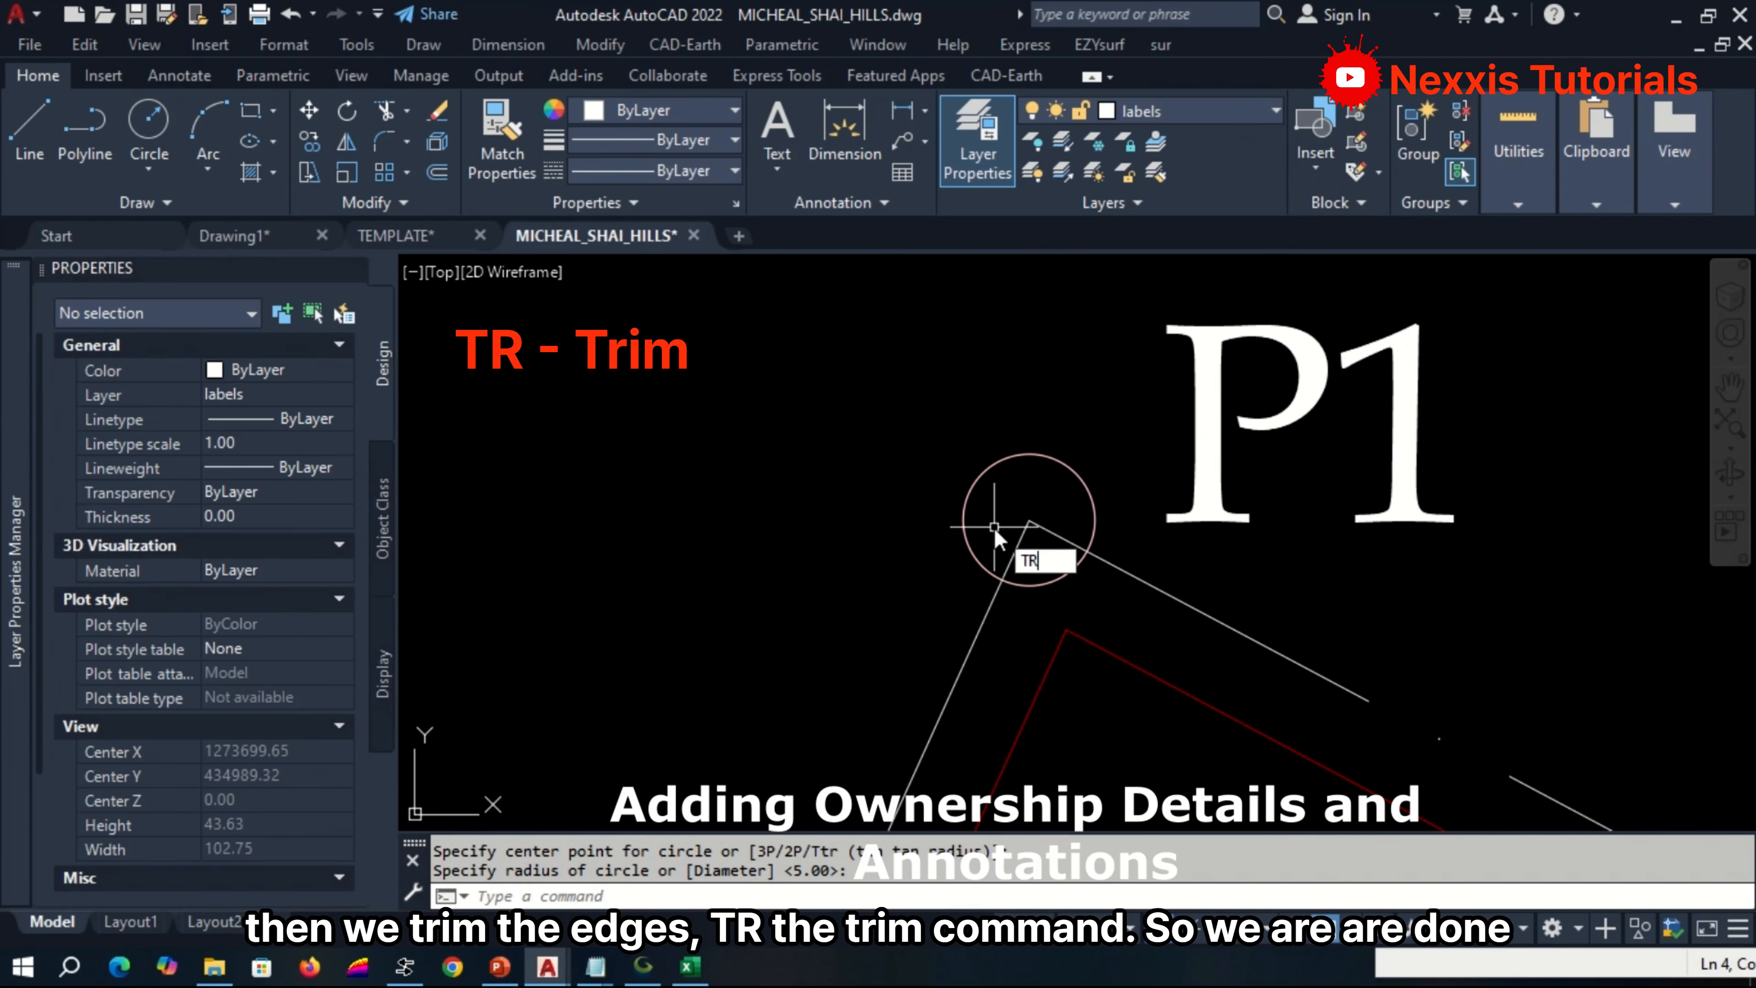
pyautogui.click(1075, 586)
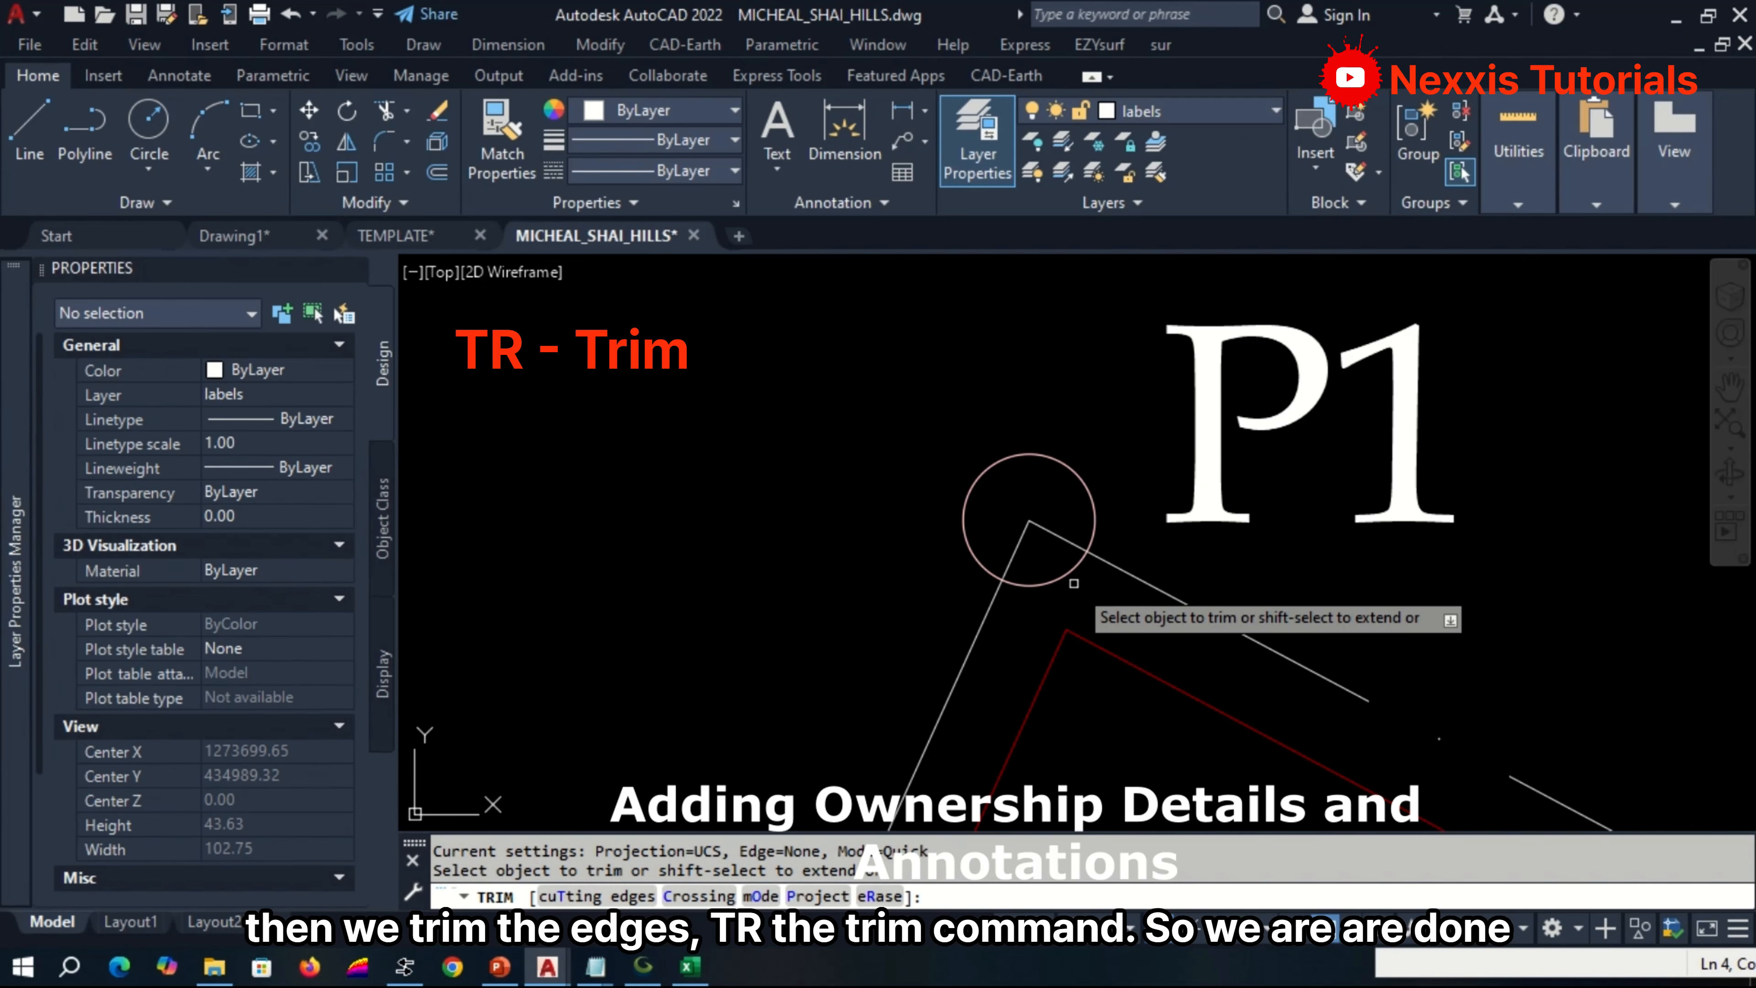
pyautogui.click(1045, 552)
pyautogui.click(1057, 516)
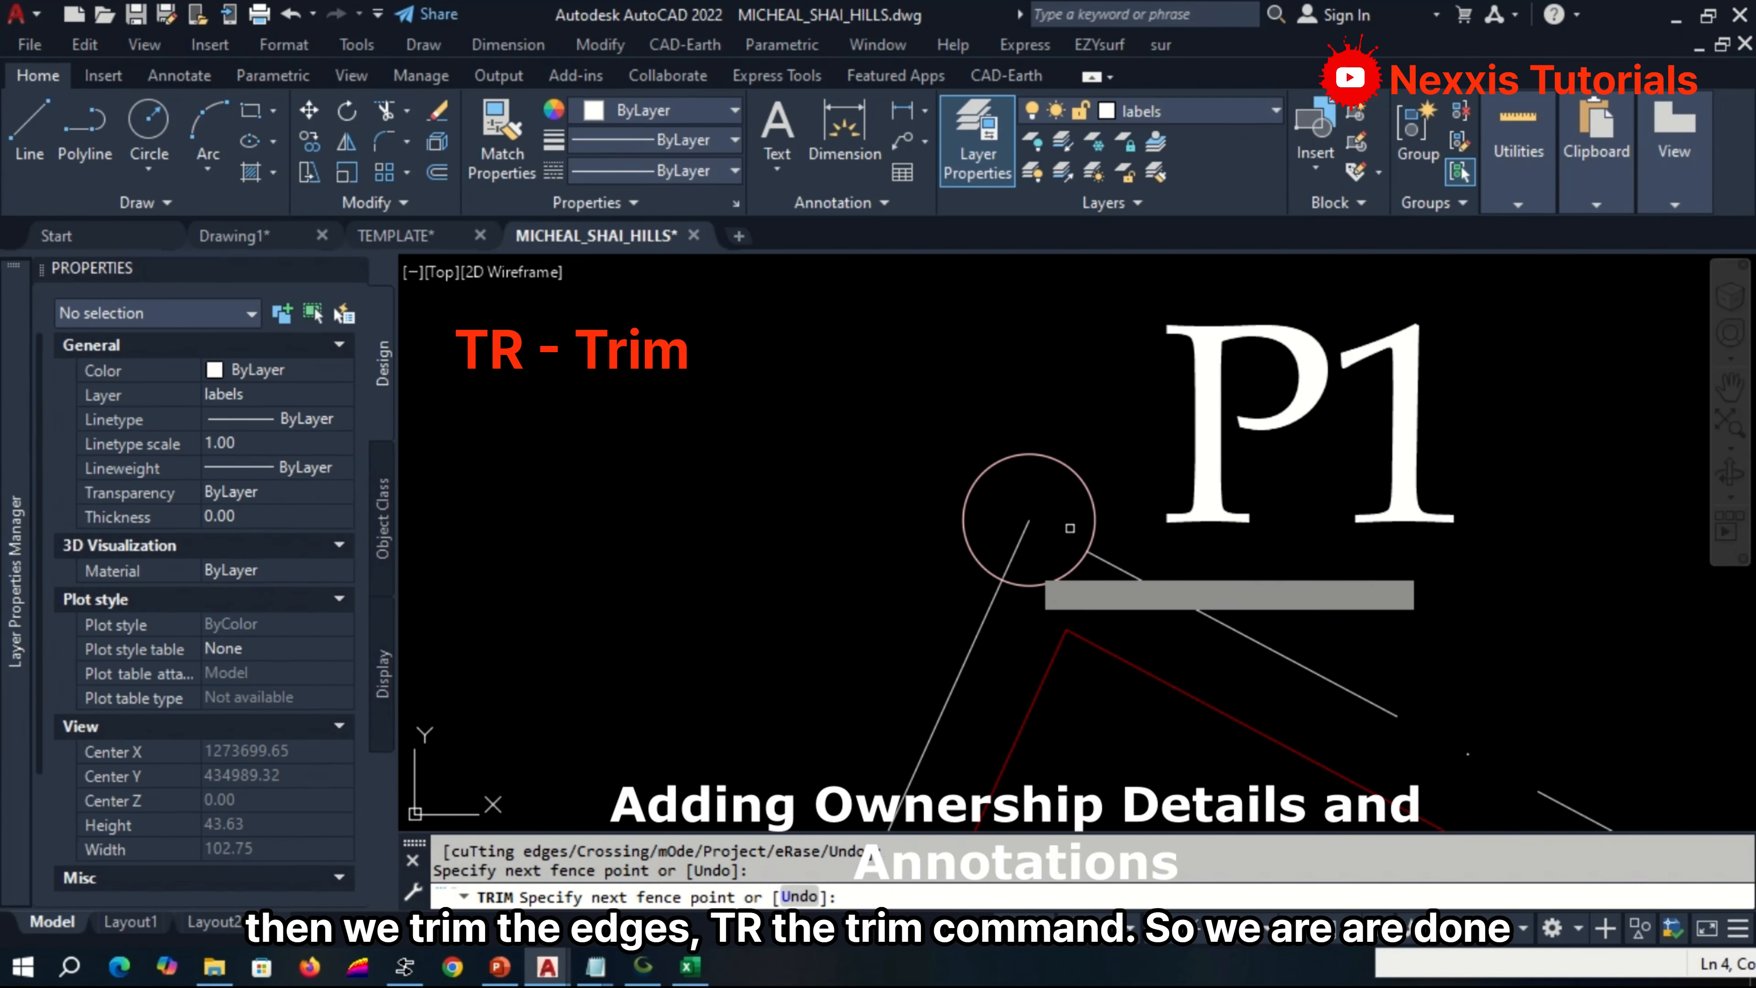
pyautogui.click(1017, 565)
pyautogui.click(1009, 539)
# Trim the boundary line ends inside the beacon circles at corners P2 and P3.
pyautogui.scroll(-12, 995, 497)
pyautogui.scroll(12, 1208, 612)
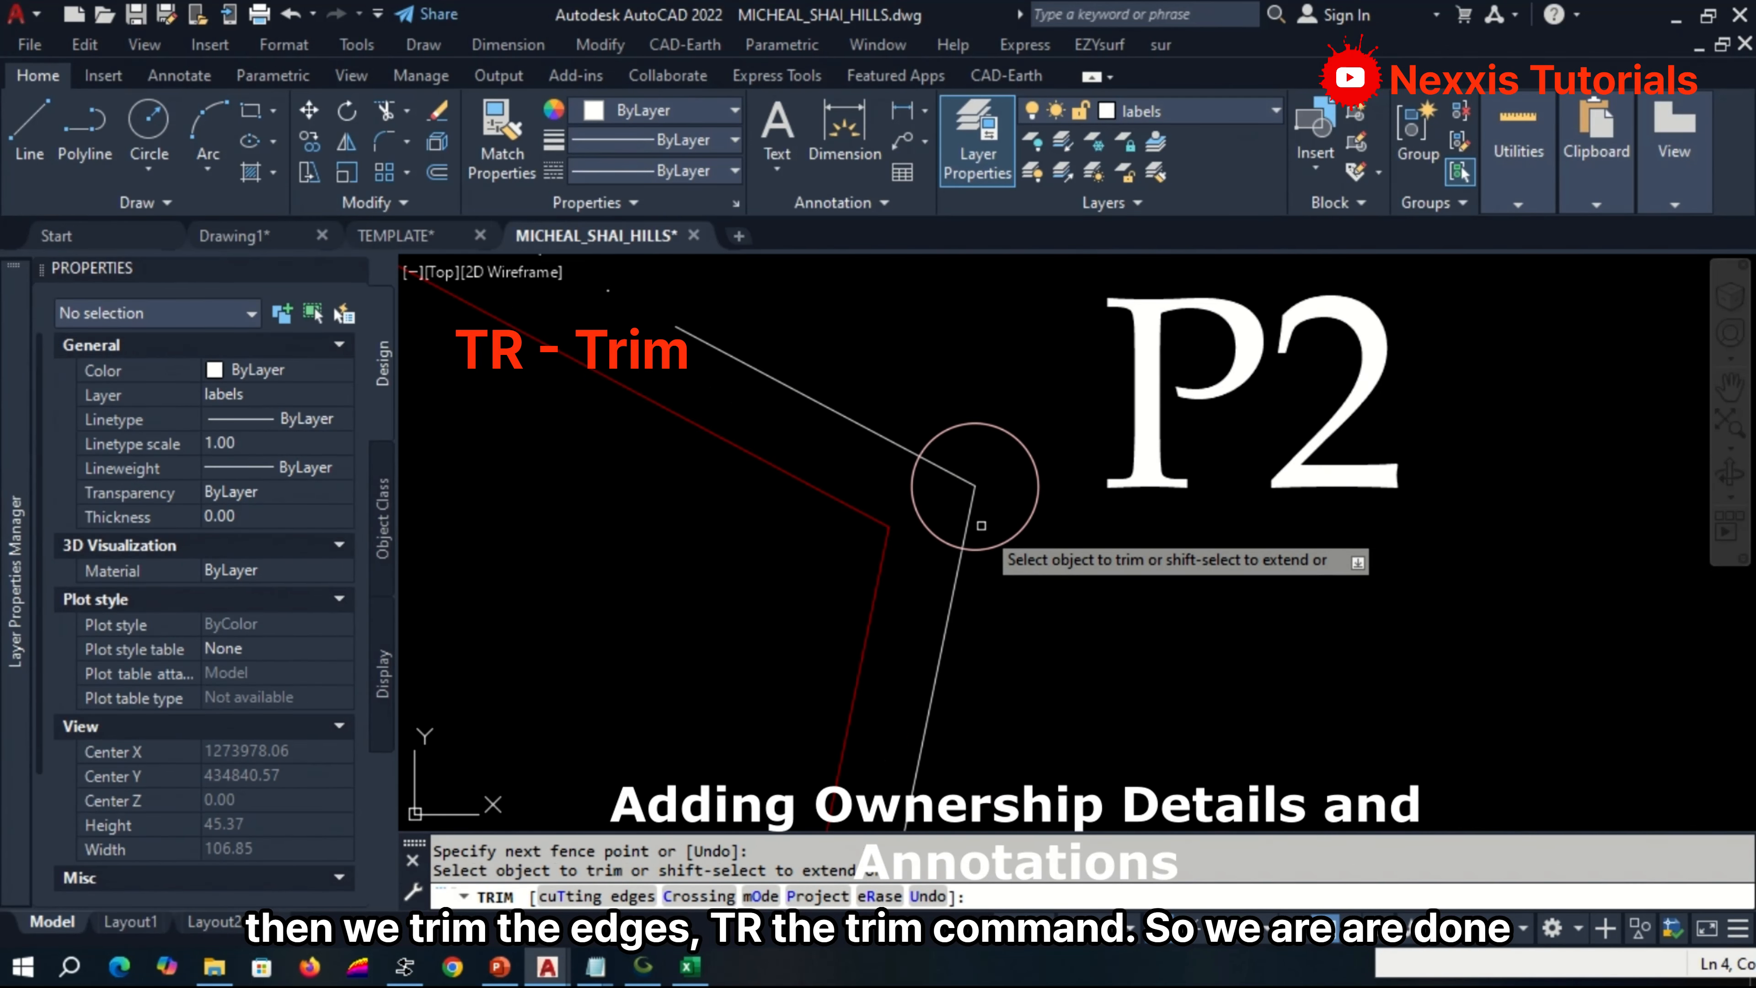
pyautogui.click(980, 523)
pyautogui.click(970, 467)
pyautogui.scroll(-14, 981, 458)
pyautogui.scroll(14, 955, 583)
pyautogui.click(1054, 345)
pyautogui.click(1037, 339)
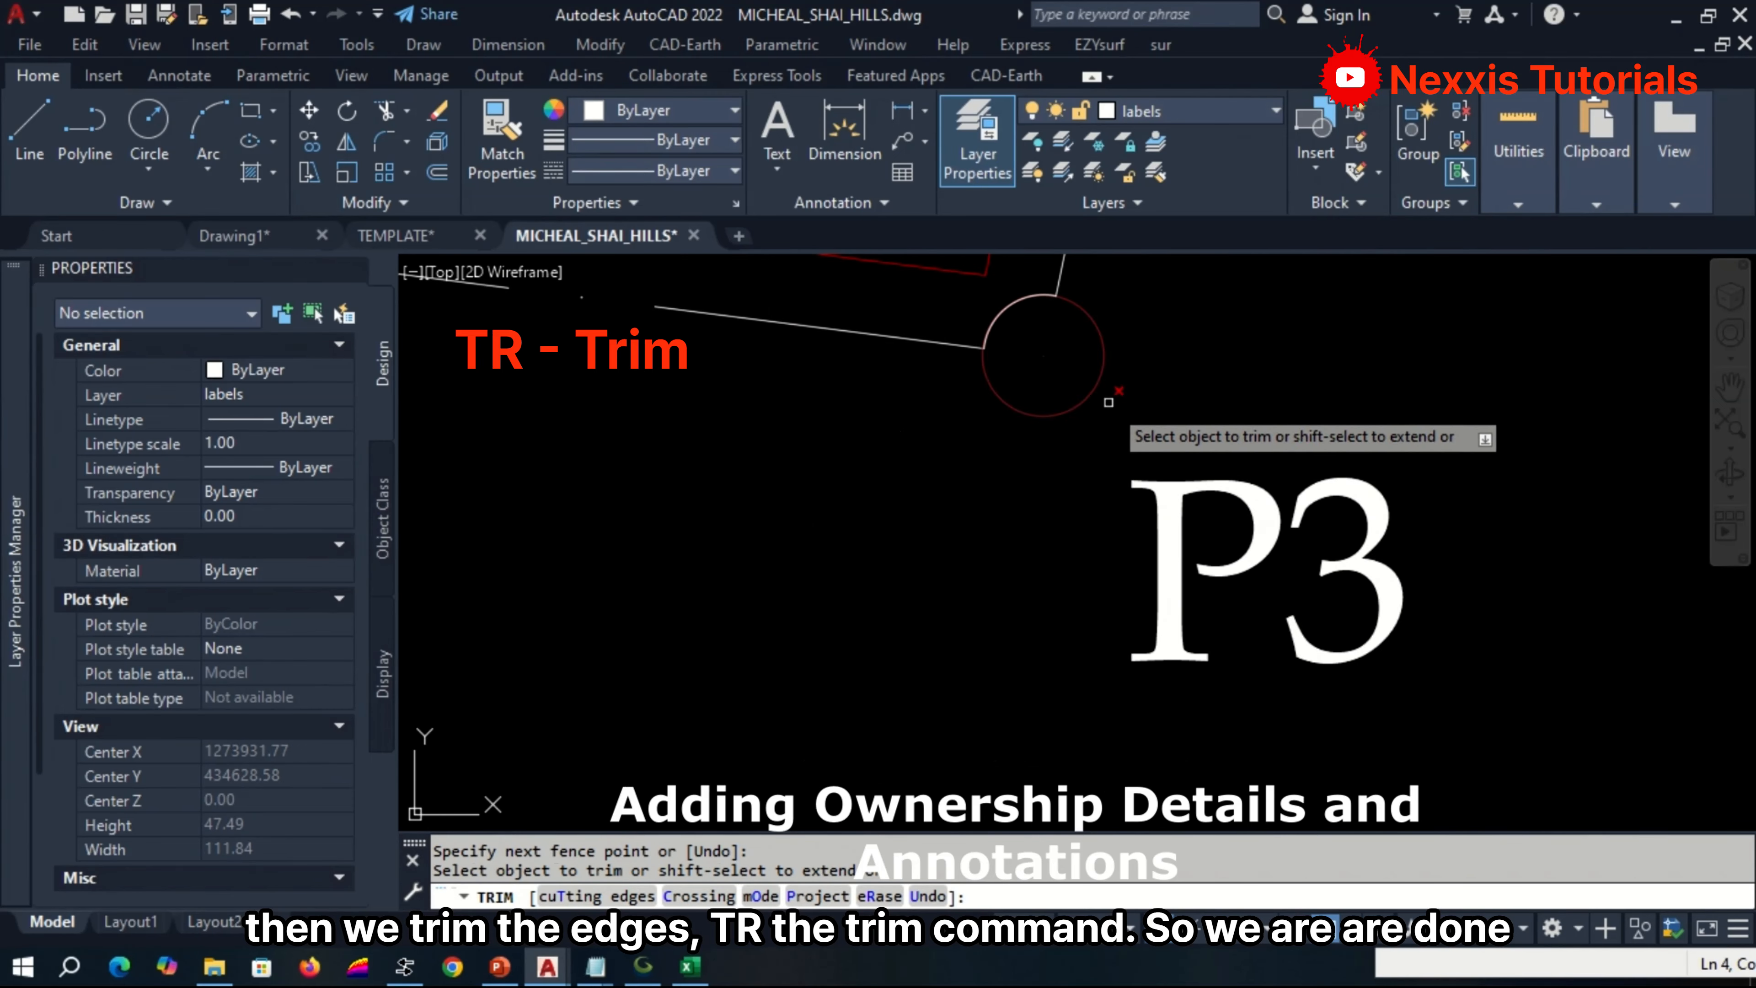
# Trim the boundary line ends inside the beacon circle at corner P4 and end the Trim command.
pyautogui.scroll(-12, 1138, 538)
pyautogui.scroll(10, 693, 446)
pyautogui.scroll(4, 697, 445)
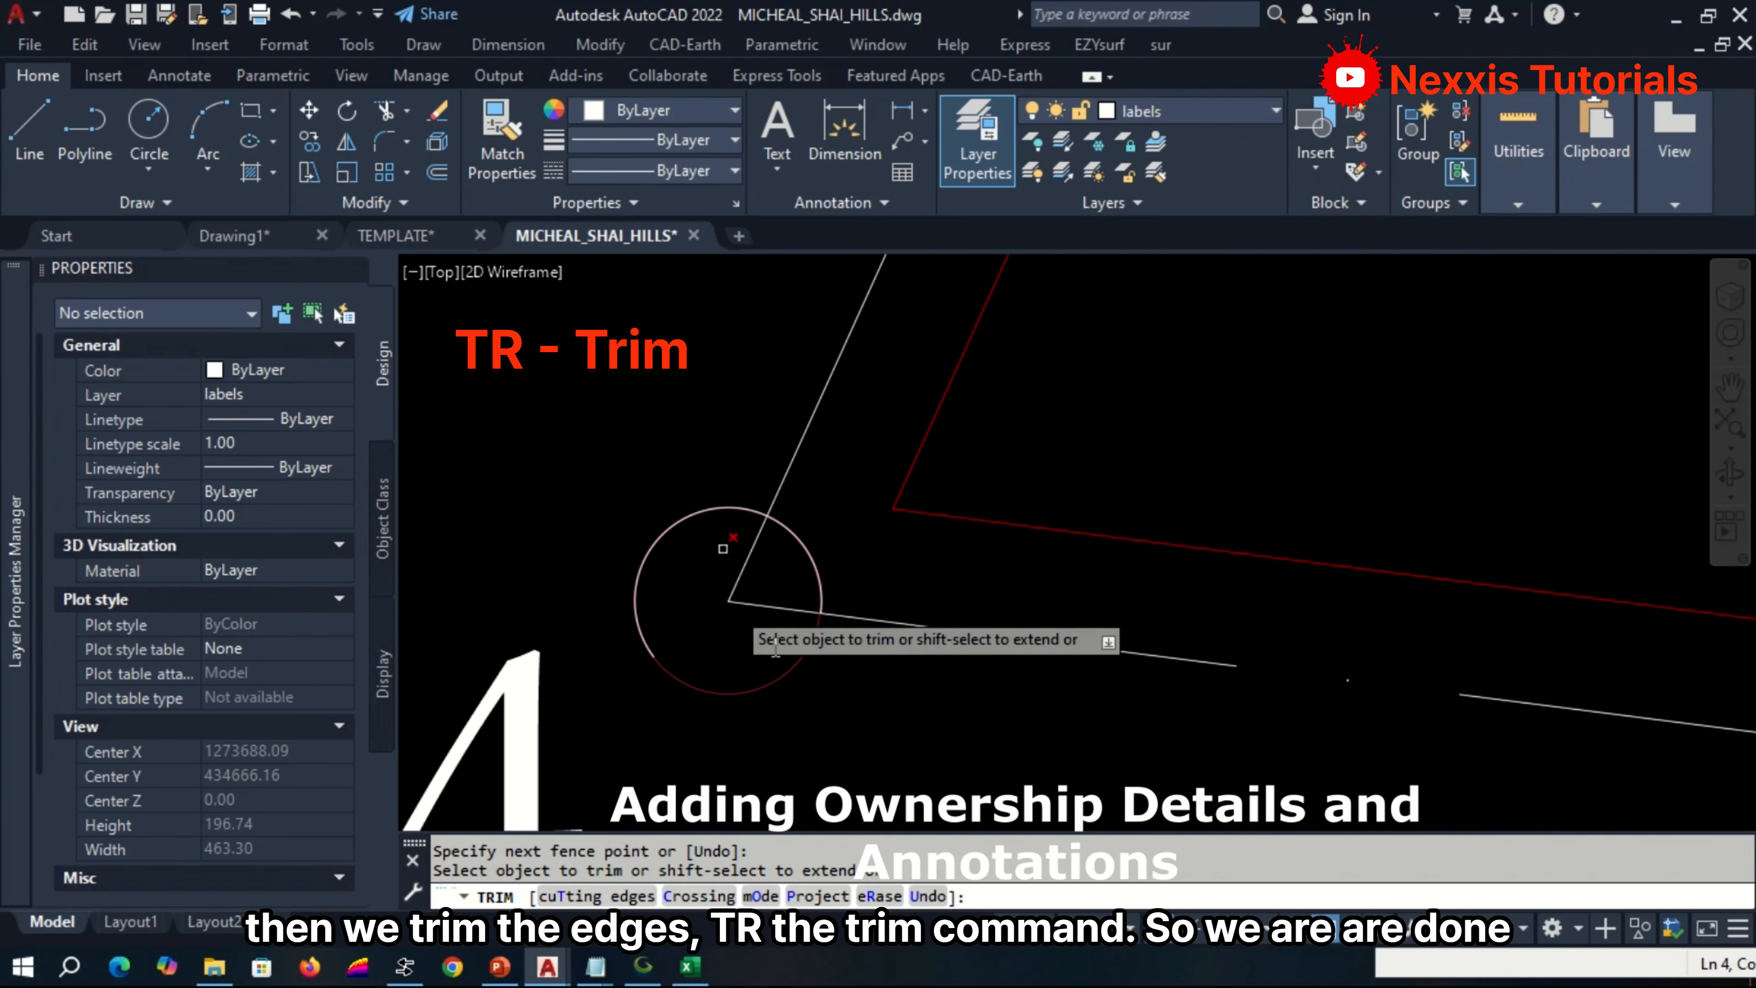
pyautogui.click(758, 623)
pyautogui.click(730, 544)
pyautogui.scroll(-15, 730, 574)
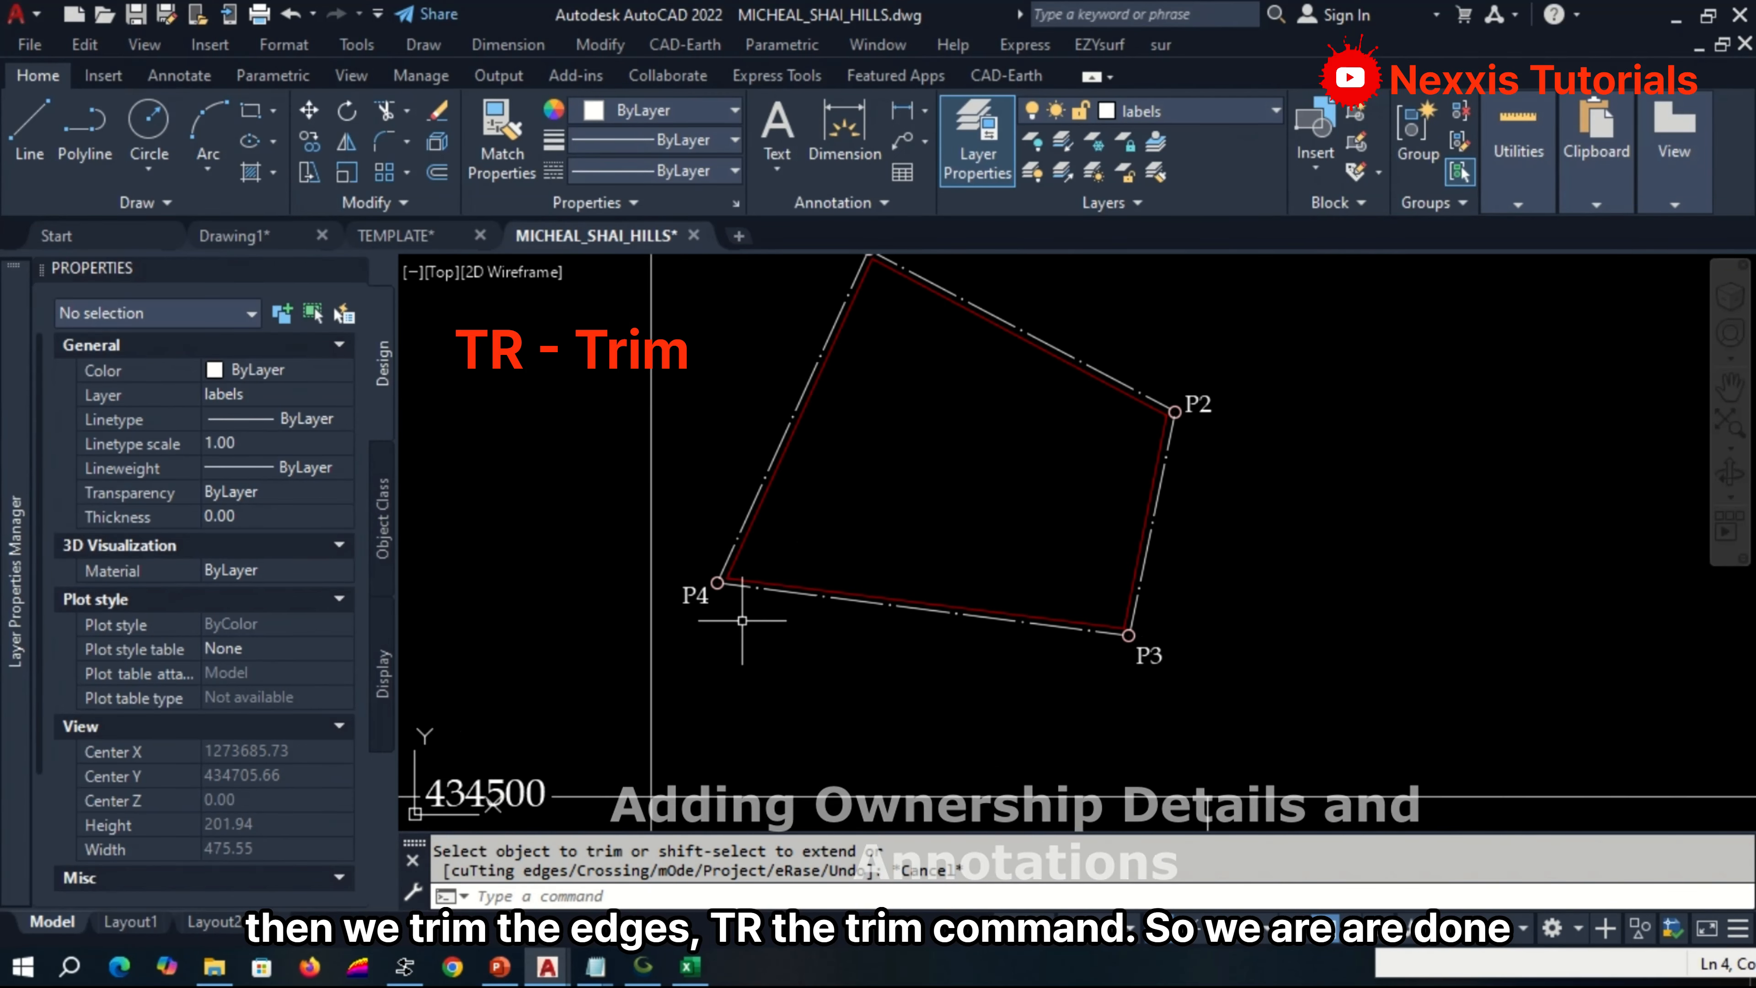
pyautogui.press('Escape')
# Check the plan's scale text, then set up a plot with the Nitro PDF Creator printer and A4 paper.
pyautogui.scroll(8, 944, 437)
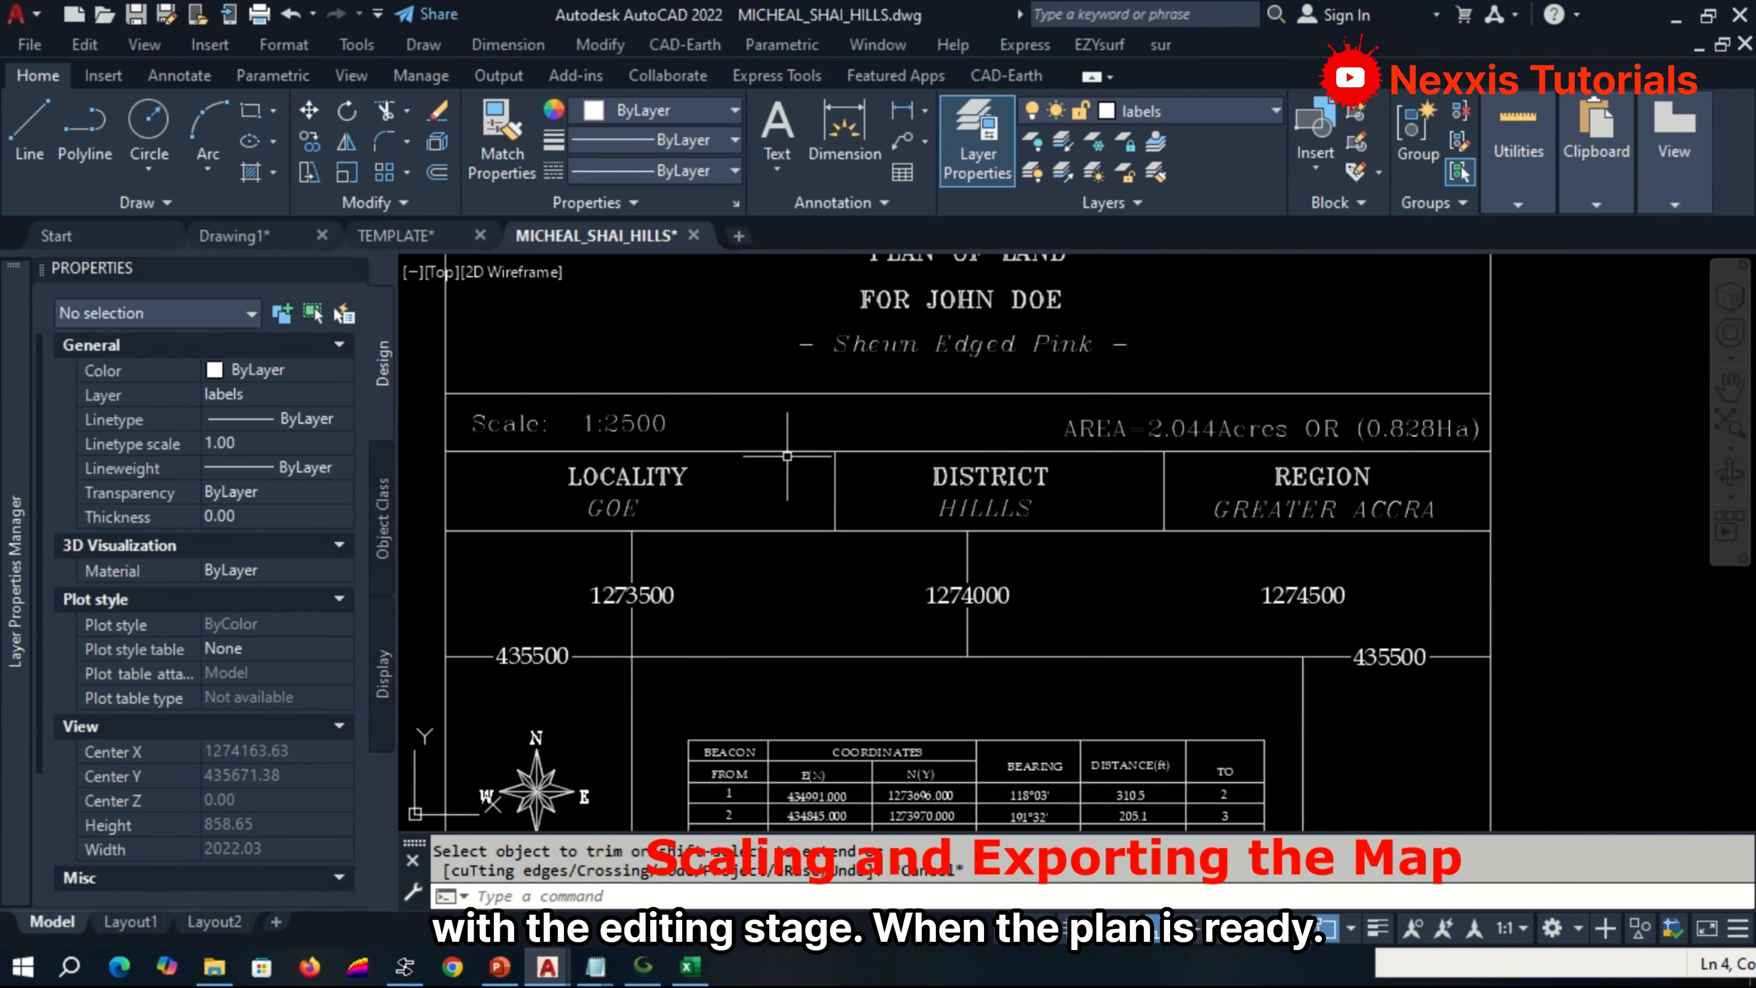
pyautogui.scroll(4, 485, 416)
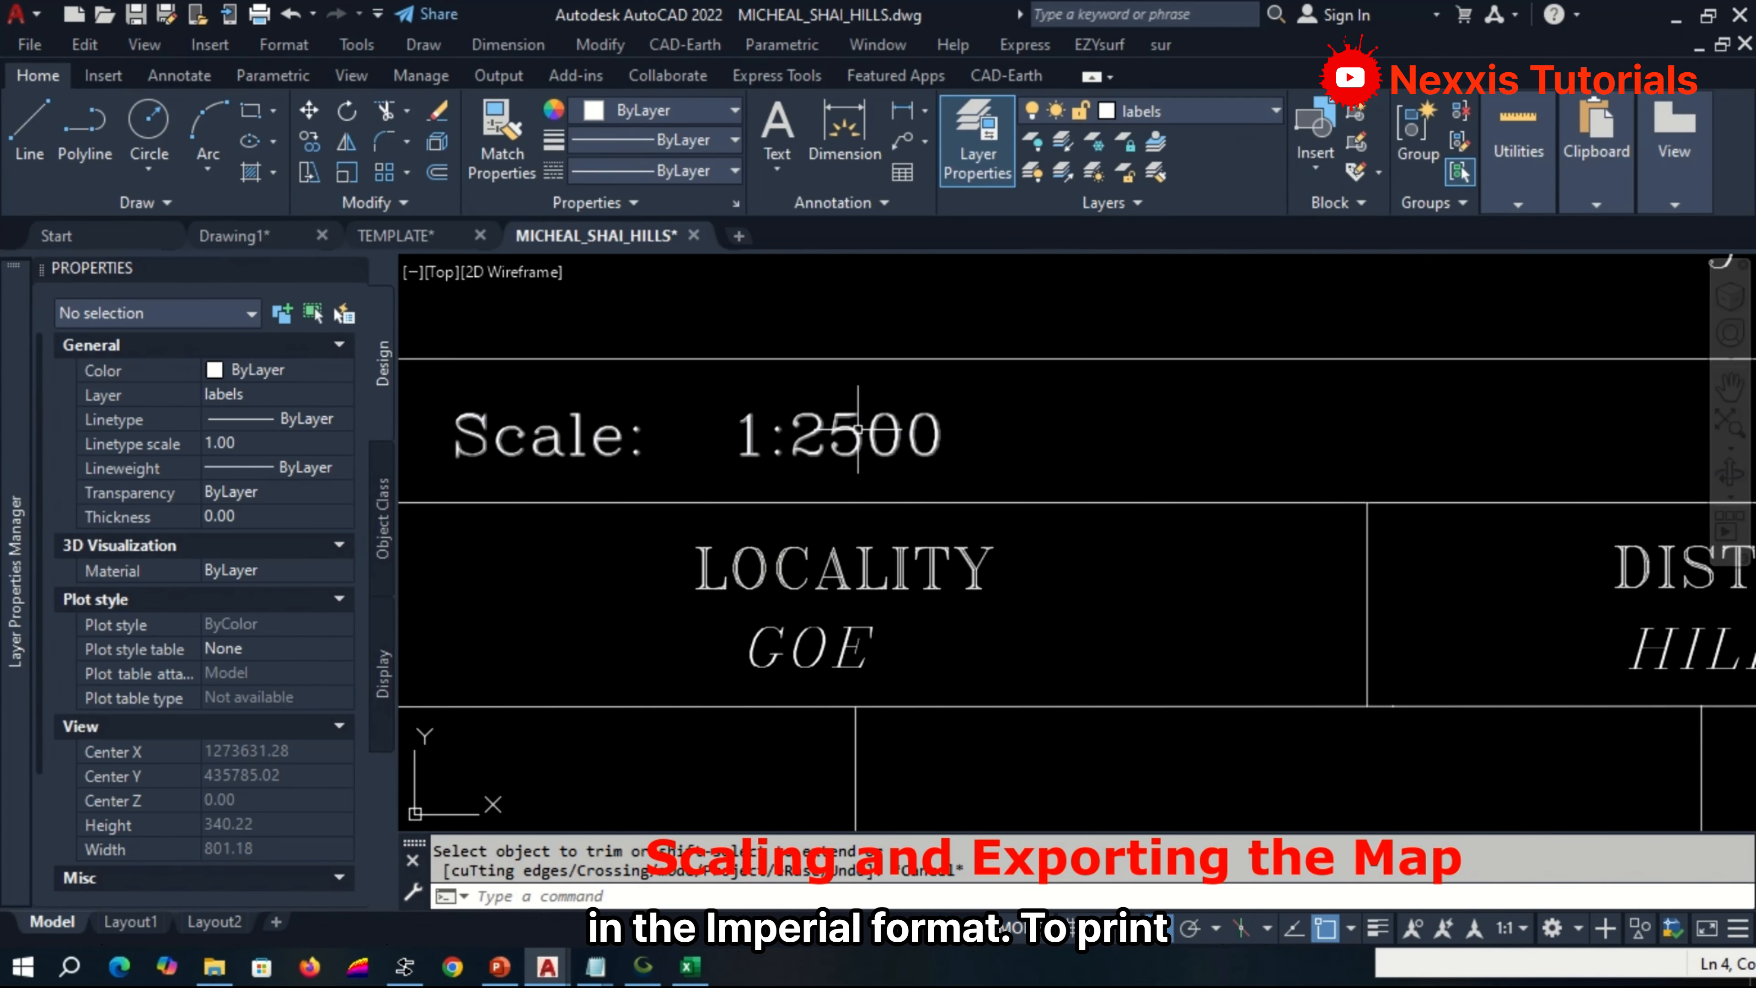
pyautogui.scroll(-4, 861, 429)
pyautogui.scroll(2, 933, 623)
pyautogui.scroll(-5, 933, 622)
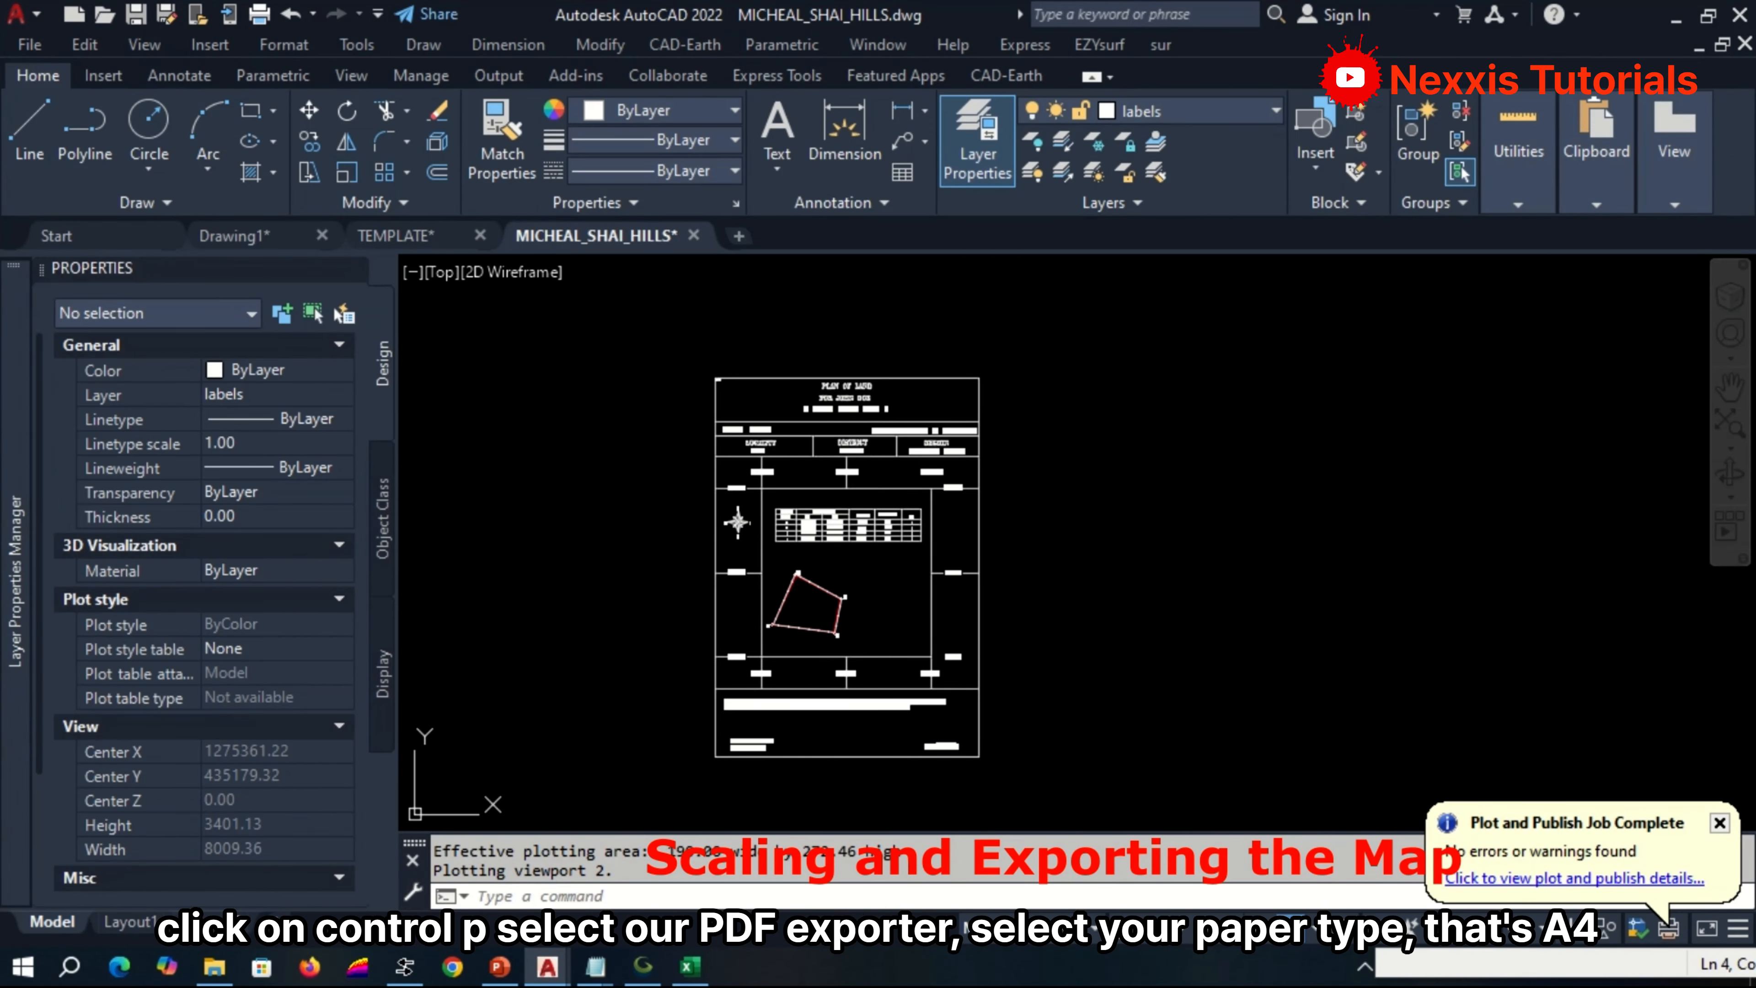
pyautogui.hotkey('ctrl', 'p')
pyautogui.click(679, 293)
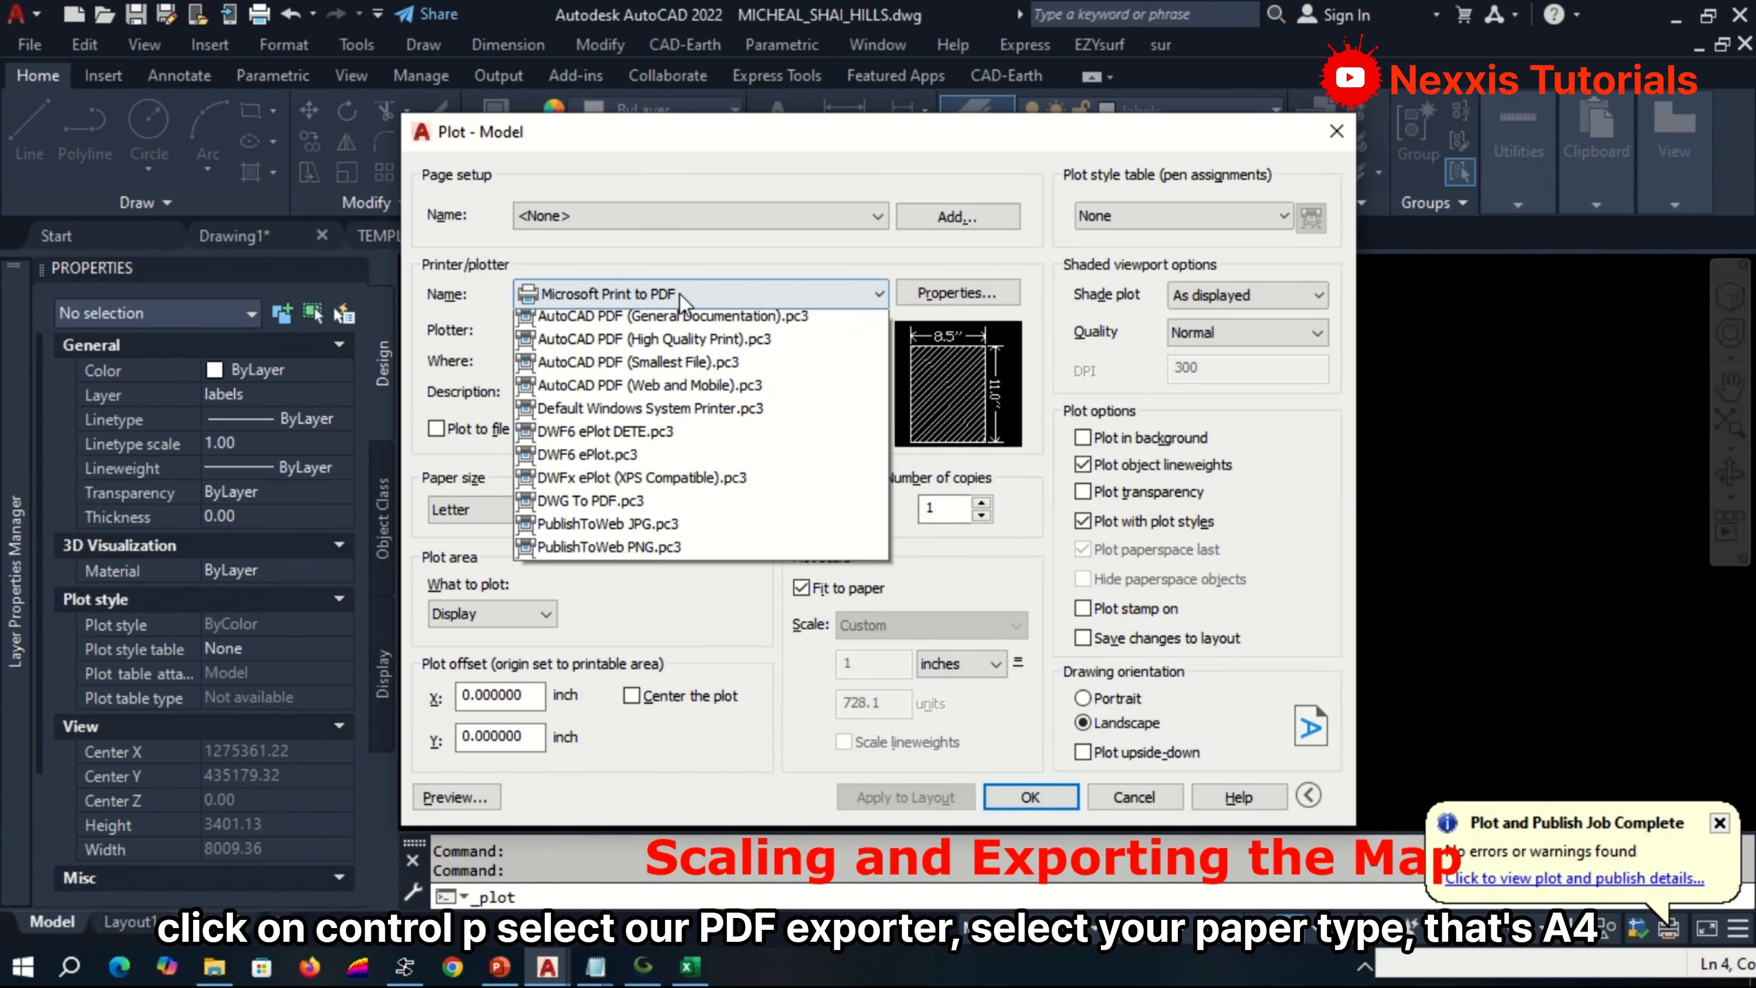
pyautogui.click(672, 385)
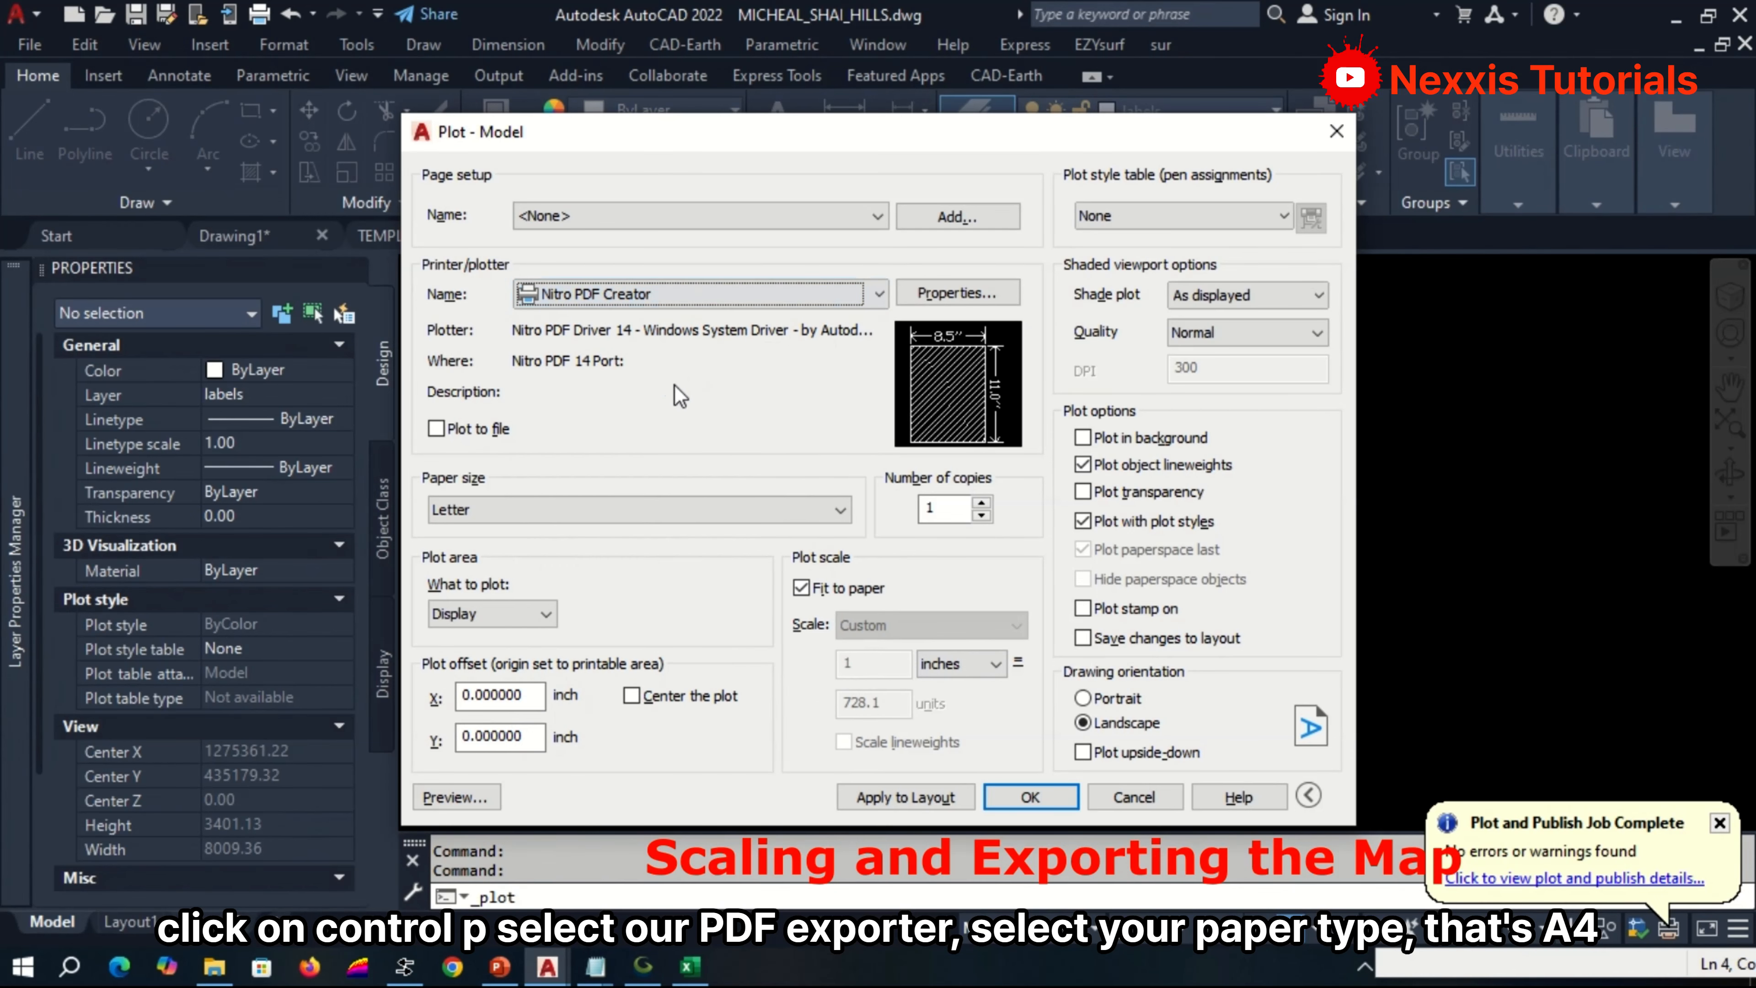
pyautogui.click(650, 510)
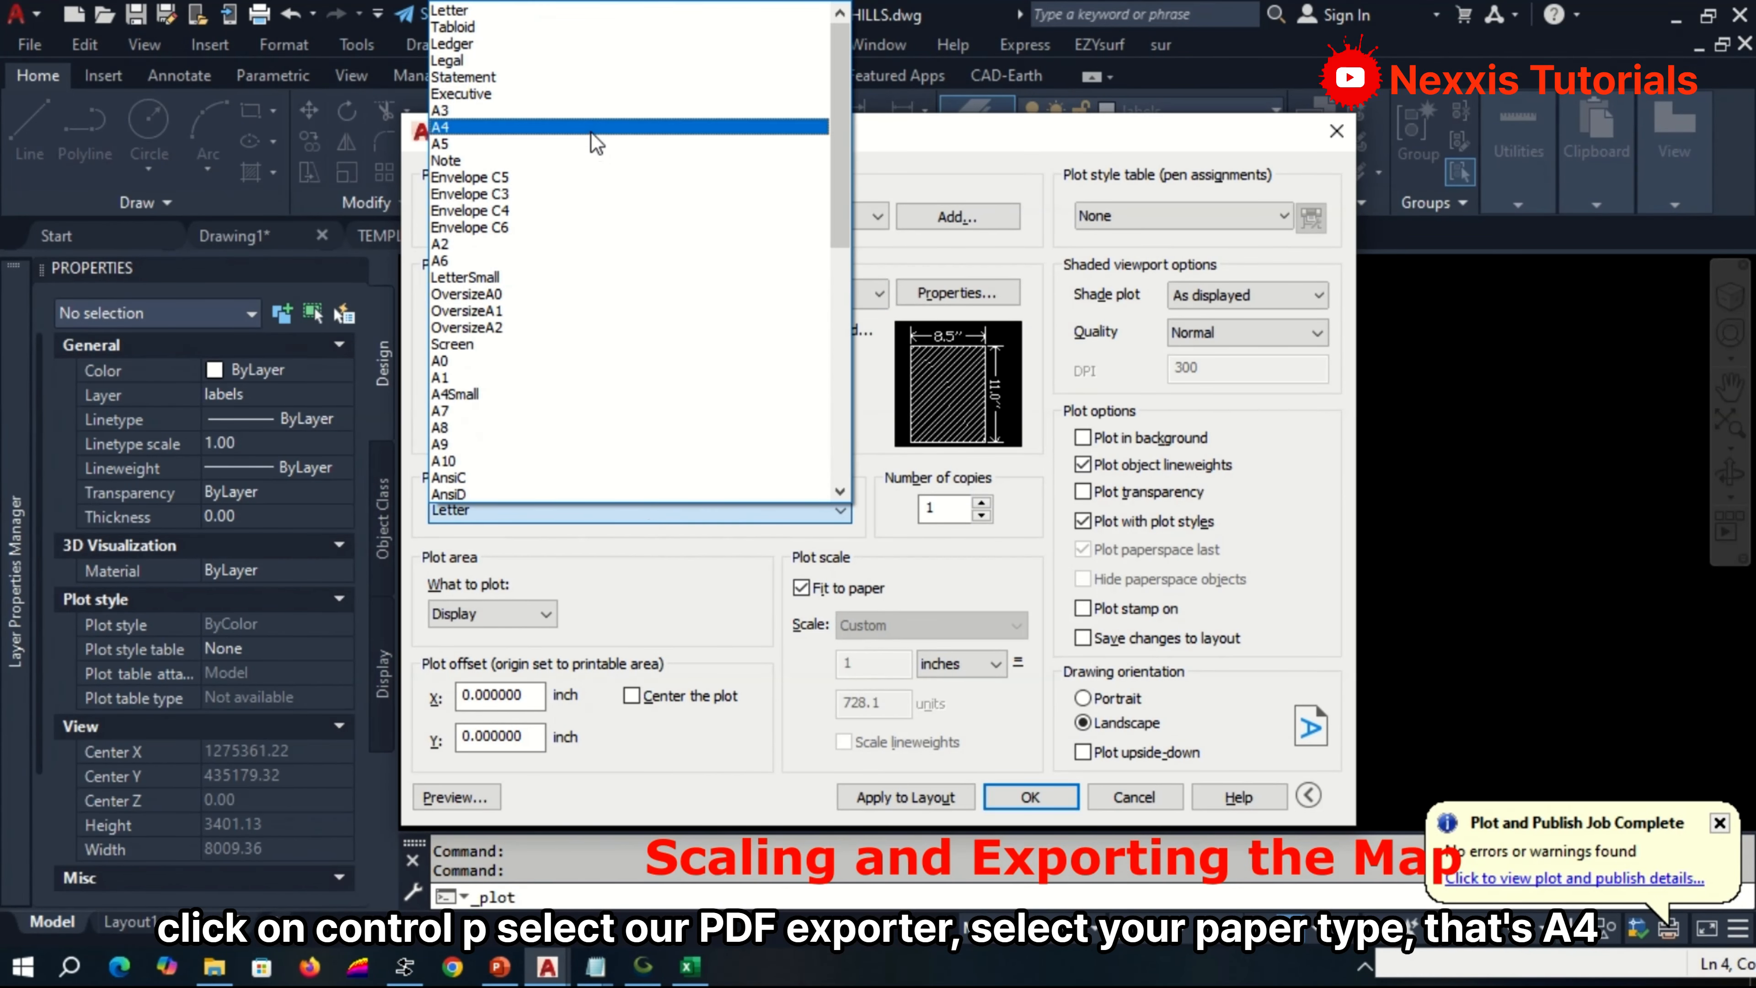
pyautogui.click(590, 128)
# Define the plot area as a window from the template frame's lower-left to upper-right corner and centre the plot.
pyautogui.click(553, 607)
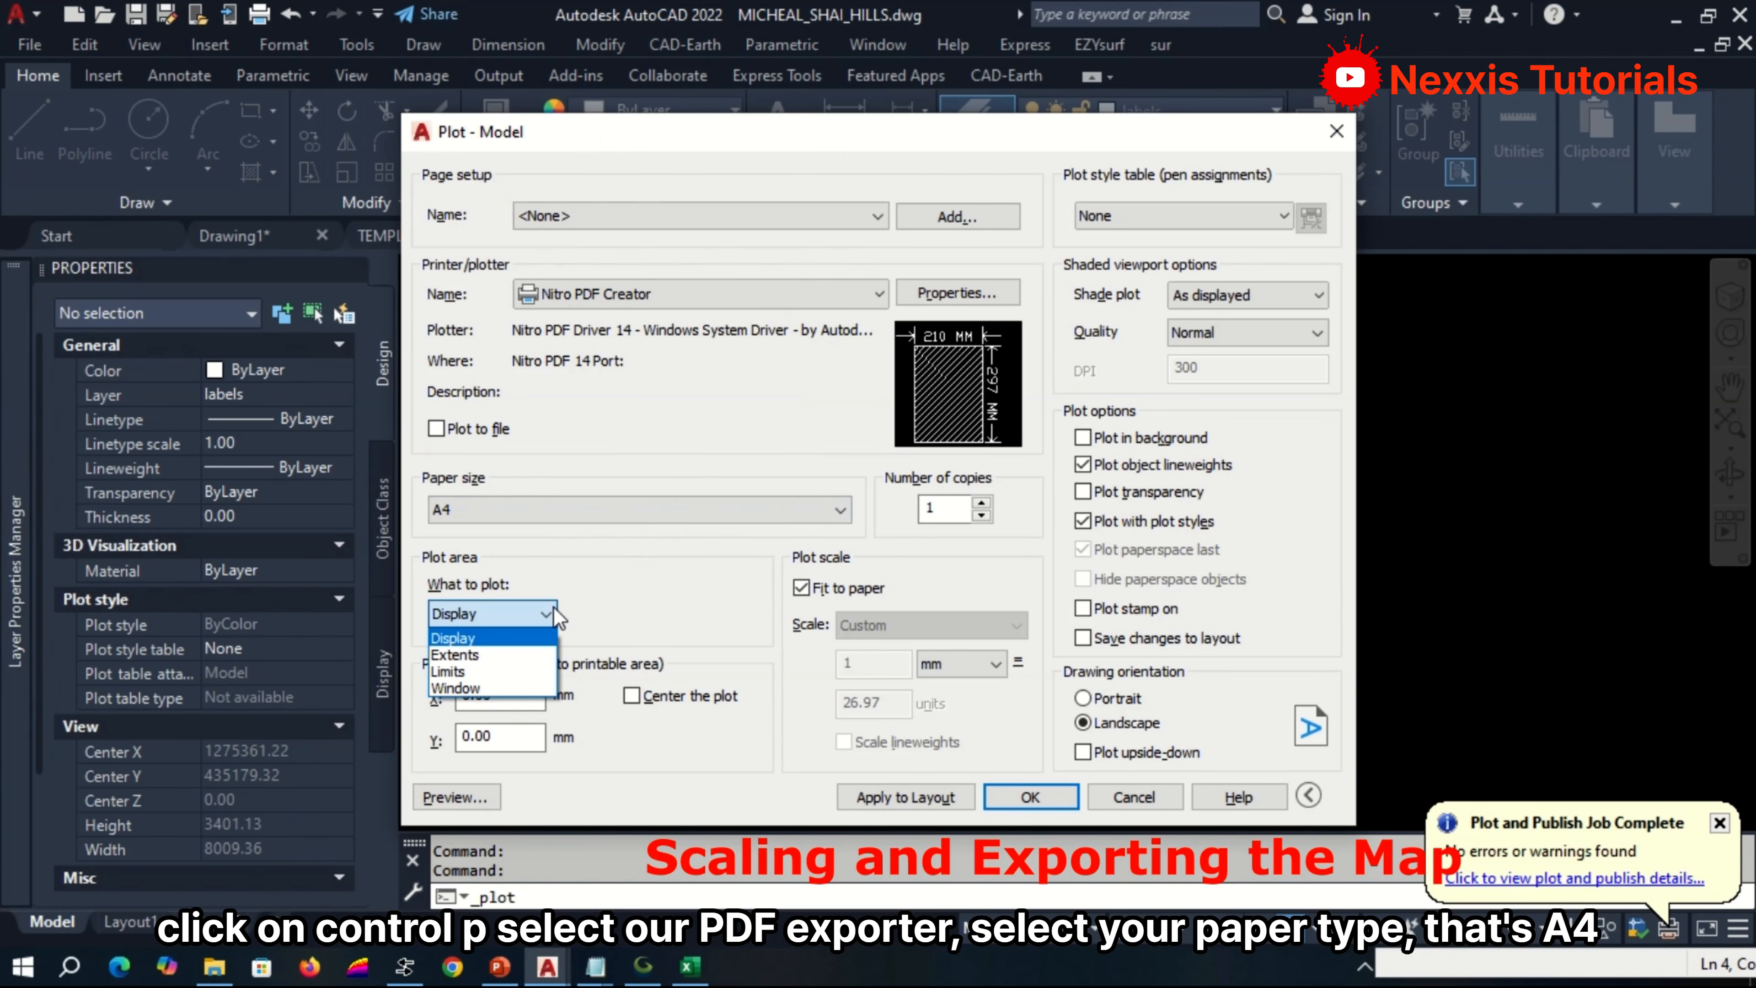
pyautogui.click(525, 687)
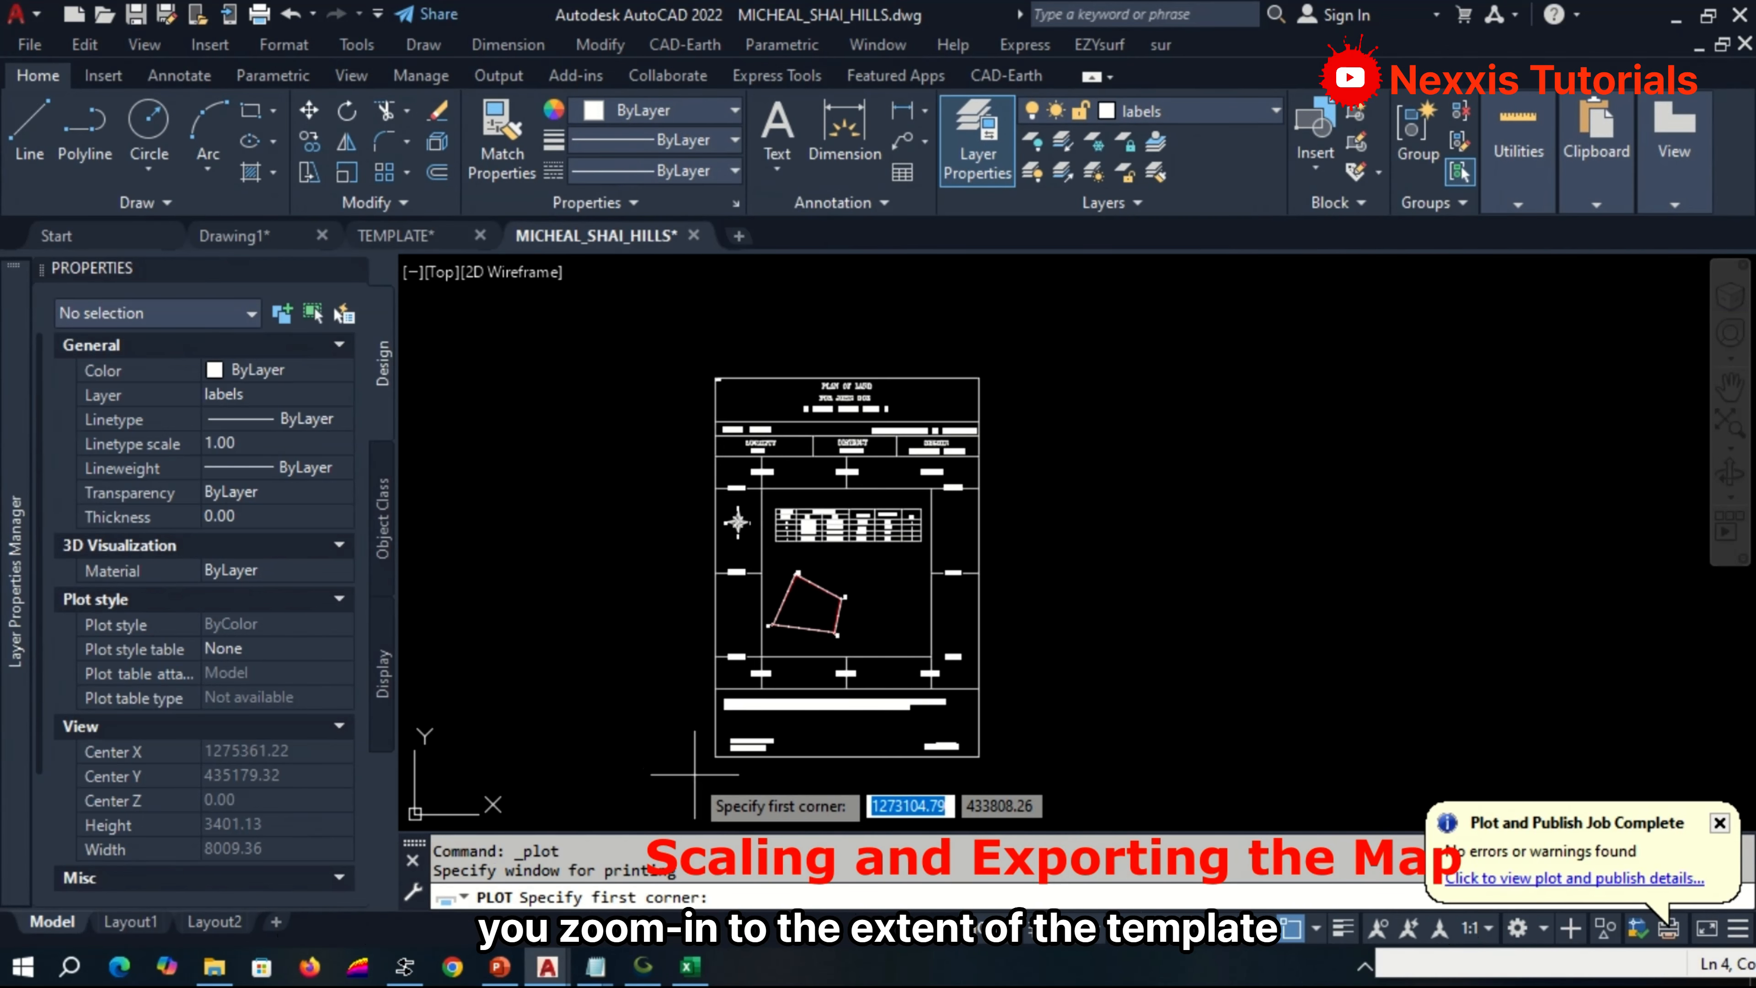
pyautogui.scroll(5, 694, 773)
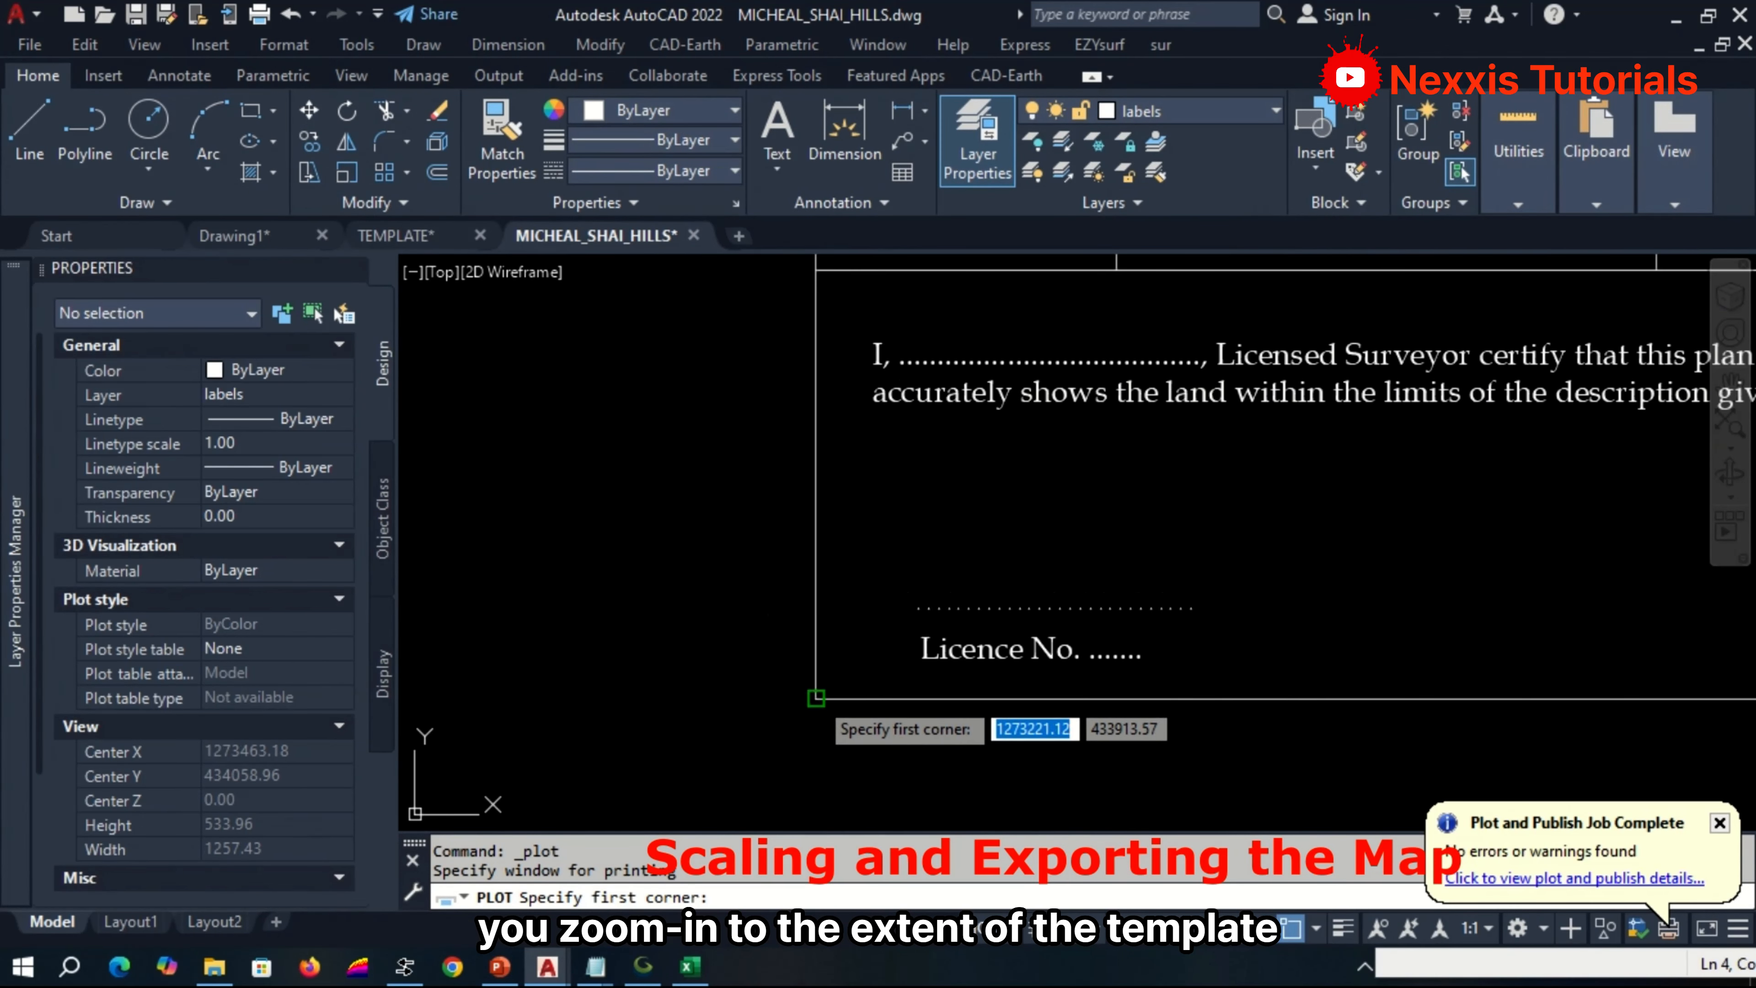
pyautogui.click(815, 697)
pyautogui.scroll(-5, 805, 723)
pyautogui.click(1044, 365)
pyautogui.click(630, 695)
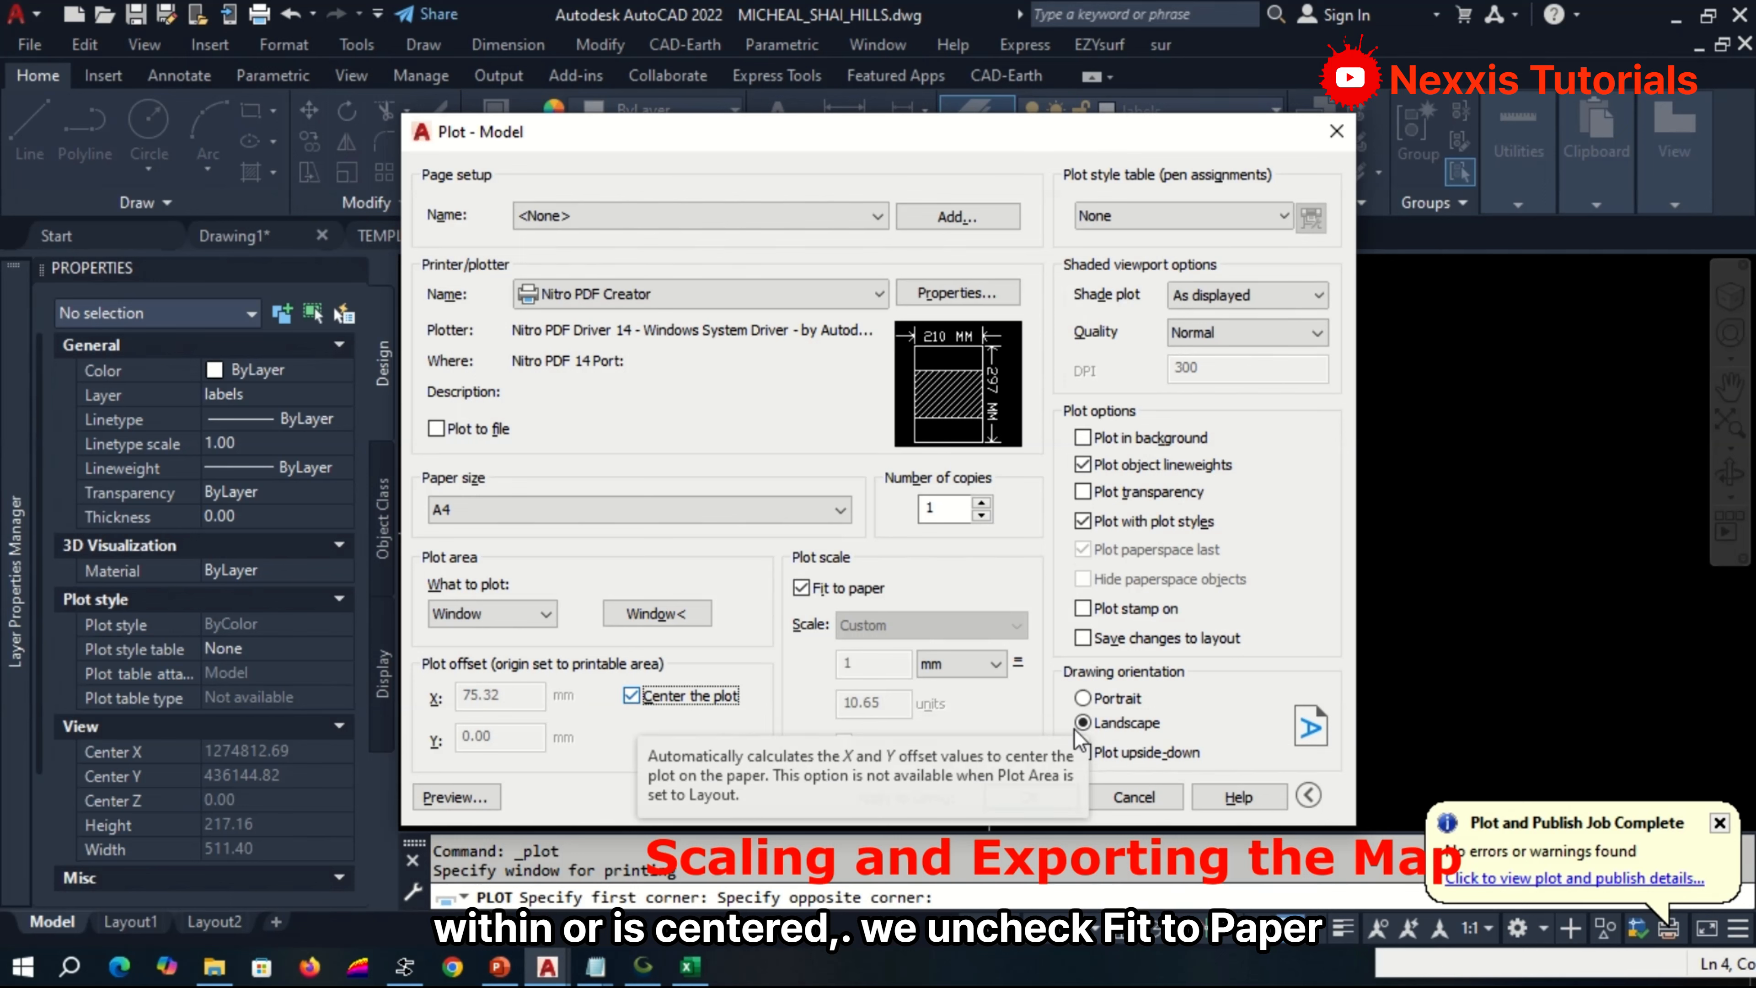
# Turn off fit to paper, set the custom plot scale to 12 inches = 2500 units, and choose portrait orientation.
pyautogui.click(802, 588)
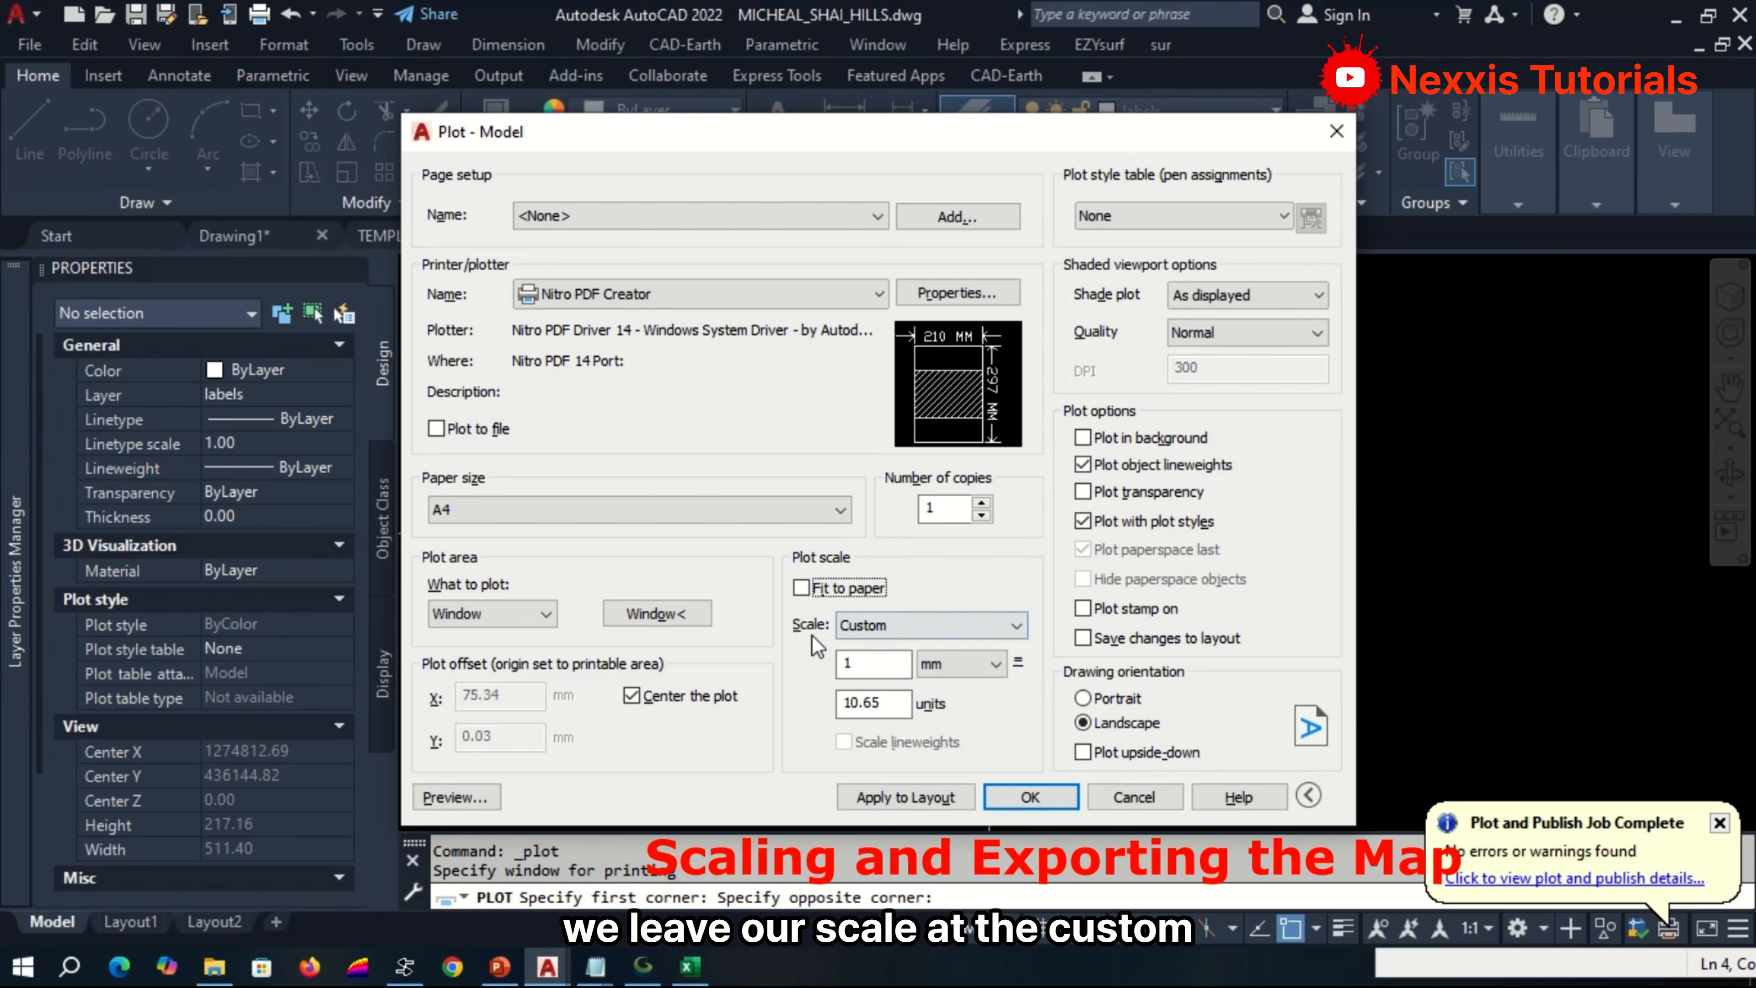
pyautogui.click(942, 667)
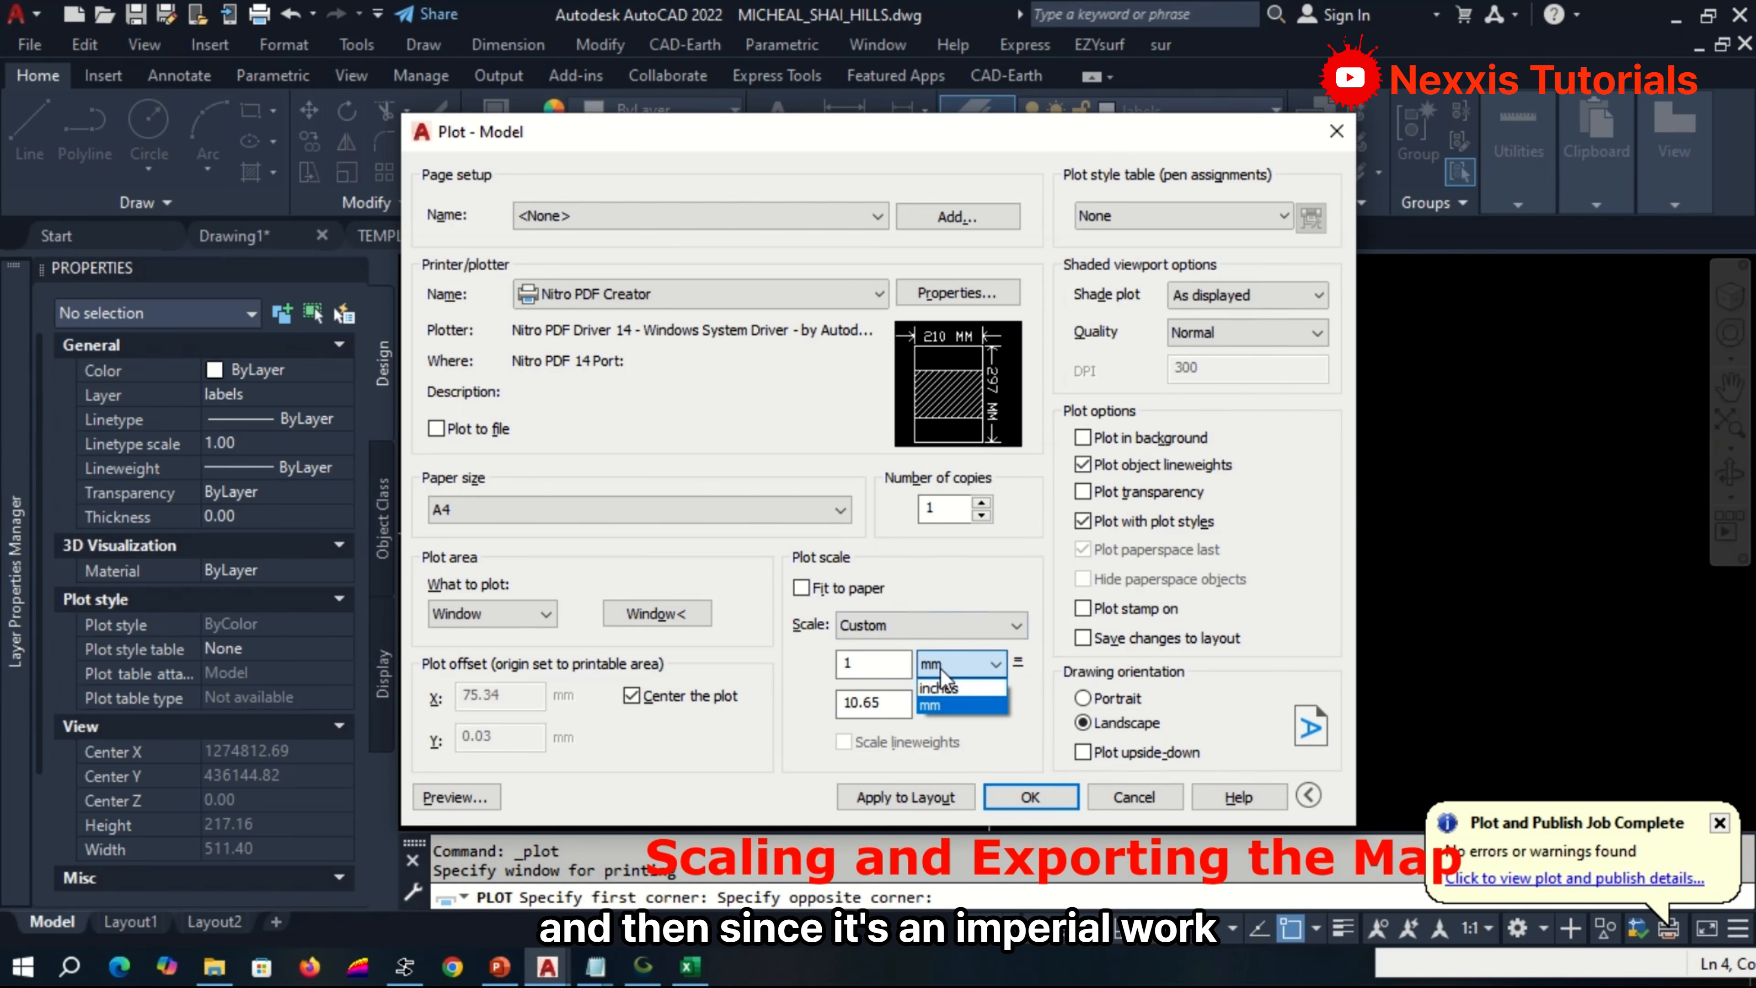
pyautogui.click(941, 688)
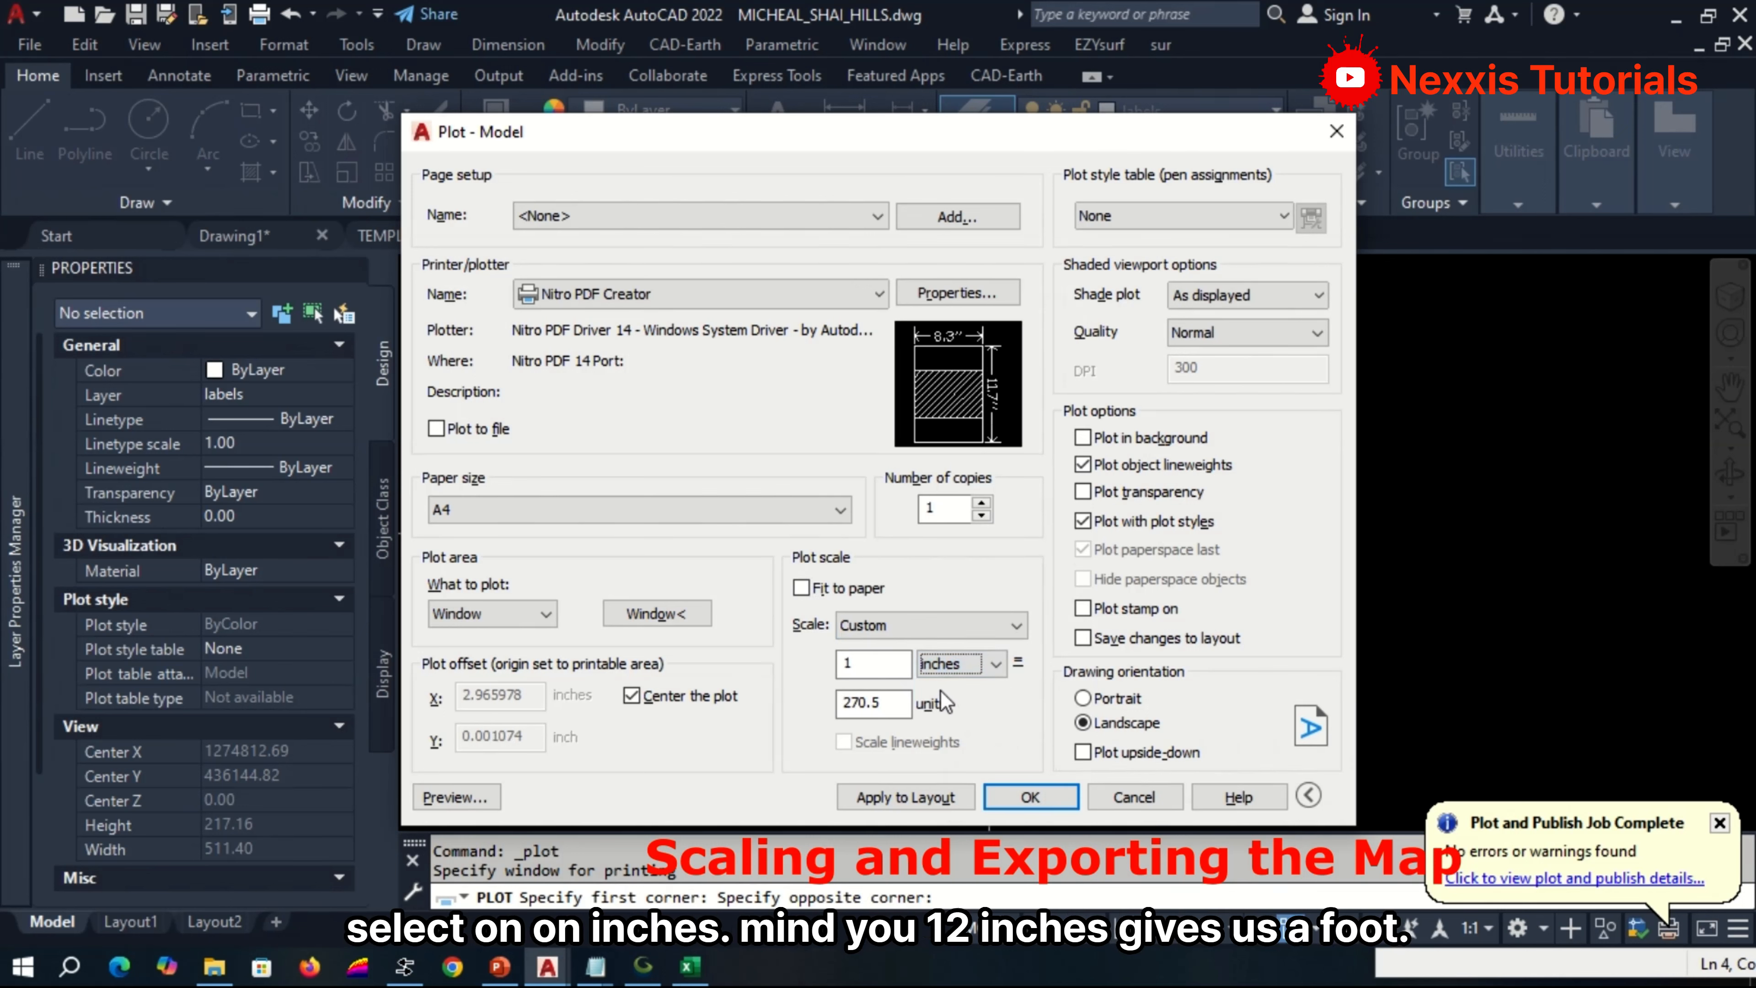
pyautogui.click(874, 660)
pyautogui.write('2')
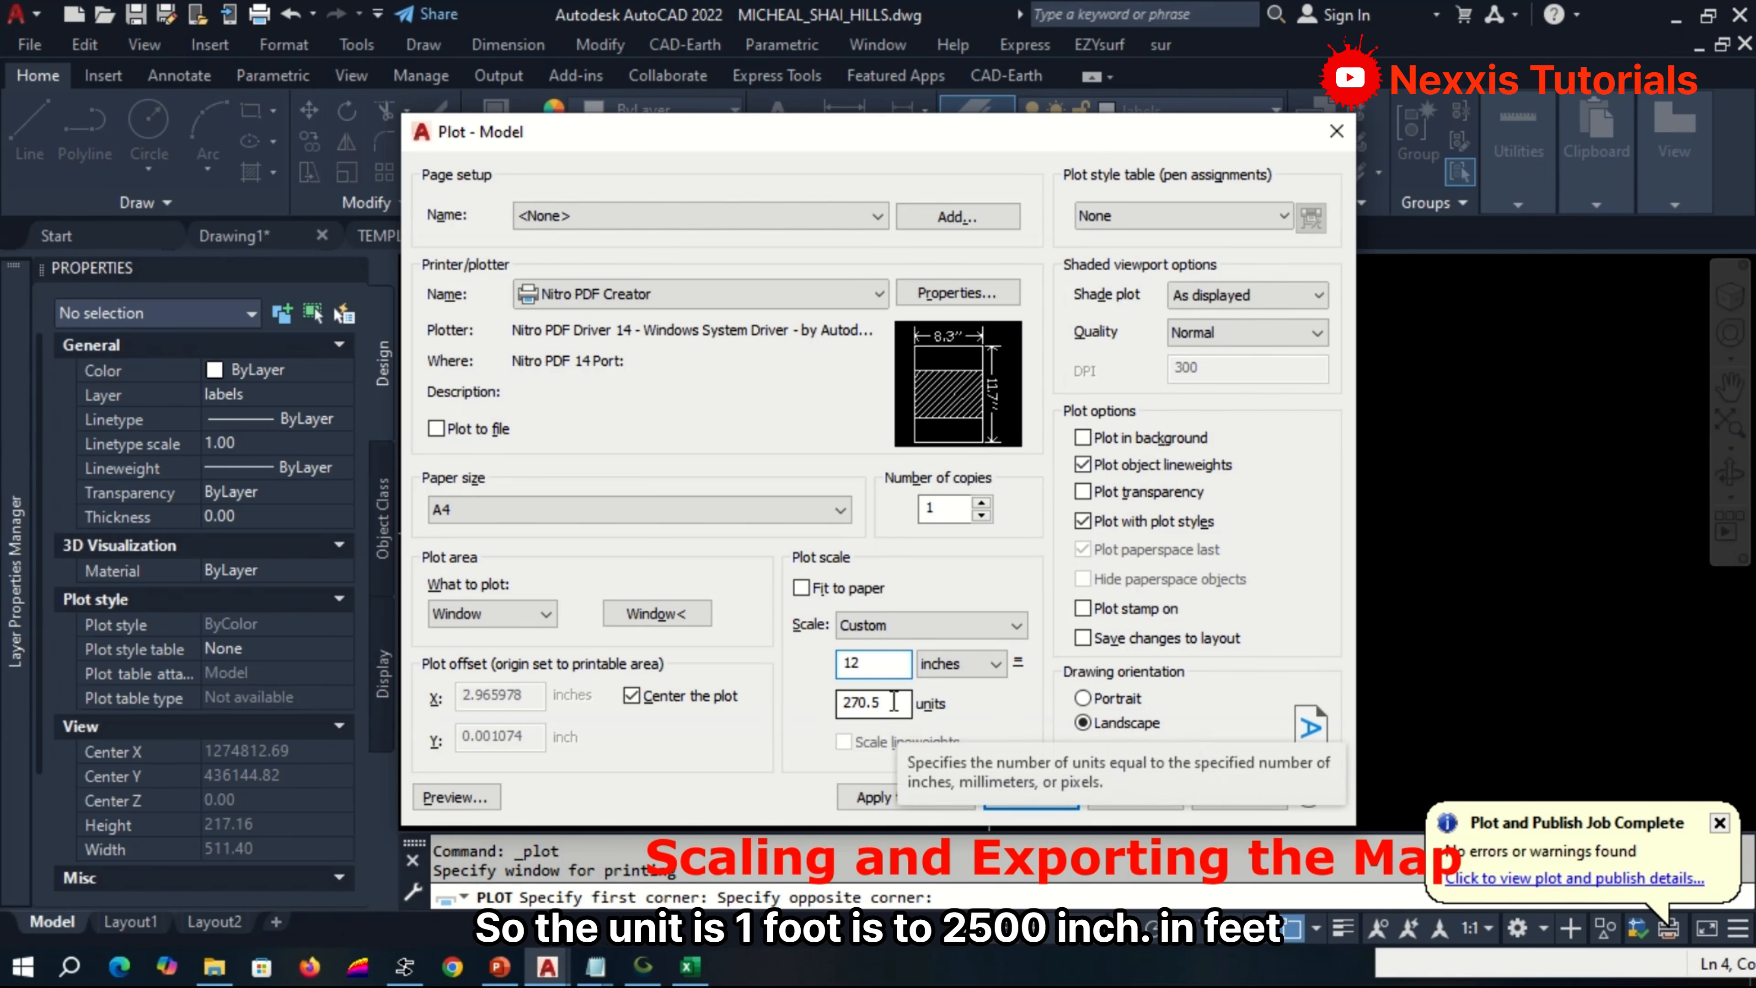
pyautogui.doubleClick(894, 699)
pyautogui.write('2')
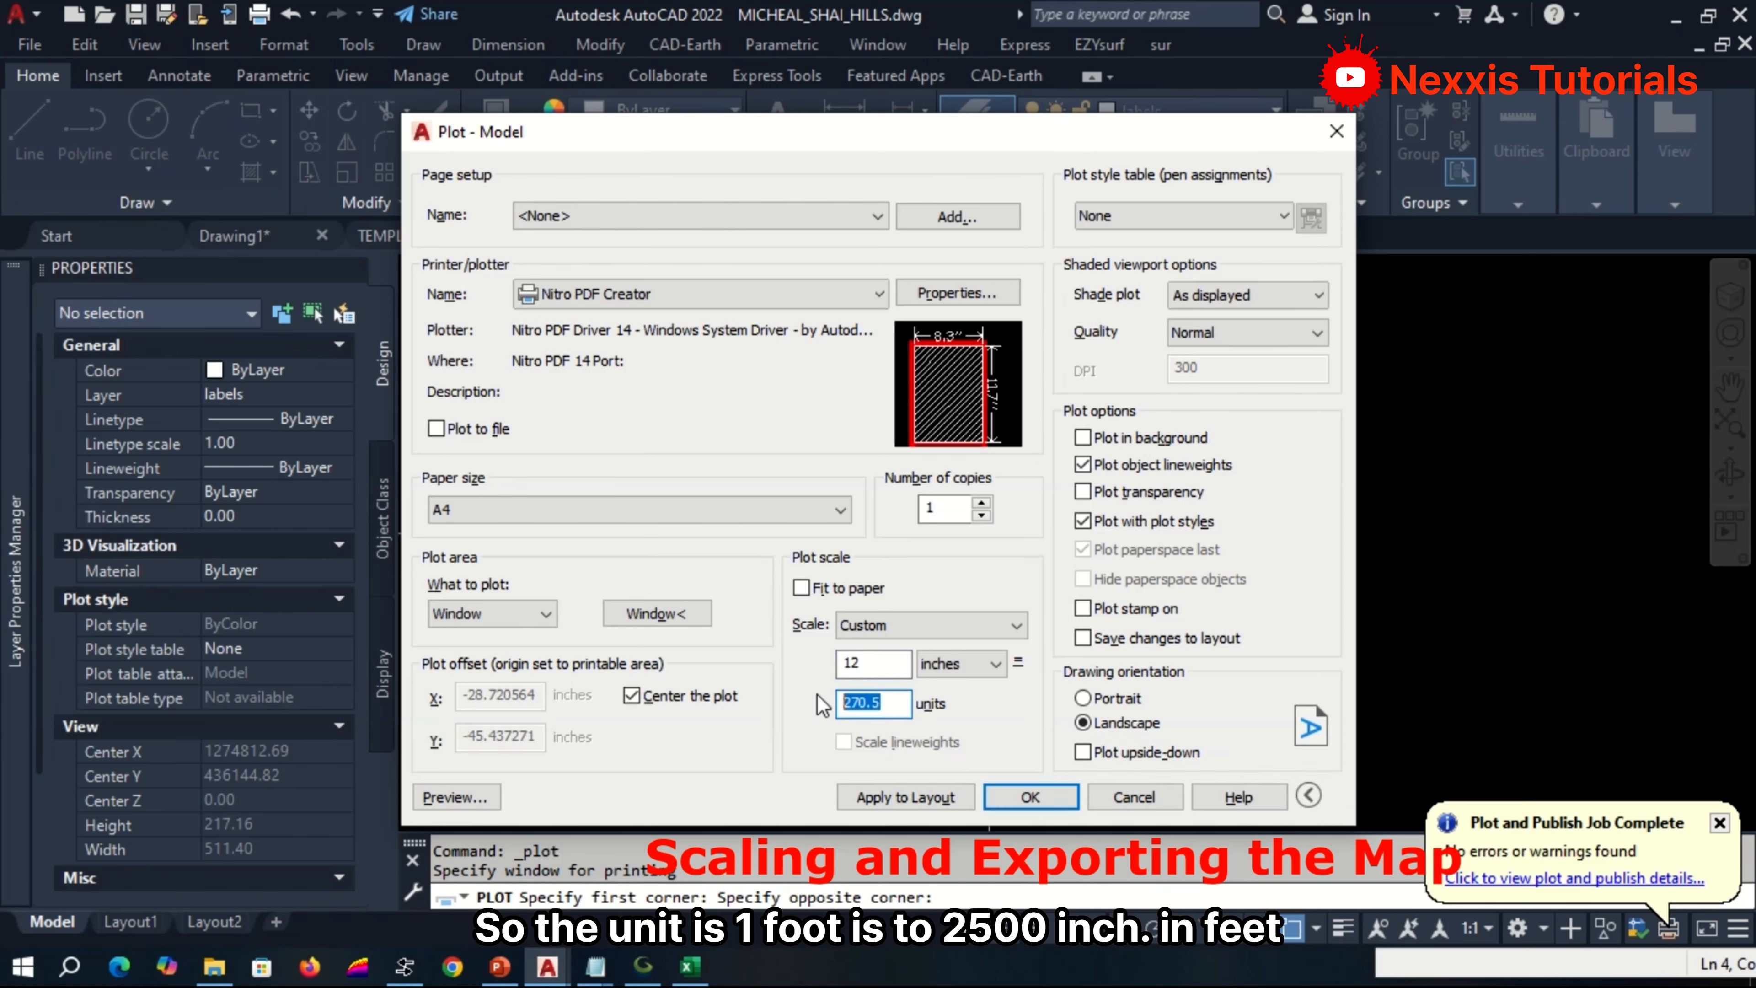
pyautogui.write('500')
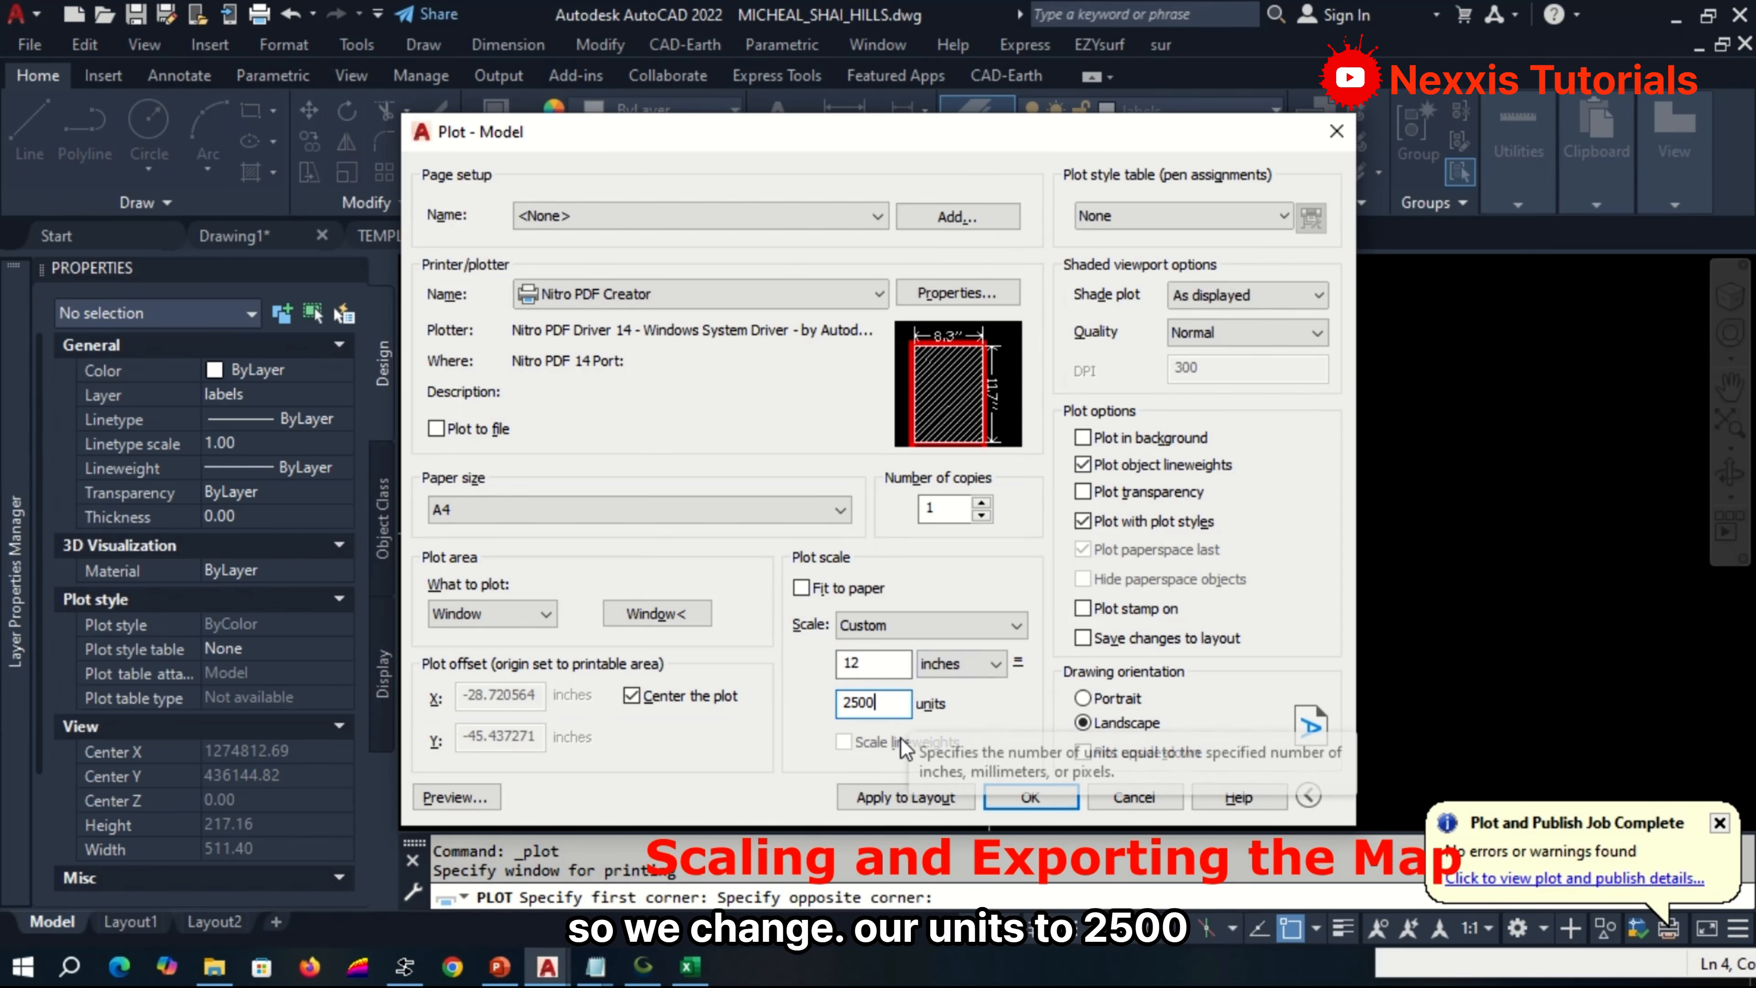
pyautogui.click(1090, 700)
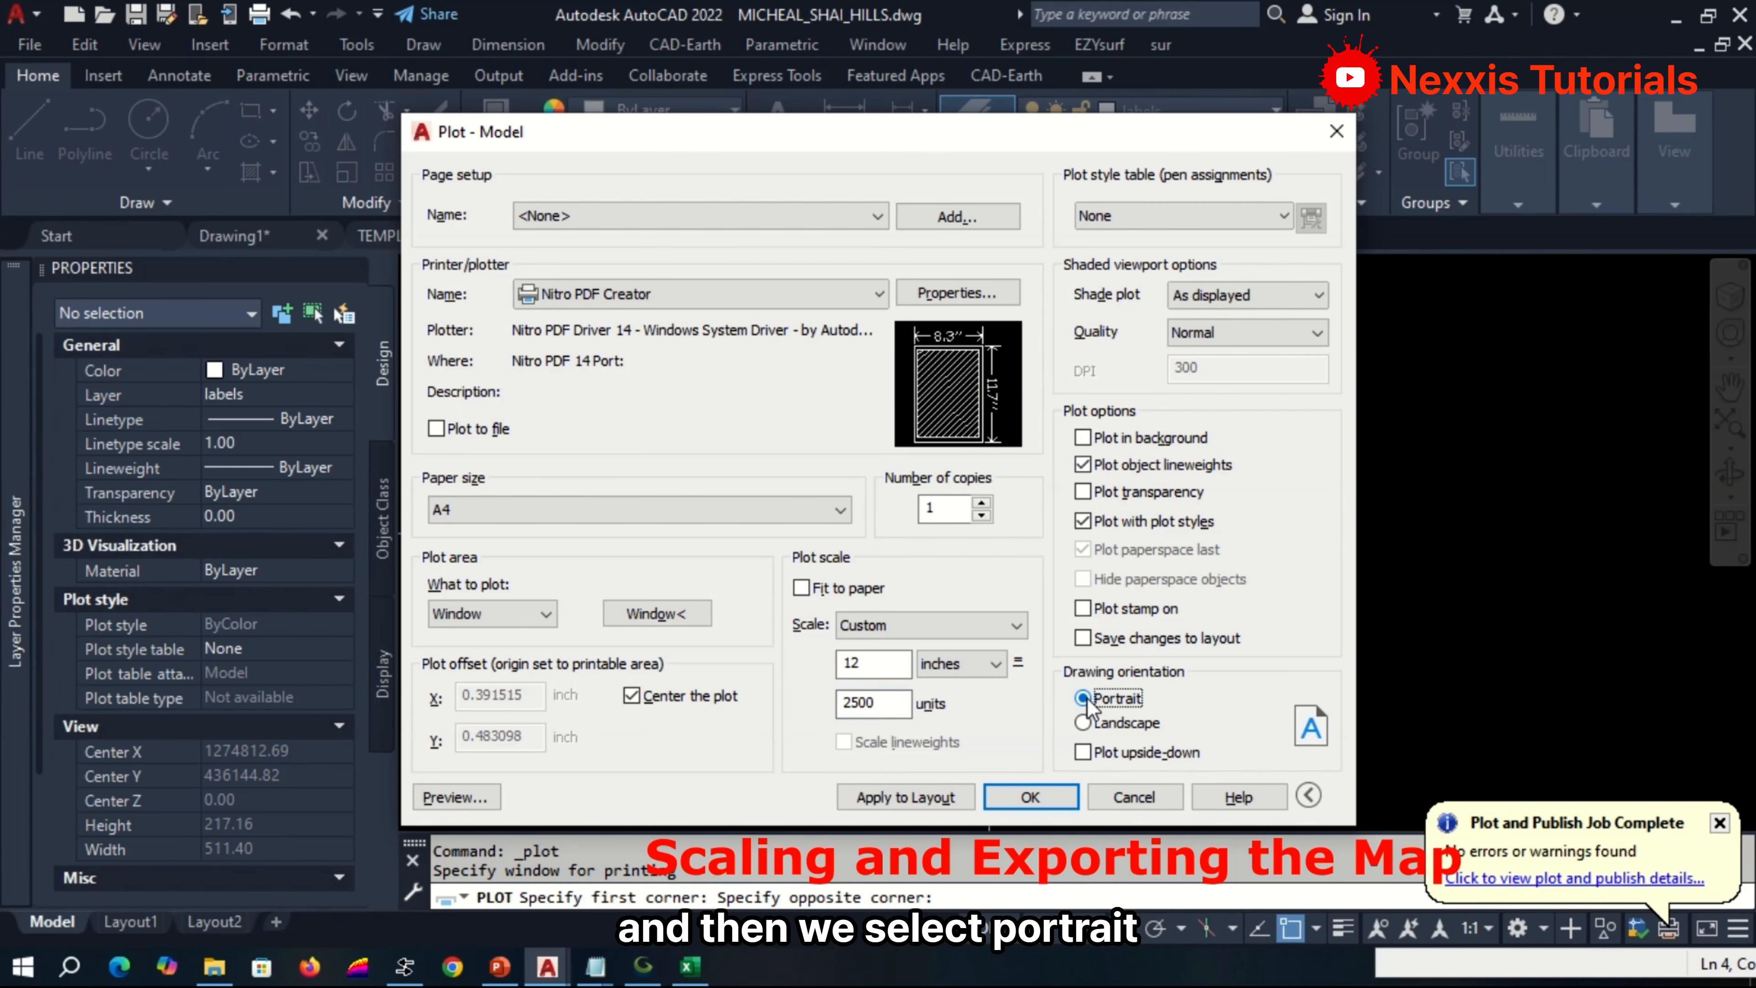
# Preview the plot, inspect the full plan sheet, and plot it from the preview.
pyautogui.click(465, 799)
pyautogui.click(982, 503)
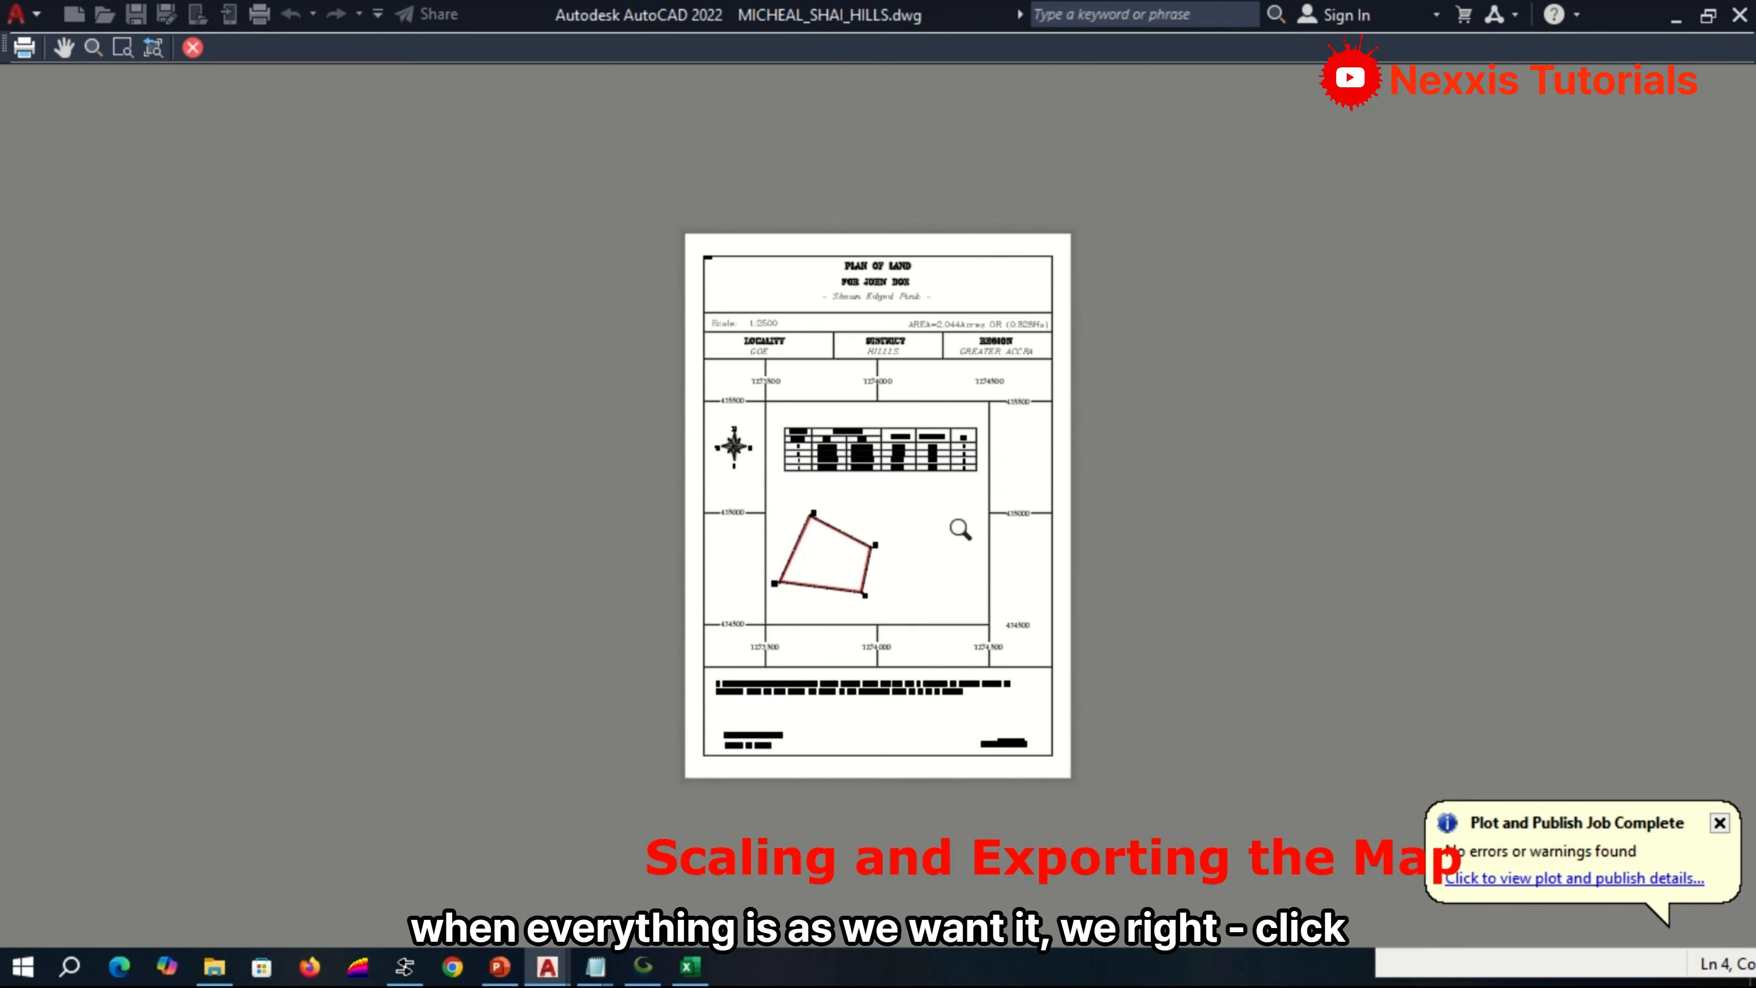
pyautogui.scroll(4, 952, 525)
pyautogui.scroll(-4, 953, 525)
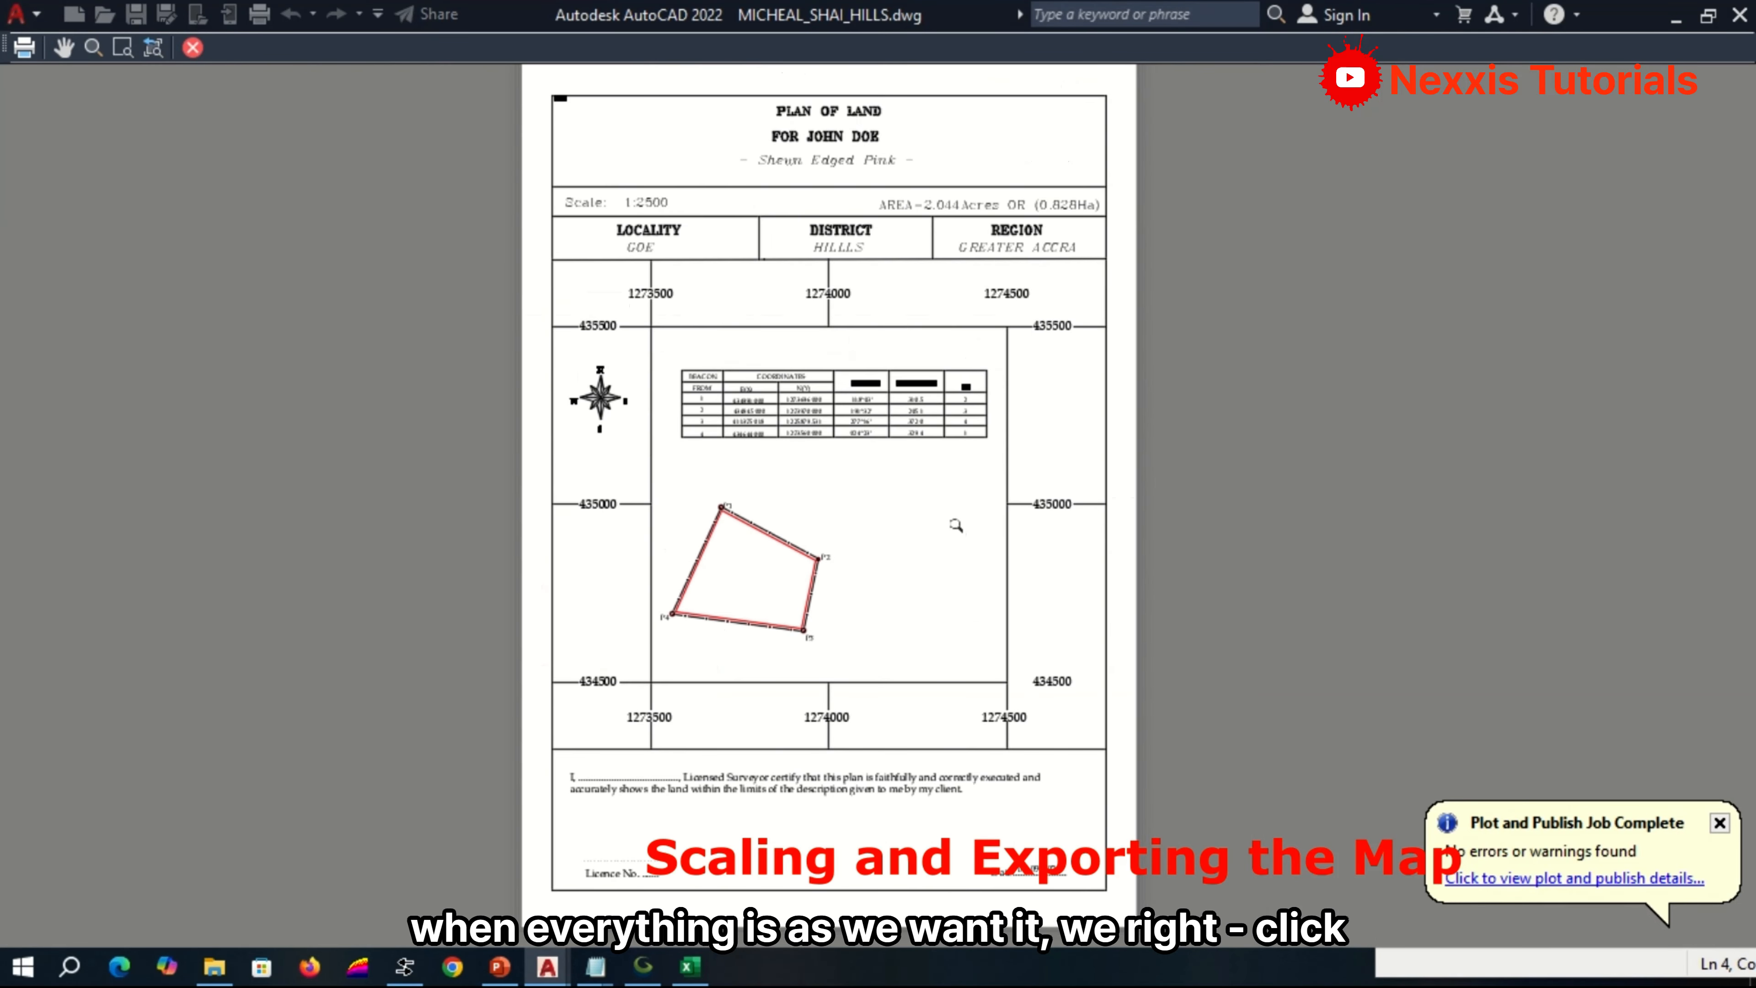
pyautogui.rightClick(839, 433)
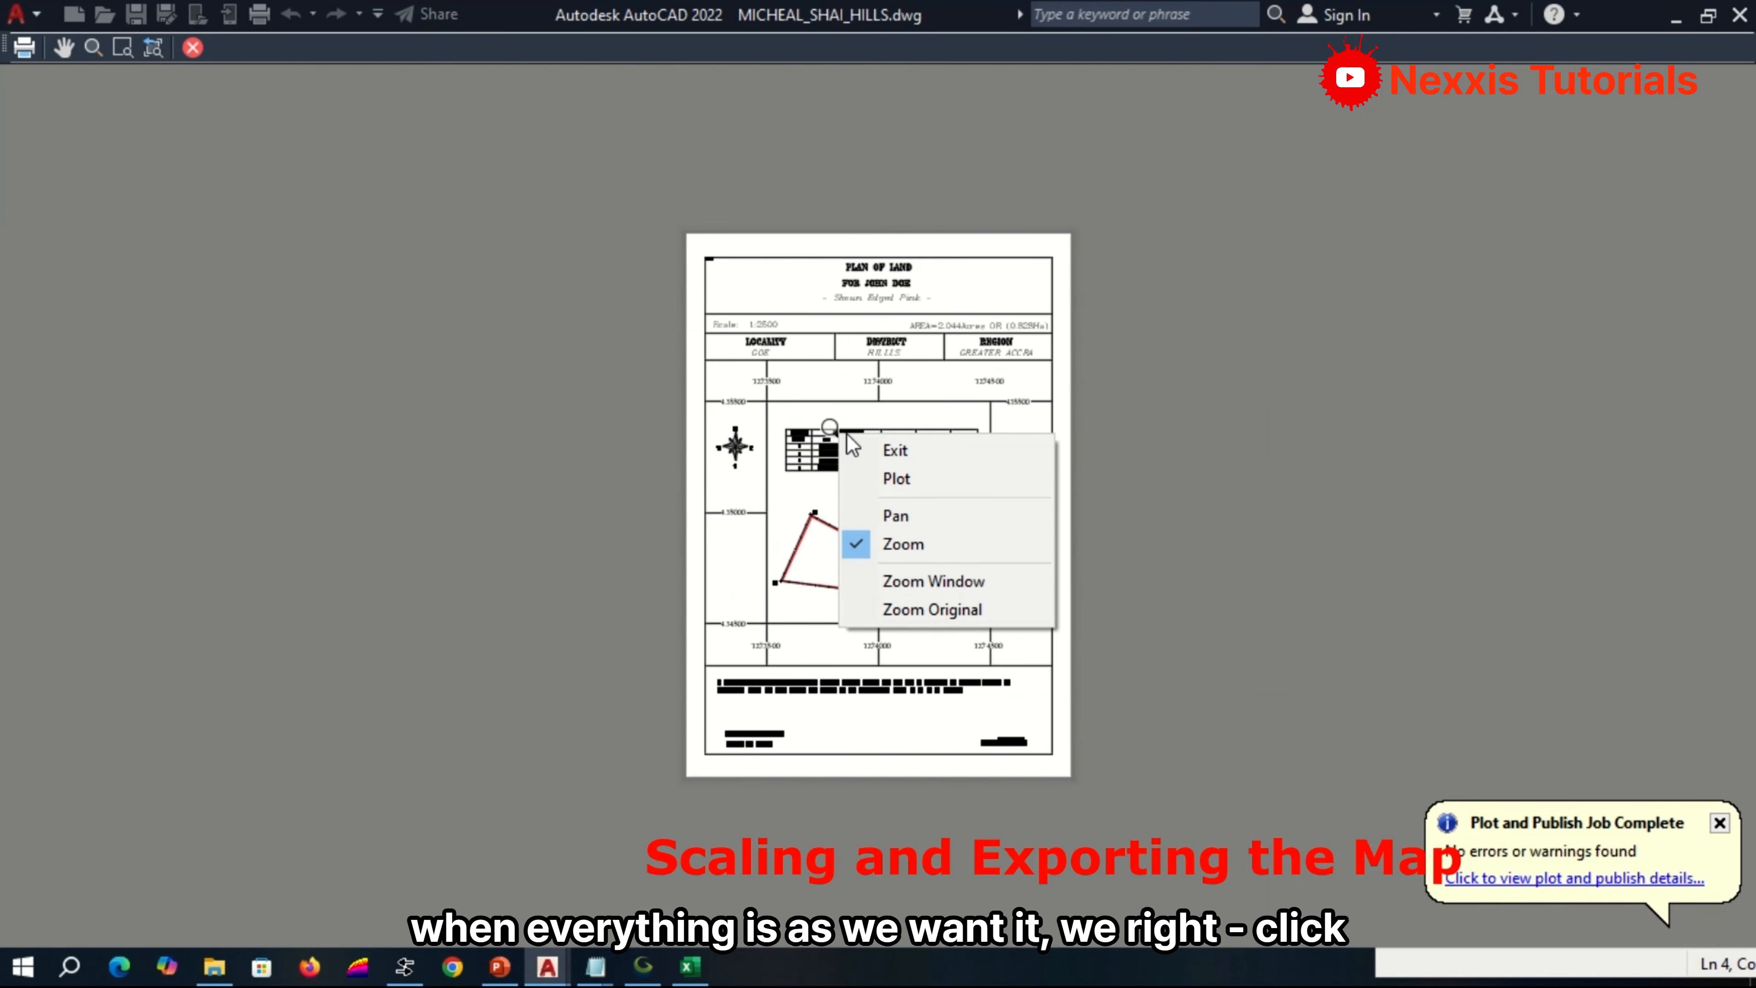
pyautogui.click(892, 478)
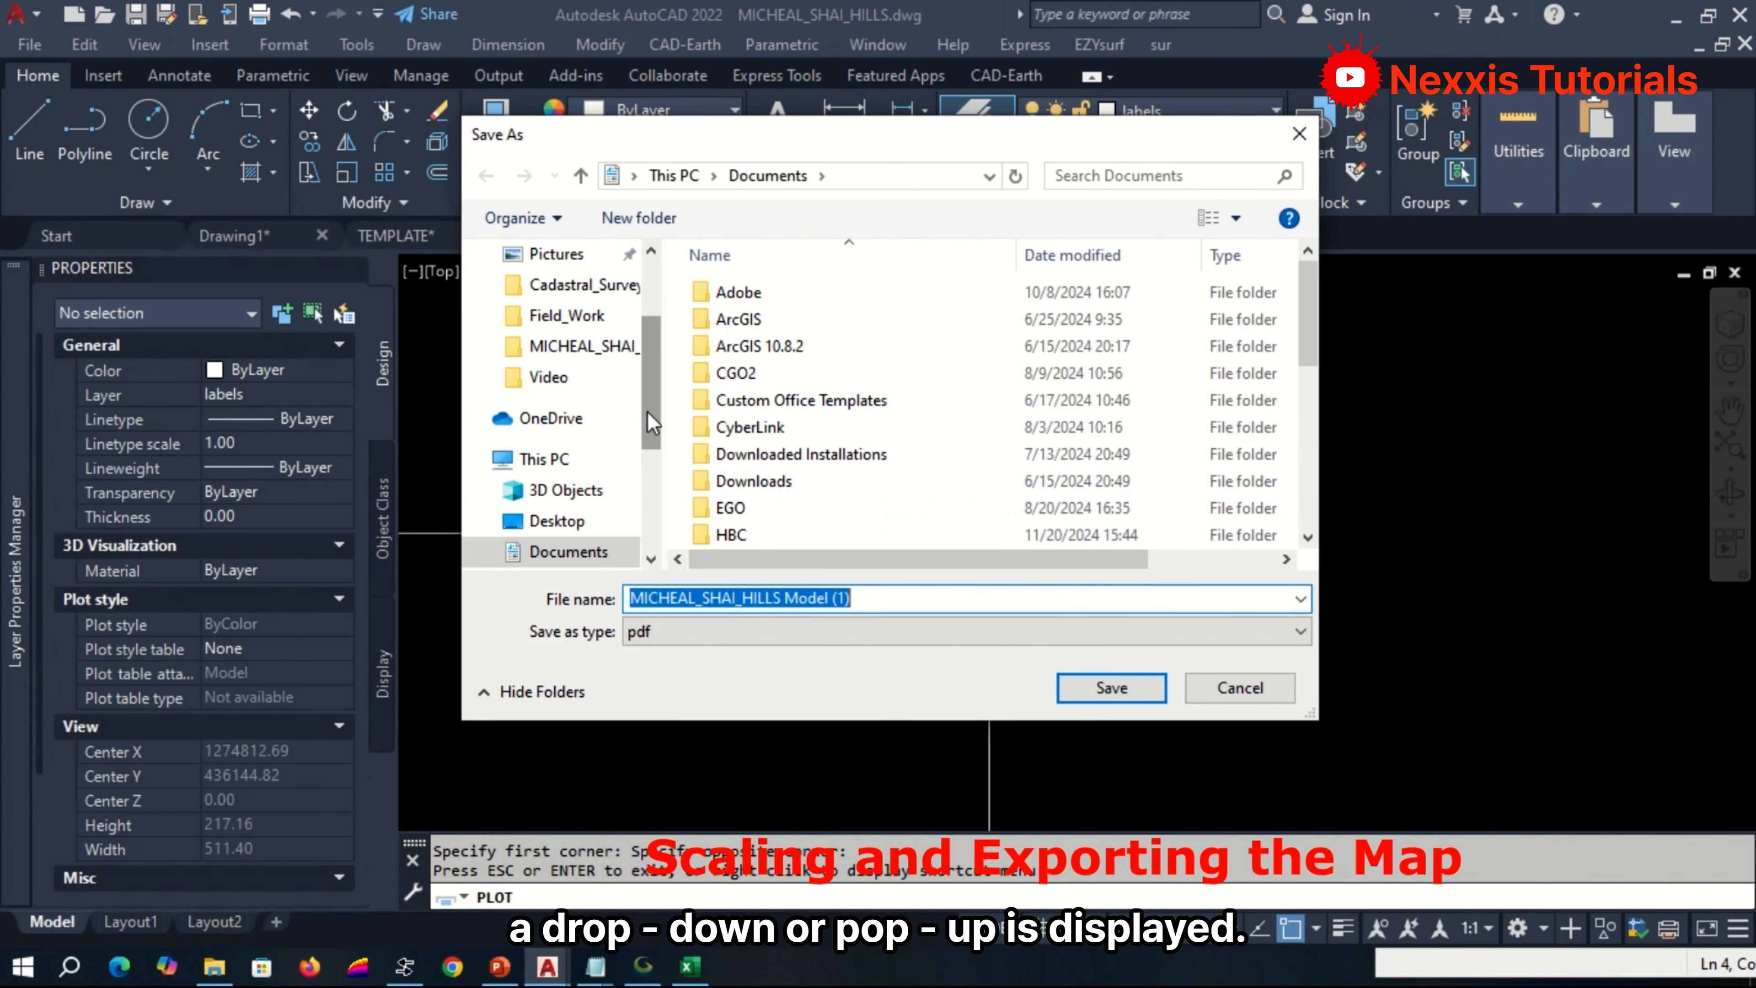
pyautogui.scroll(2, 628, 448)
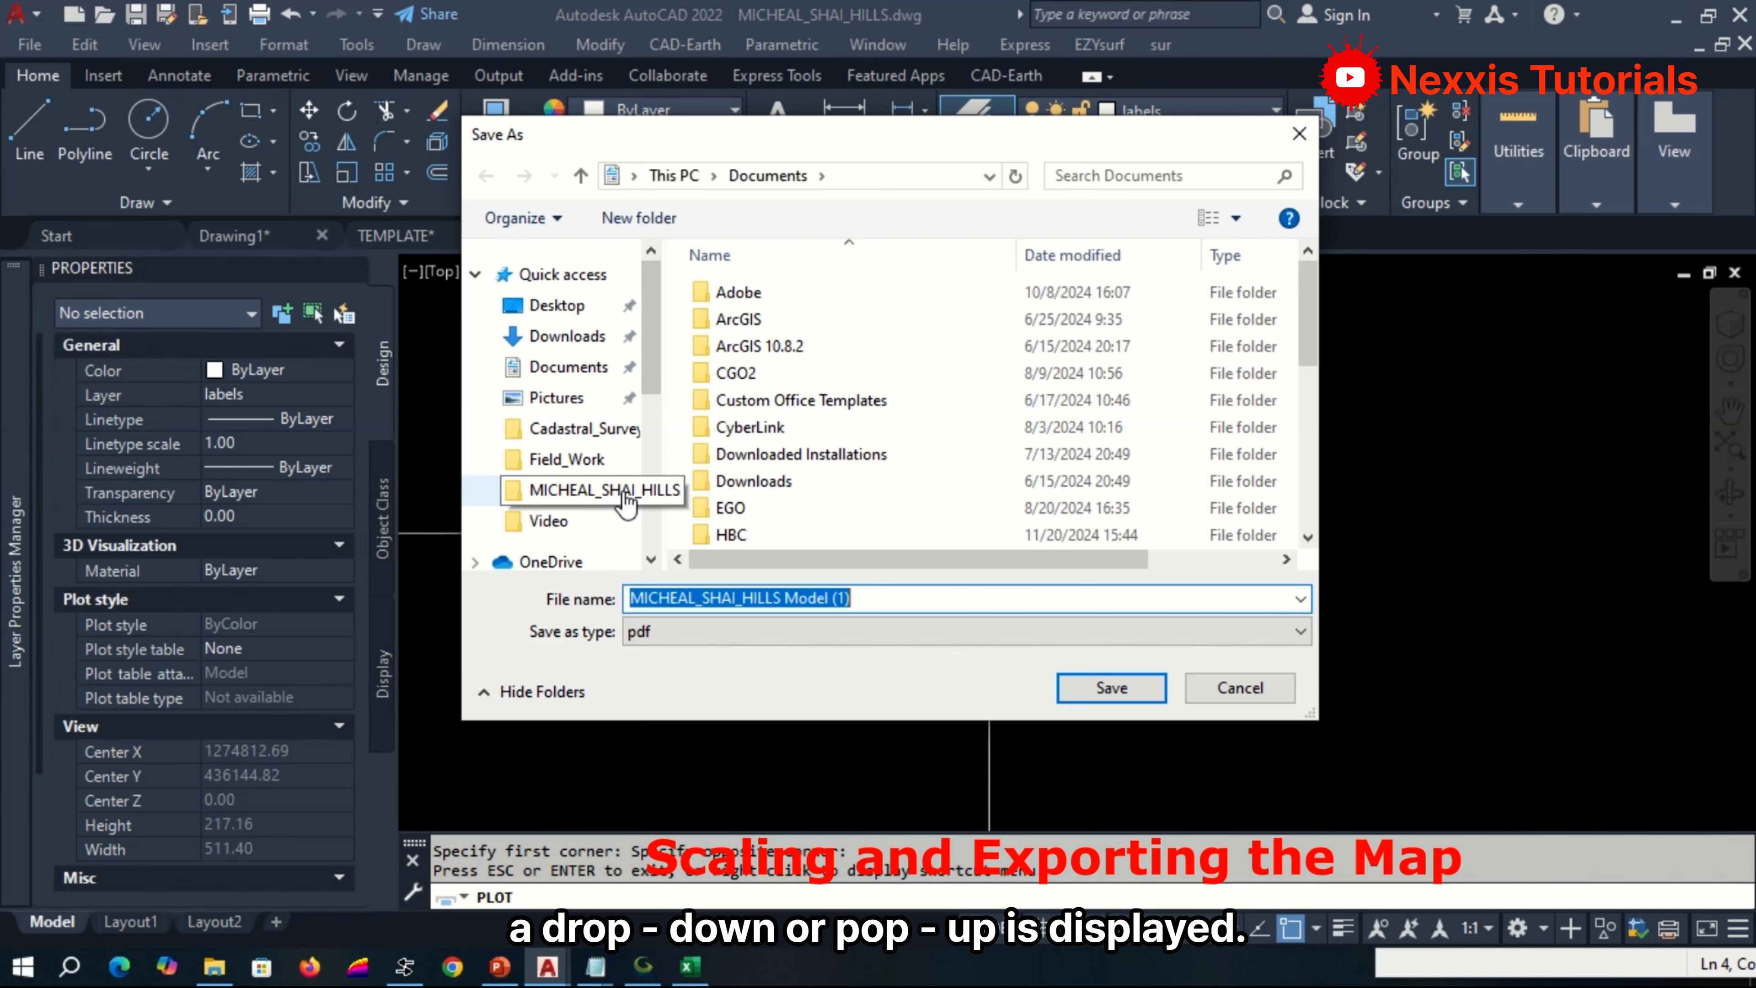
pyautogui.click(583, 490)
pyautogui.click(865, 598)
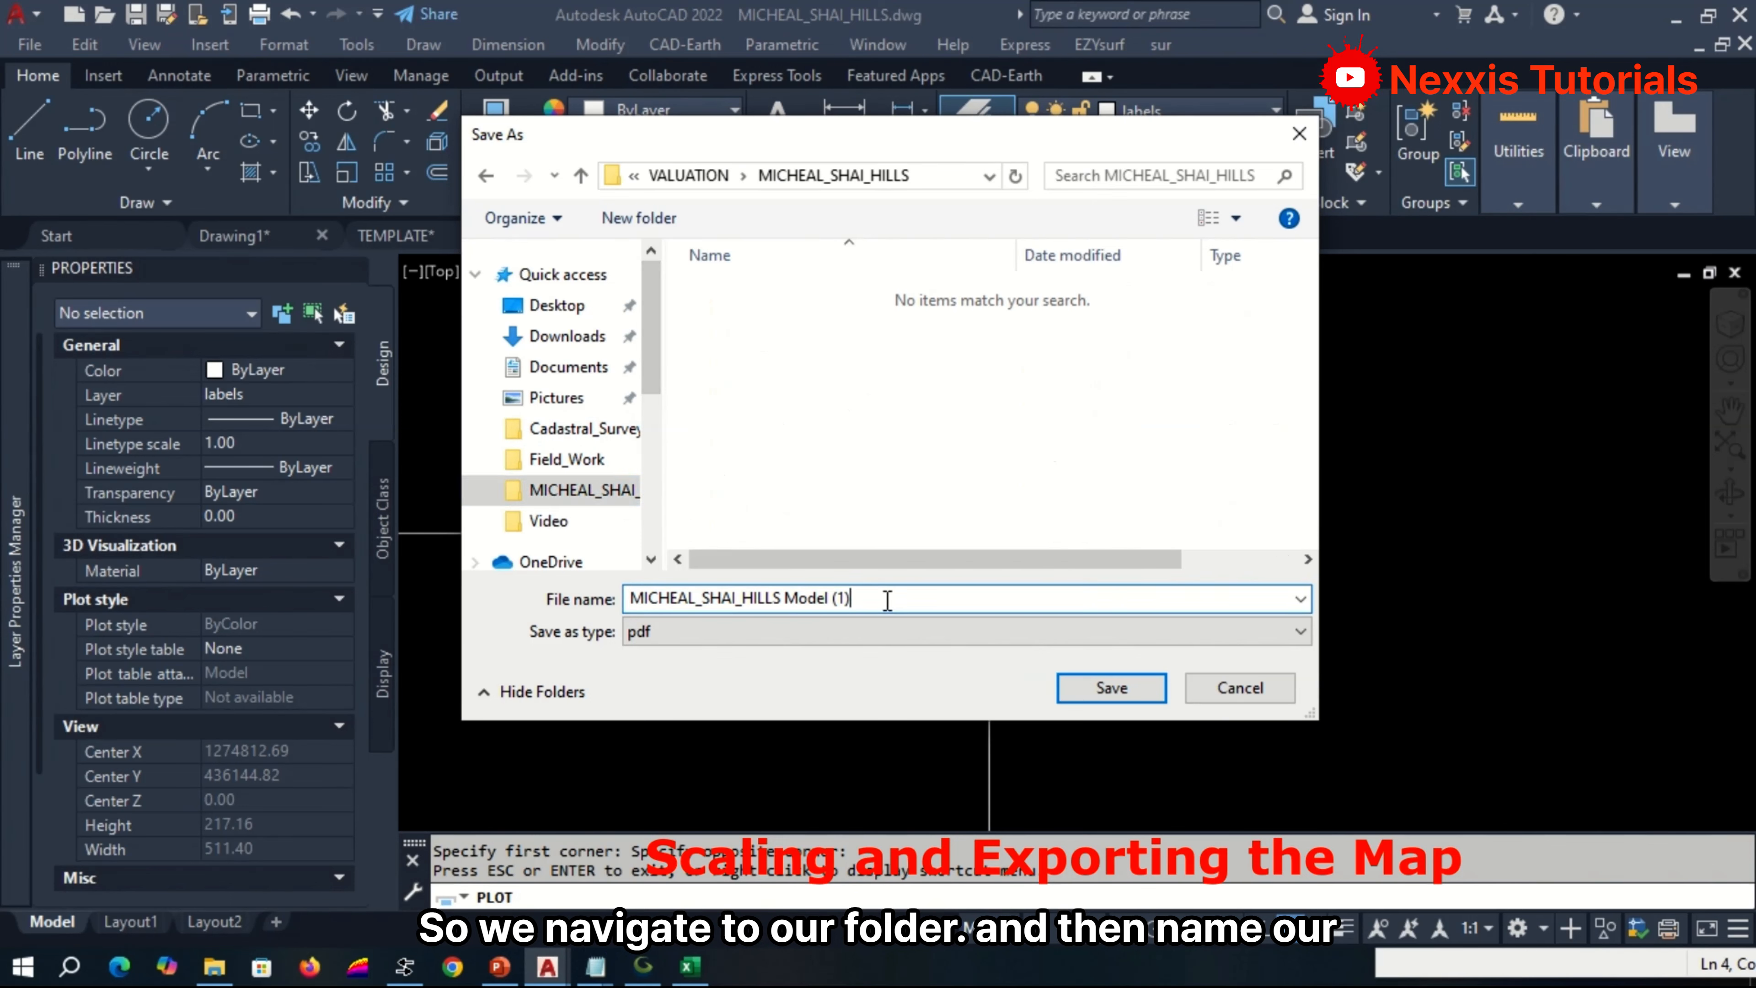
pyautogui.press('BackSpace')
pyautogui.press('BackSpace')
pyautogui.press('BackSpace')
pyautogui.press('BackSpace')
pyautogui.press('BackSpace')
pyautogui.press('BackSpace')
pyautogui.press('BackSpace')
pyautogui.press('BackSpace')
pyautogui.press('BackSpace')
pyautogui.press('BackSpace')
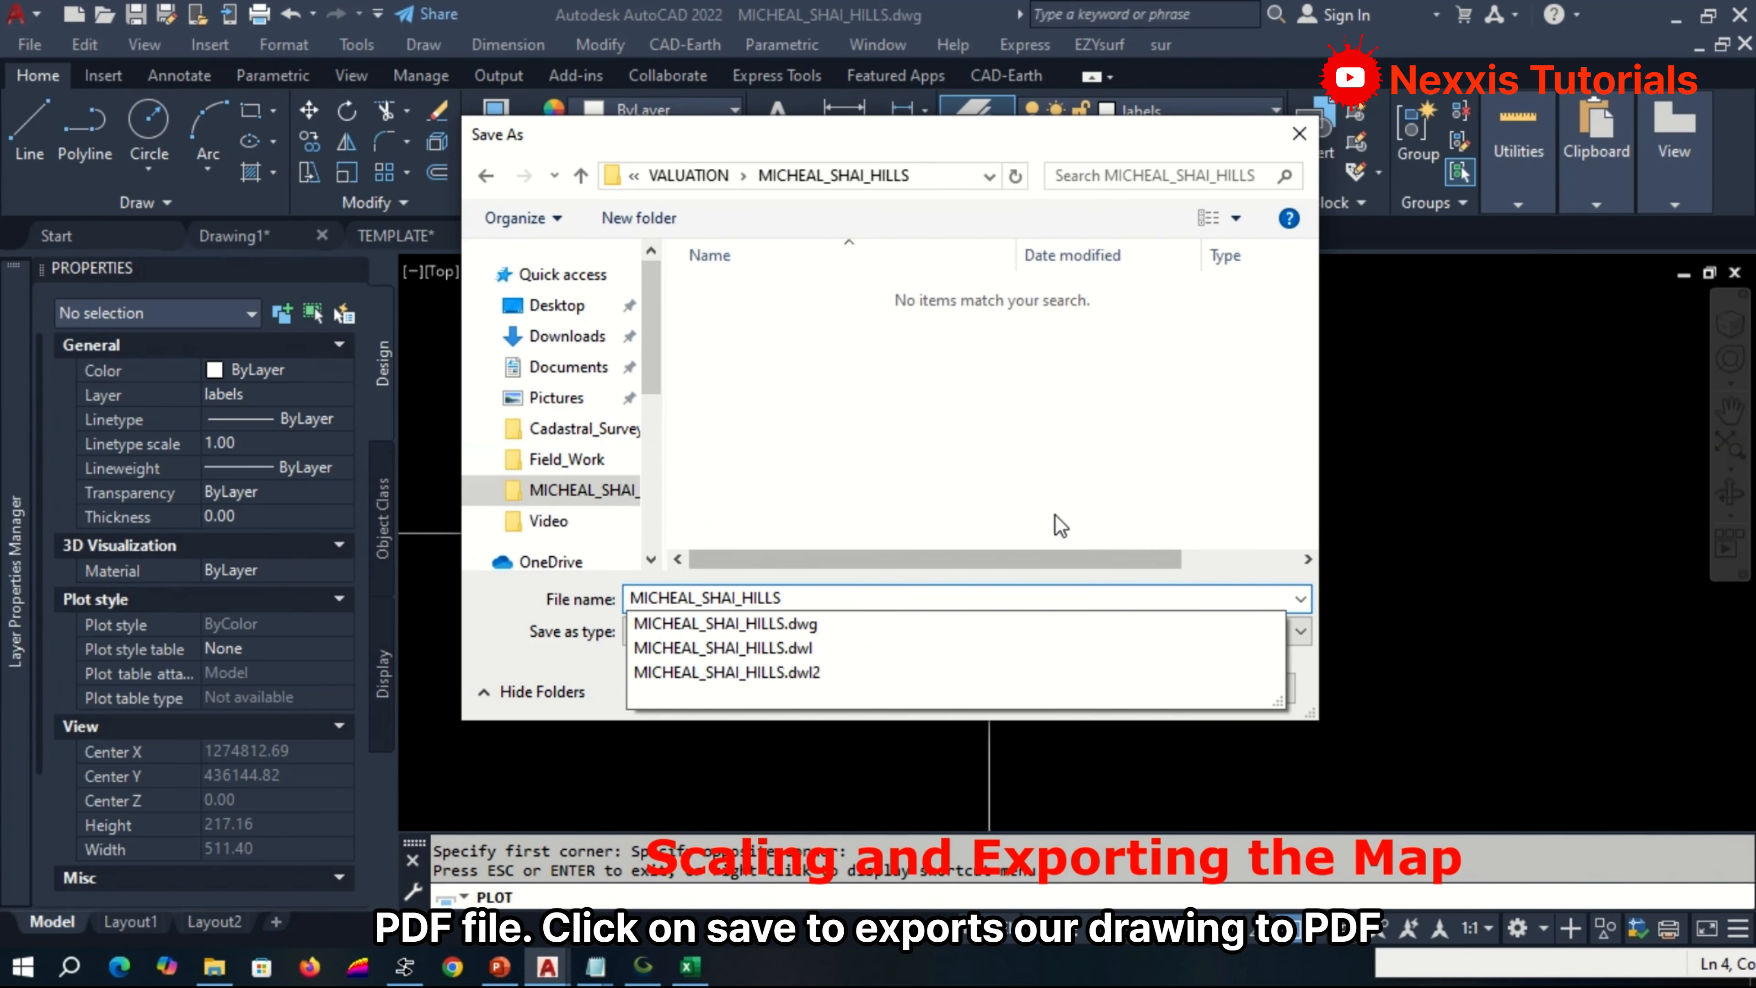
pyautogui.click(1112, 688)
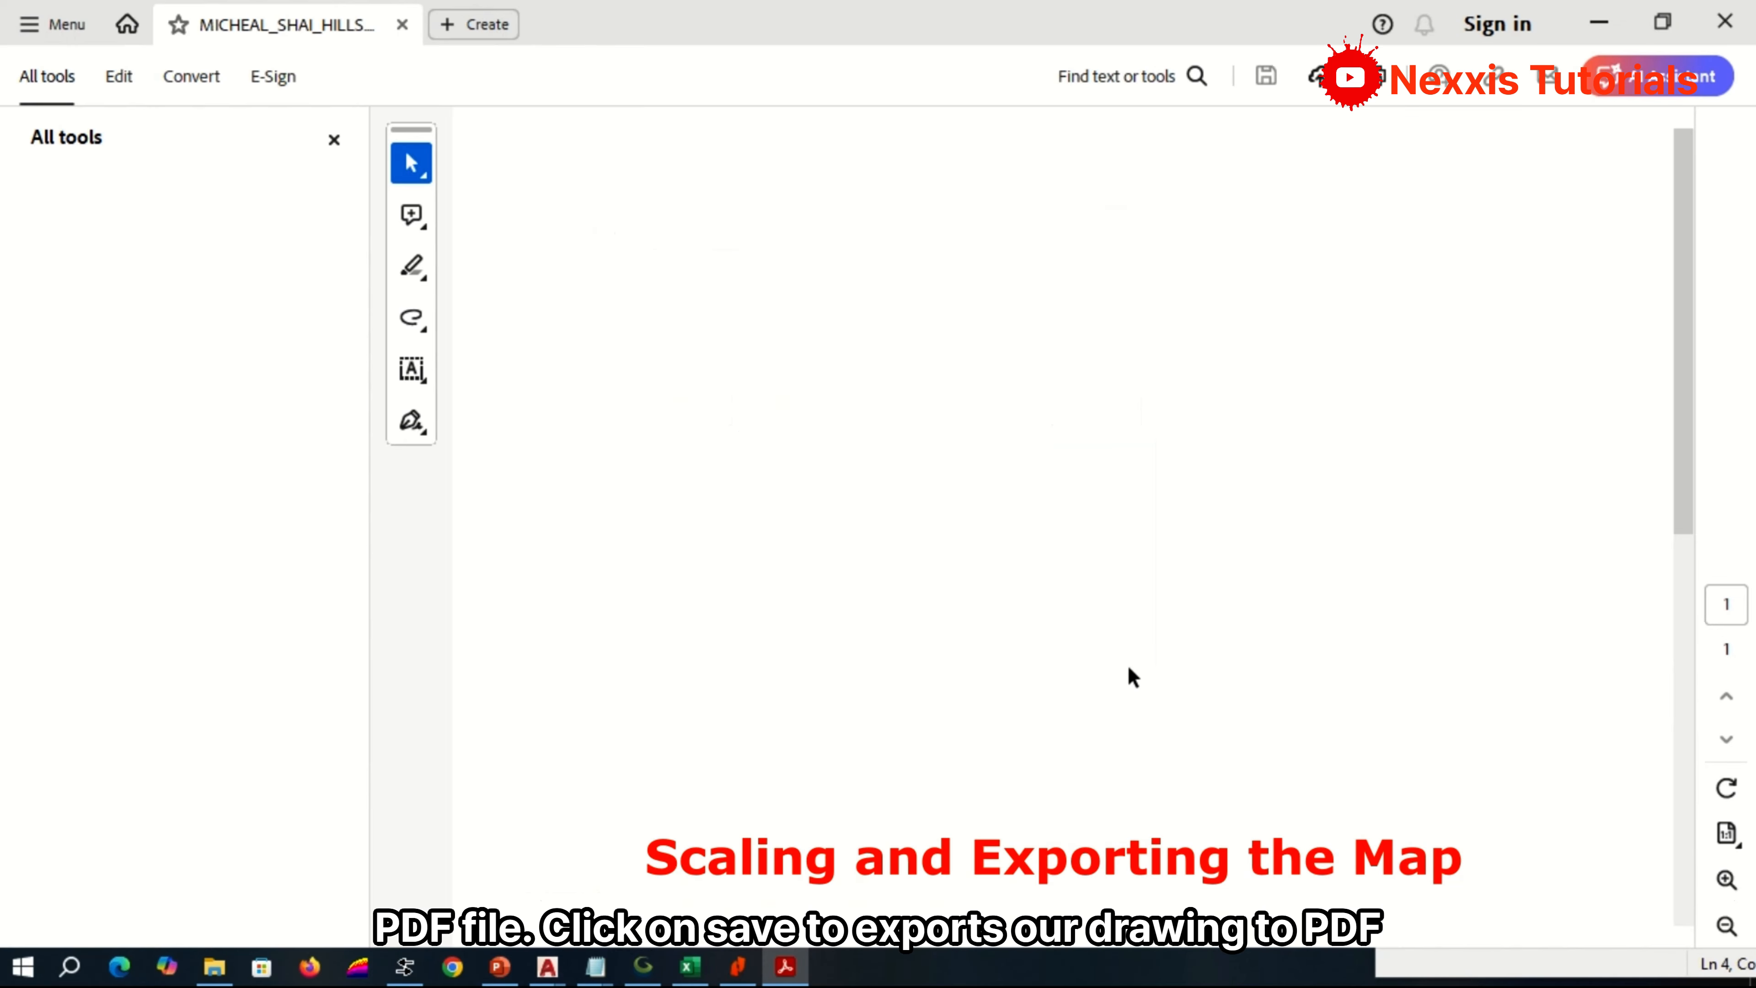
# Inspect the exported PDF from the title block to the surveyor's certification, then close the PDF viewer.
pyautogui.click(333, 140)
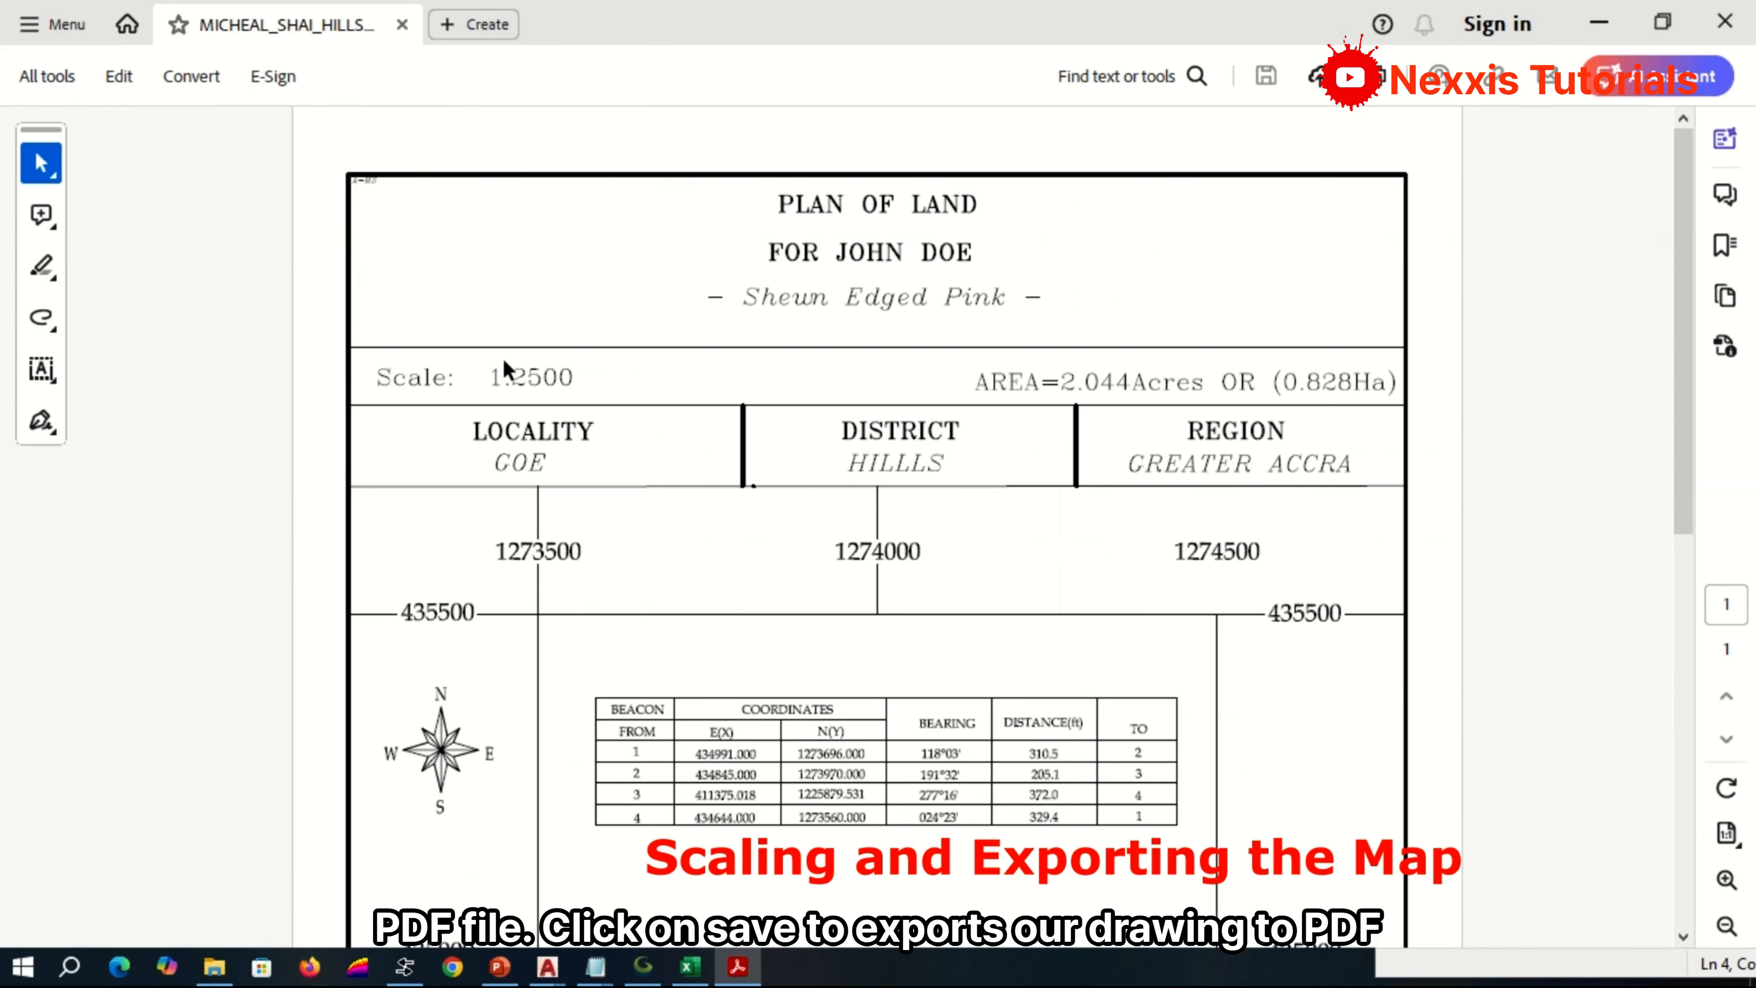
pyautogui.scroll(-3, 519, 394)
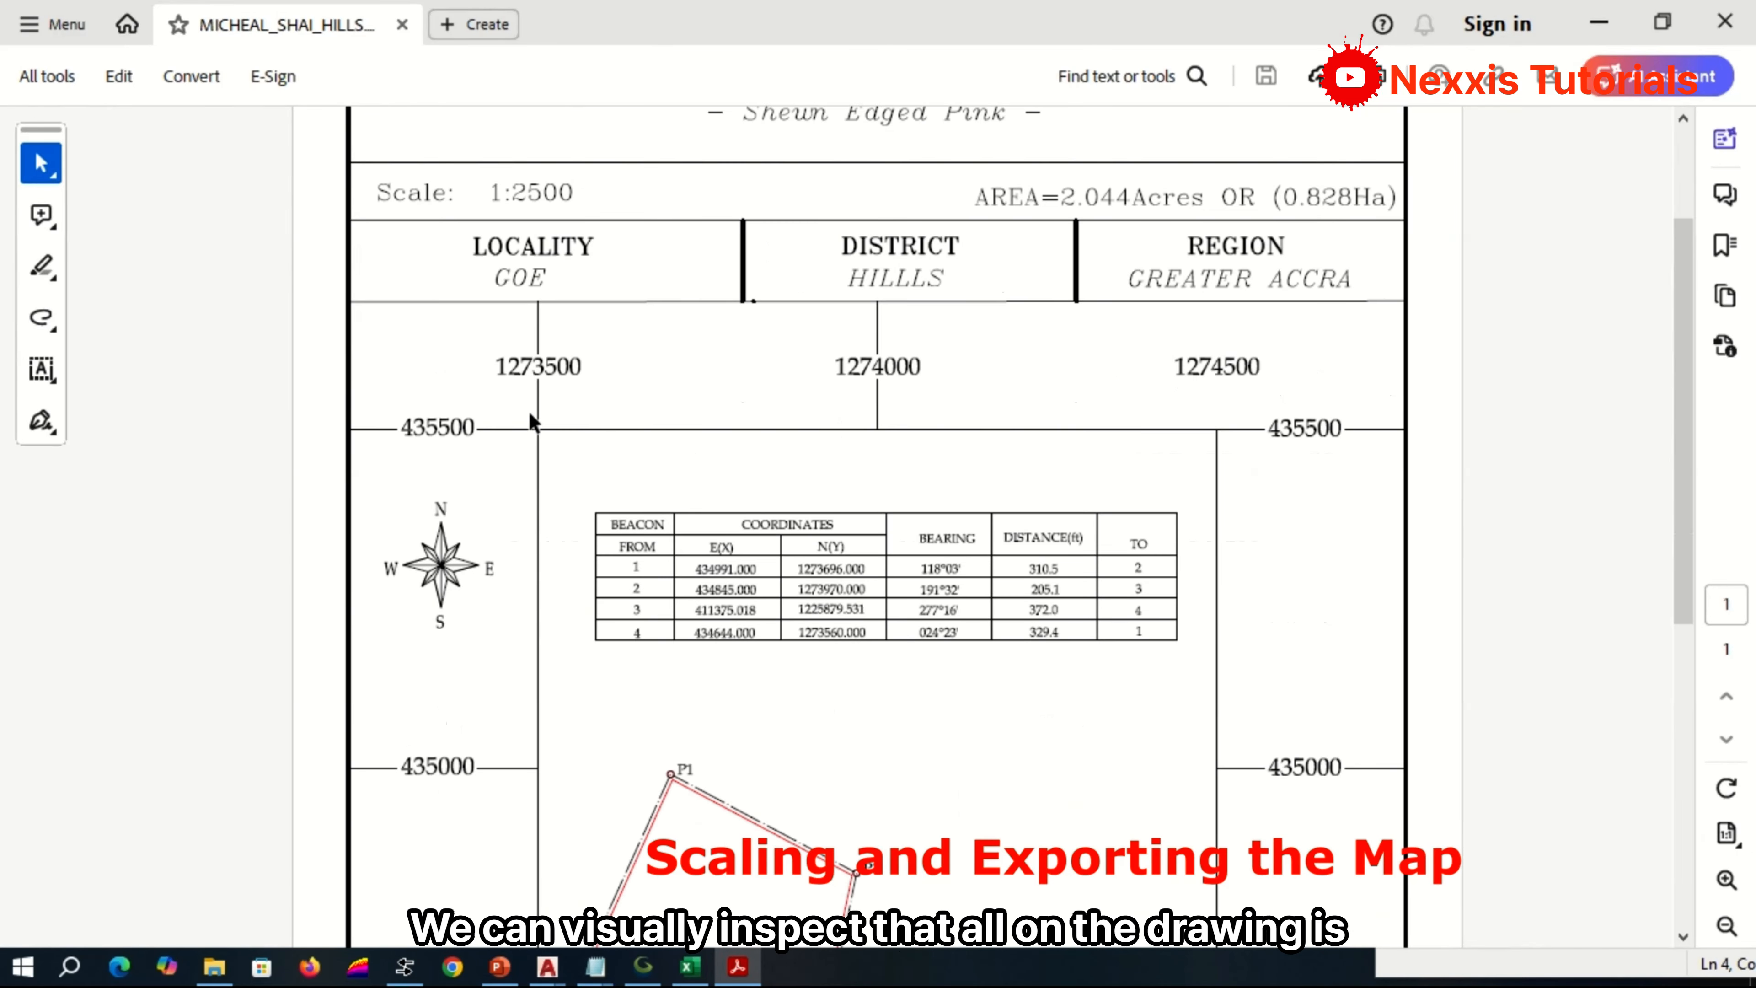
pyautogui.scroll(-10, 531, 418)
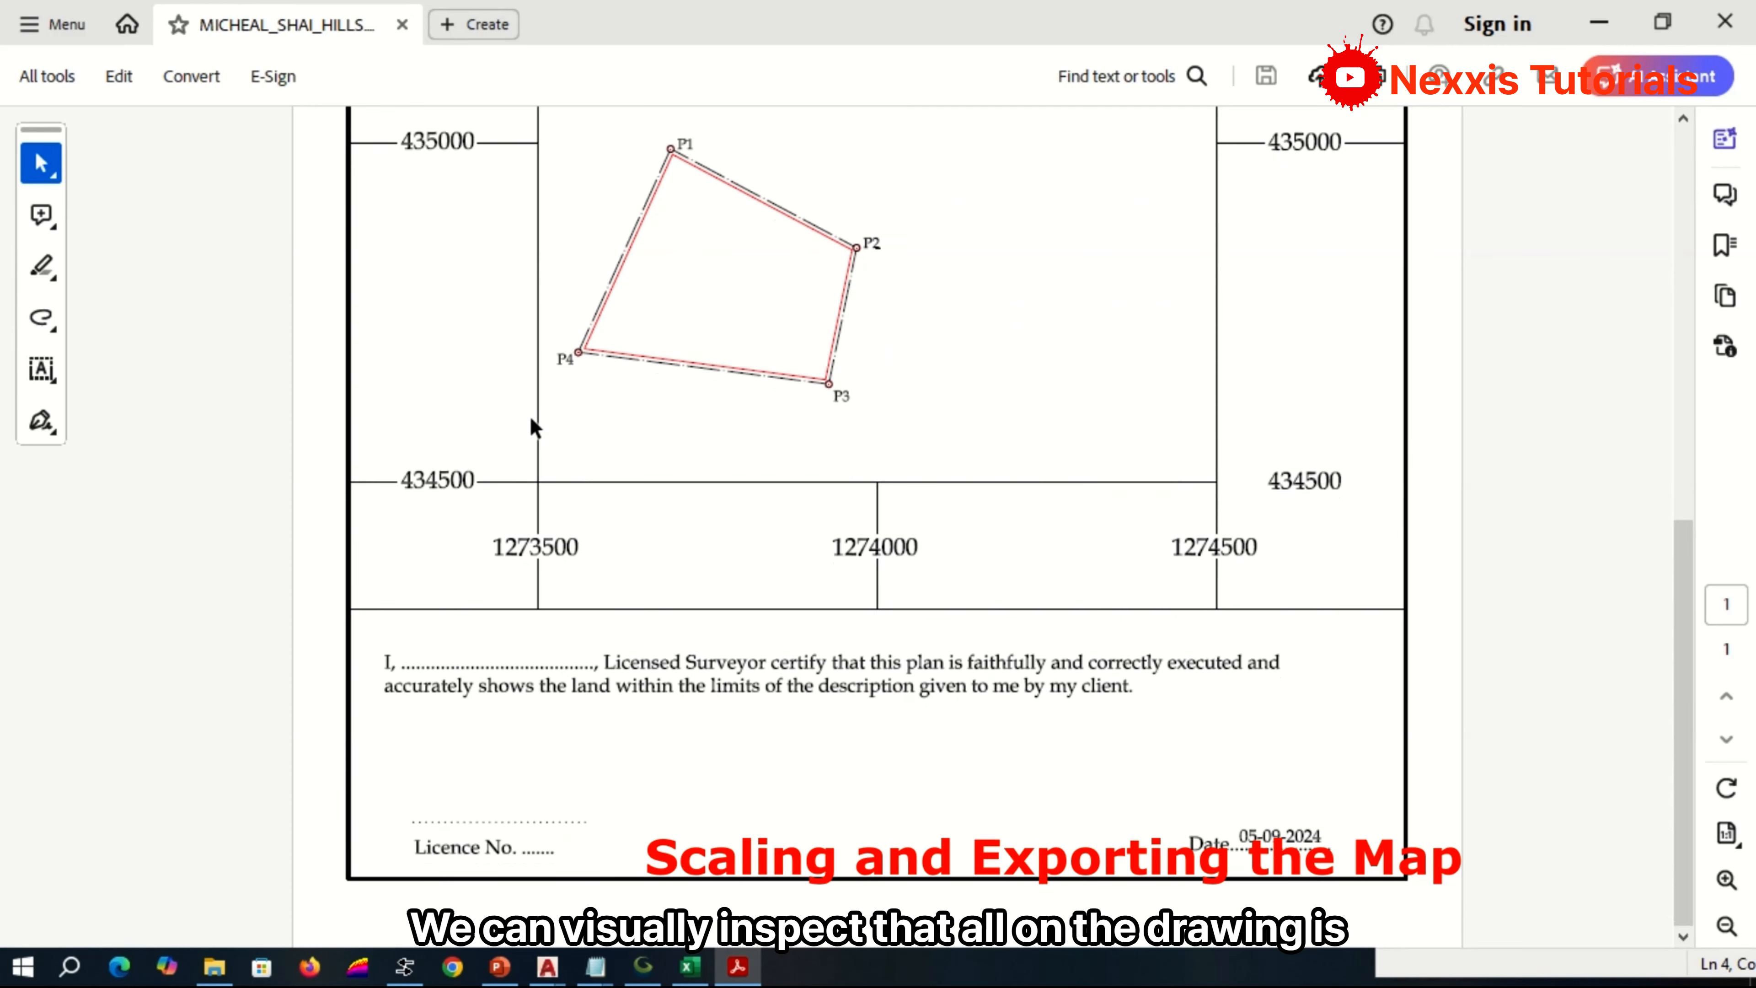
pyautogui.scroll(13, 534, 429)
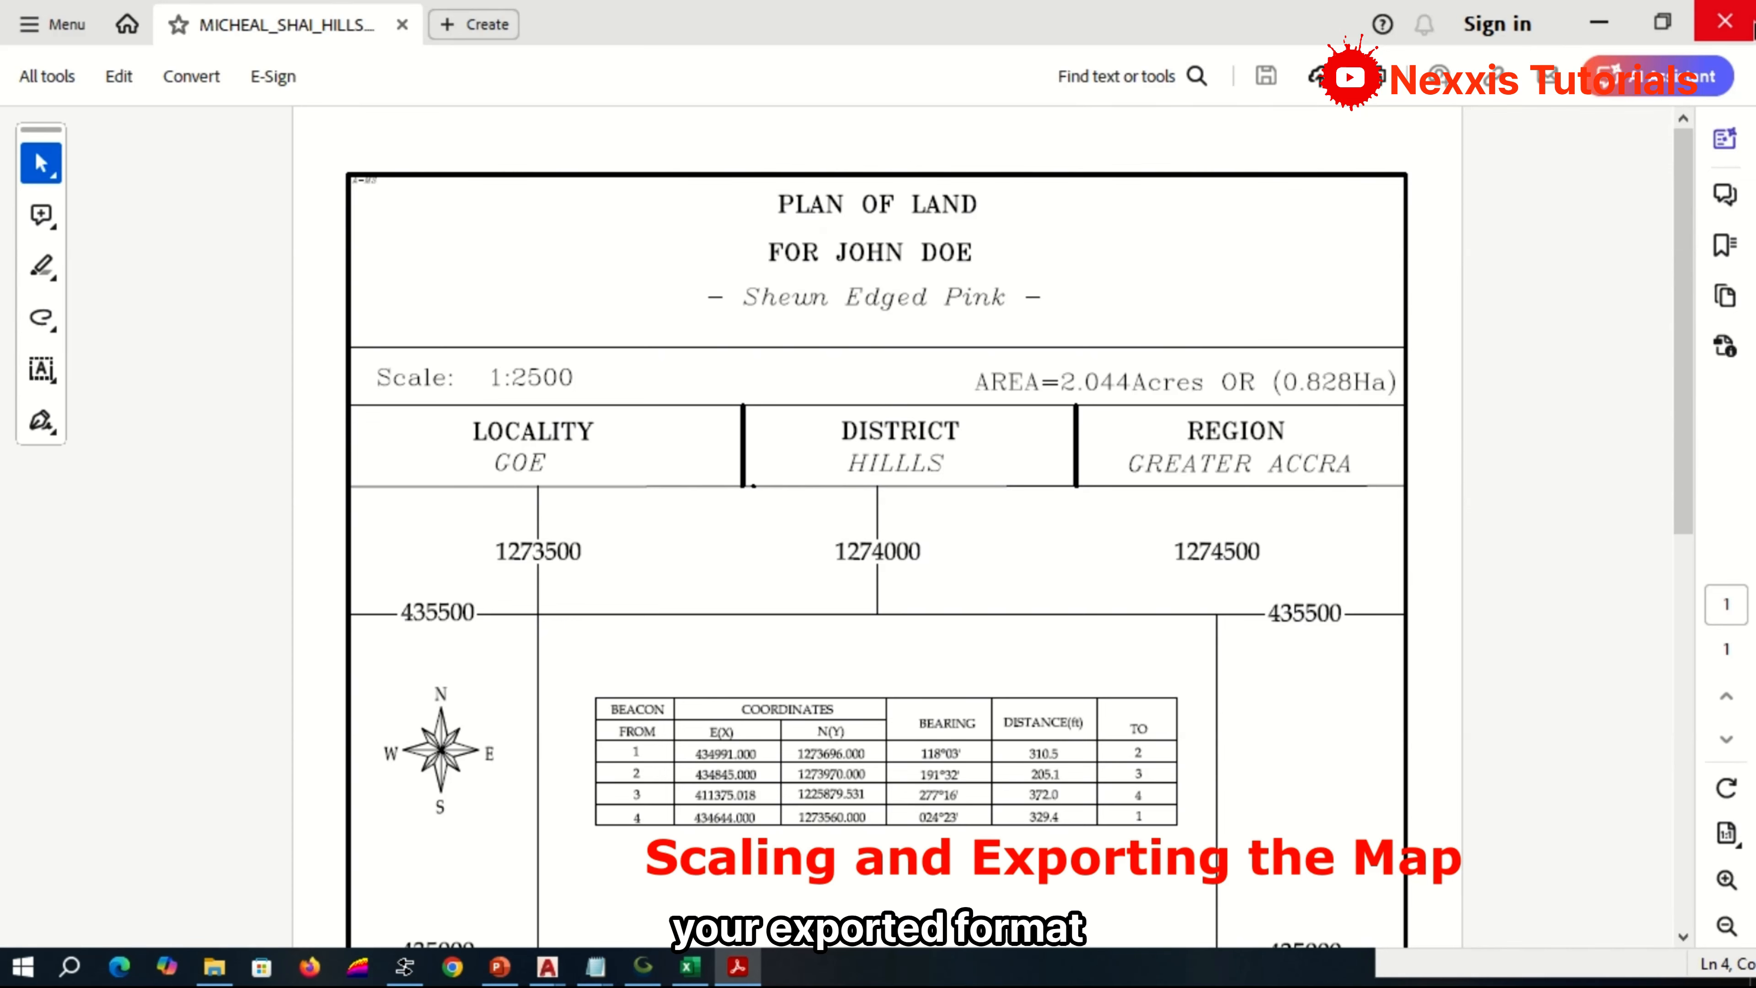
pyautogui.click(1751, 26)
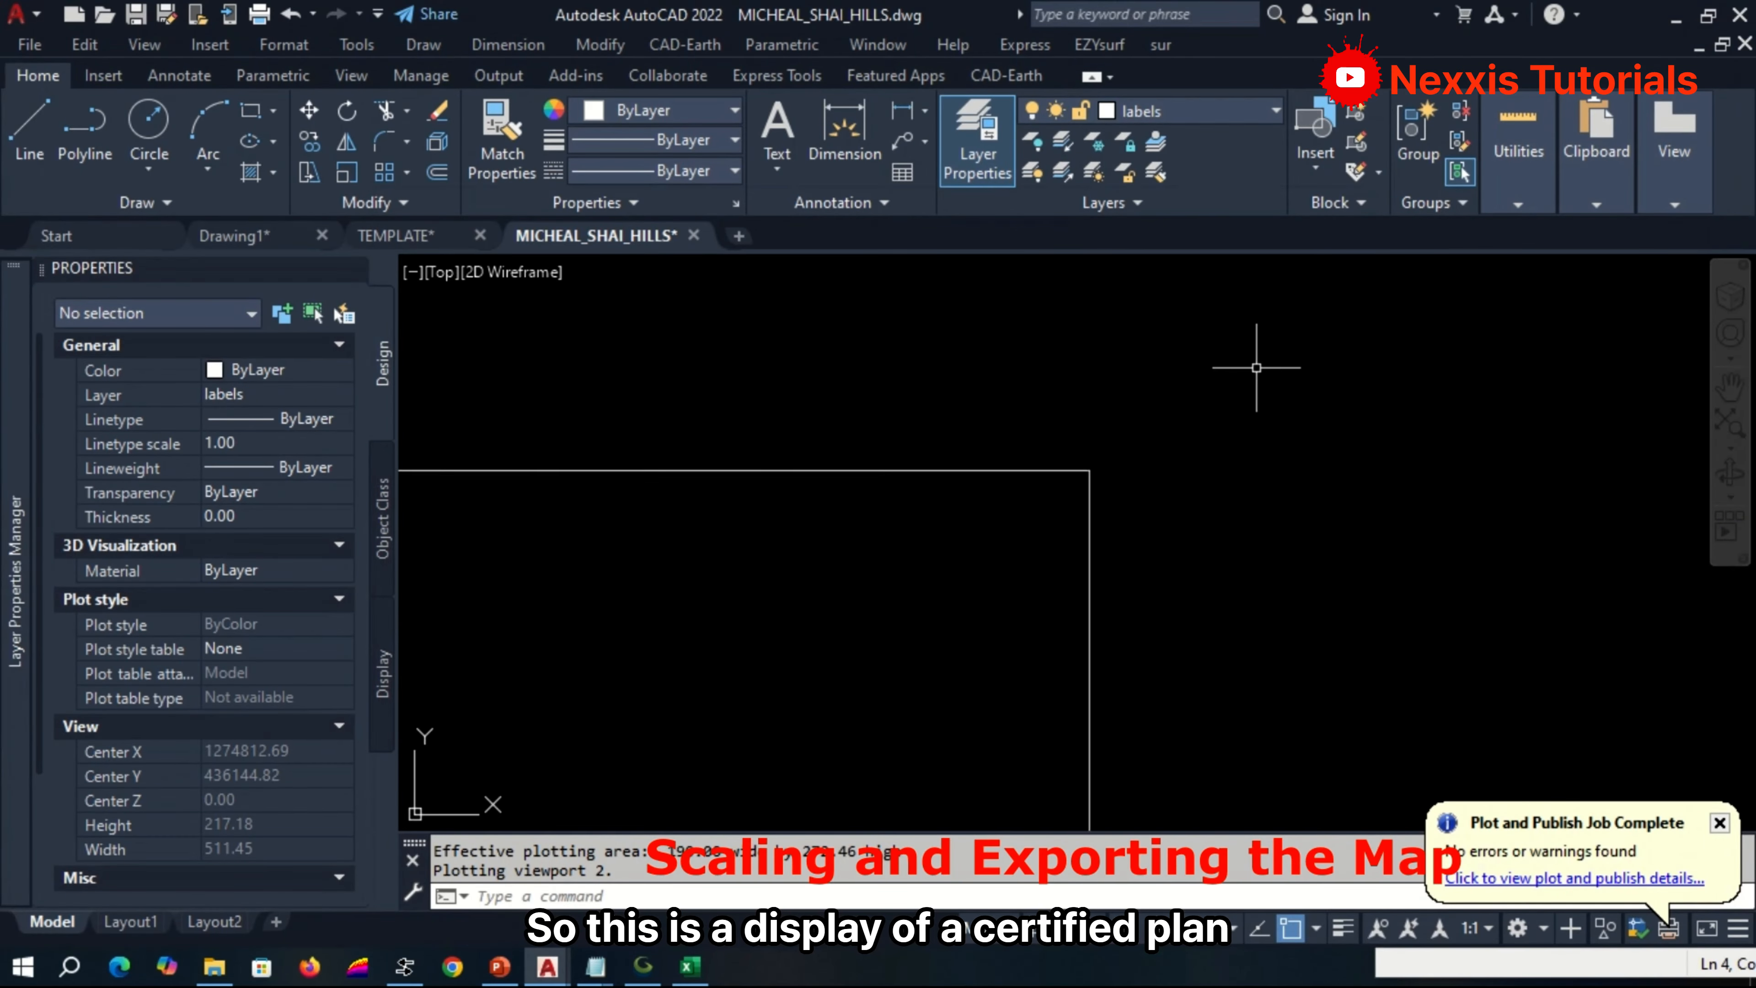
pyautogui.scroll(-6, 1256, 367)
pyautogui.scroll(3, 1305, 442)
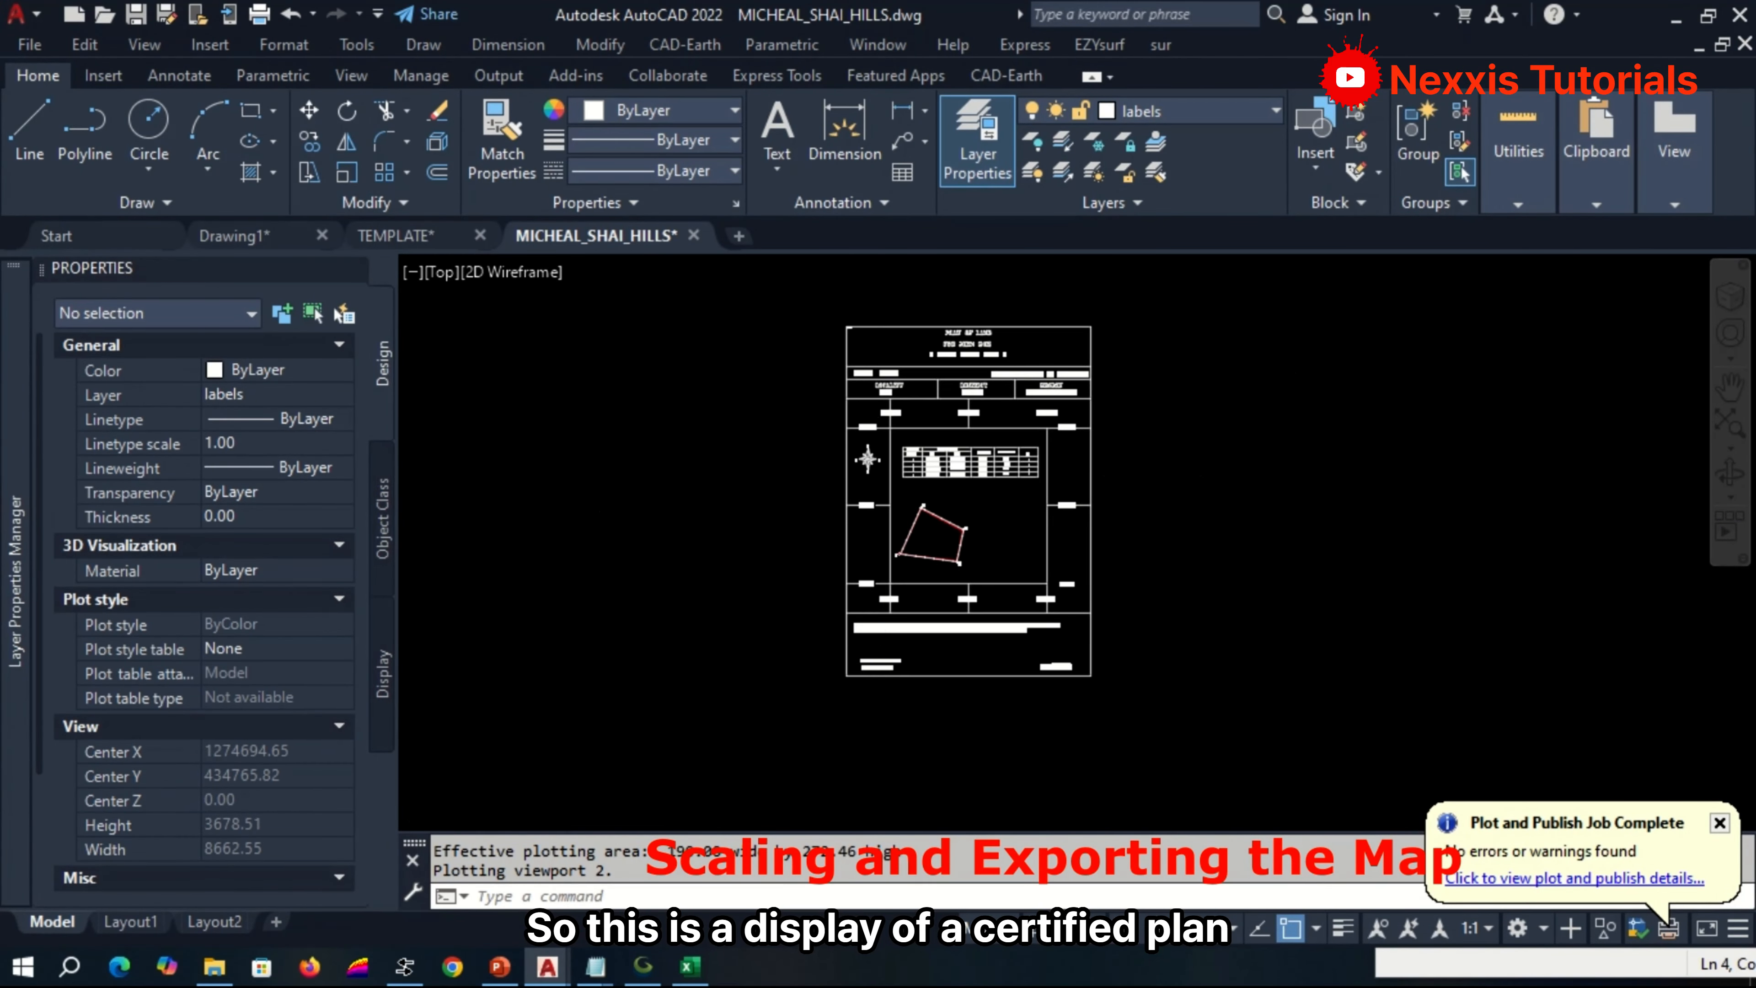
pyautogui.scroll(3, 1333, 412)
pyautogui.scroll(-4, 1333, 412)
pyautogui.scroll(3, 1195, 360)
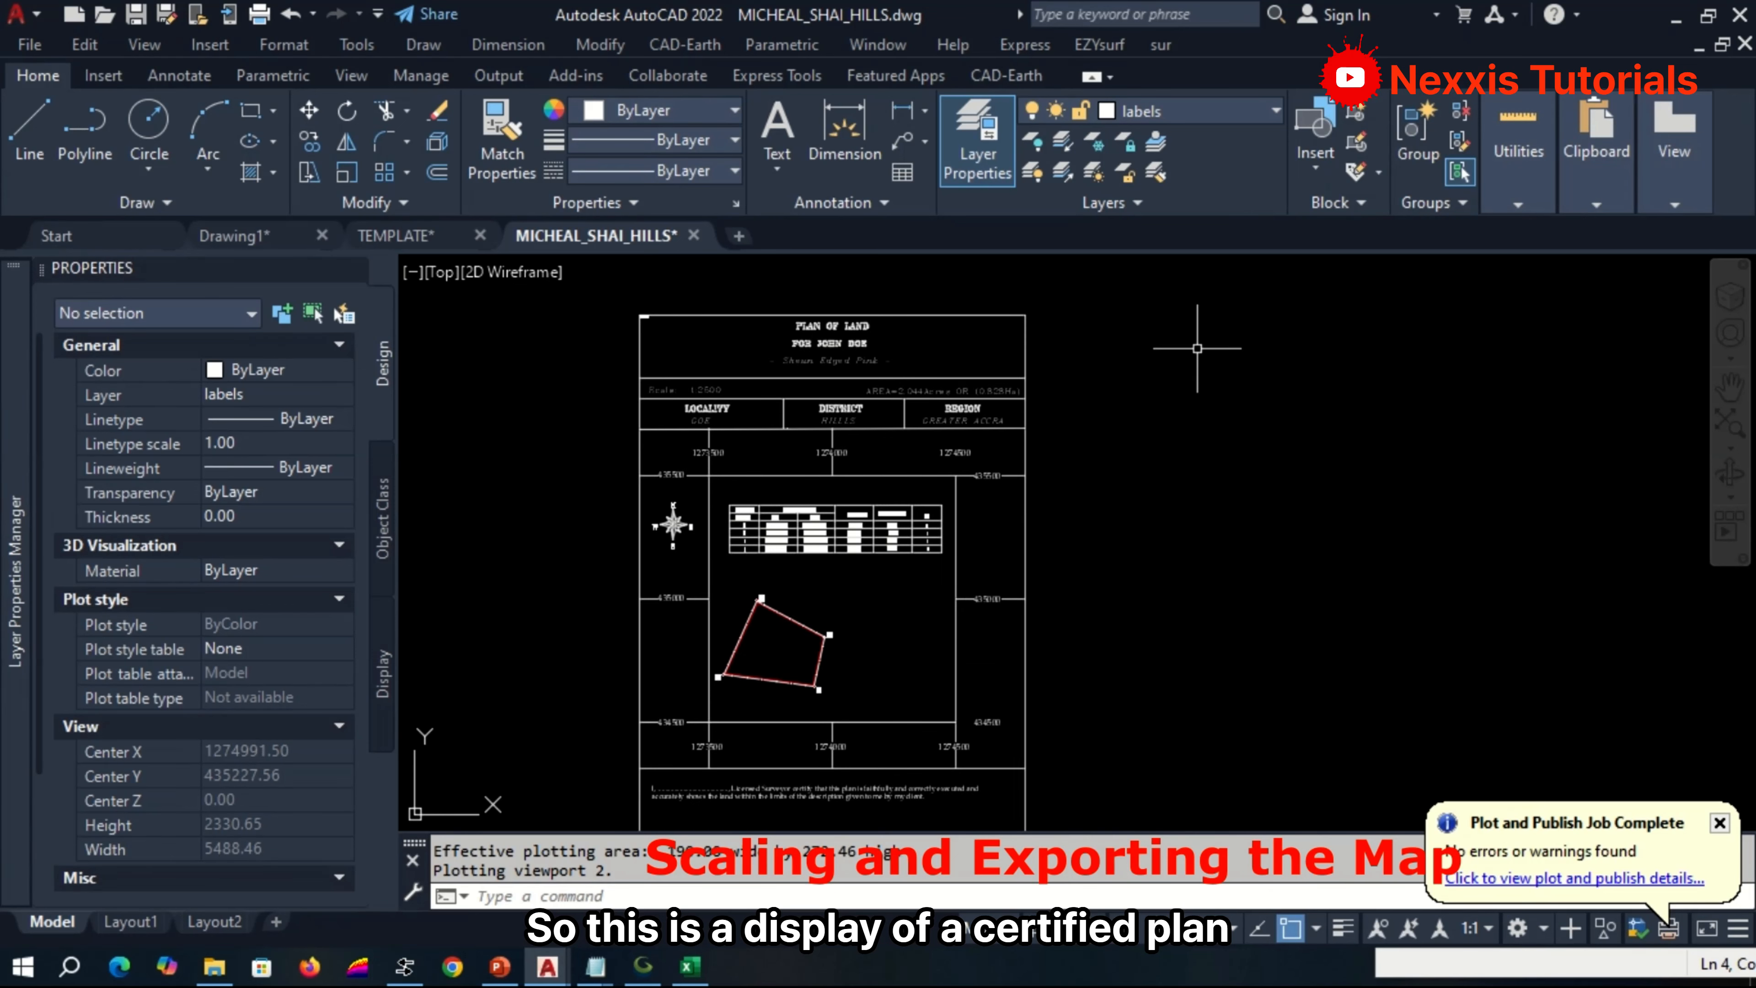
pyautogui.scroll(-2, 1249, 493)
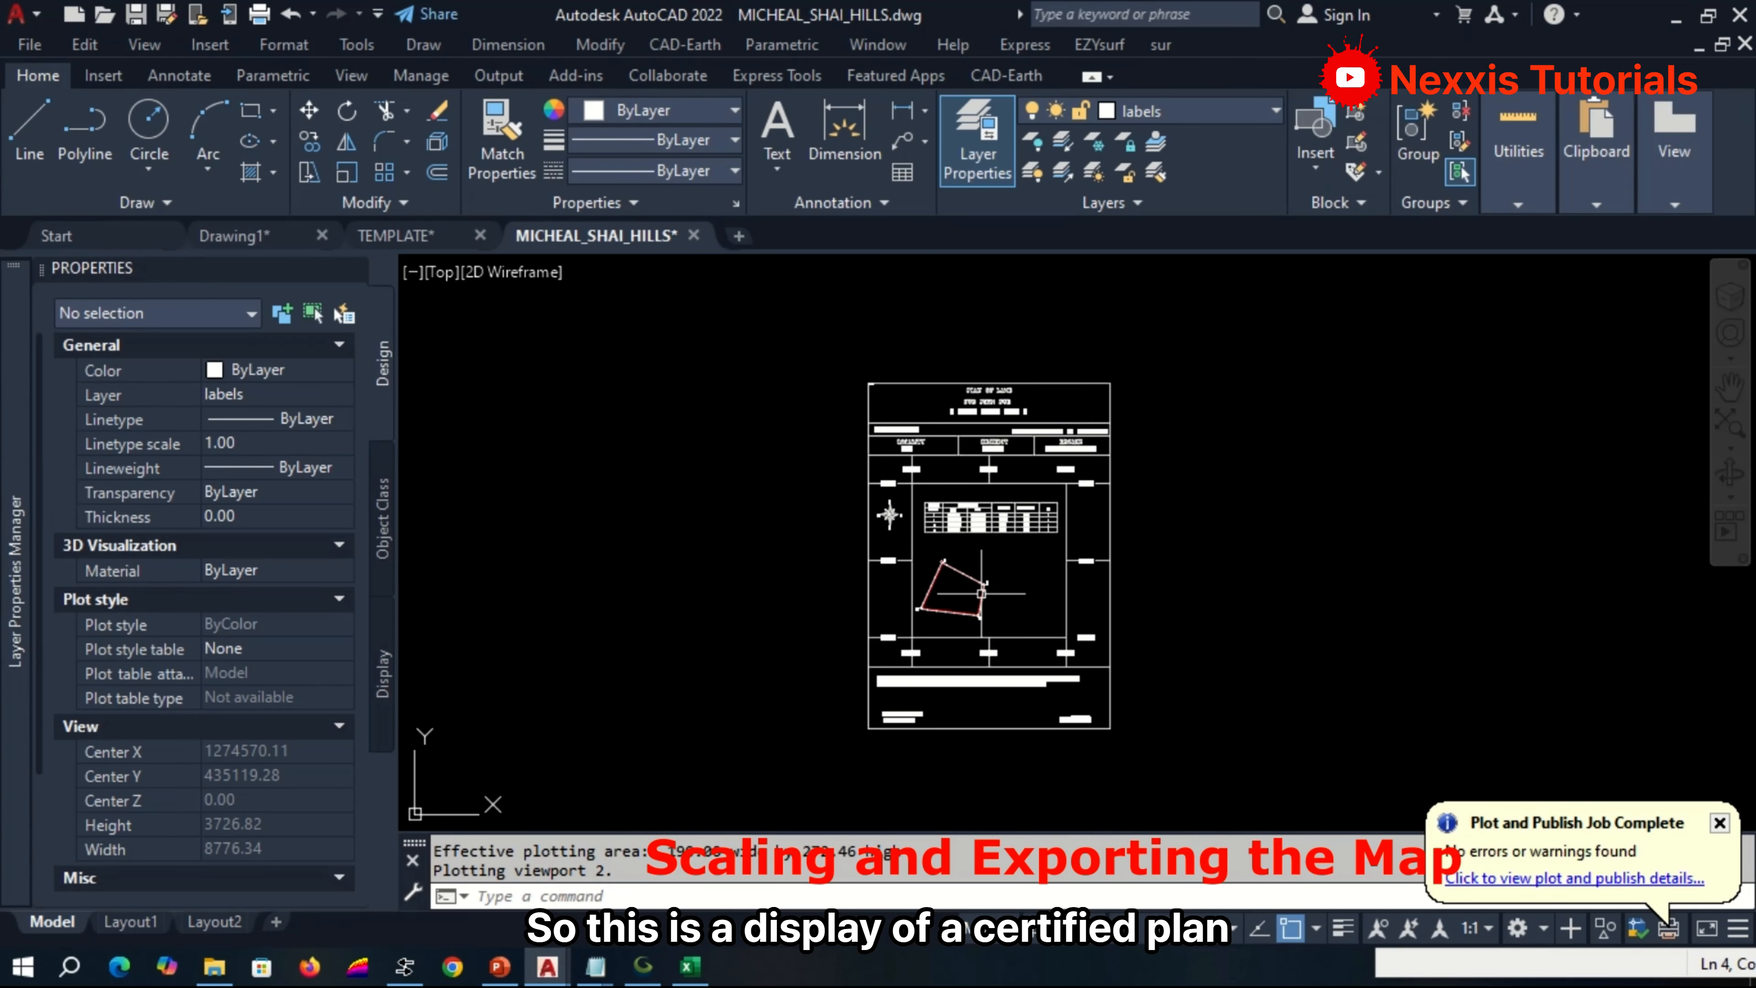